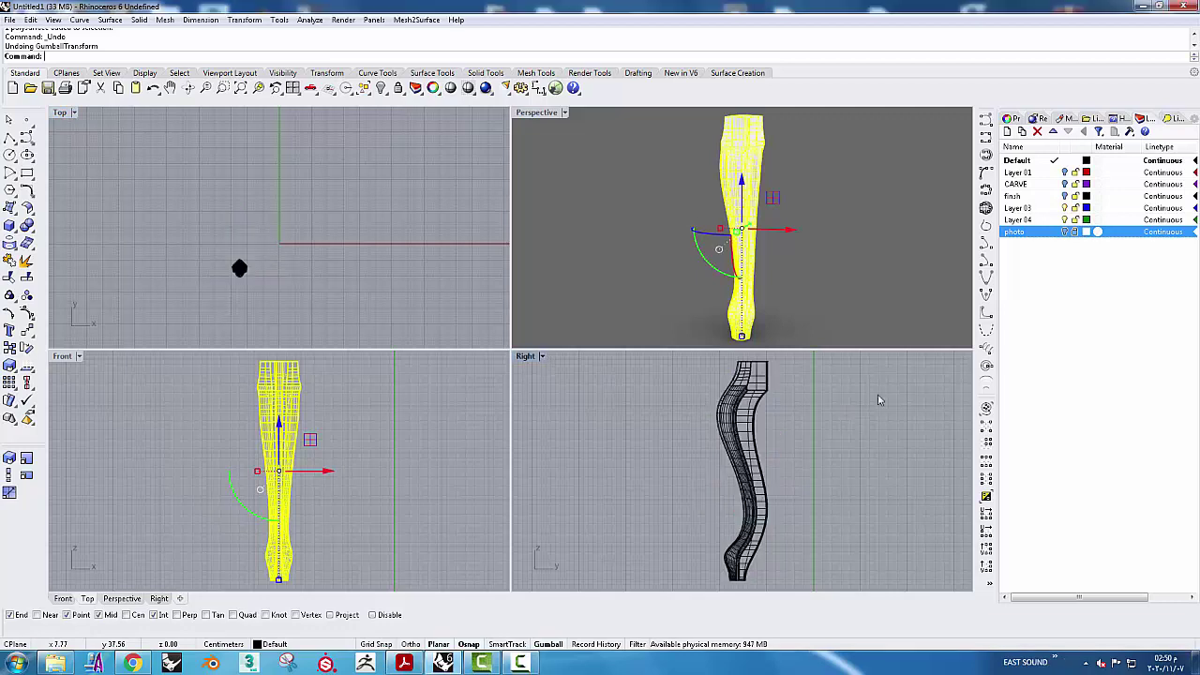
Turn on the reference photo layer and maximize the Front view, framed on the leg sketch
{"action": "left_click", "coordinate": [1064, 232]}
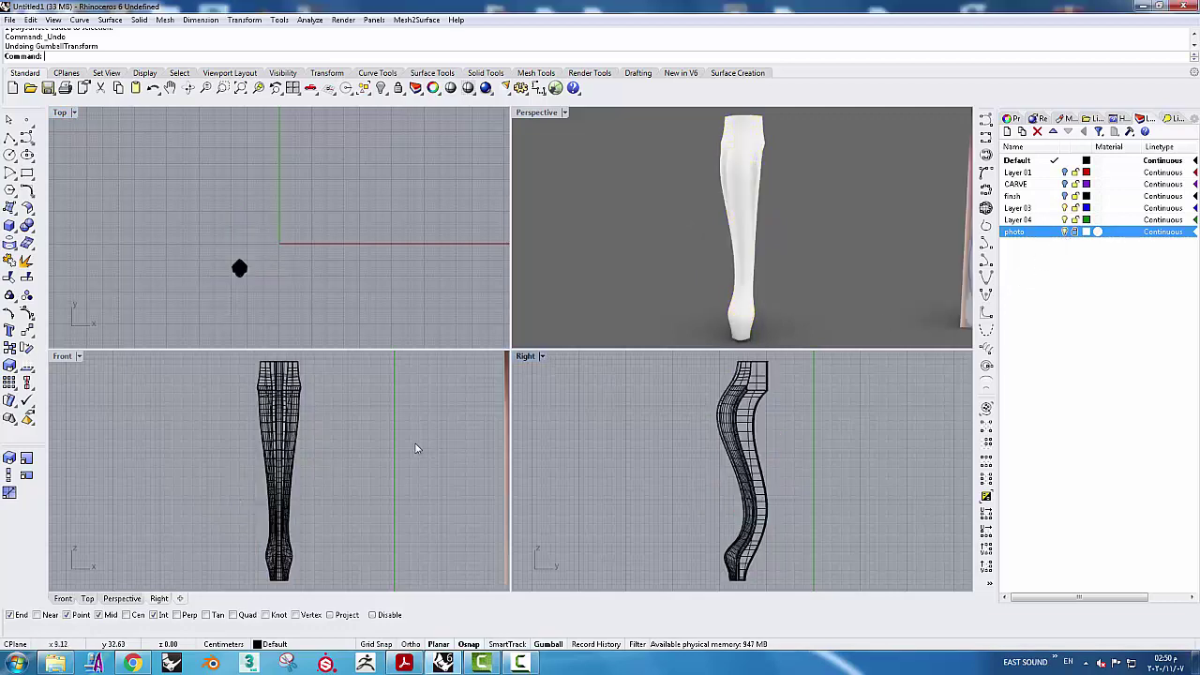
{"action": "right_click_drag", "start_coordinate": [407, 460], "coordinate": [210, 460]}
{"action": "scroll", "coordinate": [263, 453], "scroll_direction": "down", "scroll_amount": 2}
{"action": "scroll", "coordinate": [262, 454], "scroll_direction": "up", "scroll_amount": 2}
{"action": "scroll", "coordinate": [317, 416], "scroll_direction": "up", "scroll_amount": 2}
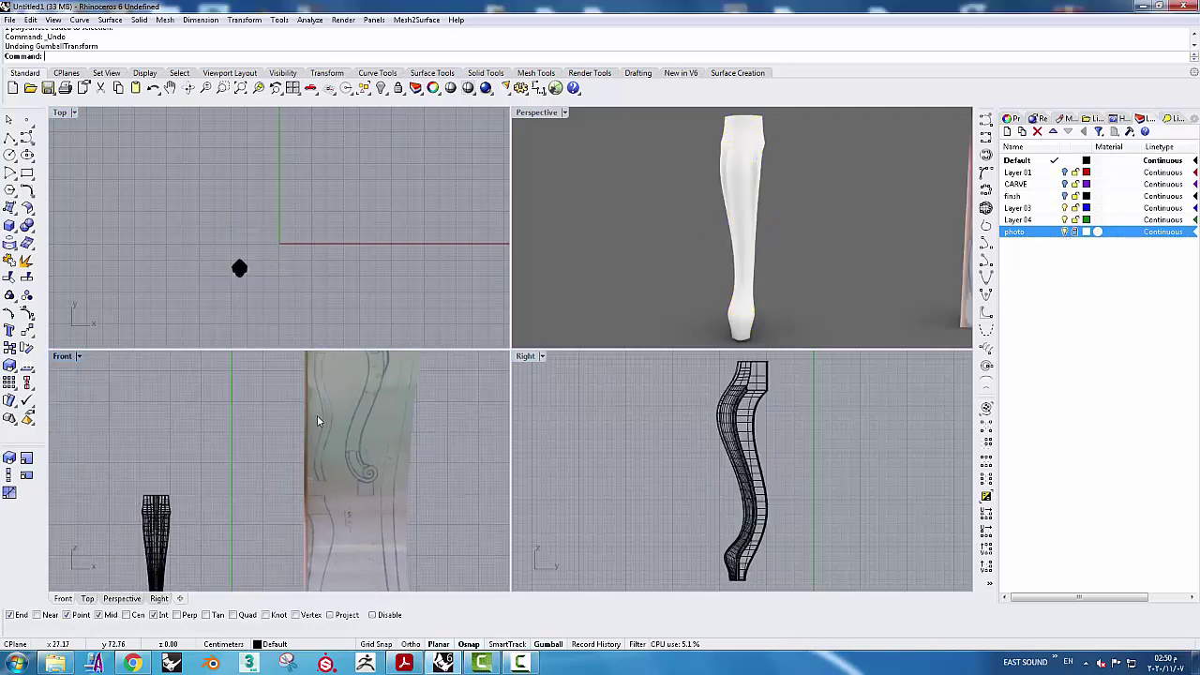
{"action": "scroll", "coordinate": [327, 455], "scroll_direction": "up", "scroll_amount": 1}
{"action": "double_click", "coordinate": [62, 356]}
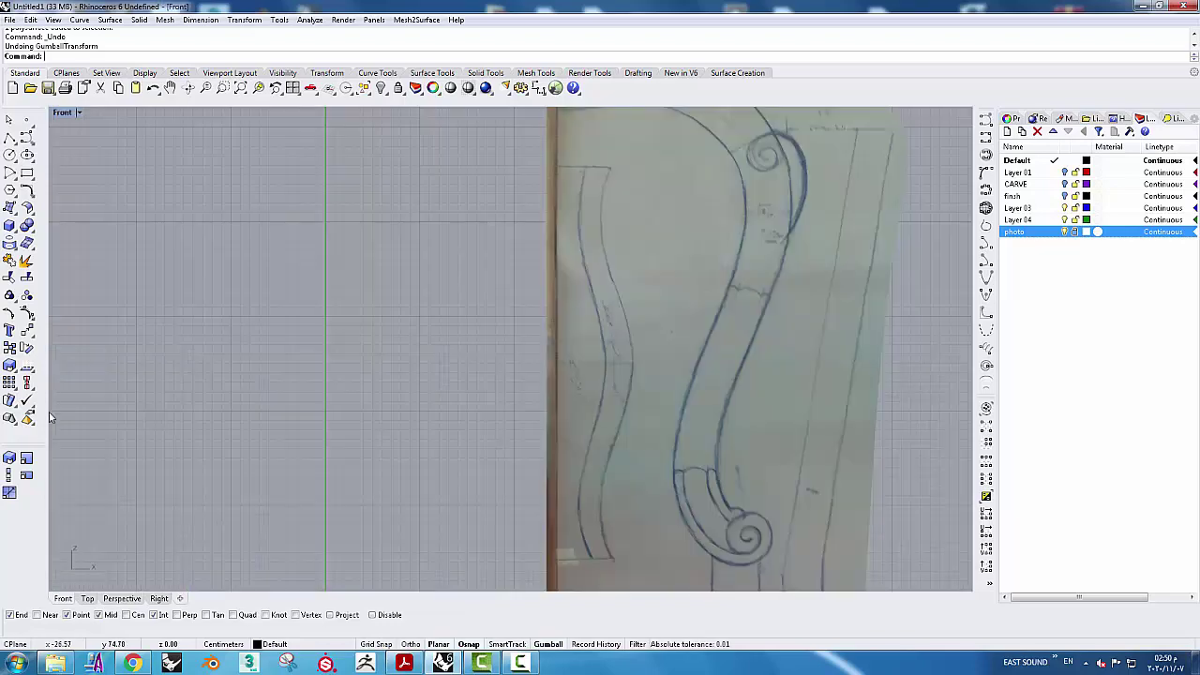
{"action": "right_click_drag", "start_coordinate": [472, 324], "coordinate": [413, 262]}
{"action": "scroll", "coordinate": [412, 263], "scroll_direction": "down", "scroll_amount": 2}
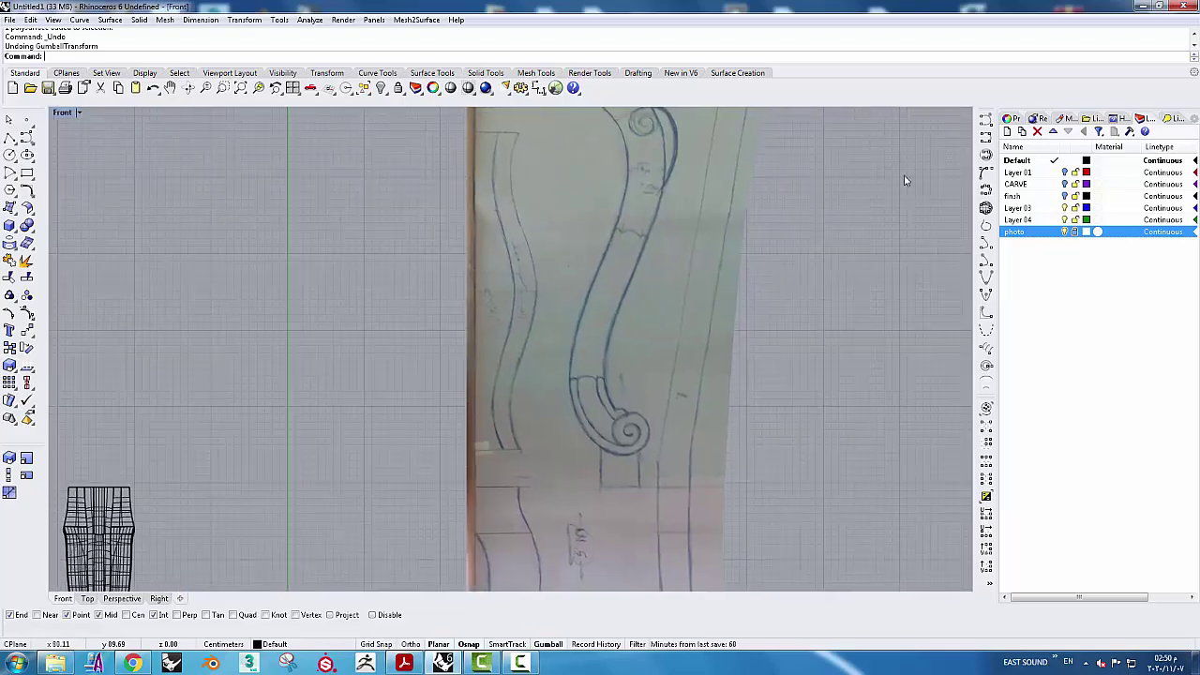
Draw a vertical polyline down the leg sketch's edge, top to bottom
{"action": "left_click", "coordinate": [986, 136]}
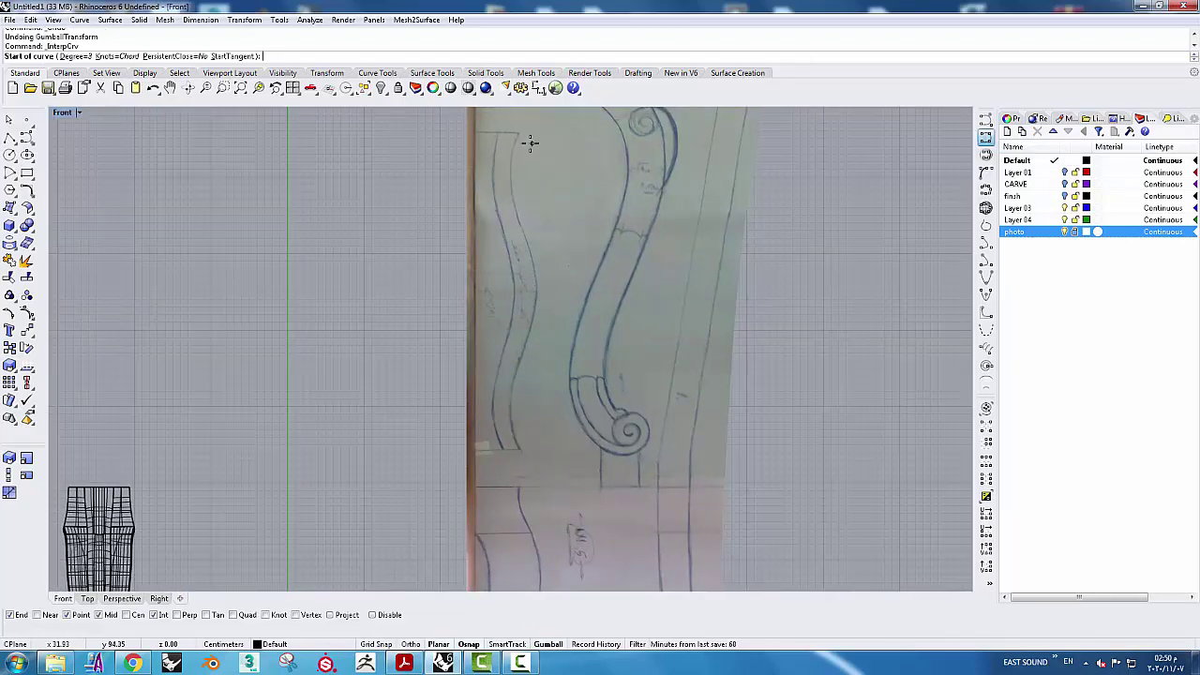
{"action": "left_click", "coordinate": [9, 137]}
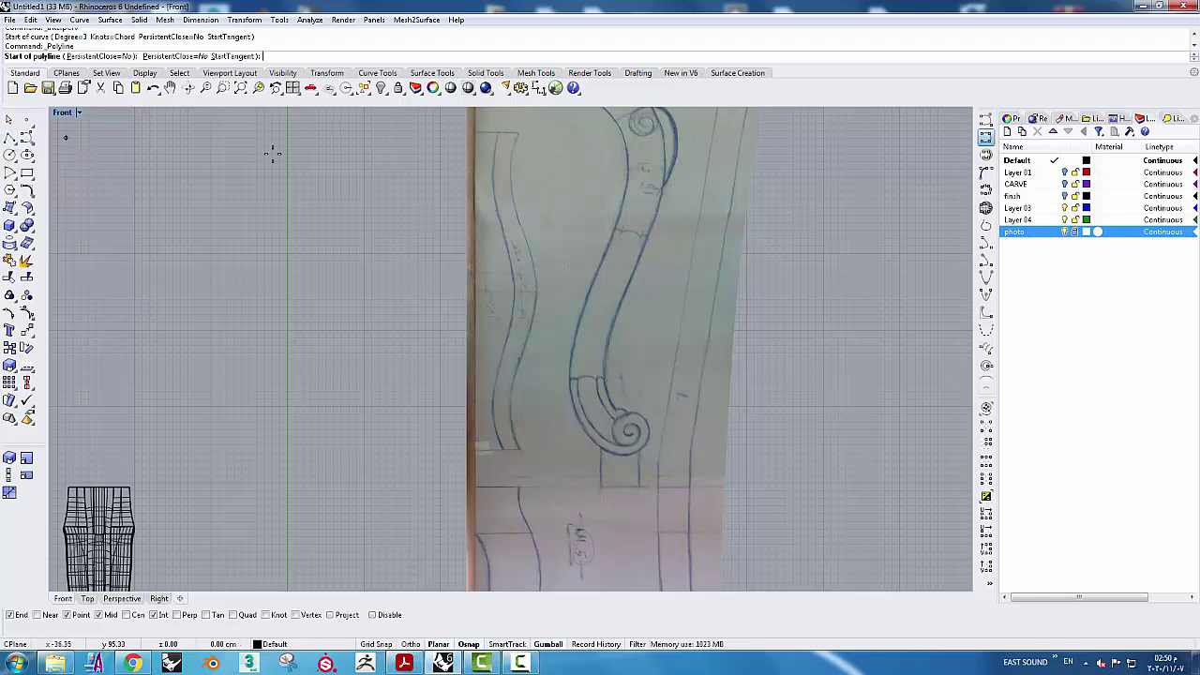
{"action": "left_click", "coordinate": [518, 132]}
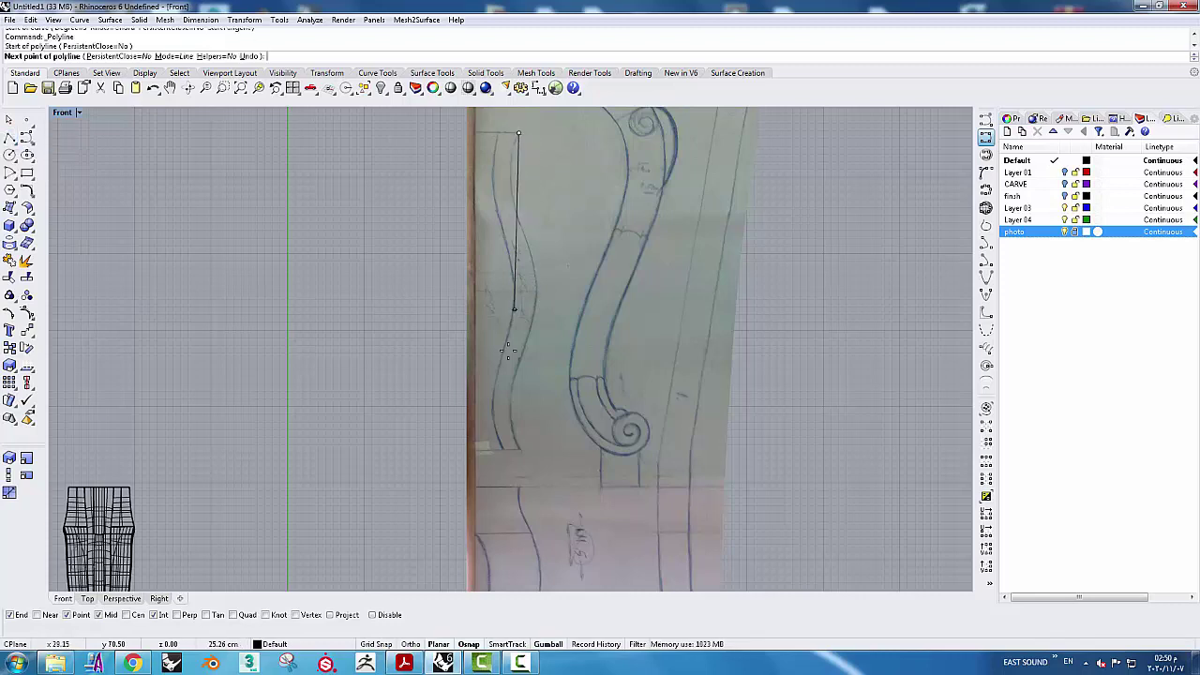
{"action": "left_click", "coordinate": [518, 447]}
{"action": "key", "text": "Return"}
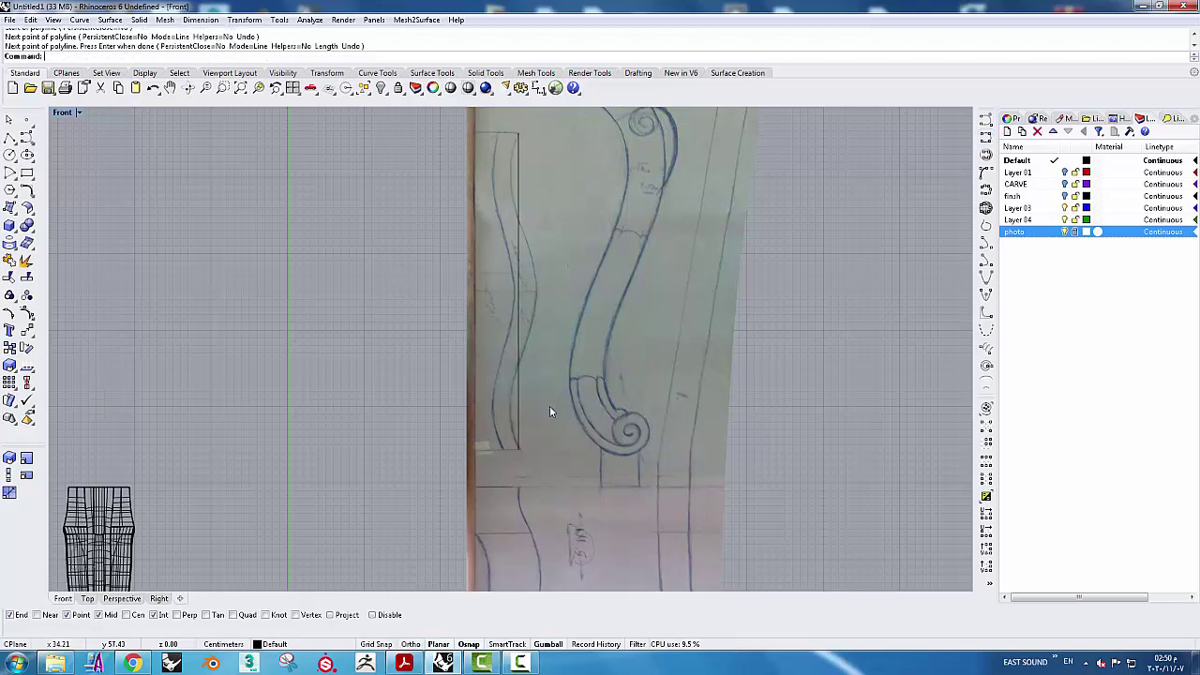
Draw a short horizontal marker line starting at the vertical line's midpoint
{"action": "left_click", "coordinate": [9, 138]}
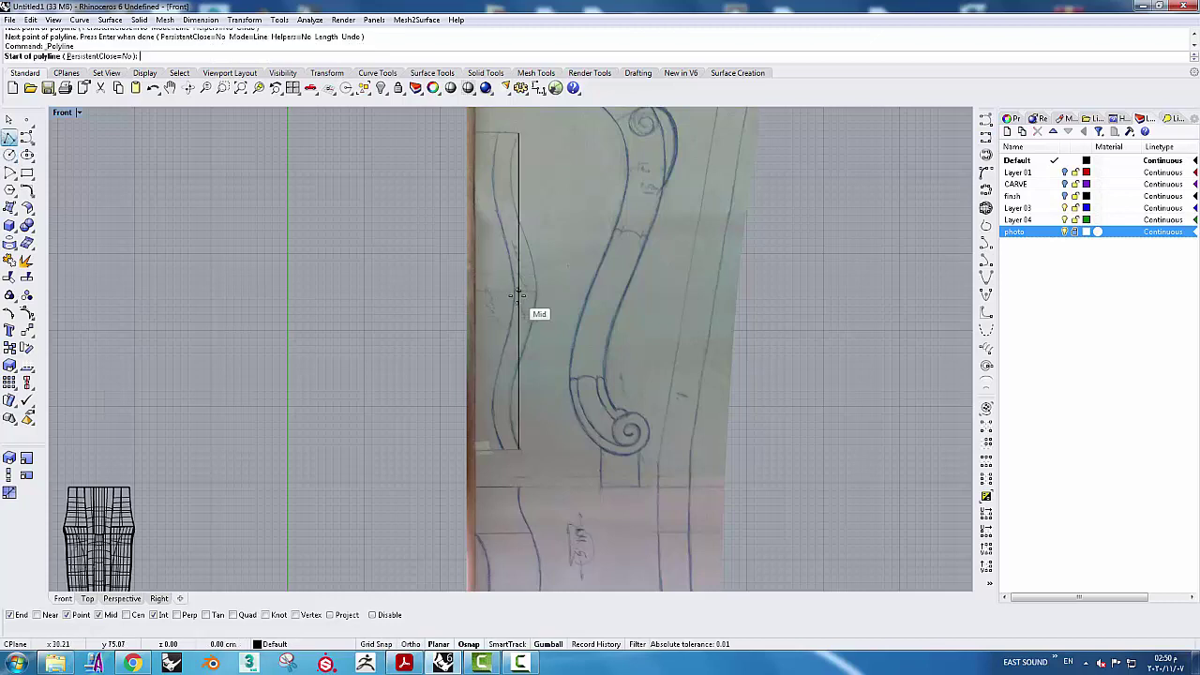
{"action": "left_click", "coordinate": [519, 291]}
{"action": "left_click", "coordinate": [560, 290]}
{"action": "key", "text": "Return"}
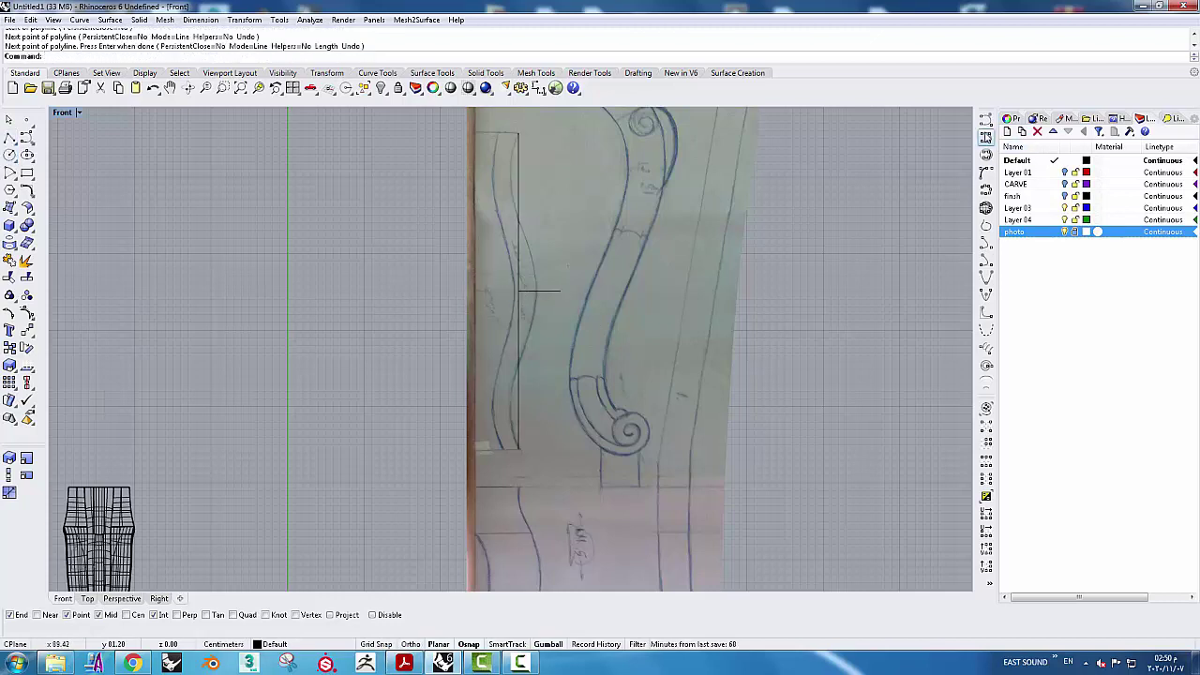
{"action": "left_click", "coordinate": [985, 137]}
{"action": "scroll", "coordinate": [455, 133], "scroll_direction": "up", "scroll_amount": 3}
{"action": "scroll", "coordinate": [456, 133], "scroll_direction": "up", "scroll_amount": 3}
Trace the sketched leg profile with an interpolated curve running past the marker line
{"action": "left_click", "coordinate": [571, 142]}
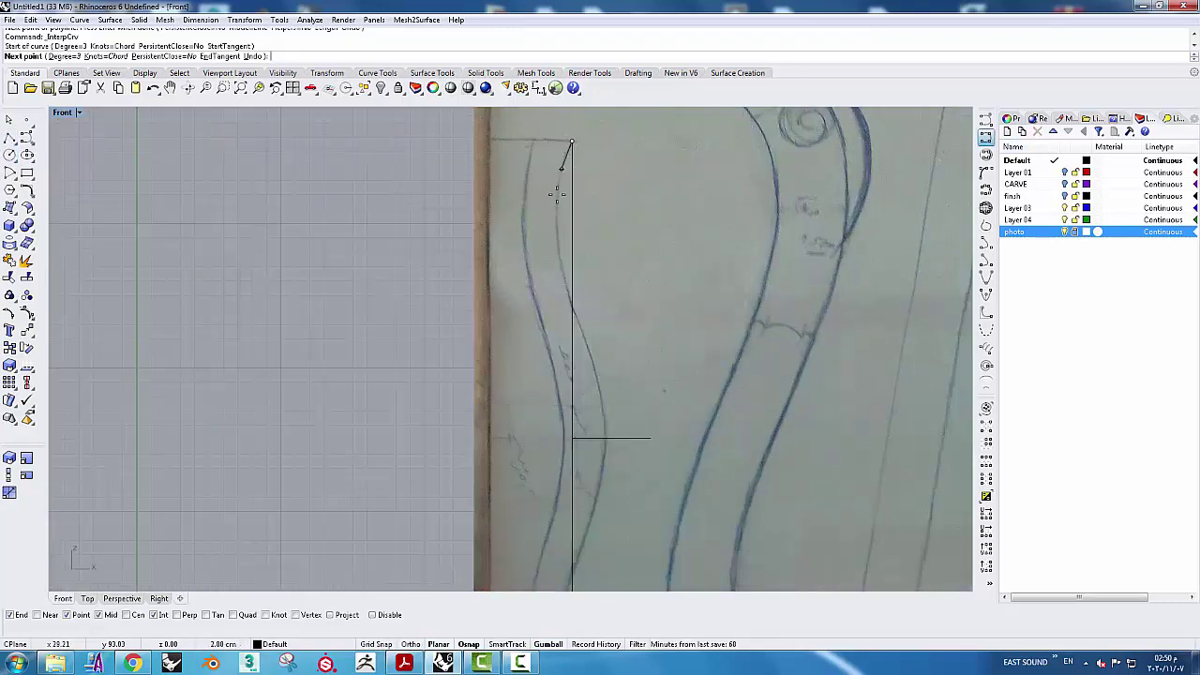
{"action": "left_click", "coordinate": [555, 194]}
{"action": "left_click", "coordinate": [576, 316]}
{"action": "right_click_drag", "start_coordinate": [593, 326], "coordinate": [575, 270]}
{"action": "left_click", "coordinate": [585, 298]}
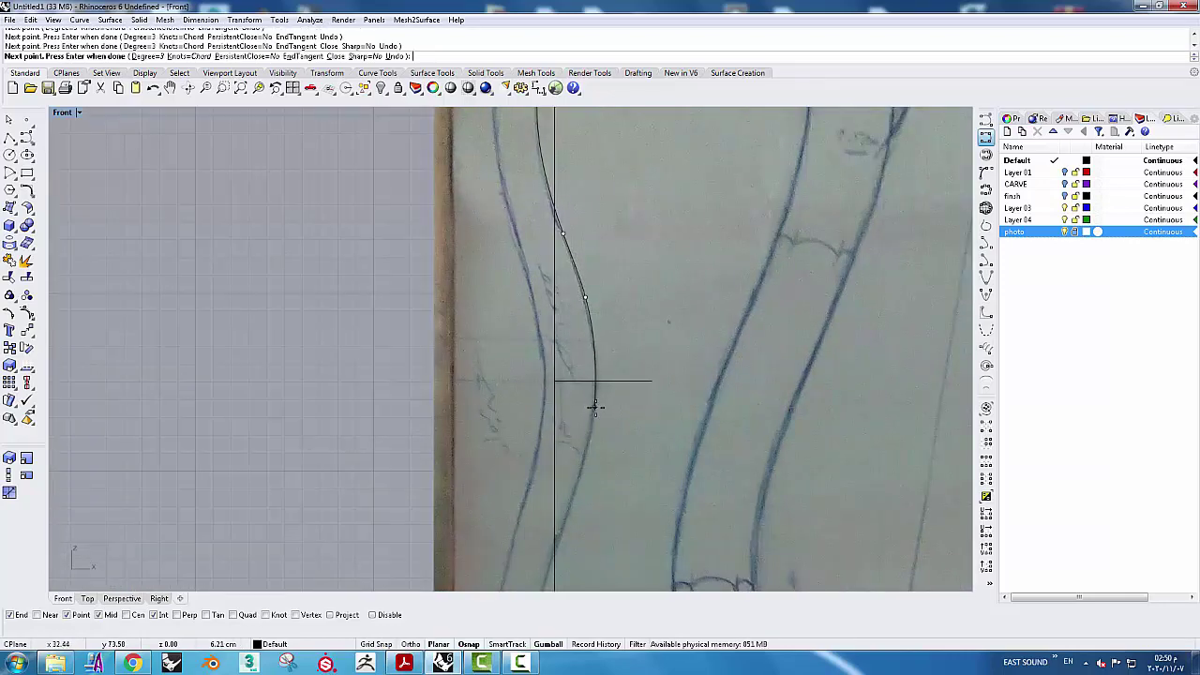
{"action": "left_click", "coordinate": [594, 405]}
{"action": "key", "text": "Return"}
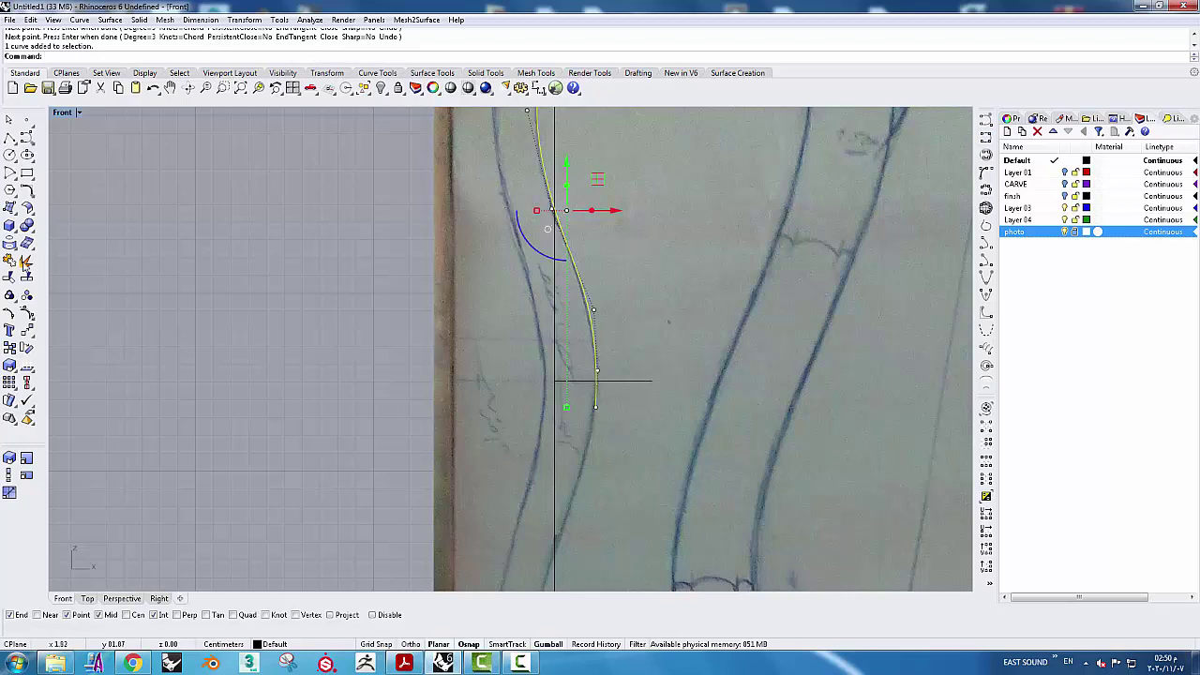
Split the traced curve at the horizontal marker and delete the lower piece
{"action": "left_click", "coordinate": [27, 279]}
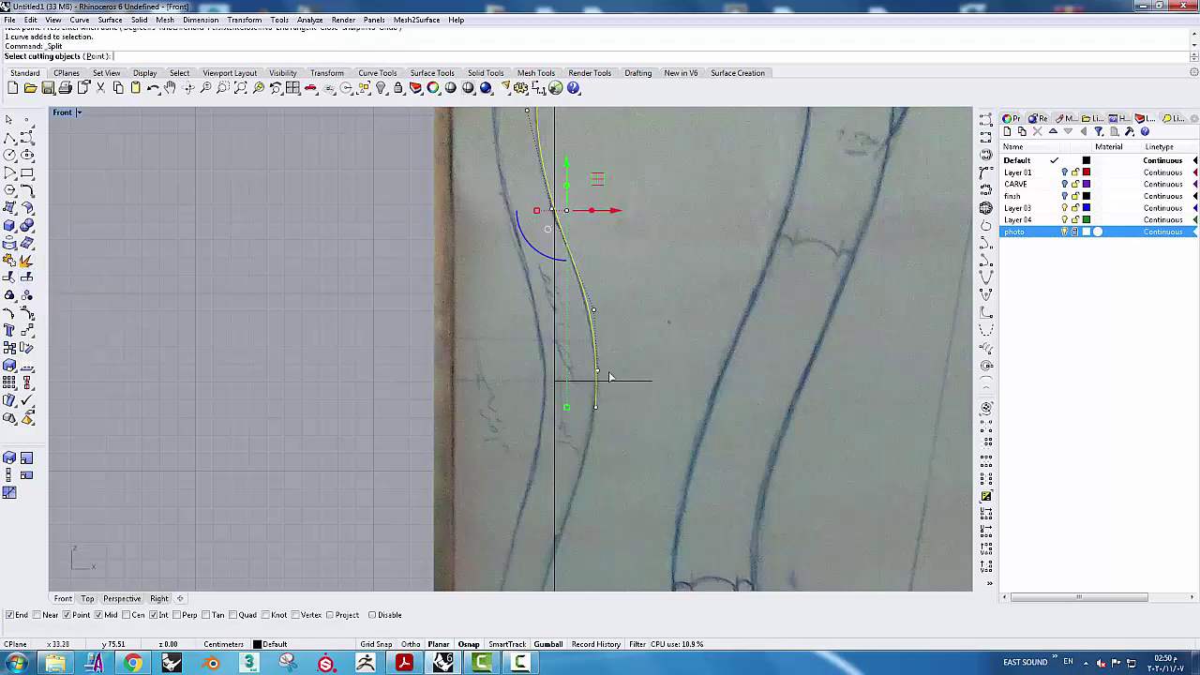
{"action": "left_click", "coordinate": [616, 382]}
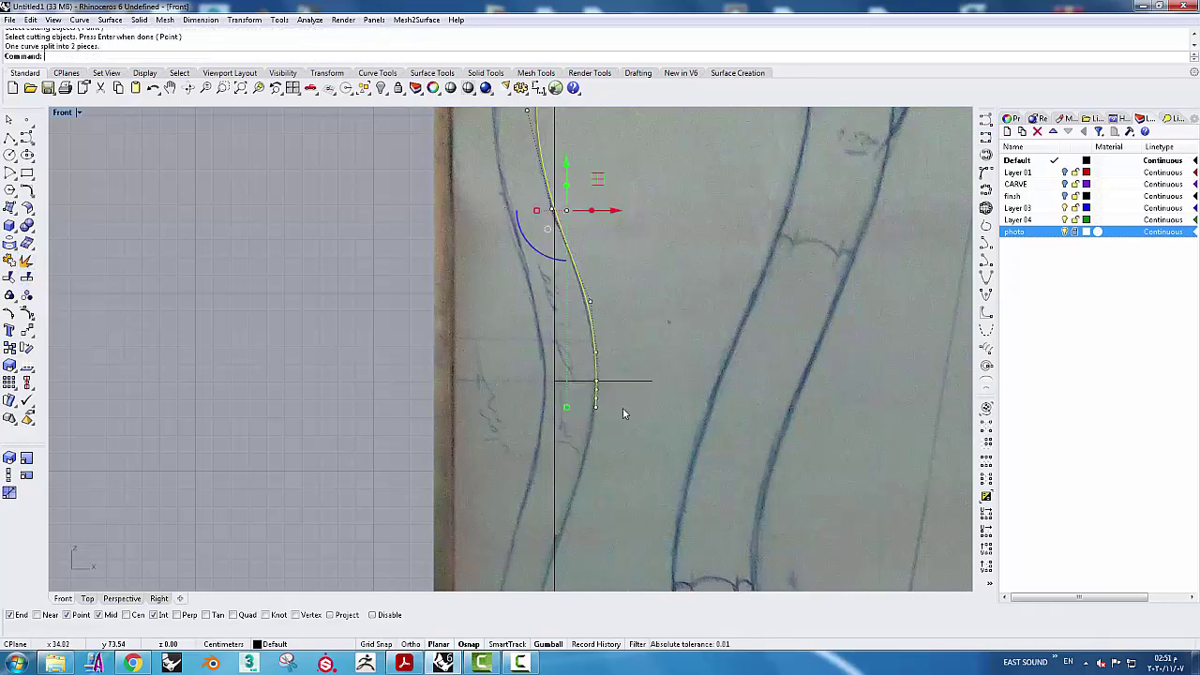
{"action": "key", "text": "Return"}
{"action": "left_click_drag", "start_coordinate": [556, 369], "coordinate": [627, 455]}
{"action": "key", "text": "Delete"}
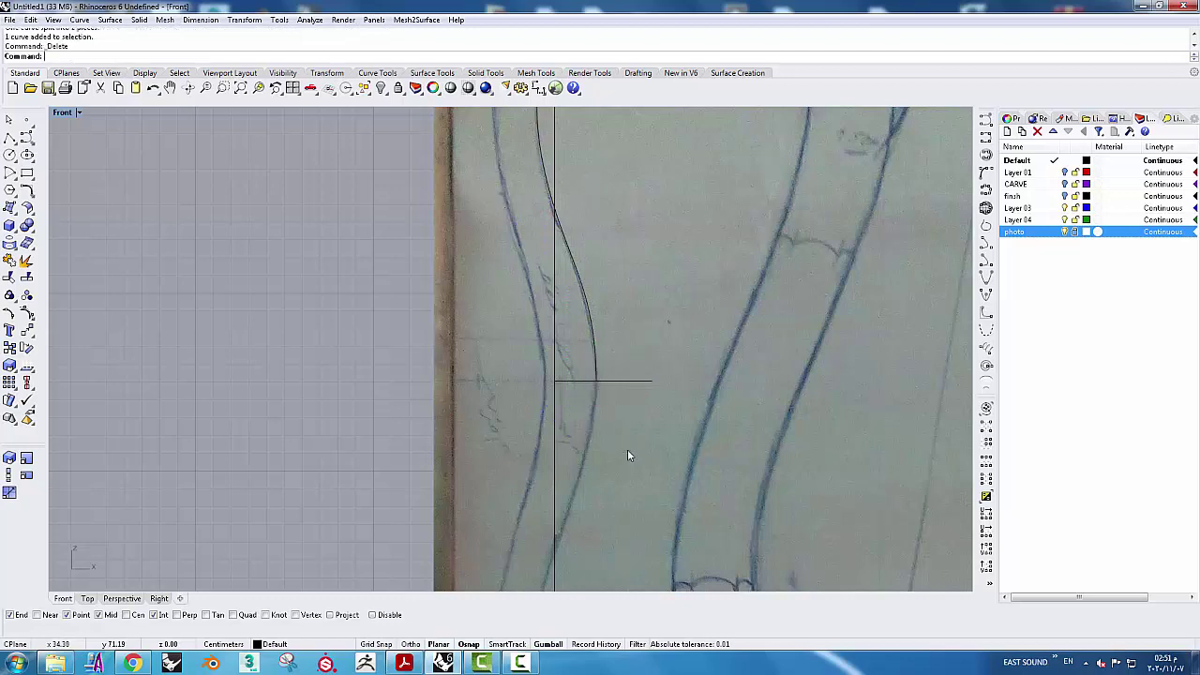
Mirror the traced curve across the horizontal marker line
{"action": "left_click", "coordinate": [595, 369]}
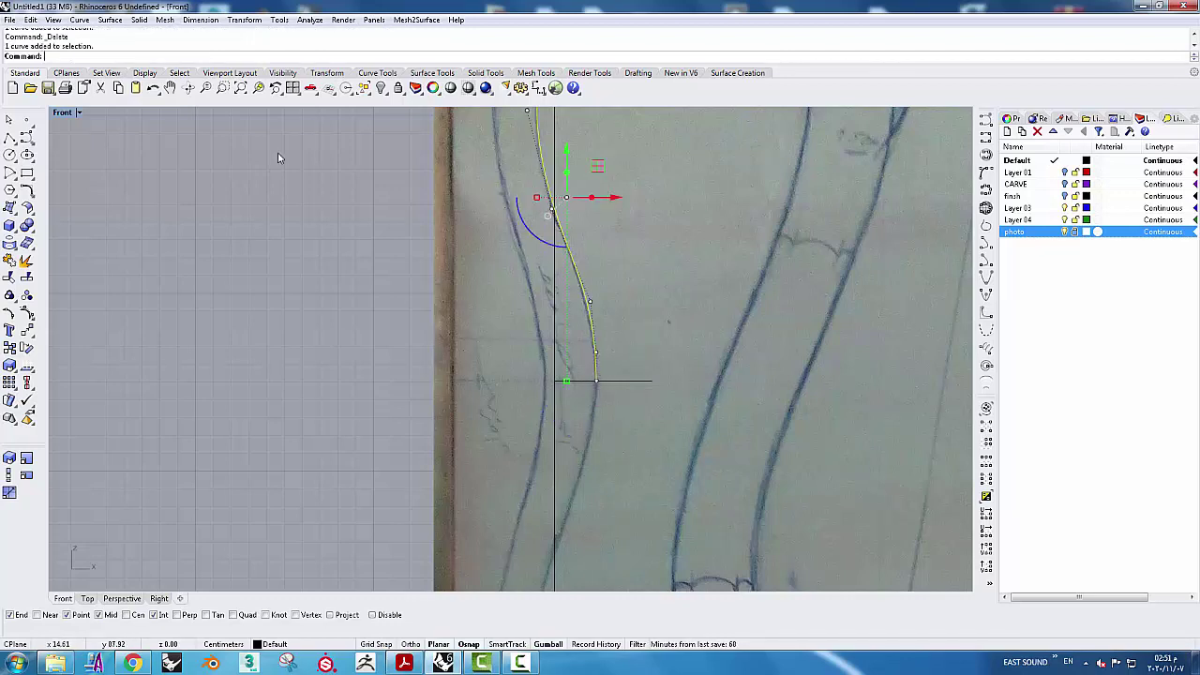
{"action": "left_click", "coordinate": [327, 73]}
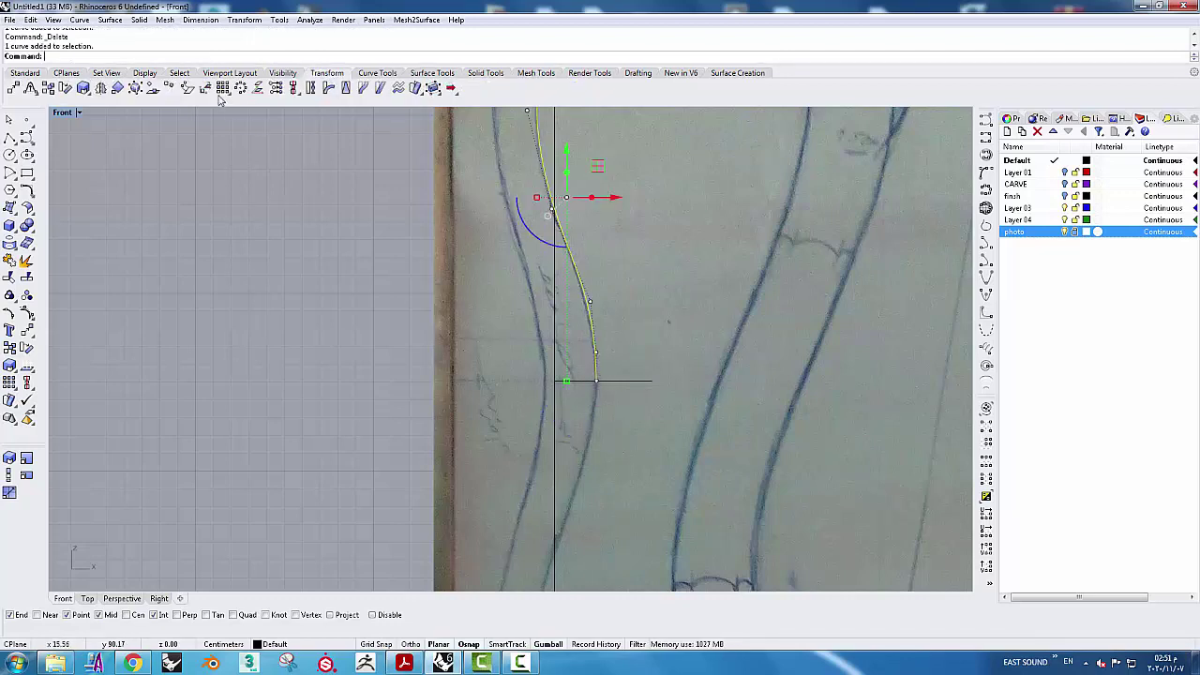
{"action": "left_click", "coordinate": [100, 89]}
{"action": "left_click", "coordinate": [652, 379]}
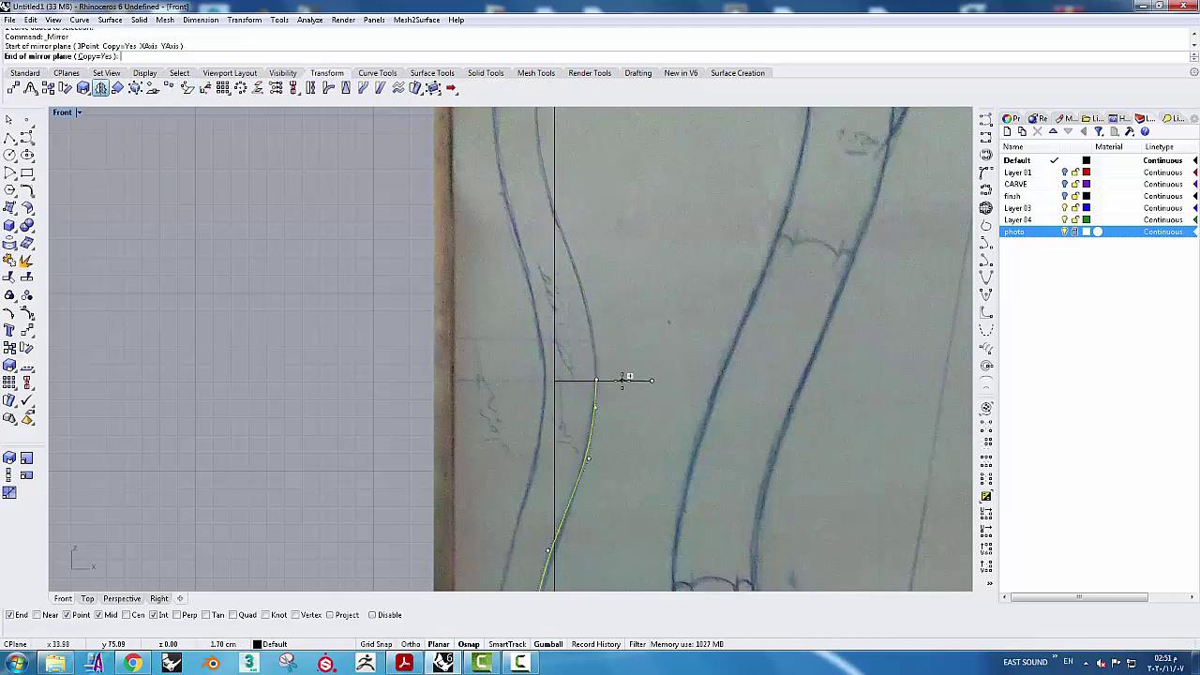
{"action": "left_click", "coordinate": [609, 379]}
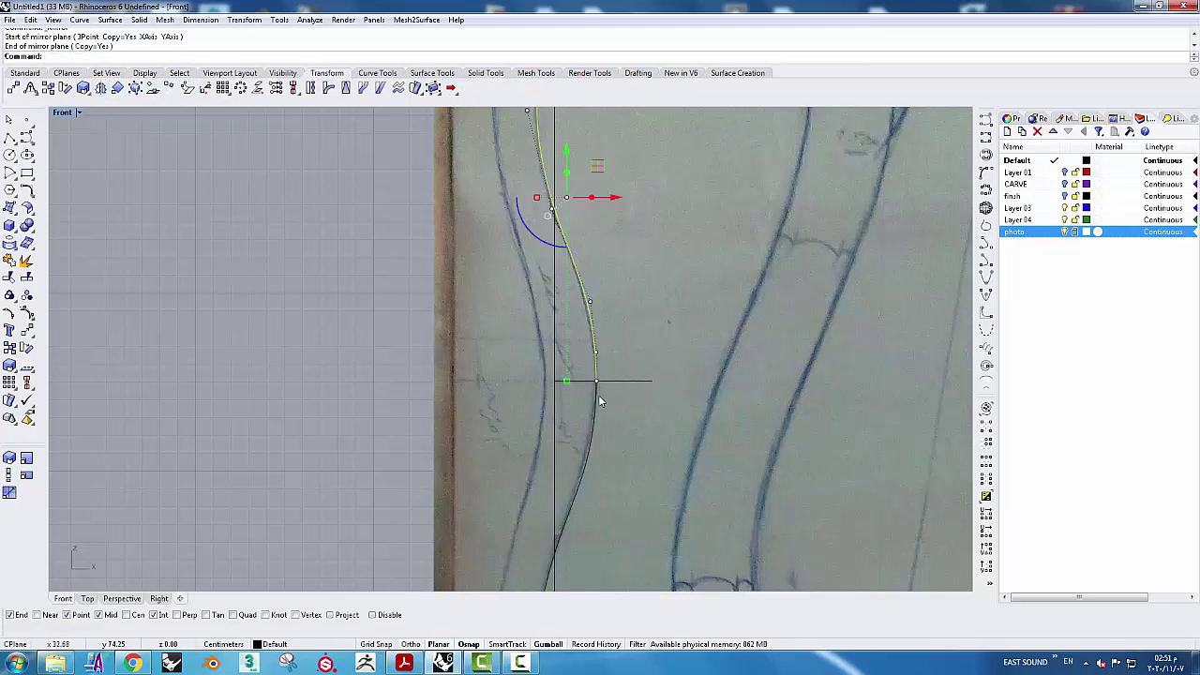
Join both curve halves and delete the control point at their junction
{"action": "left_click", "coordinate": [601, 401], "text": "shift"}
{"action": "left_click", "coordinate": [14, 272]}
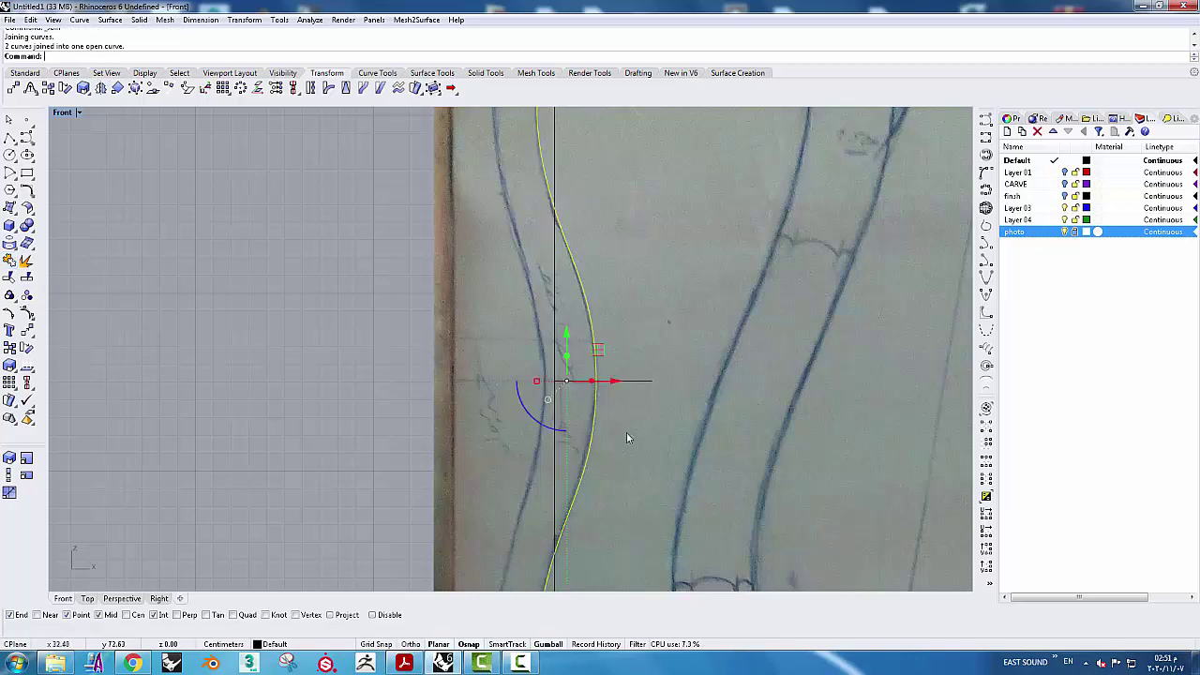
{"action": "key", "text": "Escape"}
{"action": "scroll", "coordinate": [600, 386], "scroll_direction": "up", "scroll_amount": 3}
{"action": "left_click", "coordinate": [606, 383]}
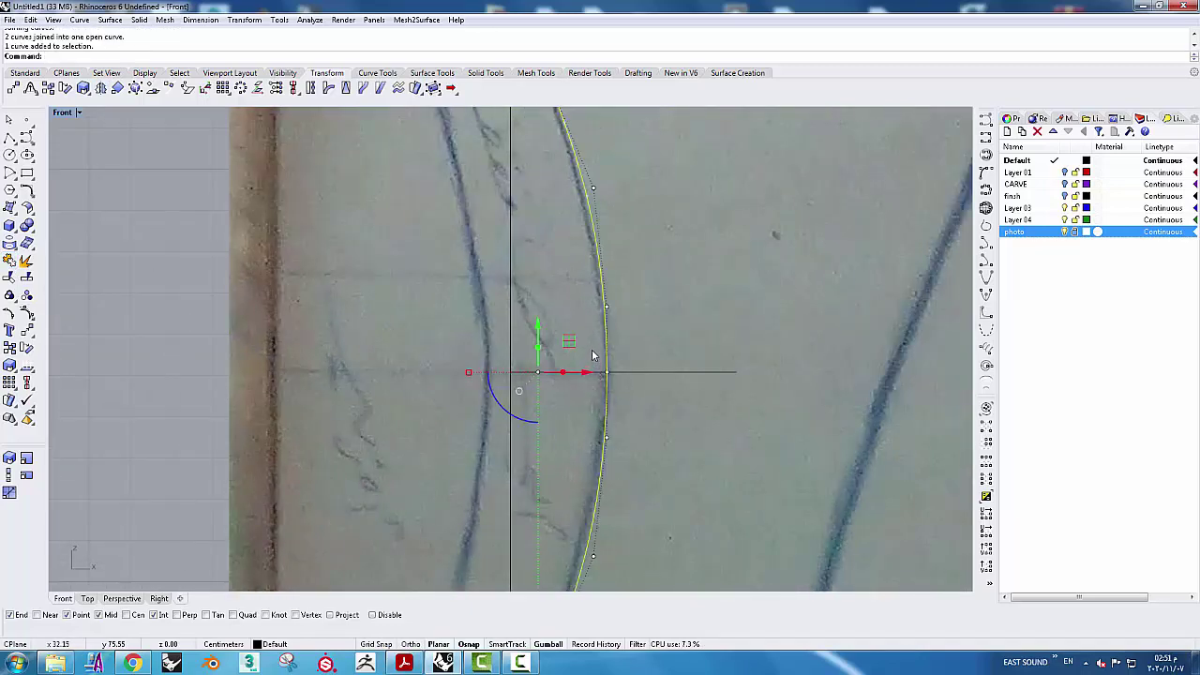
{"action": "left_click", "coordinate": [607, 372]}
{"action": "key", "text": "Delete"}
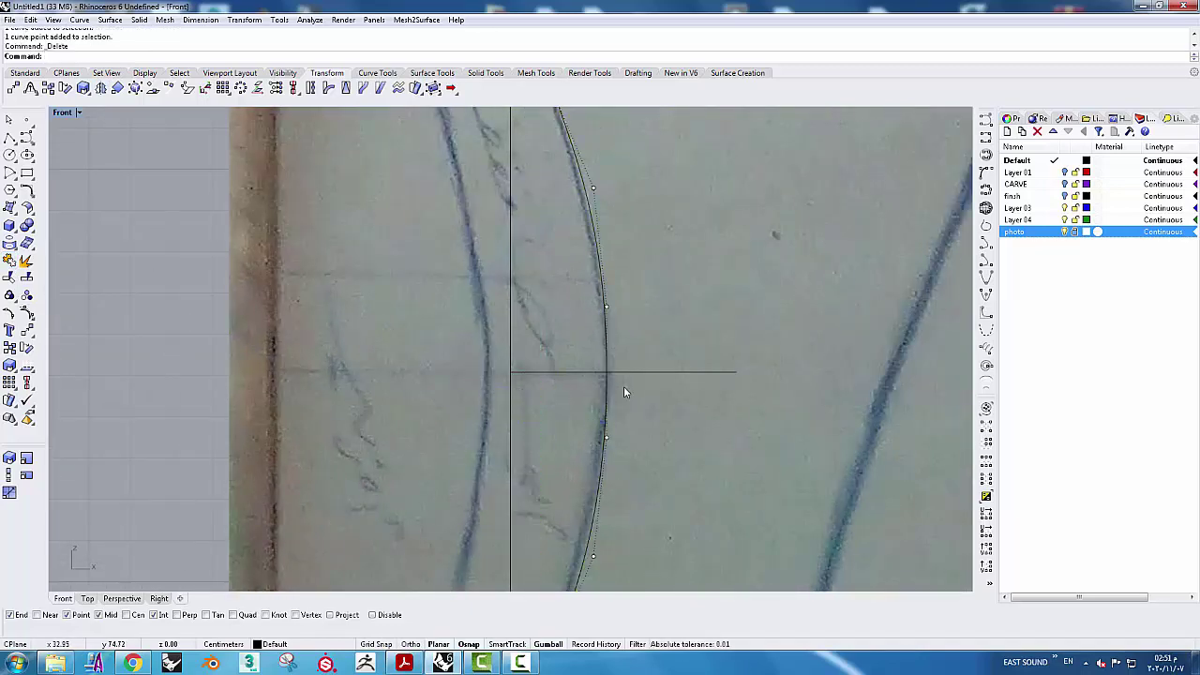
{"action": "scroll", "coordinate": [623, 390], "scroll_direction": "down", "scroll_amount": 3}
{"action": "scroll", "coordinate": [563, 294], "scroll_direction": "down", "scroll_amount": 3}
Draw top and bottom lines from the curve's ends to the sketch's left edge
{"action": "left_click", "coordinate": [9, 137]}
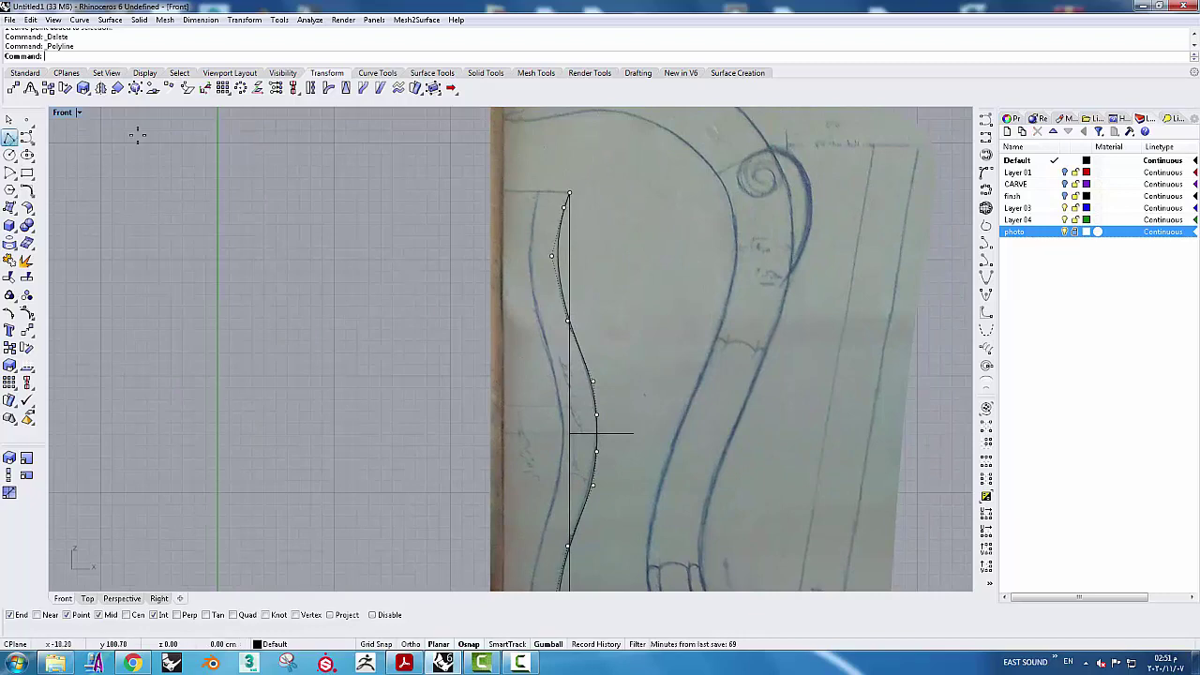
{"action": "left_click", "coordinate": [569, 193]}
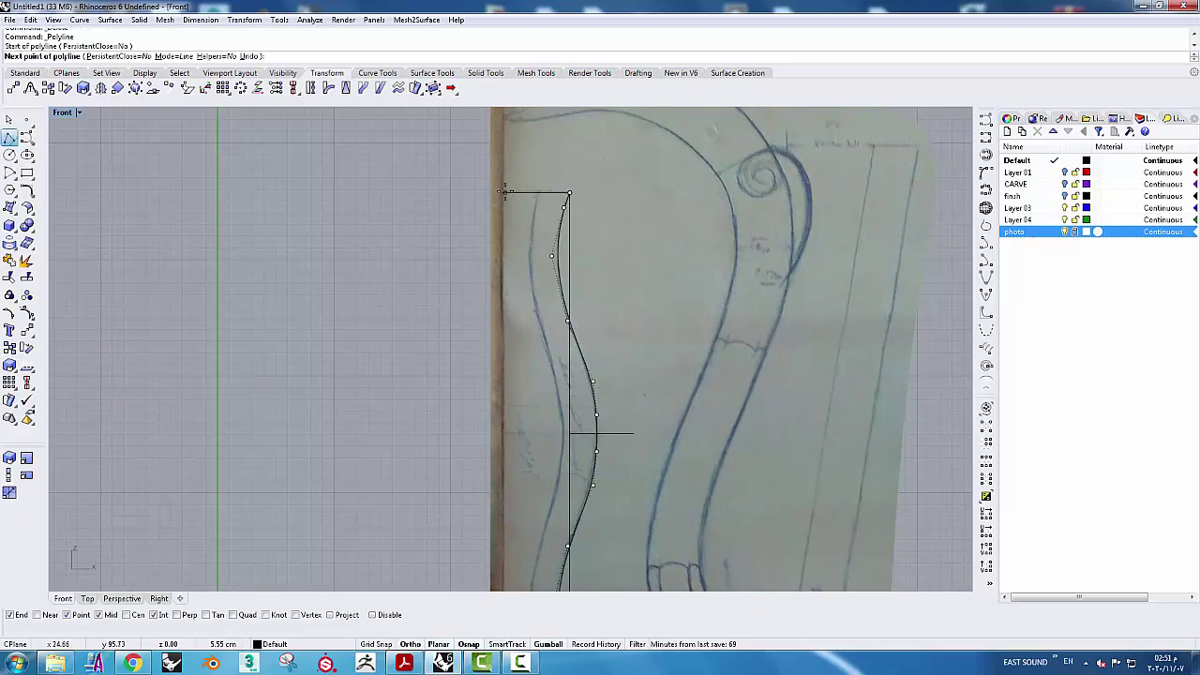
{"action": "left_click", "coordinate": [505, 192]}
{"action": "key", "text": "Return"}
{"action": "scroll", "coordinate": [525, 197], "scroll_direction": "down", "scroll_amount": 3}
{"action": "scroll", "coordinate": [535, 390], "scroll_direction": "up", "scroll_amount": 3}
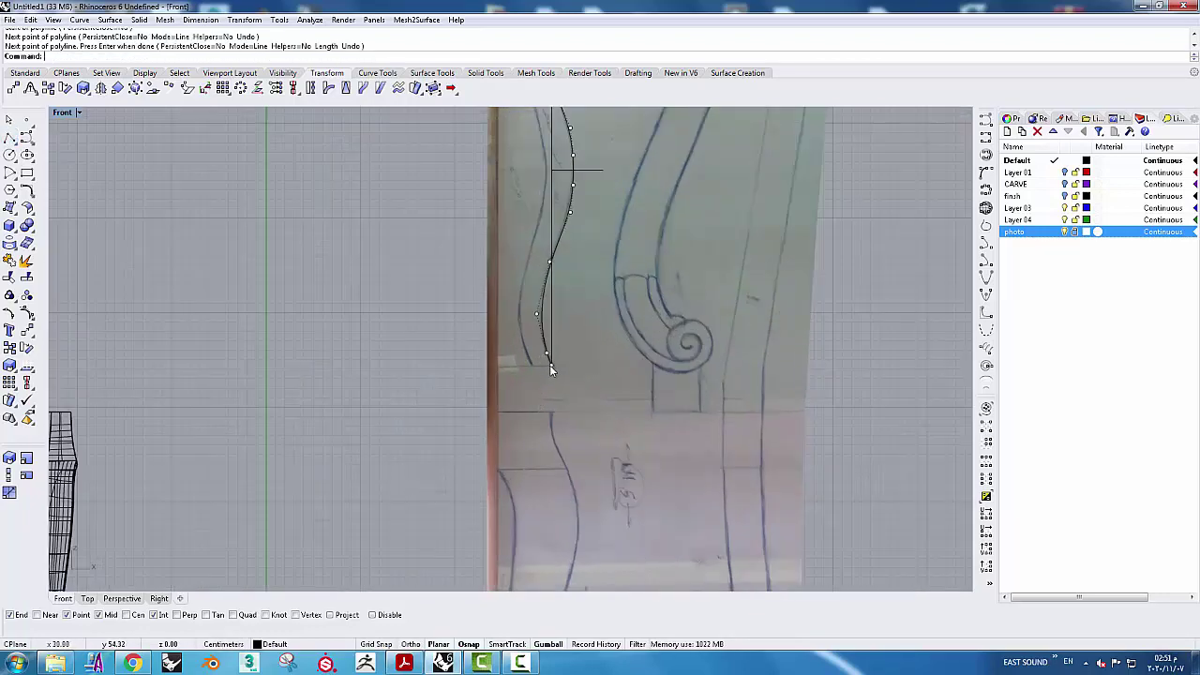
{"action": "right_click", "coordinate": [550, 366]}
{"action": "left_click", "coordinate": [550, 365]}
{"action": "left_click", "coordinate": [497, 366]}
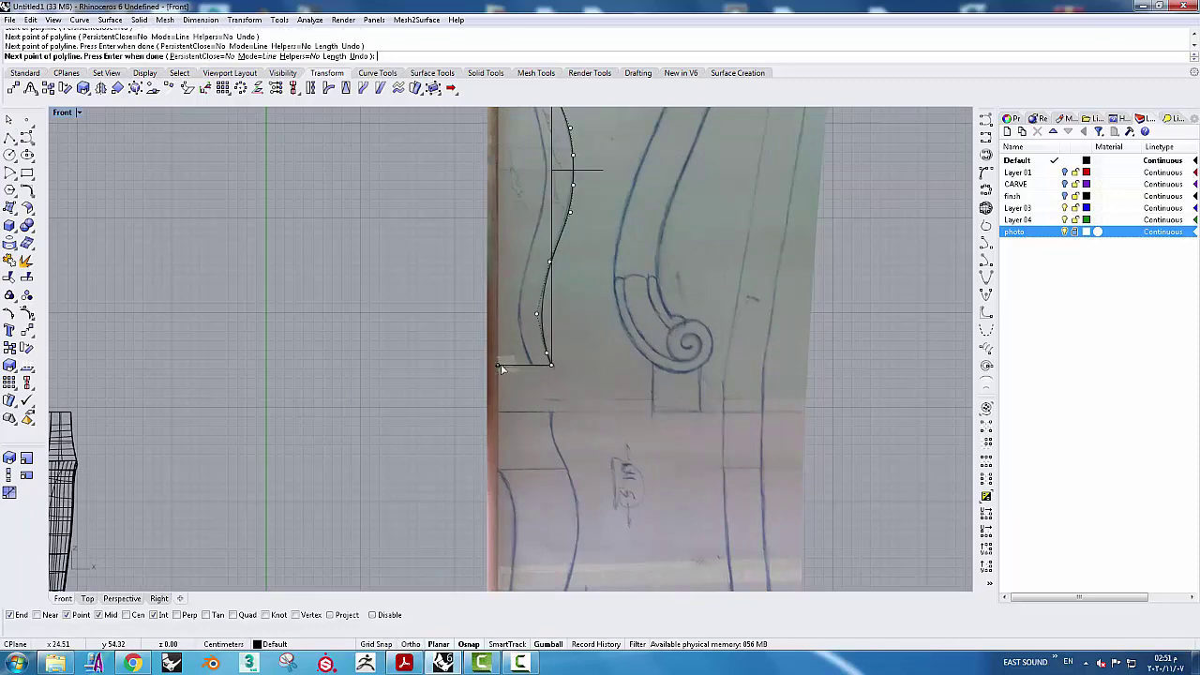
{"action": "key", "text": "Return"}
Draw a vertical closing line along the sketch's left edge down to the bottom corner
{"action": "right_click_drag", "start_coordinate": [500, 368], "coordinate": [498, 231]}
{"action": "right_click", "coordinate": [498, 231]}
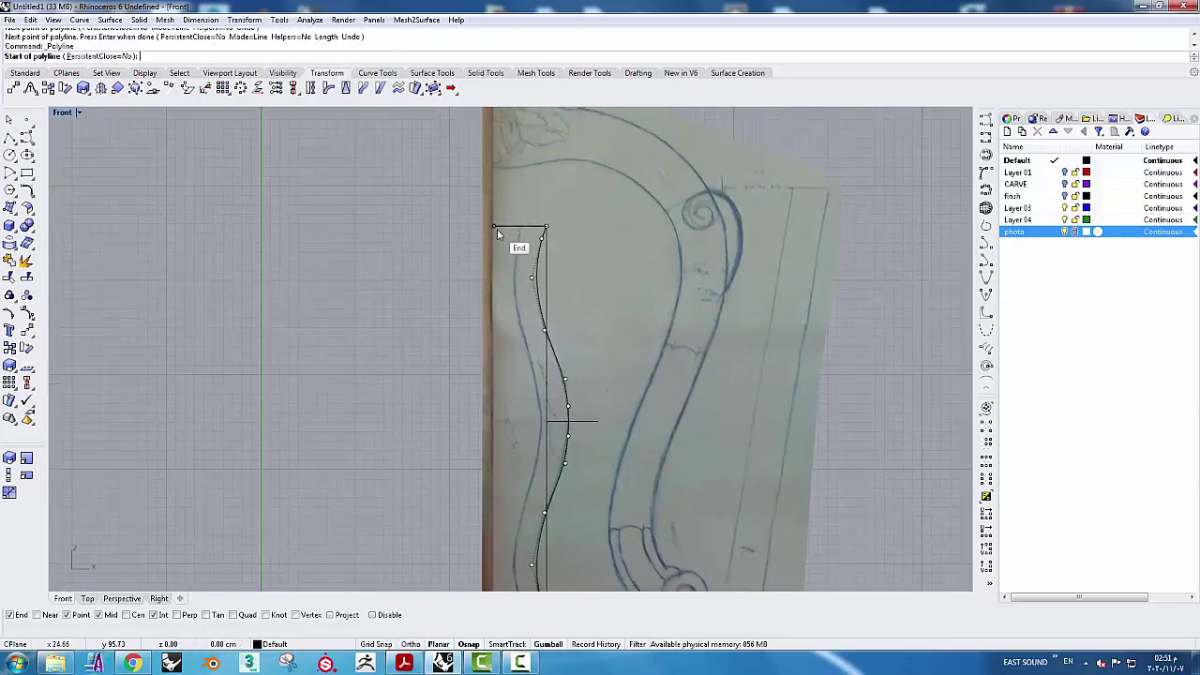
{"action": "left_click", "coordinate": [496, 228]}
{"action": "right_click_drag", "start_coordinate": [497, 388], "coordinate": [497, 243]}
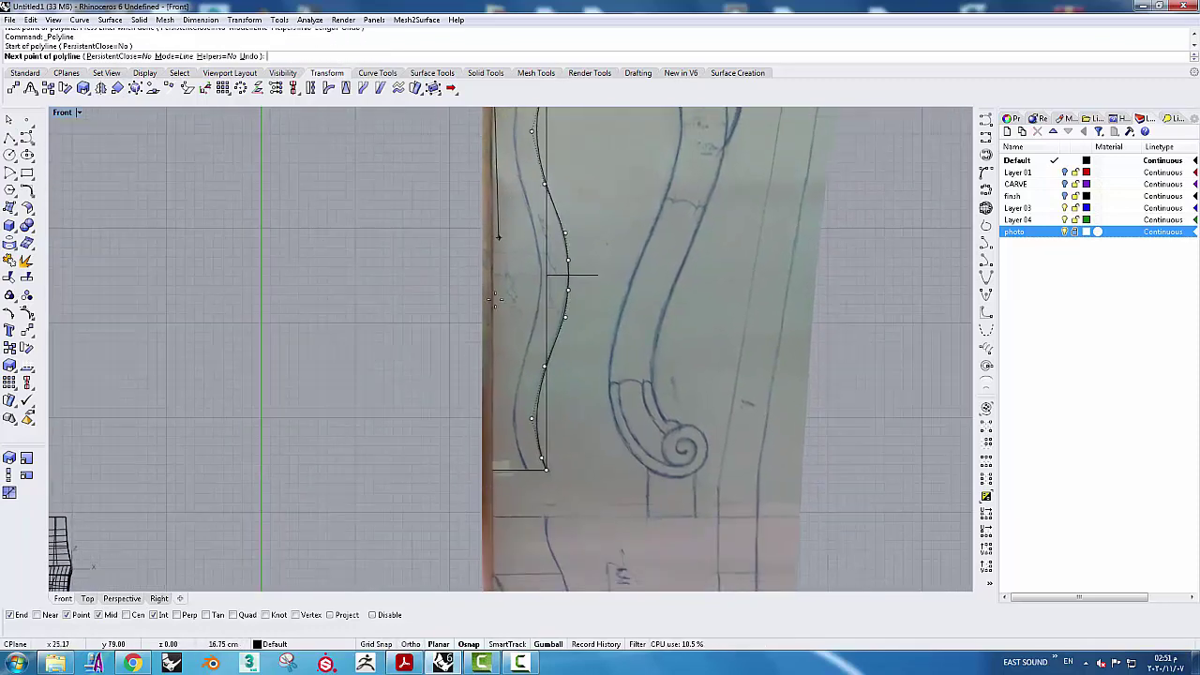
{"action": "scroll", "coordinate": [498, 487], "scroll_direction": "up", "scroll_amount": 3}
{"action": "left_click", "coordinate": [491, 484]}
{"action": "scroll", "coordinate": [516, 447], "scroll_direction": "up", "scroll_amount": 3}
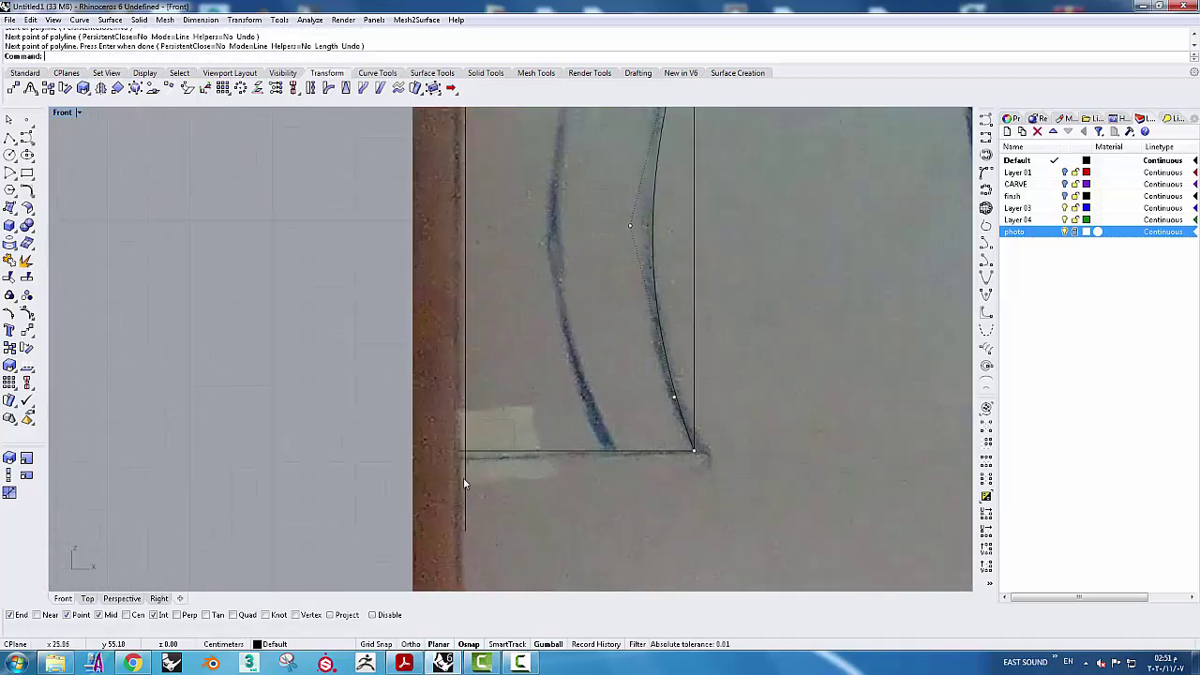
{"action": "key", "text": "Return"}
Trim away the vertical line's extra part below the bottom corner
{"action": "left_click", "coordinate": [10, 276]}
{"action": "scroll", "coordinate": [537, 469], "scroll_direction": "up", "scroll_amount": 3}
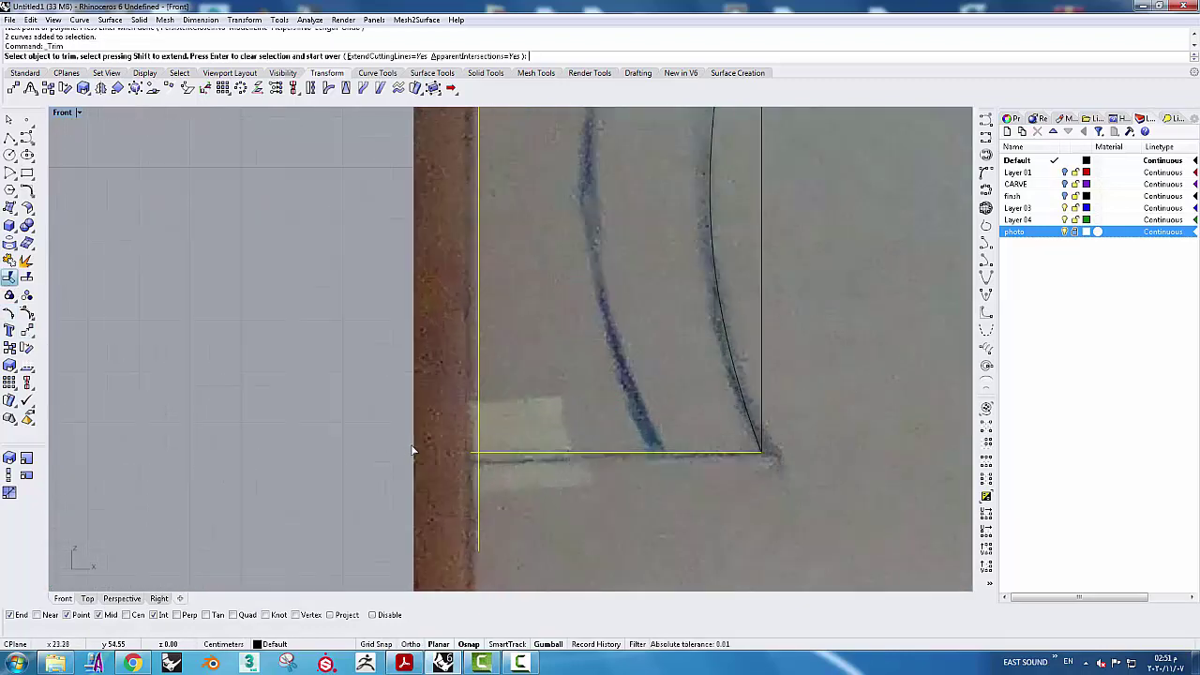
{"action": "left_click", "coordinate": [537, 468]}
{"action": "scroll", "coordinate": [537, 469], "scroll_direction": "down", "scroll_amount": 2}
{"action": "scroll", "coordinate": [537, 469], "scroll_direction": "down", "scroll_amount": 2}
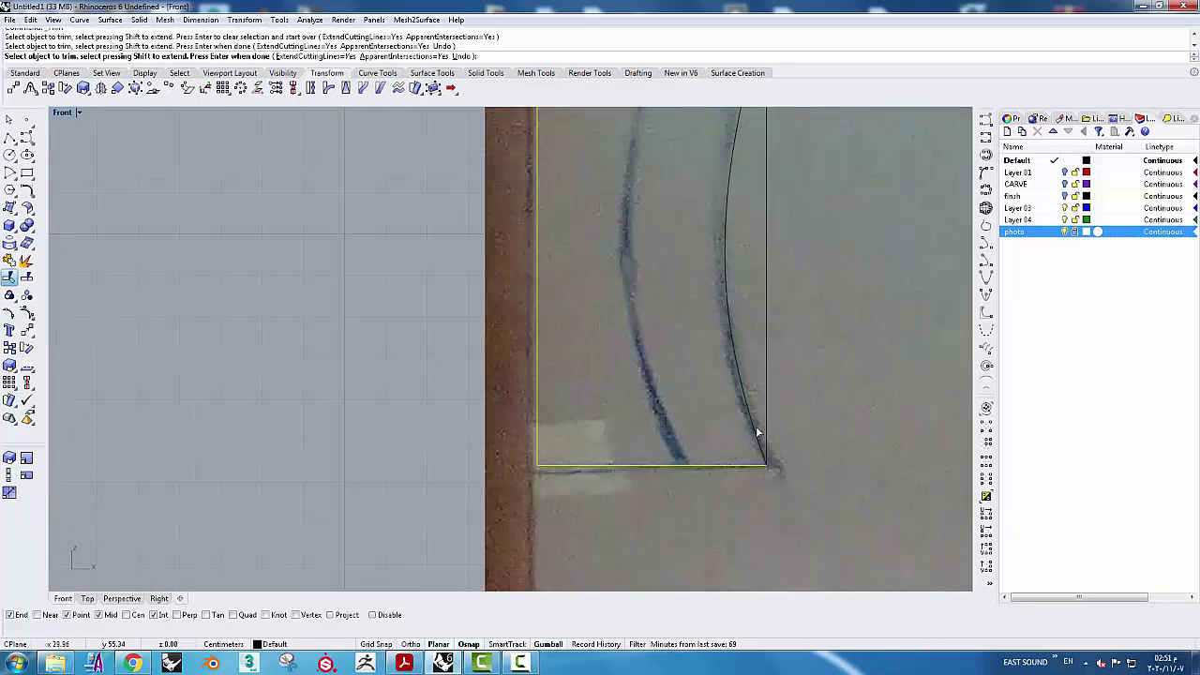
{"action": "key", "text": "Return"}
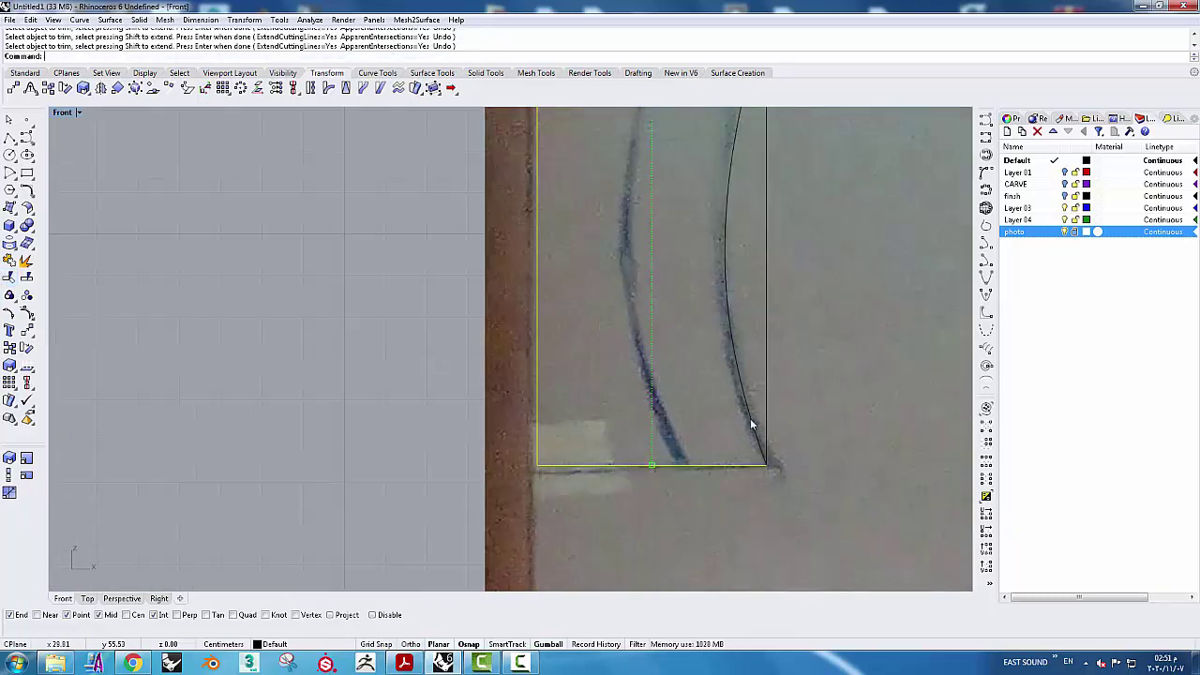
Join the four curves into one closed profile
{"action": "left_click", "coordinate": [753, 428]}
{"action": "scroll", "coordinate": [692, 426], "scroll_direction": "down", "scroll_amount": 2}
{"action": "scroll", "coordinate": [638, 417], "scroll_direction": "down", "scroll_amount": 2}
{"action": "scroll", "coordinate": [581, 403], "scroll_direction": "down", "scroll_amount": 1}
{"action": "scroll", "coordinate": [572, 356], "scroll_direction": "down", "scroll_amount": 2}
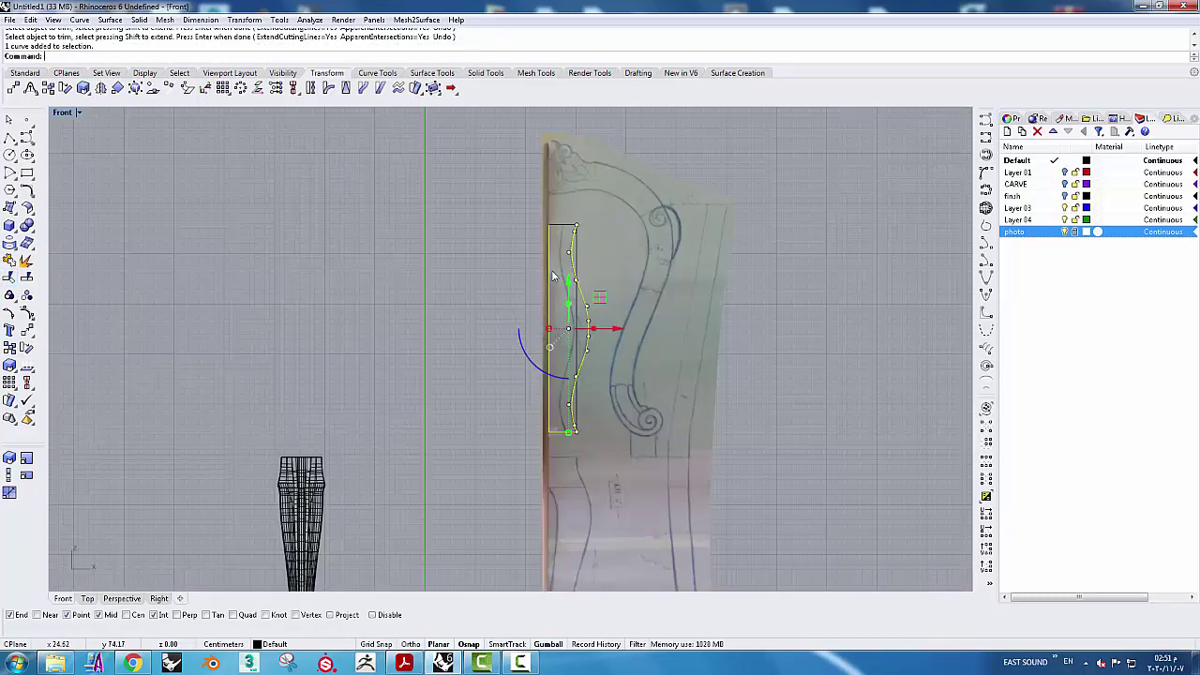
{"action": "scroll", "coordinate": [554, 309], "scroll_direction": "down", "scroll_amount": 1}
{"action": "scroll", "coordinate": [555, 309], "scroll_direction": "up", "scroll_amount": 4}
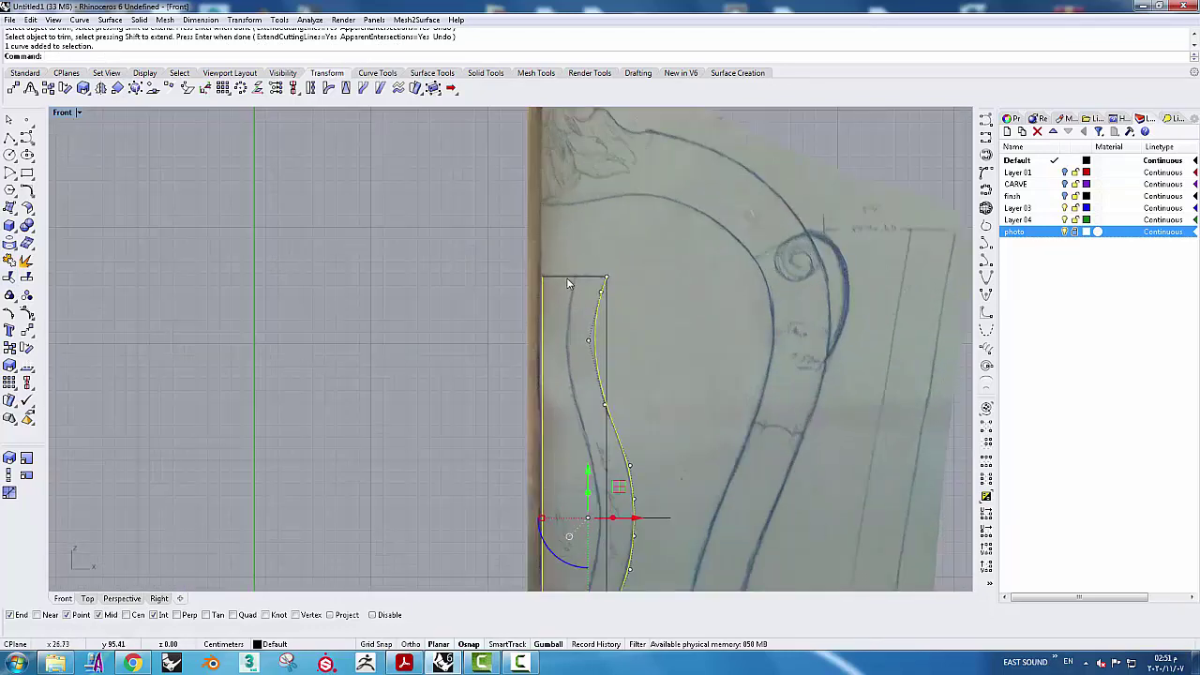
{"action": "left_click", "coordinate": [7, 262]}
Move the closed profile left off the photo and rotate it -90° to lie horizontal
{"action": "scroll", "coordinate": [562, 337], "scroll_direction": "down", "scroll_amount": 4}
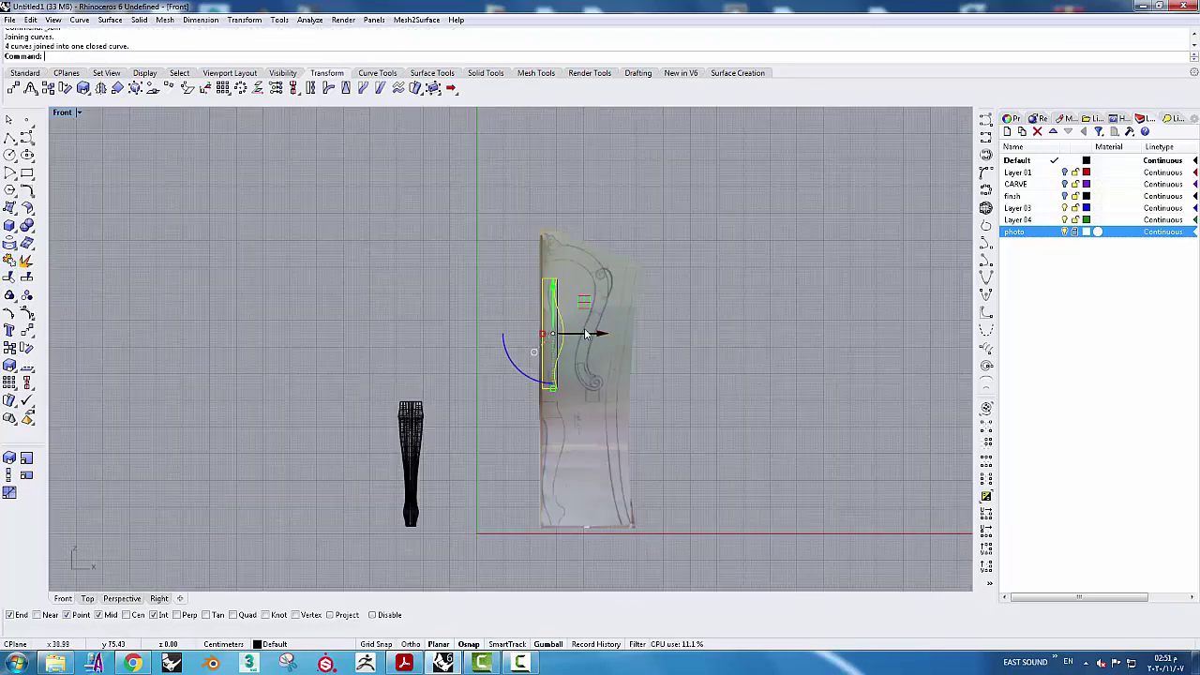
{"action": "left_click_drag", "start_coordinate": [572, 339], "coordinate": [377, 332]}
{"action": "scroll", "coordinate": [317, 367], "scroll_direction": "up", "scroll_amount": 4}
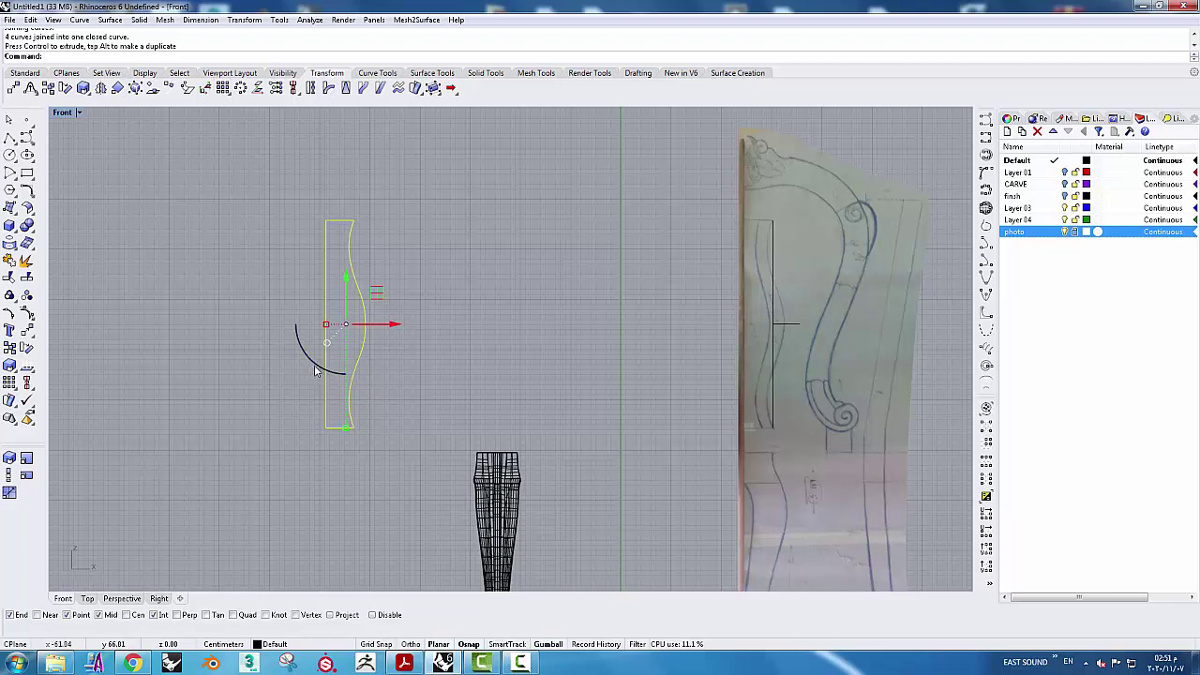
{"action": "left_click", "coordinate": [316, 370]}
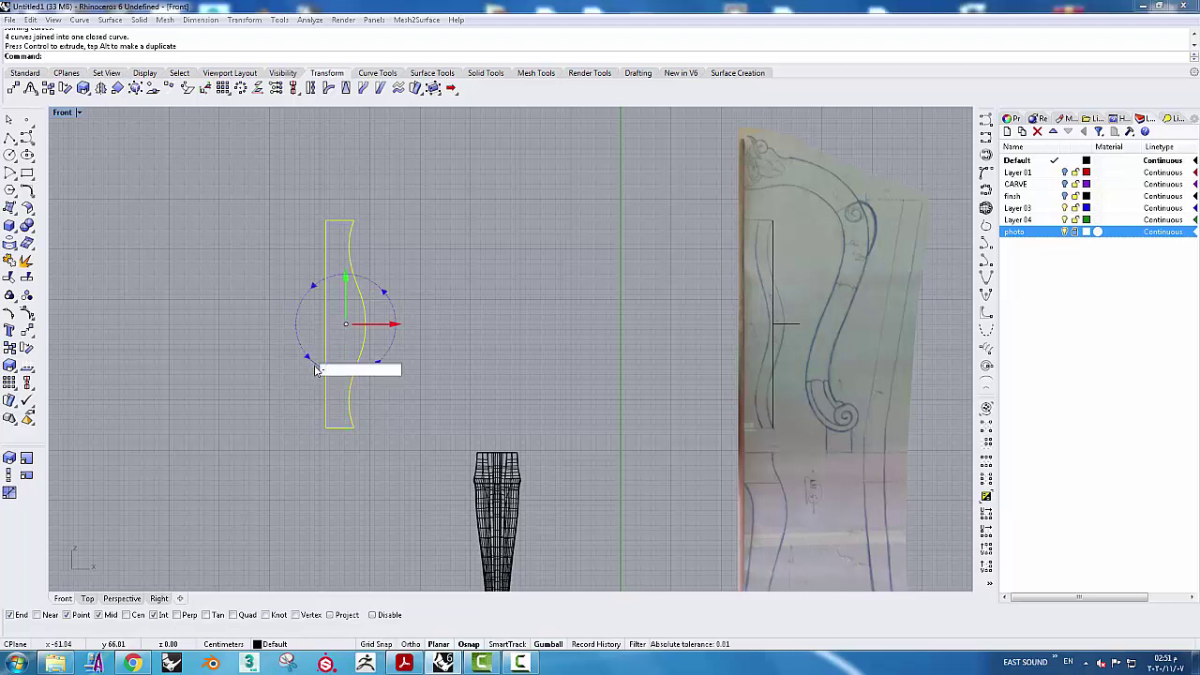
{"action": "key", "text": "Return"}
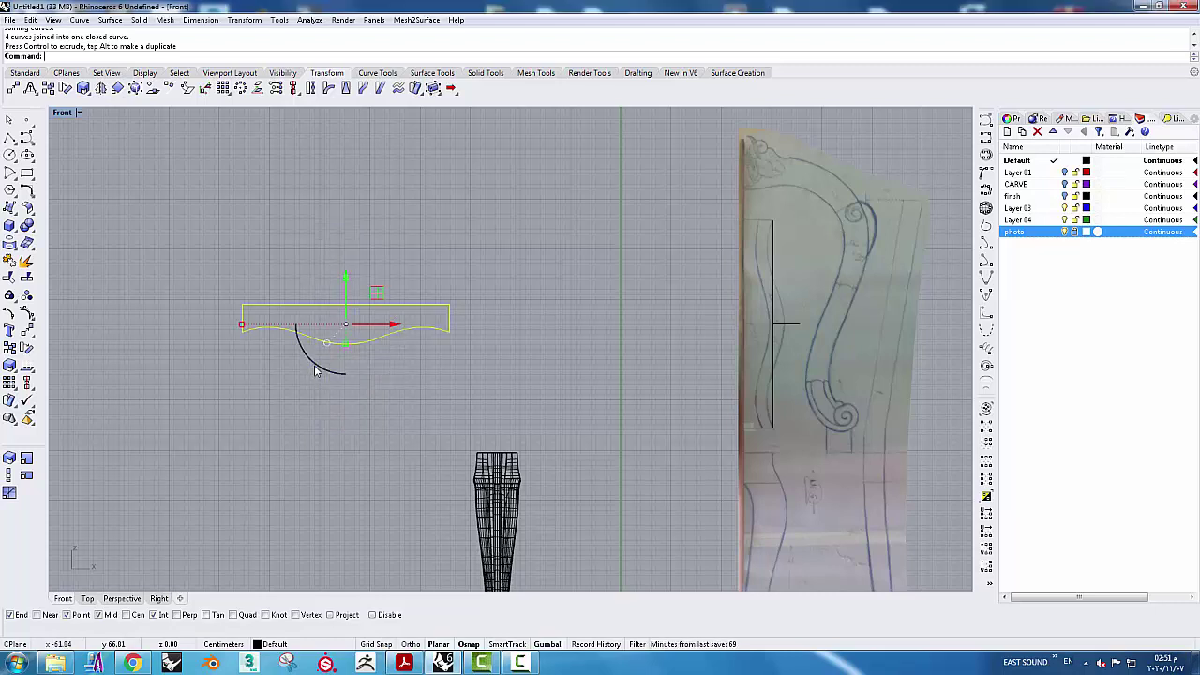
{"action": "key", "text": "Escape"}
Start extruding the wavy apron curve with Solid > Extrude Planar Curve, viewing all four viewports
{"action": "left_click", "coordinate": [413, 334]}
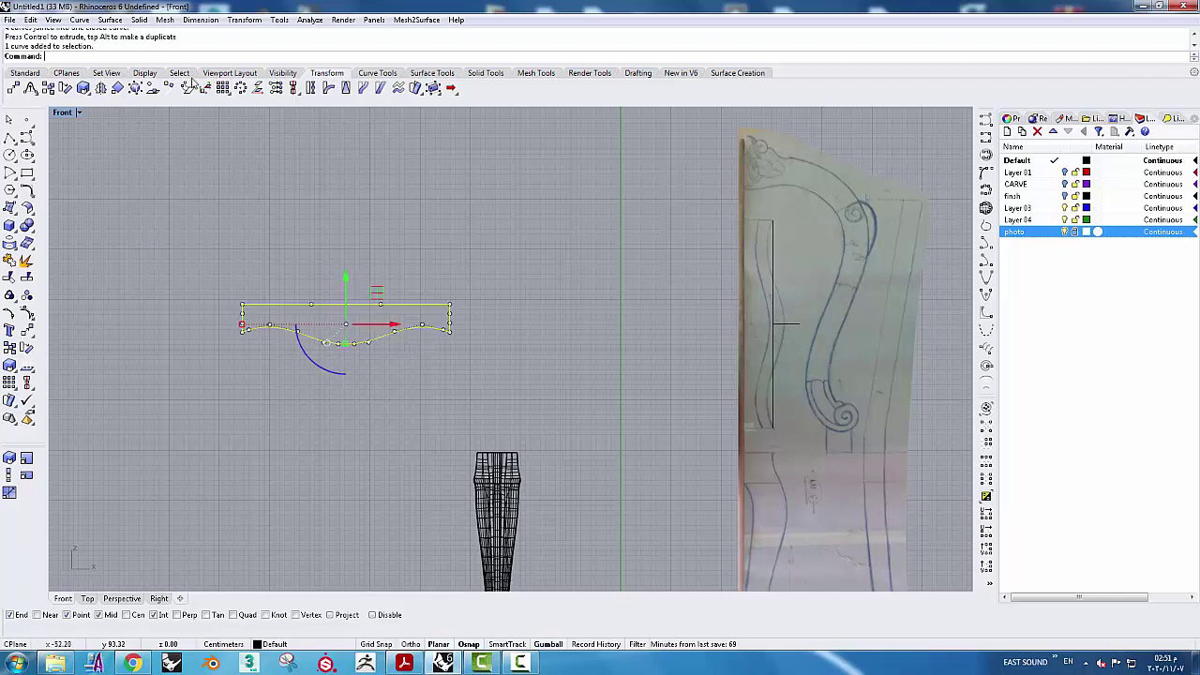
{"action": "left_click", "coordinate": [139, 19]}
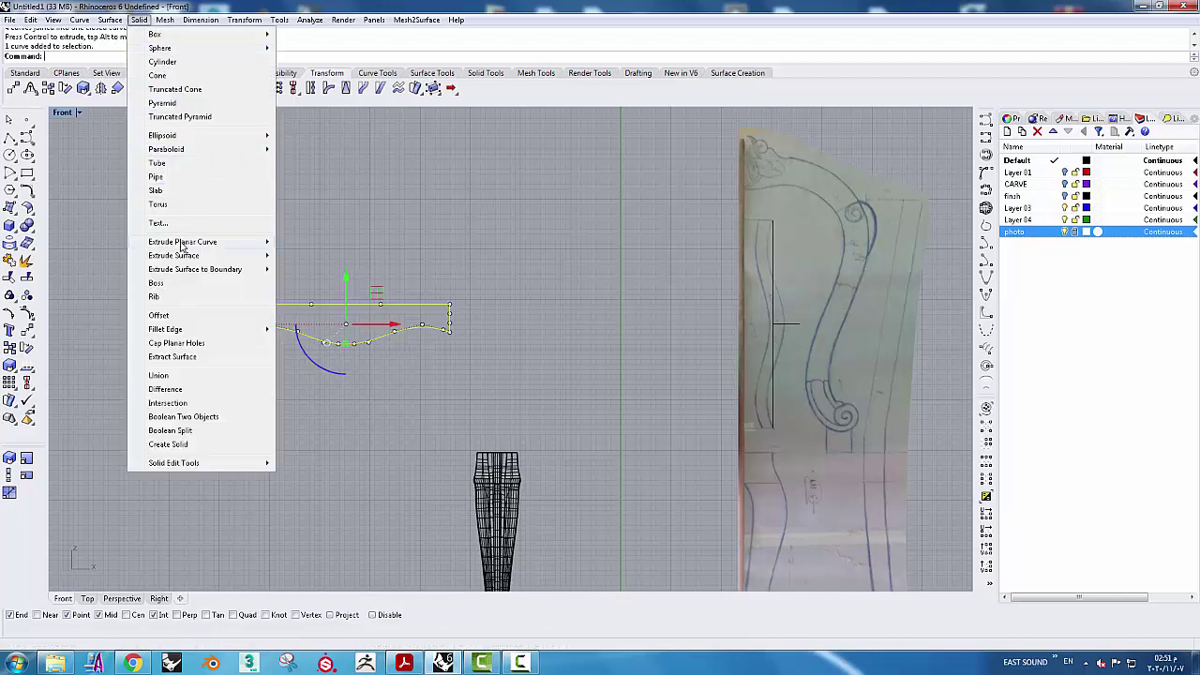
{"action": "mouse_move", "coordinate": [181, 242]}
{"action": "left_click", "coordinate": [300, 247]}
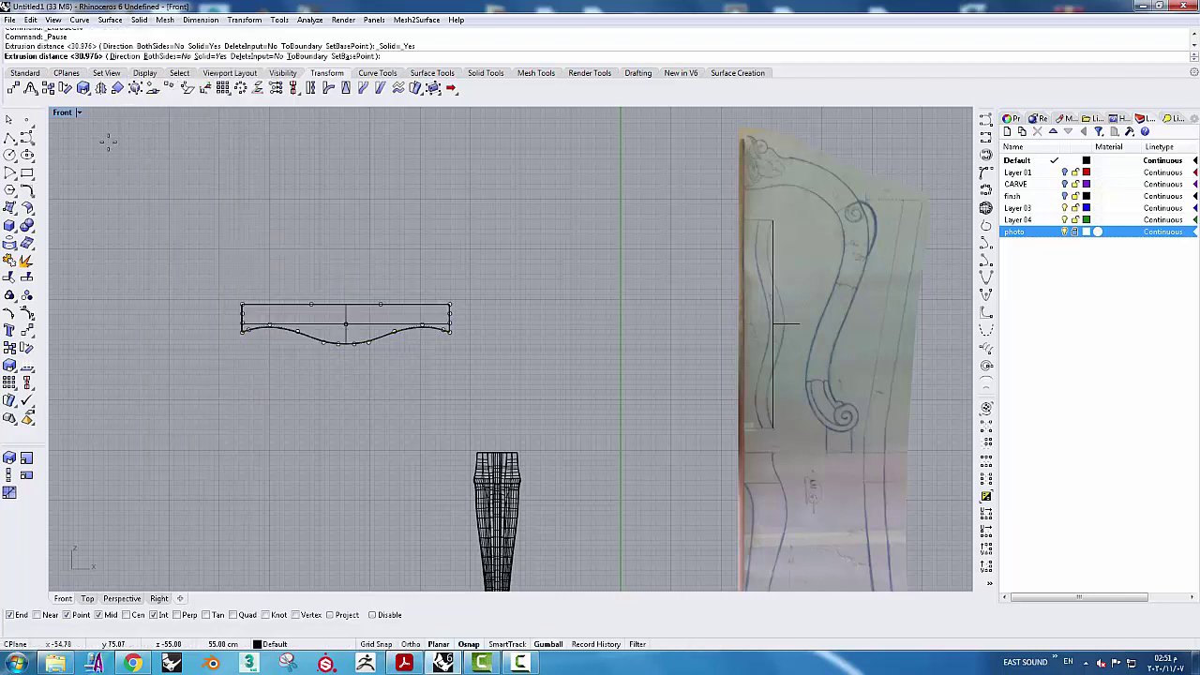
{"action": "double_click", "coordinate": [62, 113]}
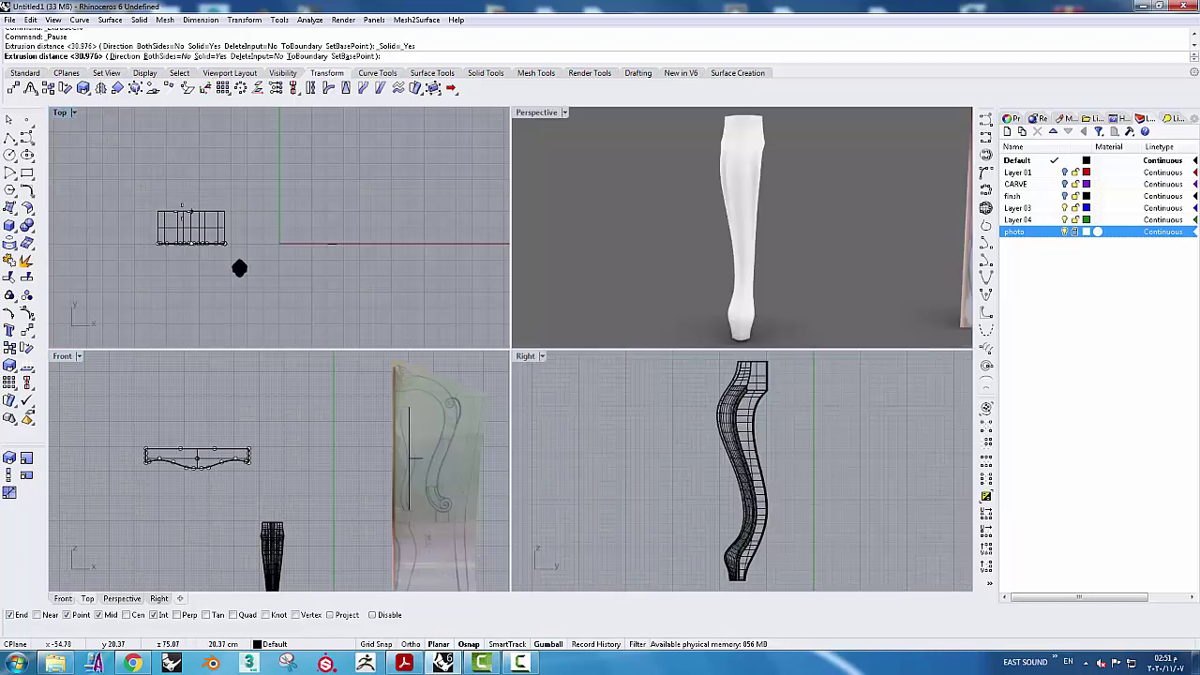
In the maximized Top view, set the apron extrusion distance to 2.5
{"action": "scroll", "coordinate": [157, 226], "scroll_direction": "up", "scroll_amount": 1}
{"action": "scroll", "coordinate": [157, 226], "scroll_direction": "up", "scroll_amount": 1}
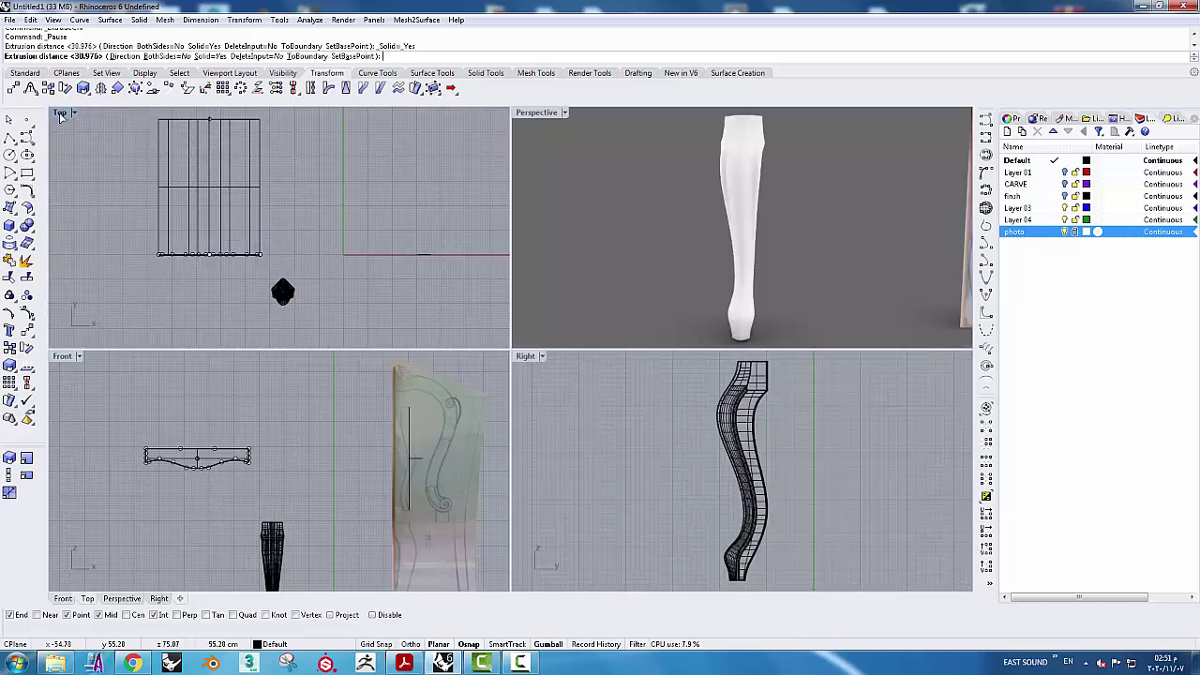
{"action": "double_click", "coordinate": [62, 113]}
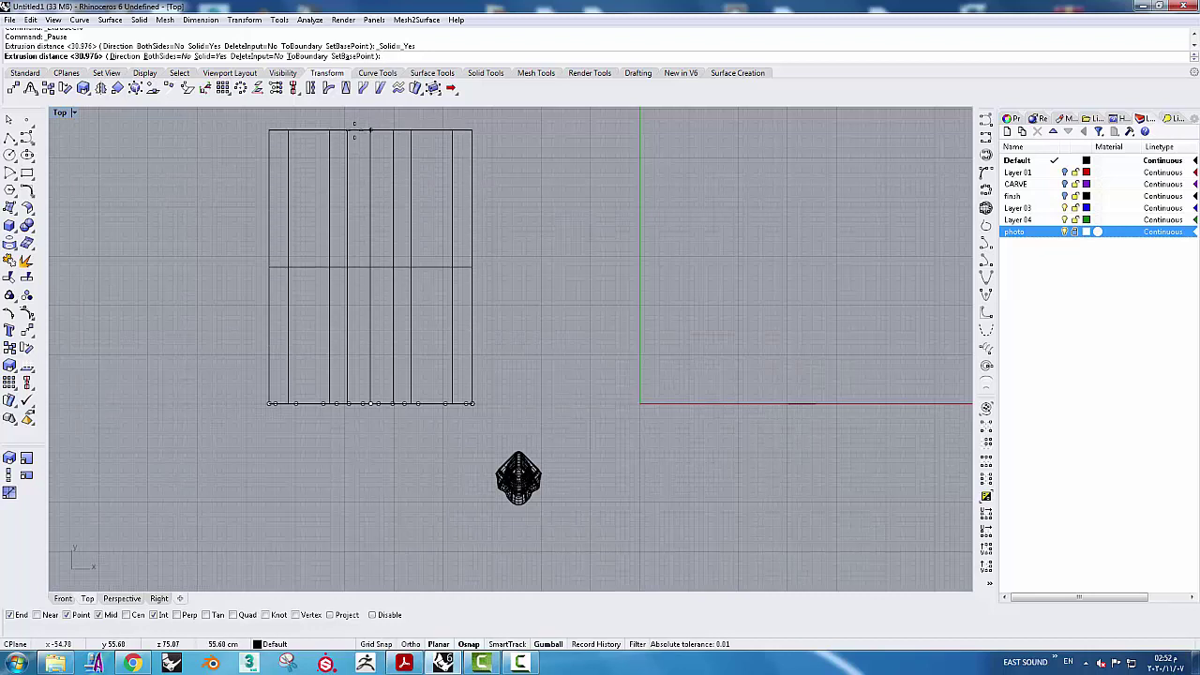
{"action": "type", "text": "3"}
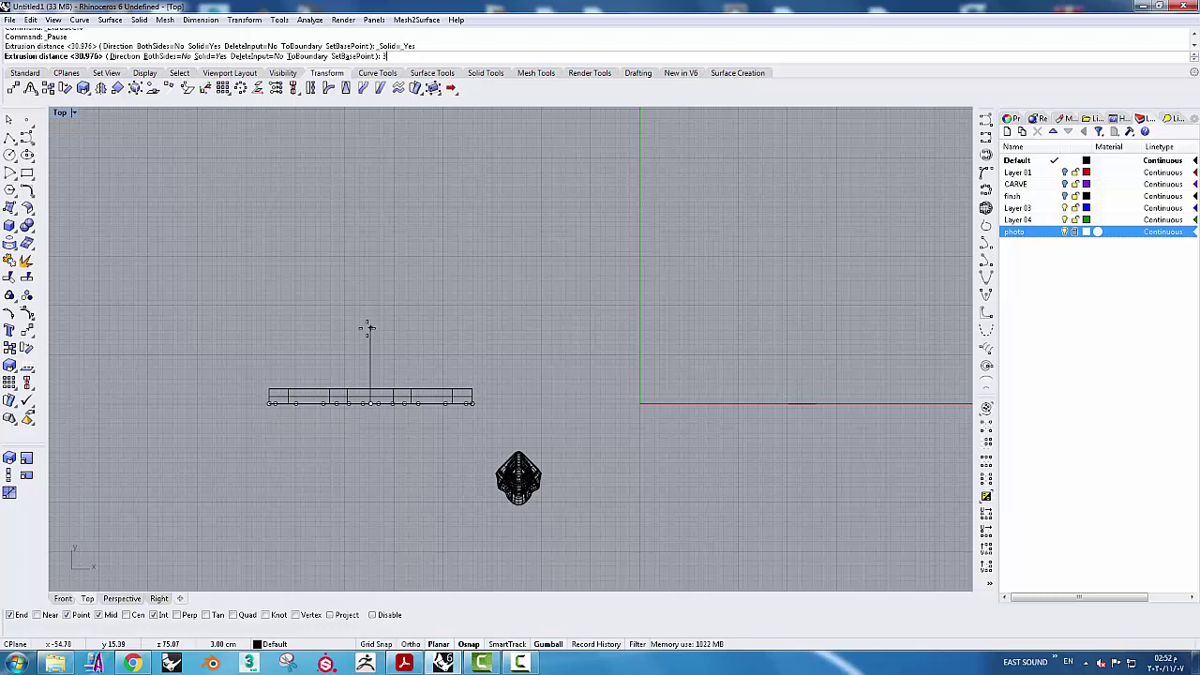
{"action": "key", "text": "BackSpace"}
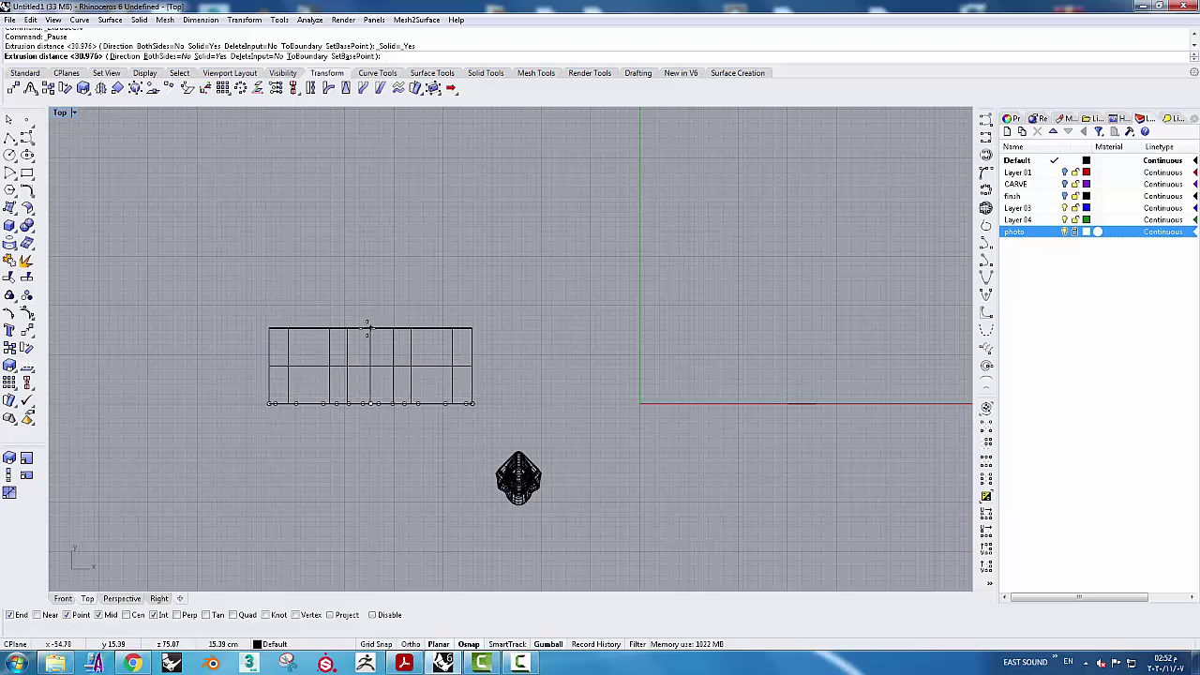
{"action": "type", "text": "2.5"}
{"action": "key", "text": "Return"}
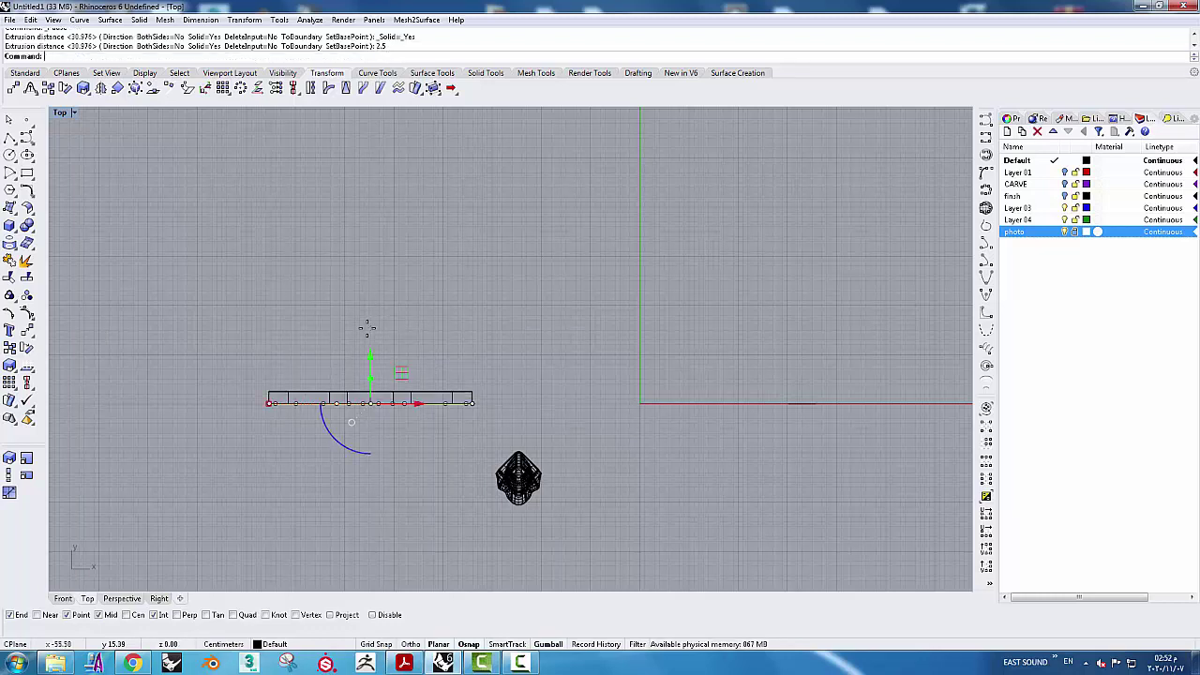
Rotate the leg 45° and move it up and left toward the apron end in Top view
{"action": "key", "text": "Escape"}
{"action": "right_click_drag", "start_coordinate": [543, 391], "coordinate": [533, 303]}
{"action": "scroll", "coordinate": [468, 393], "scroll_direction": "up", "scroll_amount": 4}
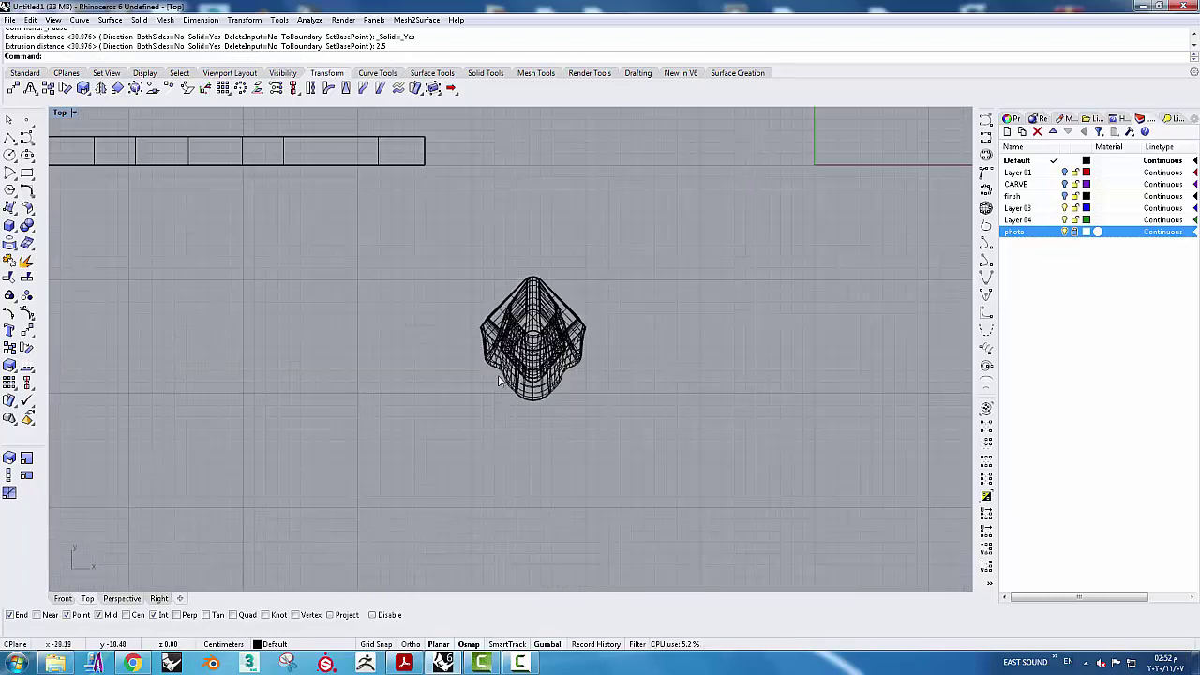
{"action": "left_click", "coordinate": [528, 377]}
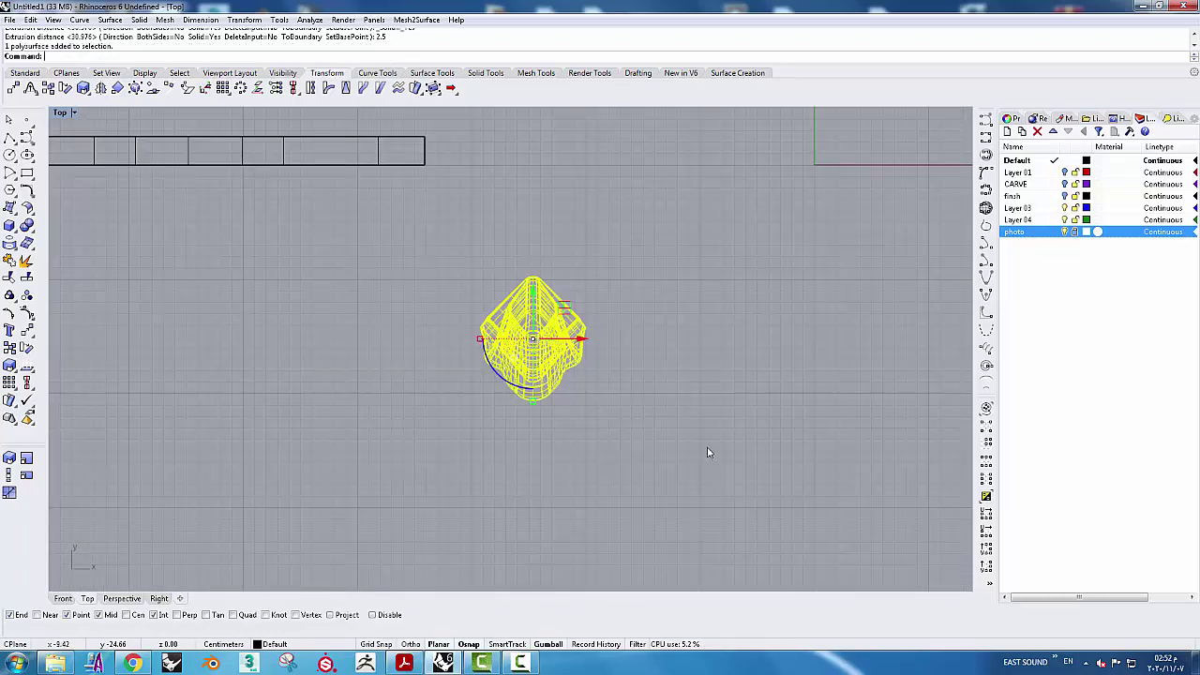
{"action": "left_click", "coordinate": [496, 377]}
{"action": "type", "text": "45"}
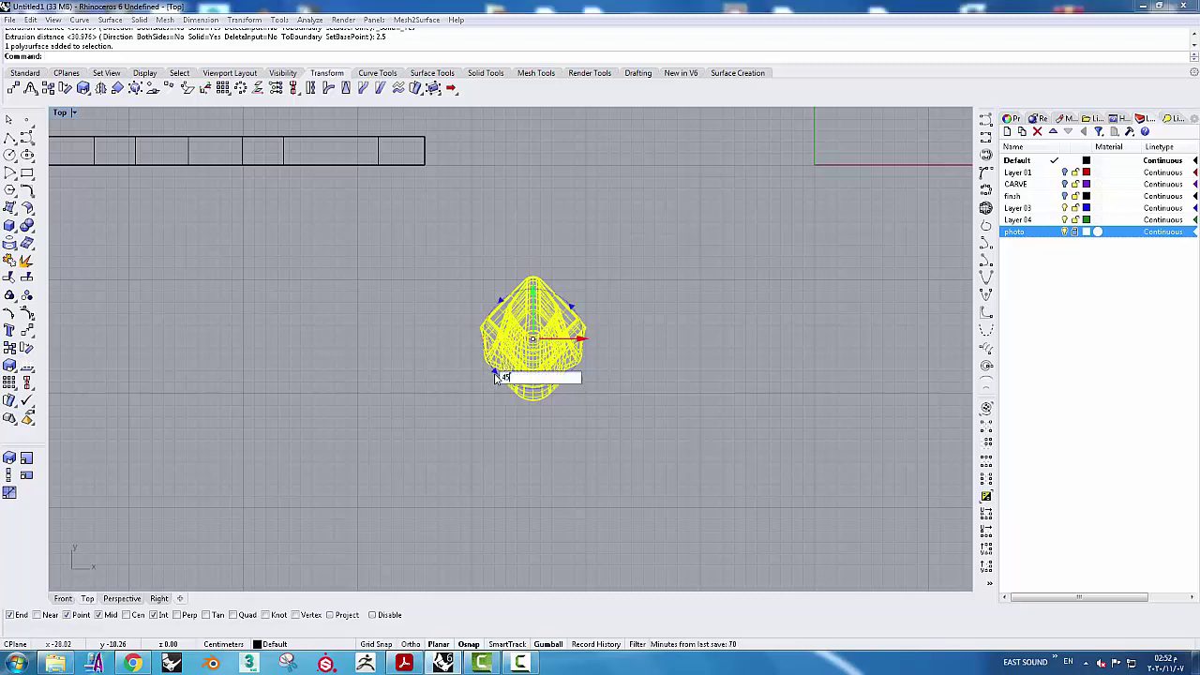
{"action": "key", "text": "Return"}
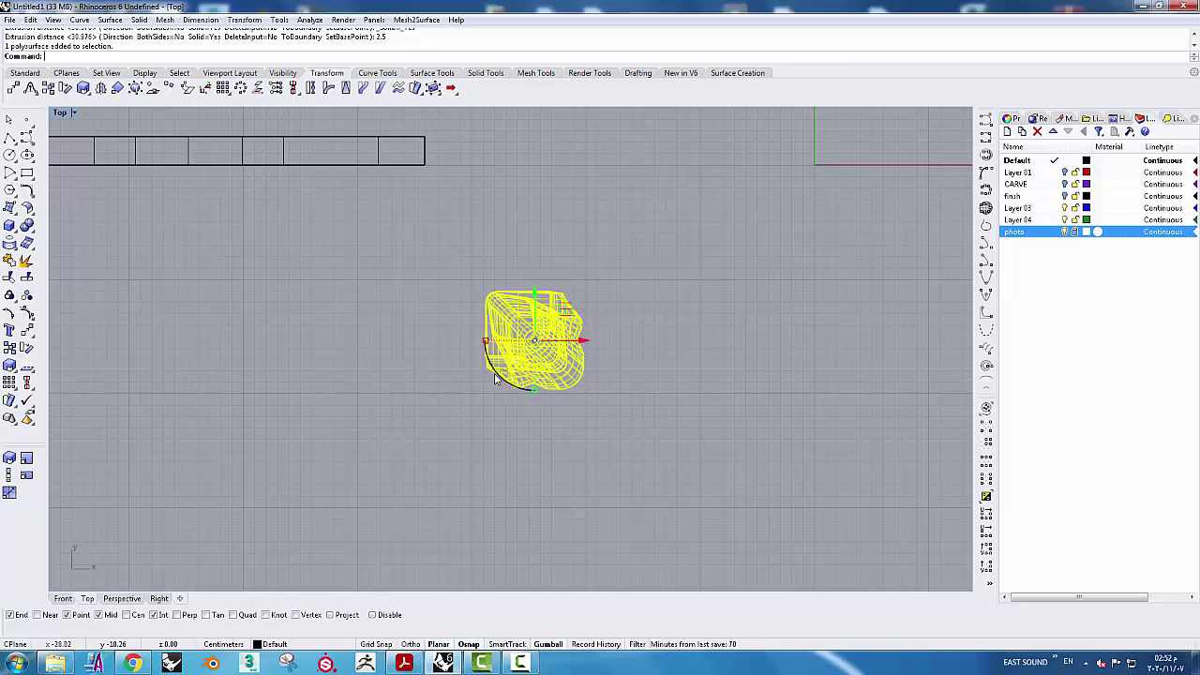
{"action": "right_click_drag", "start_coordinate": [497, 244], "coordinate": [506, 275]}
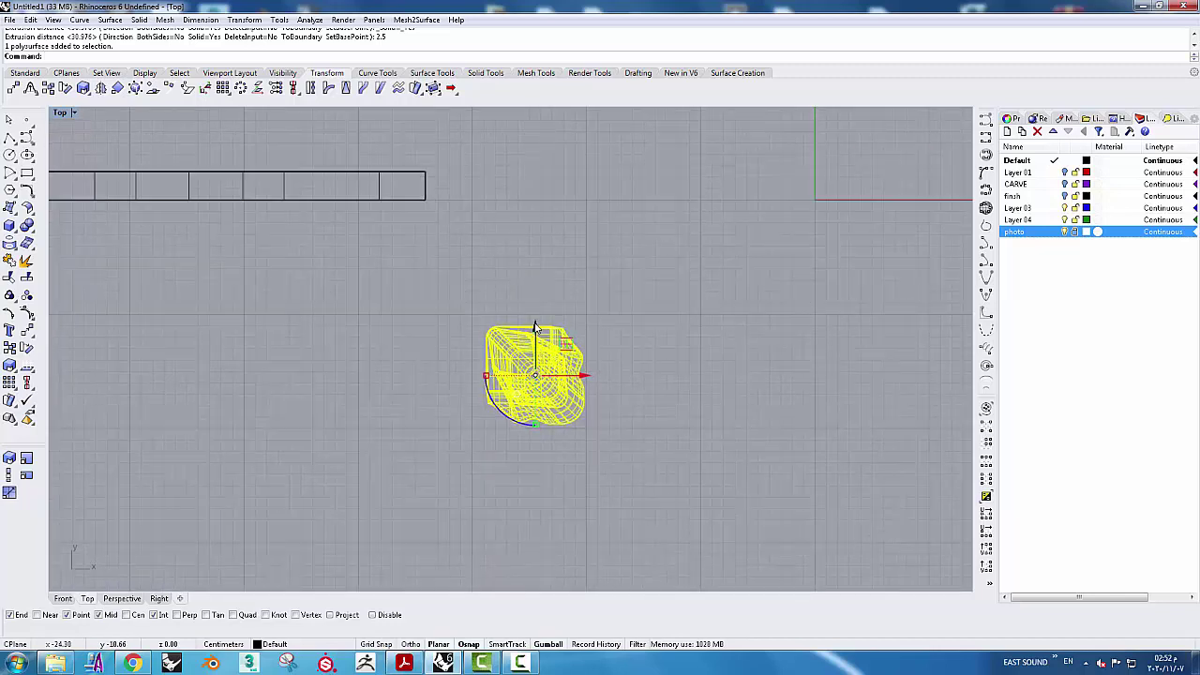
{"action": "left_click_drag", "start_coordinate": [536, 334], "coordinate": [492, 162]}
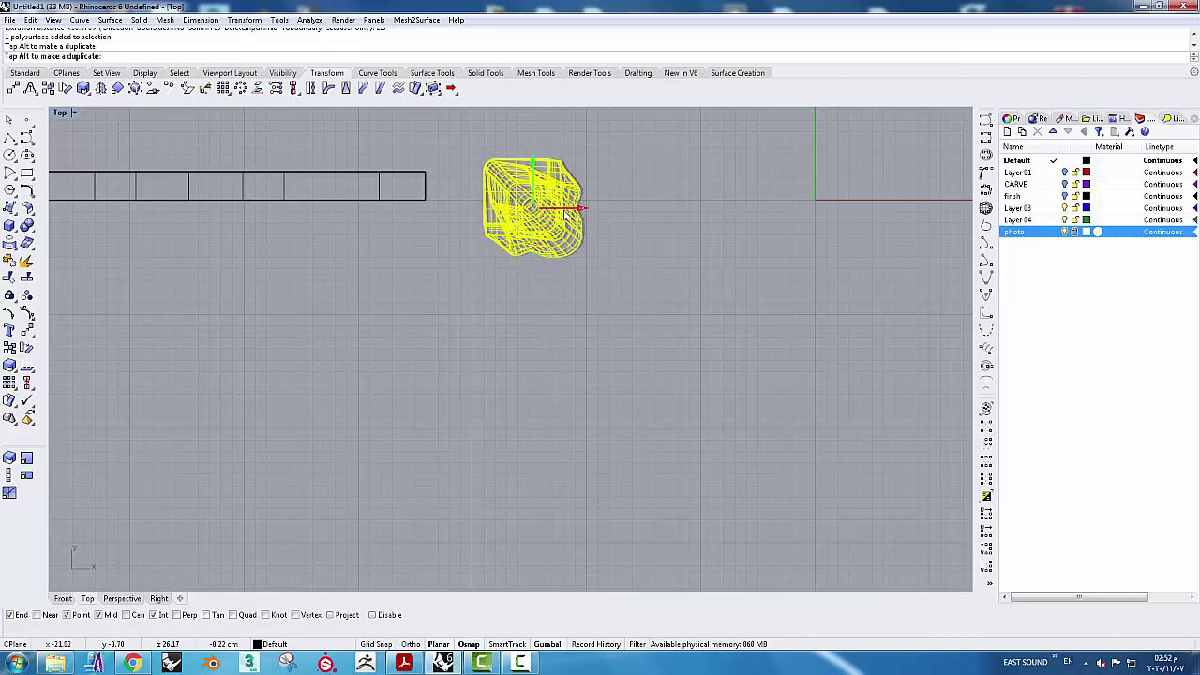
{"action": "left_click_drag", "start_coordinate": [575, 208], "coordinate": [521, 208]}
{"action": "double_click", "coordinate": [60, 112]}
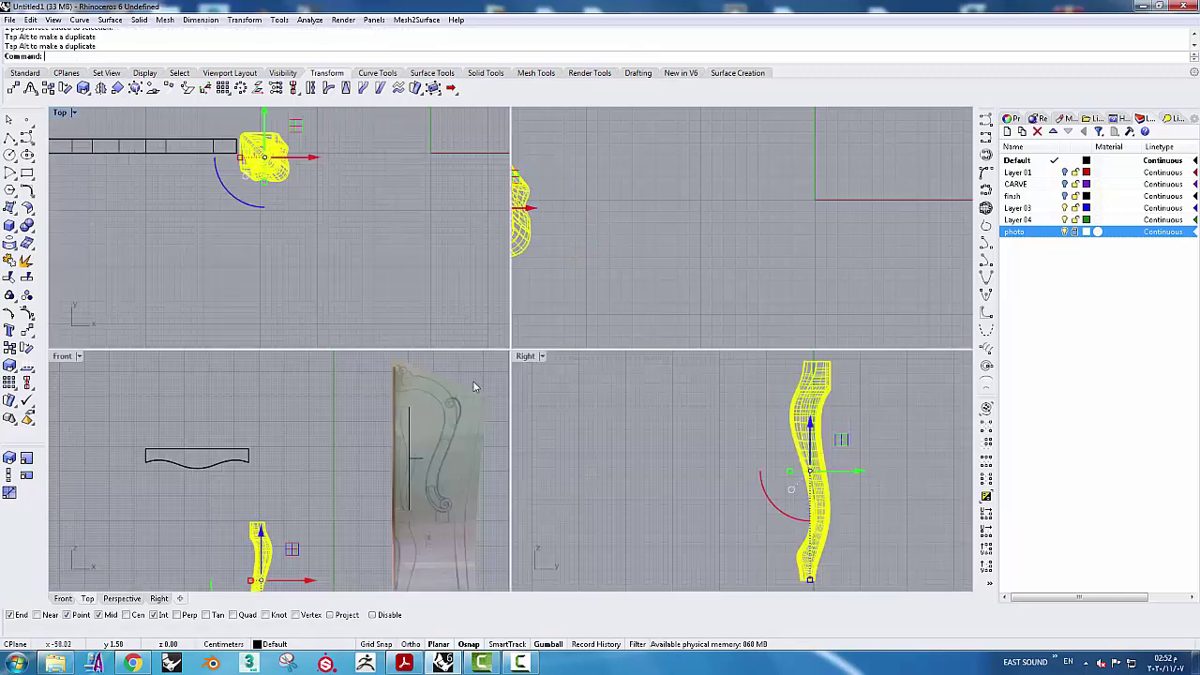
In Front view, lower the leg slightly and slide it left to meet the apron end
{"action": "right_click_drag", "start_coordinate": [293, 467], "coordinate": [333, 389]}
{"action": "scroll", "coordinate": [323, 394], "scroll_direction": "down", "scroll_amount": 2}
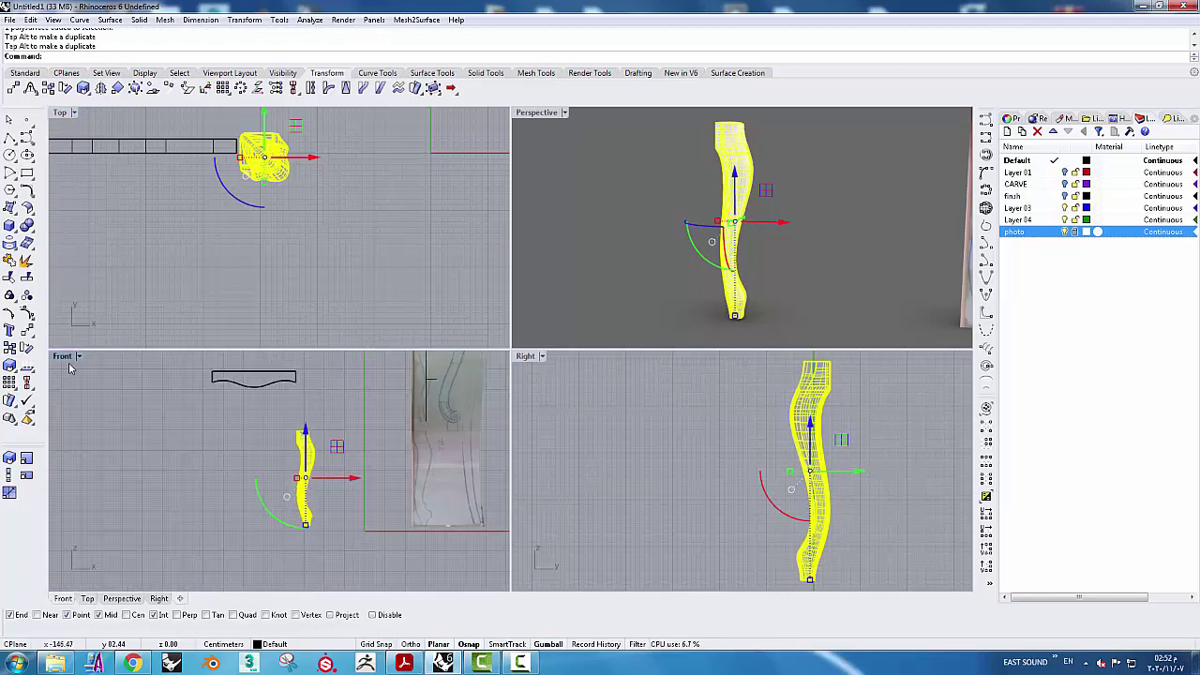
{"action": "double_click", "coordinate": [68, 361]}
{"action": "scroll", "coordinate": [525, 309], "scroll_direction": "up", "scroll_amount": 2}
{"action": "scroll", "coordinate": [557, 436], "scroll_direction": "up", "scroll_amount": 2}
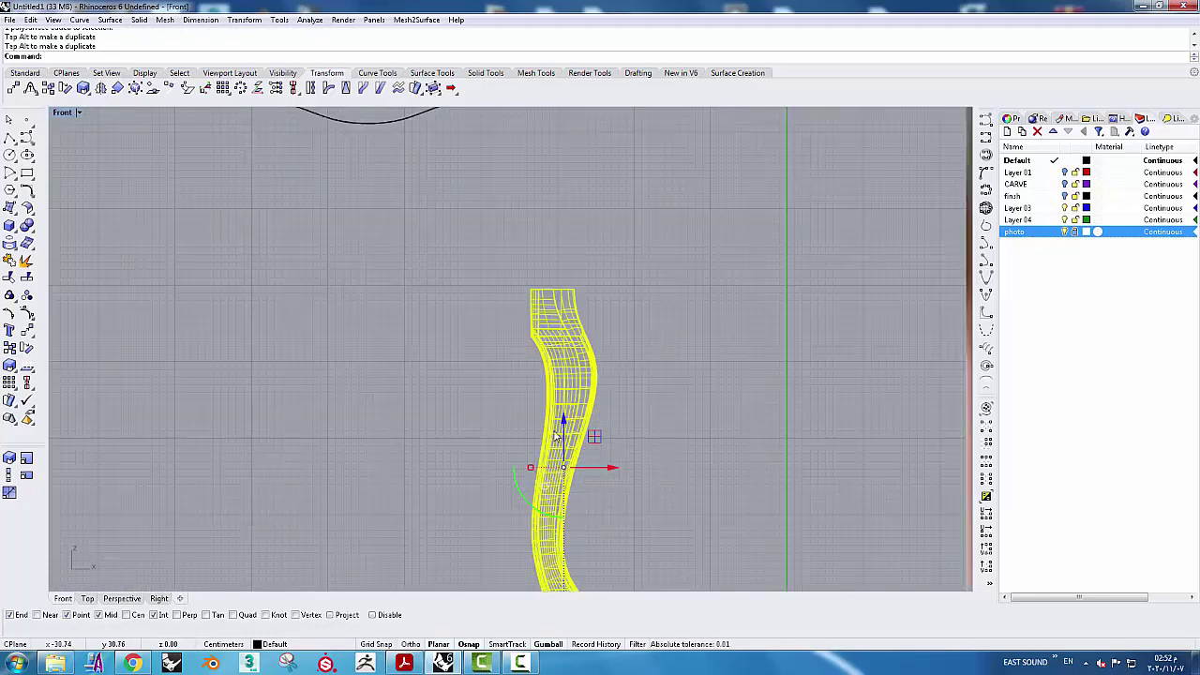
{"action": "mouse_move", "coordinate": [572, 387]}
{"action": "left_mouse_down"}
{"action": "mouse_move", "coordinate": [541, 334]}
{"action": "mouse_move", "coordinate": [542, 345]}
{"action": "left_mouse_up"}
{"action": "scroll", "coordinate": [562, 357], "scroll_direction": "down", "scroll_amount": 2}
{"action": "scroll", "coordinate": [545, 361], "scroll_direction": "up", "scroll_amount": 2}
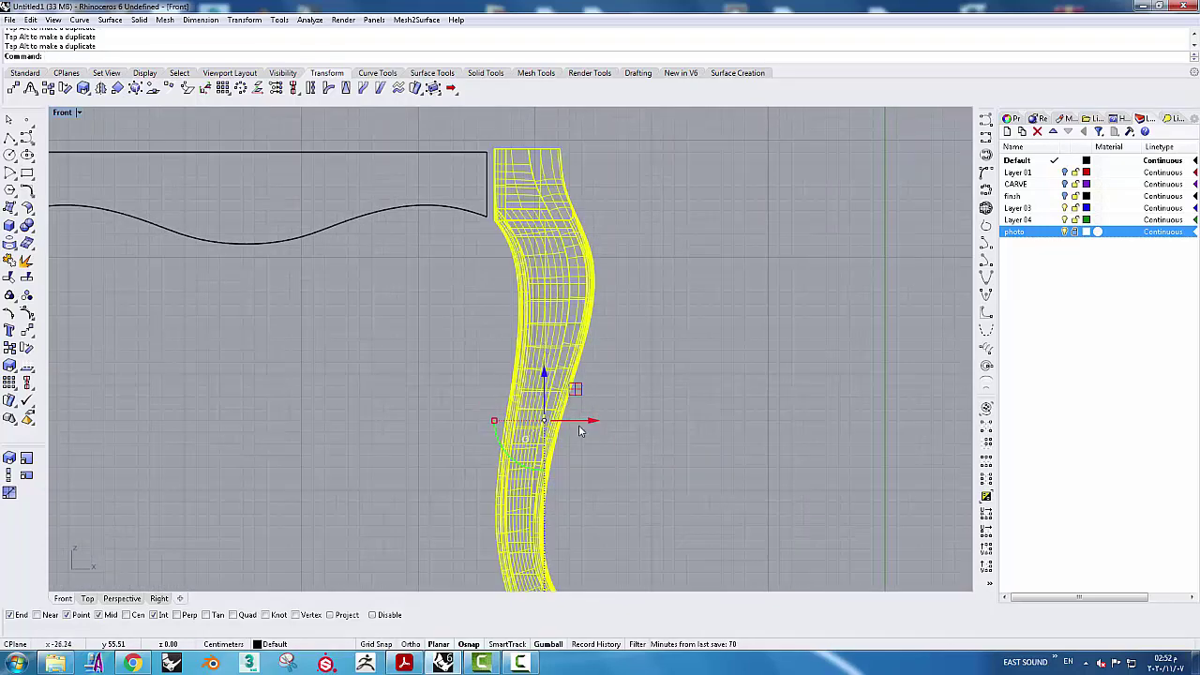
{"action": "left_click_drag", "start_coordinate": [597, 426], "coordinate": [576, 422]}
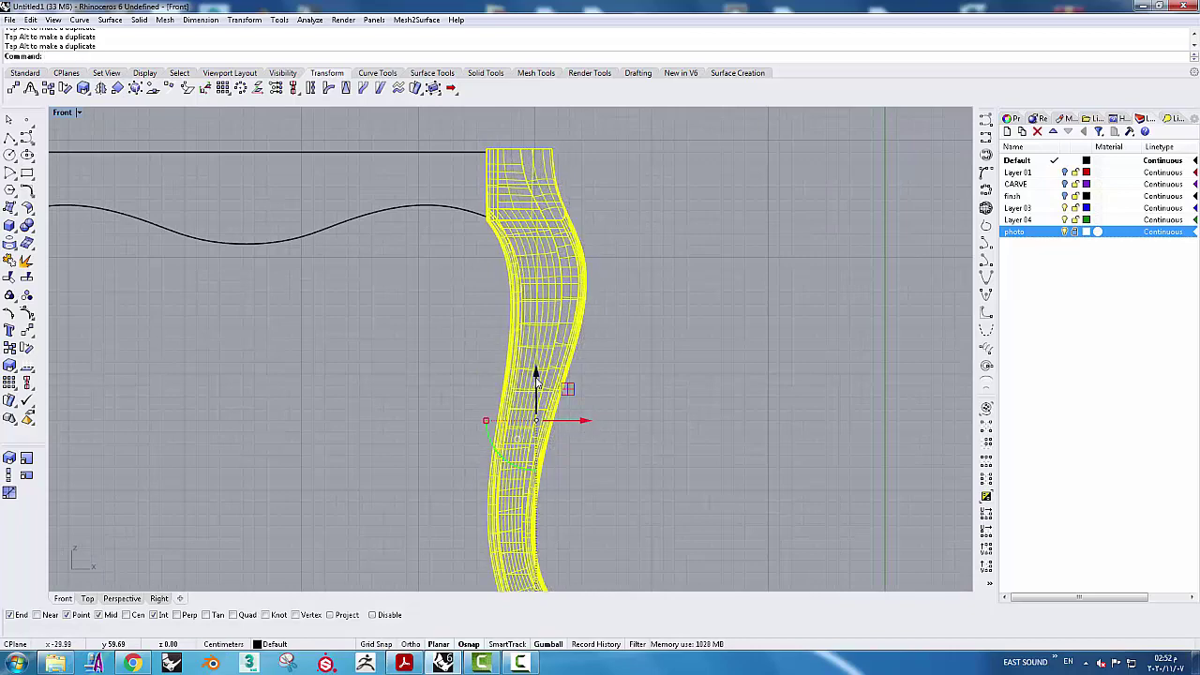
{"action": "scroll", "coordinate": [490, 239], "scroll_direction": "up", "scroll_amount": 2}
{"action": "scroll", "coordinate": [489, 251], "scroll_direction": "up", "scroll_amount": 3}
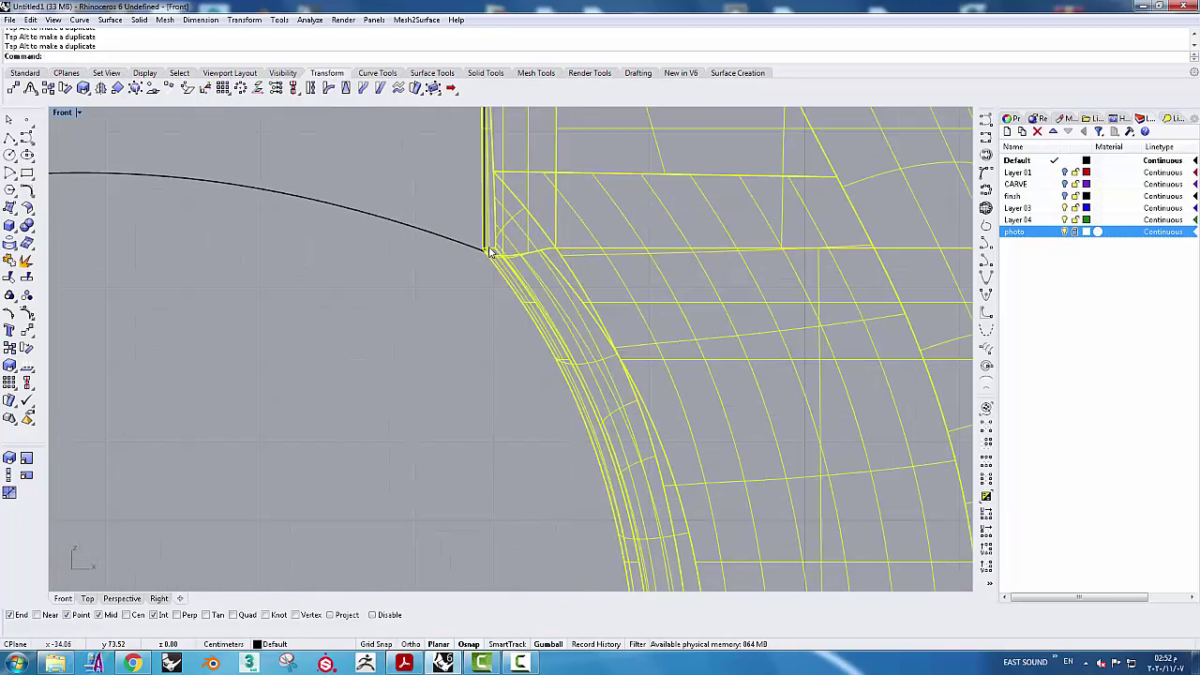
{"action": "scroll", "coordinate": [488, 251], "scroll_direction": "up", "scroll_amount": 1}
{"action": "scroll", "coordinate": [488, 254], "scroll_direction": "up", "scroll_amount": 1}
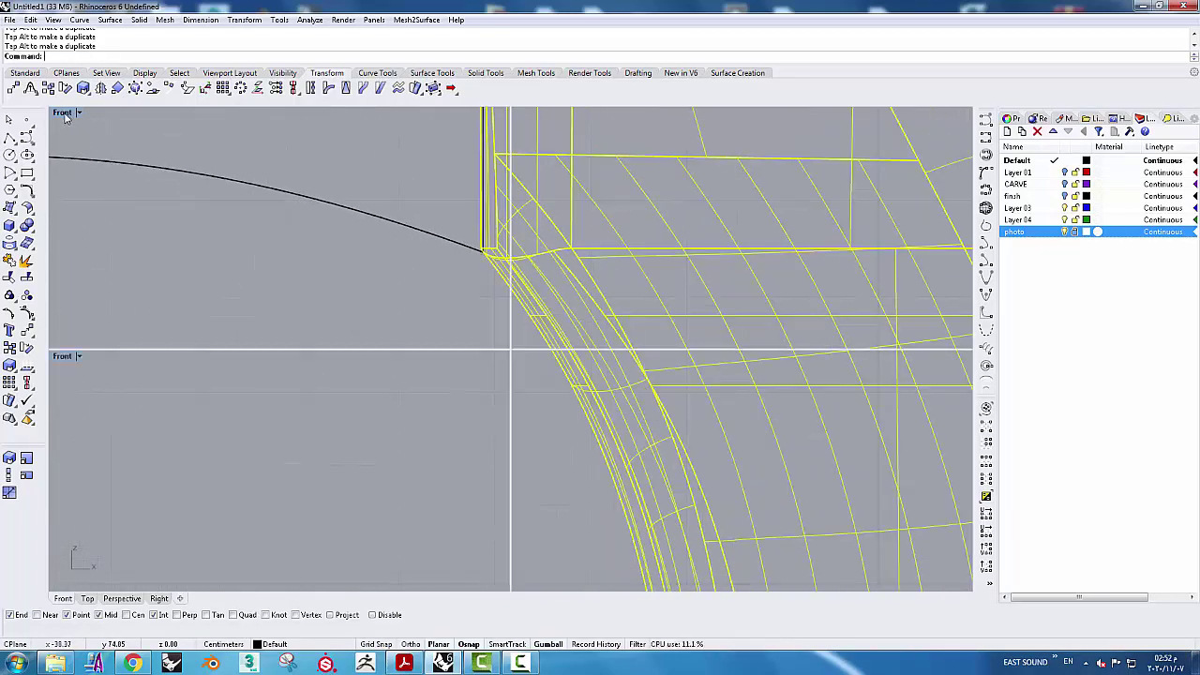
{"action": "double_click", "coordinate": [64, 114]}
Nudge the leg along Y in Top view, then restore the four-viewport layout
{"action": "double_click", "coordinate": [59, 114]}
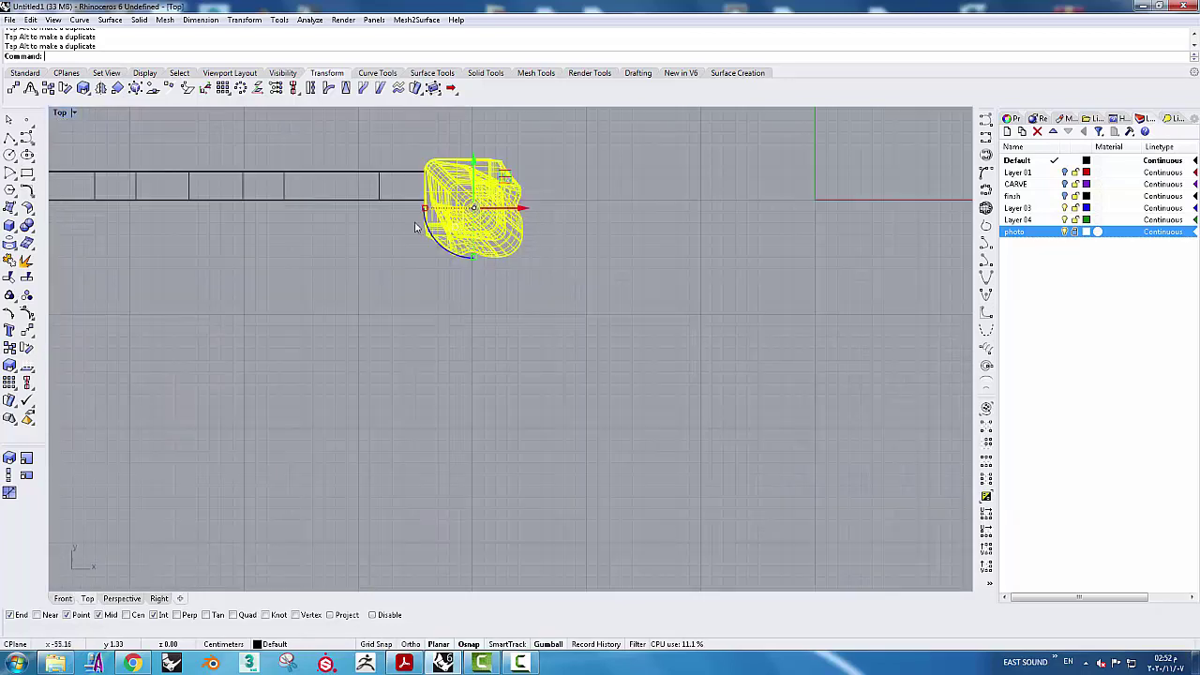
{"action": "scroll", "coordinate": [492, 221], "scroll_direction": "up", "scroll_amount": 2}
{"action": "scroll", "coordinate": [495, 263], "scroll_direction": "up", "scroll_amount": 1}
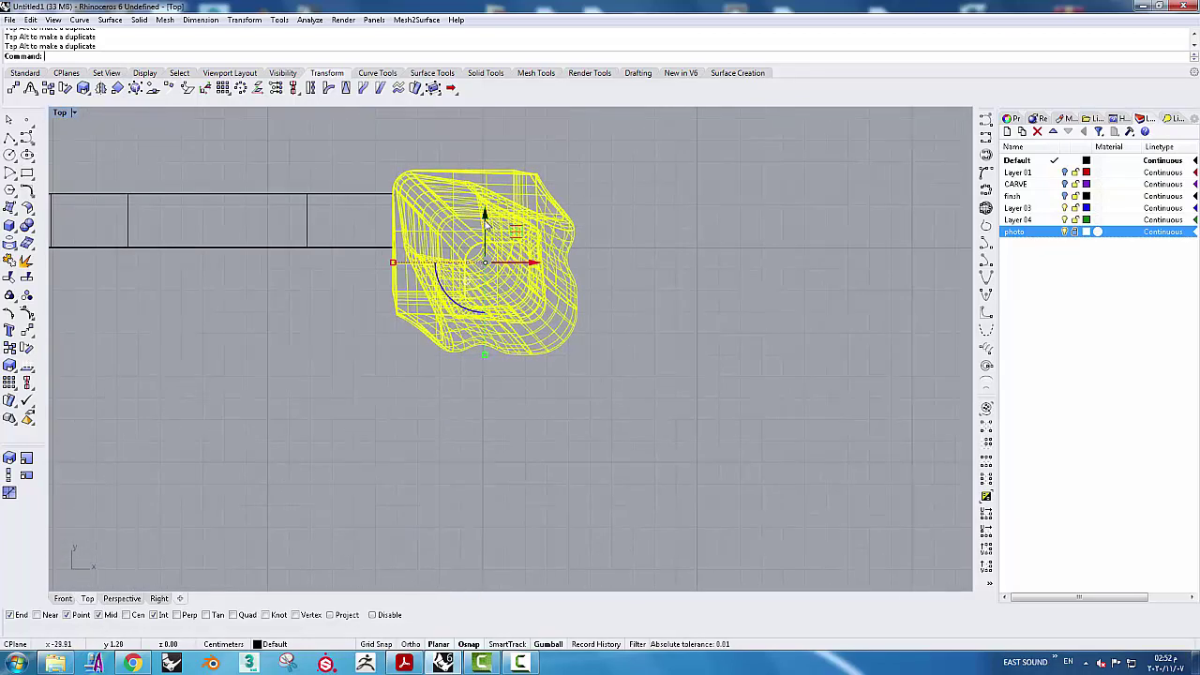
{"action": "left_click_drag", "start_coordinate": [487, 222], "coordinate": [495, 176]}
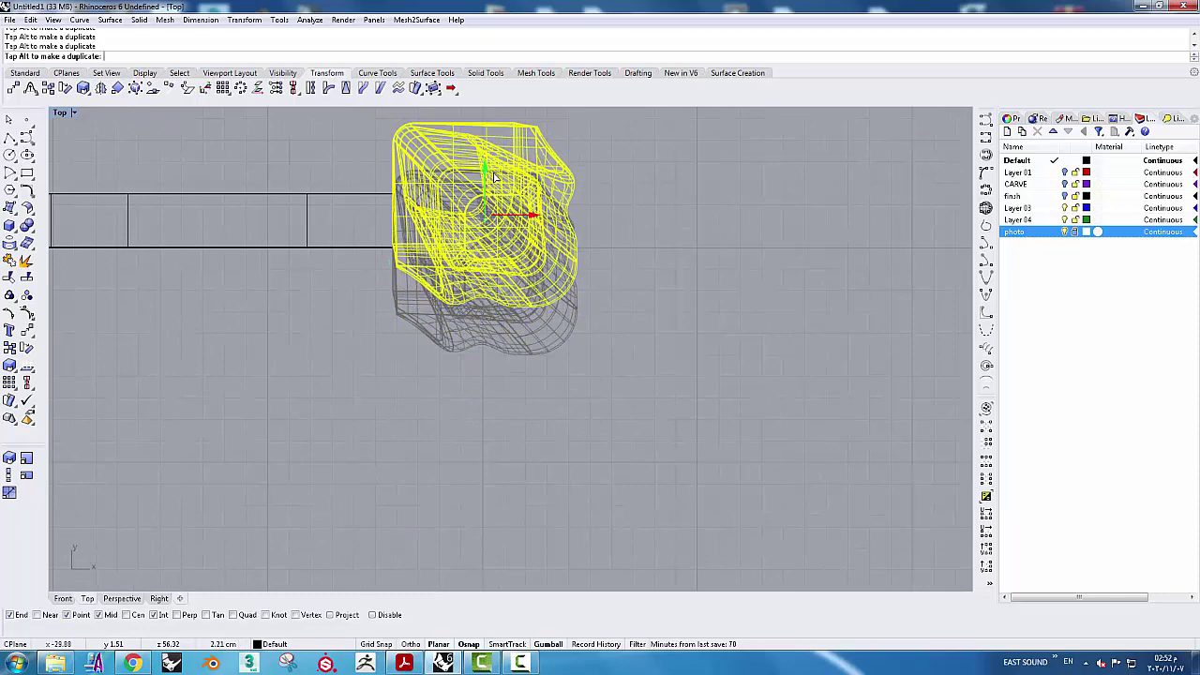
{"action": "double_click", "coordinate": [60, 112]}
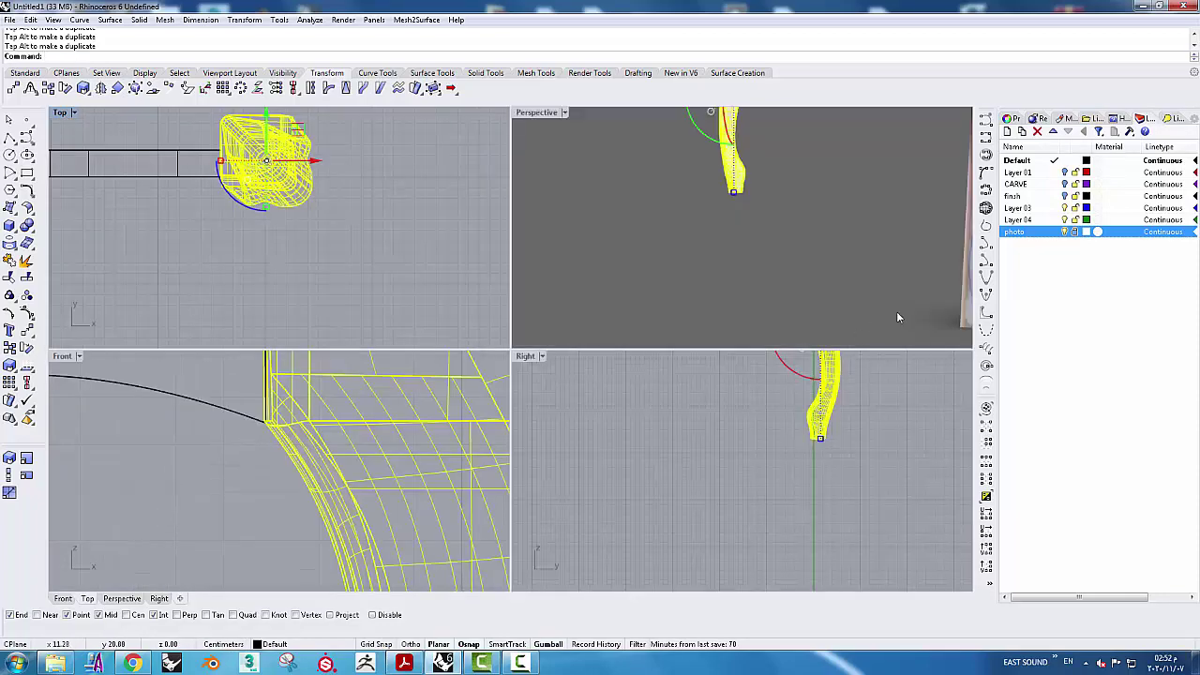
Shift the leg slightly in the Top view, checking its fit in Perspective
{"action": "scroll", "coordinate": [712, 201], "scroll_direction": "up", "scroll_amount": 5}
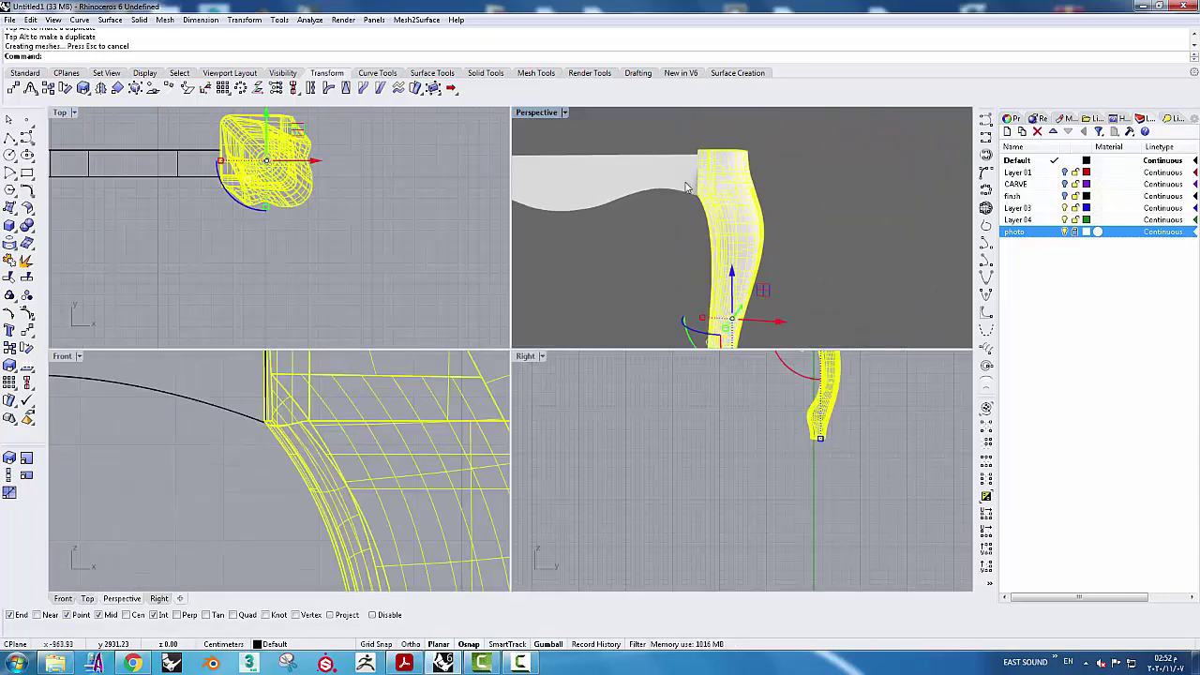
{"action": "right_click_drag", "start_coordinate": [731, 215], "coordinate": [832, 229]}
{"action": "scroll", "coordinate": [712, 212], "scroll_direction": "up", "scroll_amount": 2}
{"action": "scroll", "coordinate": [622, 203], "scroll_direction": "up", "scroll_amount": 2}
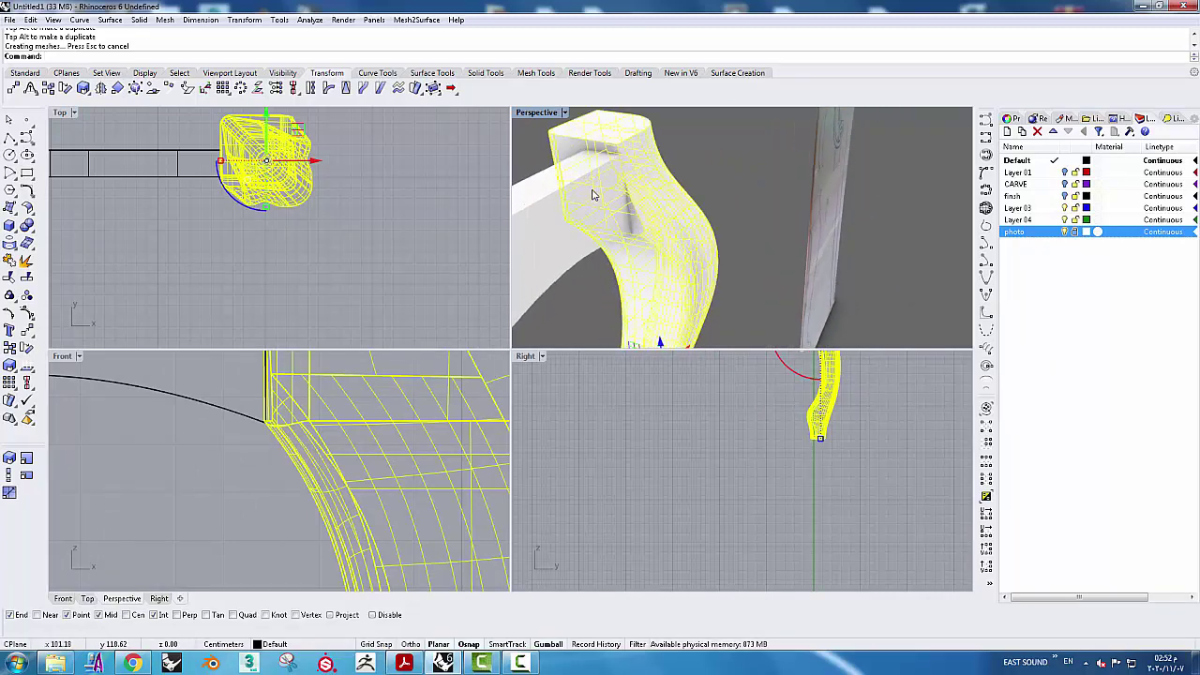
{"action": "scroll", "coordinate": [621, 199], "scroll_direction": "up", "scroll_amount": 2}
{"action": "scroll", "coordinate": [632, 197], "scroll_direction": "up", "scroll_amount": 2}
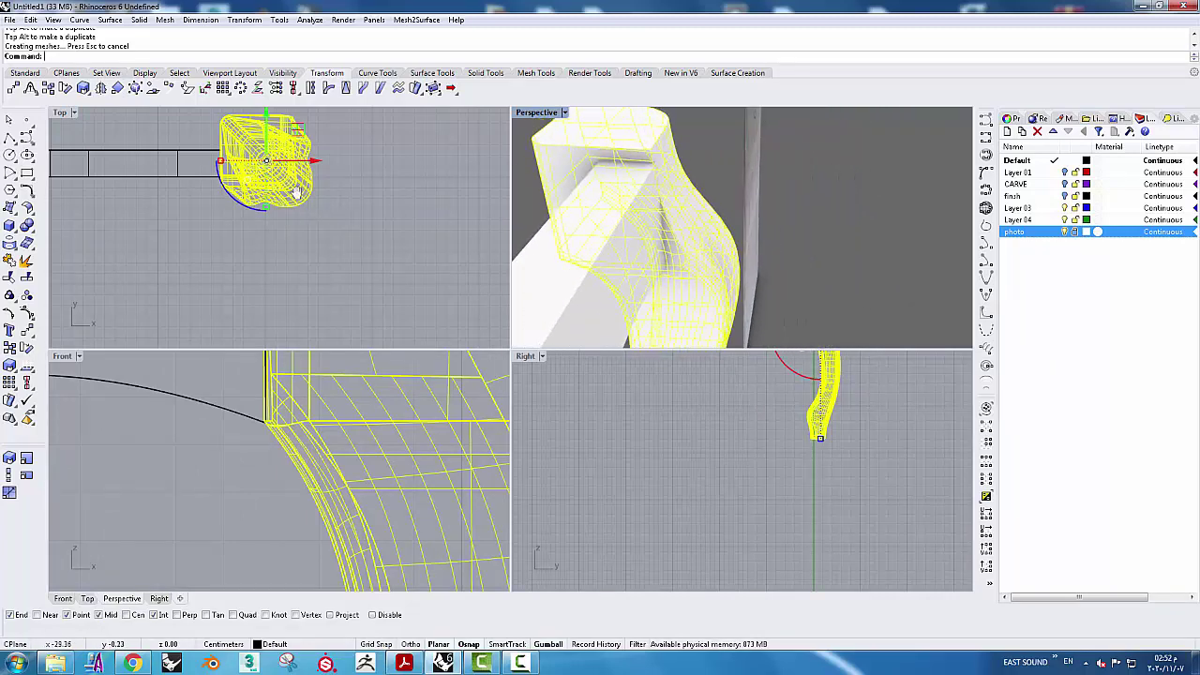
{"action": "right_click_drag", "start_coordinate": [296, 193], "coordinate": [372, 234]}
{"action": "scroll", "coordinate": [346, 198], "scroll_direction": "up", "scroll_amount": 4}
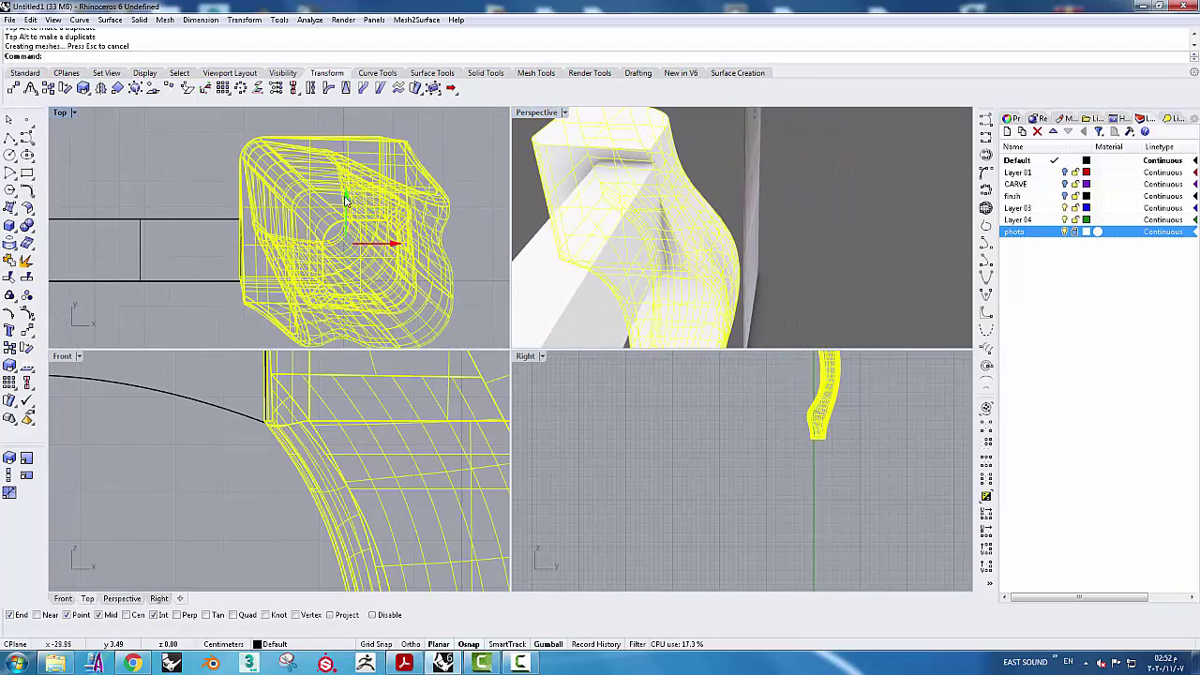
{"action": "left_click_drag", "start_coordinate": [346, 198], "coordinate": [346, 202]}
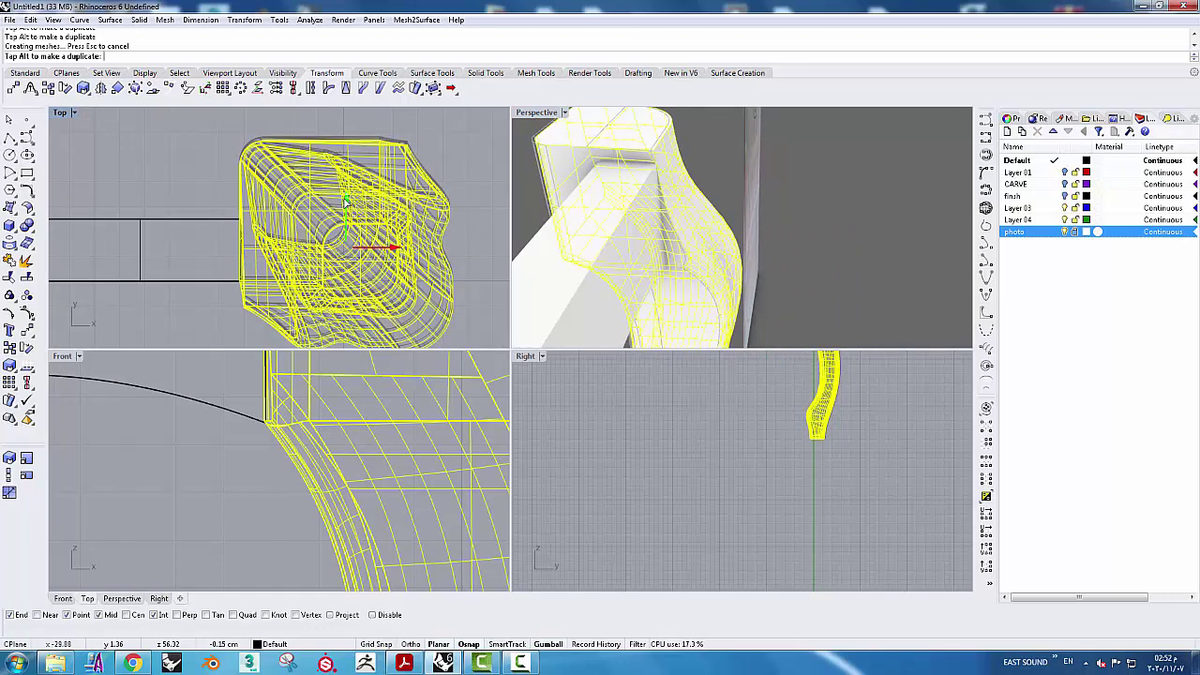
{"action": "left_click", "coordinate": [830, 211]}
Nudge the leg slightly along X against the apron
{"action": "scroll", "coordinate": [643, 245], "scroll_direction": "up", "scroll_amount": 3}
{"action": "scroll", "coordinate": [643, 245], "scroll_direction": "up", "scroll_amount": 2}
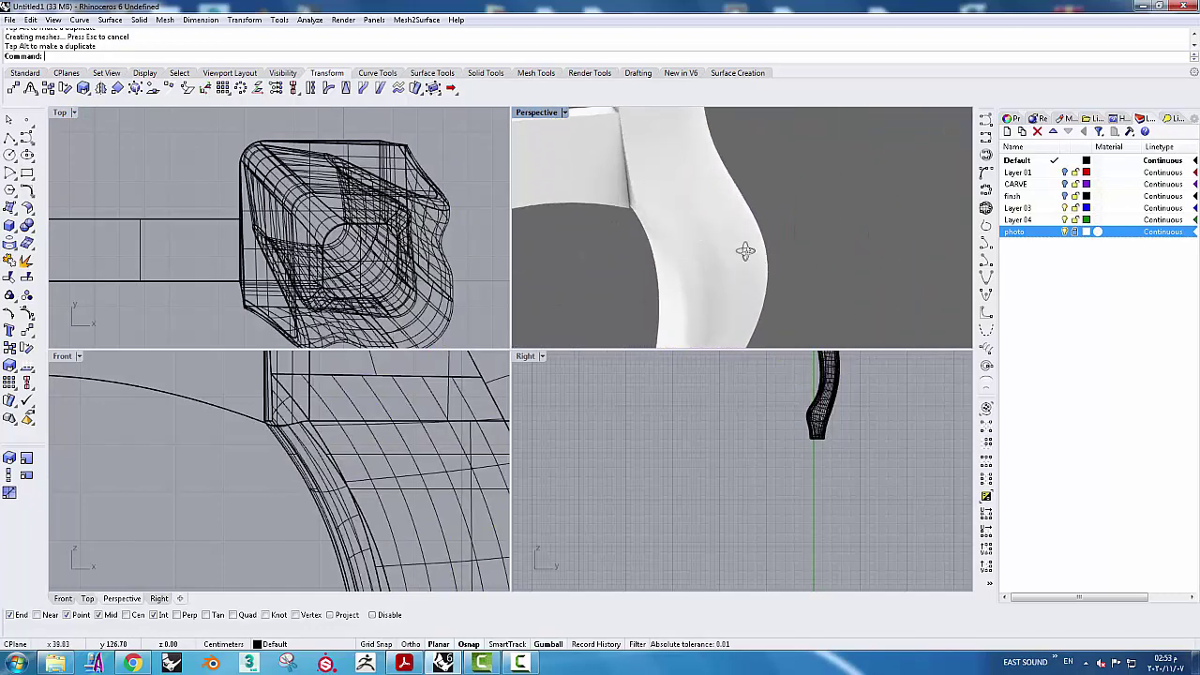
{"action": "left_click", "coordinate": [648, 249]}
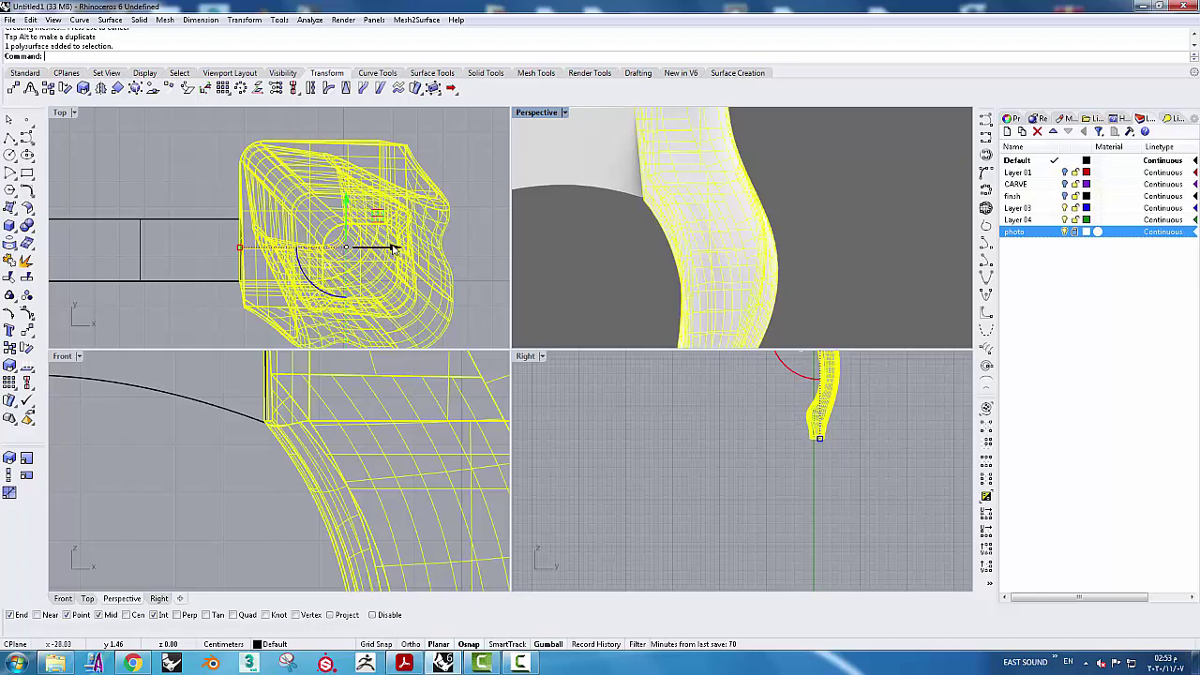
{"action": "left_click_drag", "start_coordinate": [393, 248], "coordinate": [390, 249]}
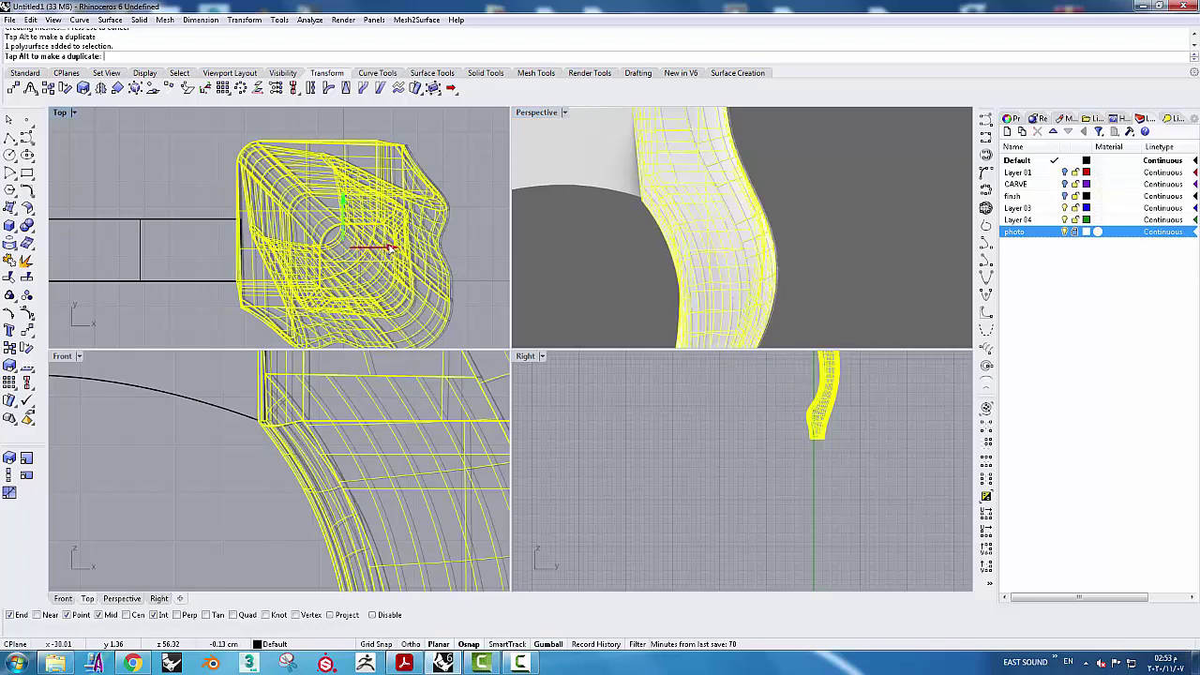
{"action": "left_click", "coordinate": [461, 259]}
Reselect the positioned leg and start the Mirror command on it
{"action": "scroll", "coordinate": [731, 193], "scroll_direction": "down", "scroll_amount": 3}
{"action": "scroll", "coordinate": [731, 193], "scroll_direction": "down", "scroll_amount": 1}
{"action": "left_click", "coordinate": [719, 188]}
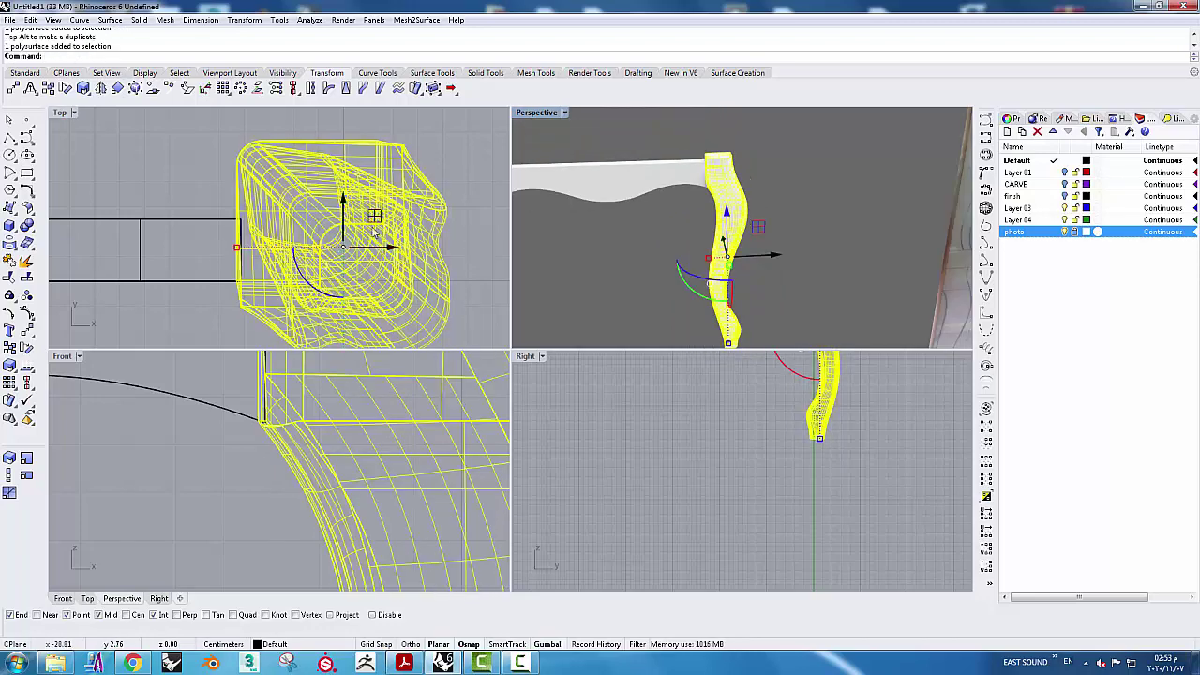
{"action": "scroll", "coordinate": [375, 234], "scroll_direction": "down", "scroll_amount": 3}
{"action": "scroll", "coordinate": [375, 233], "scroll_direction": "down", "scroll_amount": 2}
{"action": "left_click", "coordinate": [100, 87]}
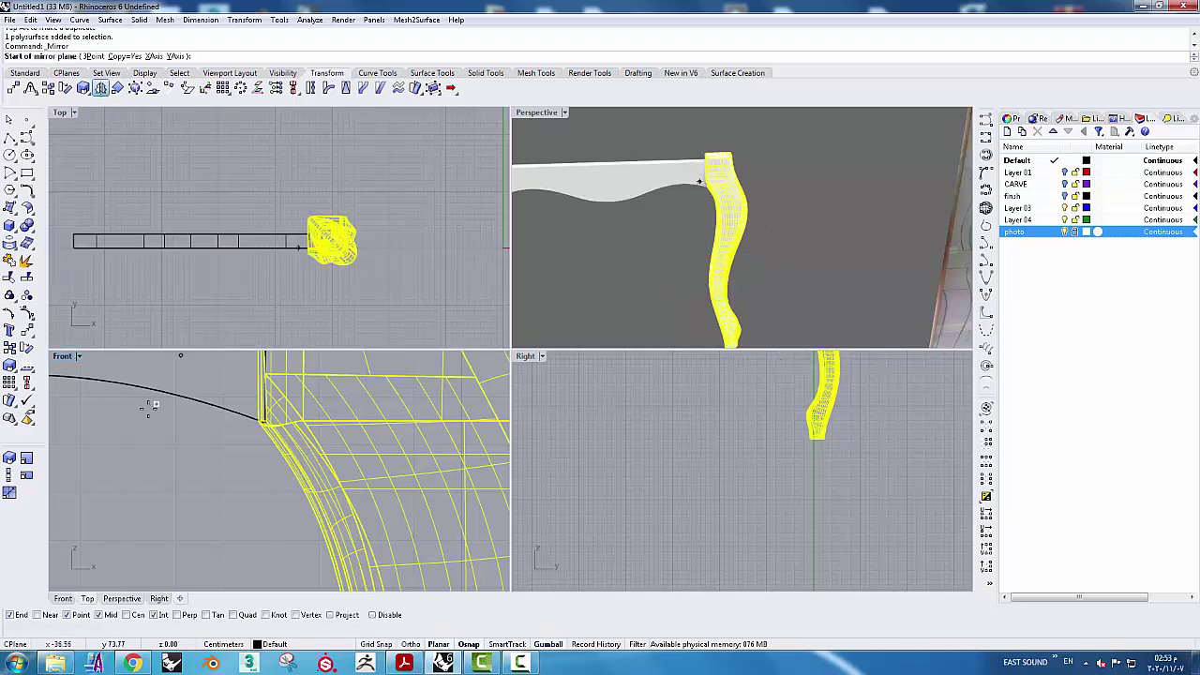
Mirror the leg about the apron curve's midpoint in the Front view
{"action": "right_click_drag", "start_coordinate": [150, 405], "coordinate": [348, 416]}
{"action": "scroll", "coordinate": [345, 422], "scroll_direction": "down", "scroll_amount": 3}
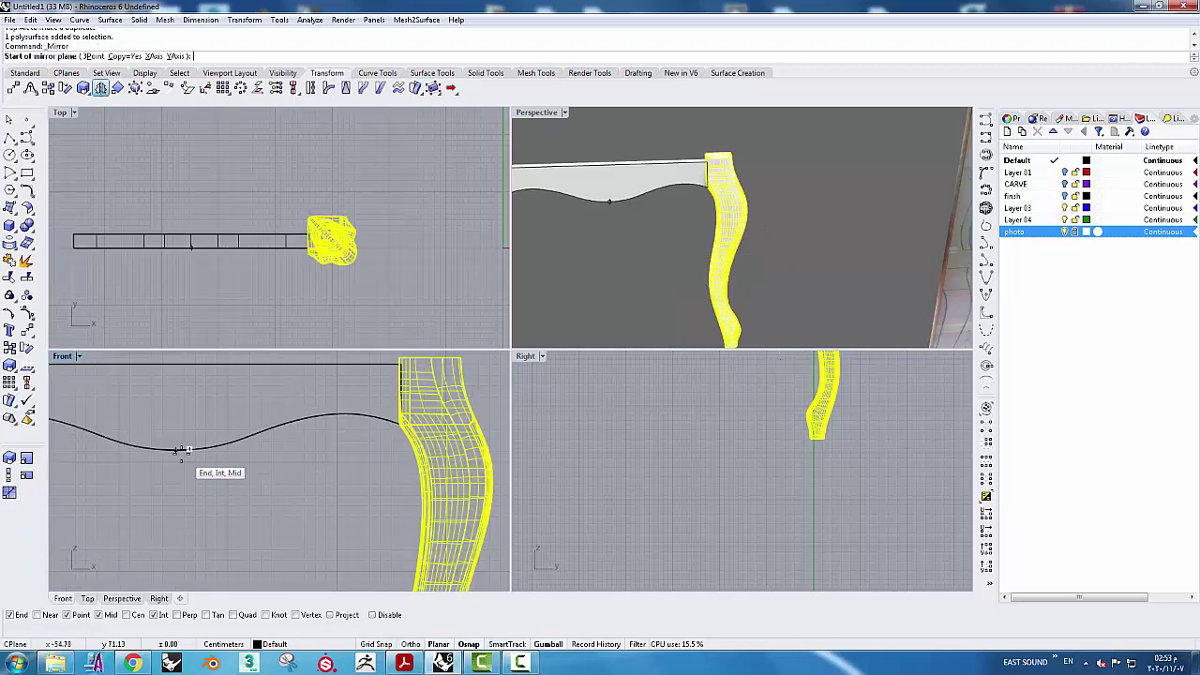
{"action": "left_click", "coordinate": [180, 449]}
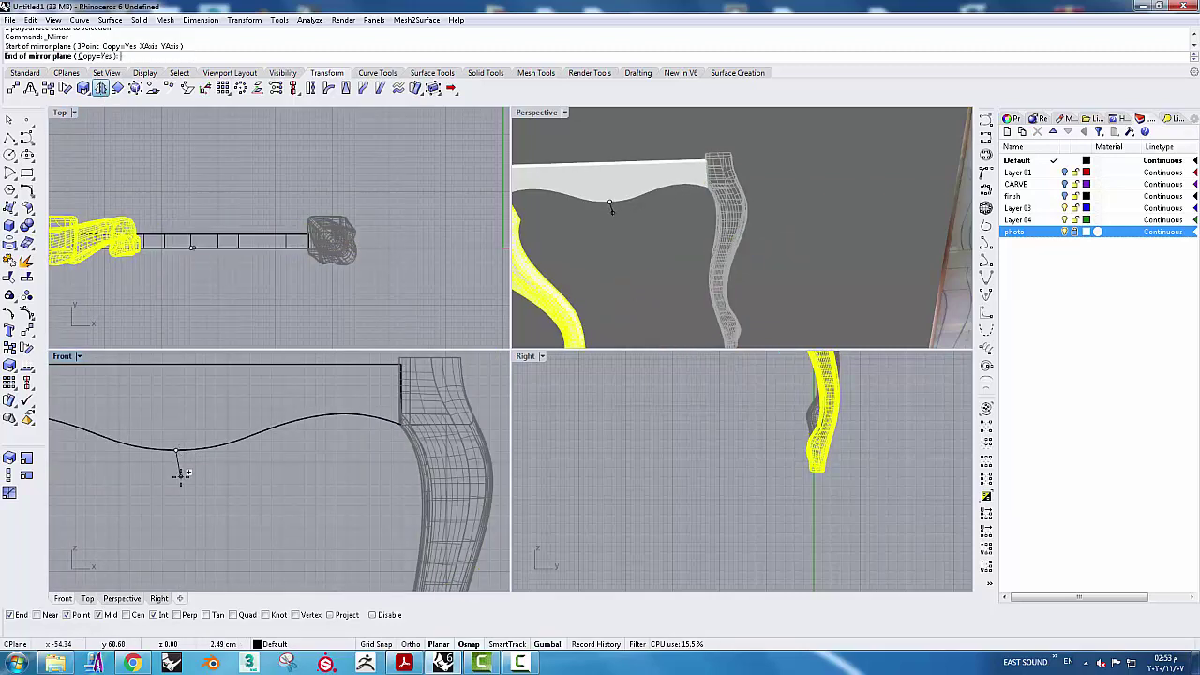
{"action": "left_click", "coordinate": [373, 378]}
Orbit Perspective to check both legs and maximize that view
{"action": "right_click_drag", "start_coordinate": [857, 220], "coordinate": [815, 243]}
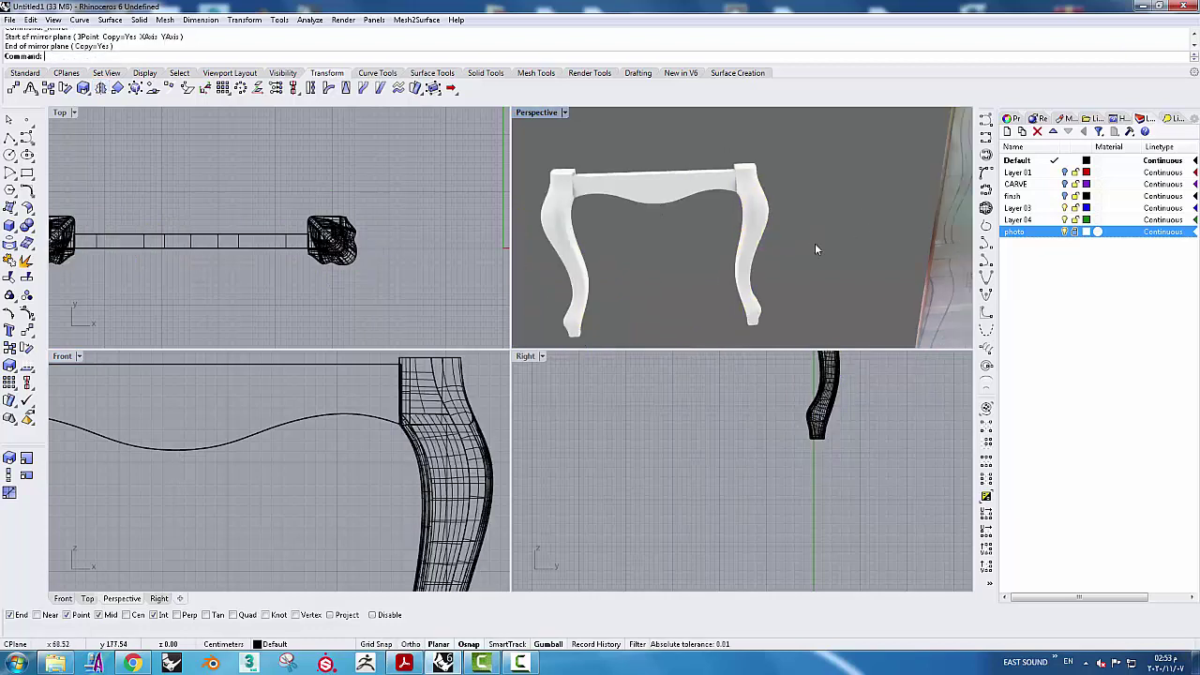
{"action": "scroll", "coordinate": [815, 243], "scroll_direction": "down", "scroll_amount": 2}
{"action": "scroll", "coordinate": [771, 202], "scroll_direction": "up", "scroll_amount": 2}
{"action": "scroll", "coordinate": [770, 202], "scroll_direction": "up", "scroll_amount": 2}
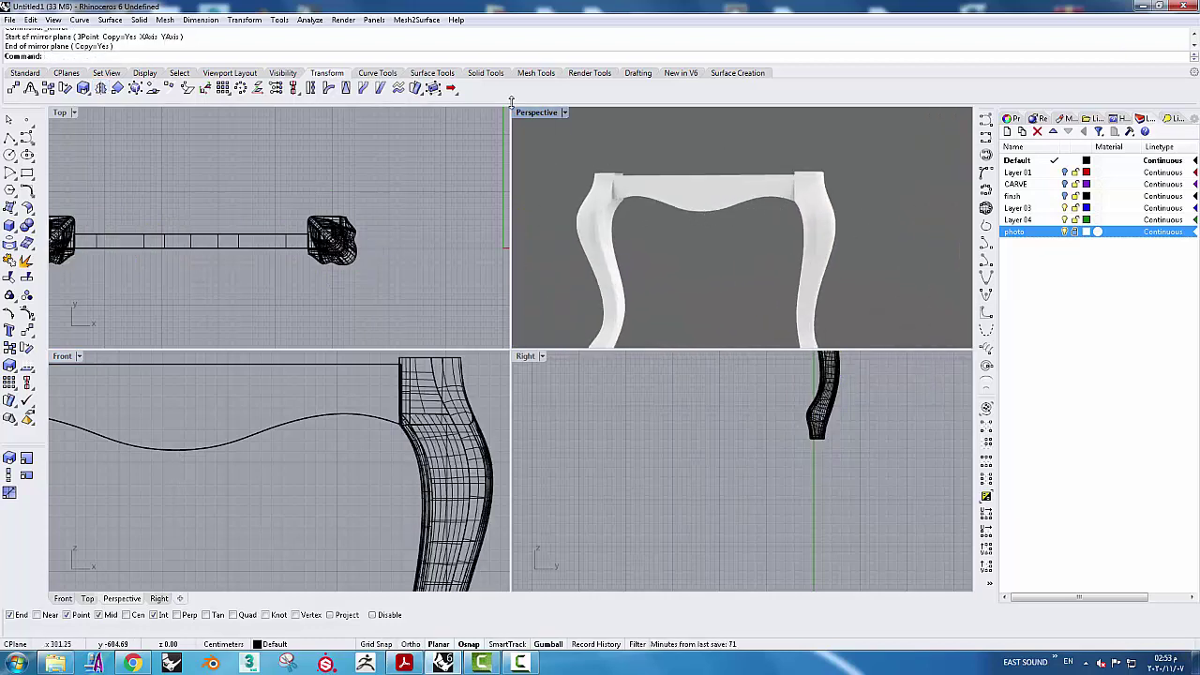
{"action": "key", "text": "ctrl+m"}
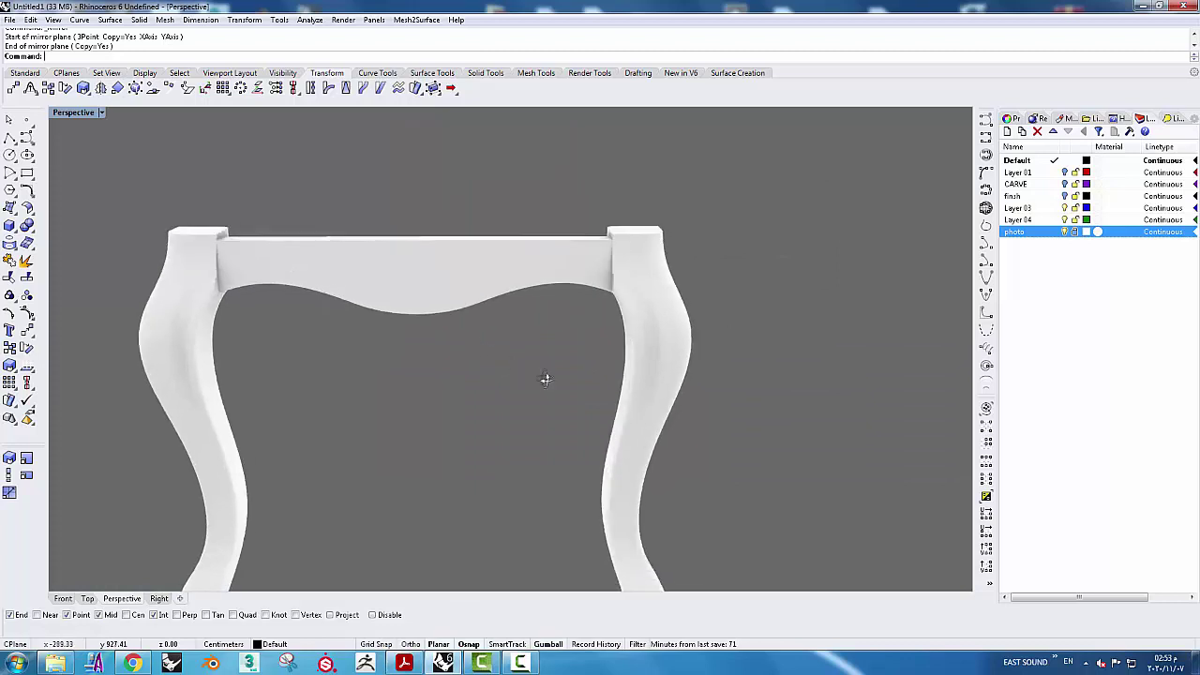
Rotate the apron slightly with the gumball arc to fit the legs
{"action": "right_click_drag", "start_coordinate": [544, 375], "coordinate": [526, 279]}
{"action": "scroll", "coordinate": [526, 279], "scroll_direction": "up", "scroll_amount": 2}
{"action": "scroll", "coordinate": [509, 268], "scroll_direction": "up", "scroll_amount": 2}
{"action": "left_click", "coordinate": [488, 325]}
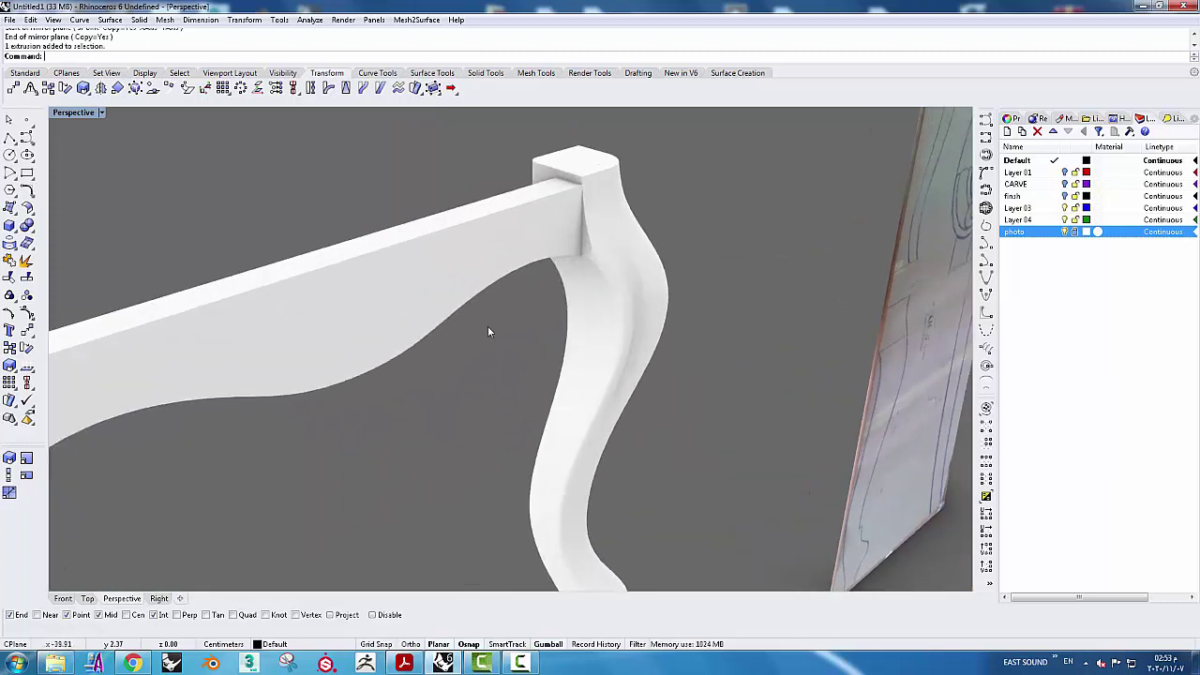
{"action": "mouse_move", "coordinate": [466, 356]}
{"action": "right_mouse_down"}
{"action": "mouse_move", "coordinate": [511, 372]}
{"action": "mouse_move", "coordinate": [462, 387]}
{"action": "right_mouse_up"}
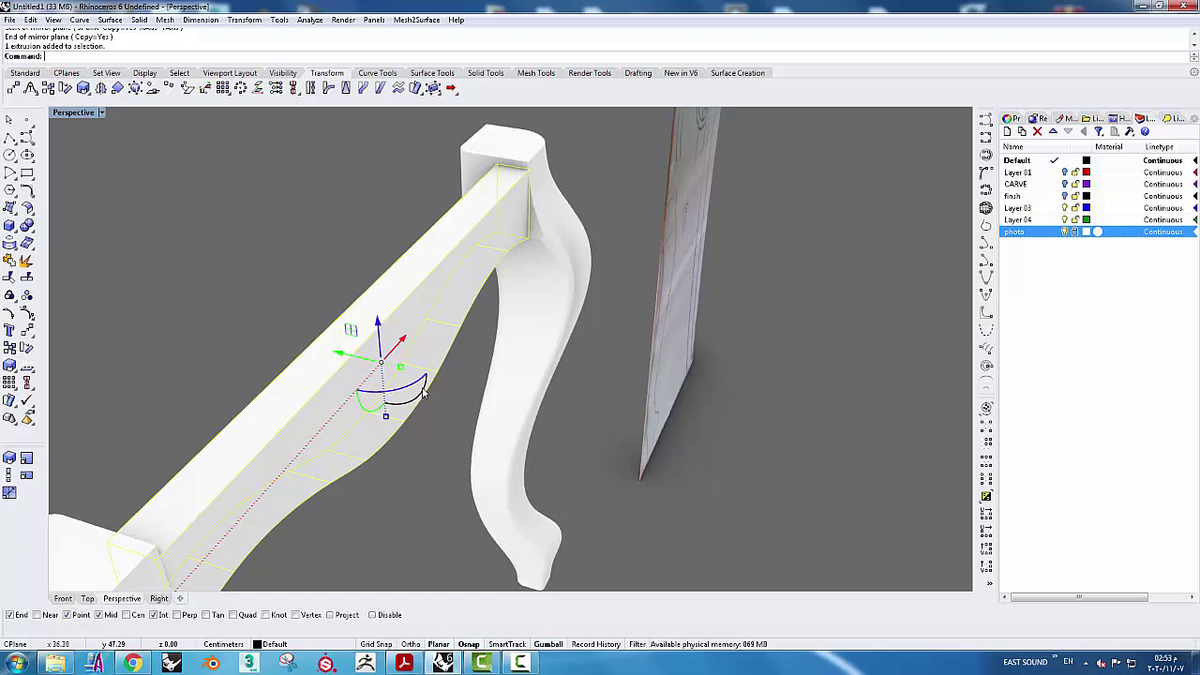
{"action": "left_click", "coordinate": [423, 394]}
{"action": "left_click_drag", "start_coordinate": [423, 394], "coordinate": [424, 392]}
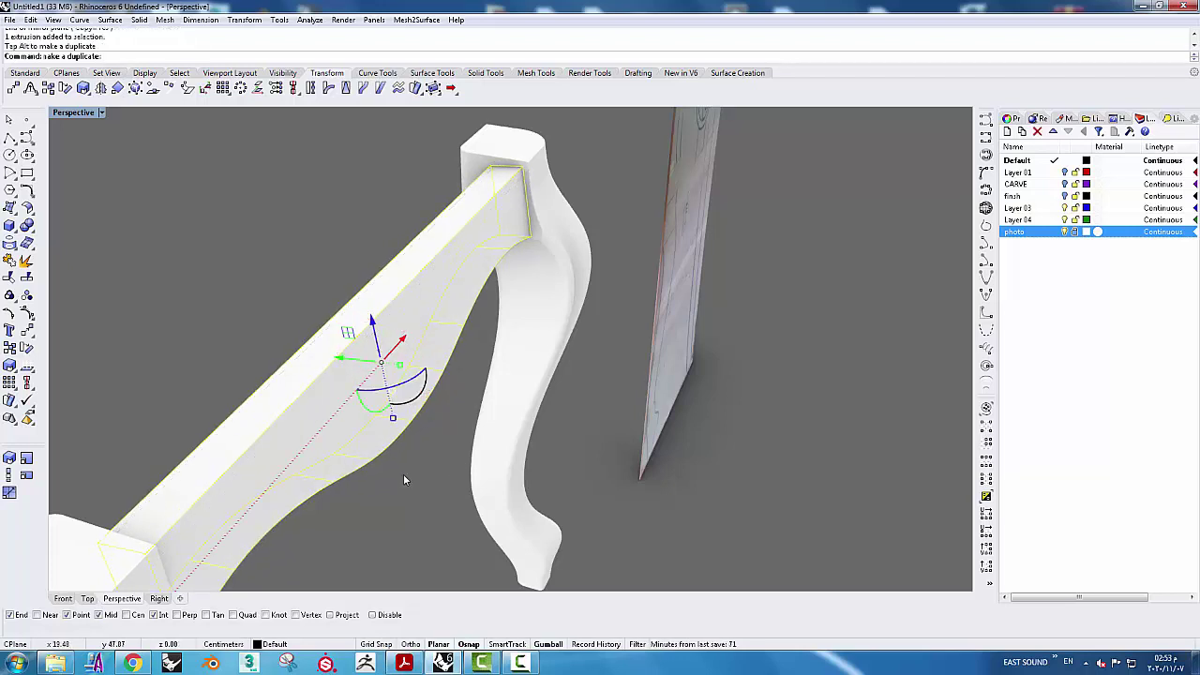
{"action": "key", "text": "Escape"}
Shift the apron sideways toward the leg with the gumball arrow
{"action": "right_click_drag", "start_coordinate": [399, 369], "coordinate": [441, 388]}
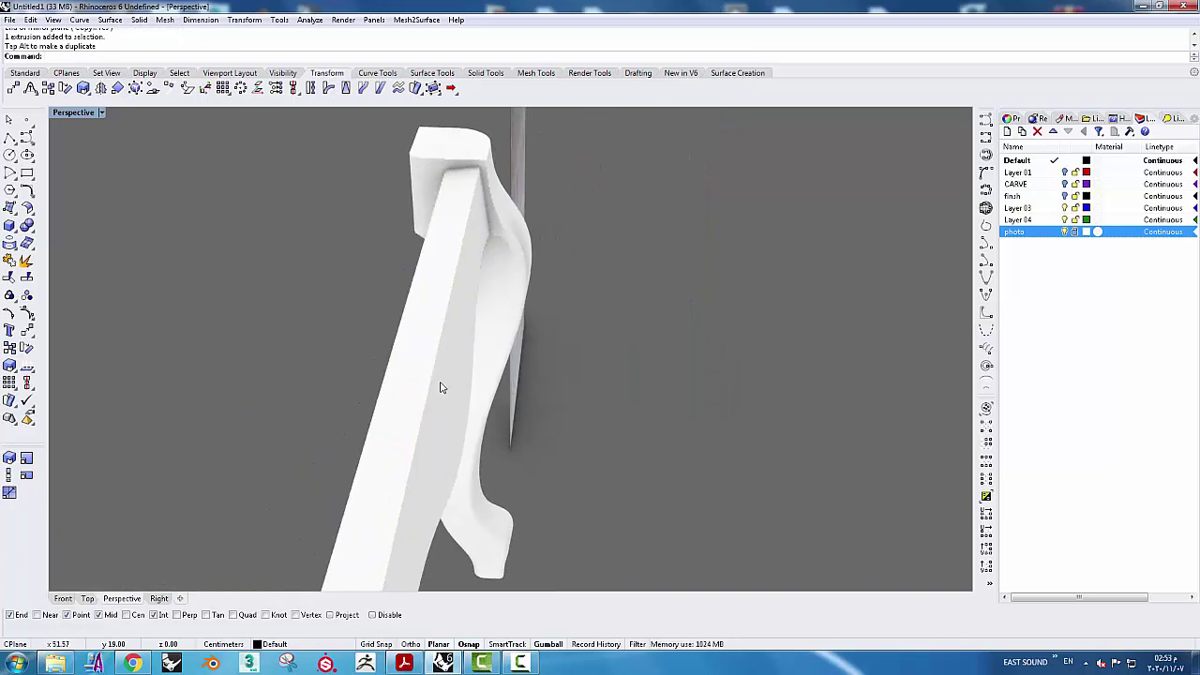
{"action": "left_click", "coordinate": [441, 388]}
{"action": "left_click_drag", "start_coordinate": [395, 389], "coordinate": [396, 387]}
{"action": "key", "text": "Escape"}
Lower the rail by about 0.24 cm so it sits flush on the leg tops
{"action": "right_click_drag", "start_coordinate": [659, 392], "coordinate": [569, 372]}
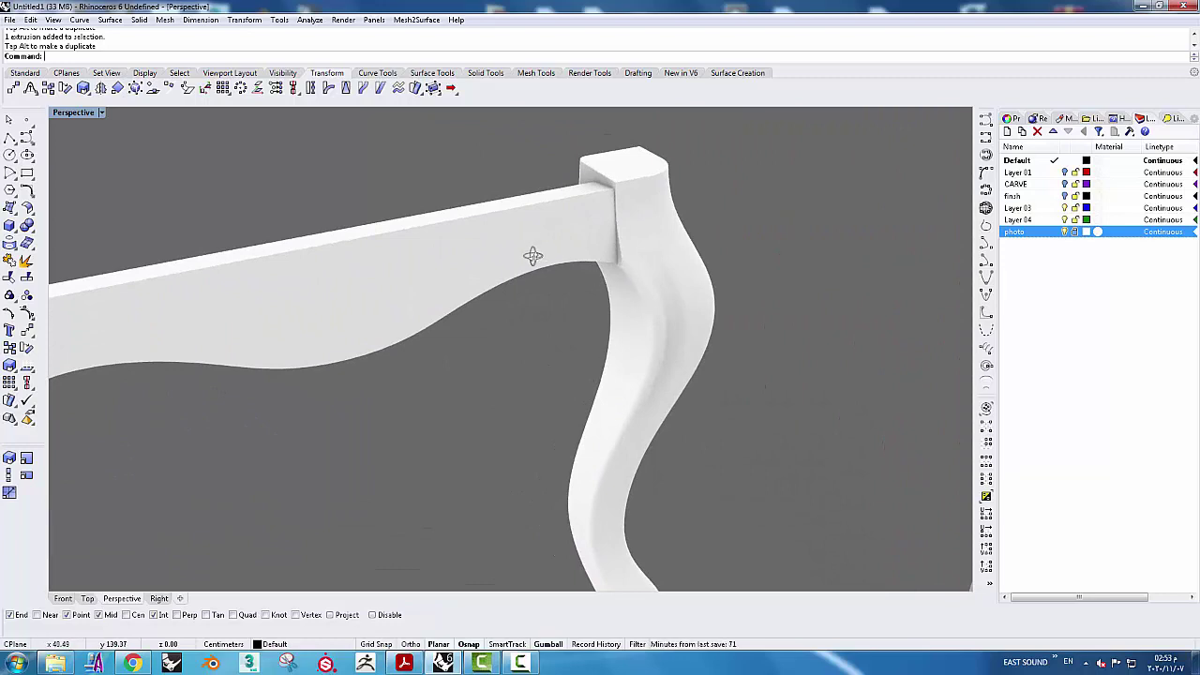
{"action": "mouse_move", "coordinate": [533, 254]}
{"action": "right_mouse_down"}
{"action": "mouse_move", "coordinate": [689, 327]}
{"action": "mouse_move", "coordinate": [668, 316]}
{"action": "right_mouse_up"}
{"action": "scroll", "coordinate": [659, 313], "scroll_direction": "up", "scroll_amount": 2}
{"action": "scroll", "coordinate": [661, 316], "scroll_direction": "up", "scroll_amount": 2}
{"action": "scroll", "coordinate": [658, 316], "scroll_direction": "up", "scroll_amount": 1}
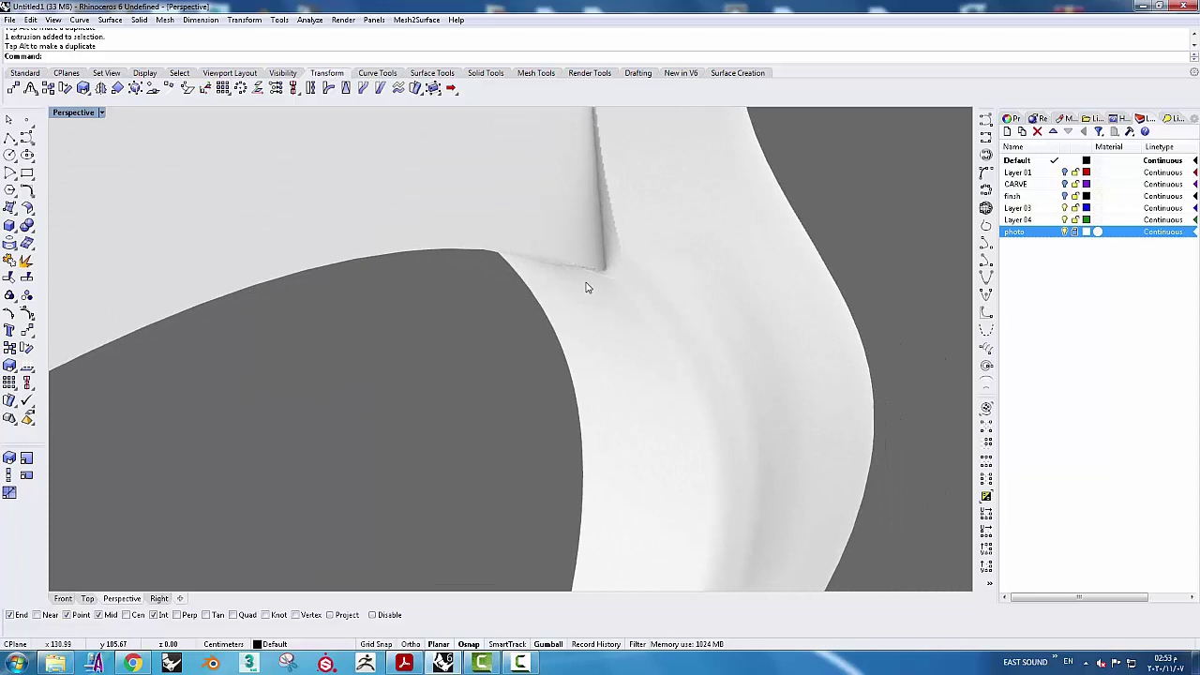
{"action": "left_click", "coordinate": [536, 263]}
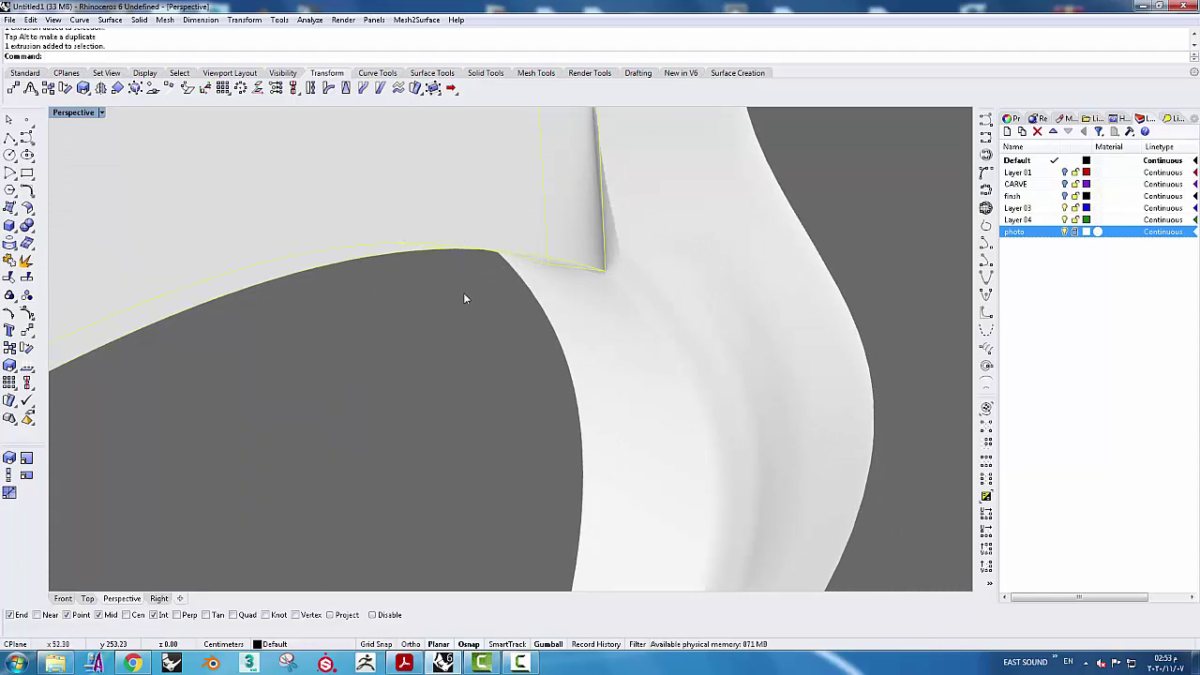
{"action": "scroll", "coordinate": [553, 287], "scroll_direction": "down", "scroll_amount": 1}
{"action": "scroll", "coordinate": [655, 278], "scroll_direction": "down", "scroll_amount": 3}
{"action": "scroll", "coordinate": [655, 278], "scroll_direction": "down", "scroll_amount": 2}
{"action": "scroll", "coordinate": [346, 272], "scroll_direction": "down", "scroll_amount": 1}
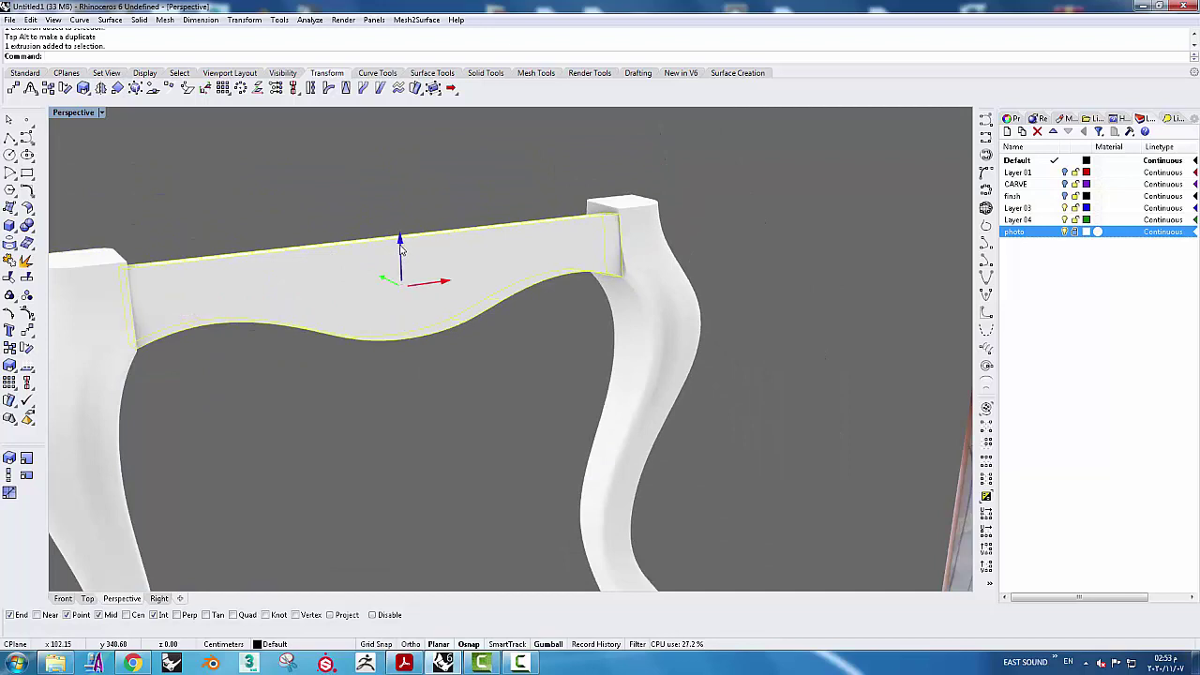
{"action": "left_click_drag", "start_coordinate": [401, 248], "coordinate": [600, 278]}
Clear the rail selection and open the Perspective display mode list
{"action": "scroll", "coordinate": [607, 277], "scroll_direction": "up", "scroll_amount": 2}
{"action": "scroll", "coordinate": [607, 277], "scroll_direction": "up", "scroll_amount": 2}
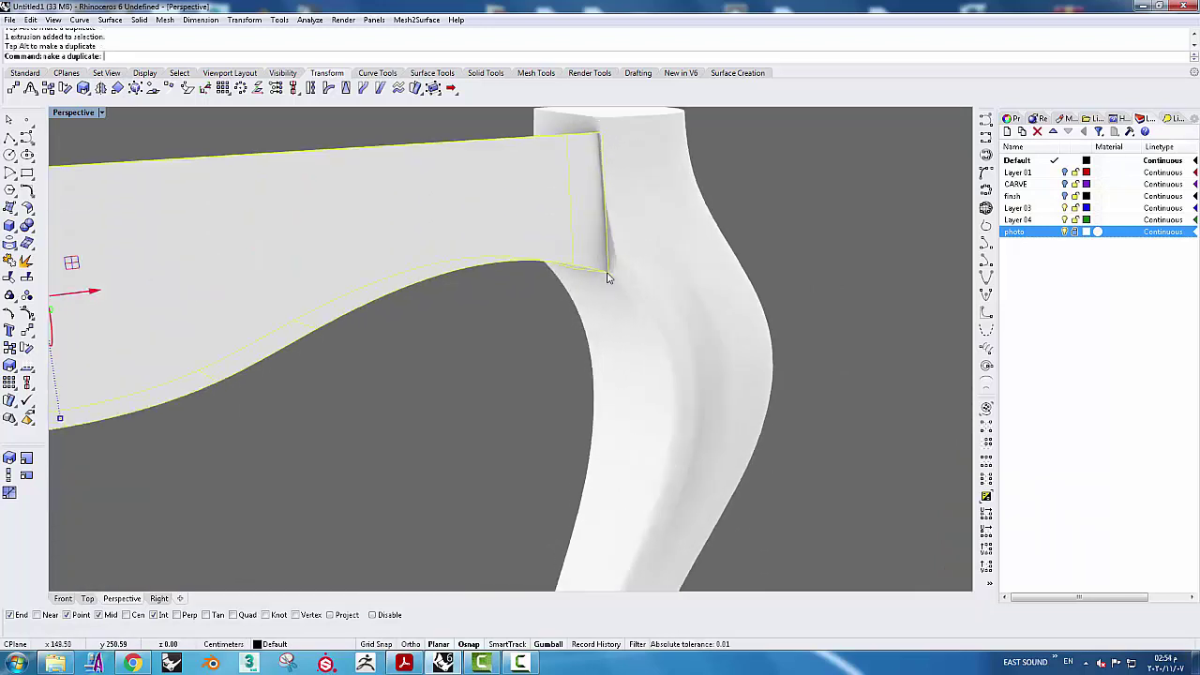
{"action": "scroll", "coordinate": [613, 276], "scroll_direction": "up", "scroll_amount": 2}
{"action": "key", "text": "Escape"}
{"action": "scroll", "coordinate": [618, 272], "scroll_direction": "up", "scroll_amount": 1}
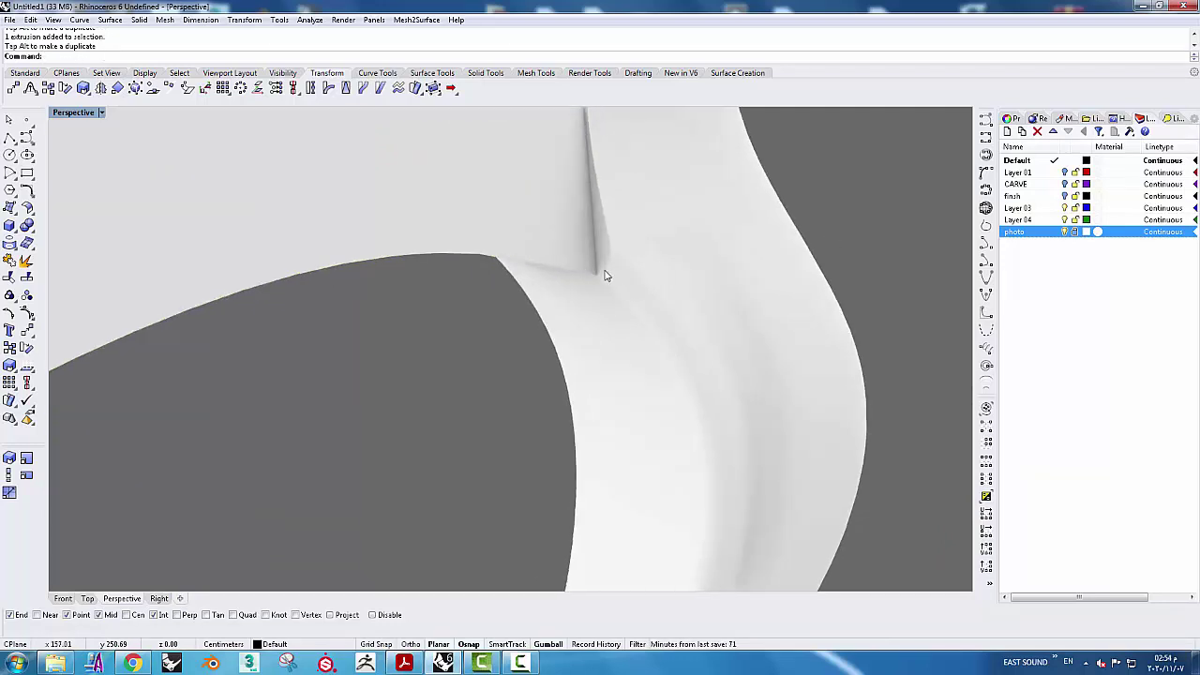
{"action": "scroll", "coordinate": [605, 268], "scroll_direction": "up", "scroll_amount": 1}
{"action": "left_click", "coordinate": [86, 114]}
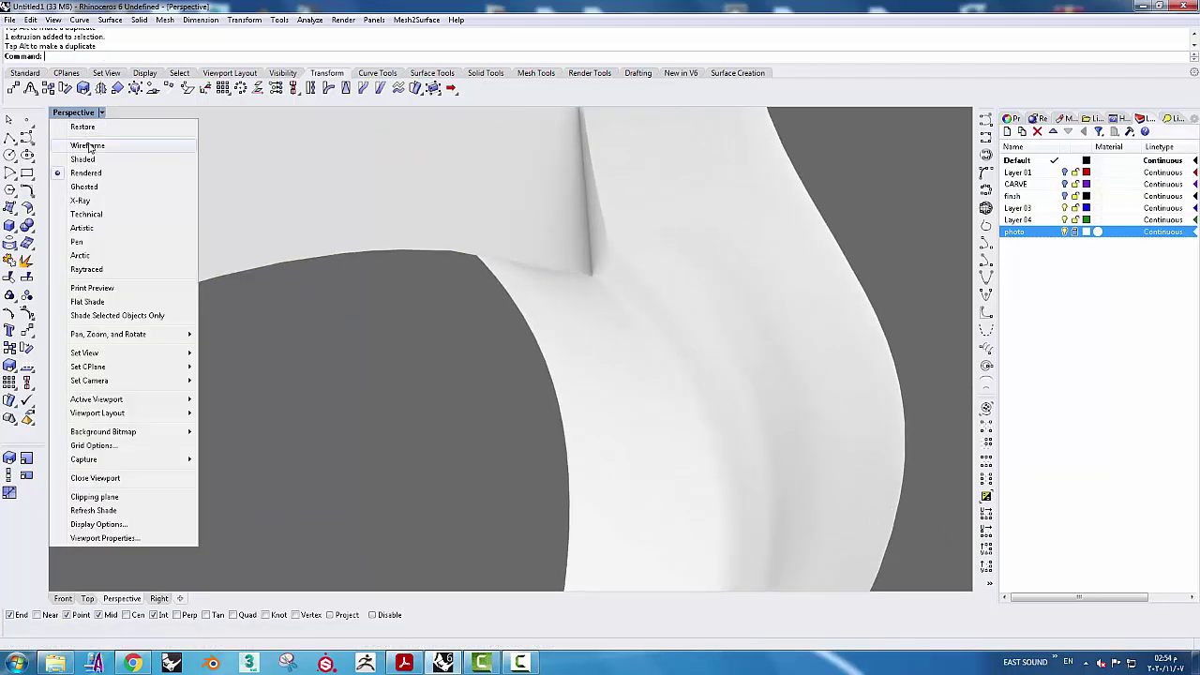
Shade Perspective and split the vertical apron–leg edge at a point partway up
{"action": "left_click", "coordinate": [90, 156]}
{"action": "mouse_move", "coordinate": [598, 286]}
{"action": "right_mouse_down"}
{"action": "mouse_move", "coordinate": [600, 249]}
{"action": "mouse_move", "coordinate": [546, 241]}
{"action": "mouse_move", "coordinate": [534, 219]}
{"action": "right_mouse_up"}
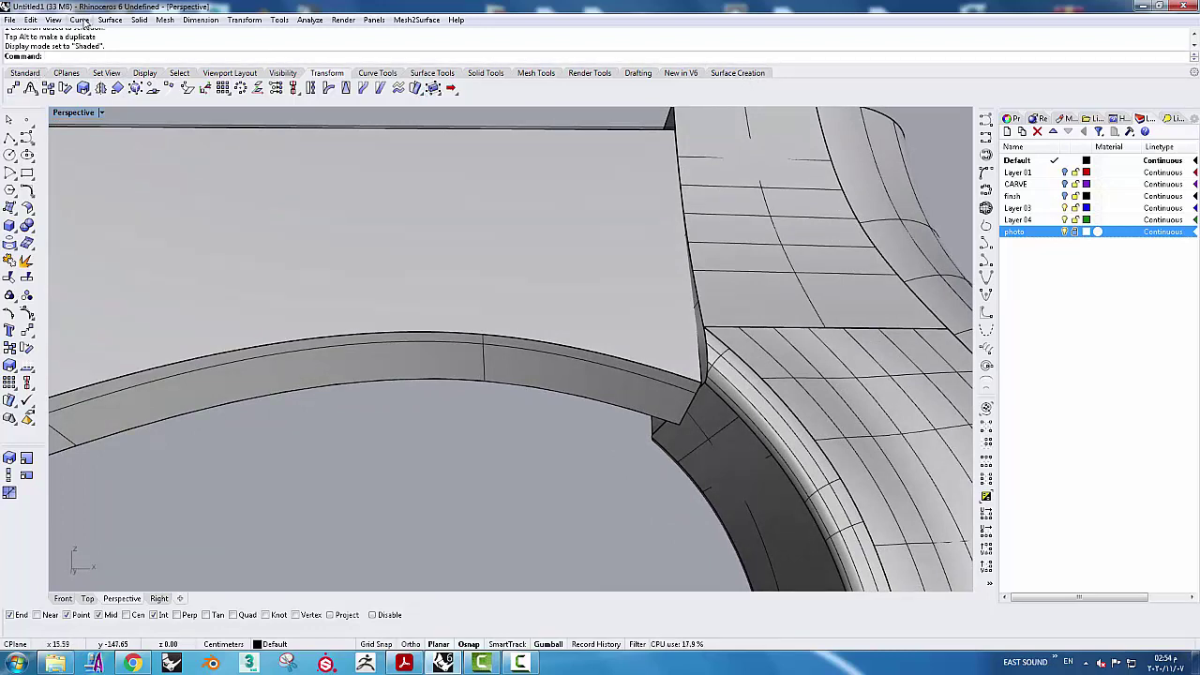
{"action": "left_click", "coordinate": [434, 74]}
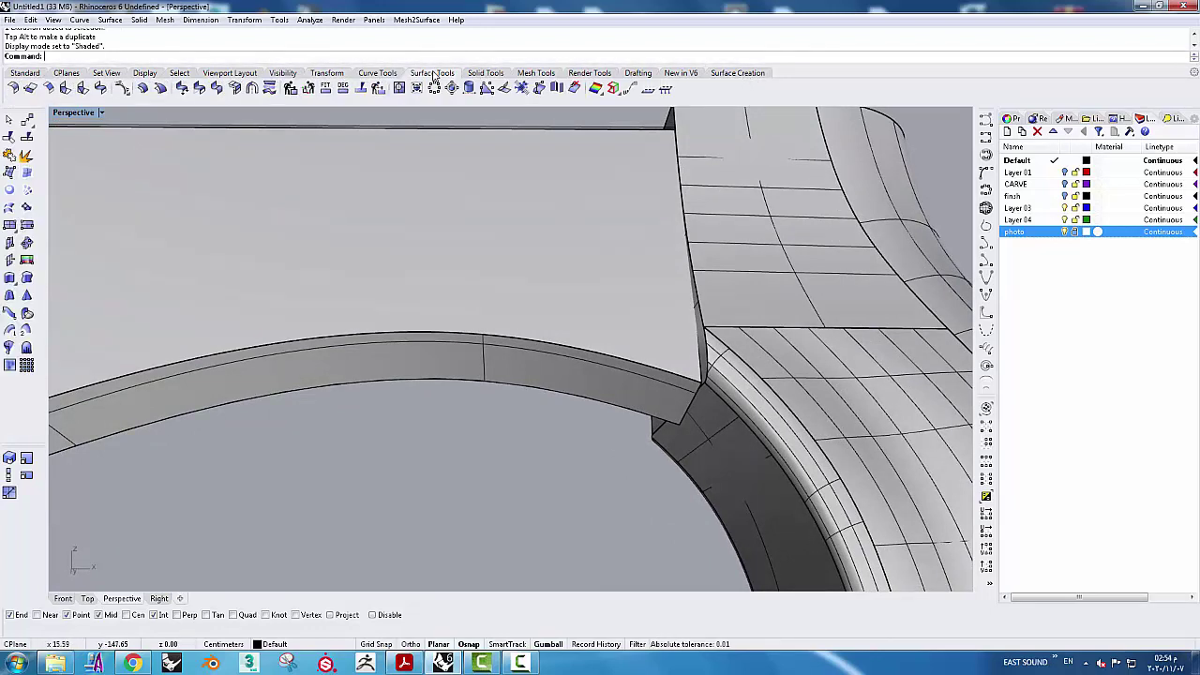
{"action": "left_click", "coordinate": [360, 88]}
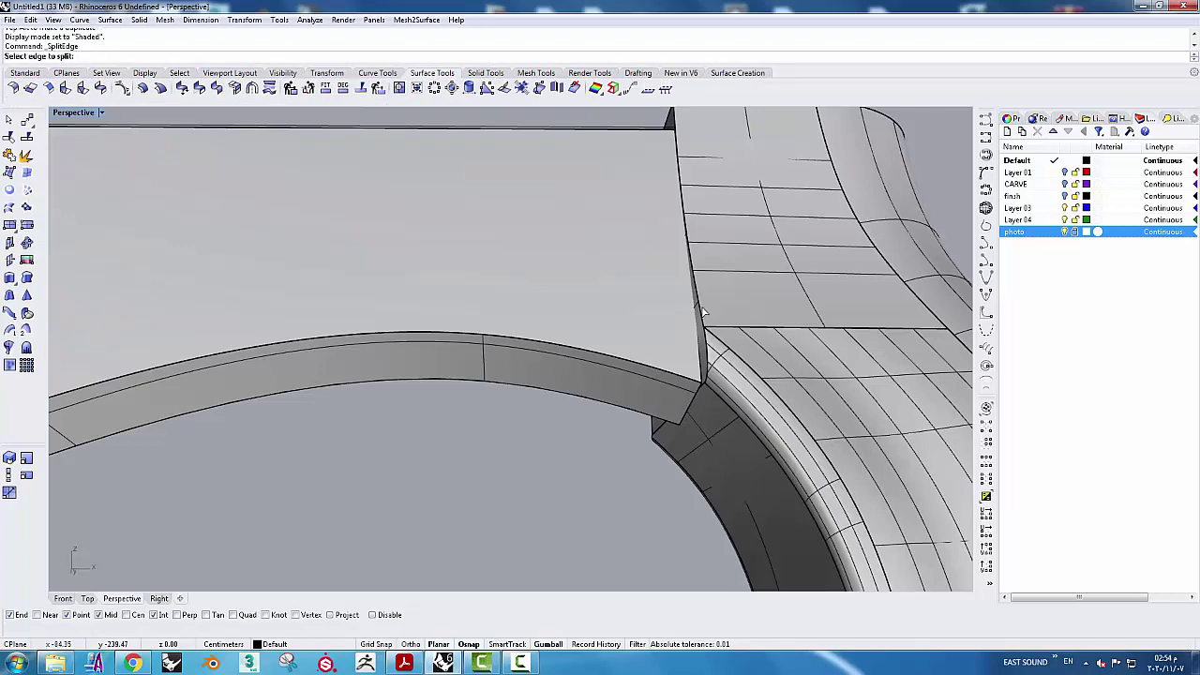
{"action": "left_click", "coordinate": [700, 310]}
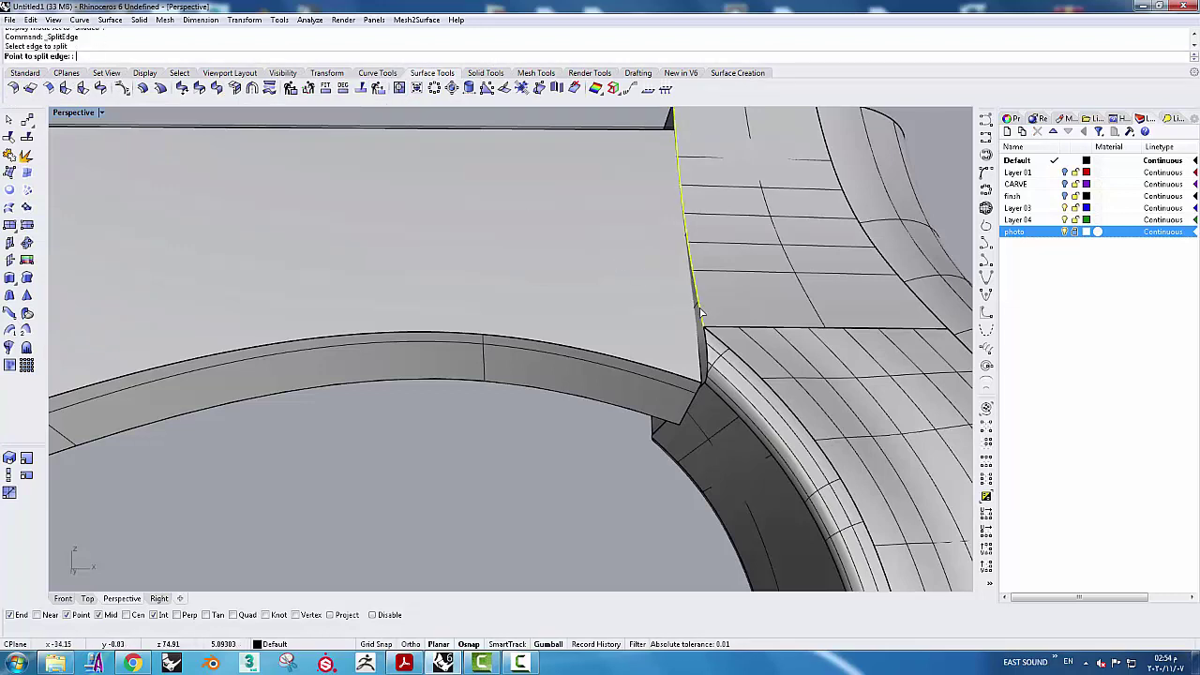
{"action": "left_click", "coordinate": [686, 226]}
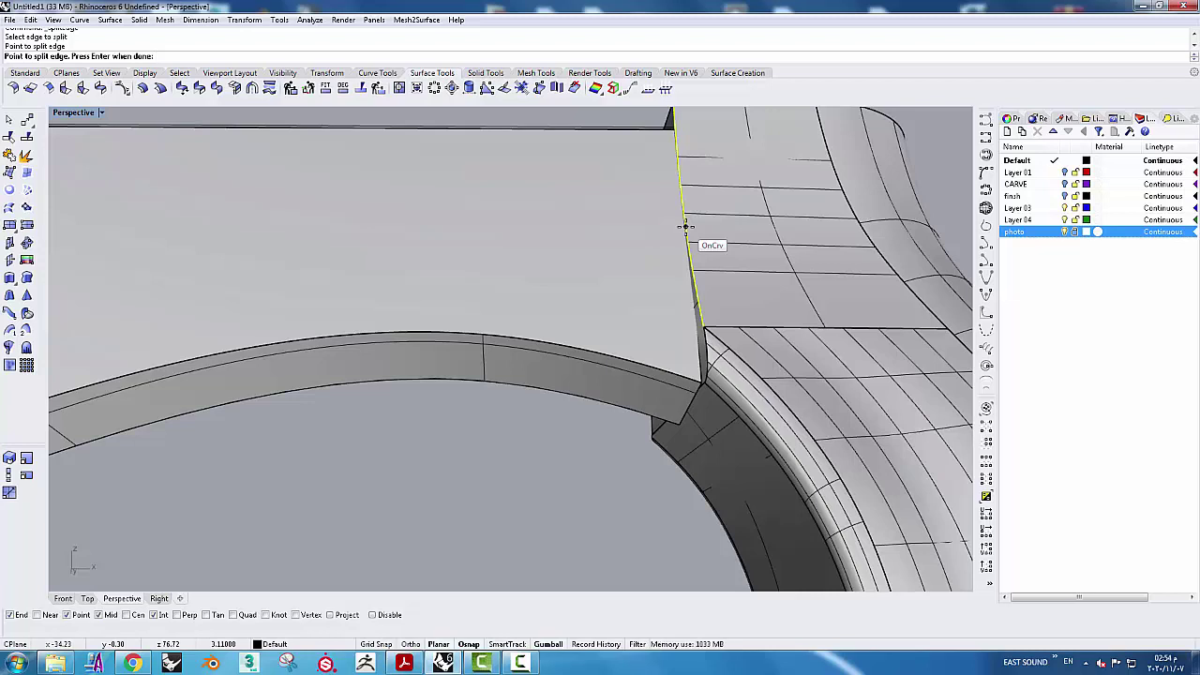
{"action": "key", "text": "Return"}
{"action": "key", "text": "Return"}
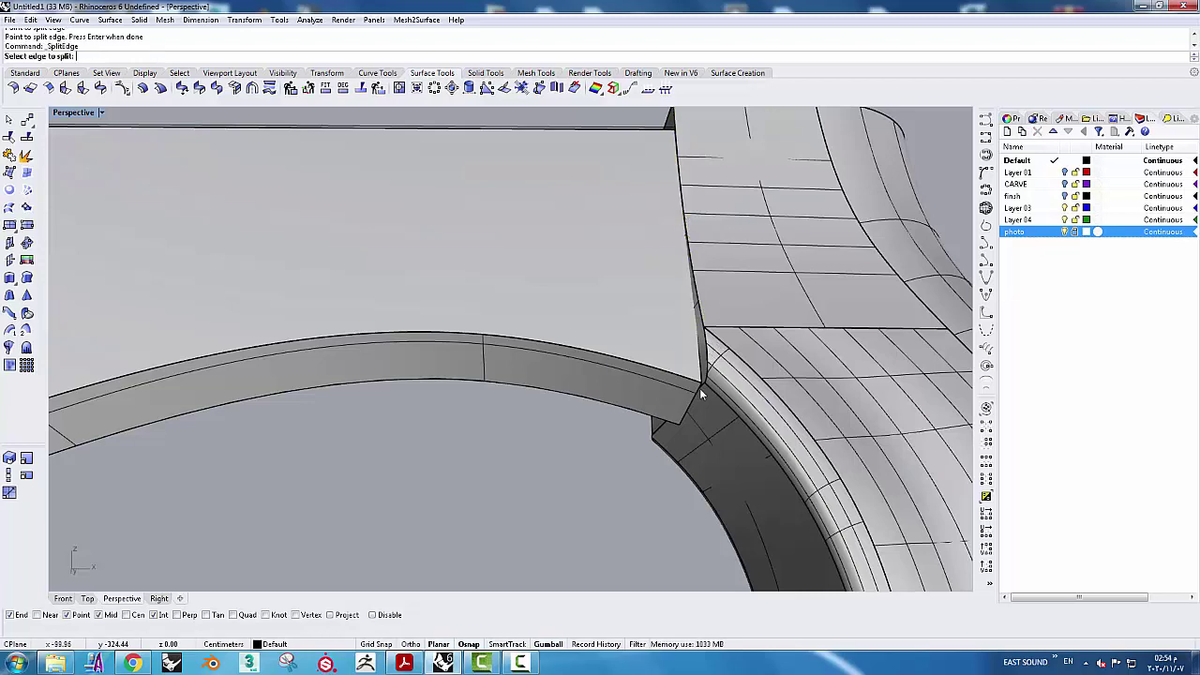
Split the lower angled edge at its intersection point
{"action": "scroll", "coordinate": [701, 394], "scroll_direction": "up", "scroll_amount": 1}
{"action": "left_click", "coordinate": [705, 385]}
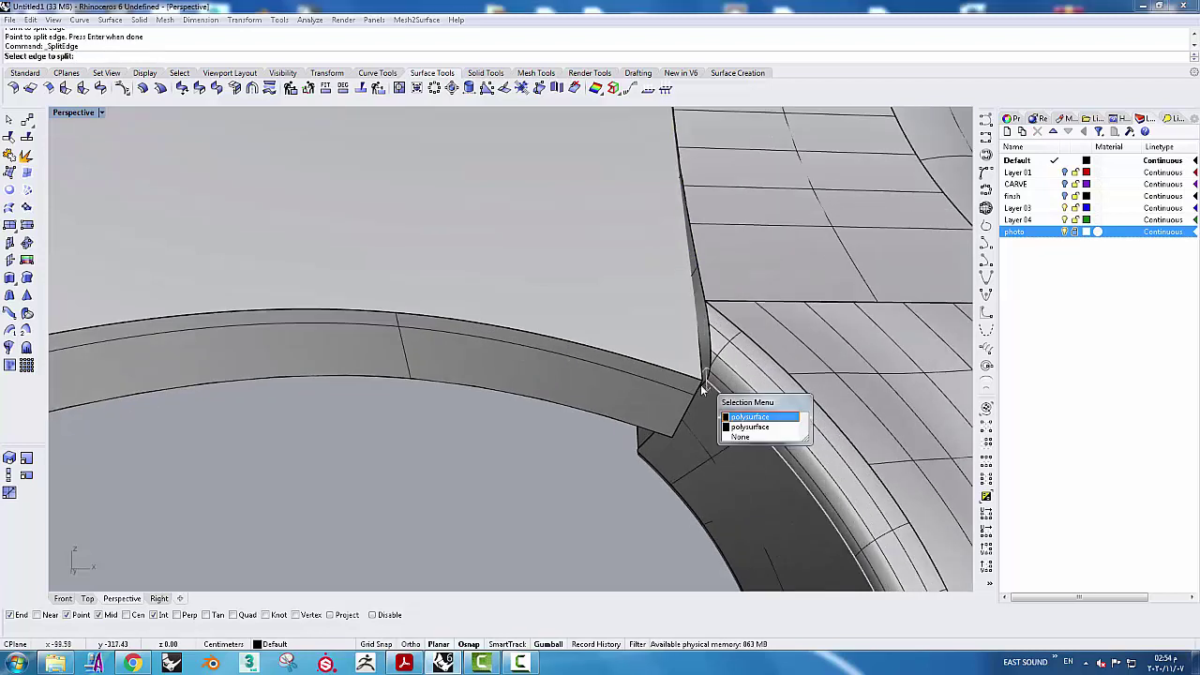
{"action": "key", "text": "Return"}
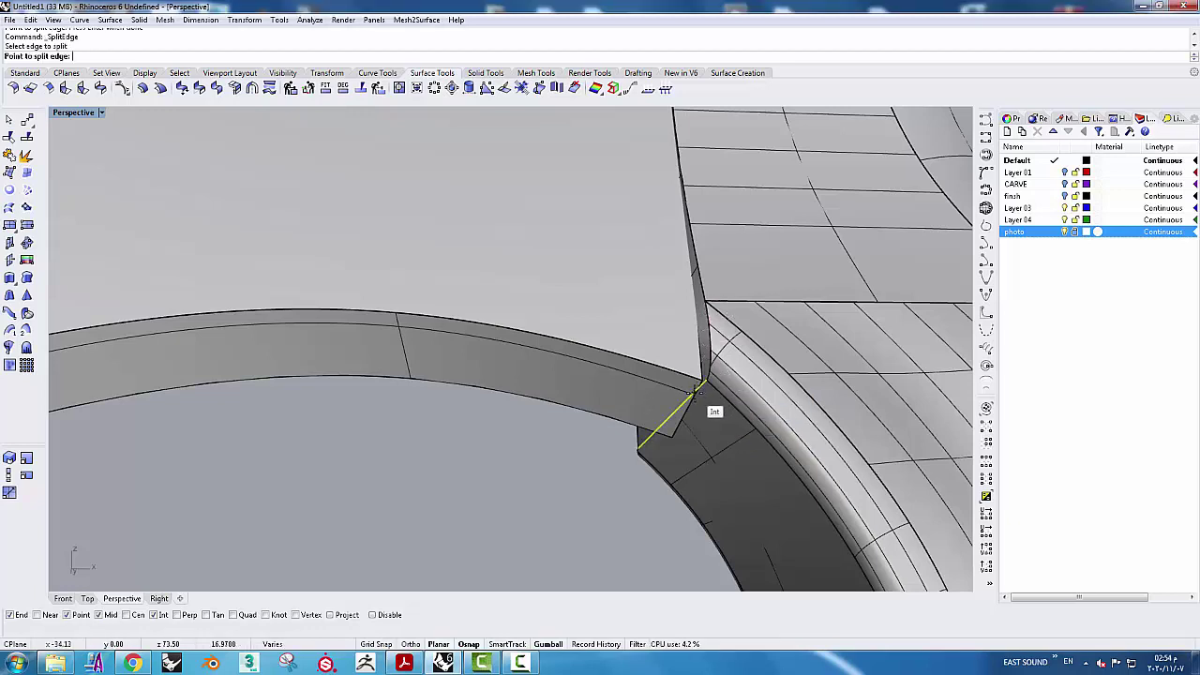
{"action": "left_click", "coordinate": [695, 393]}
{"action": "key", "text": "Return"}
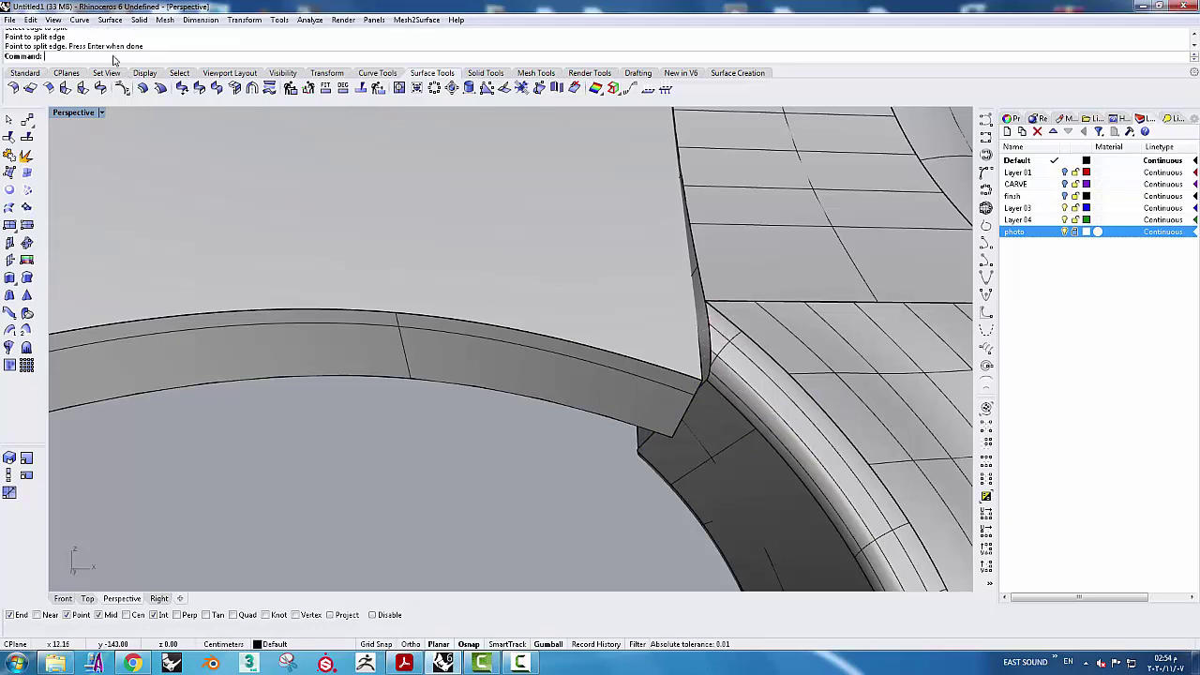
Duplicate the apron's end edges as curves and join them into one curve
{"action": "left_click", "coordinate": [82, 21]}
{"action": "mouse_move", "coordinate": [119, 430]}
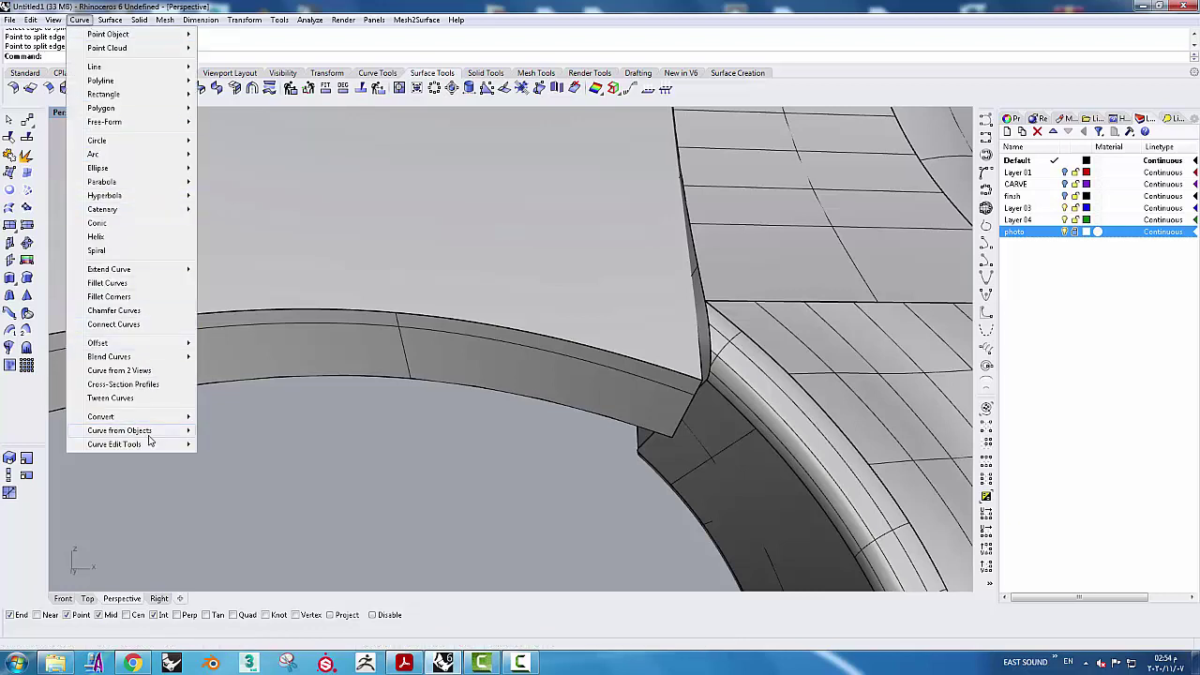
{"action": "left_click", "coordinate": [258, 169]}
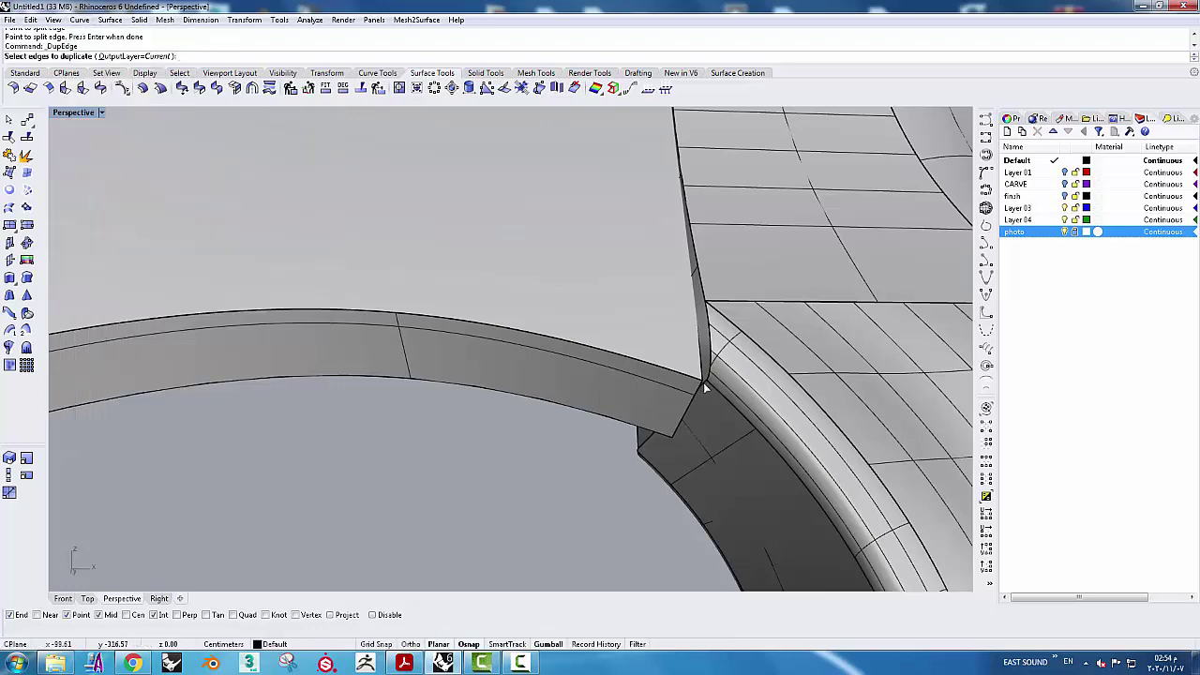
{"action": "left_click", "coordinate": [705, 387]}
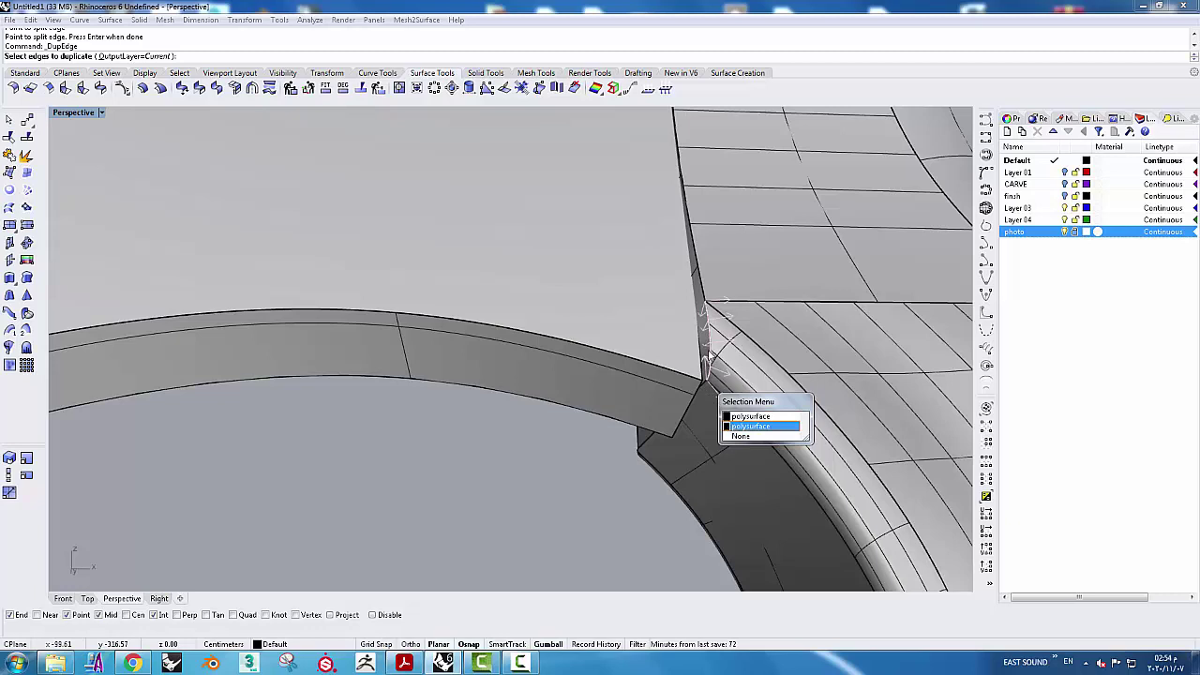
{"action": "left_click", "coordinate": [703, 383]}
{"action": "left_click", "coordinate": [702, 390]}
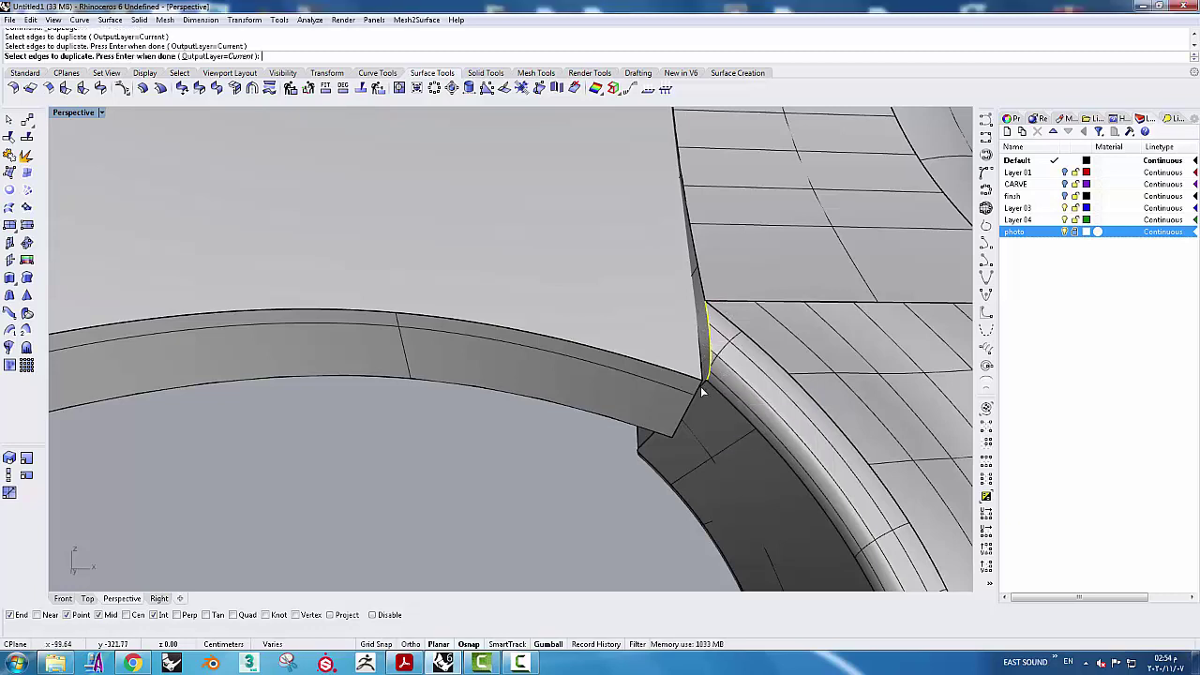
{"action": "left_click", "coordinate": [701, 288]}
{"action": "key", "text": "Return"}
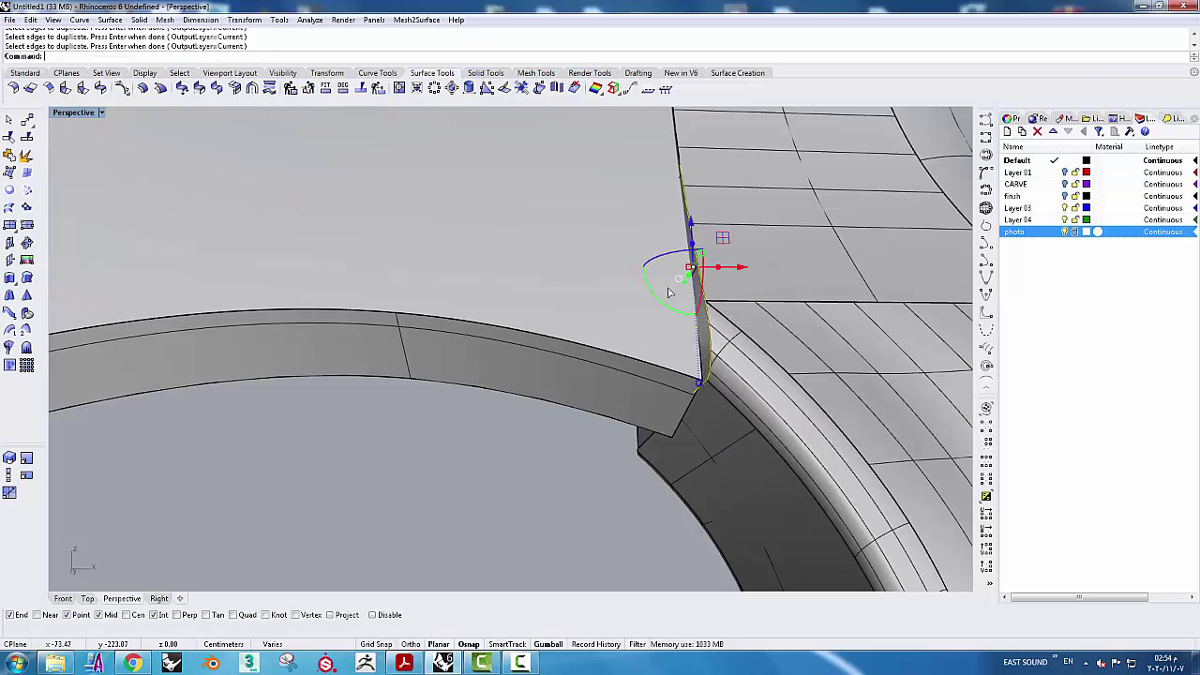
{"action": "left_click", "coordinate": [10, 157]}
In four-viewport layout, mirror the joined end curve about the apron's midpoint in Front view
{"action": "right_click_drag", "start_coordinate": [453, 250], "coordinate": [169, 153]}
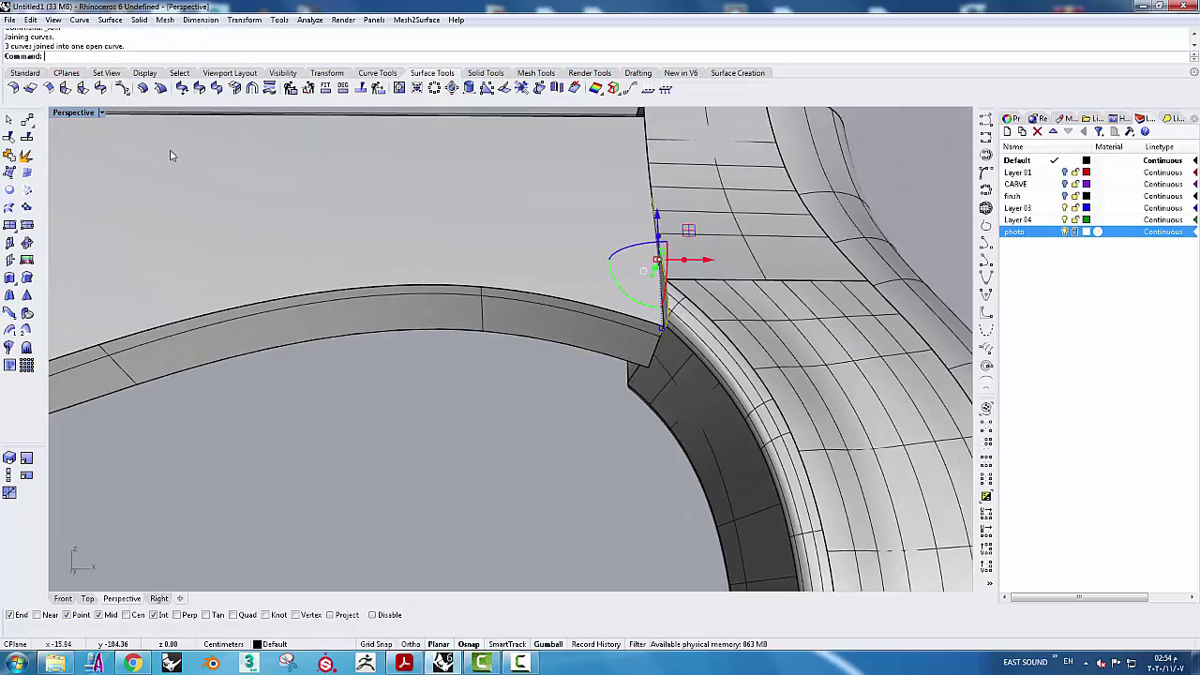
{"action": "double_click", "coordinate": [73, 113]}
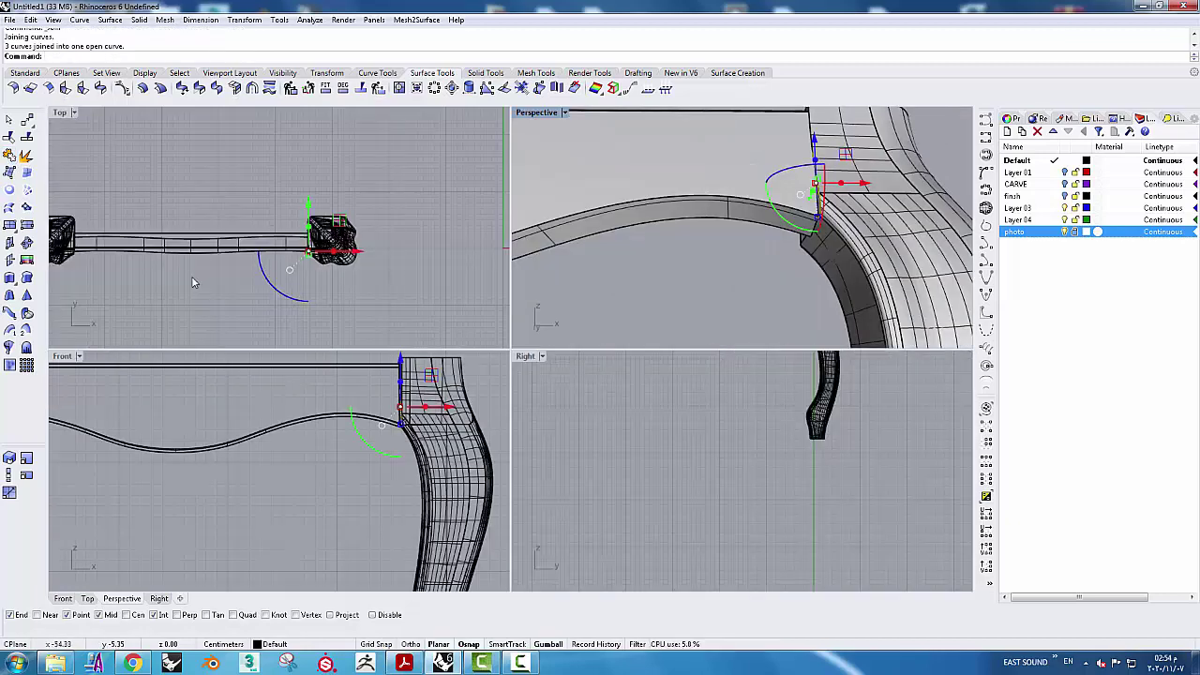
{"action": "right_click_drag", "start_coordinate": [195, 276], "coordinate": [317, 289]}
{"action": "right_click_drag", "start_coordinate": [339, 455], "coordinate": [441, 458]}
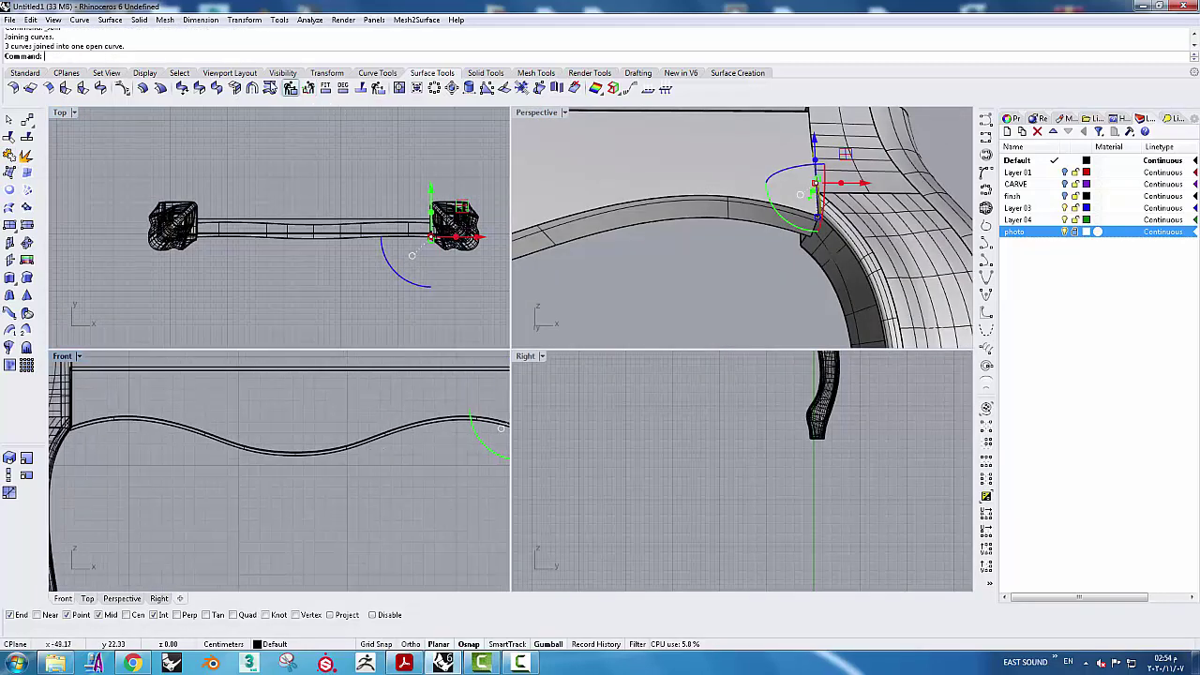
{"action": "left_click", "coordinate": [328, 73]}
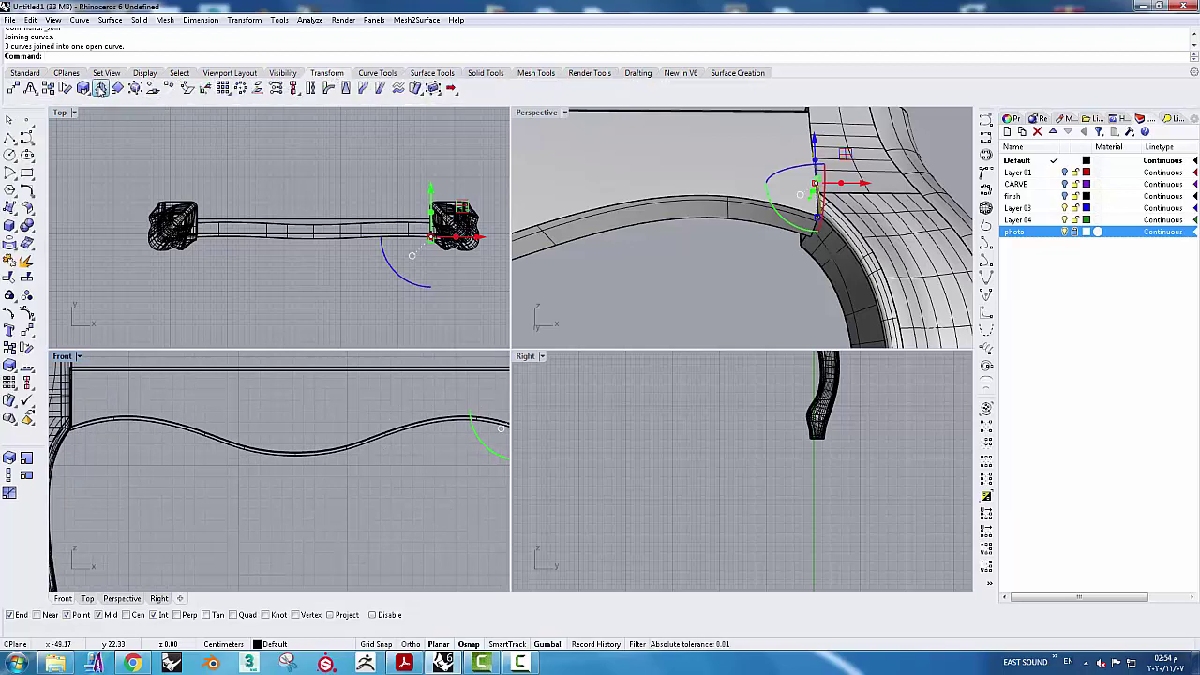
{"action": "left_click", "coordinate": [100, 88]}
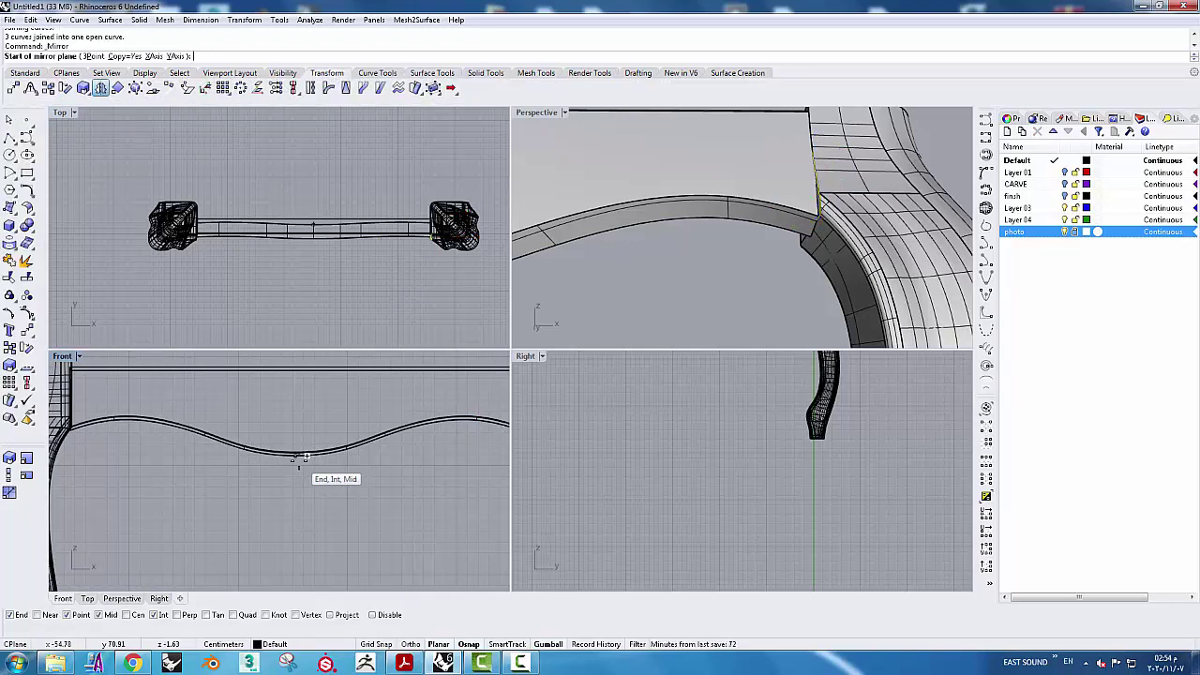
{"action": "left_click", "coordinate": [299, 458]}
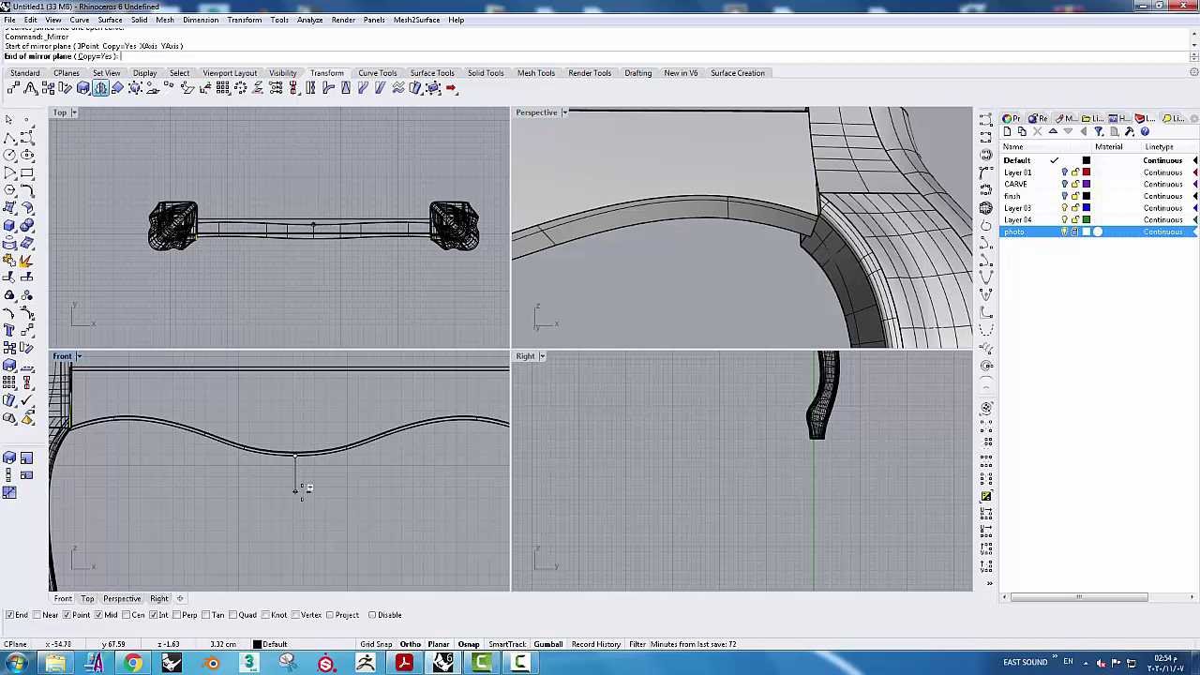
{"action": "left_click", "coordinate": [300, 487]}
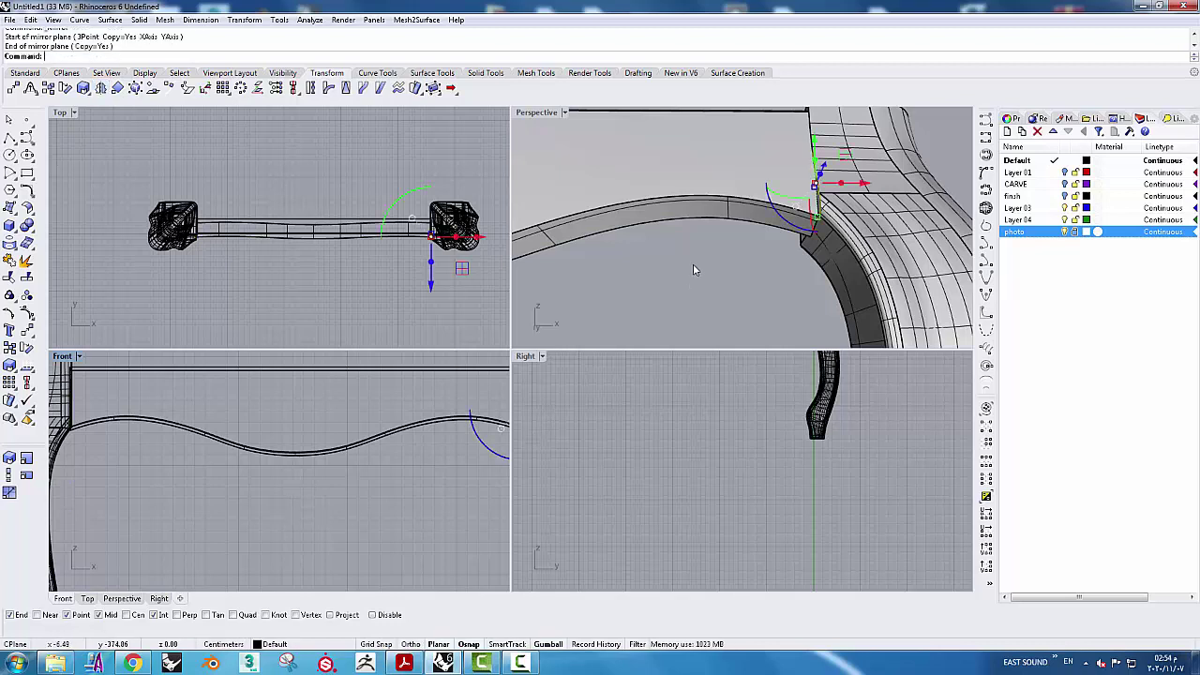
{"action": "scroll", "coordinate": [338, 370], "scroll_direction": "down", "scroll_amount": 1}
{"action": "scroll", "coordinate": [324, 389], "scroll_direction": "down", "scroll_amount": 1}
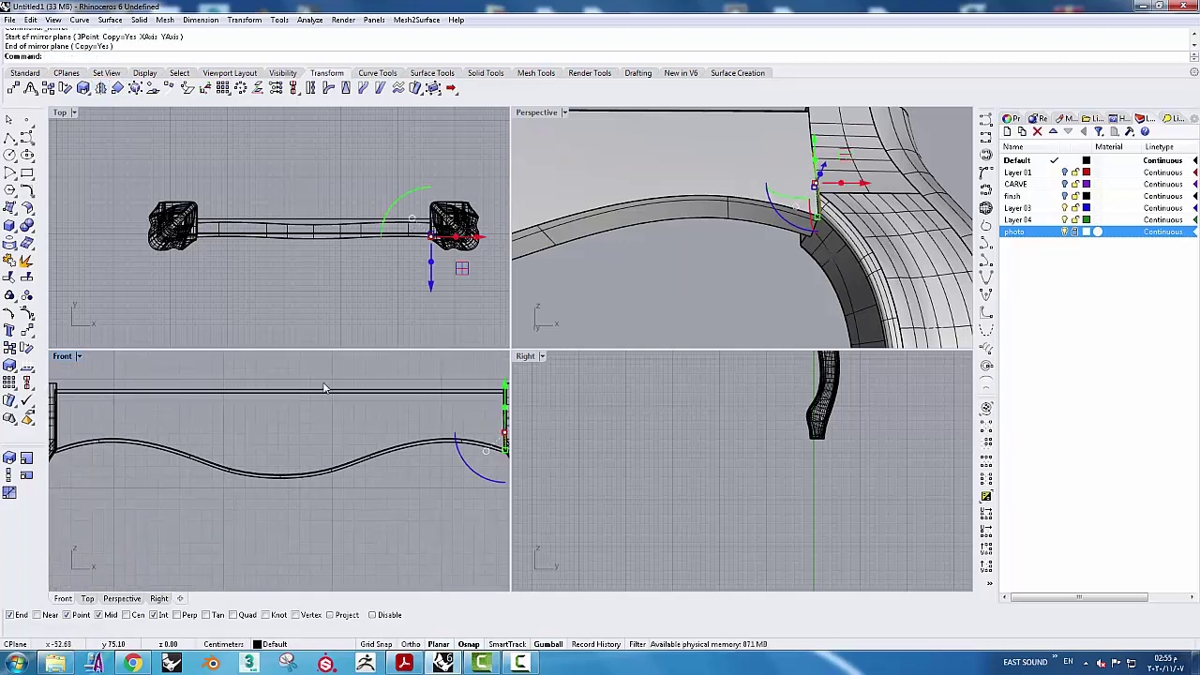
{"action": "left_click", "coordinate": [80, 21]}
{"action": "mouse_move", "coordinate": [119, 431]}
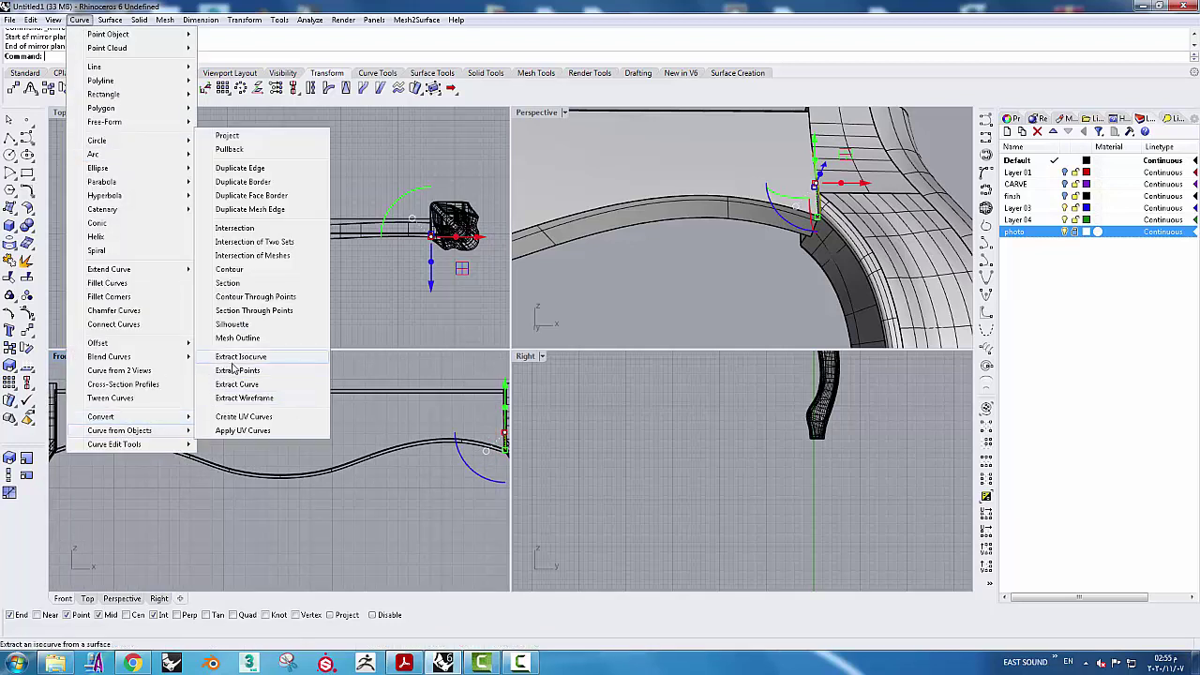
Duplicate the apron's long curved edge as a curve
{"action": "left_click", "coordinate": [261, 169]}
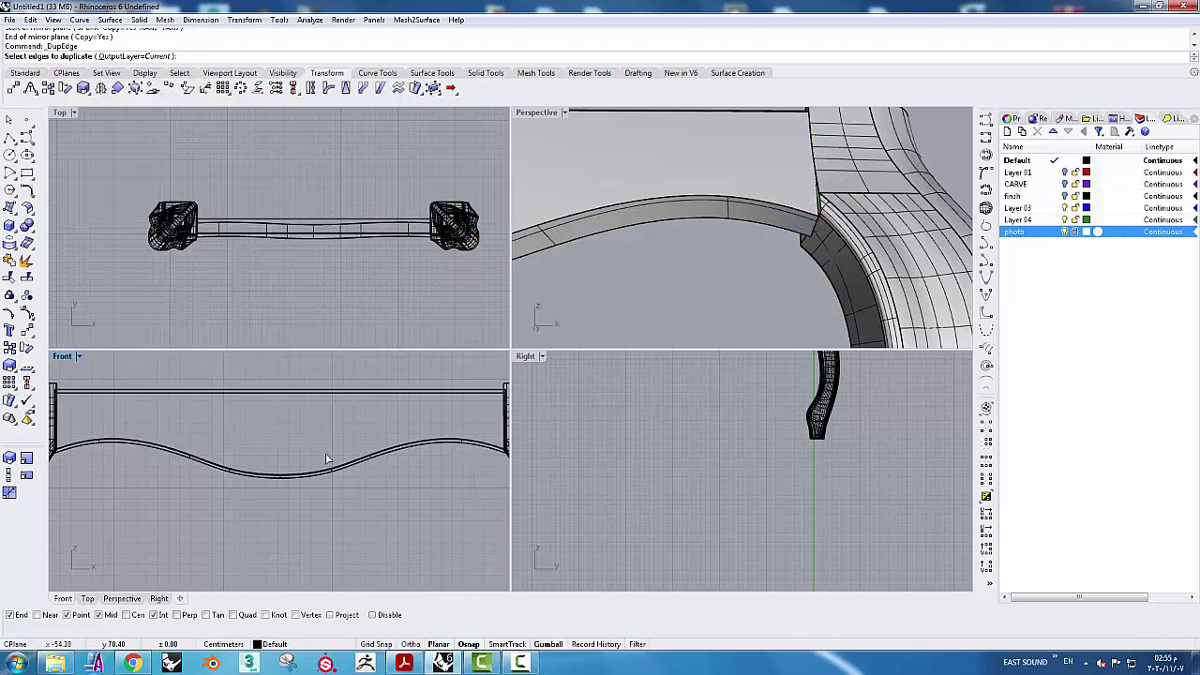
{"action": "left_click", "coordinate": [723, 201]}
{"action": "key", "text": "Return"}
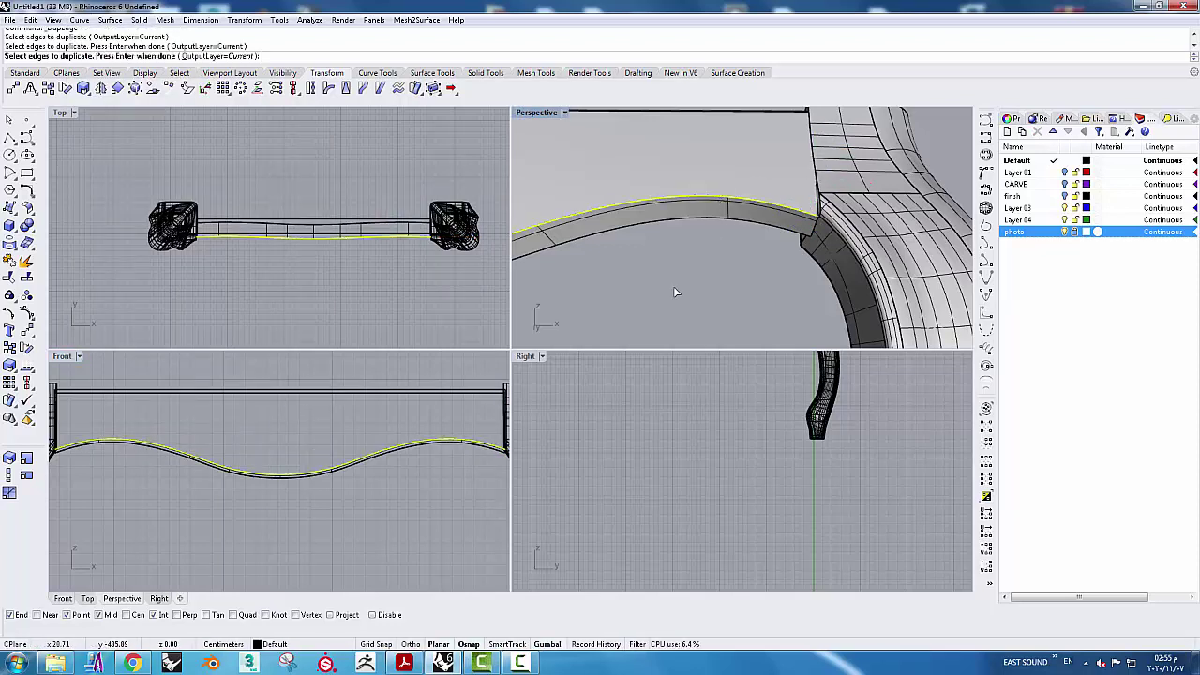
{"action": "right_click_drag", "start_coordinate": [454, 426], "coordinate": [395, 434]}
{"action": "scroll", "coordinate": [448, 453], "scroll_direction": "up", "scroll_amount": 3}
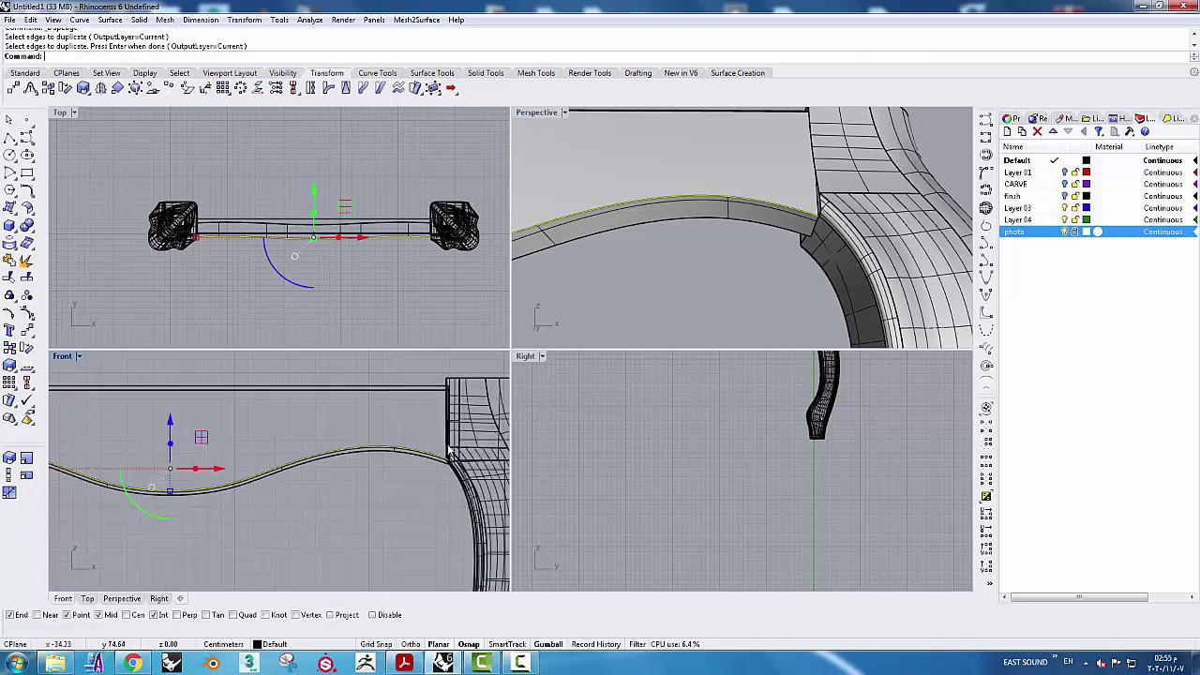
{"action": "scroll", "coordinate": [449, 452], "scroll_direction": "up", "scroll_amount": 2}
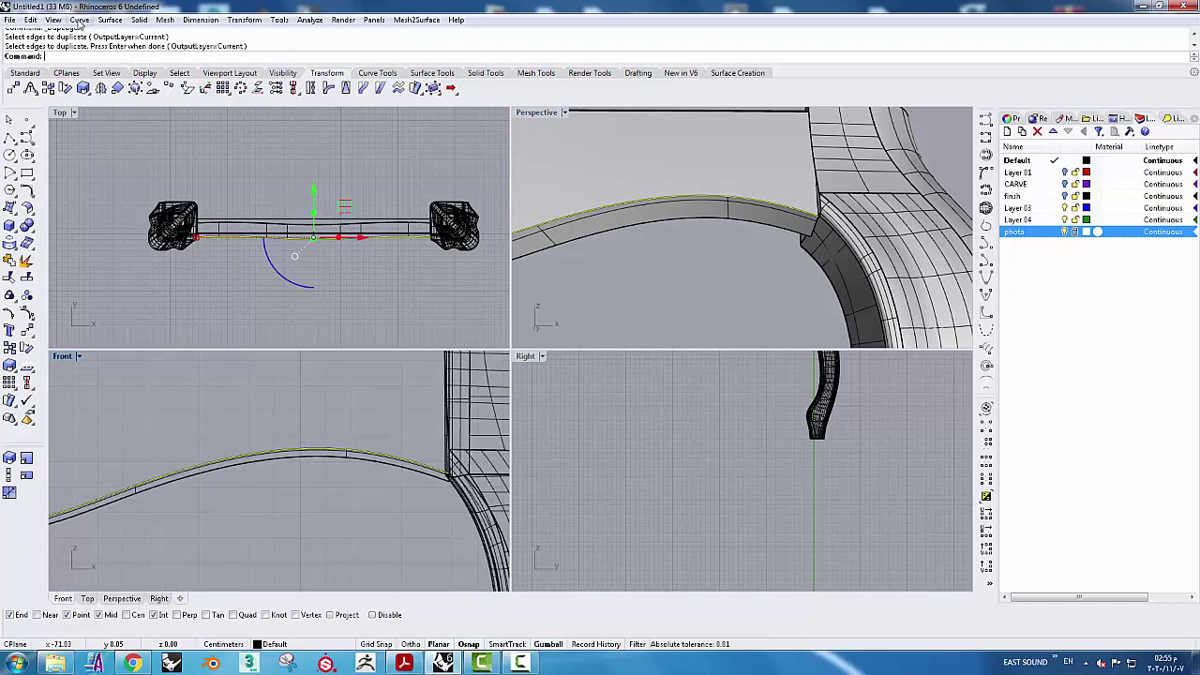
Offset the copied edge curve by 2 to run above the apron
{"action": "left_click", "coordinate": [80, 20]}
{"action": "mouse_move", "coordinate": [97, 343]}
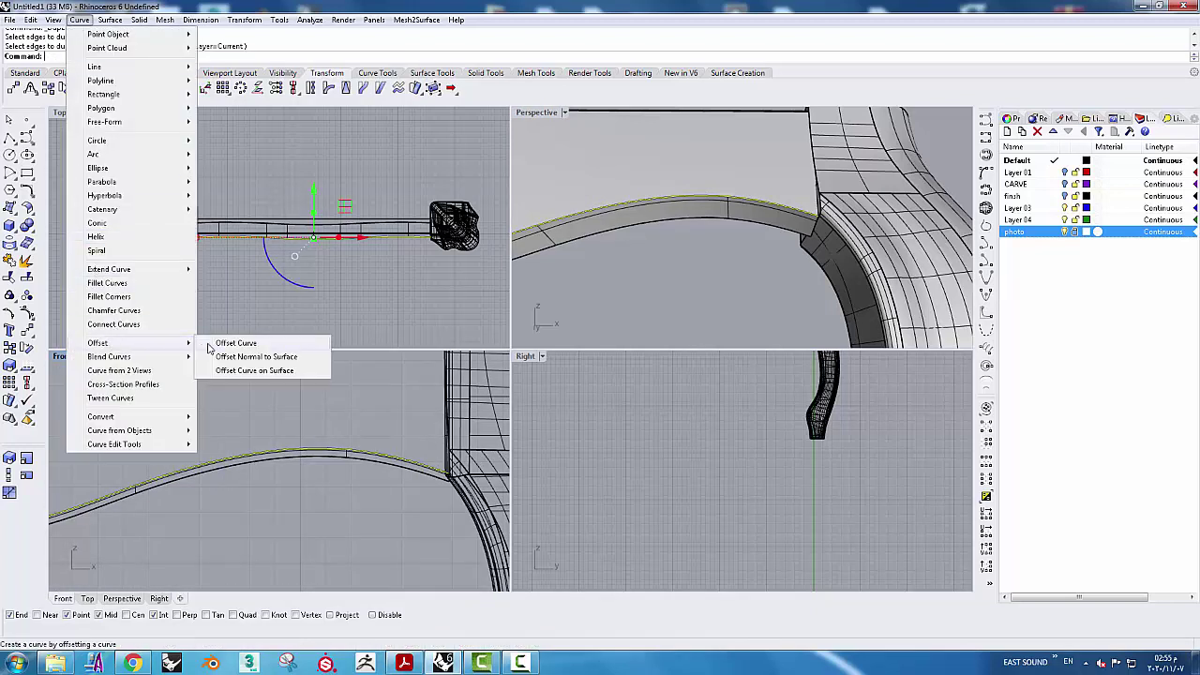
{"action": "left_click", "coordinate": [234, 343]}
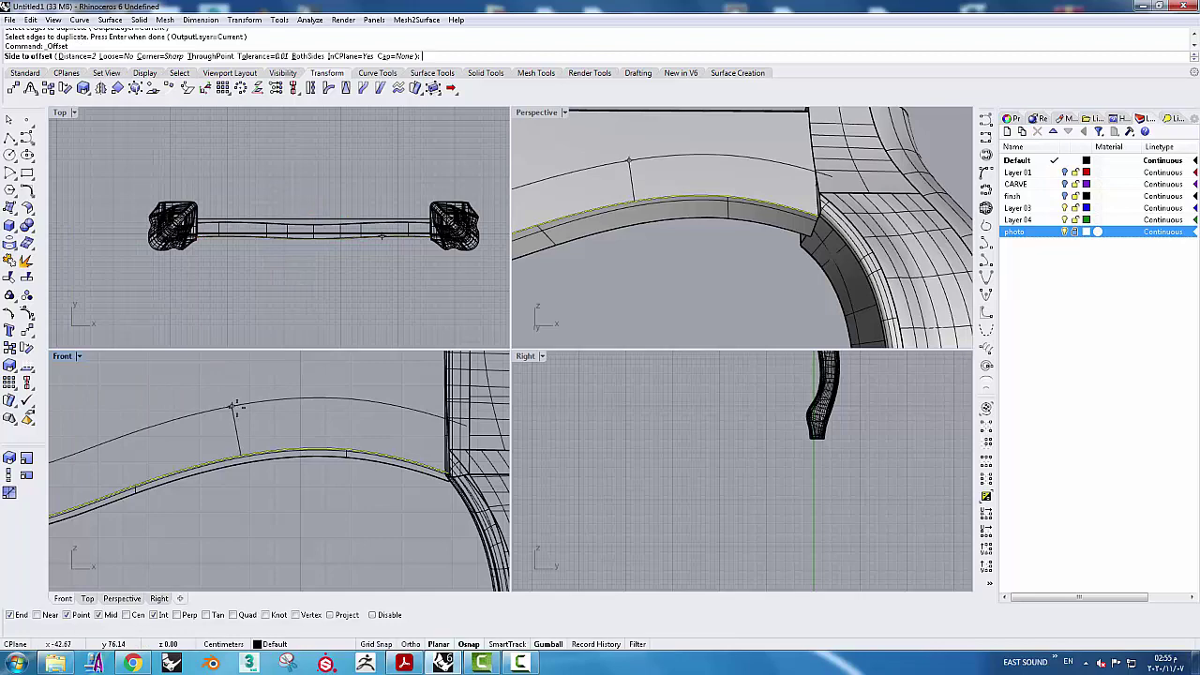
{"action": "scroll", "coordinate": [281, 413], "scroll_direction": "down", "scroll_amount": 3}
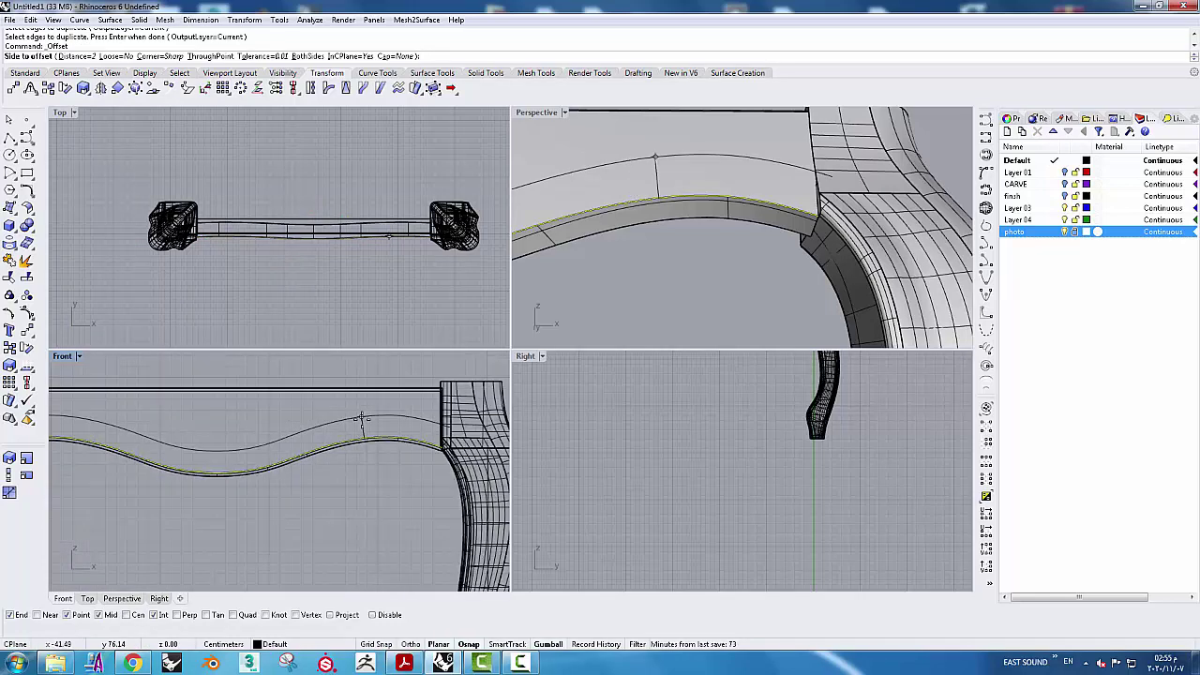
{"action": "left_click", "coordinate": [362, 419]}
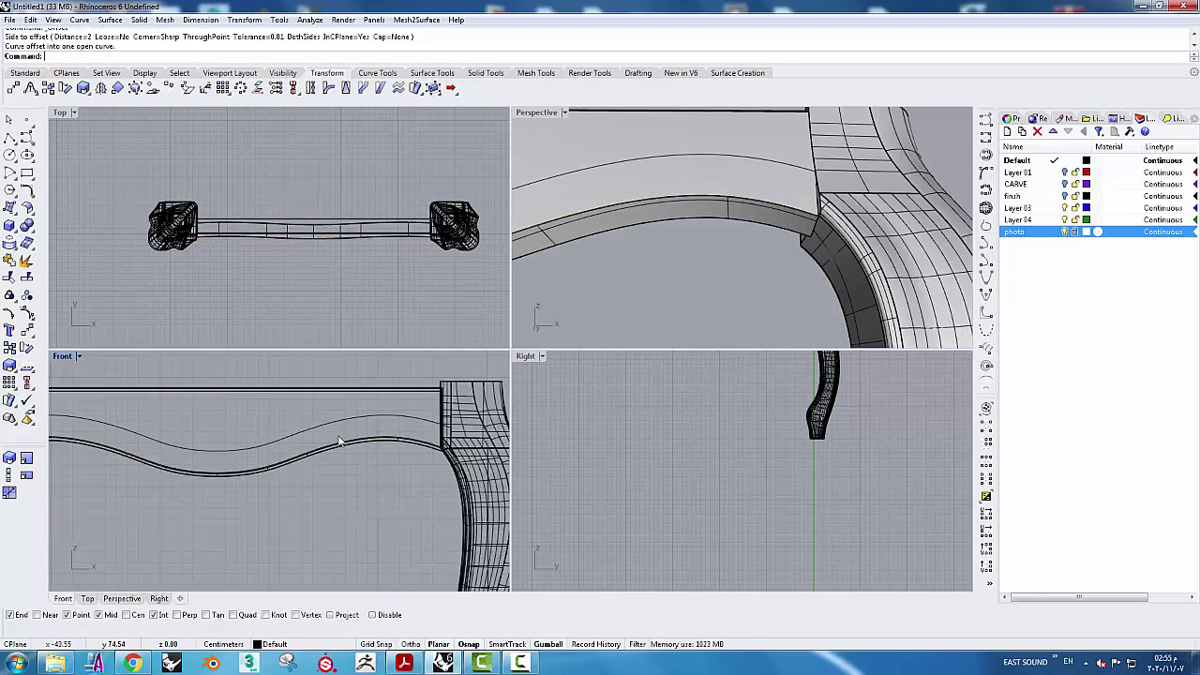
{"action": "left_click", "coordinate": [336, 430]}
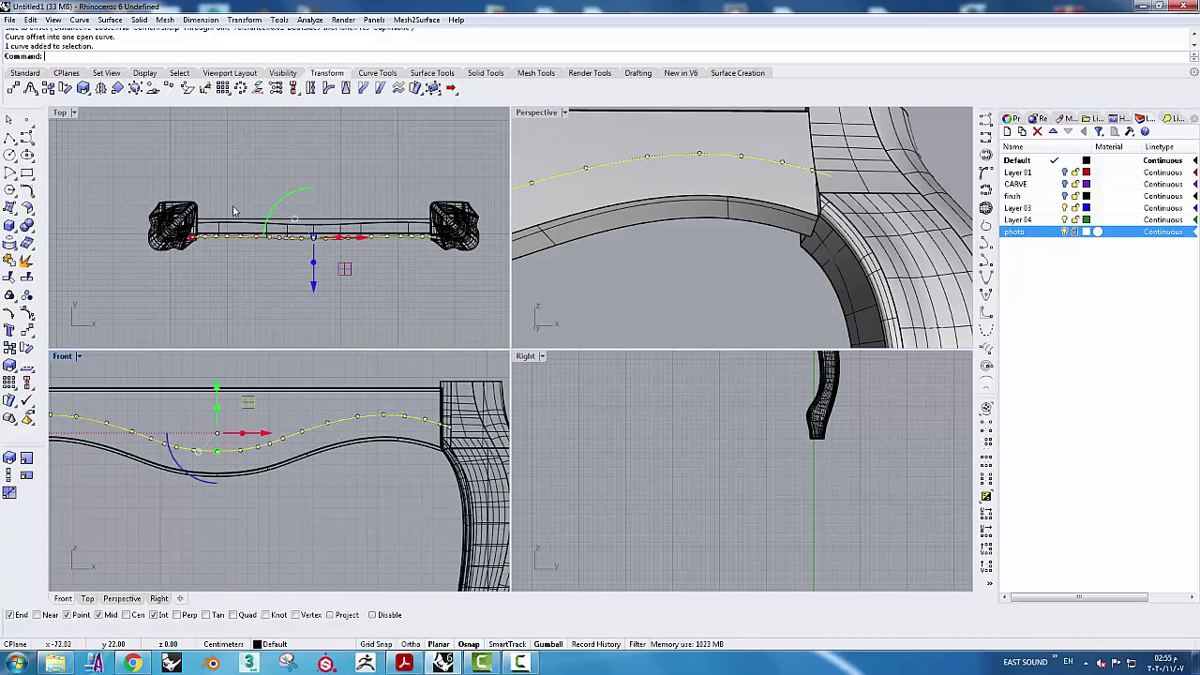
{"action": "scroll", "coordinate": [456, 430], "scroll_direction": "up", "scroll_amount": 2}
{"action": "mouse_move", "coordinate": [750, 222]}
{"action": "right_mouse_down"}
{"action": "mouse_move", "coordinate": [783, 233]}
{"action": "mouse_move", "coordinate": [751, 259]}
{"action": "right_mouse_up"}
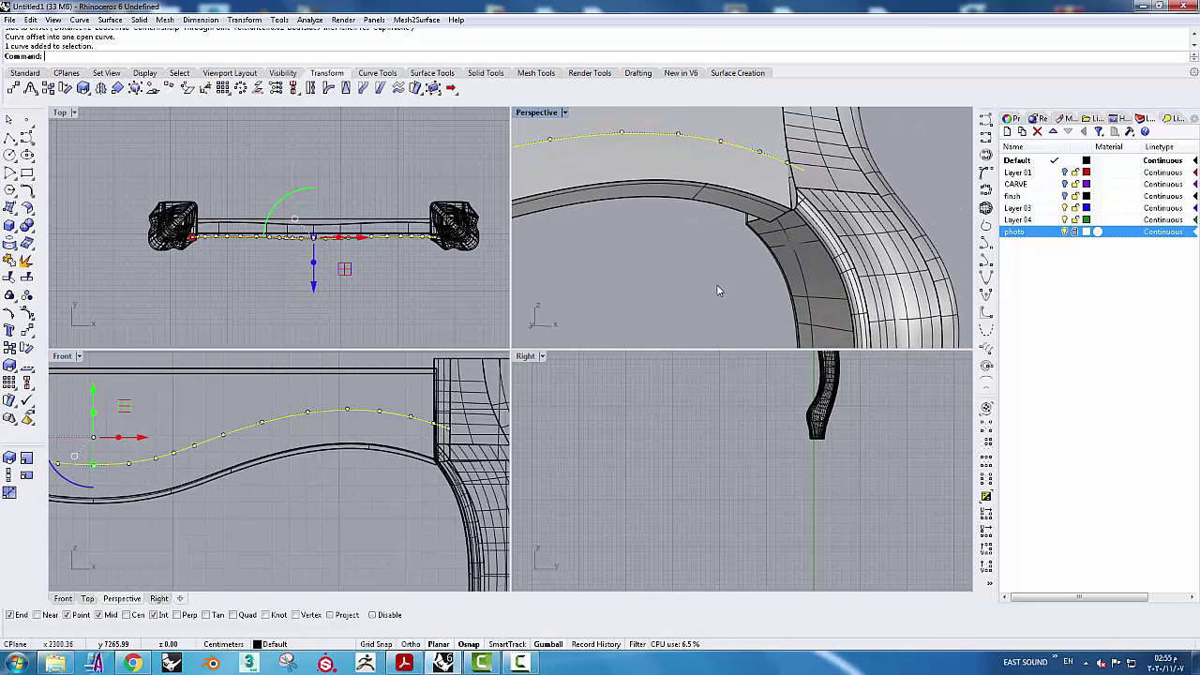
{"action": "key", "text": "Escape"}
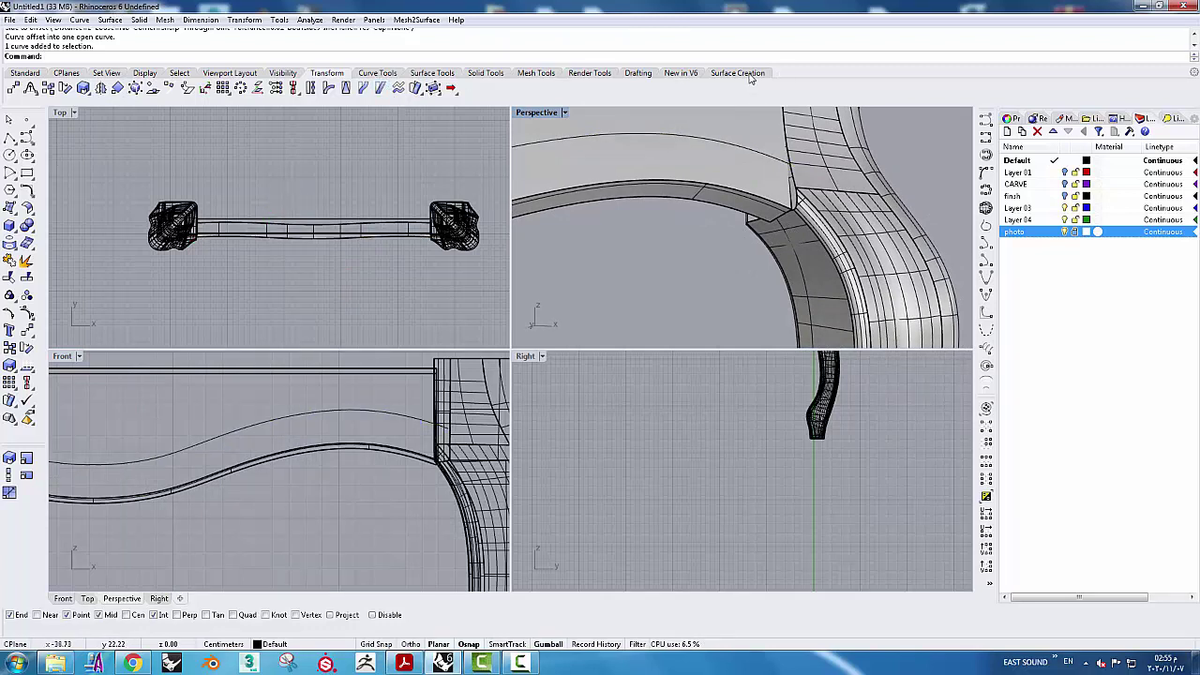
Start Sweep 2 Rails with the apron edge and offset curve as rails, plus a first cross-section
{"action": "left_click", "coordinate": [749, 77]}
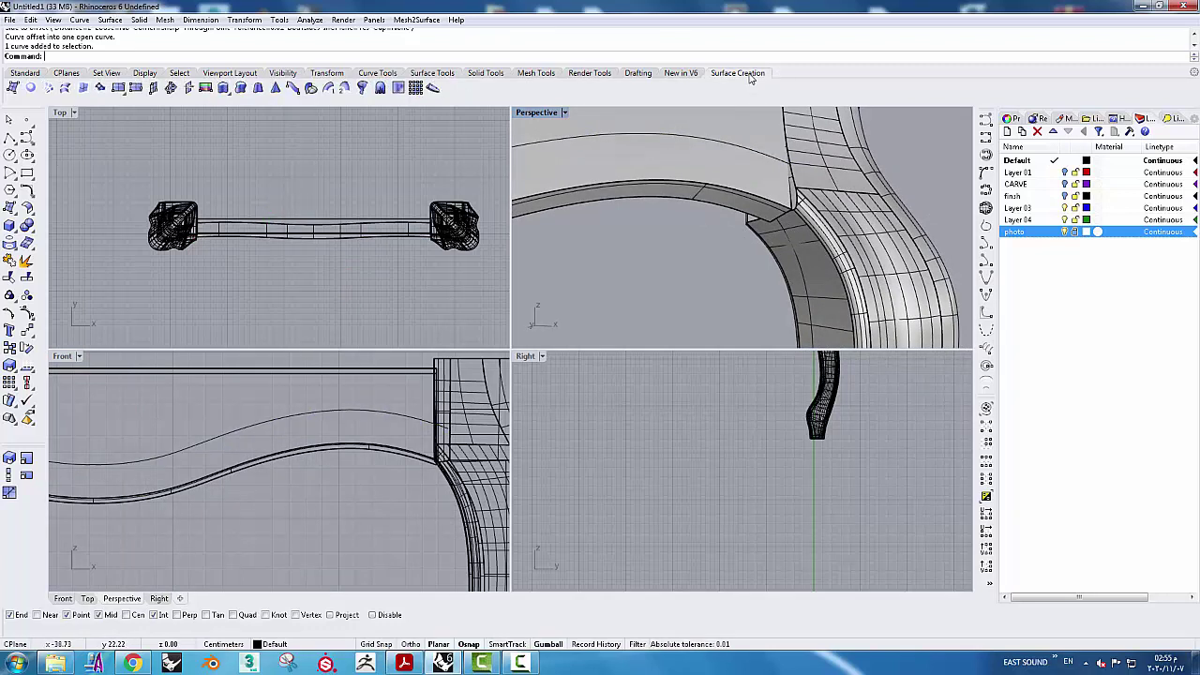
{"action": "left_click", "coordinate": [344, 89]}
{"action": "left_click", "coordinate": [758, 196]}
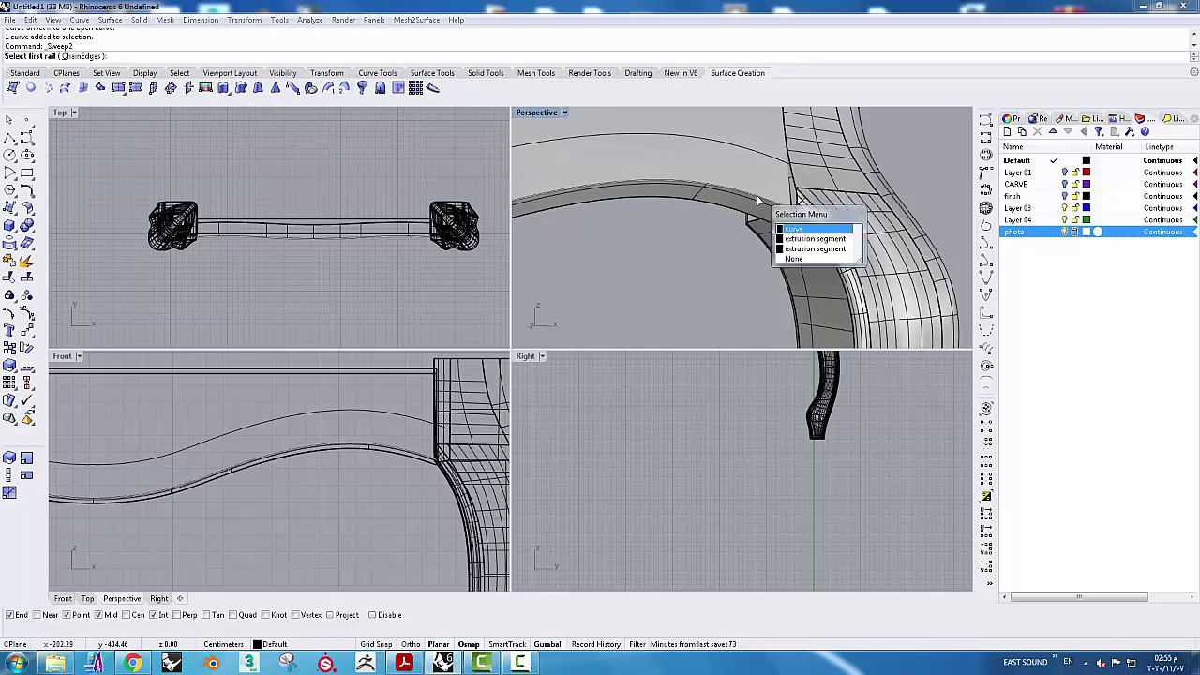
{"action": "left_click", "coordinate": [796, 230]}
{"action": "left_click", "coordinate": [781, 170]}
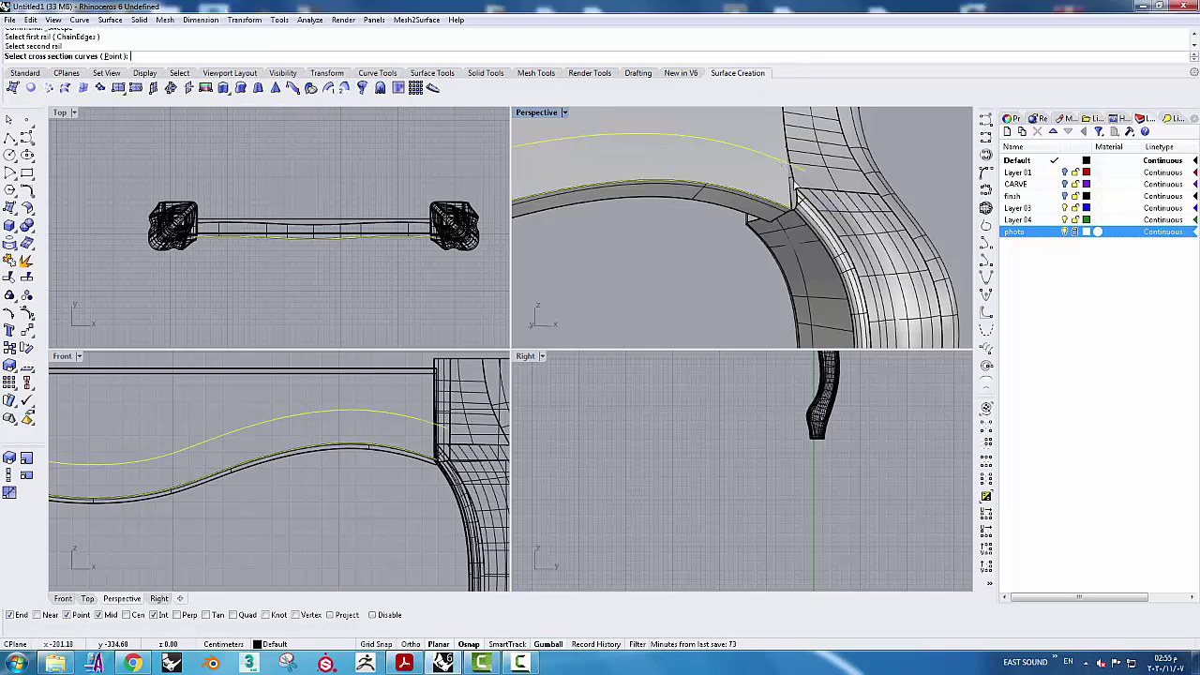
{"action": "left_click", "coordinate": [793, 183]}
{"action": "left_click", "coordinate": [823, 214]}
Add the cross-section at the left leg and create the sweep with Maintain height on
{"action": "right_click_drag", "start_coordinate": [792, 188], "coordinate": [719, 243]}
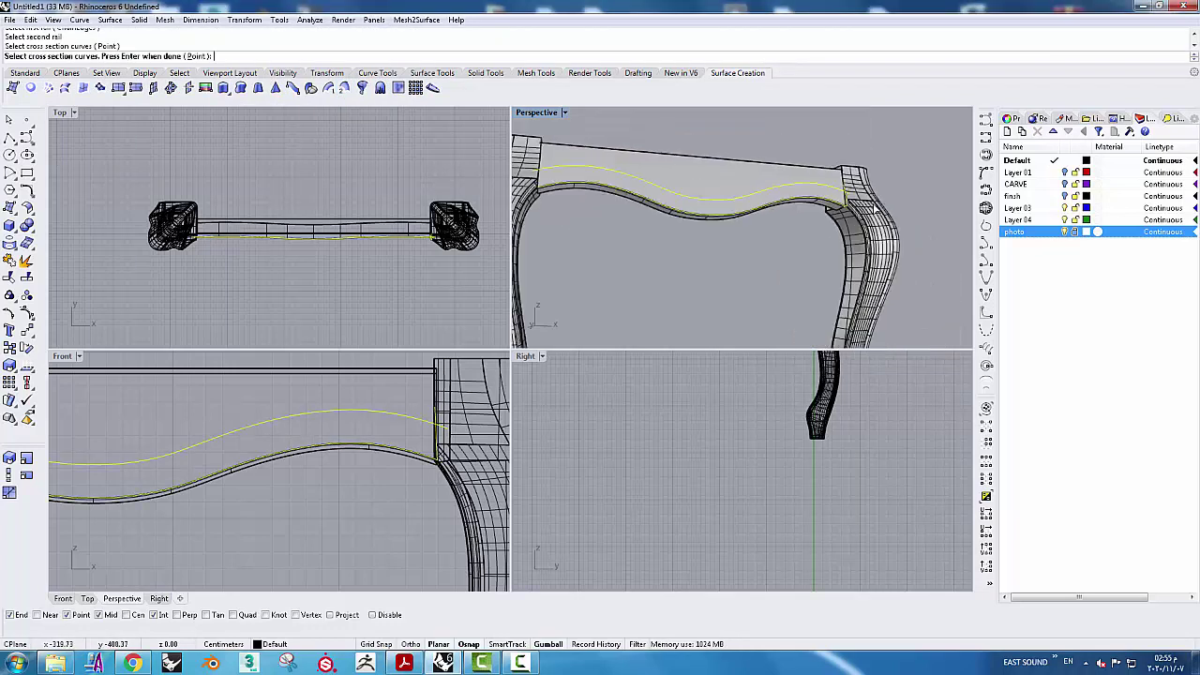
{"action": "scroll", "coordinate": [660, 178], "scroll_direction": "up", "scroll_amount": 5}
{"action": "scroll", "coordinate": [660, 178], "scroll_direction": "up", "scroll_amount": 3}
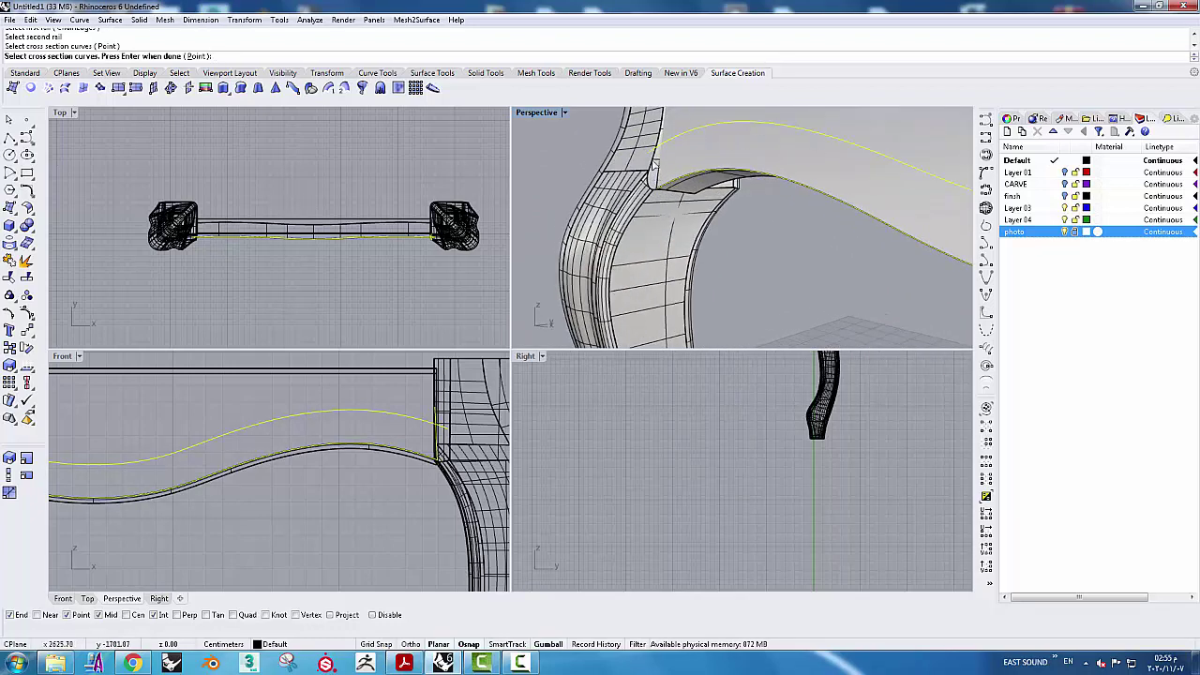
{"action": "left_click", "coordinate": [667, 176]}
{"action": "left_click", "coordinate": [687, 194]}
{"action": "scroll", "coordinate": [687, 194], "scroll_direction": "down", "scroll_amount": 3}
{"action": "mouse_move", "coordinate": [687, 197]}
{"action": "right_mouse_down"}
{"action": "mouse_move", "coordinate": [728, 219]}
{"action": "mouse_move", "coordinate": [695, 254]}
{"action": "right_mouse_up"}
{"action": "key", "text": "Return"}
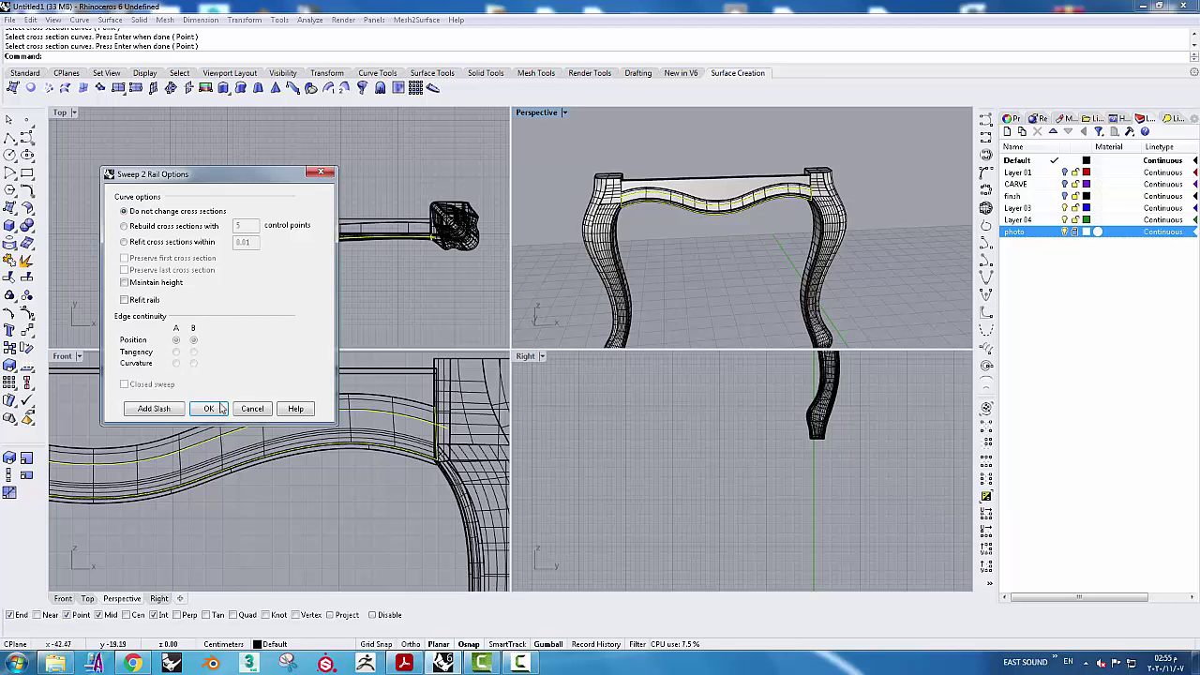
{"action": "left_click", "coordinate": [125, 282]}
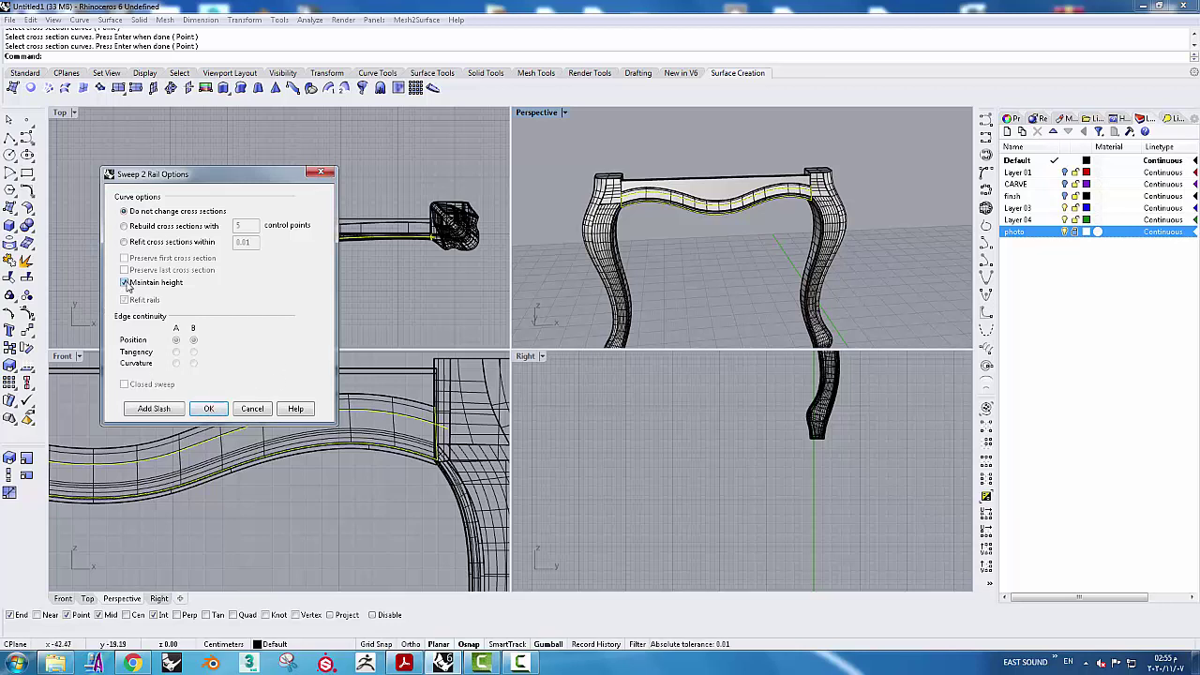
{"action": "left_click", "coordinate": [210, 413]}
{"action": "left_click", "coordinate": [535, 112]}
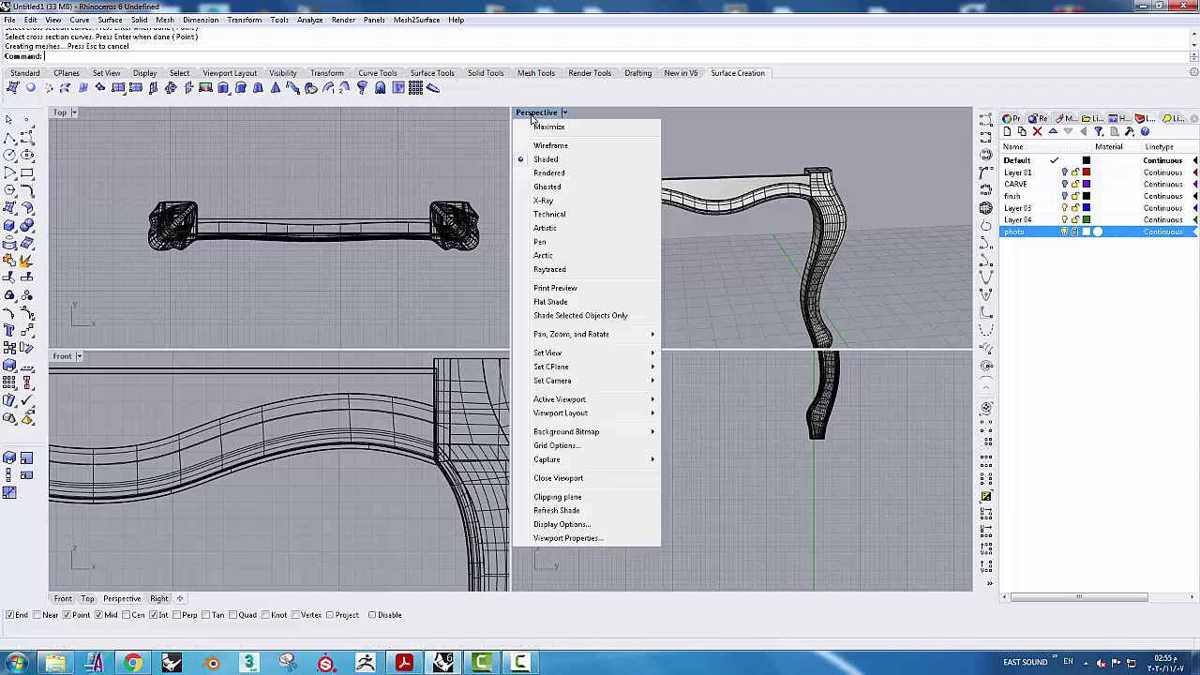
Show the Perspective view in Rendered mode, framing the whole table frame
{"action": "left_click", "coordinate": [548, 172]}
{"action": "scroll", "coordinate": [766, 198], "scroll_direction": "up", "scroll_amount": 3}
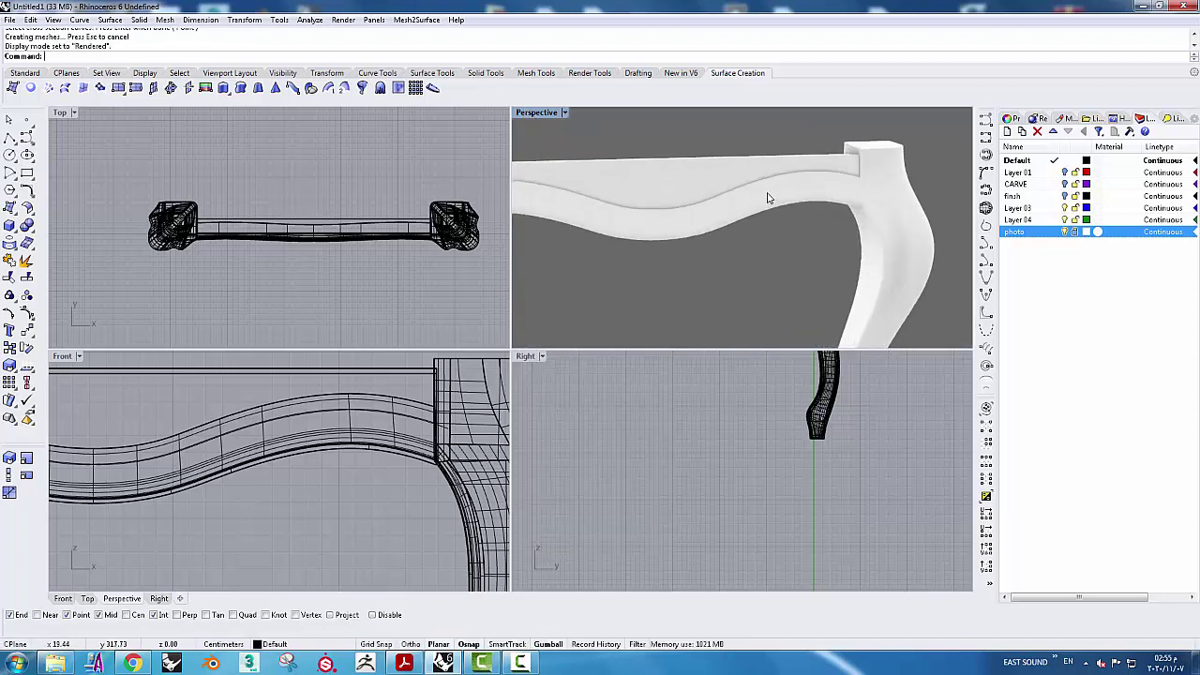
{"action": "mouse_move", "coordinate": [766, 198]}
{"action": "right_mouse_down"}
{"action": "mouse_move", "coordinate": [862, 201]}
{"action": "mouse_move", "coordinate": [740, 193]}
{"action": "mouse_move", "coordinate": [718, 233]}
{"action": "mouse_move", "coordinate": [677, 233]}
{"action": "mouse_move", "coordinate": [718, 234]}
{"action": "mouse_move", "coordinate": [728, 210]}
{"action": "mouse_move", "coordinate": [664, 177]}
{"action": "right_mouse_up"}
{"action": "scroll", "coordinate": [665, 177], "scroll_direction": "down", "scroll_amount": 3}
Window-select the legs and apron and group them into one object
{"action": "mouse_move", "coordinate": [588, 138]}
{"action": "left_mouse_down"}
{"action": "mouse_move", "coordinate": [722, 302]}
{"action": "mouse_move", "coordinate": [817, 317]}
{"action": "left_mouse_up"}
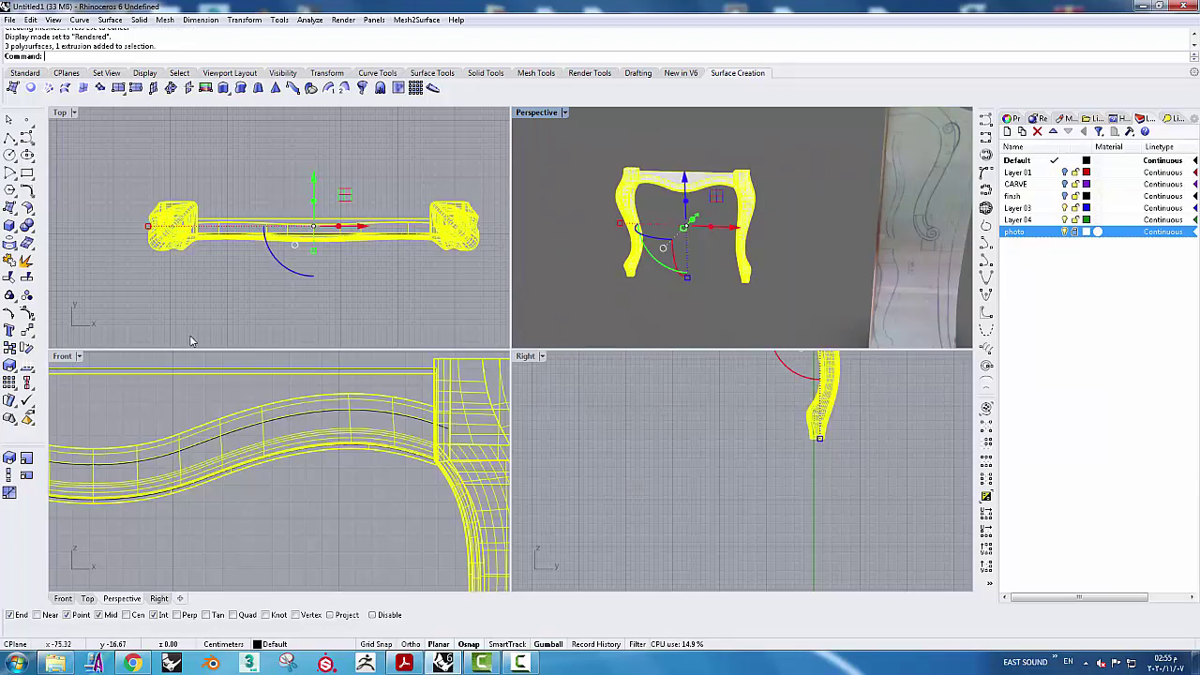
{"action": "left_click", "coordinate": [10, 296]}
{"action": "scroll", "coordinate": [315, 483], "scroll_direction": "down", "scroll_amount": 3}
{"action": "scroll", "coordinate": [315, 483], "scroll_direction": "down", "scroll_amount": 3}
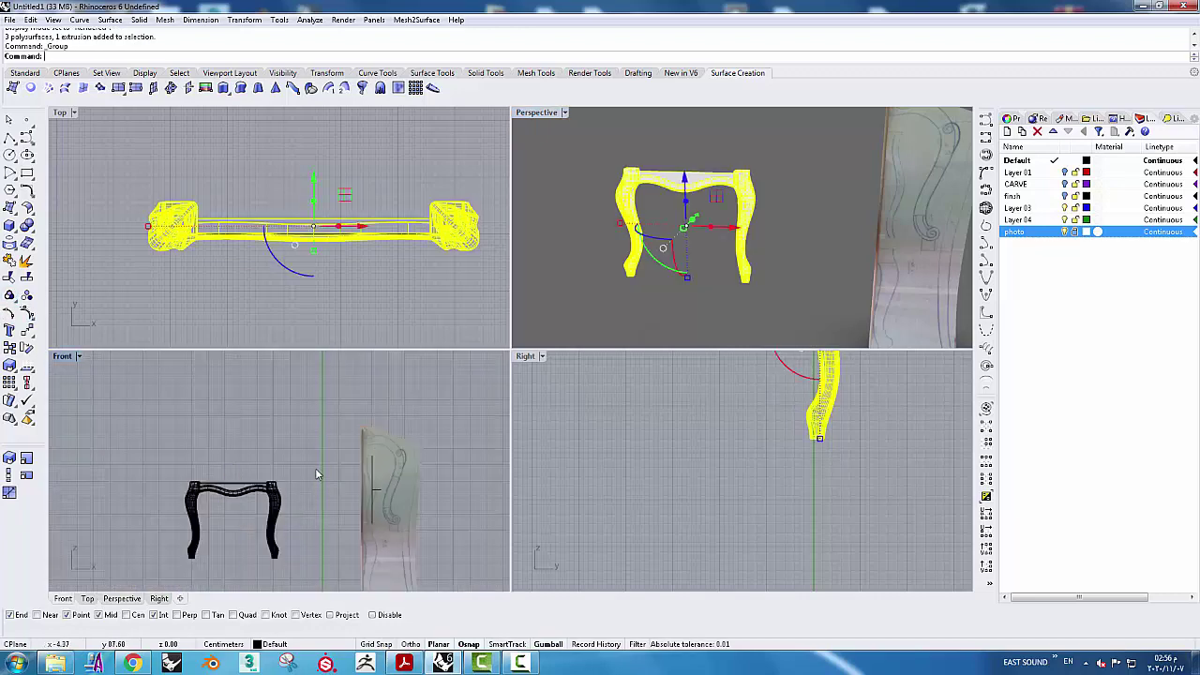
{"action": "left_click", "coordinate": [315, 473]}
{"action": "mouse_move", "coordinate": [315, 473]}
{"action": "right_mouse_down"}
{"action": "mouse_move", "coordinate": [254, 422]}
{"action": "mouse_move", "coordinate": [224, 429]}
{"action": "right_mouse_up"}
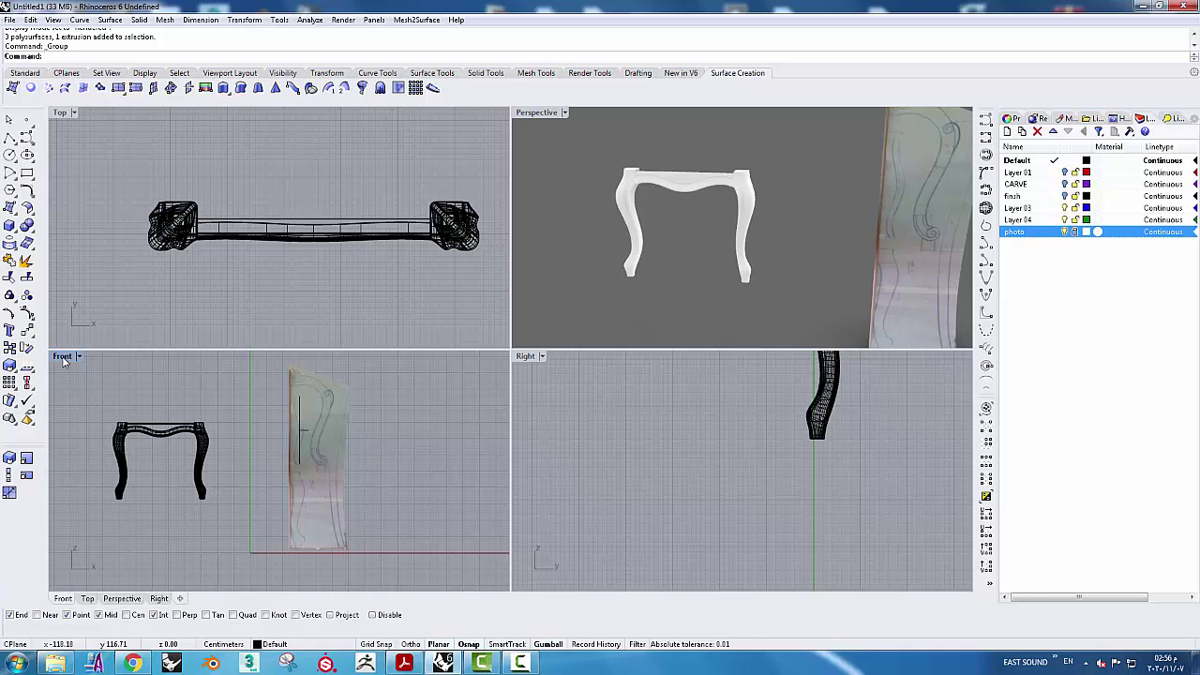
Maximise the Front viewport and zoom in on the reference photo
{"action": "double_click", "coordinate": [62, 356]}
{"action": "scroll", "coordinate": [448, 461], "scroll_direction": "up", "scroll_amount": 2}
{"action": "scroll", "coordinate": [490, 476], "scroll_direction": "up", "scroll_amount": 2}
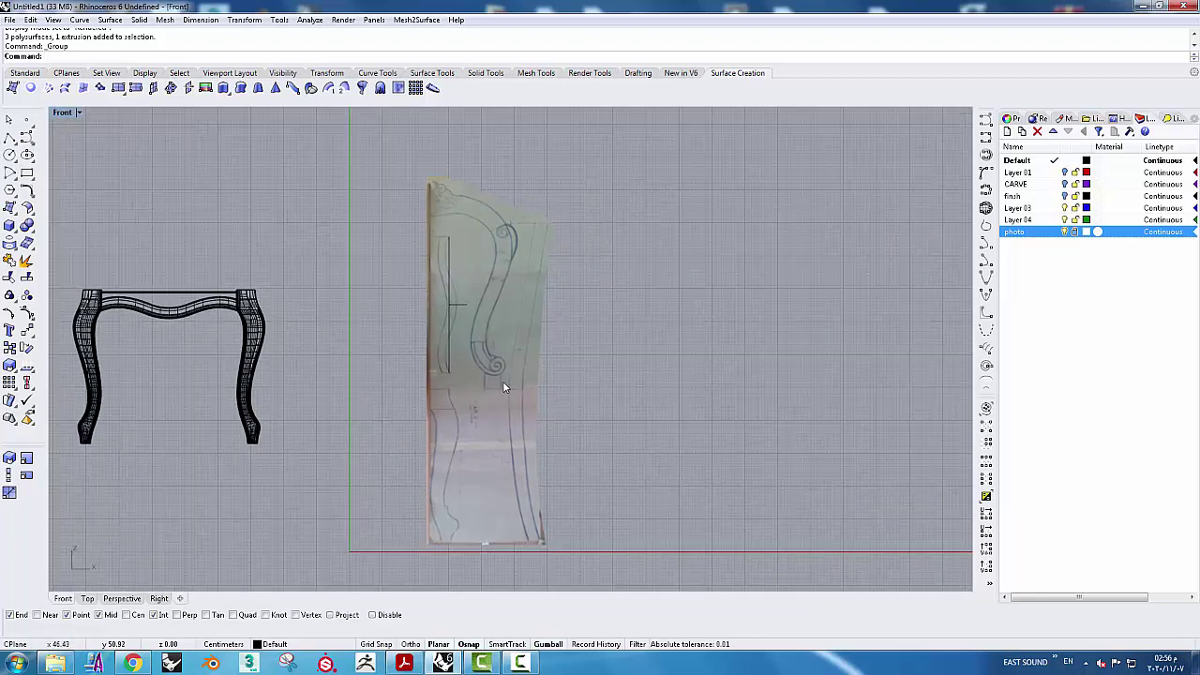
{"action": "scroll", "coordinate": [502, 380], "scroll_direction": "up", "scroll_amount": 2}
{"action": "right_click_drag", "start_coordinate": [502, 379], "coordinate": [454, 355]}
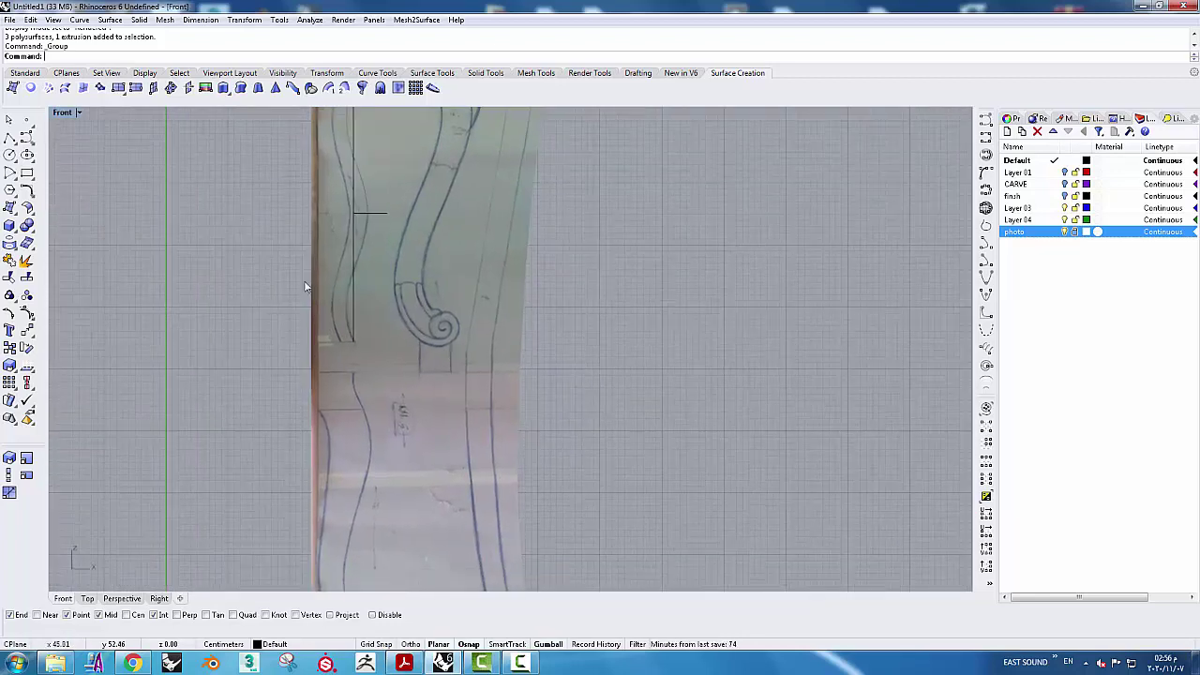
Draw a vertical polyline with Ortho from the scroll's base to the photo's bottom edge
{"action": "left_click", "coordinate": [26, 172]}
{"action": "scroll", "coordinate": [375, 296], "scroll_direction": "up", "scroll_amount": 2}
{"action": "left_click", "coordinate": [10, 138]}
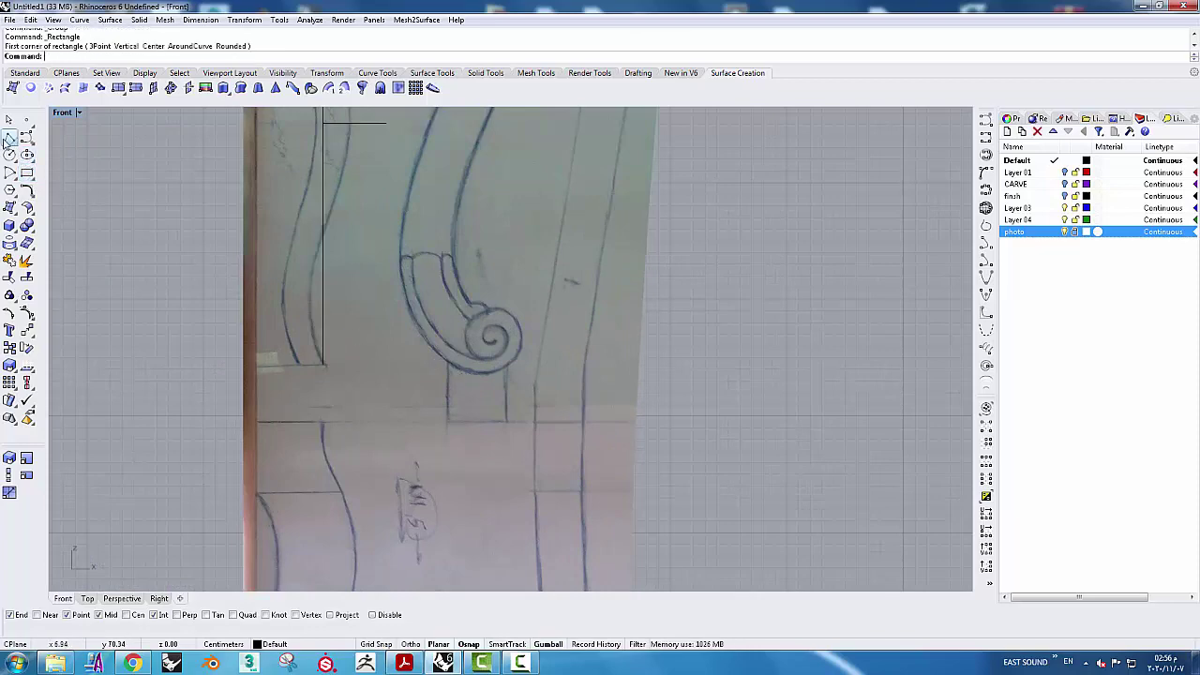
{"action": "scroll", "coordinate": [454, 367], "scroll_direction": "up", "scroll_amount": 2}
{"action": "left_click", "coordinate": [460, 365]}
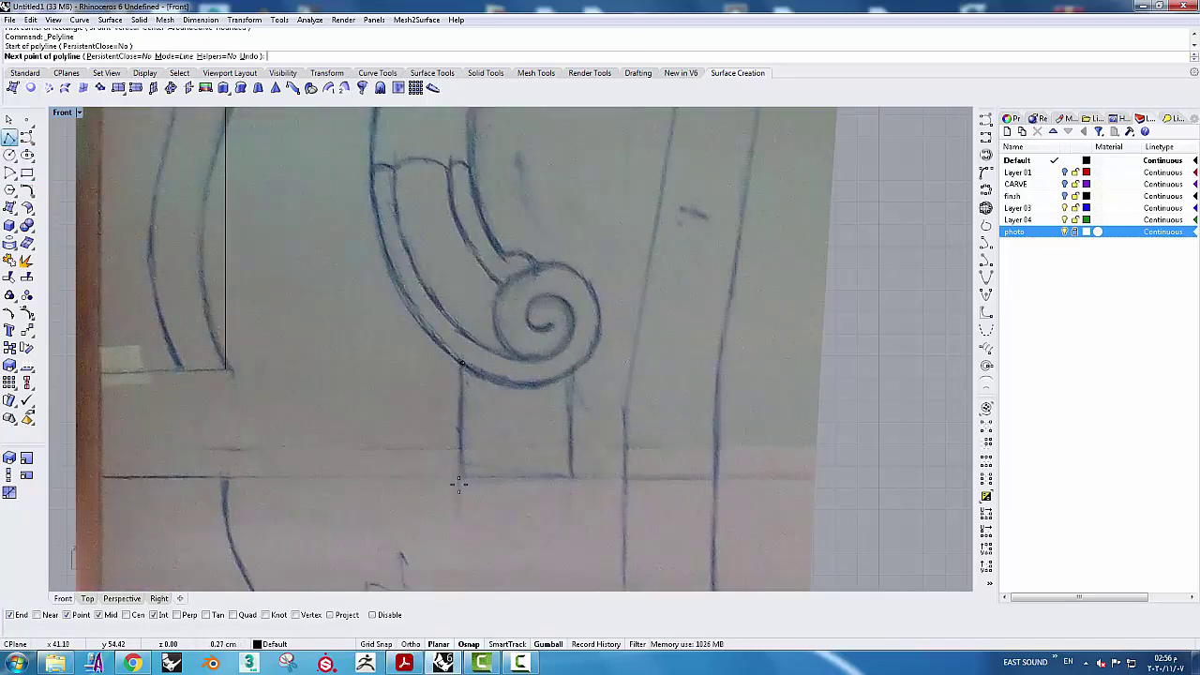
{"action": "scroll", "coordinate": [461, 506], "scroll_direction": "down", "scroll_amount": 2}
{"action": "scroll", "coordinate": [461, 515], "scroll_direction": "down", "scroll_amount": 2}
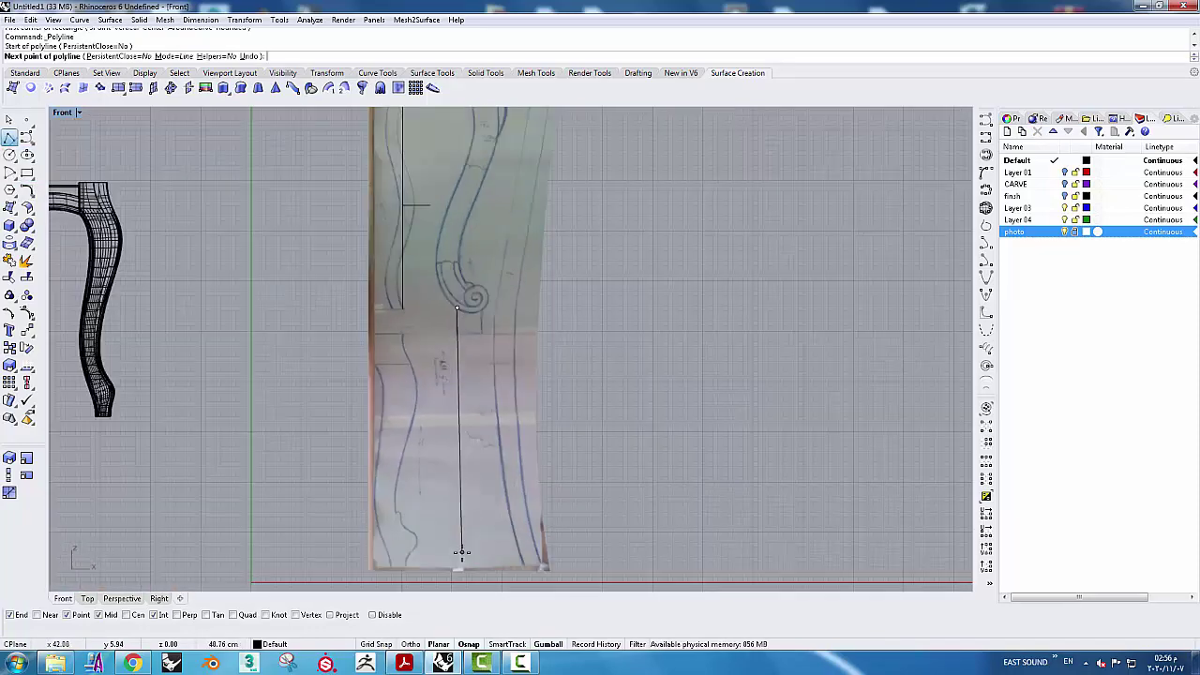
{"action": "right_click_drag", "start_coordinate": [460, 554], "coordinate": [462, 470]}
{"action": "key", "text": "F8"}
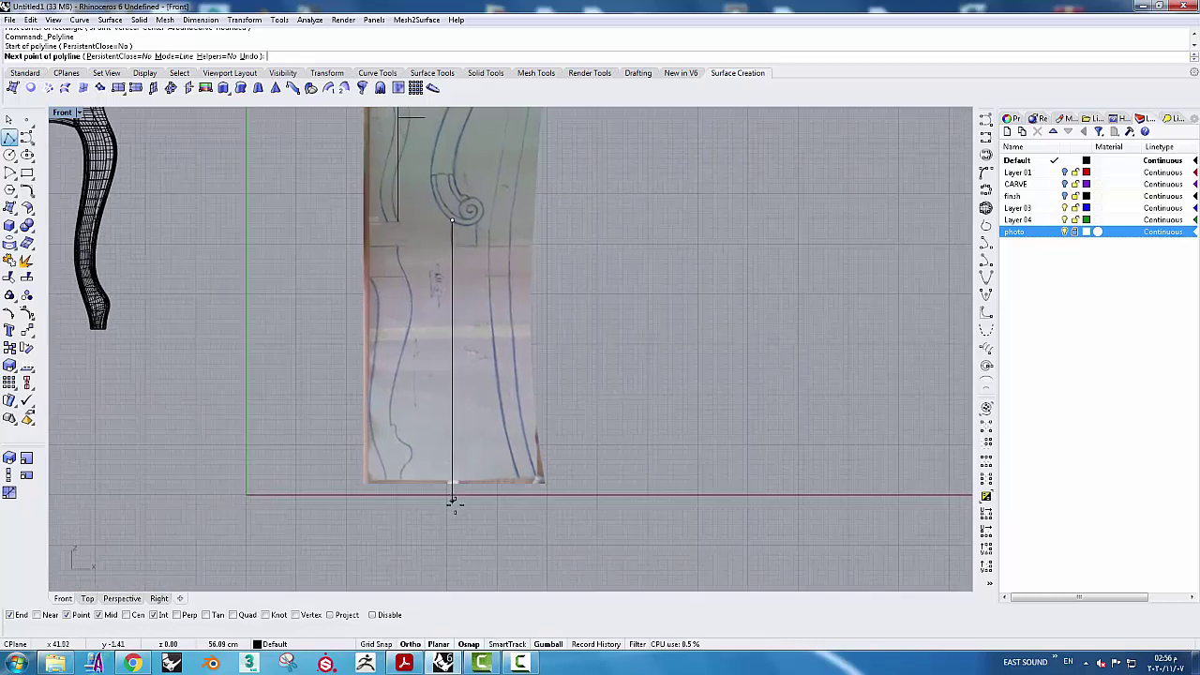
{"action": "left_click", "coordinate": [453, 502]}
{"action": "key", "text": "Return"}
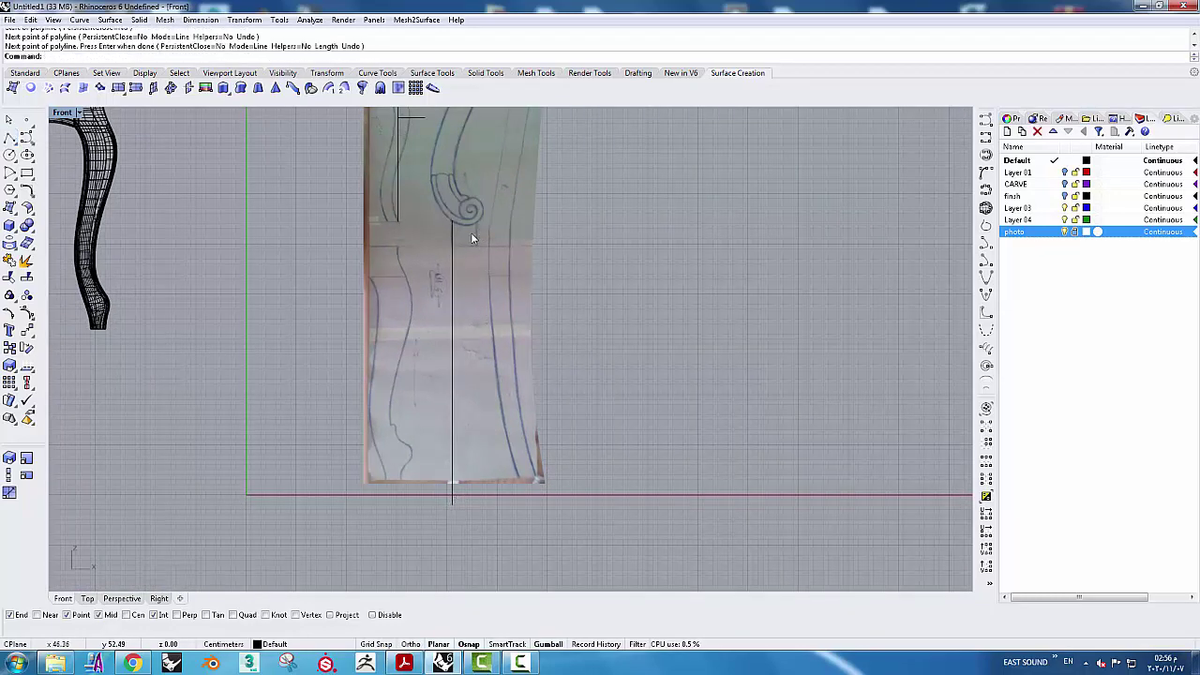
Measure the leg's width with a linear dimension from the line to the leg outline
{"action": "left_click", "coordinate": [453, 269]}
{"action": "scroll", "coordinate": [469, 267], "scroll_direction": "up", "scroll_amount": 2}
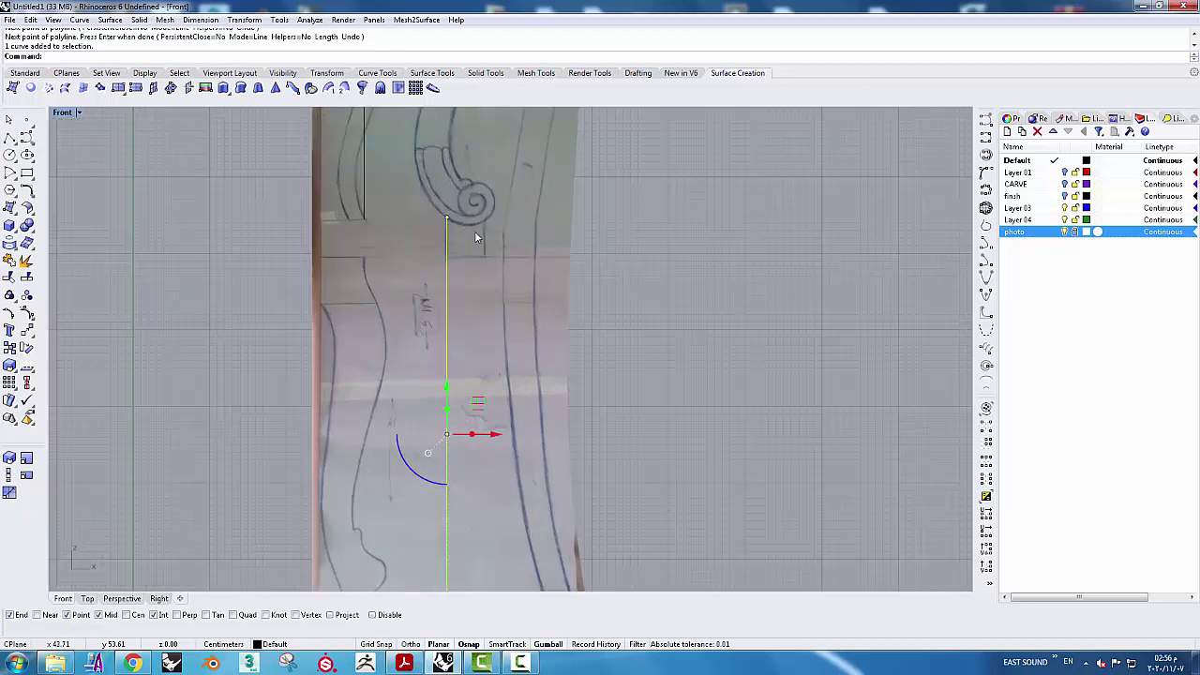
{"action": "scroll", "coordinate": [478, 269], "scroll_direction": "up", "scroll_amount": 2}
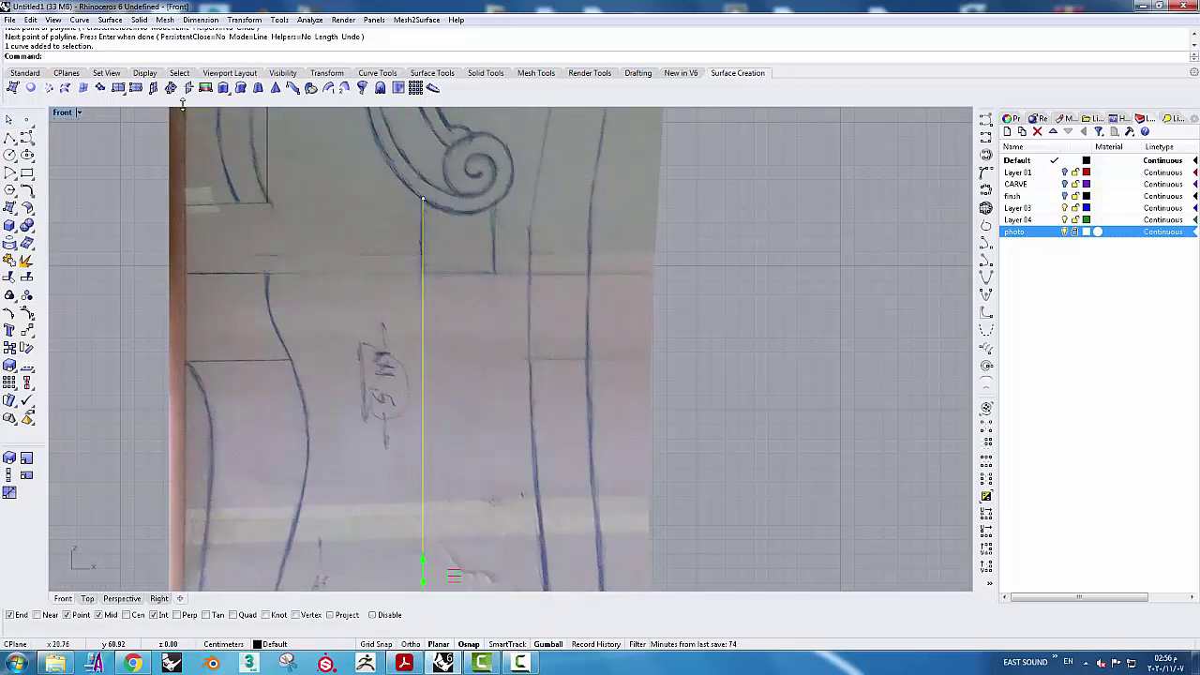
{"action": "left_click", "coordinate": [25, 72]}
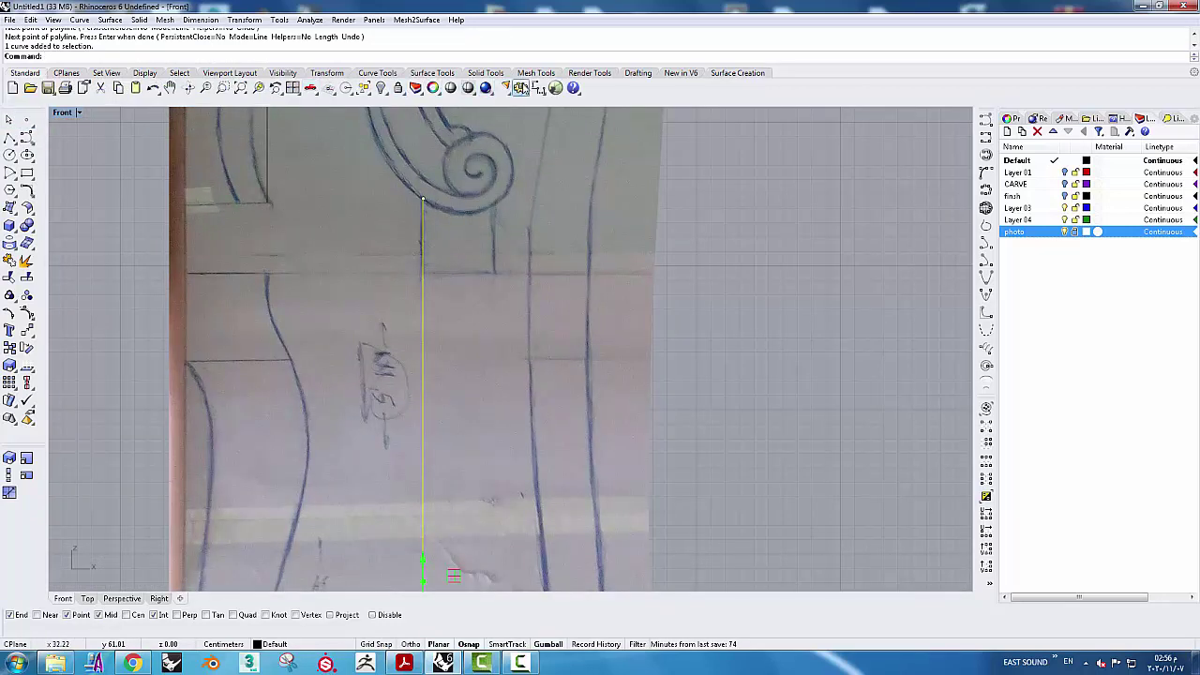
{"action": "left_click", "coordinate": [541, 90]}
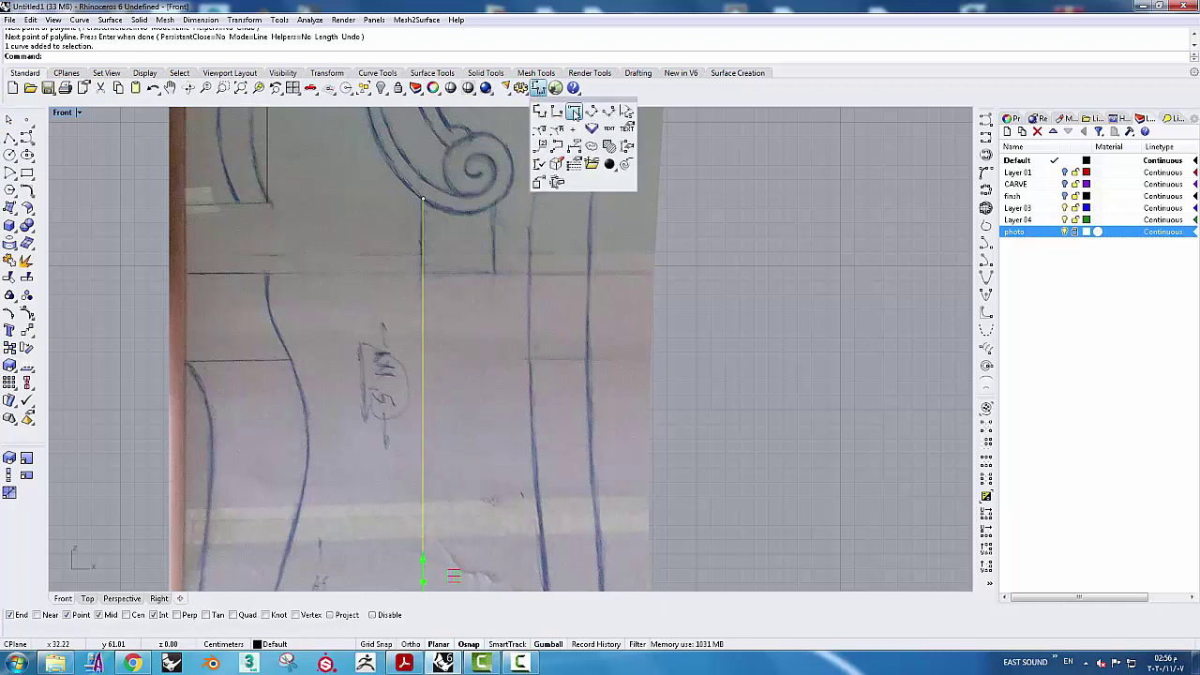
{"action": "left_click", "coordinate": [539, 111]}
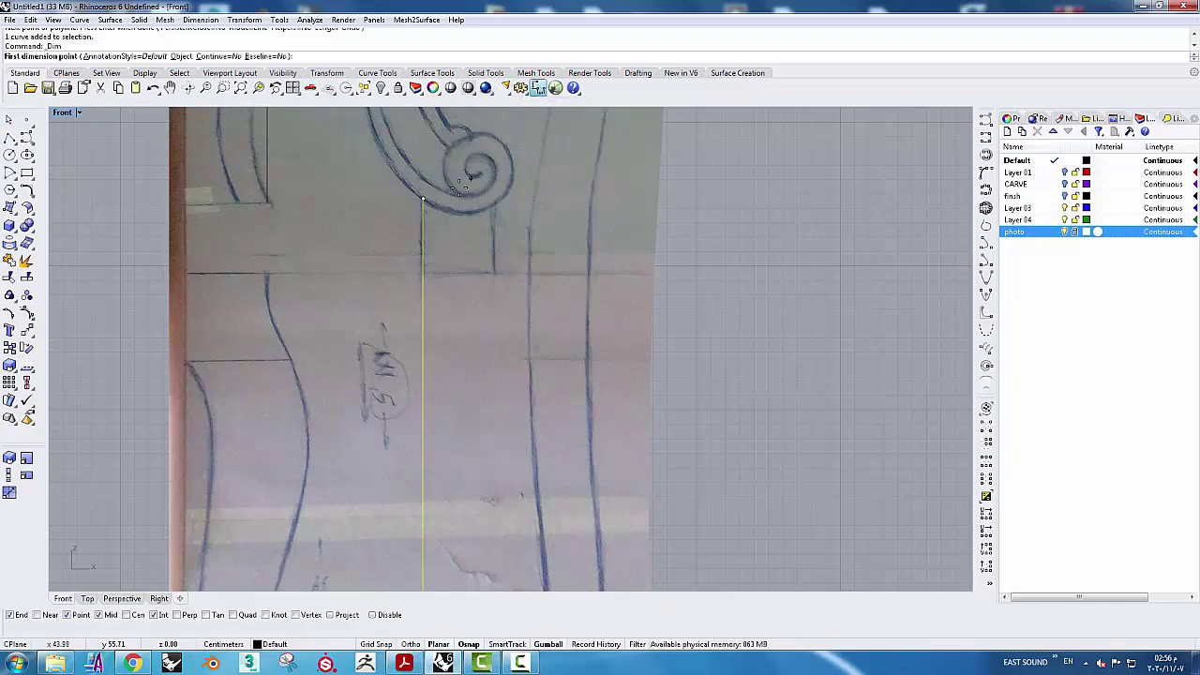
{"action": "left_click", "coordinate": [423, 265]}
{"action": "scroll", "coordinate": [494, 264], "scroll_direction": "up", "scroll_amount": 3}
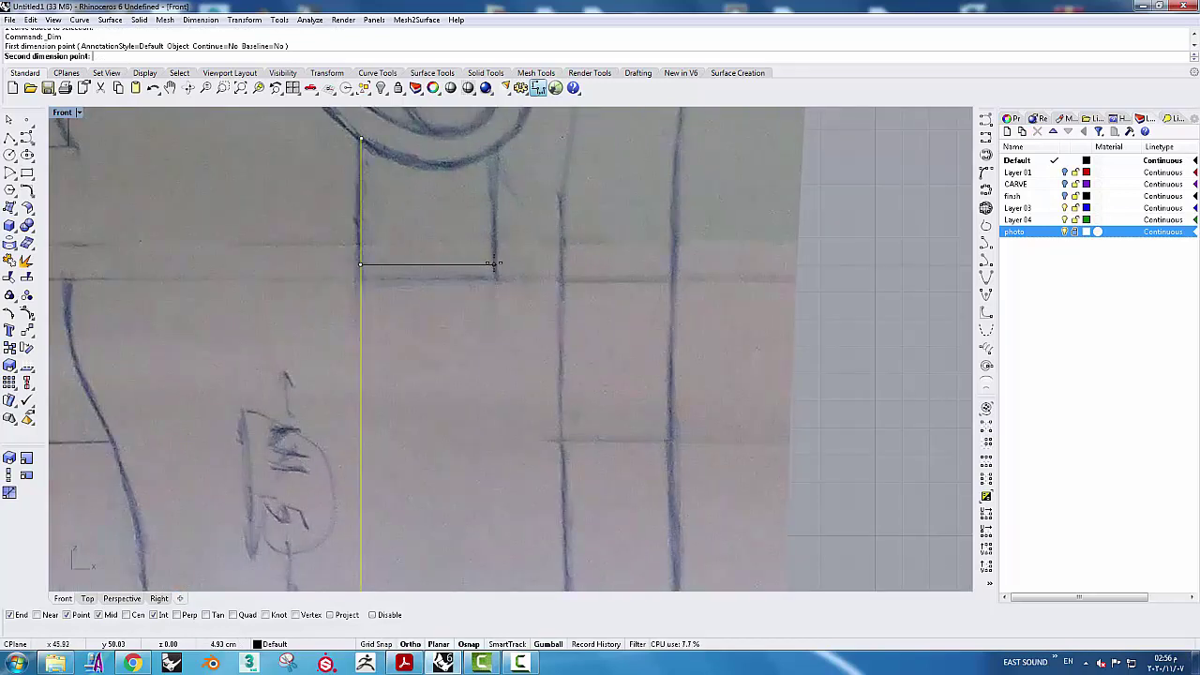
{"action": "left_click", "coordinate": [494, 263]}
{"action": "key", "text": "Escape"}
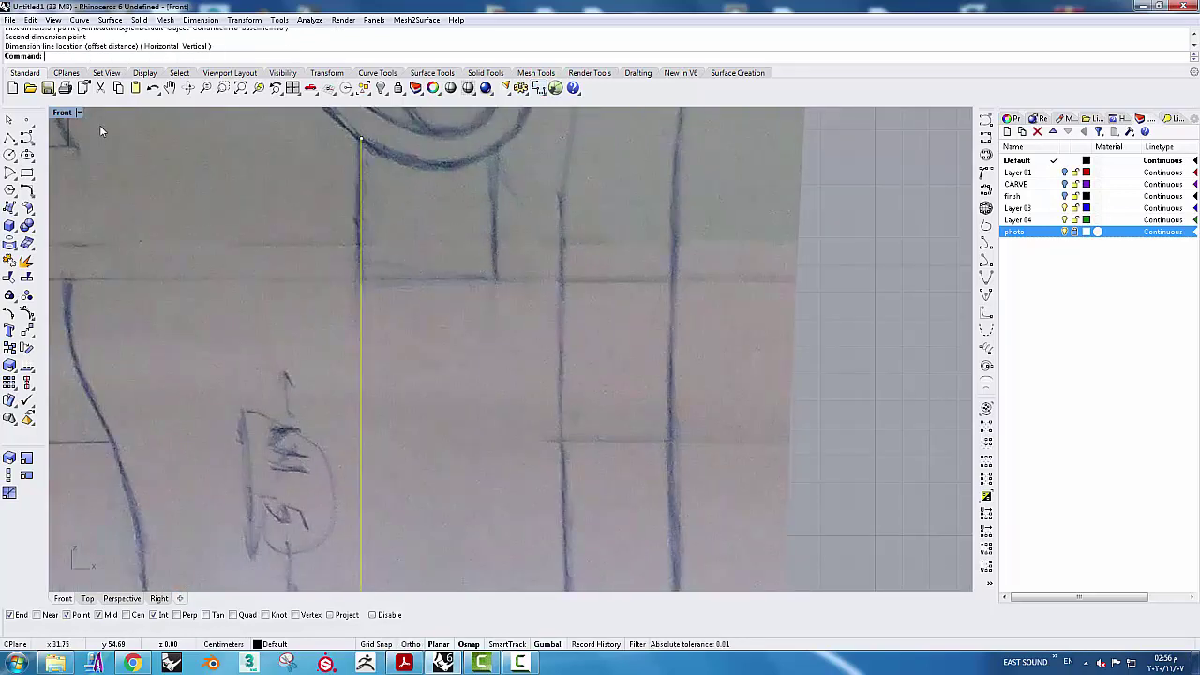
Offset the vertical line by 5 and raise both lines' bottom ends to the photo's edge
{"action": "left_click", "coordinate": [79, 20]}
{"action": "mouse_move", "coordinate": [97, 343]}
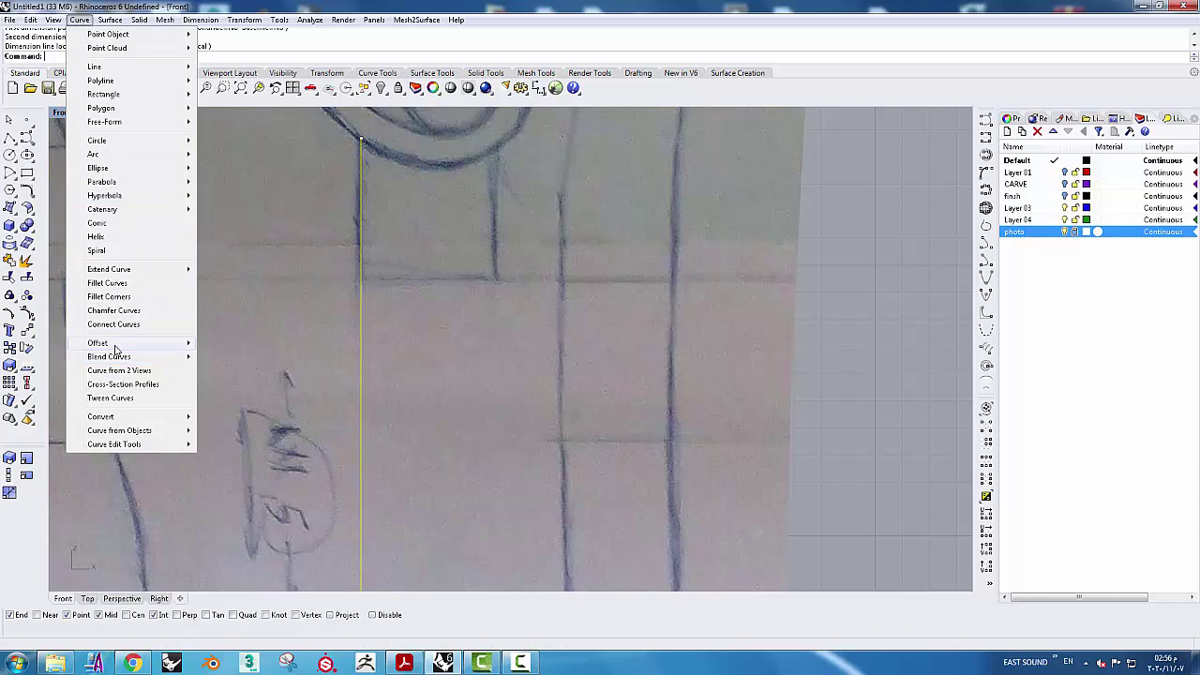
{"action": "left_click", "coordinate": [236, 343]}
{"action": "type", "text": "5"}
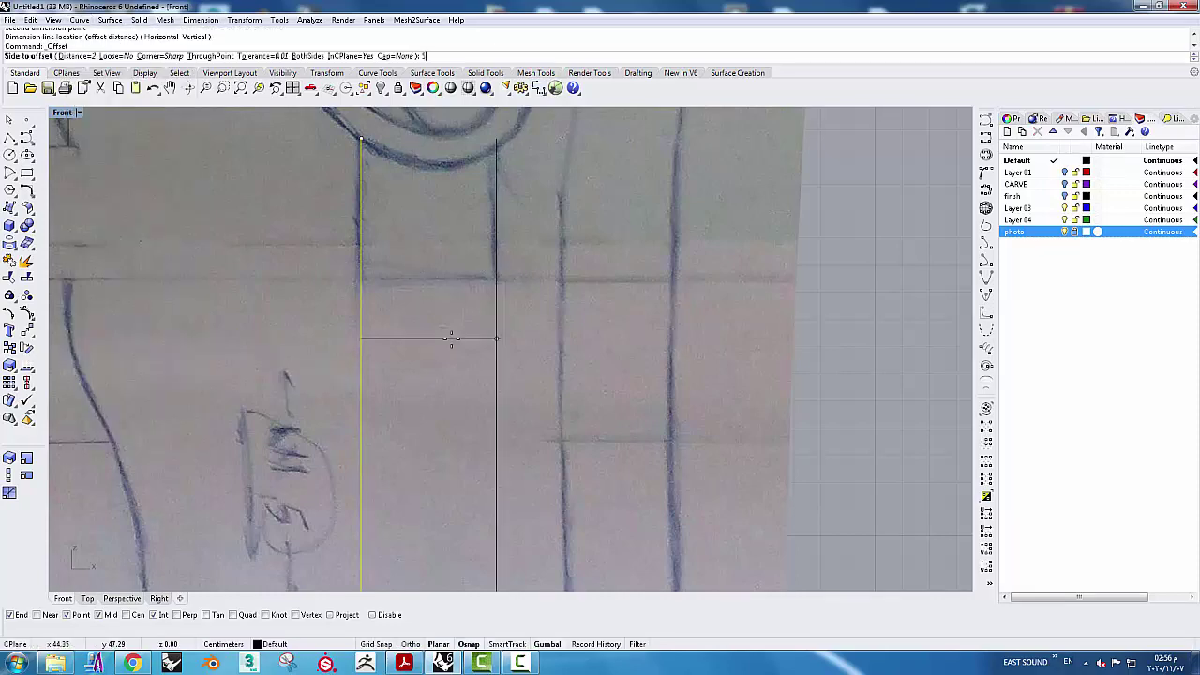
{"action": "key", "text": "Return"}
{"action": "scroll", "coordinate": [451, 337], "scroll_direction": "down", "scroll_amount": 2}
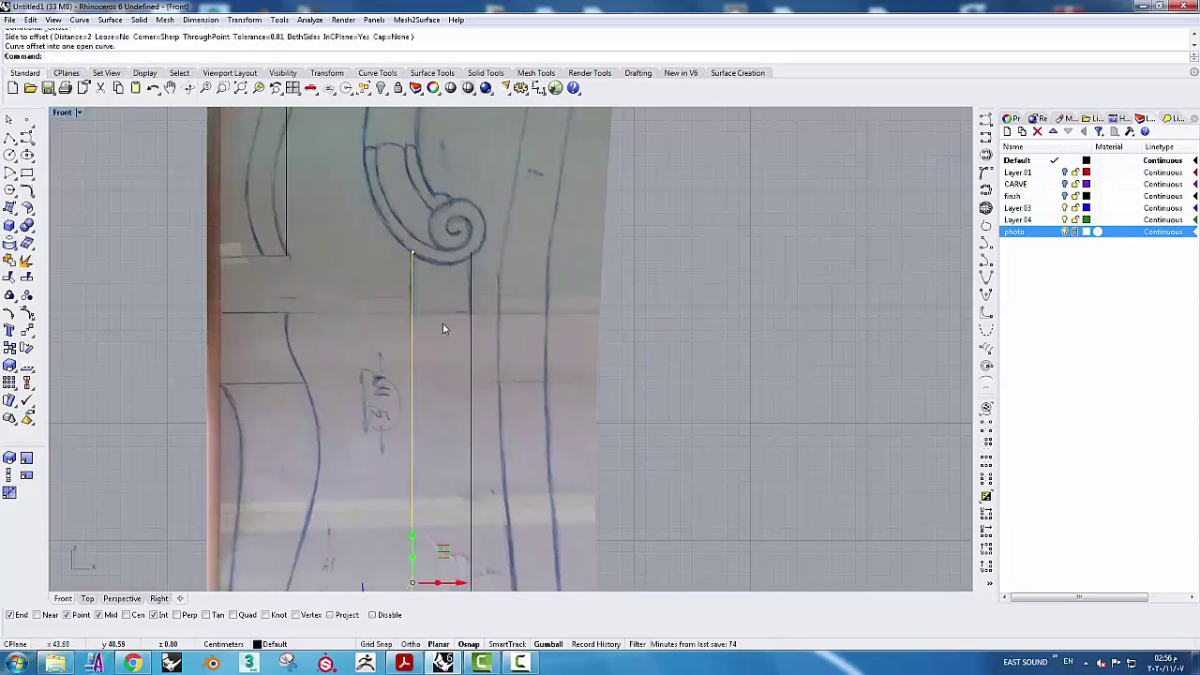
{"action": "scroll", "coordinate": [442, 322], "scroll_direction": "down", "scroll_amount": 2}
{"action": "scroll", "coordinate": [440, 296], "scroll_direction": "down", "scroll_amount": 2}
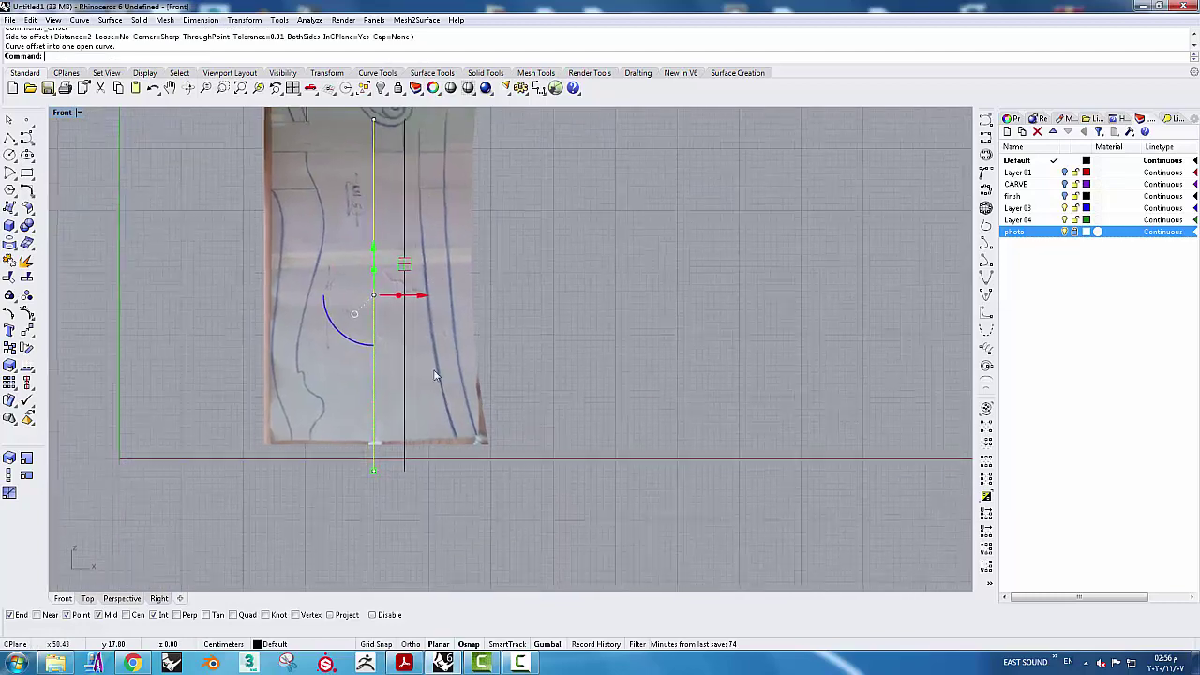
{"action": "left_click", "coordinate": [407, 468], "text": "shift"}
{"action": "mouse_move", "coordinate": [331, 493]}
{"action": "left_mouse_down"}
{"action": "mouse_move", "coordinate": [445, 465]}
{"action": "mouse_move", "coordinate": [392, 414]}
{"action": "mouse_move", "coordinate": [394, 392]}
{"action": "left_mouse_up"}
Close the bottom with a straight line and join it to the two vertical lines
{"action": "scroll", "coordinate": [401, 448], "scroll_direction": "up", "scroll_amount": 3}
{"action": "scroll", "coordinate": [401, 448], "scroll_direction": "up", "scroll_amount": 1}
{"action": "left_click", "coordinate": [9, 138]}
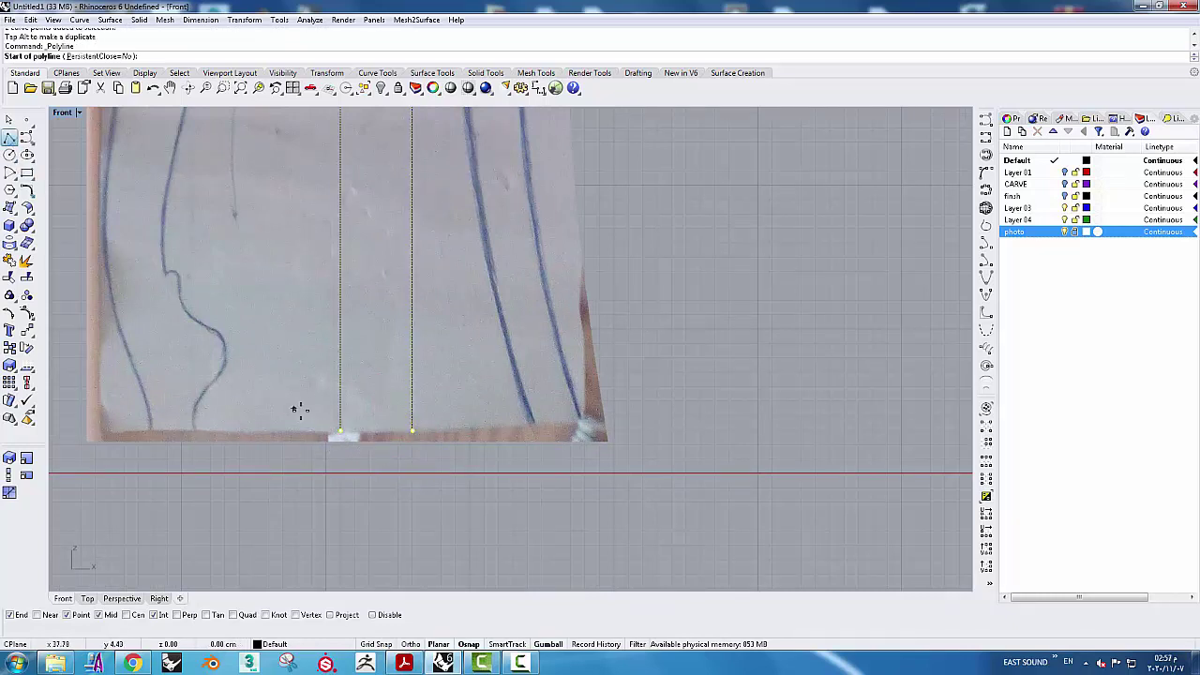
{"action": "left_click", "coordinate": [340, 432]}
{"action": "left_click", "coordinate": [411, 432]}
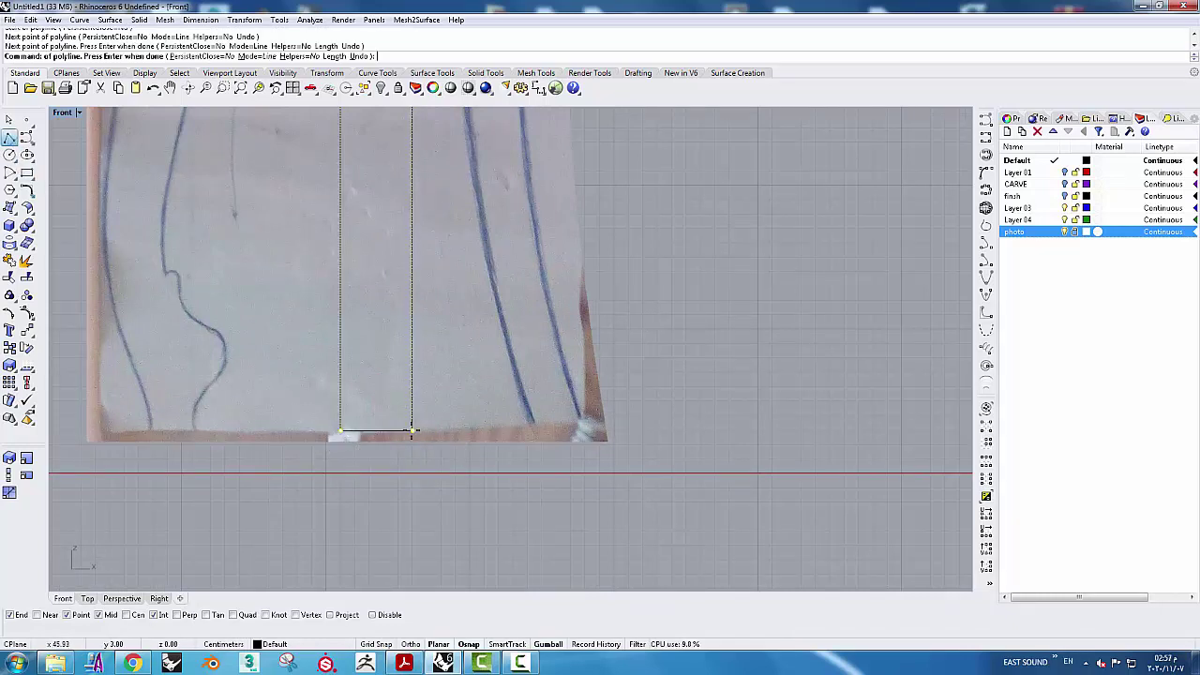
{"action": "key", "text": "Return"}
{"action": "right_click_drag", "start_coordinate": [451, 350], "coordinate": [437, 438]}
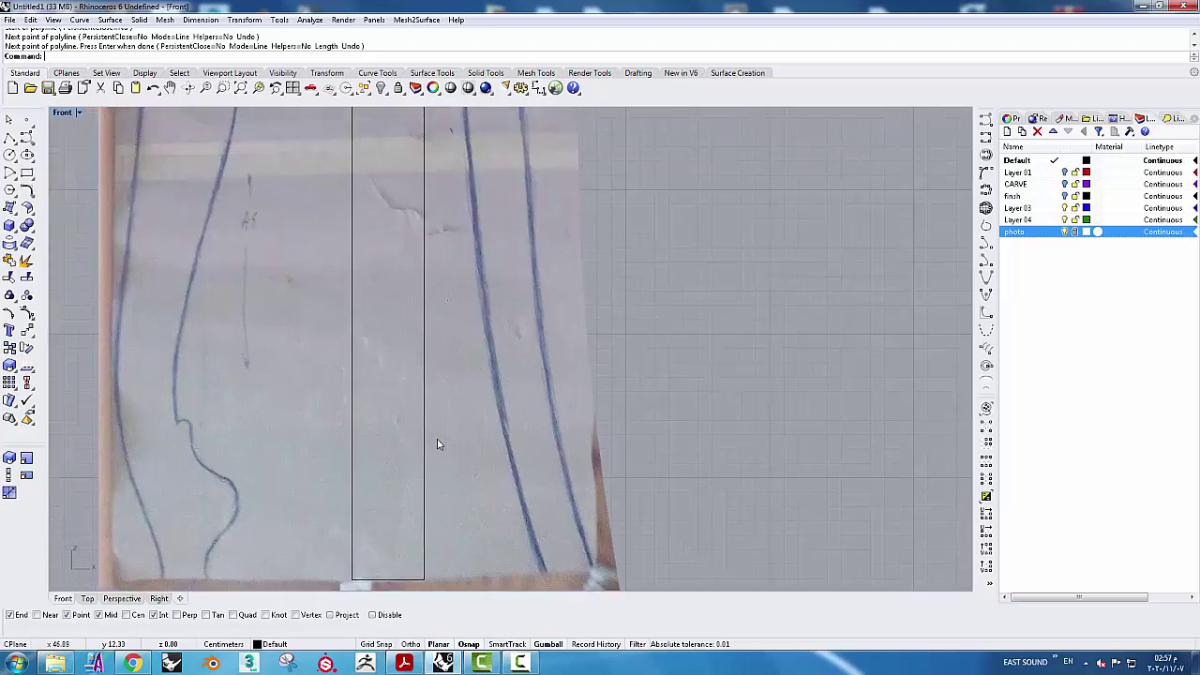
{"action": "scroll", "coordinate": [450, 419], "scroll_direction": "down", "scroll_amount": 3}
{"action": "left_click_drag", "start_coordinate": [376, 523], "coordinate": [376, 522]}
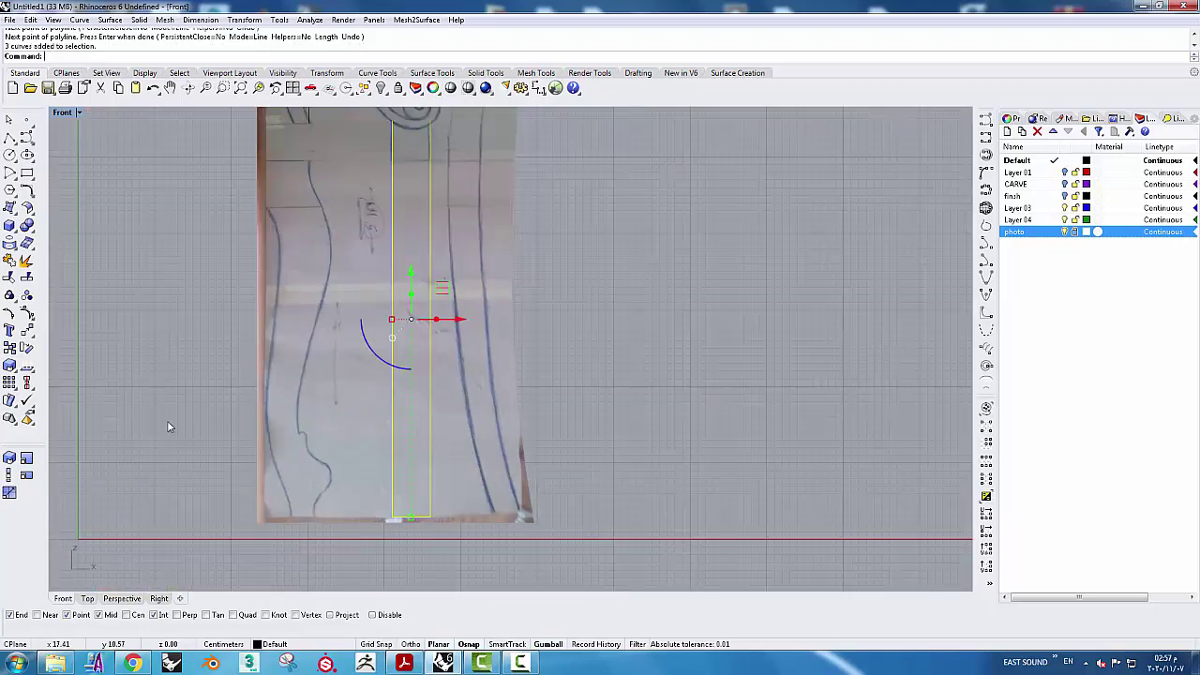
{"action": "key", "text": "ctrl+j"}
Draw an interpolated curve under the scroll between the two lines' top ends
{"action": "right_click_drag", "start_coordinate": [394, 131], "coordinate": [394, 224]}
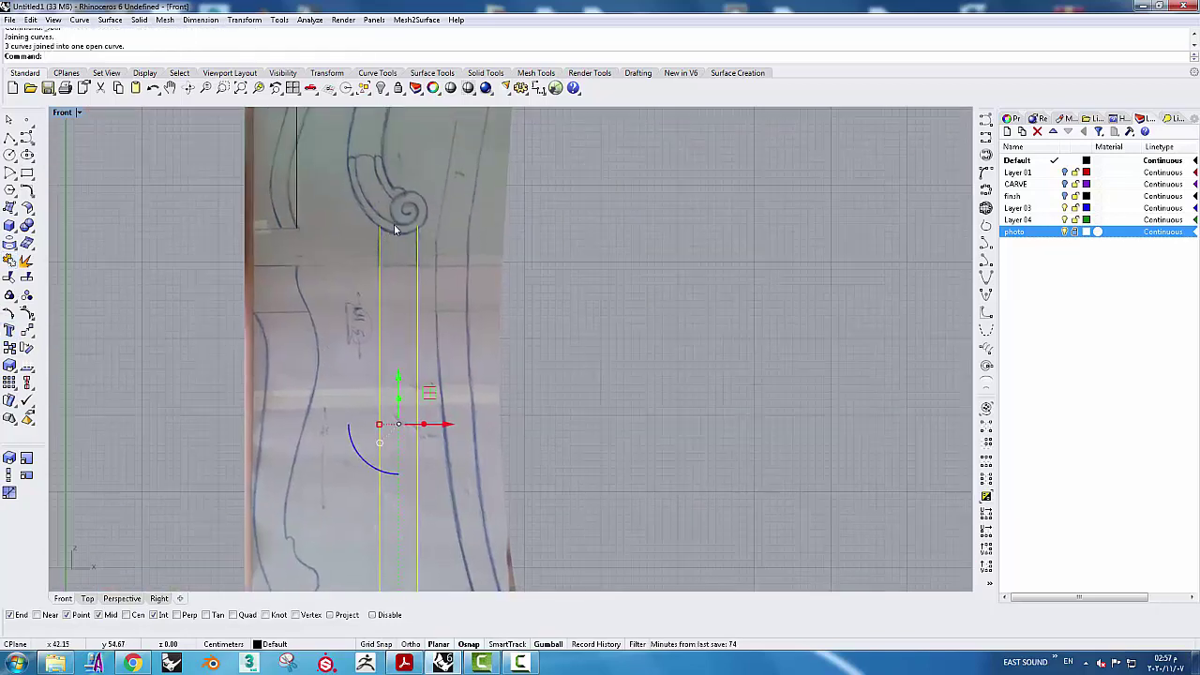
{"action": "scroll", "coordinate": [416, 231], "scroll_direction": "up", "scroll_amount": 5}
{"action": "left_click", "coordinate": [987, 138]}
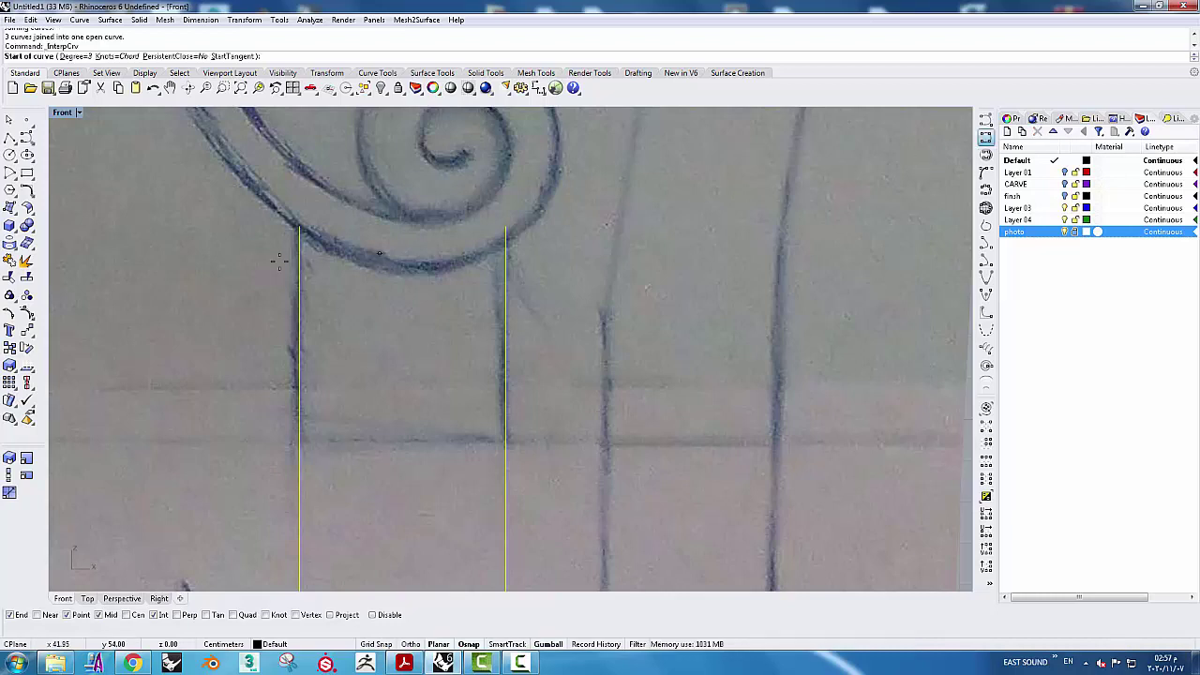
{"action": "left_click", "coordinate": [300, 228]}
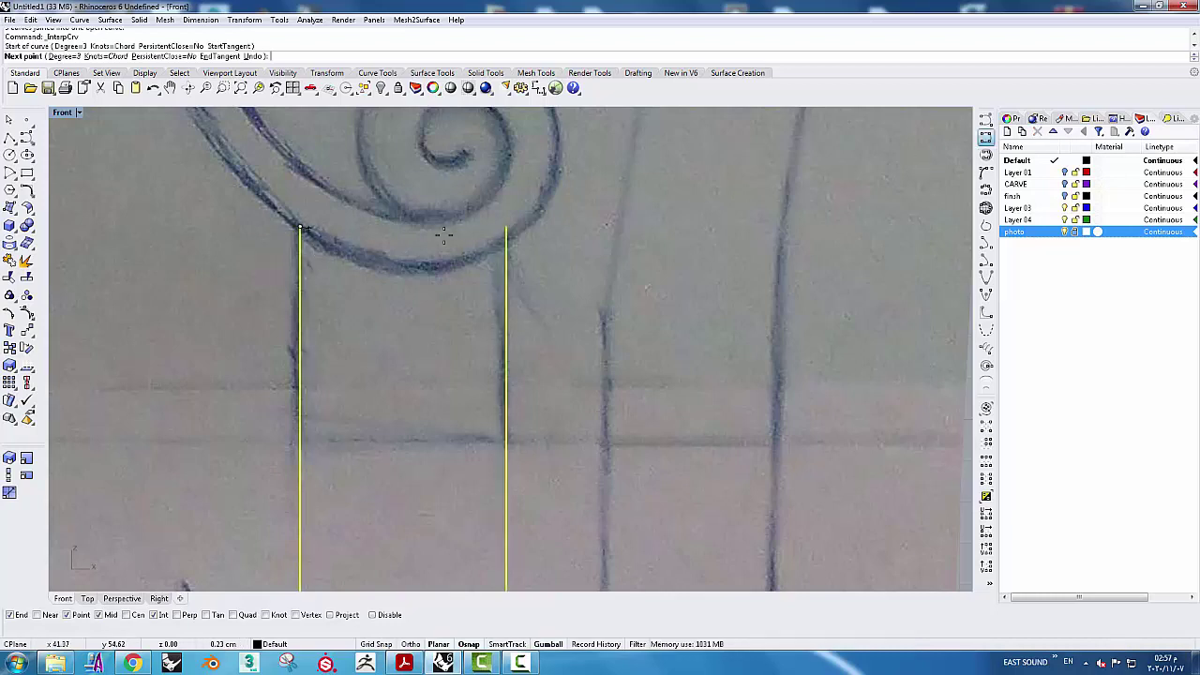
{"action": "left_click", "coordinate": [506, 228]}
{"action": "key", "text": "Return"}
Join the leg outline and its top curve into one closed outline
{"action": "mouse_move", "coordinate": [444, 266]}
{"action": "right_mouse_down"}
{"action": "mouse_move", "coordinate": [460, 372]}
{"action": "mouse_move", "coordinate": [516, 378]}
{"action": "right_mouse_up"}
{"action": "scroll", "coordinate": [446, 342], "scroll_direction": "down", "scroll_amount": 2}
{"action": "scroll", "coordinate": [491, 412], "scroll_direction": "down", "scroll_amount": 2}
{"action": "scroll", "coordinate": [498, 356], "scroll_direction": "down", "scroll_amount": 2}
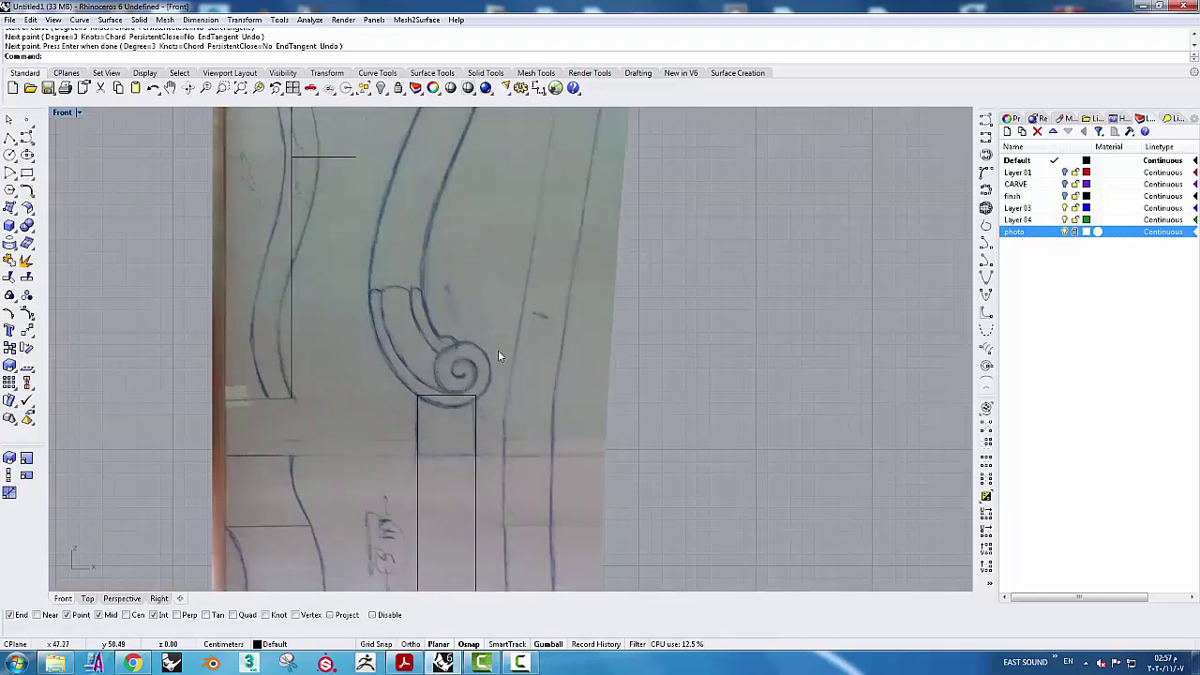
{"action": "scroll", "coordinate": [478, 400], "scroll_direction": "up", "scroll_amount": 2}
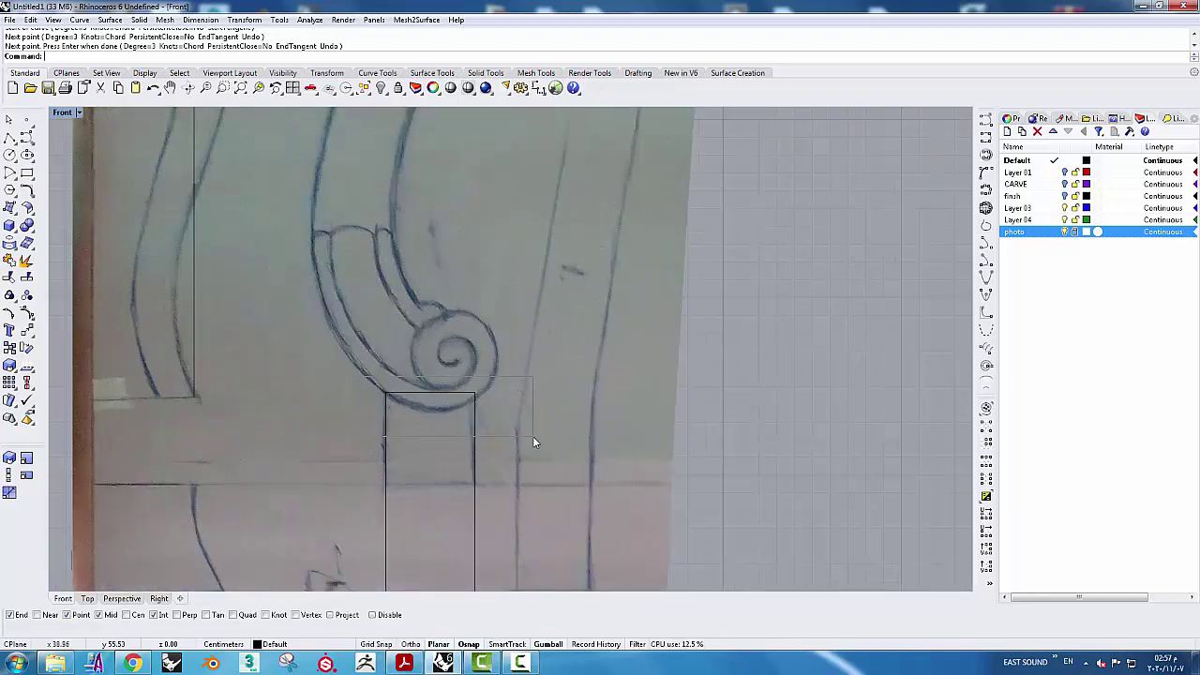
{"action": "mouse_move", "coordinate": [533, 436]}
{"action": "left_mouse_down"}
{"action": "mouse_move", "coordinate": [517, 387]}
{"action": "mouse_move", "coordinate": [318, 447]}
{"action": "left_mouse_up"}
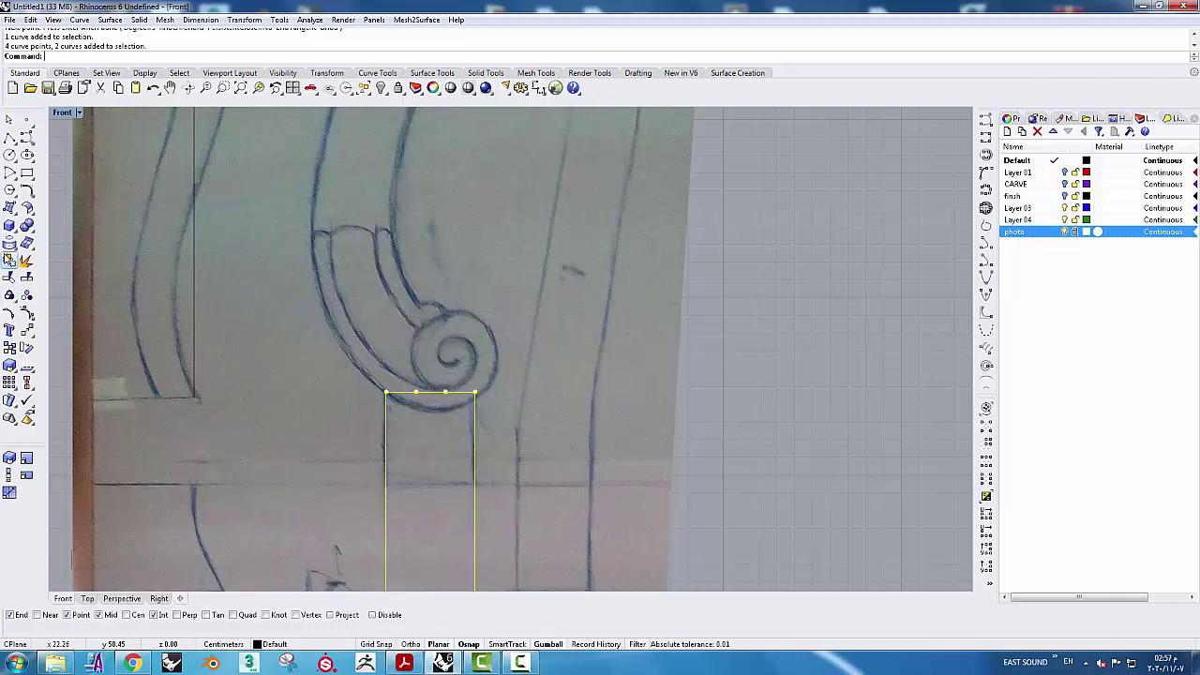
{"action": "left_click", "coordinate": [10, 260]}
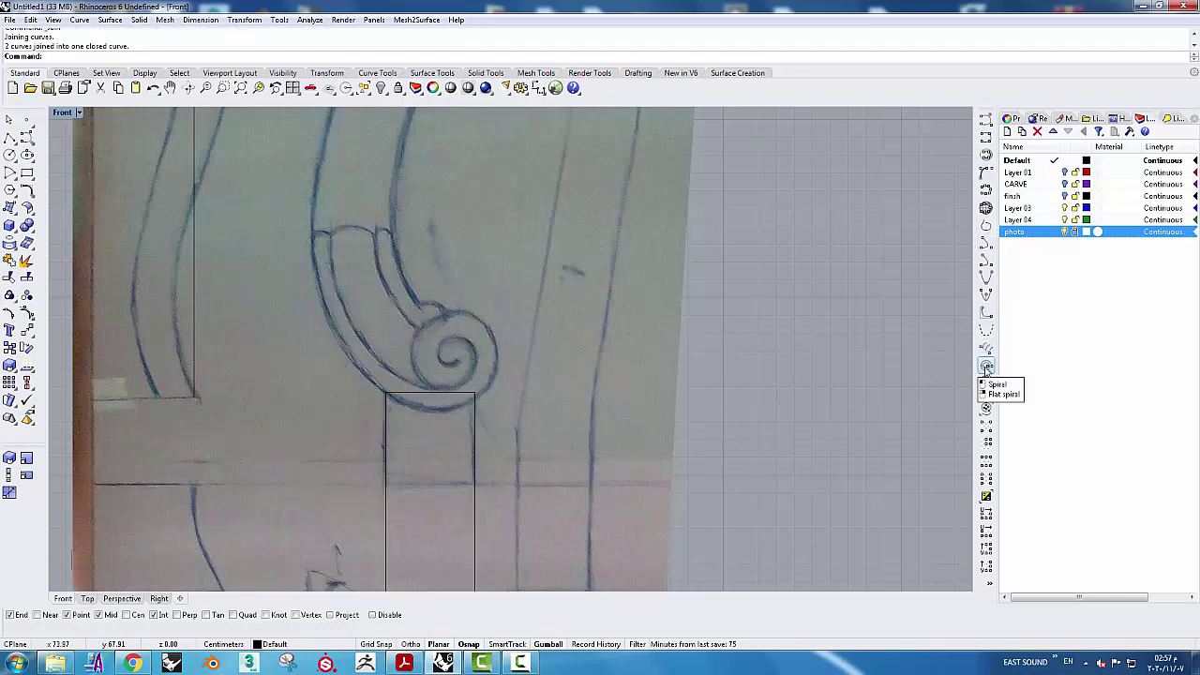
Draw a flat spiral centred on the scroll's eye, radii fitted to the outer and inner coil
{"action": "left_click", "coordinate": [986, 367]}
{"action": "scroll", "coordinate": [446, 357], "scroll_direction": "up", "scroll_amount": 3}
{"action": "scroll", "coordinate": [446, 357], "scroll_direction": "up", "scroll_amount": 3}
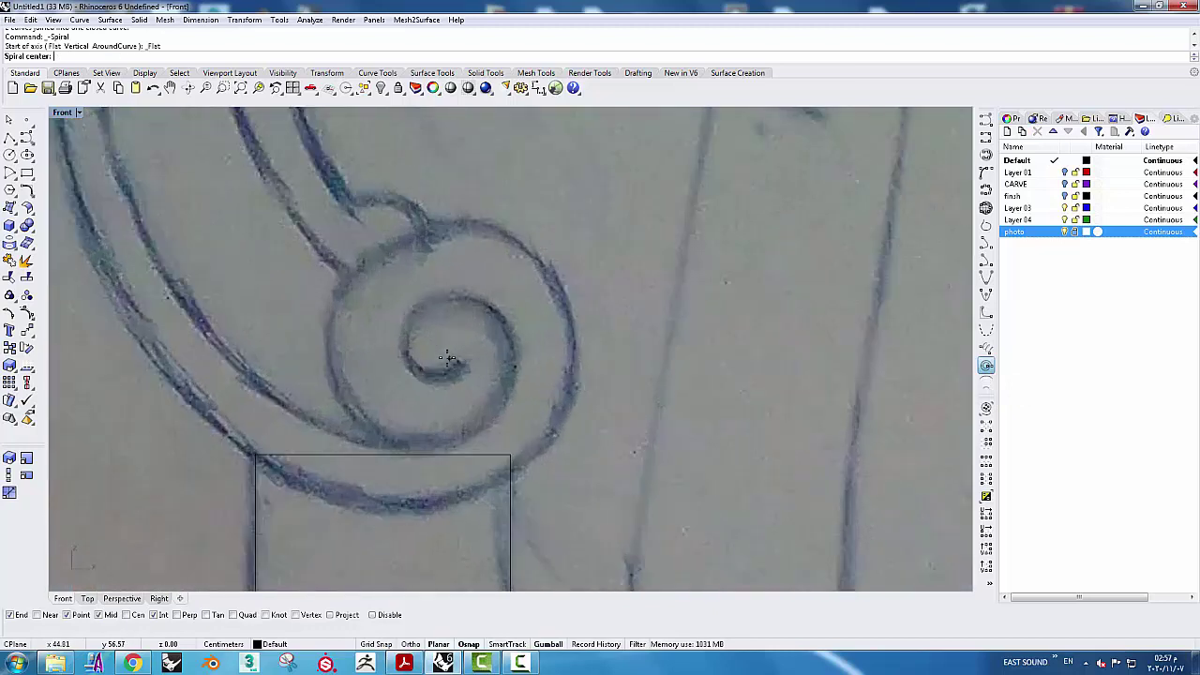
{"action": "left_click", "coordinate": [438, 350]}
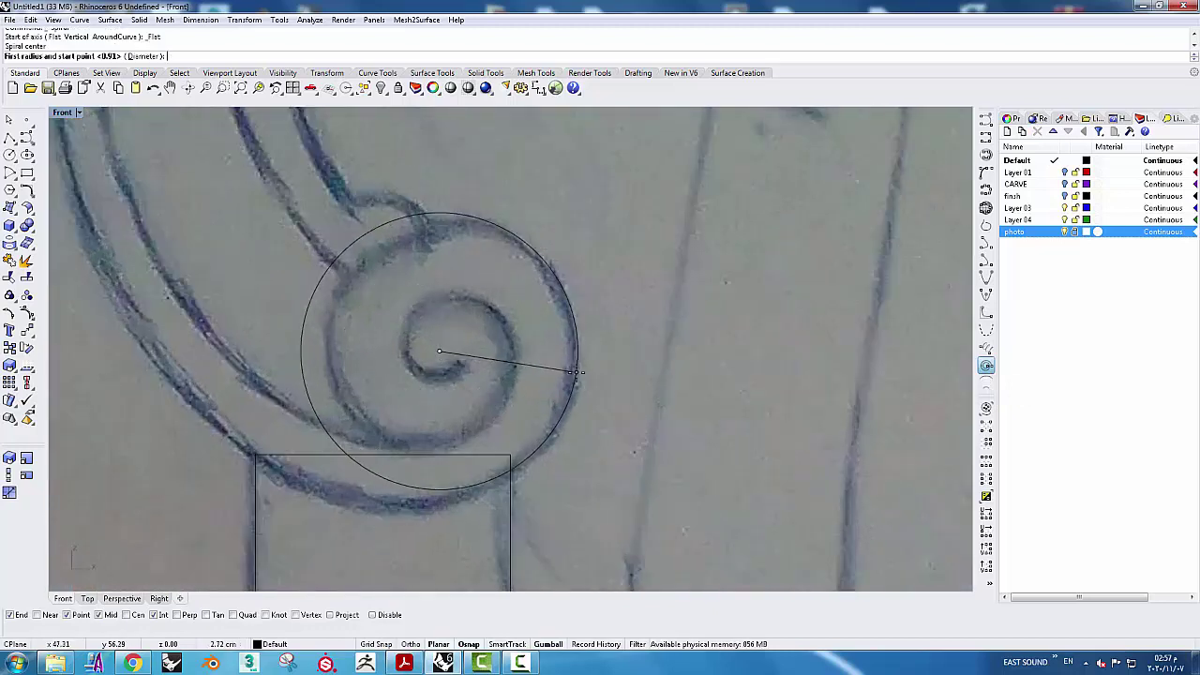
{"action": "left_click", "coordinate": [562, 379]}
{"action": "left_click", "coordinate": [476, 351]}
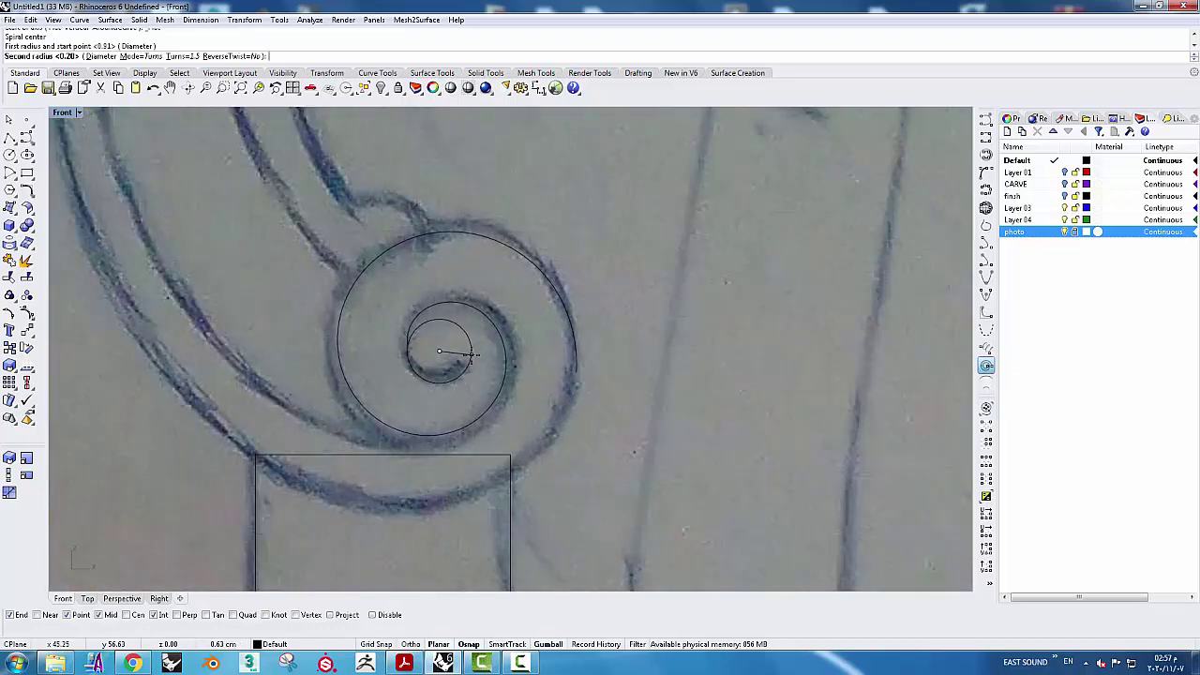
{"action": "left_click", "coordinate": [575, 344]}
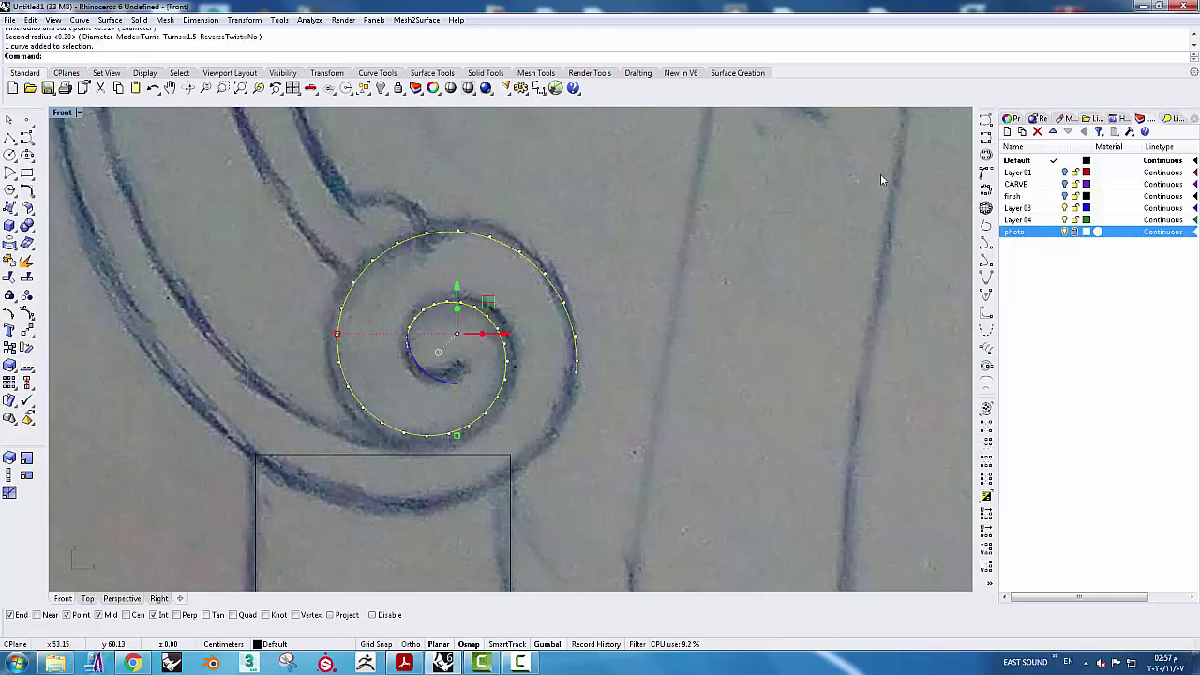
Start an interpolated curve on the spiral's inner turn to trace the scroll's inner end
{"action": "left_click", "coordinate": [986, 137]}
{"action": "scroll", "coordinate": [413, 324], "scroll_direction": "up", "scroll_amount": 3}
{"action": "scroll", "coordinate": [422, 321], "scroll_direction": "up", "scroll_amount": 2}
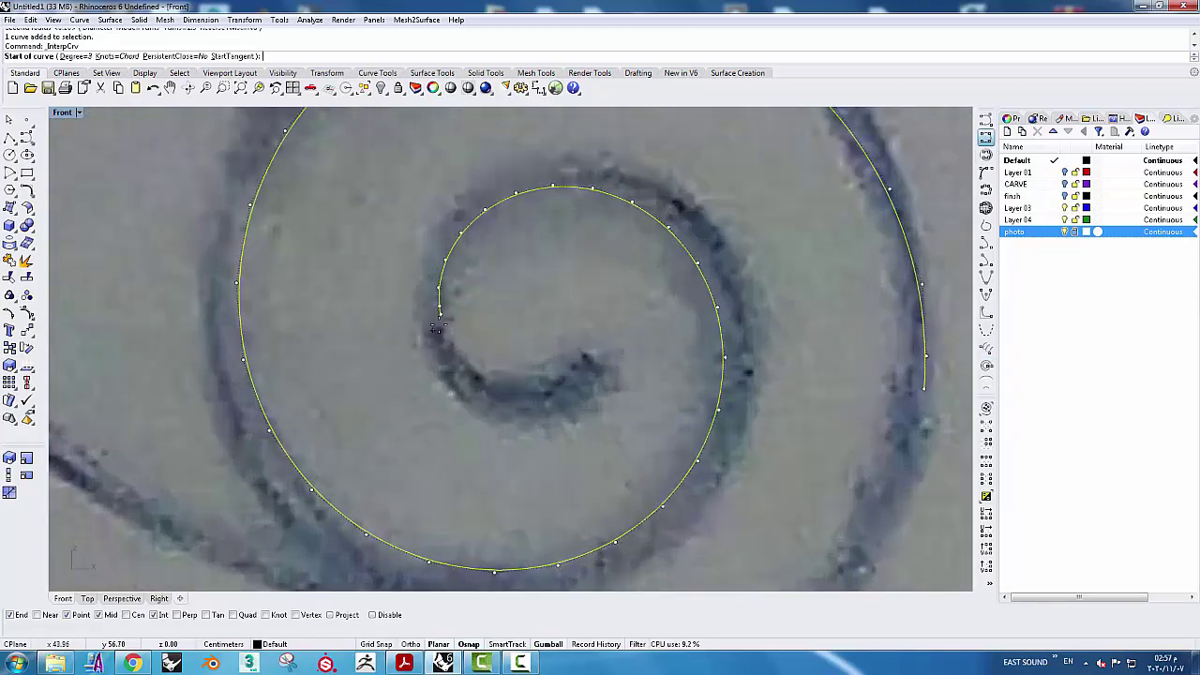
{"action": "left_click", "coordinate": [441, 318]}
{"action": "scroll", "coordinate": [441, 318], "scroll_direction": "up", "scroll_amount": 2}
Finish the first curve along the inner coil's edge out to the scroll's tip
{"action": "left_click", "coordinate": [456, 347]}
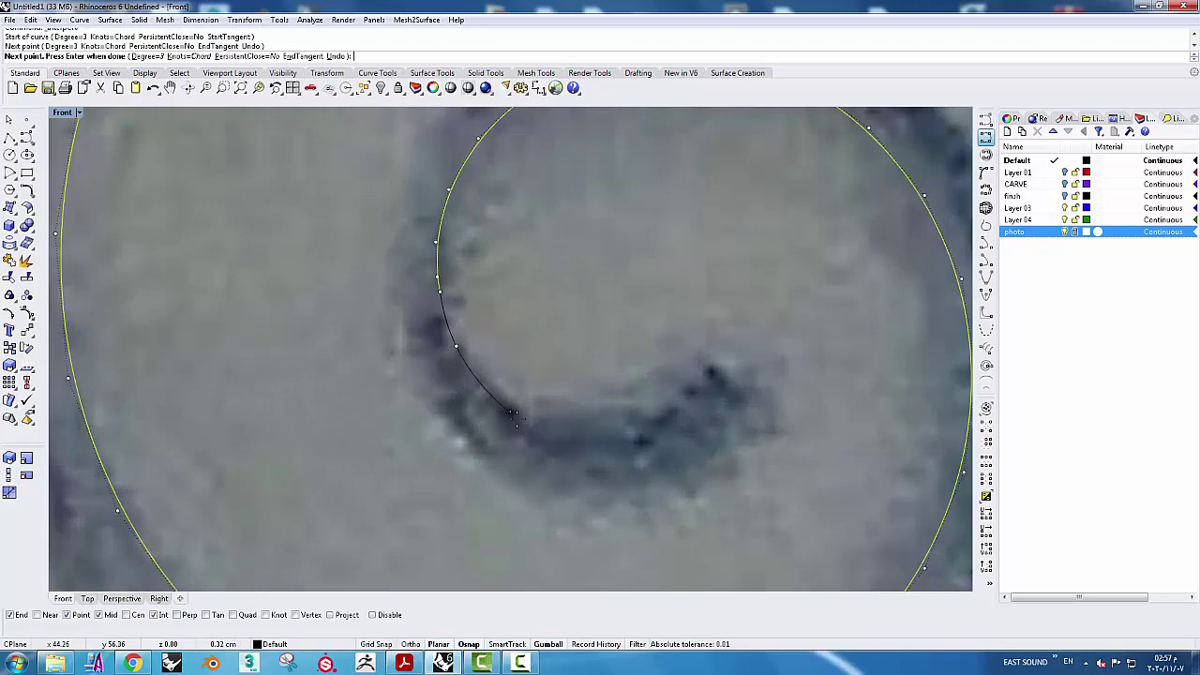
{"action": "left_click", "coordinate": [525, 423]}
{"action": "left_click", "coordinate": [613, 443]}
{"action": "left_click", "coordinate": [679, 436]}
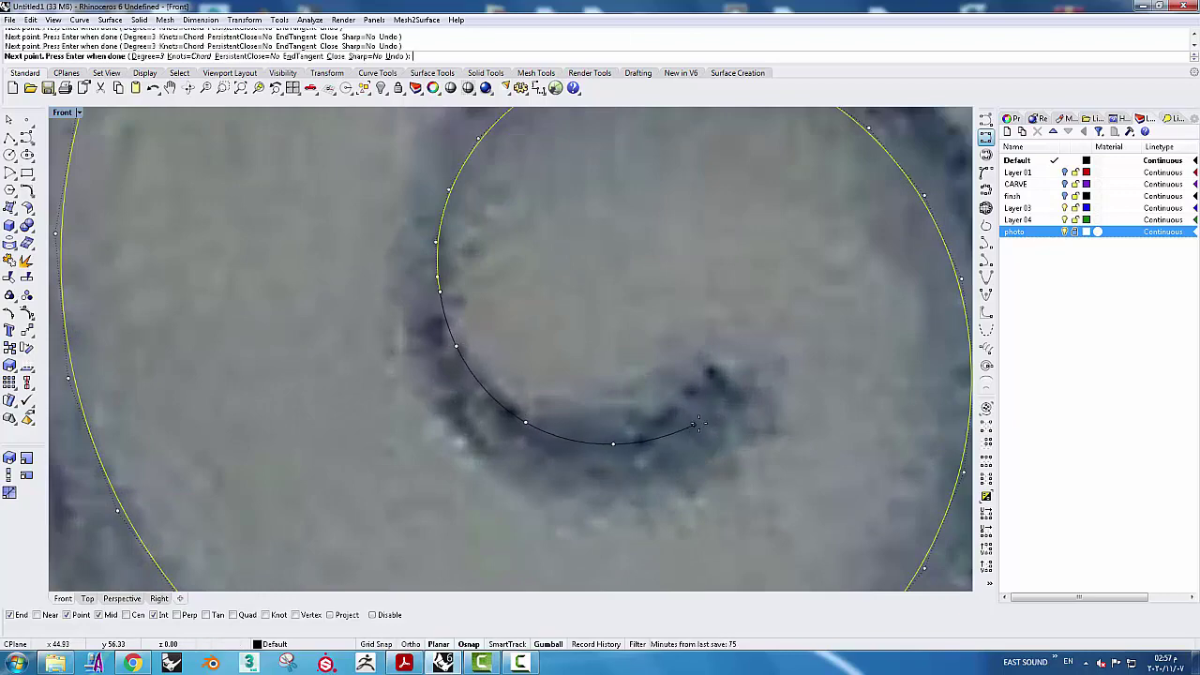
{"action": "key", "text": "Return"}
{"action": "scroll", "coordinate": [536, 305], "scroll_direction": "down", "scroll_amount": 2}
{"action": "scroll", "coordinate": [536, 306], "scroll_direction": "down", "scroll_amount": 1}
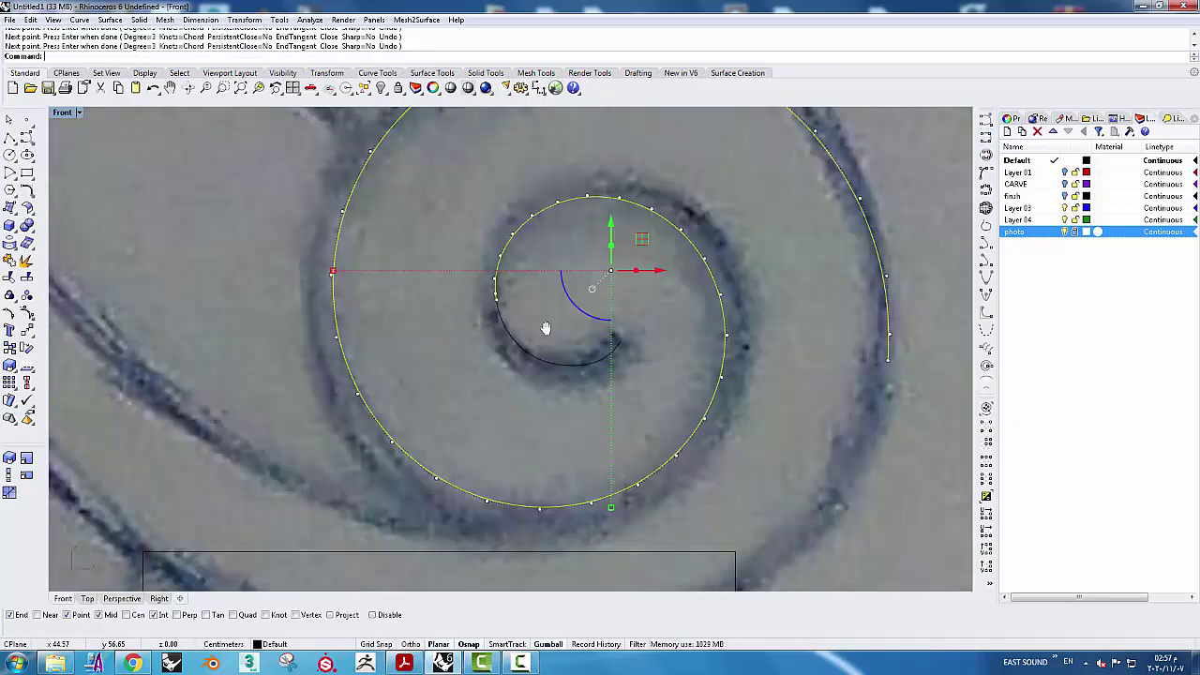
{"action": "scroll", "coordinate": [563, 359], "scroll_direction": "up", "scroll_amount": 2}
Trace a second curve from the tip back around the coil onto the spiral's upper turn
{"action": "key", "text": "Return"}
{"action": "left_click", "coordinate": [537, 354]}
{"action": "scroll", "coordinate": [525, 370], "scroll_direction": "up", "scroll_amount": 1}
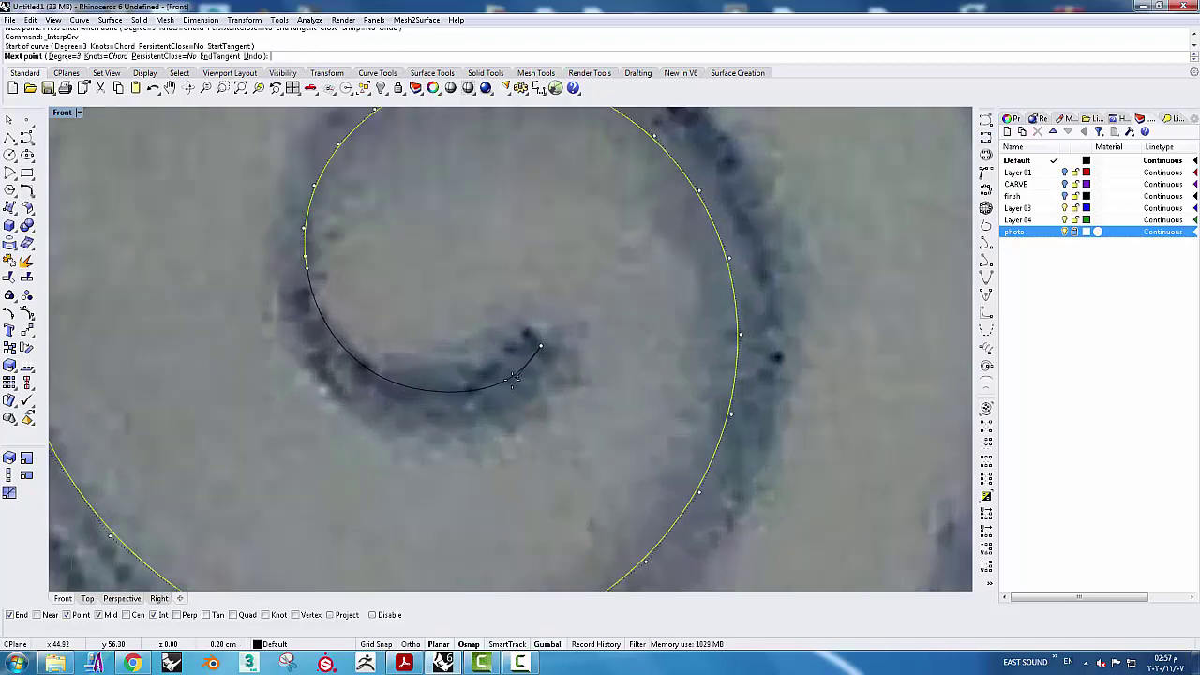
{"action": "left_click", "coordinate": [521, 378]}
{"action": "left_click", "coordinate": [426, 396]}
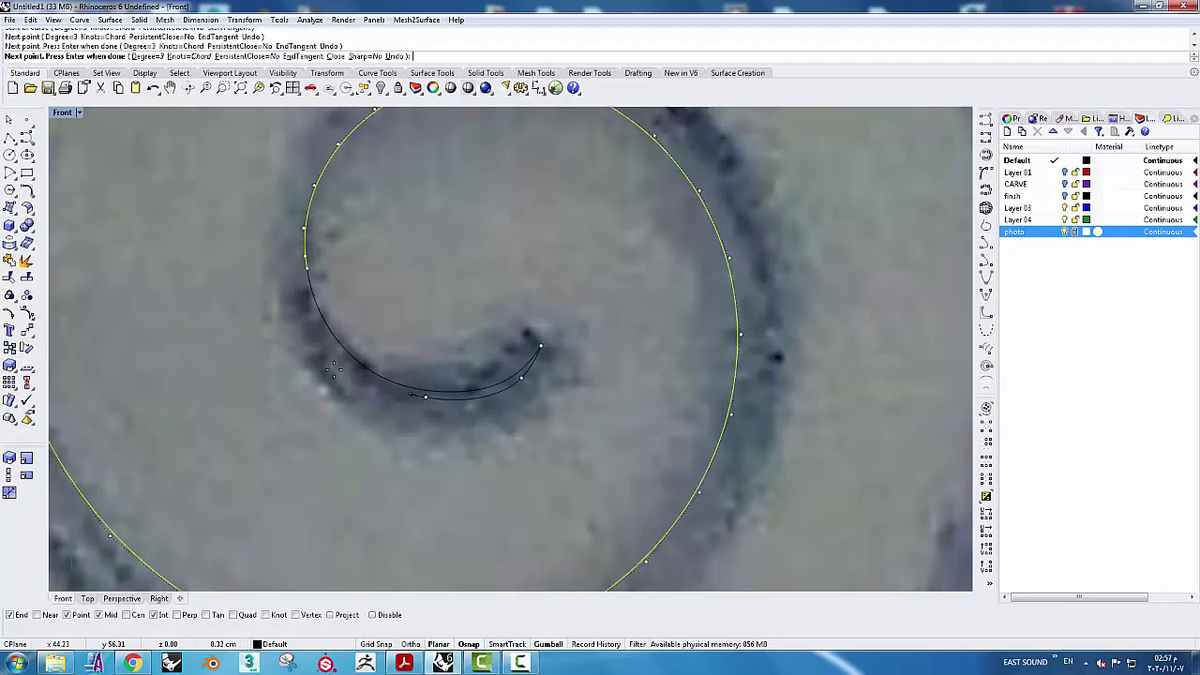
{"action": "left_click", "coordinate": [332, 355]}
{"action": "key", "text": "Up"}
{"action": "key", "text": "Left"}
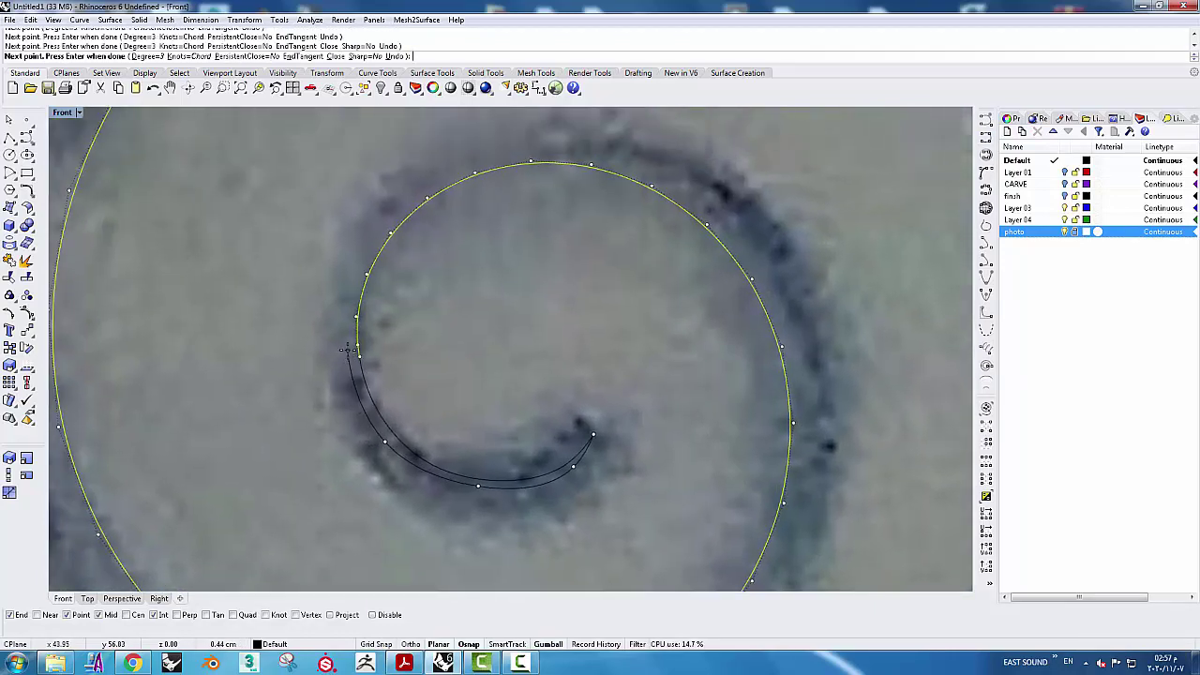
{"action": "left_click", "coordinate": [362, 257]}
{"action": "left_click", "coordinate": [463, 164]}
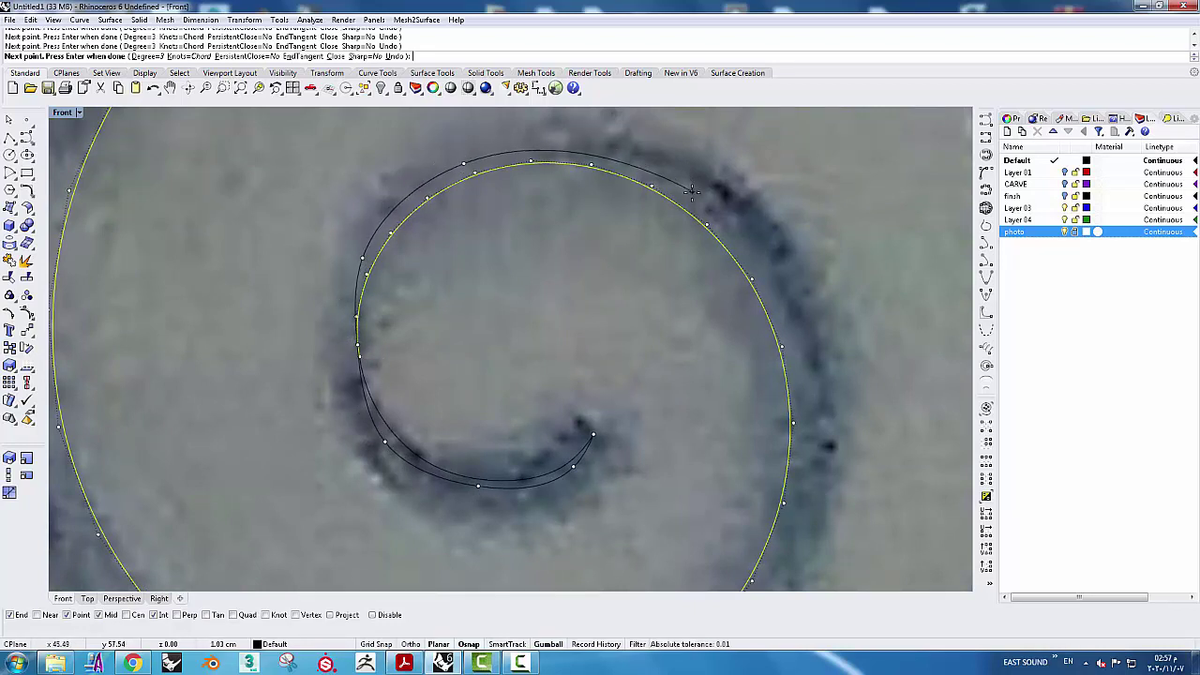
{"action": "scroll", "coordinate": [691, 191], "scroll_direction": "down", "scroll_amount": 2}
{"action": "scroll", "coordinate": [703, 235], "scroll_direction": "up", "scroll_amount": 1}
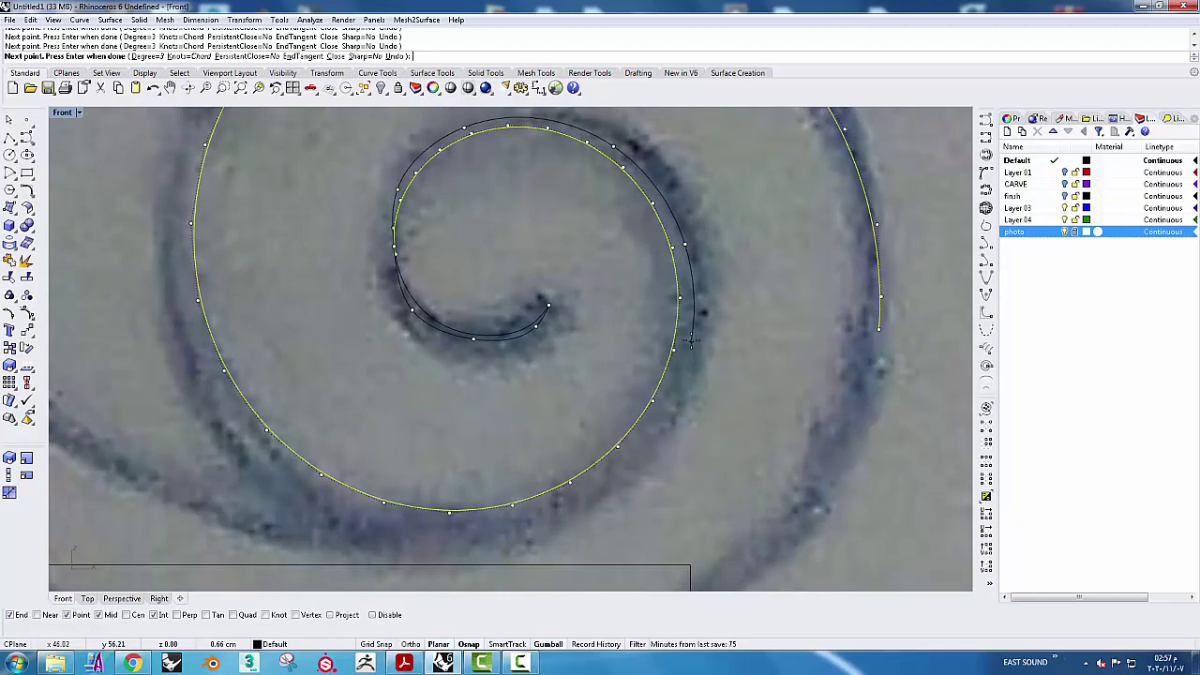
{"action": "key", "text": "Return"}
{"action": "scroll", "coordinate": [471, 343], "scroll_direction": "up", "scroll_amount": 1}
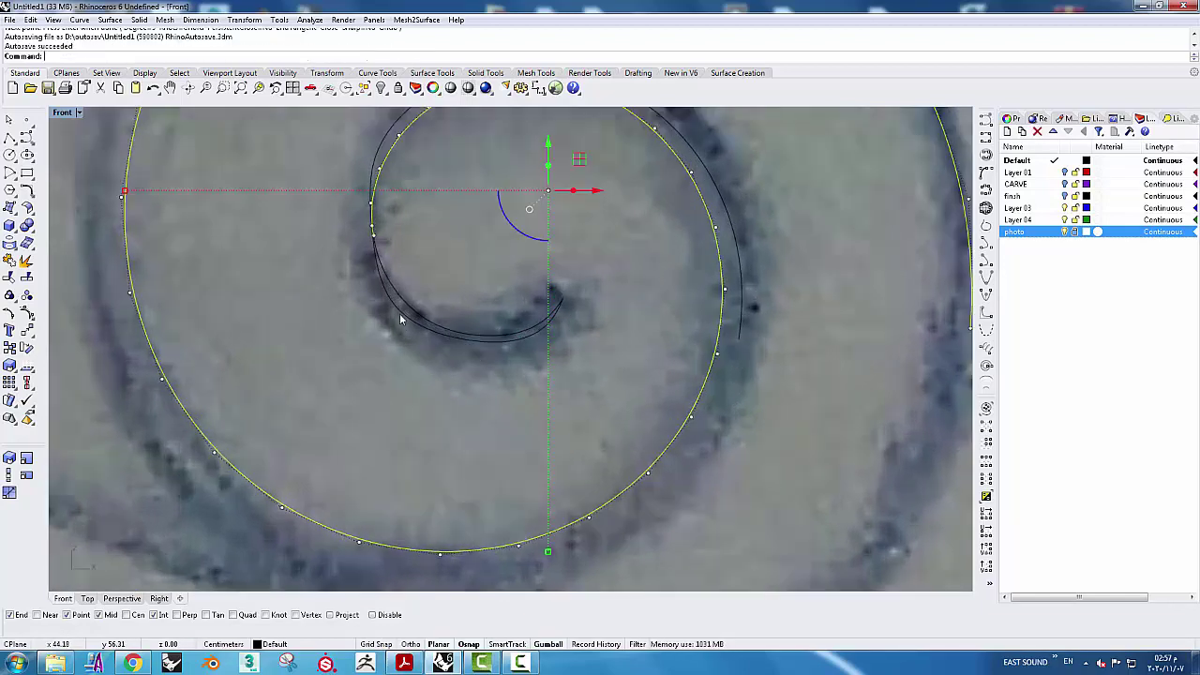
Nudge the inner C-shaped curve's control points left to follow the scroll
{"action": "scroll", "coordinate": [403, 315], "scroll_direction": "up", "scroll_amount": 2}
{"action": "scroll", "coordinate": [410, 321], "scroll_direction": "down", "scroll_amount": 1}
{"action": "left_click", "coordinate": [422, 362]}
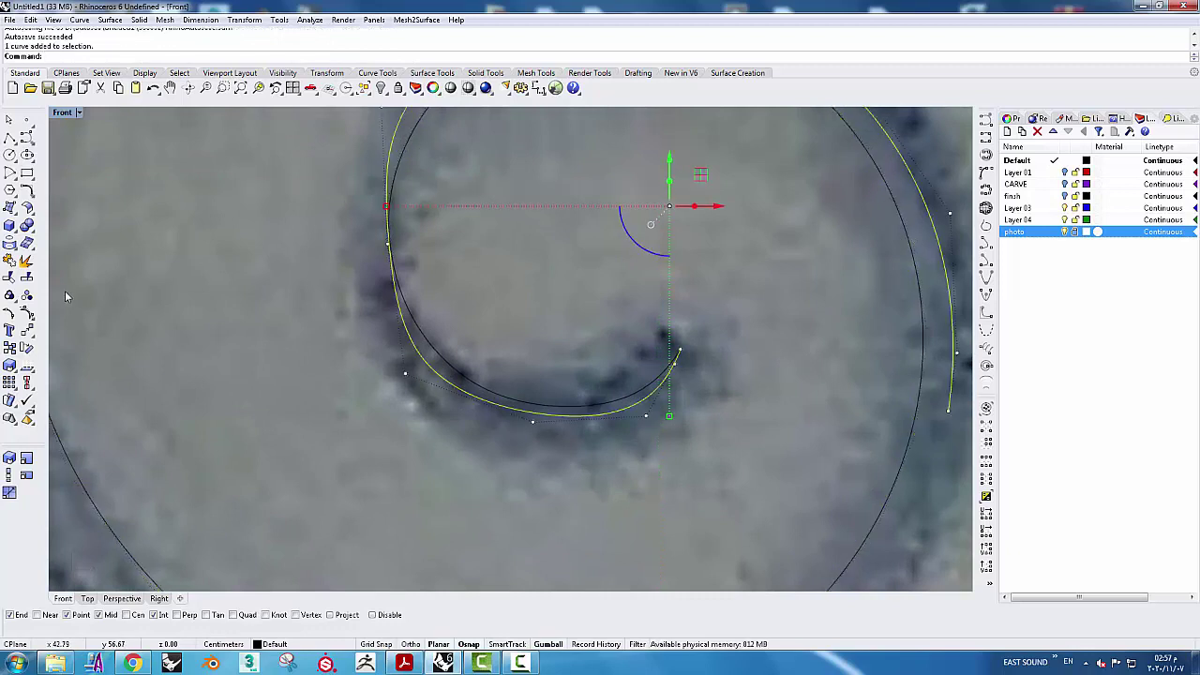
{"action": "left_click", "coordinate": [387, 245]}
{"action": "left_click_drag", "start_coordinate": [387, 244], "coordinate": [379, 244]}
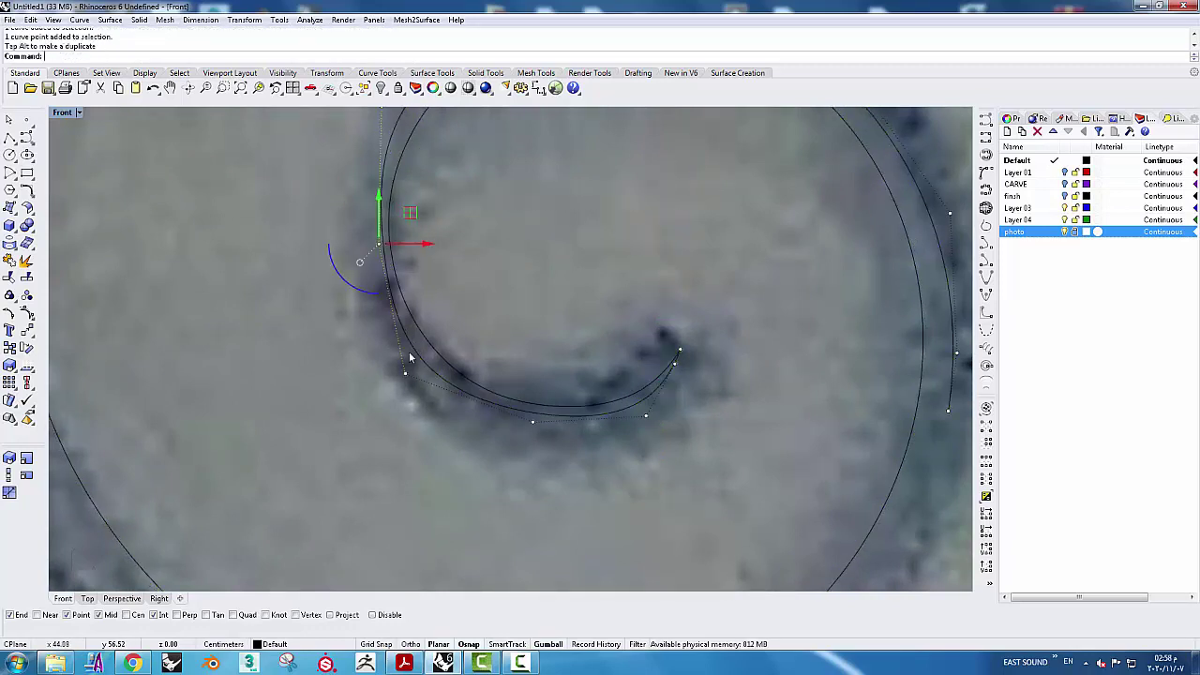
{"action": "left_click", "coordinate": [406, 377]}
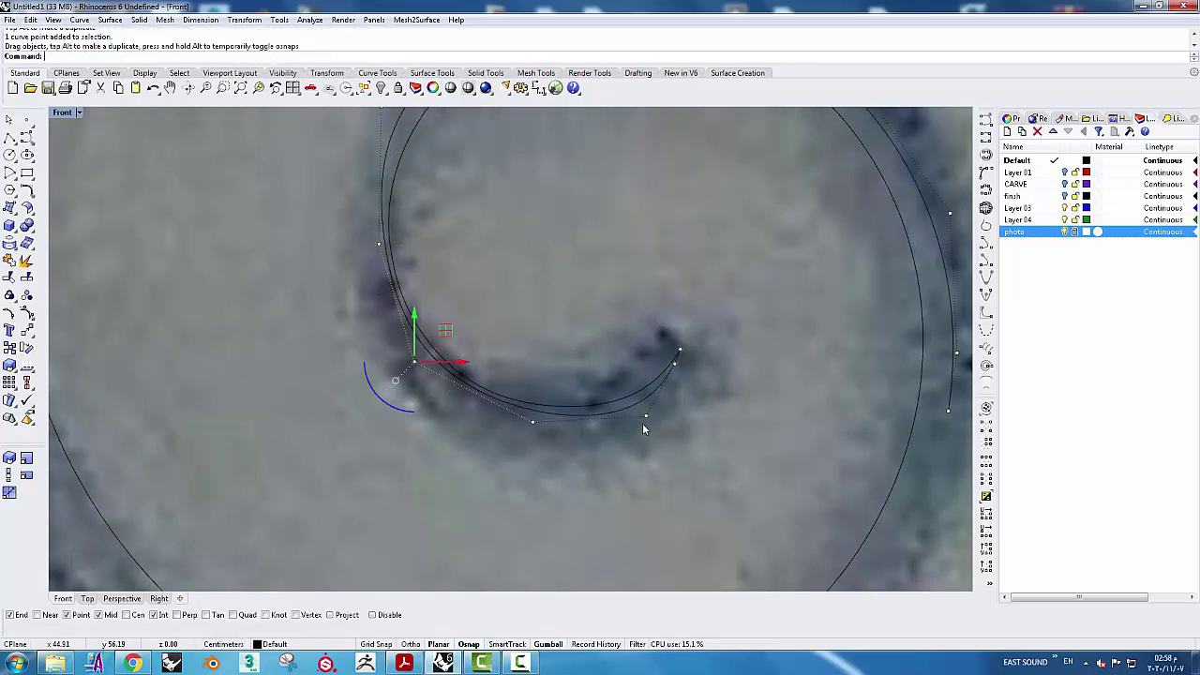
{"action": "scroll", "coordinate": [645, 419], "scroll_direction": "up", "scroll_amount": 2}
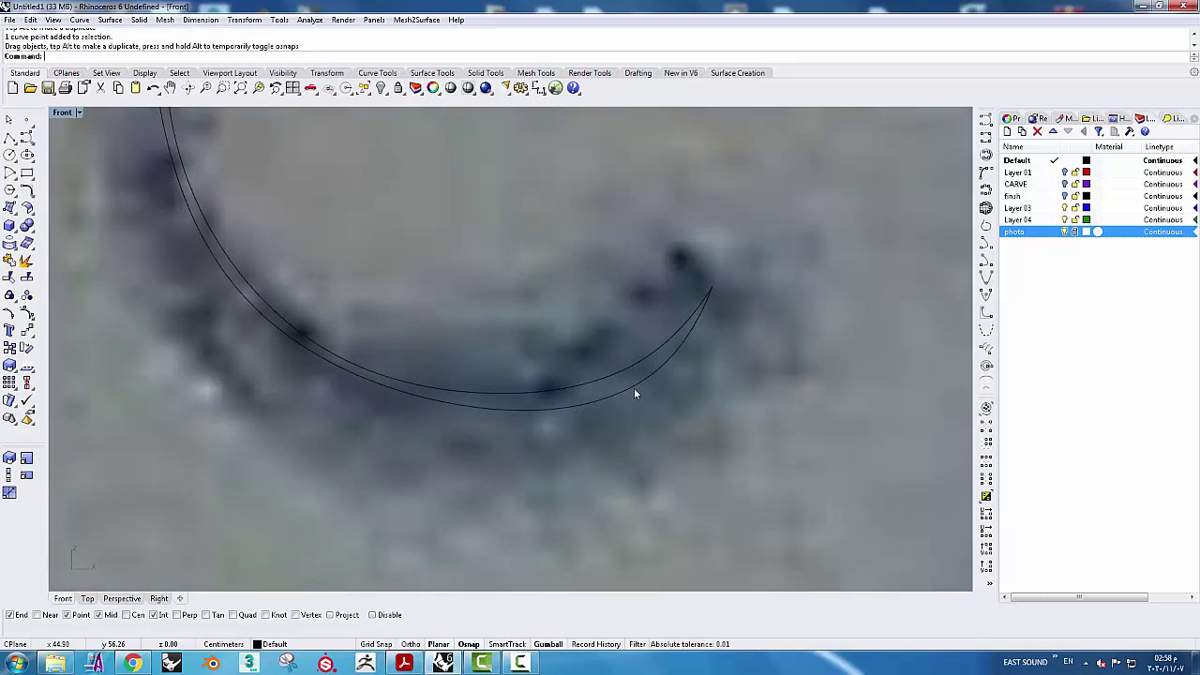
{"action": "scroll", "coordinate": [448, 298], "scroll_direction": "down", "scroll_amount": 2}
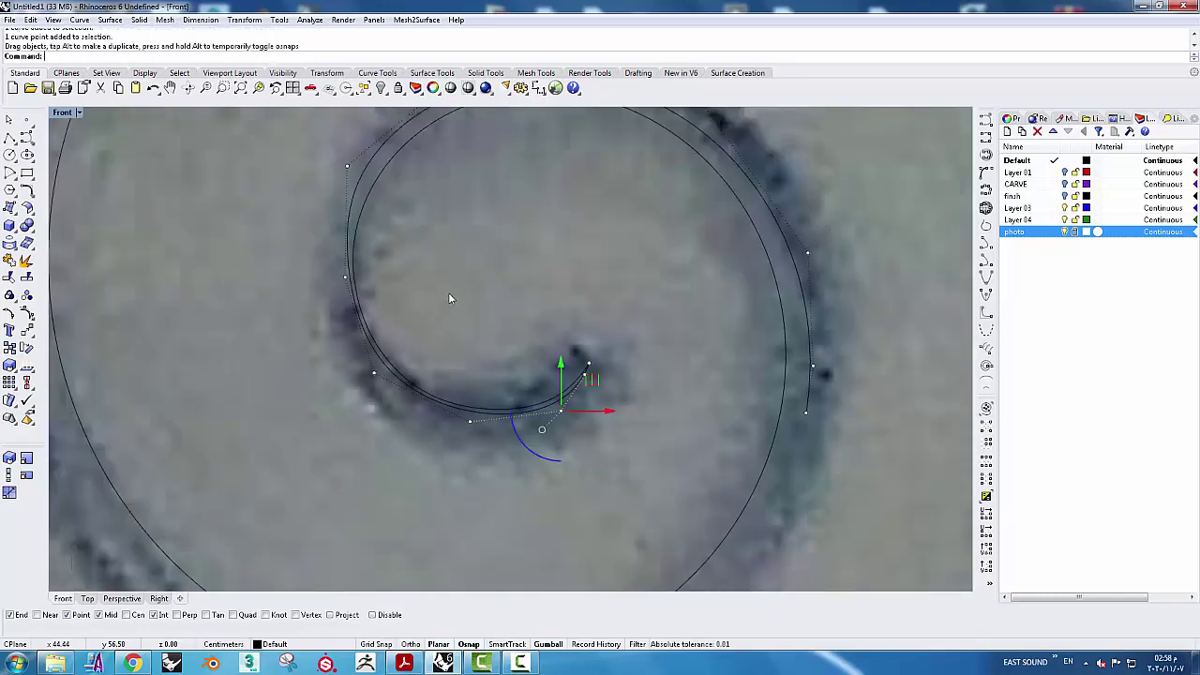
{"action": "right_click_drag", "start_coordinate": [342, 199], "coordinate": [326, 258]}
Move the spiral's control points onto the photo's dark scroll line
{"action": "left_click", "coordinate": [332, 226]}
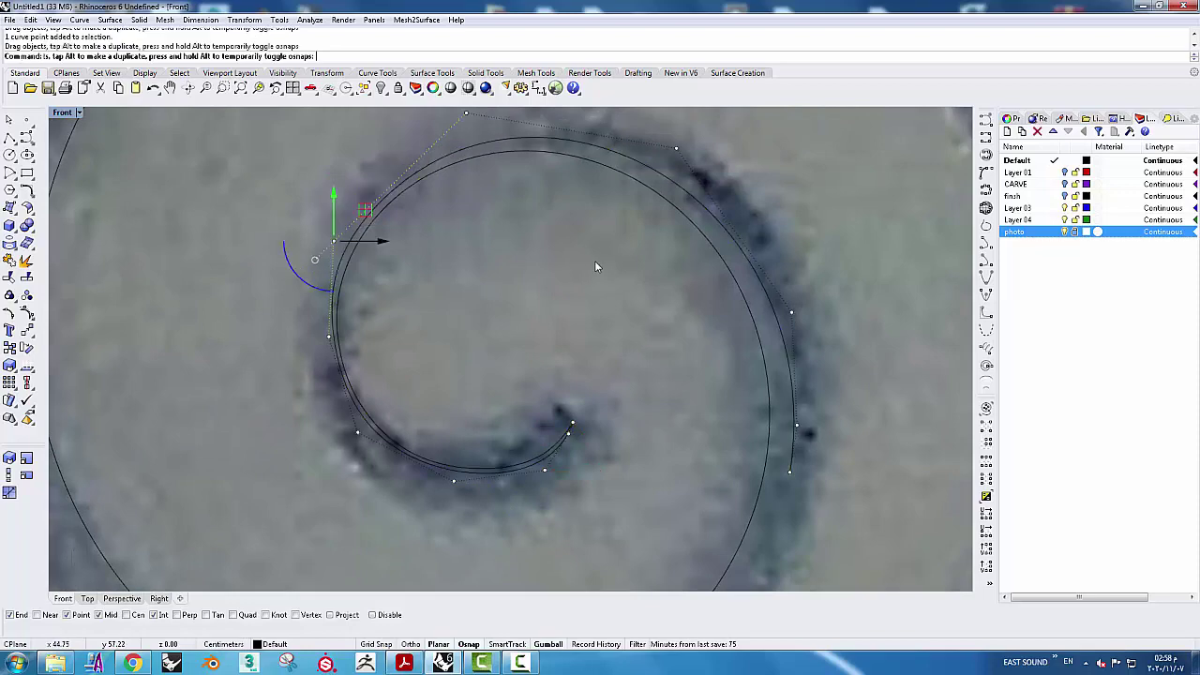
{"action": "right_click_drag", "start_coordinate": [594, 260], "coordinate": [493, 323]}
{"action": "scroll", "coordinate": [500, 249], "scroll_direction": "down", "scroll_amount": 2}
{"action": "left_click_drag", "start_coordinate": [382, 210], "coordinate": [594, 300]}
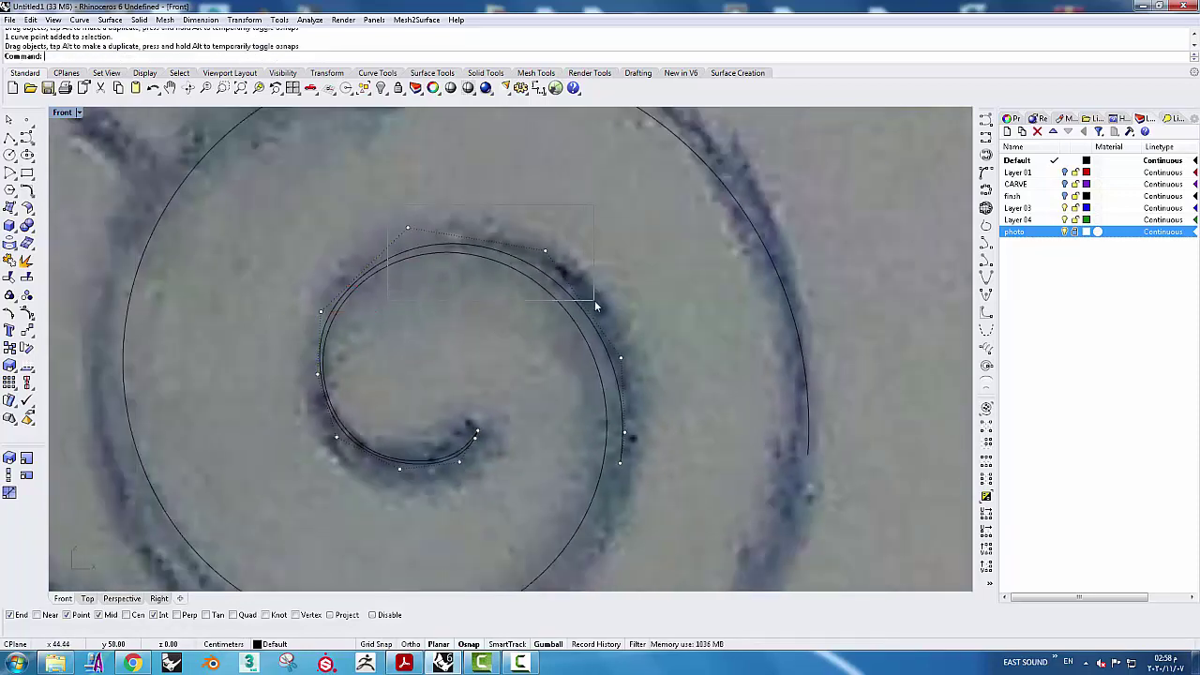
{"action": "scroll", "coordinate": [492, 230], "scroll_direction": "up", "scroll_amount": 3}
{"action": "left_click_drag", "start_coordinate": [491, 225], "coordinate": [496, 228]}
{"action": "scroll", "coordinate": [500, 281], "scroll_direction": "down", "scroll_amount": 3}
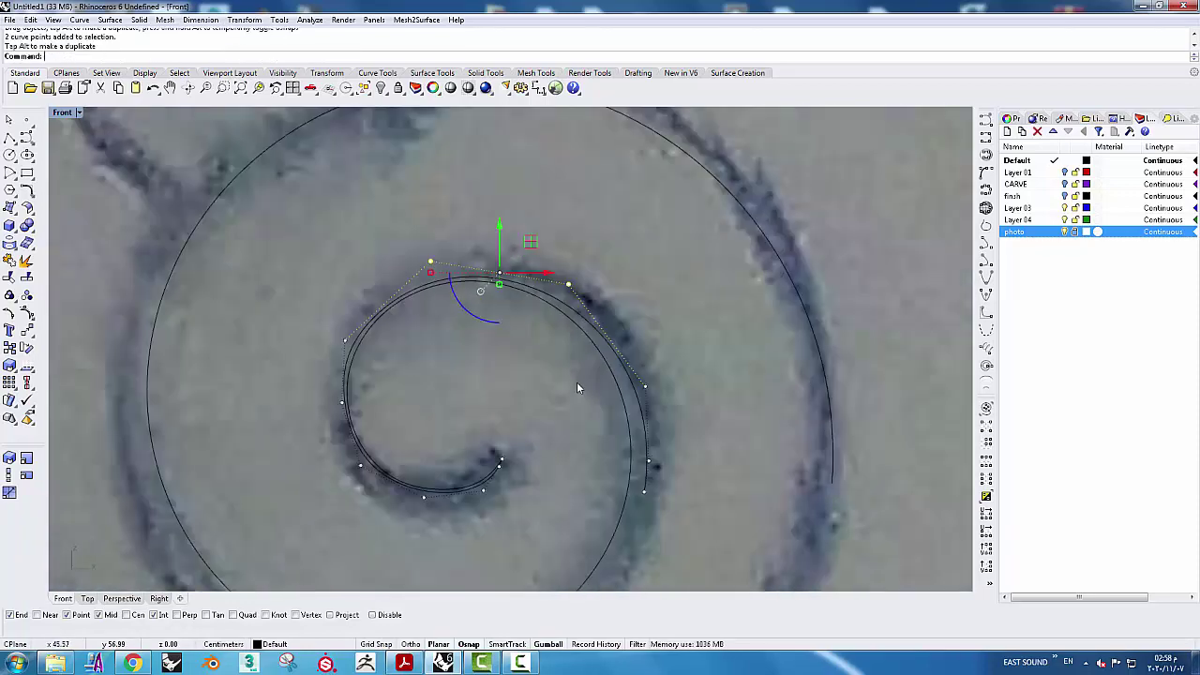
{"action": "right_click_drag", "start_coordinate": [577, 381], "coordinate": [501, 326]}
{"action": "left_click_drag", "start_coordinate": [511, 328], "coordinate": [642, 472]}
{"action": "scroll", "coordinate": [615, 395], "scroll_direction": "up", "scroll_amount": 3}
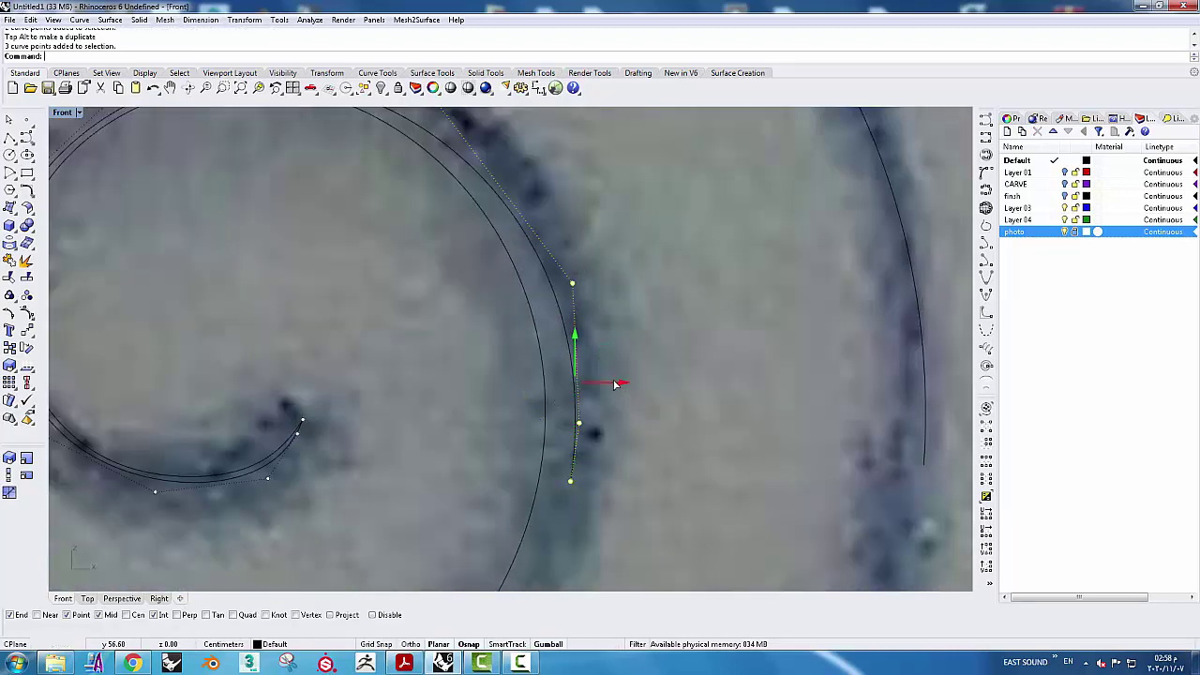
{"action": "left_click_drag", "start_coordinate": [615, 394], "coordinate": [706, 396]}
{"action": "scroll", "coordinate": [707, 396], "scroll_direction": "down", "scroll_amount": 3}
{"action": "left_click", "coordinate": [698, 404]}
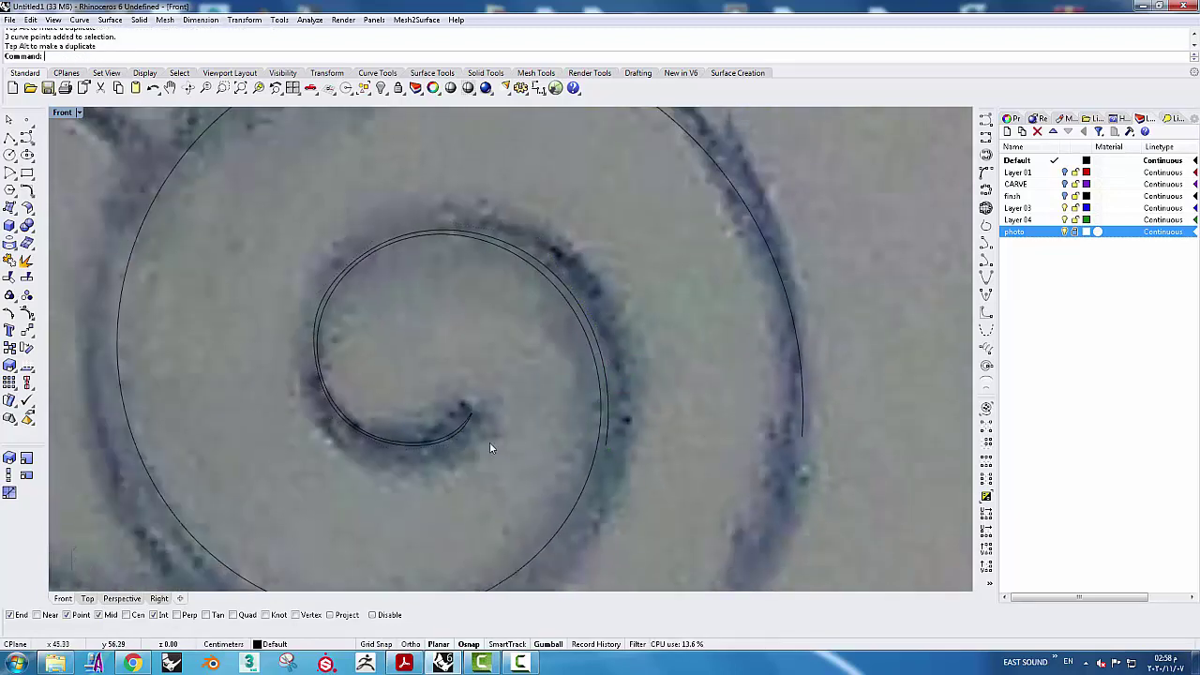
Start joining the inner spiral curve with the outer spiral
{"action": "scroll", "coordinate": [450, 440], "scroll_direction": "up", "scroll_amount": 3}
{"action": "left_click", "coordinate": [444, 444]}
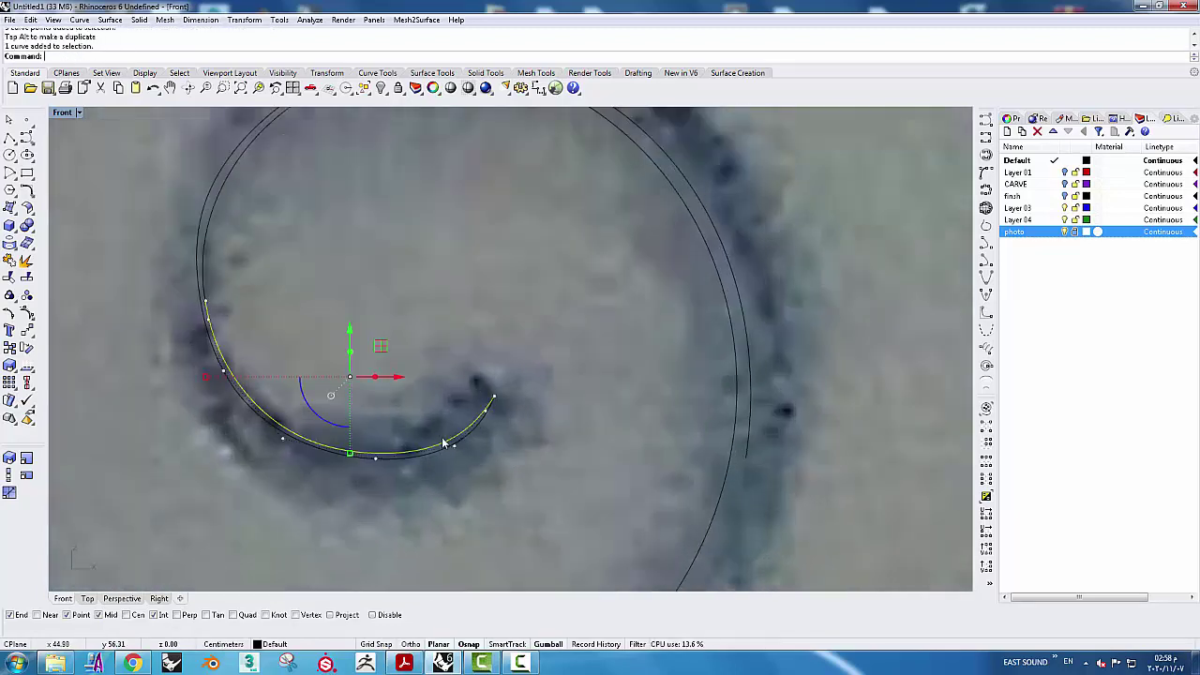
{"action": "left_click", "coordinate": [8, 260]}
{"action": "left_click", "coordinate": [205, 300]}
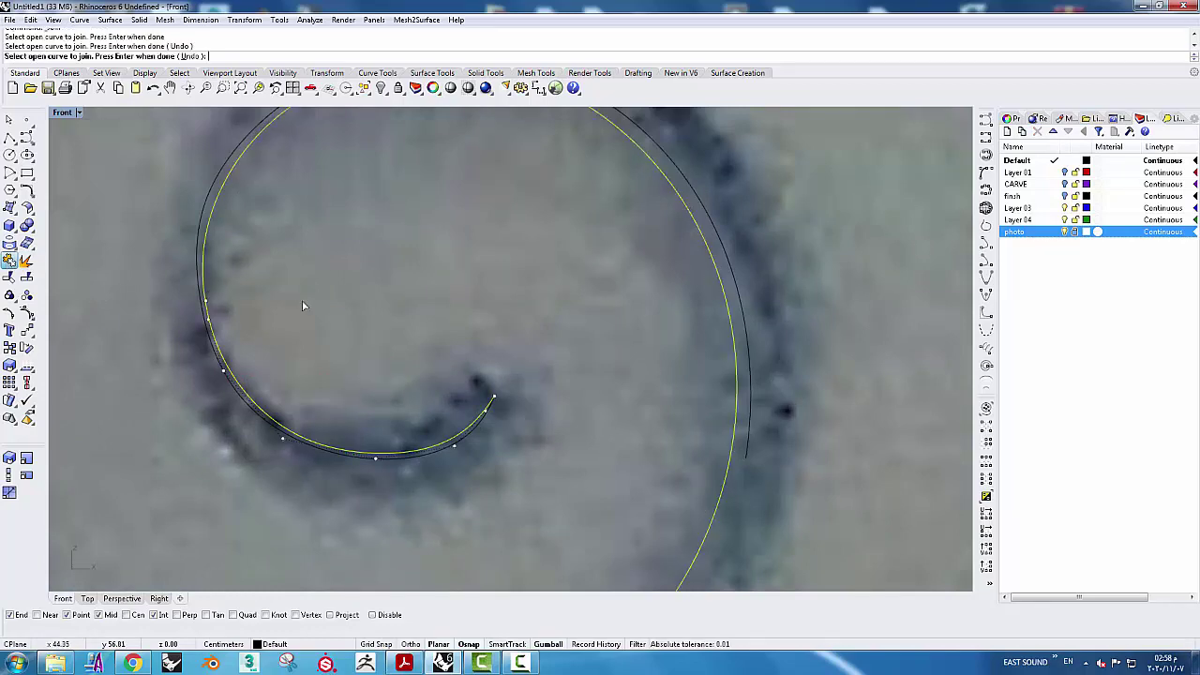
Join the two spiral pieces and nudge an outer-curve control point onto the photo's line
{"action": "key", "text": "Return"}
{"action": "scroll", "coordinate": [334, 307], "scroll_direction": "down", "scroll_amount": 3}
{"action": "scroll", "coordinate": [267, 323], "scroll_direction": "up", "scroll_amount": 3}
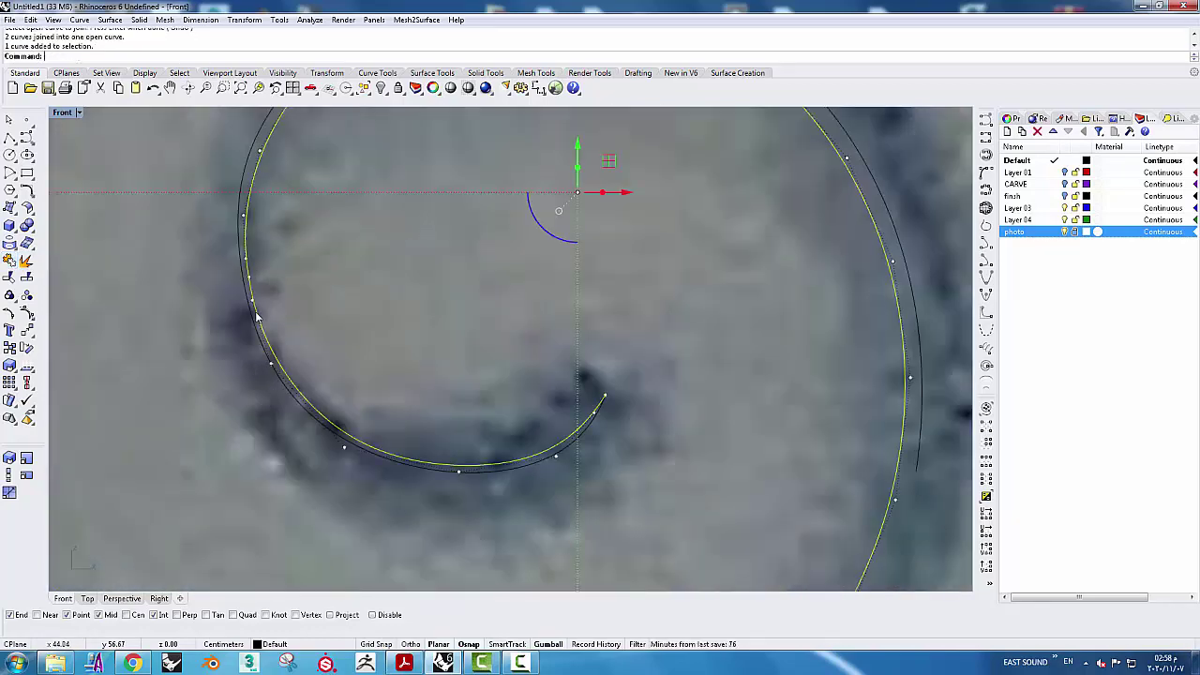
{"action": "scroll", "coordinate": [239, 285], "scroll_direction": "up", "scroll_amount": 3}
{"action": "scroll", "coordinate": [253, 280], "scroll_direction": "up", "scroll_amount": 3}
{"action": "left_click", "coordinate": [282, 280]}
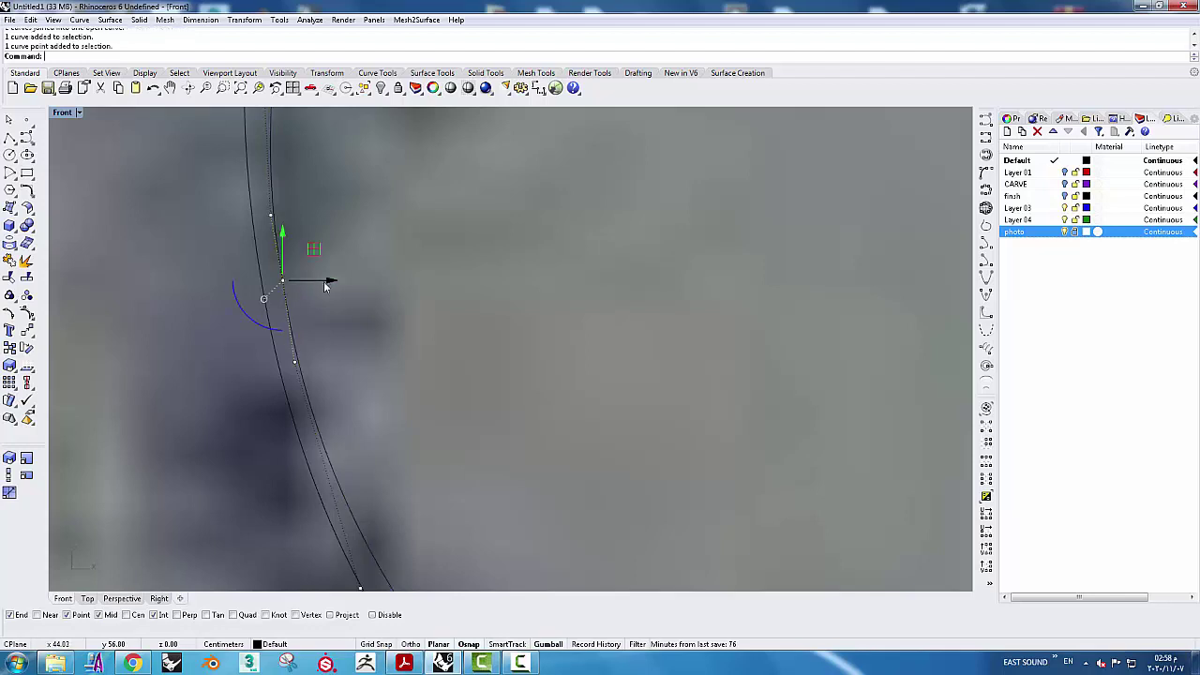
{"action": "left_click_drag", "start_coordinate": [328, 285], "coordinate": [324, 283]}
Turn on the spiral's control points and shift four right-side points onto the scroll line
{"action": "scroll", "coordinate": [365, 302], "scroll_direction": "down", "scroll_amount": 2}
{"action": "scroll", "coordinate": [512, 354], "scroll_direction": "down", "scroll_amount": 4}
{"action": "scroll", "coordinate": [461, 349], "scroll_direction": "down", "scroll_amount": 3}
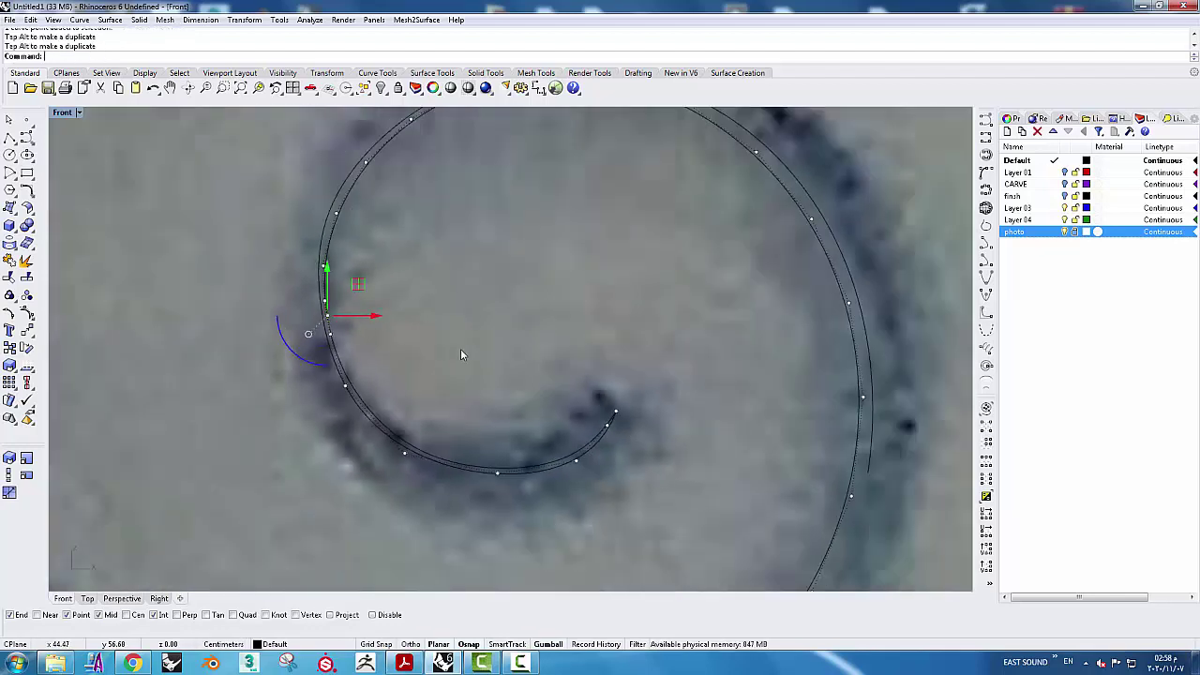
{"action": "right_click_drag", "start_coordinate": [460, 349], "coordinate": [427, 357]}
{"action": "scroll", "coordinate": [428, 357], "scroll_direction": "down", "scroll_amount": 3}
{"action": "scroll", "coordinate": [428, 362], "scroll_direction": "down", "scroll_amount": 2}
{"action": "right_click_drag", "start_coordinate": [485, 412], "coordinate": [501, 413]}
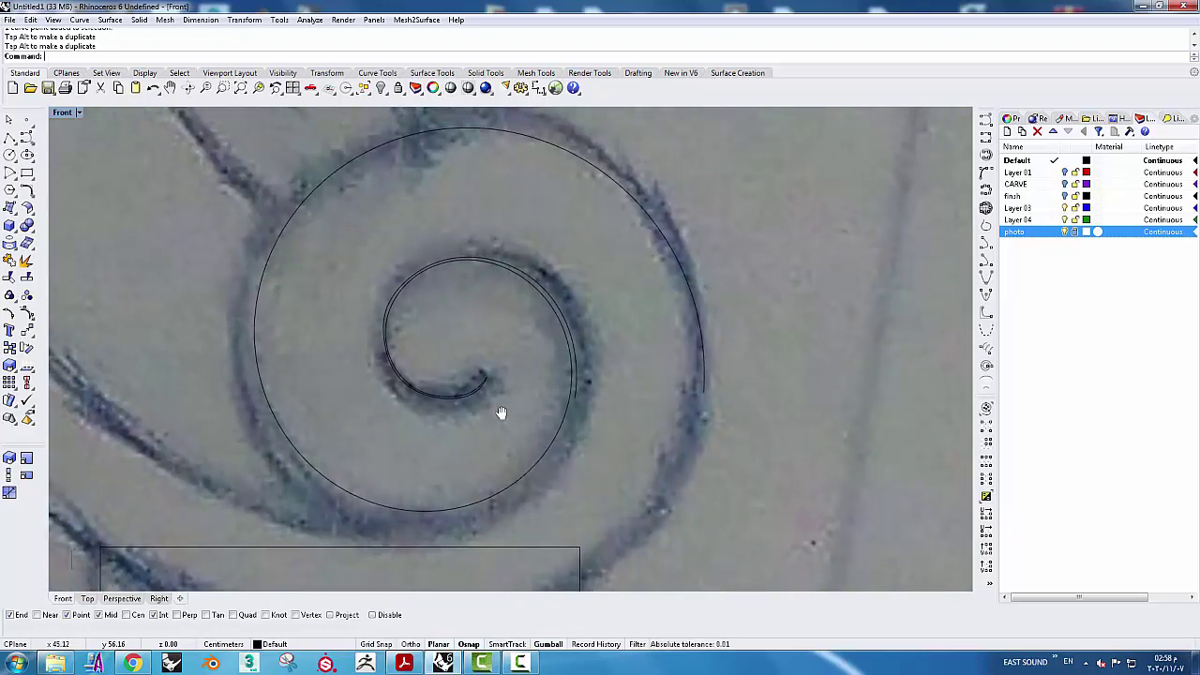
{"action": "scroll", "coordinate": [560, 349], "scroll_direction": "up", "scroll_amount": 3}
{"action": "left_click", "coordinate": [587, 355]}
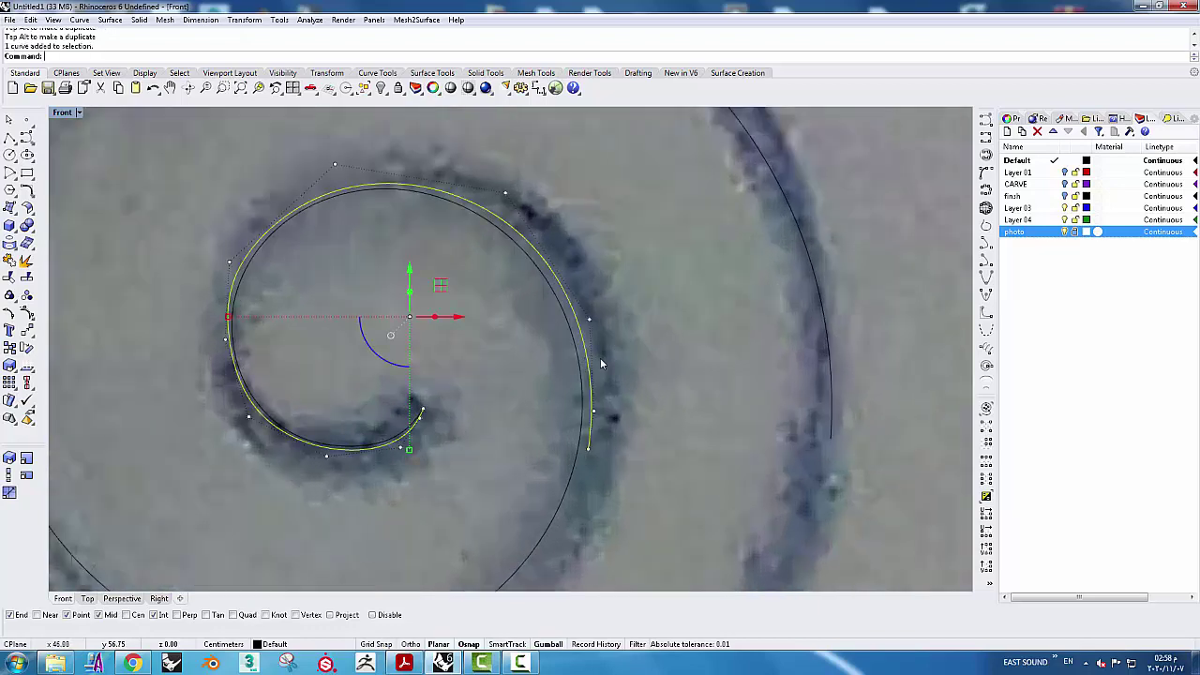
{"action": "key", "text": "F10"}
{"action": "left_click_drag", "start_coordinate": [486, 171], "coordinate": [687, 522]}
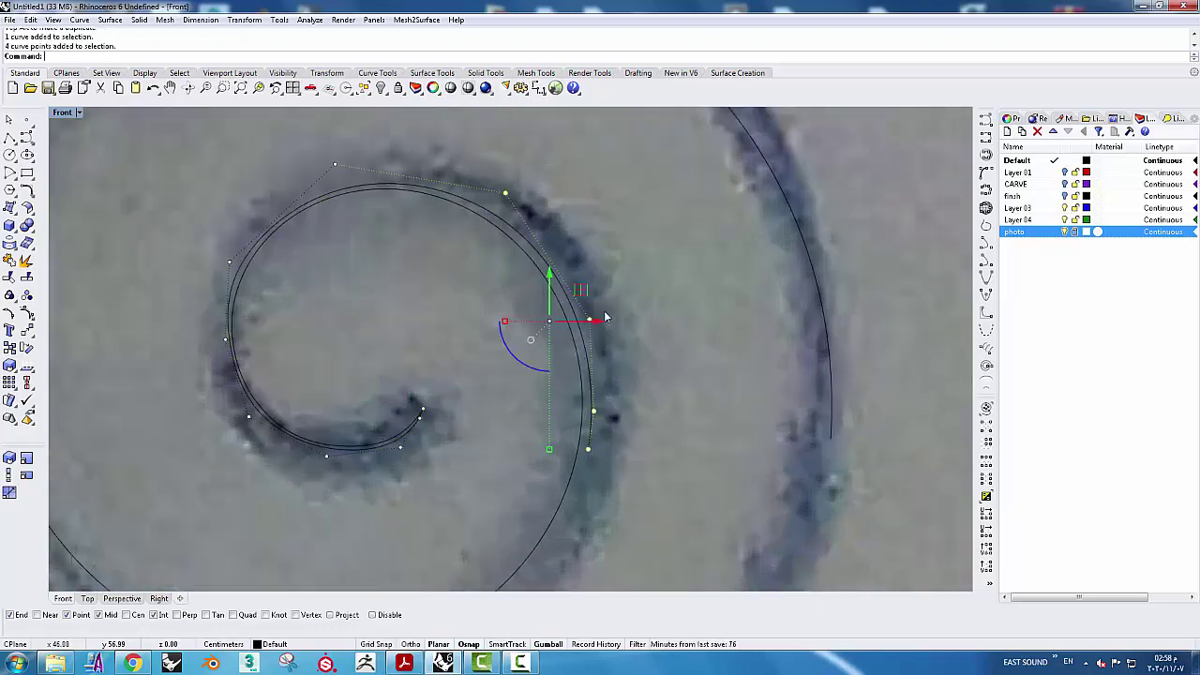
{"action": "left_click_drag", "start_coordinate": [594, 317], "coordinate": [610, 317]}
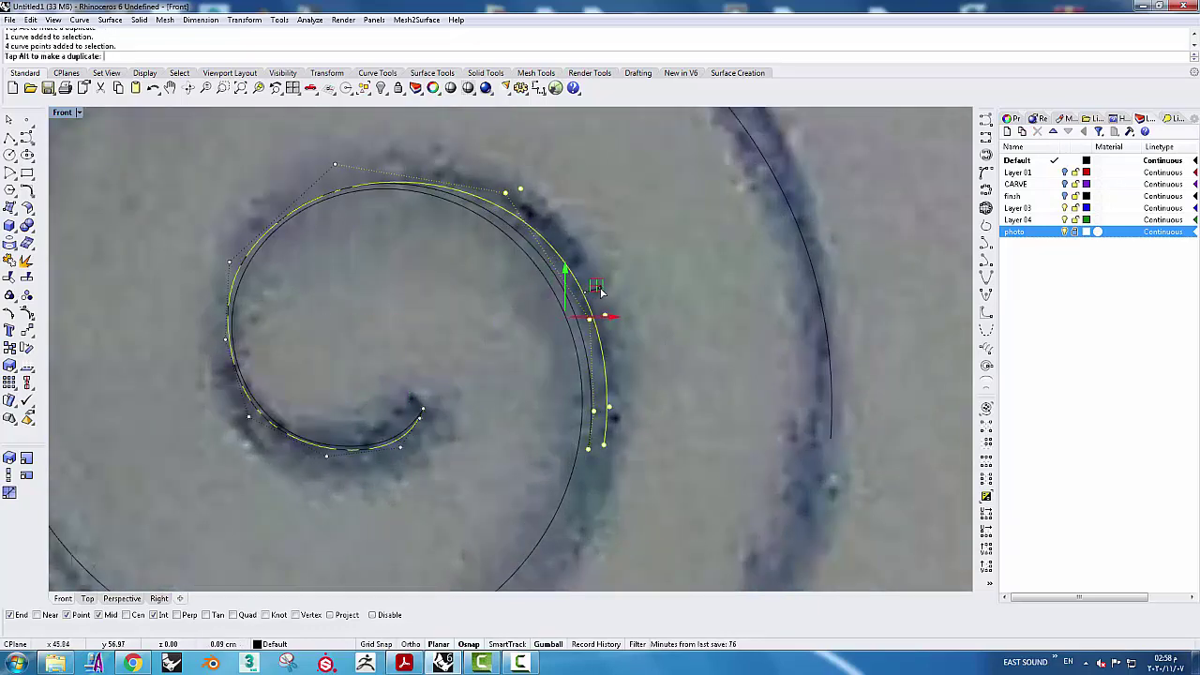
Move the spiral's top point and three left-side points onto the photo's scroll line
{"action": "left_click", "coordinate": [387, 221]}
{"action": "scroll", "coordinate": [421, 271], "scroll_direction": "up", "scroll_amount": 1}
{"action": "left_click_drag", "start_coordinate": [415, 225], "coordinate": [407, 208]}
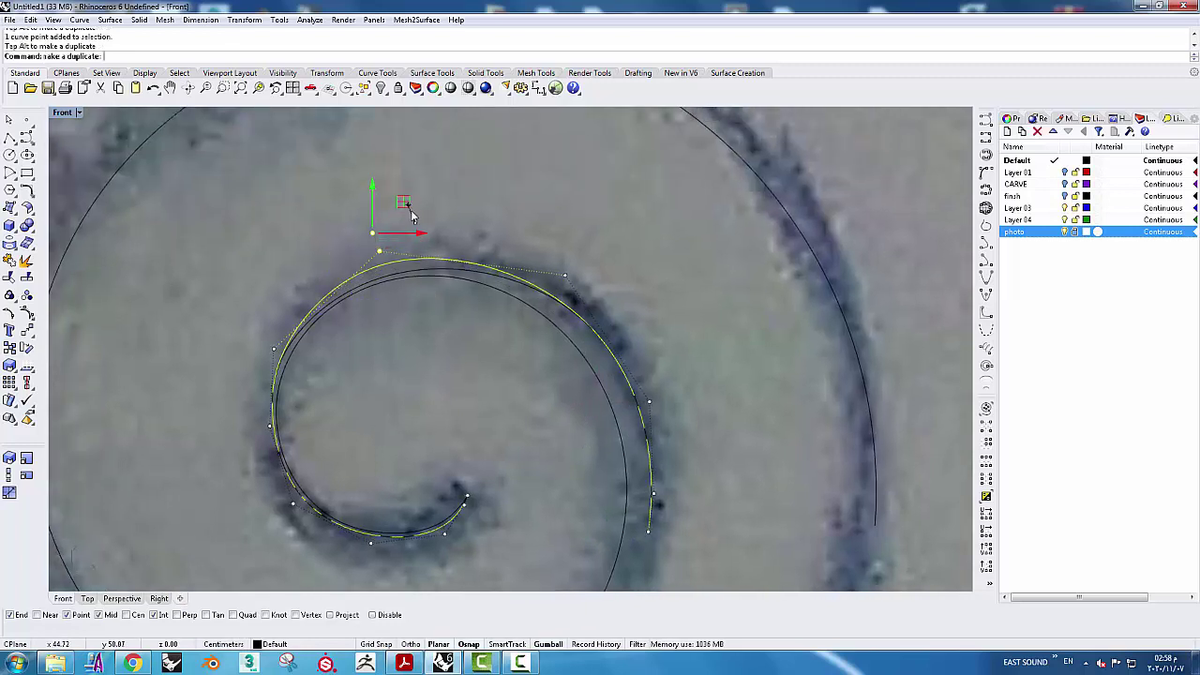
{"action": "left_click_drag", "start_coordinate": [210, 335], "coordinate": [343, 540]}
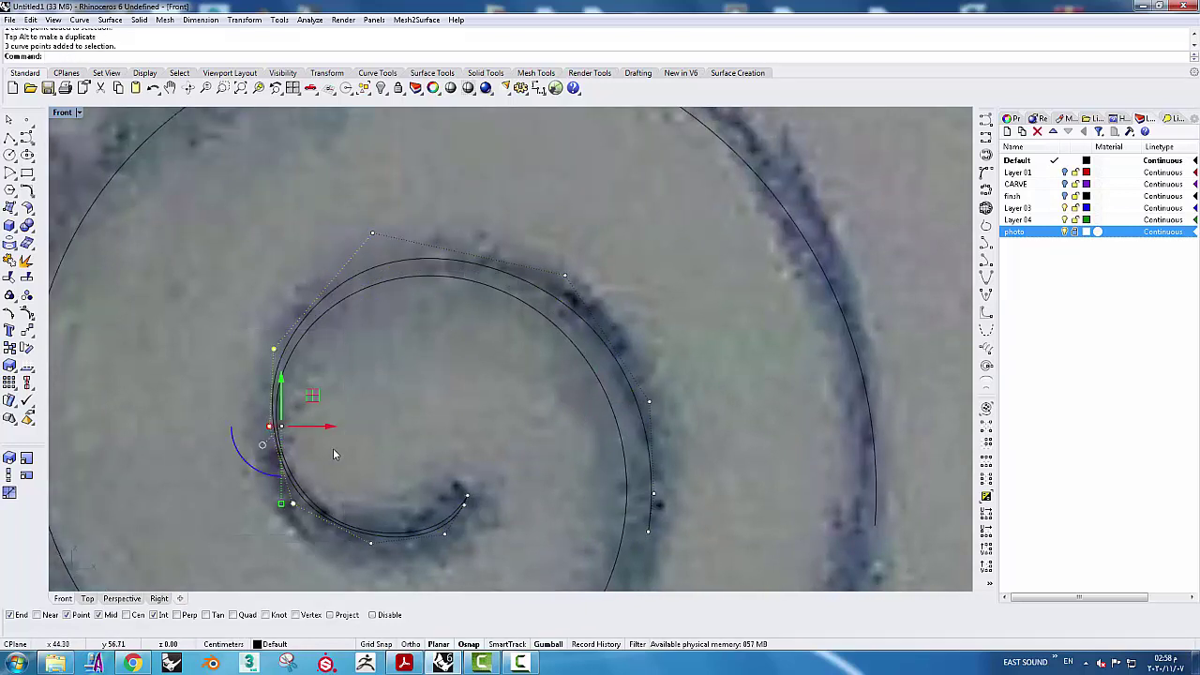
{"action": "left_click_drag", "start_coordinate": [330, 428], "coordinate": [318, 426]}
{"action": "scroll", "coordinate": [401, 397], "scroll_direction": "down", "scroll_amount": 2}
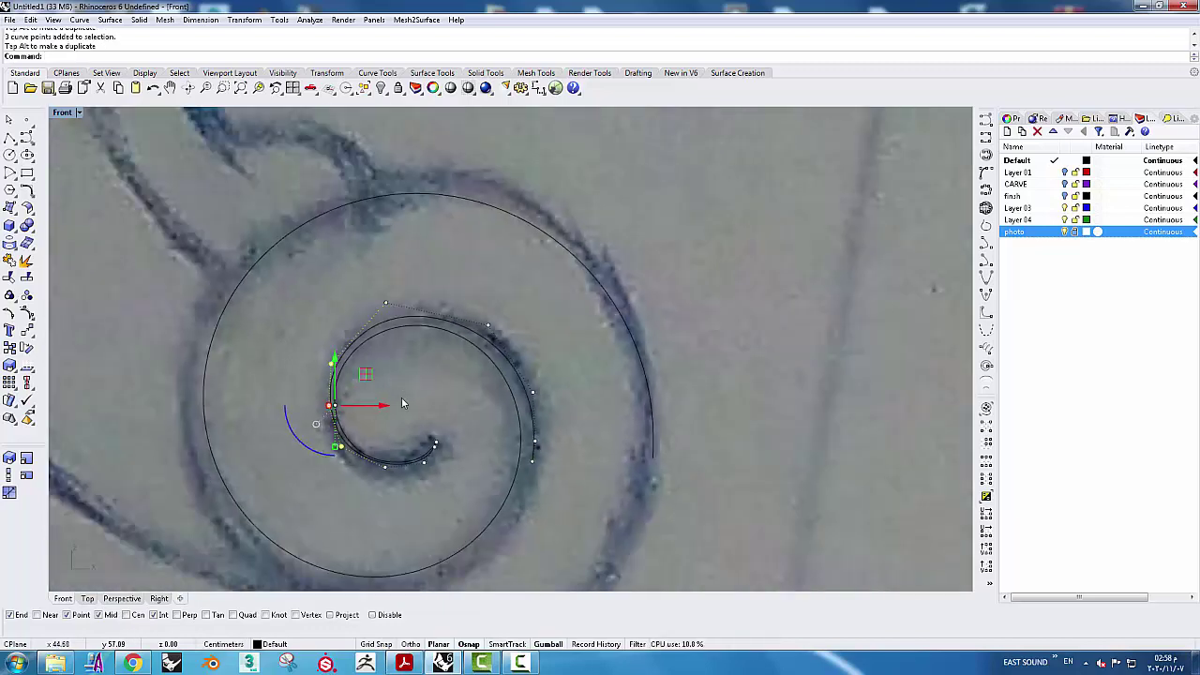
{"action": "scroll", "coordinate": [337, 474], "scroll_direction": "up", "scroll_amount": 1}
Raise a bottom control point onto the scroll line and clear the point selection
{"action": "left_click", "coordinate": [409, 462]}
{"action": "scroll", "coordinate": [412, 458], "scroll_direction": "up", "scroll_amount": 2}
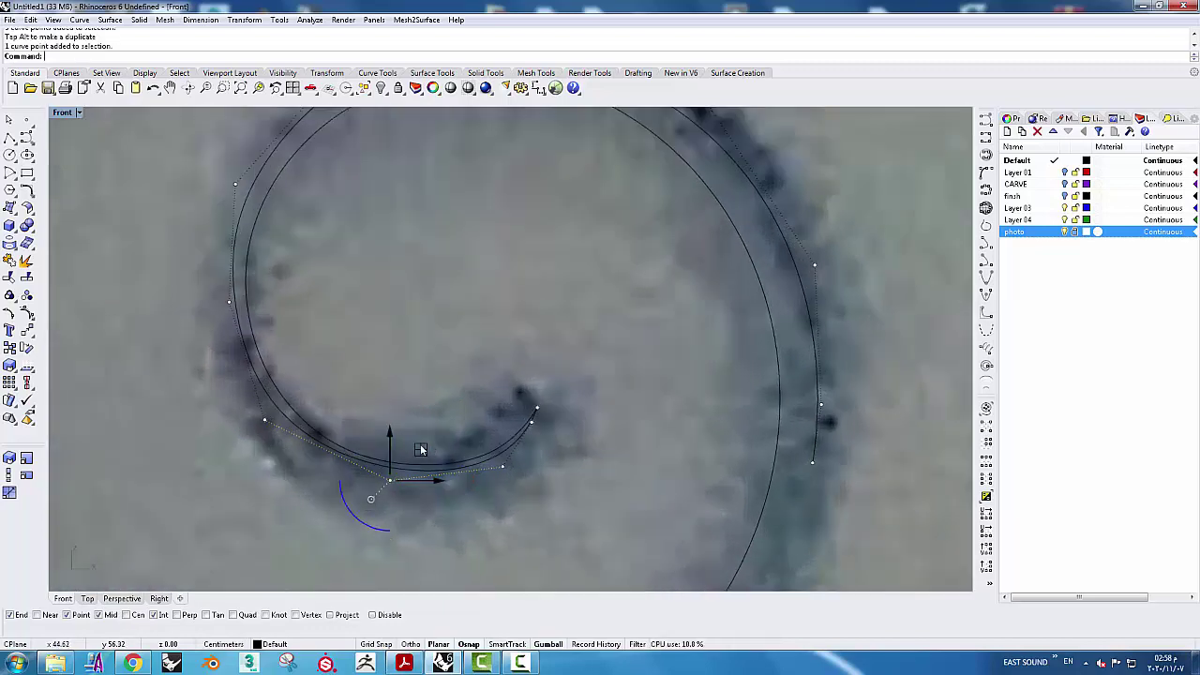
{"action": "left_click_drag", "start_coordinate": [418, 454], "coordinate": [418, 440]}
{"action": "key", "text": "Escape"}
{"action": "scroll", "coordinate": [563, 431], "scroll_direction": "down", "scroll_amount": 3}
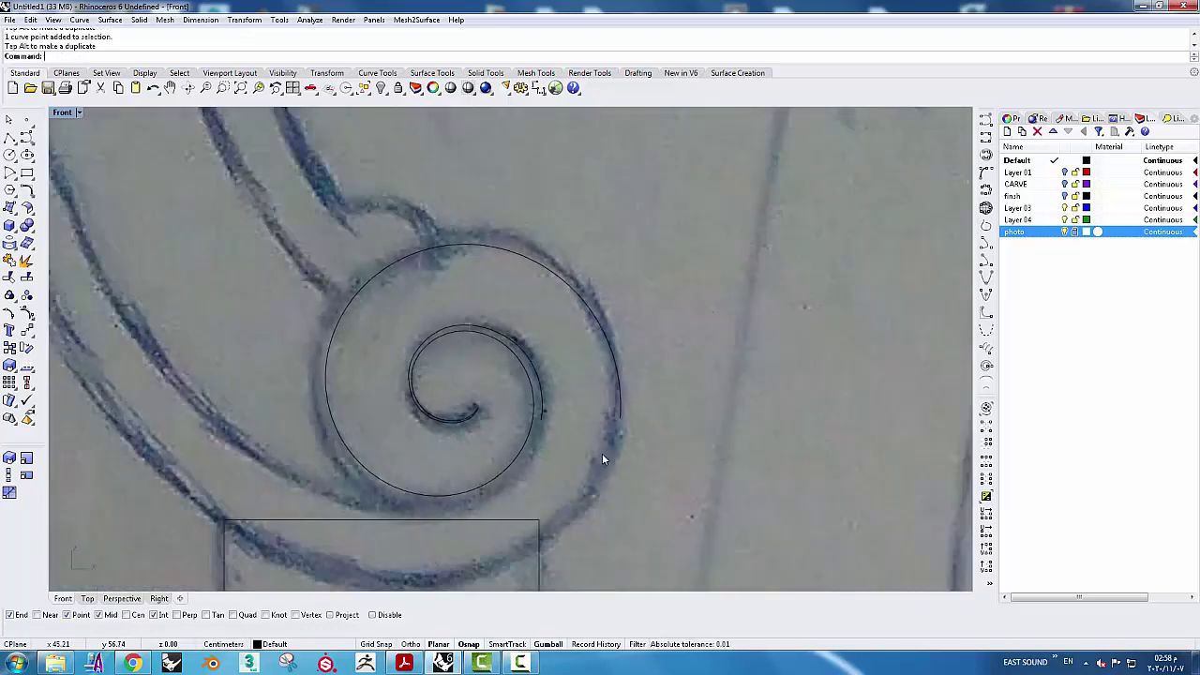
{"action": "scroll", "coordinate": [609, 445], "scroll_direction": "down", "scroll_amount": 3}
{"action": "scroll", "coordinate": [627, 435], "scroll_direction": "down", "scroll_amount": 2}
Start an interpolated curve at the spiral's end, tracing around the scroll's underside
{"action": "left_click", "coordinate": [985, 137]}
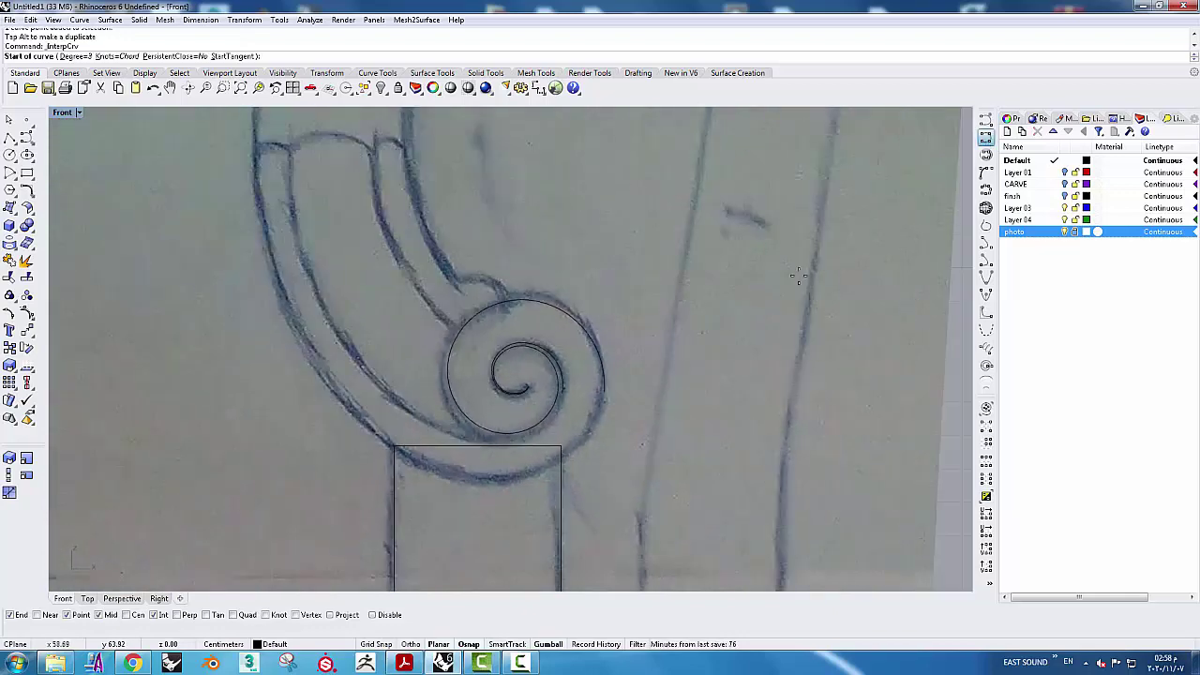
{"action": "scroll", "coordinate": [637, 354], "scroll_direction": "up", "scroll_amount": 2}
{"action": "scroll", "coordinate": [647, 356], "scroll_direction": "up", "scroll_amount": 2}
{"action": "left_click", "coordinate": [642, 349]}
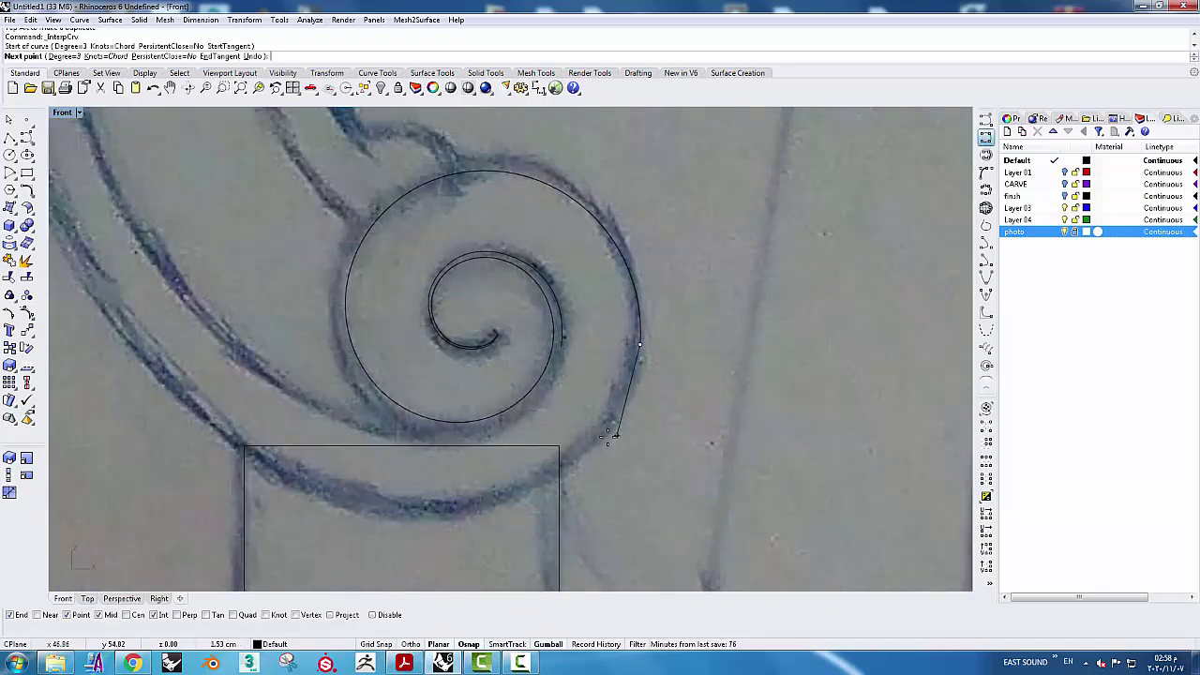
{"action": "left_click", "coordinate": [606, 433]}
{"action": "scroll", "coordinate": [486, 509], "scroll_direction": "down", "scroll_amount": 3}
{"action": "left_click", "coordinate": [466, 507]}
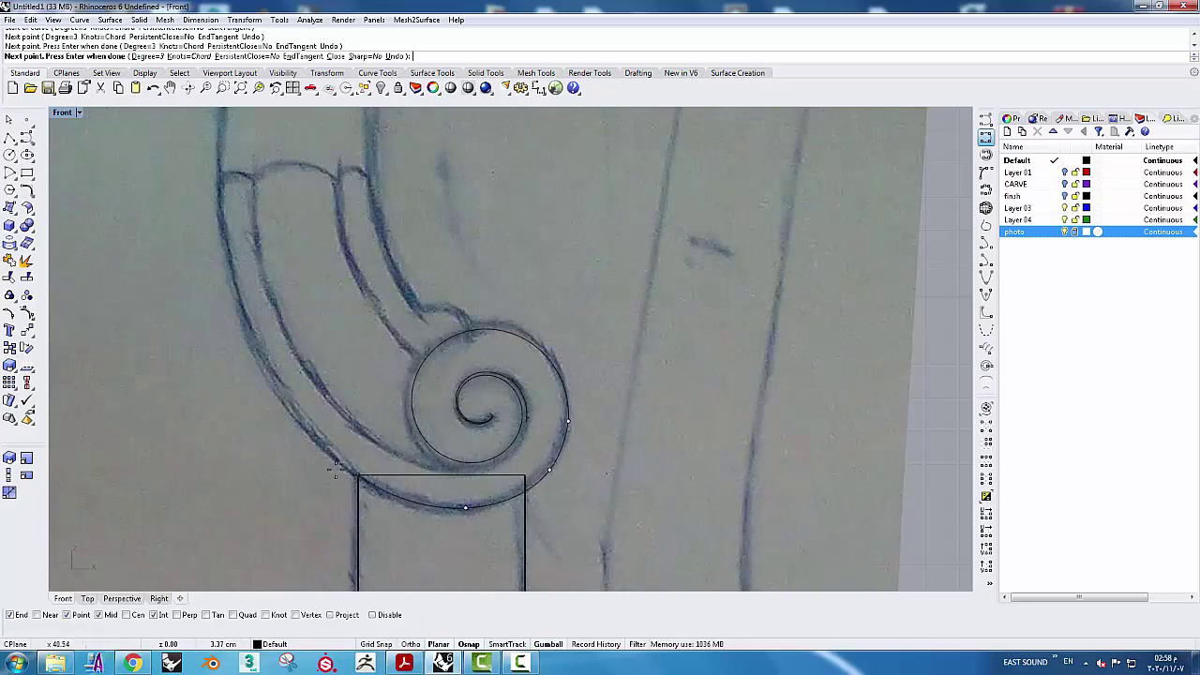
{"action": "left_click", "coordinate": [328, 462]}
Continue the curve up the leg's outer edge onto the large sweeping arc
{"action": "right_click_drag", "start_coordinate": [236, 308], "coordinate": [375, 401]}
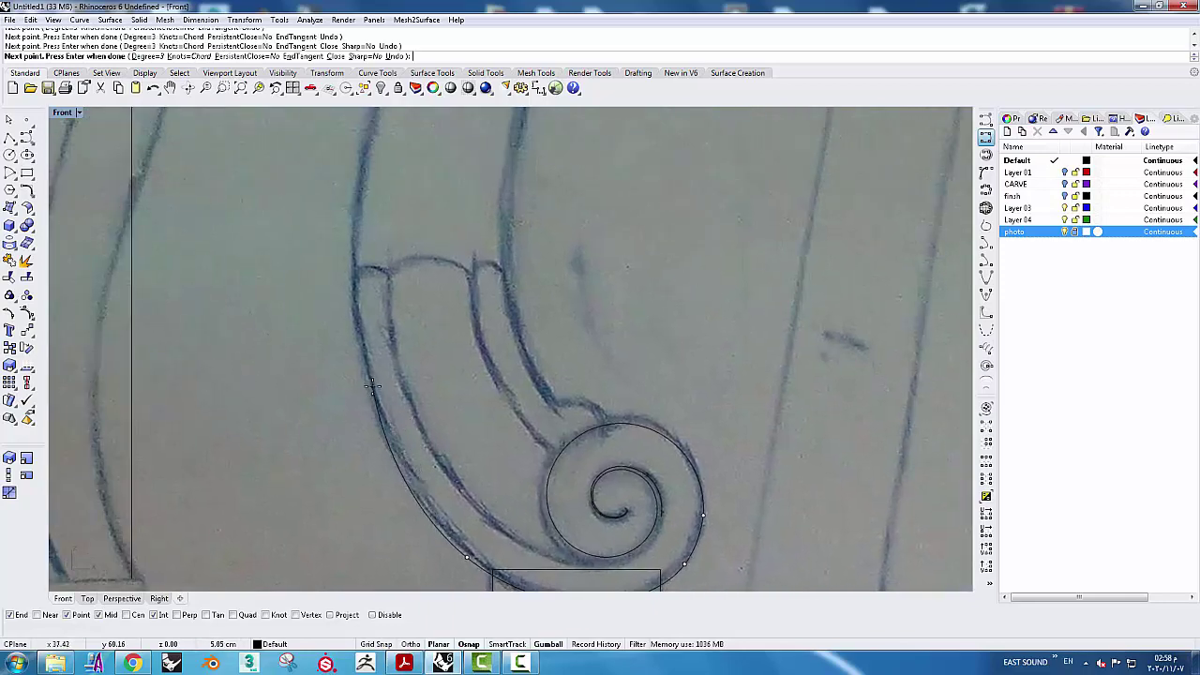
{"action": "left_click", "coordinate": [372, 384]}
{"action": "right_click_drag", "start_coordinate": [359, 223], "coordinate": [530, 443]}
{"action": "left_click", "coordinate": [452, 512]}
{"action": "left_click", "coordinate": [474, 396]}
{"action": "right_click_drag", "start_coordinate": [485, 327], "coordinate": [497, 541]}
{"action": "left_click", "coordinate": [573, 329]}
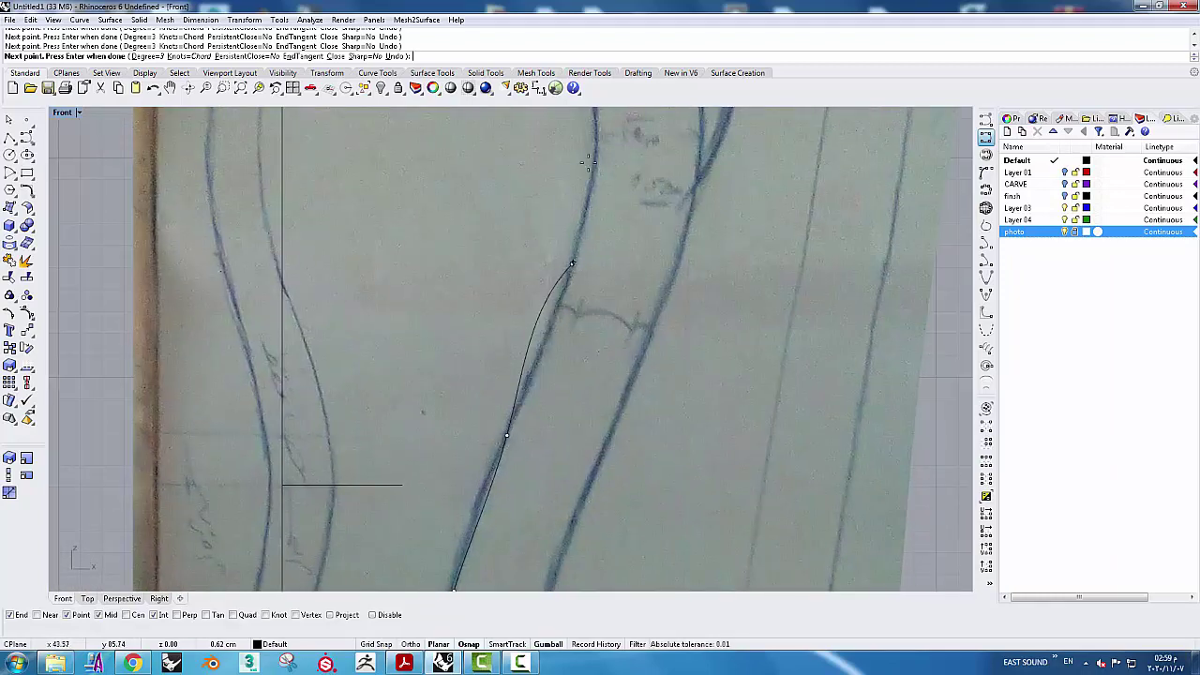
{"action": "right_click_drag", "start_coordinate": [579, 262], "coordinate": [592, 421]}
{"action": "left_click", "coordinate": [609, 335]}
{"action": "right_click_drag", "start_coordinate": [563, 217], "coordinate": [614, 348]}
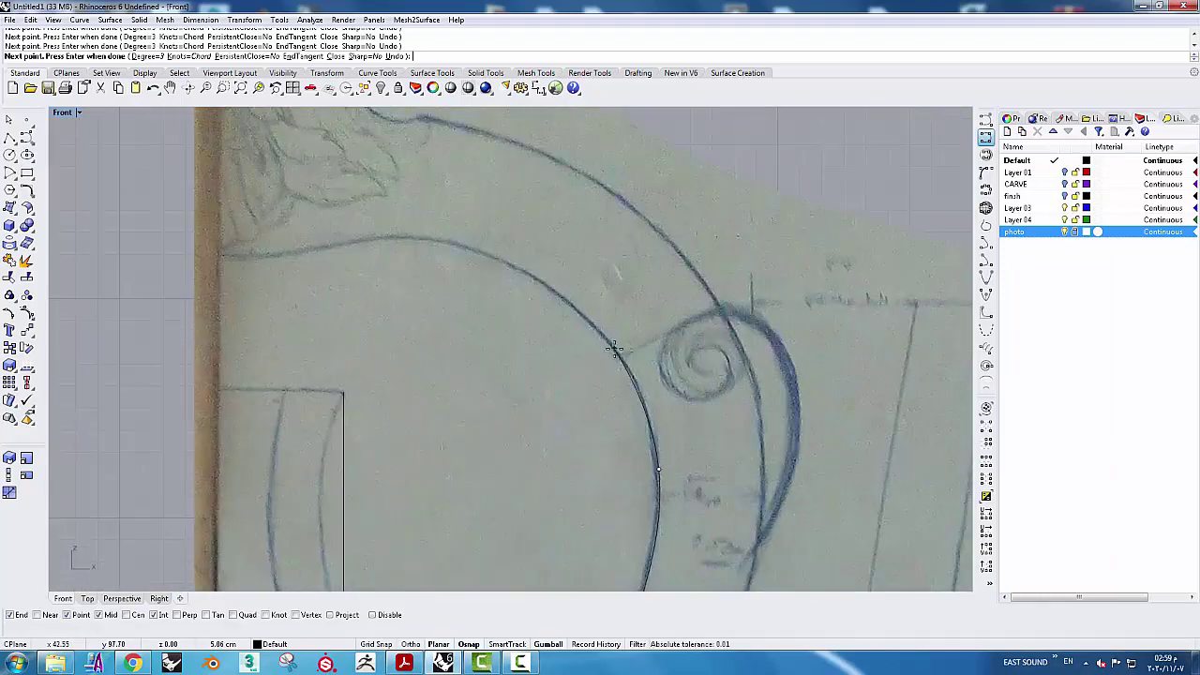
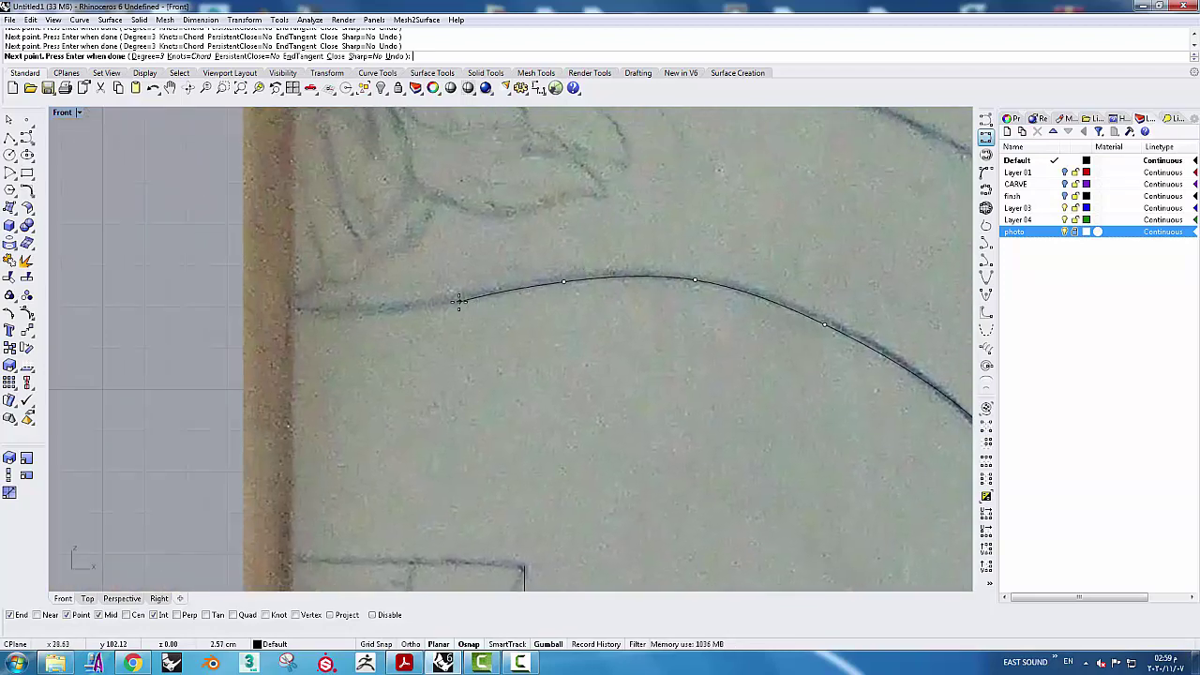
Place the last point of the rail curve and end it
{"action": "left_click", "coordinate": [311, 324]}
{"action": "key", "text": "Return"}
{"action": "scroll", "coordinate": [311, 321], "scroll_direction": "down", "scroll_amount": 3}
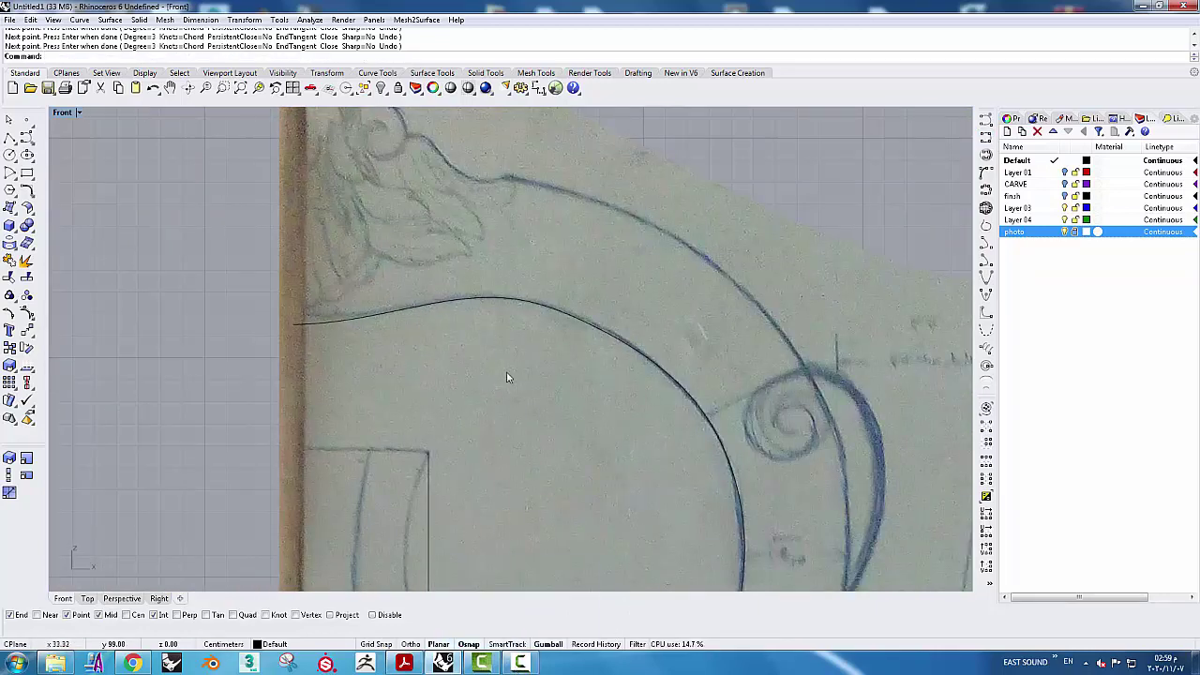
{"action": "right_click_drag", "start_coordinate": [507, 375], "coordinate": [433, 413]}
{"action": "scroll", "coordinate": [438, 307], "scroll_direction": "down", "scroll_amount": 3}
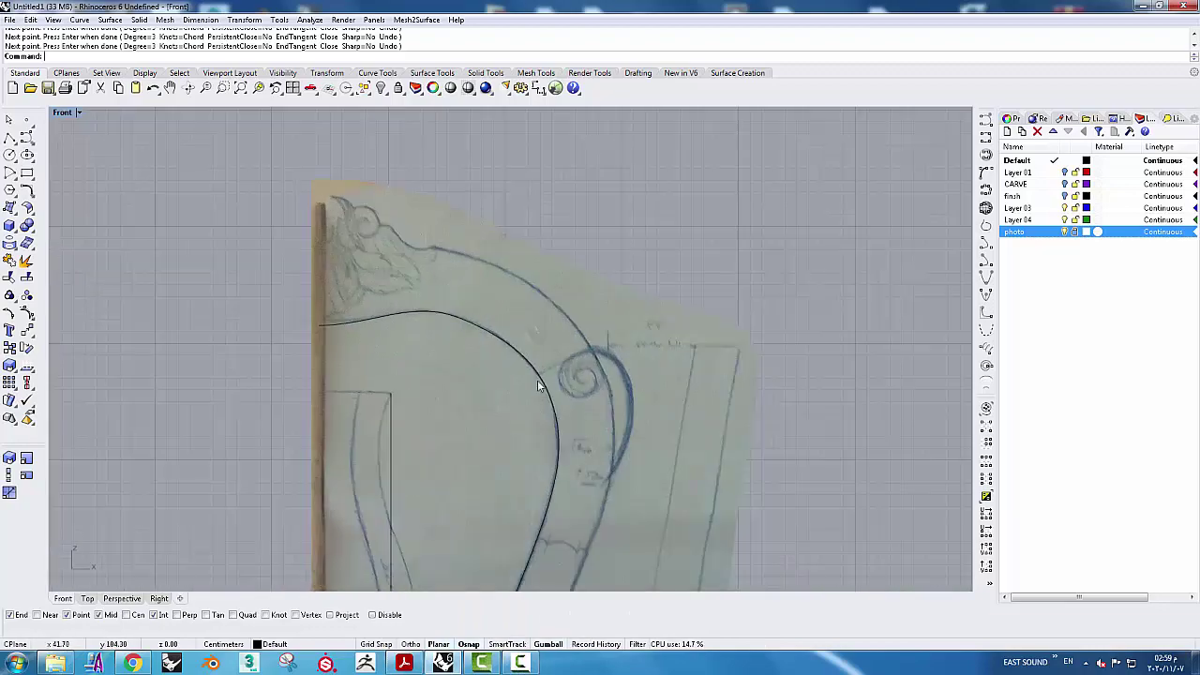
{"action": "mouse_move", "coordinate": [537, 379]}
{"action": "right_mouse_down"}
{"action": "mouse_move", "coordinate": [469, 241]}
{"action": "mouse_move", "coordinate": [464, 108]}
{"action": "right_mouse_up"}
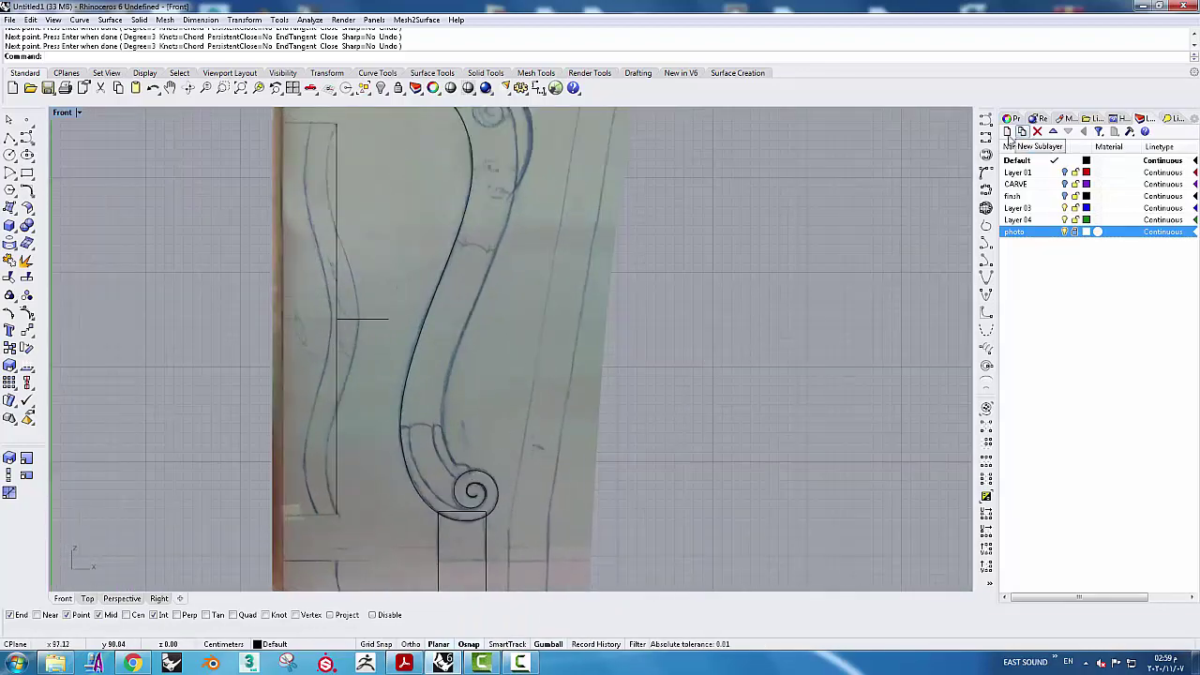
Trace an interpolated curve from the spiral up along the inner scroll line
{"action": "left_click", "coordinate": [985, 138]}
{"action": "scroll", "coordinate": [462, 479], "scroll_direction": "up", "scroll_amount": 5}
{"action": "scroll", "coordinate": [462, 479], "scroll_direction": "up", "scroll_amount": 2}
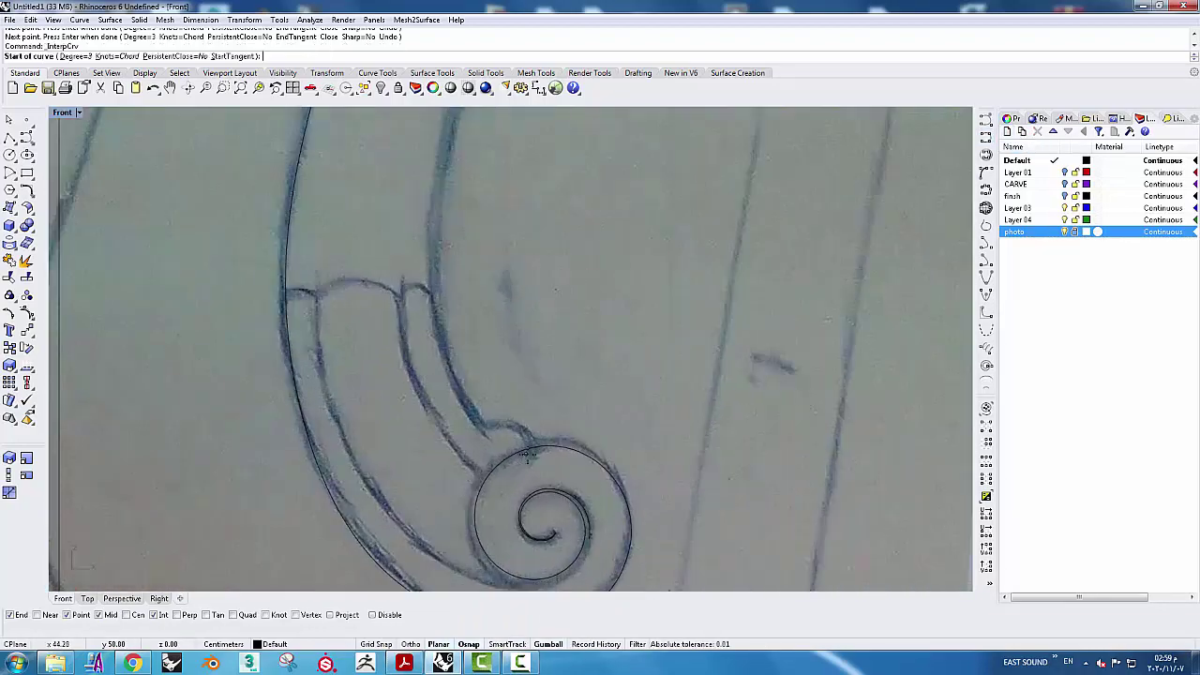
{"action": "scroll", "coordinate": [517, 458], "scroll_direction": "up", "scroll_amount": 2}
{"action": "left_click", "coordinate": [545, 455]}
{"action": "left_click", "coordinate": [470, 425]}
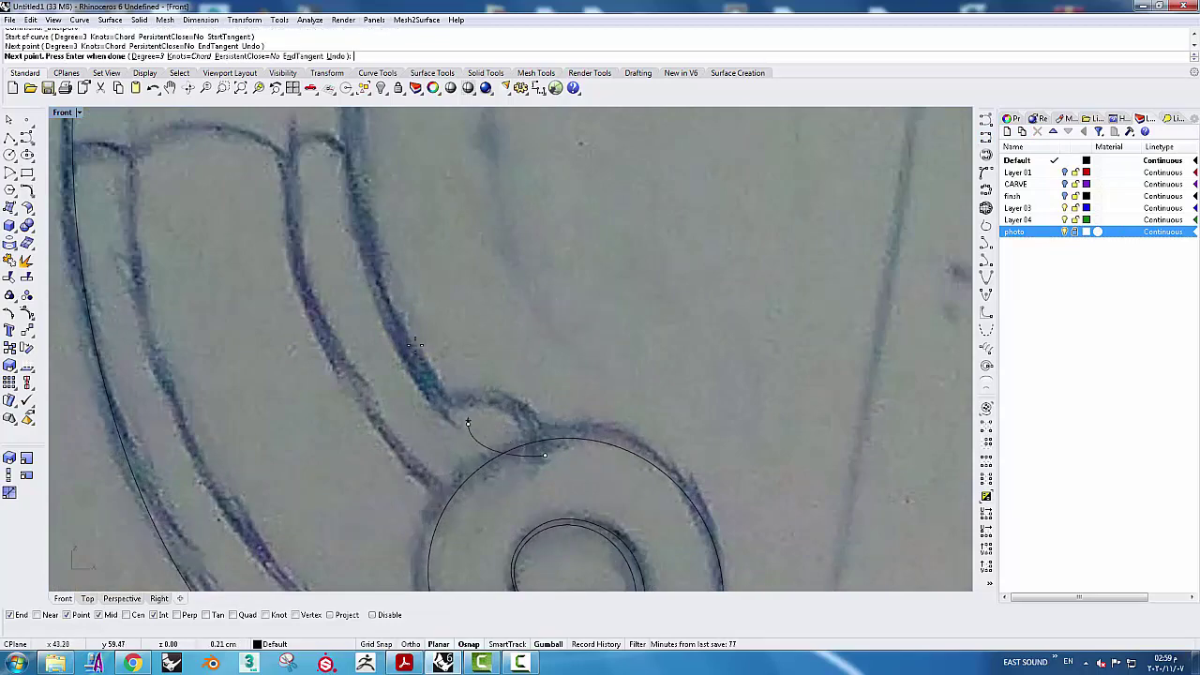
{"action": "right_click_drag", "start_coordinate": [372, 276], "coordinate": [461, 417]}
{"action": "scroll", "coordinate": [462, 417], "scroll_direction": "down", "scroll_amount": 2}
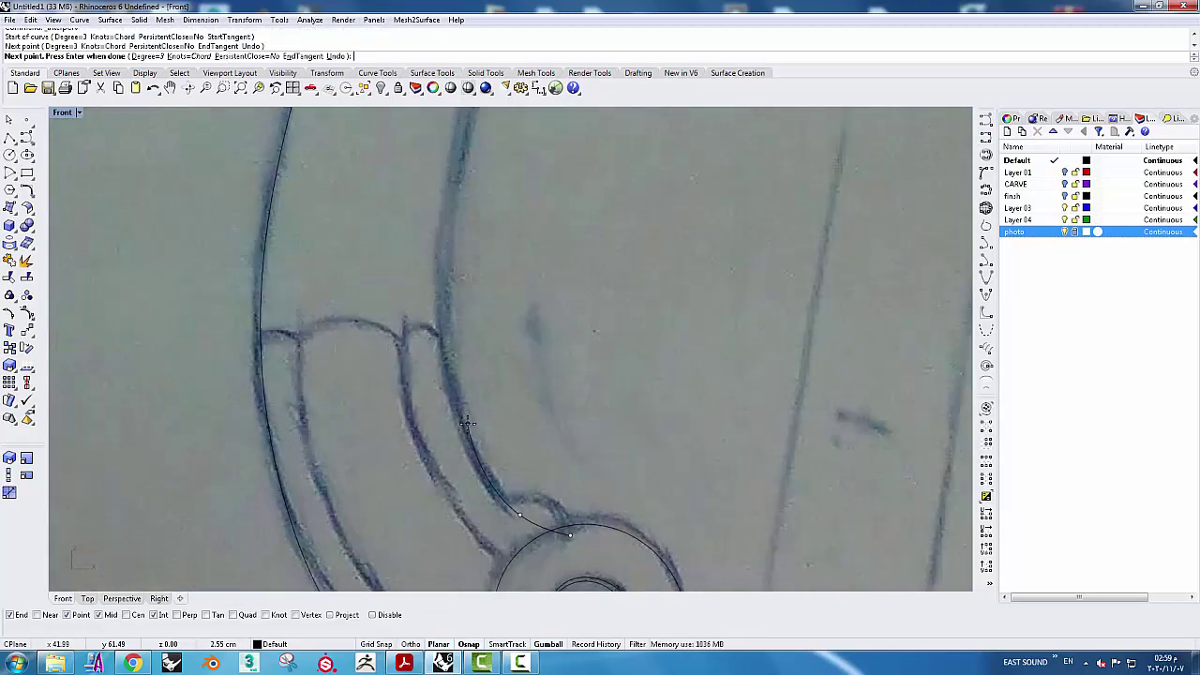
{"action": "left_click", "coordinate": [467, 424]}
{"action": "left_click", "coordinate": [446, 270]}
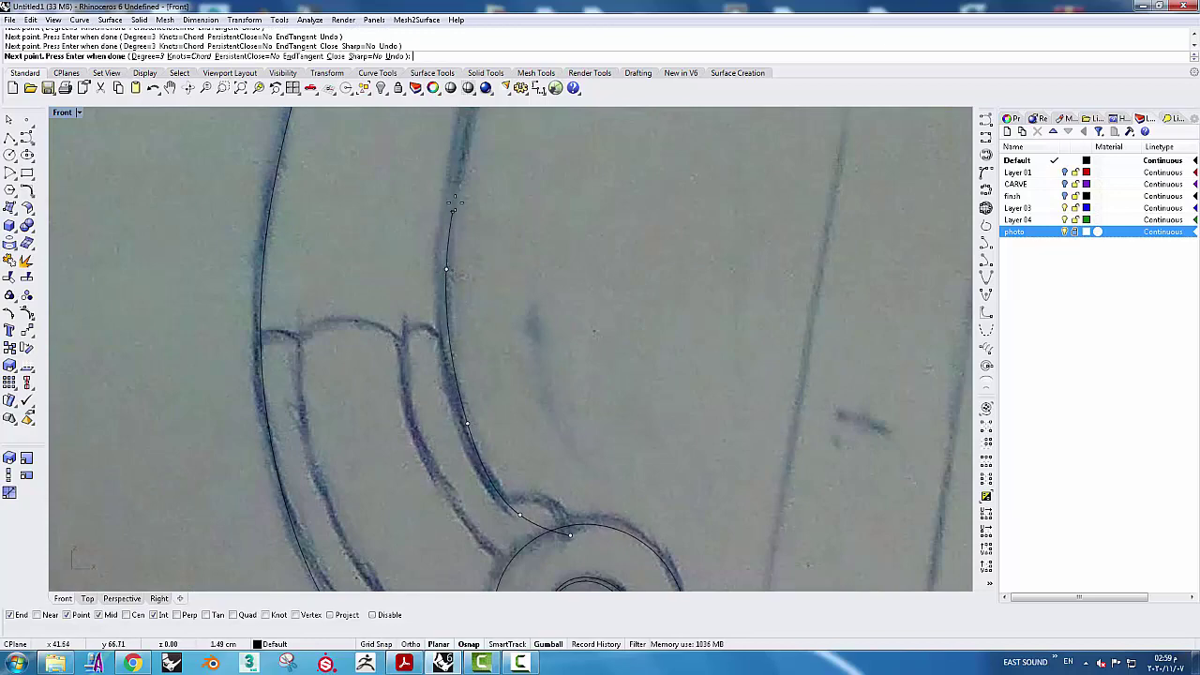
{"action": "scroll", "coordinate": [453, 201], "scroll_direction": "down", "scroll_amount": 2}
{"action": "scroll", "coordinate": [412, 272], "scroll_direction": "down", "scroll_amount": 2}
{"action": "key", "text": "Return"}
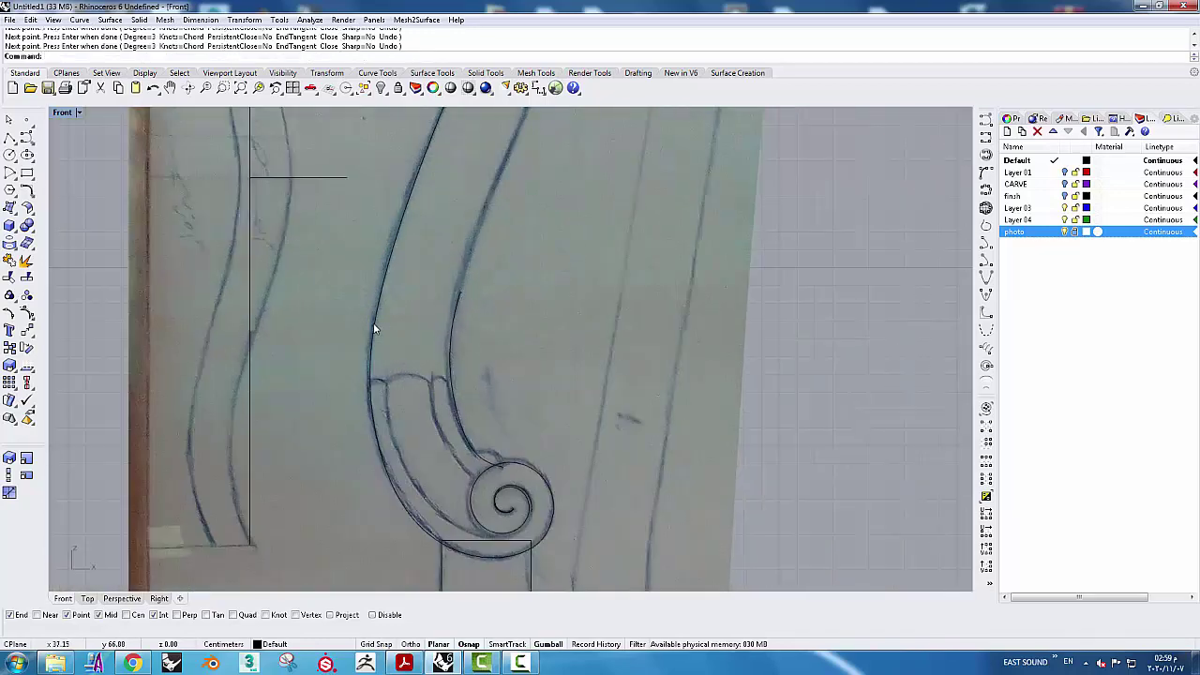
Offset the outer leg curve inward at distance 5
{"action": "left_click", "coordinate": [374, 328]}
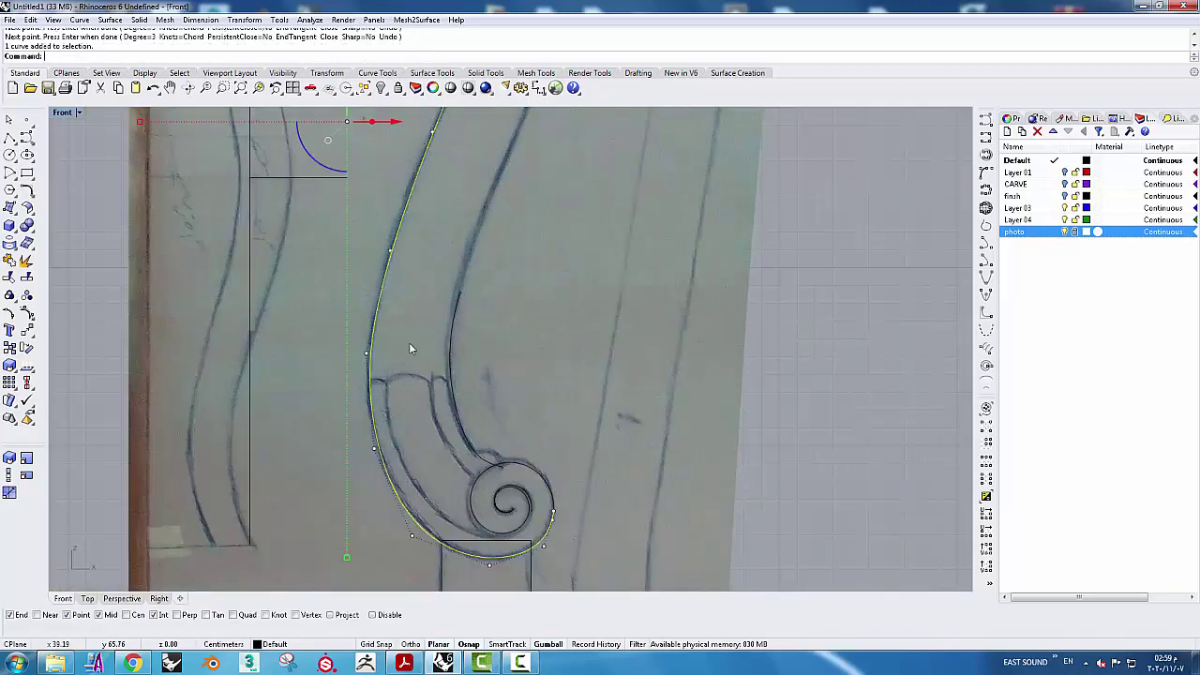
{"action": "left_click", "coordinate": [80, 23]}
{"action": "mouse_move", "coordinate": [97, 343]}
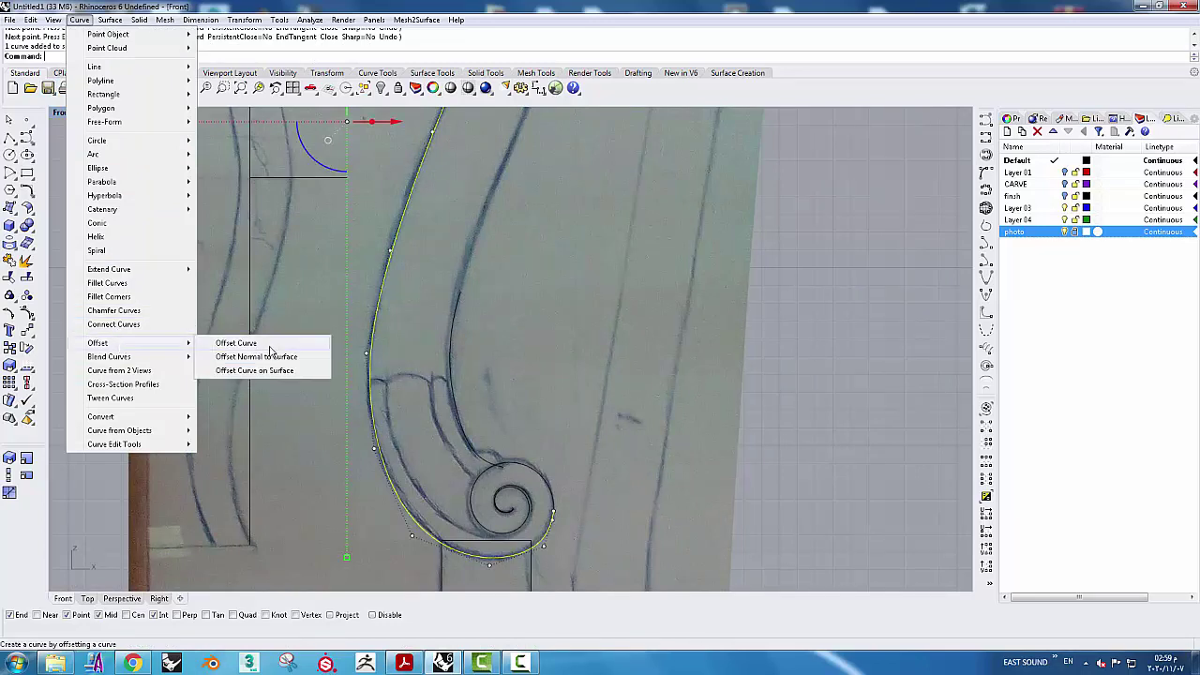
{"action": "left_click", "coordinate": [270, 344]}
{"action": "scroll", "coordinate": [497, 347], "scroll_direction": "down", "scroll_amount": 5}
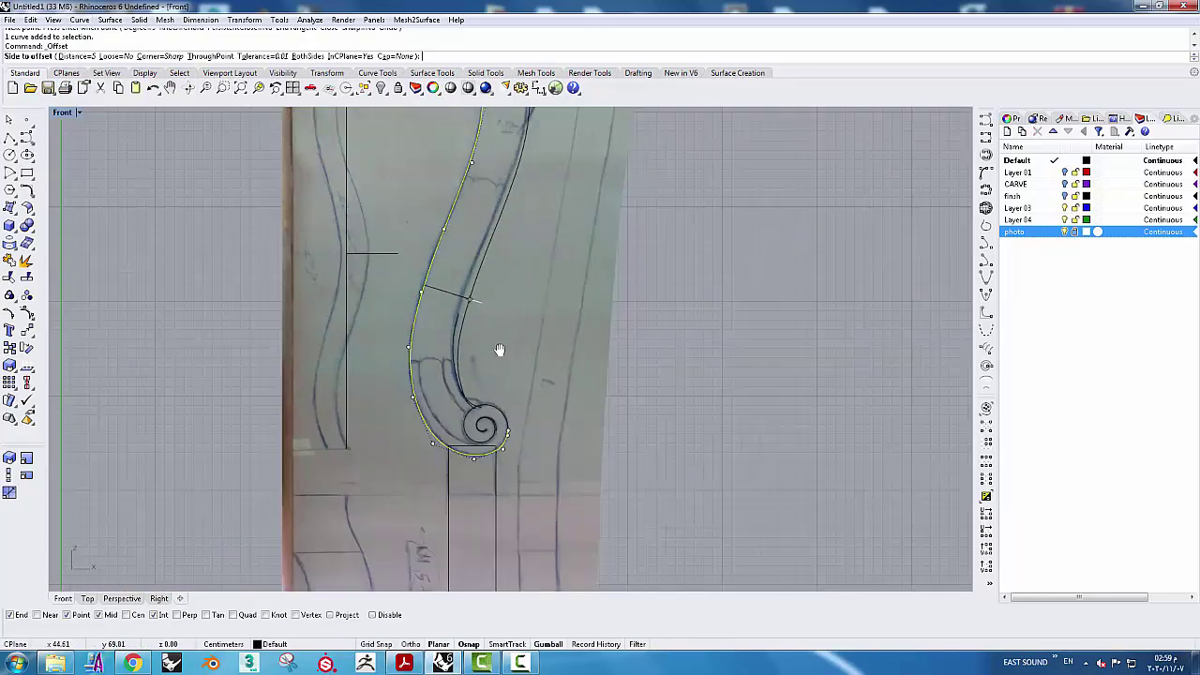
{"action": "left_click", "coordinate": [496, 440]}
{"action": "scroll", "coordinate": [495, 441], "scroll_direction": "up", "scroll_amount": 3}
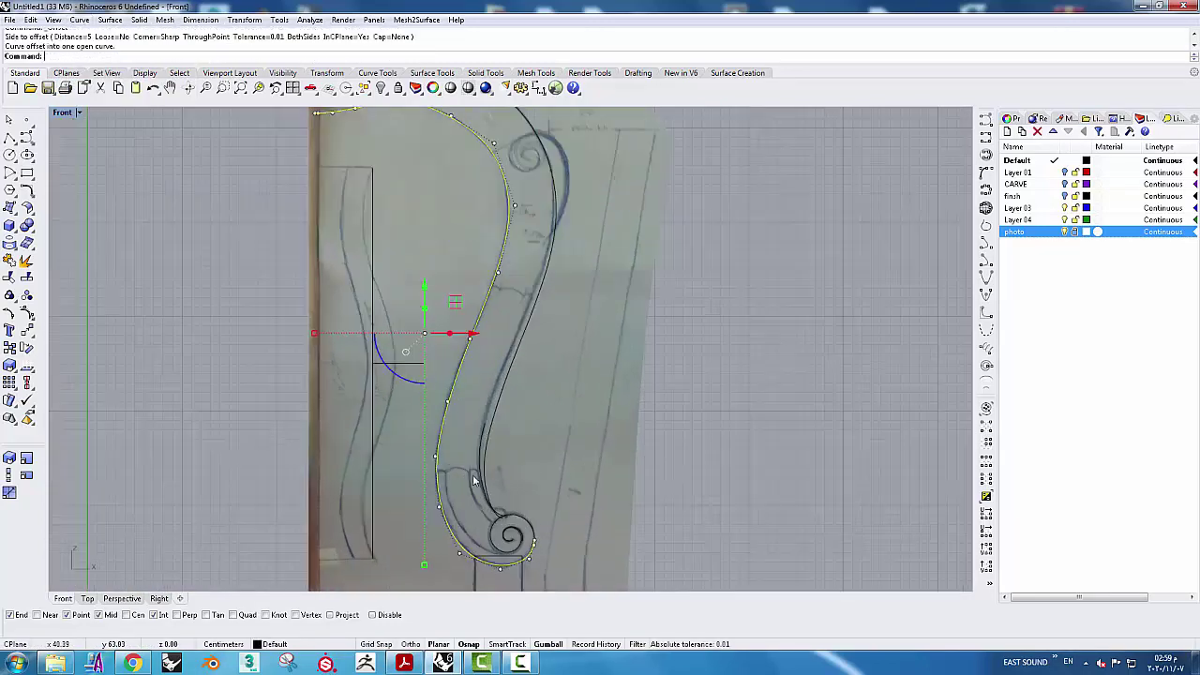
Delete the short curve near the scroll
{"action": "left_click", "coordinate": [487, 426]}
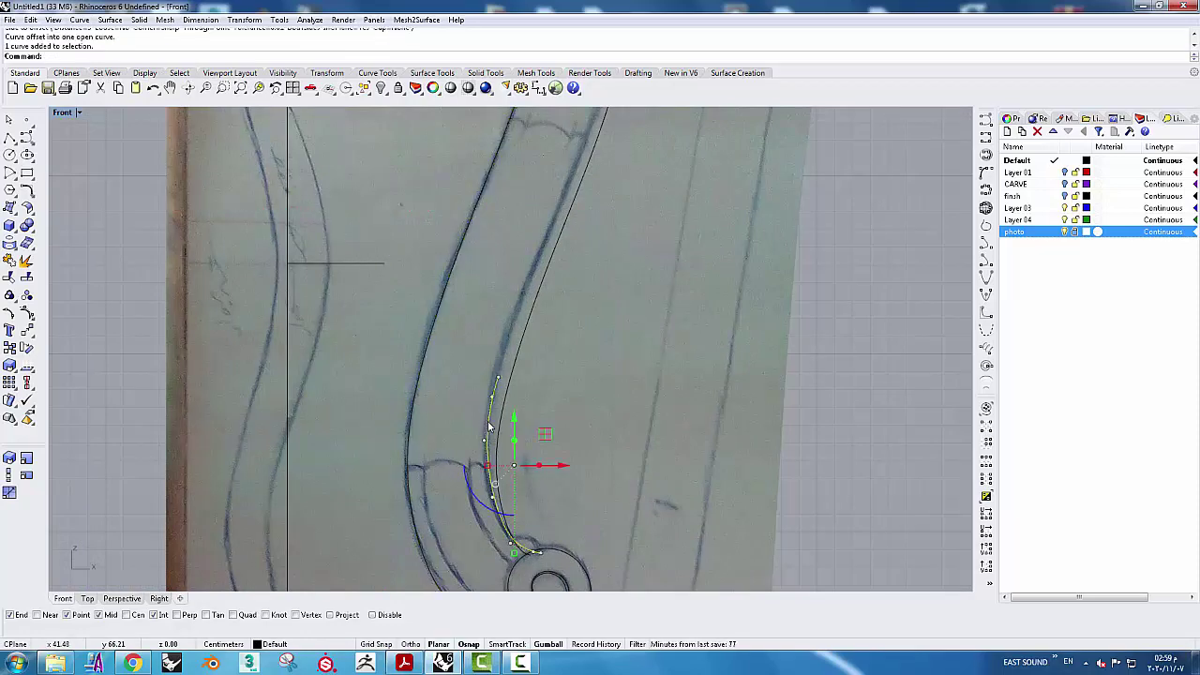
{"action": "key", "text": "Delete"}
{"action": "scroll", "coordinate": [594, 300], "scroll_direction": "down", "scroll_amount": 3}
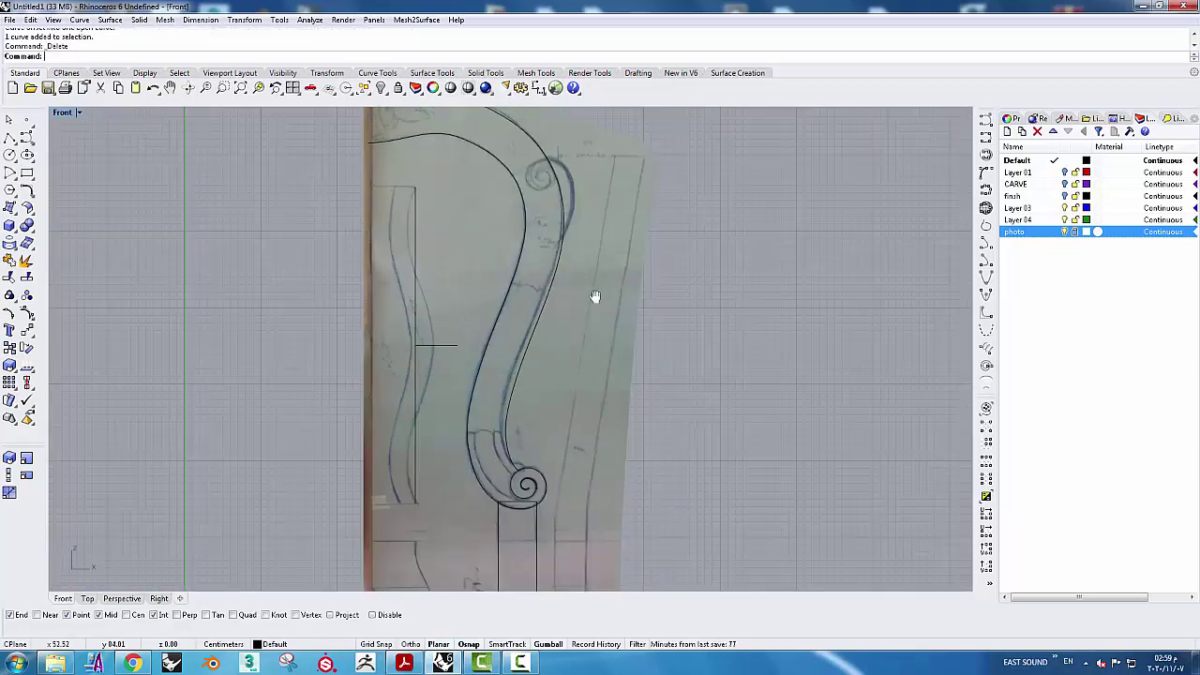
{"action": "scroll", "coordinate": [565, 289], "scroll_direction": "down", "scroll_amount": 3}
{"action": "scroll", "coordinate": [455, 141], "scroll_direction": "up", "scroll_amount": 3}
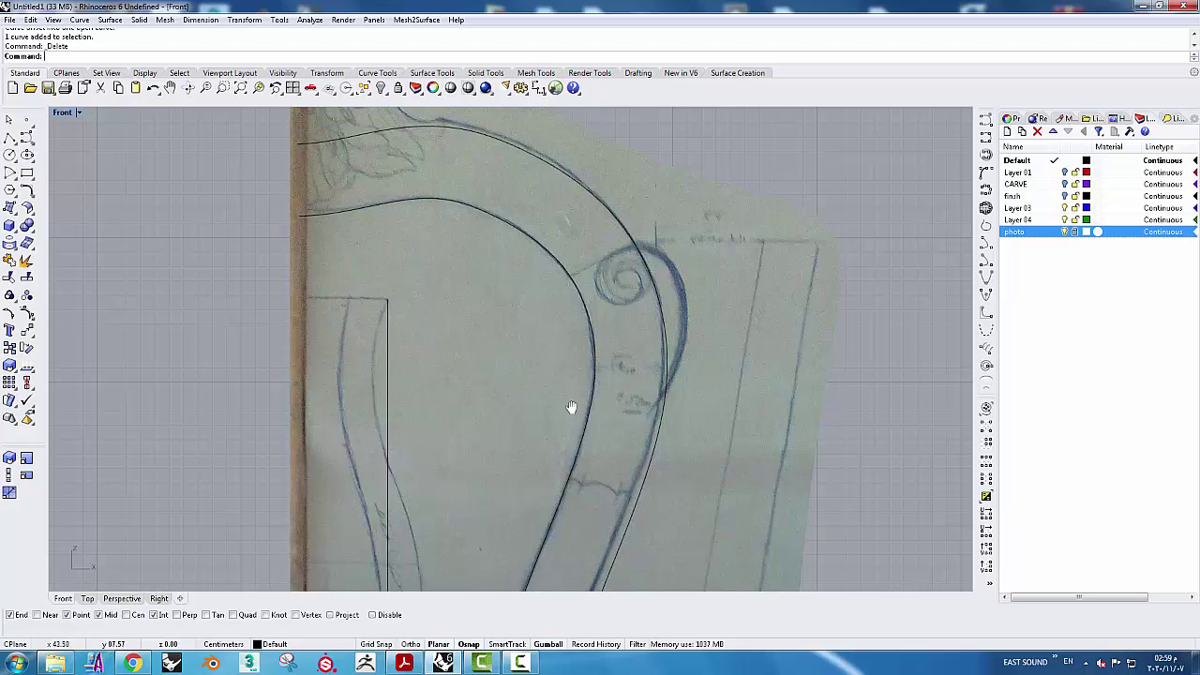
{"action": "scroll", "coordinate": [492, 397], "scroll_direction": "down", "scroll_amount": 2}
{"action": "scroll", "coordinate": [489, 373], "scroll_direction": "down", "scroll_amount": 1}
{"action": "scroll", "coordinate": [506, 441], "scroll_direction": "up", "scroll_amount": 3}
{"action": "scroll", "coordinate": [506, 440], "scroll_direction": "up", "scroll_amount": 3}
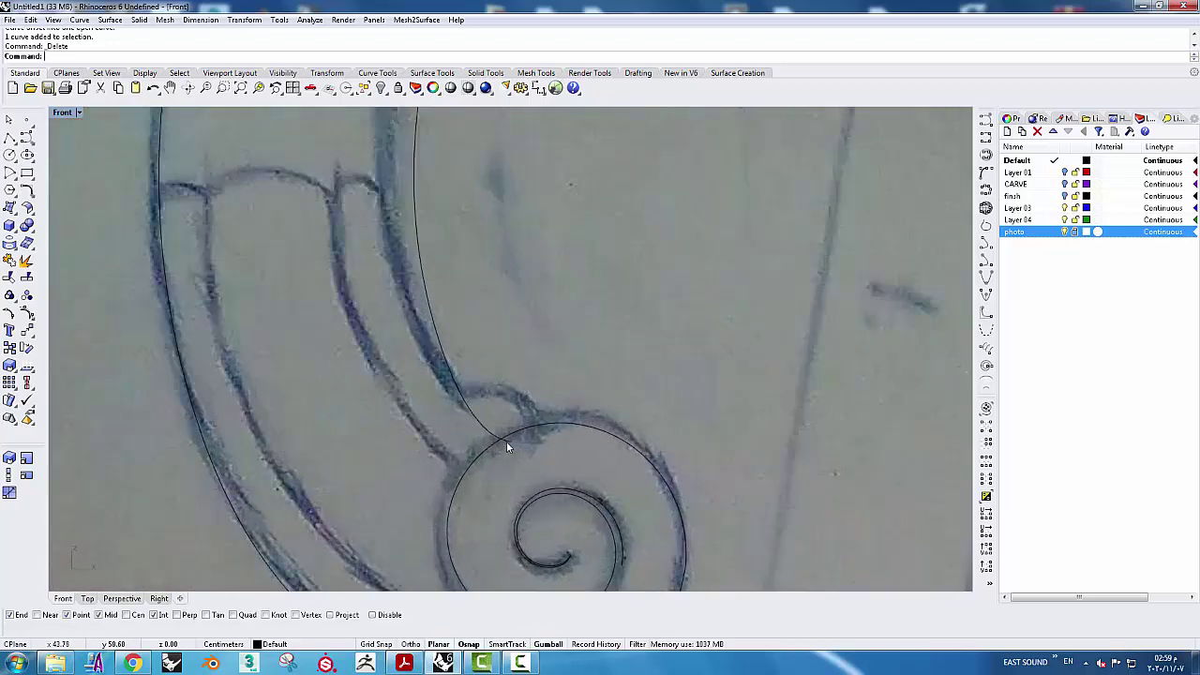
{"action": "scroll", "coordinate": [389, 352], "scroll_direction": "up", "scroll_amount": 1}
{"action": "scroll", "coordinate": [371, 373], "scroll_direction": "down", "scroll_amount": 2}
{"action": "right_click_drag", "start_coordinate": [371, 373], "coordinate": [422, 415]}
{"action": "scroll", "coordinate": [403, 421], "scroll_direction": "down", "scroll_amount": 3}
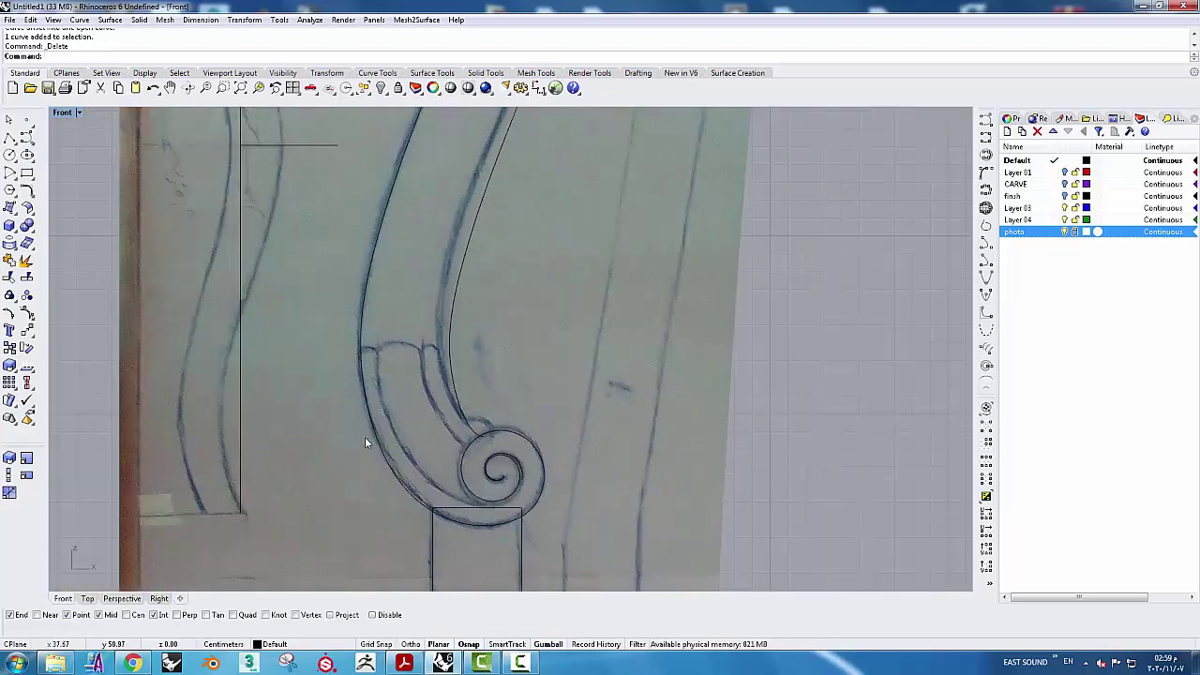
Offset the outer leg curve again, 1 cm inward
{"action": "left_click", "coordinate": [381, 443]}
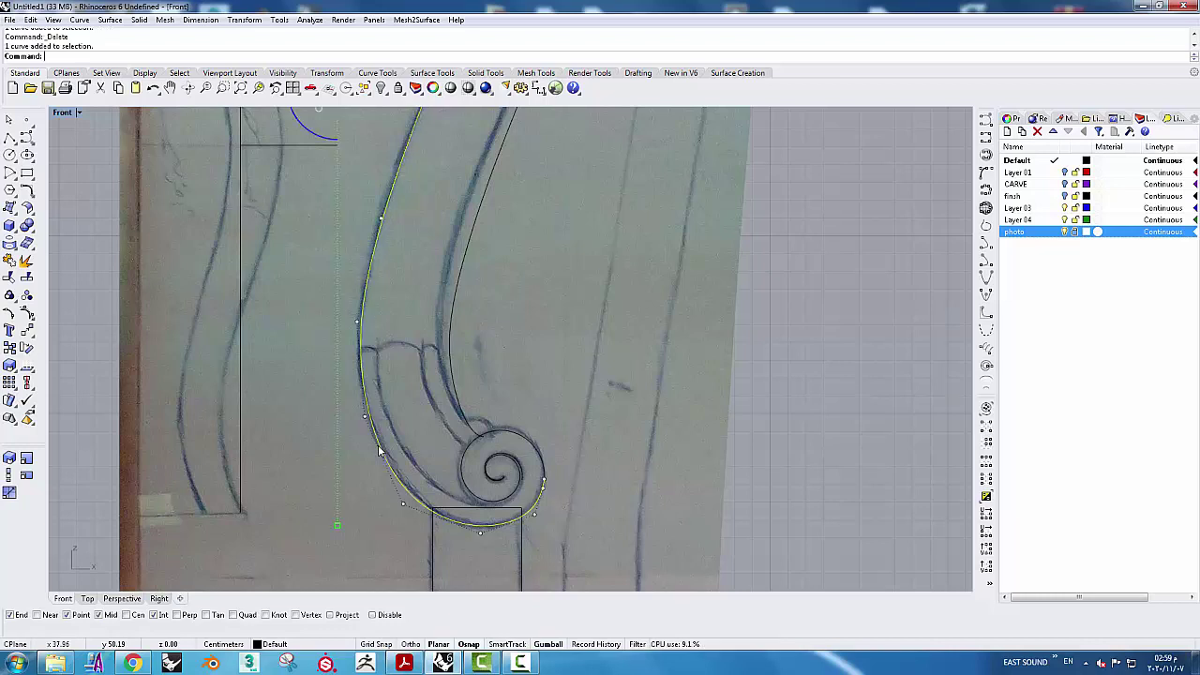
{"action": "left_click", "coordinate": [78, 19]}
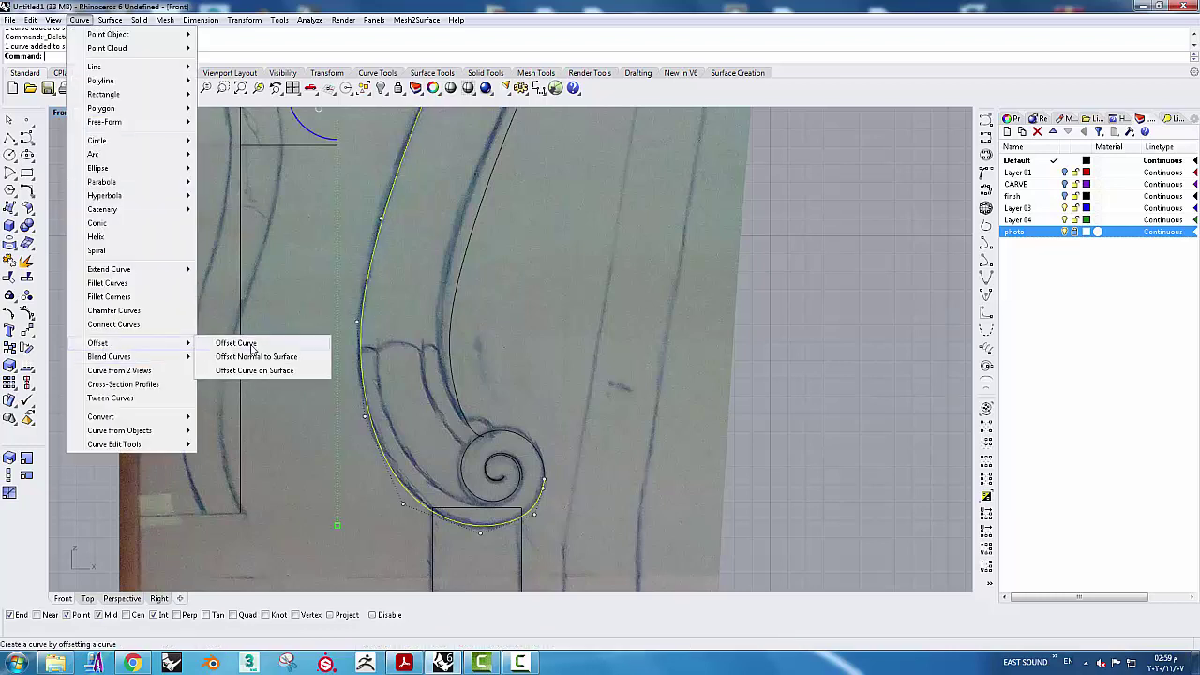
{"action": "left_click", "coordinate": [253, 344]}
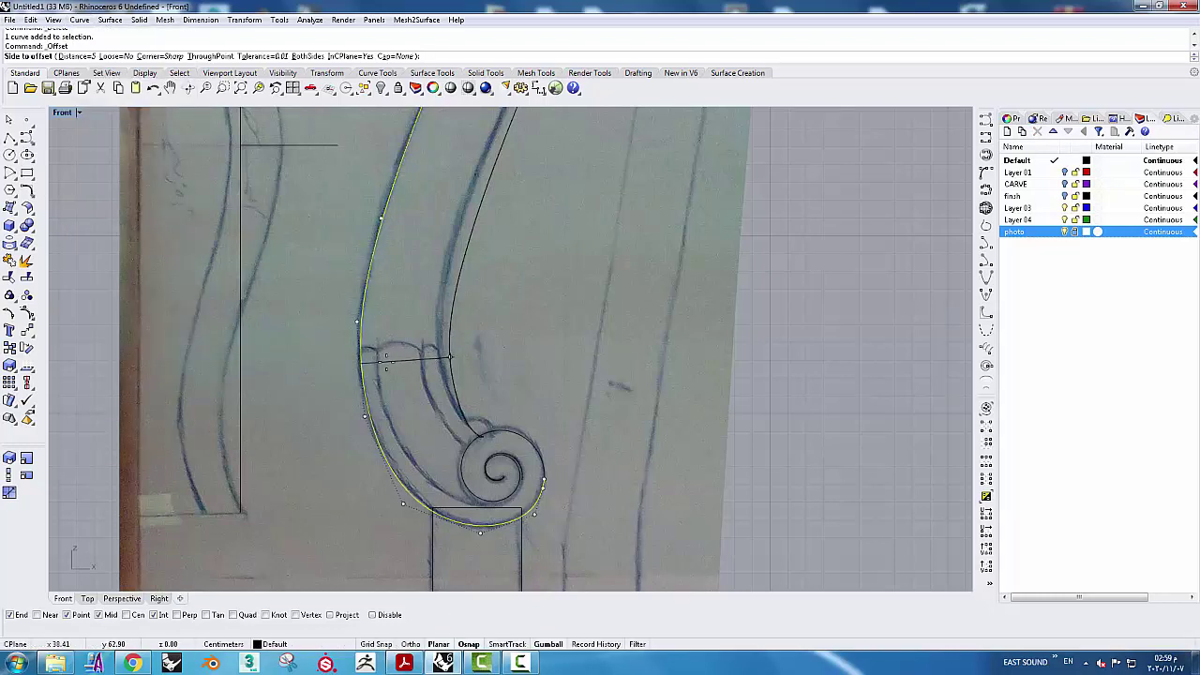
{"action": "type", "text": "1"}
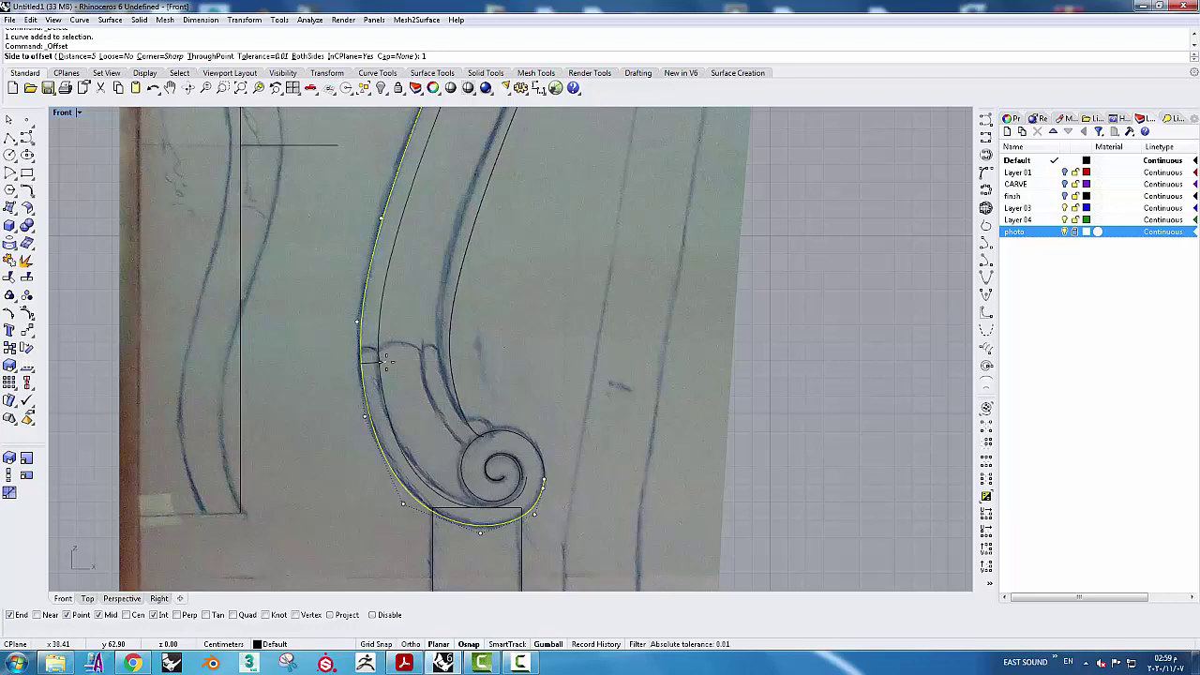
{"action": "key", "text": "Return"}
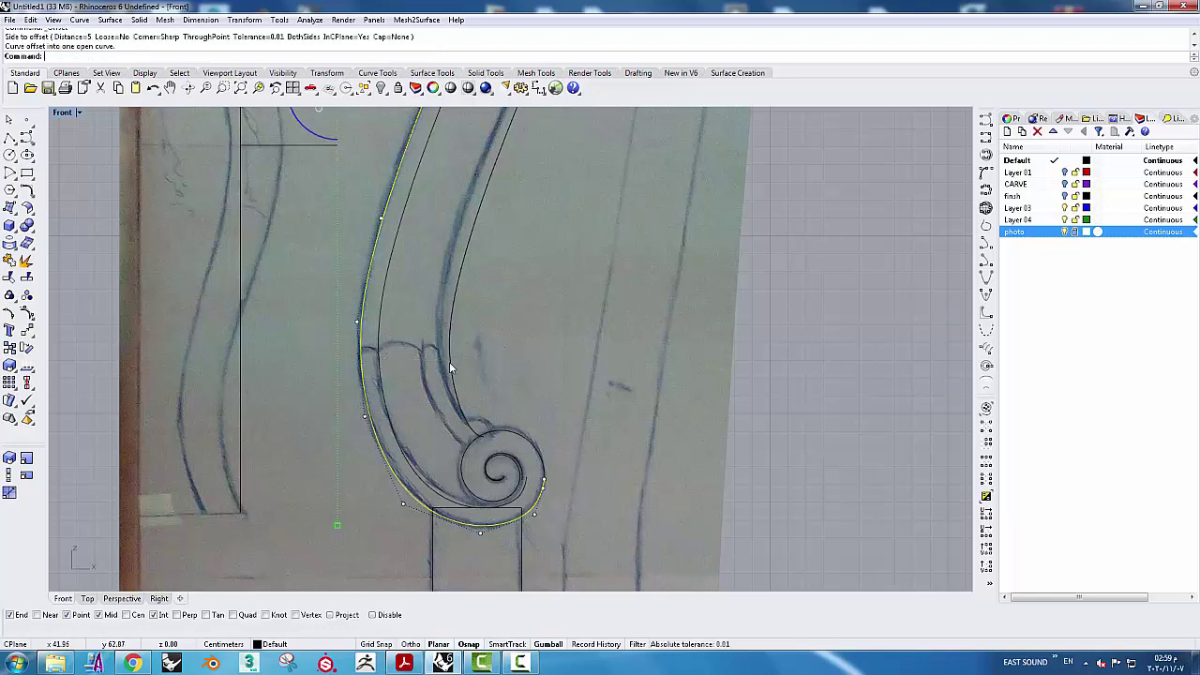
{"action": "left_click", "coordinate": [450, 367]}
{"action": "right_click_drag", "start_coordinate": [523, 310], "coordinate": [519, 378]}
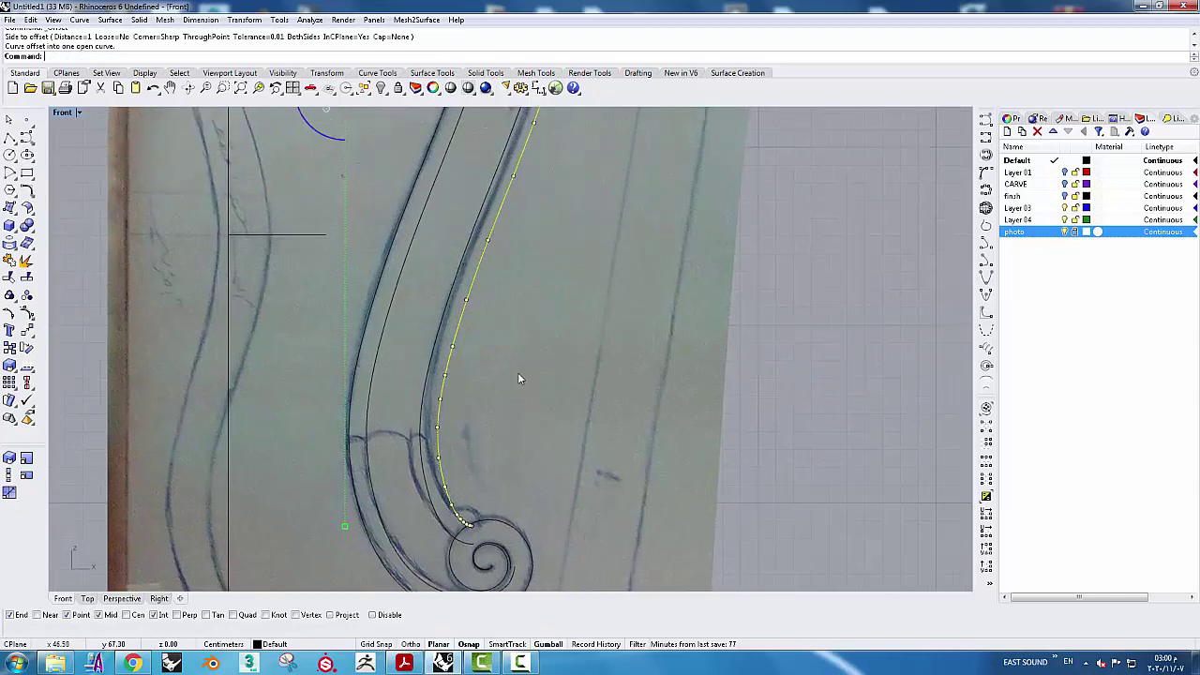
{"action": "scroll", "coordinate": [520, 378], "scroll_direction": "down", "scroll_amount": 3}
Nudge a control point on the inner offset curve, then delete that curve
{"action": "scroll", "coordinate": [480, 212], "scroll_direction": "up", "scroll_amount": 4}
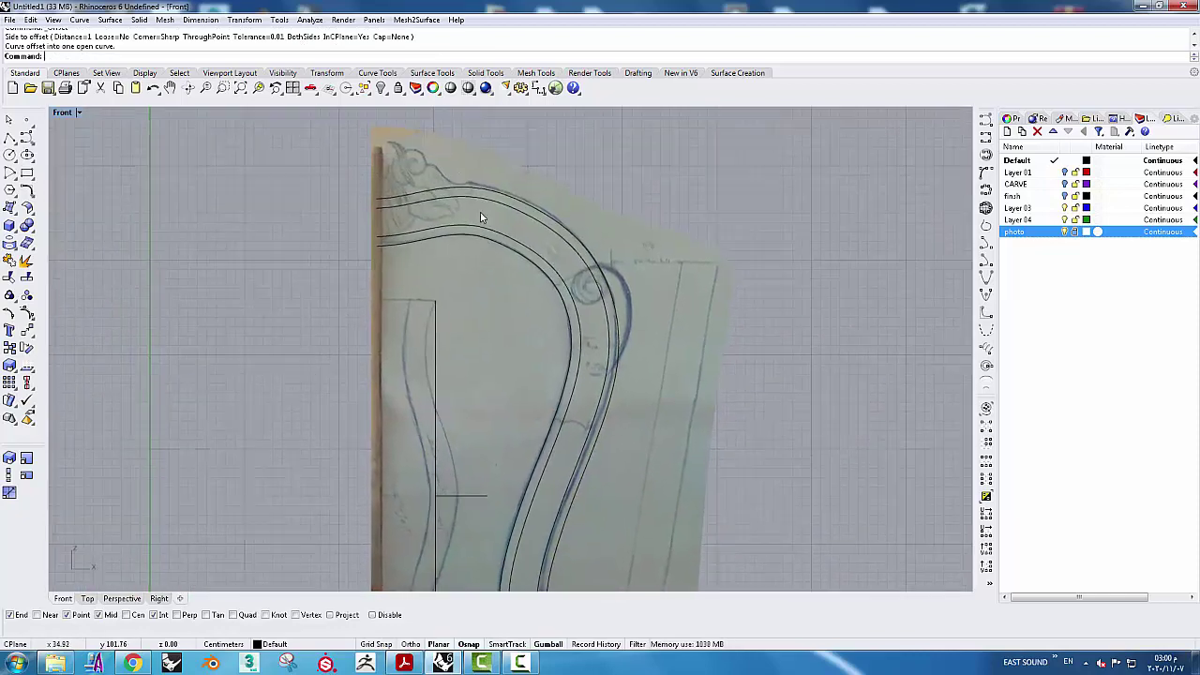
{"action": "scroll", "coordinate": [480, 218], "scroll_direction": "up", "scroll_amount": 2}
{"action": "scroll", "coordinate": [481, 199], "scroll_direction": "up", "scroll_amount": 1}
{"action": "left_click", "coordinate": [524, 313]}
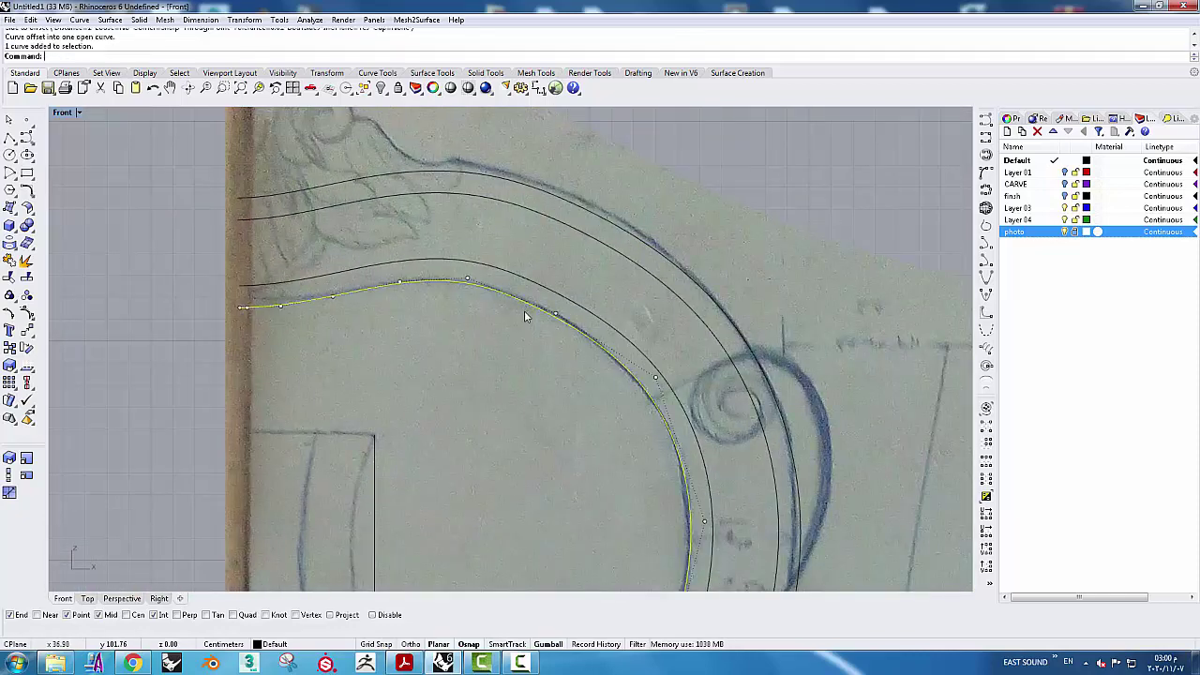
{"action": "left_click", "coordinate": [556, 317]}
{"action": "left_click_drag", "start_coordinate": [557, 316], "coordinate": [559, 308]}
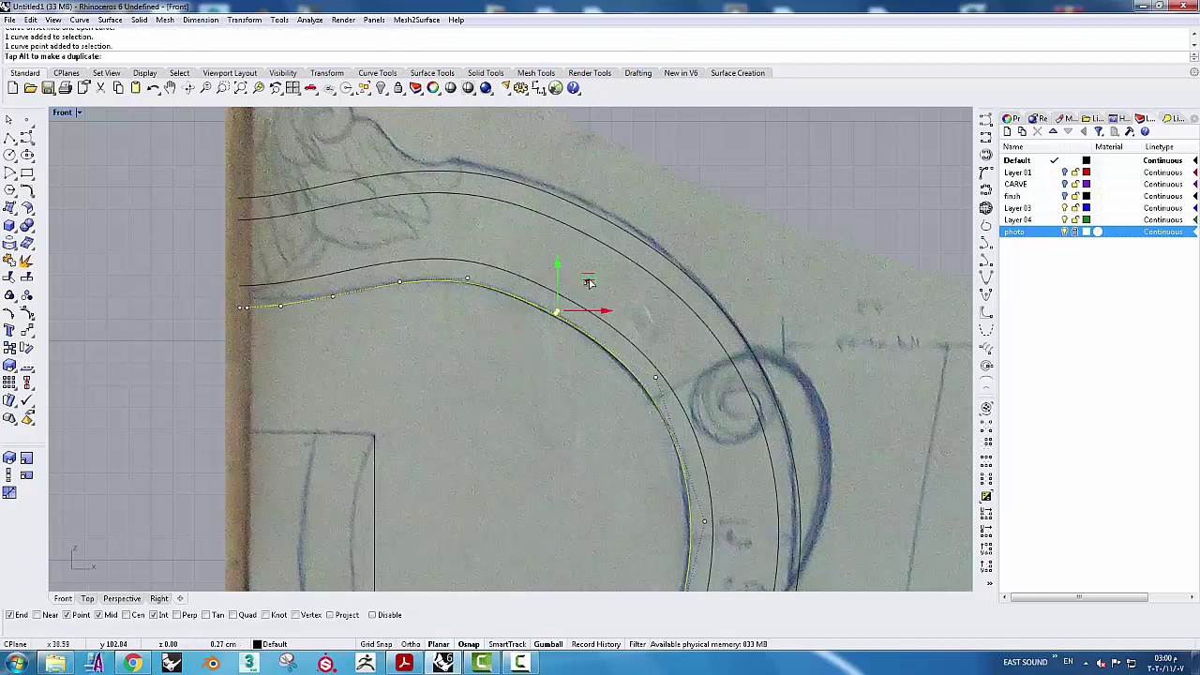
{"action": "left_click", "coordinate": [621, 332]}
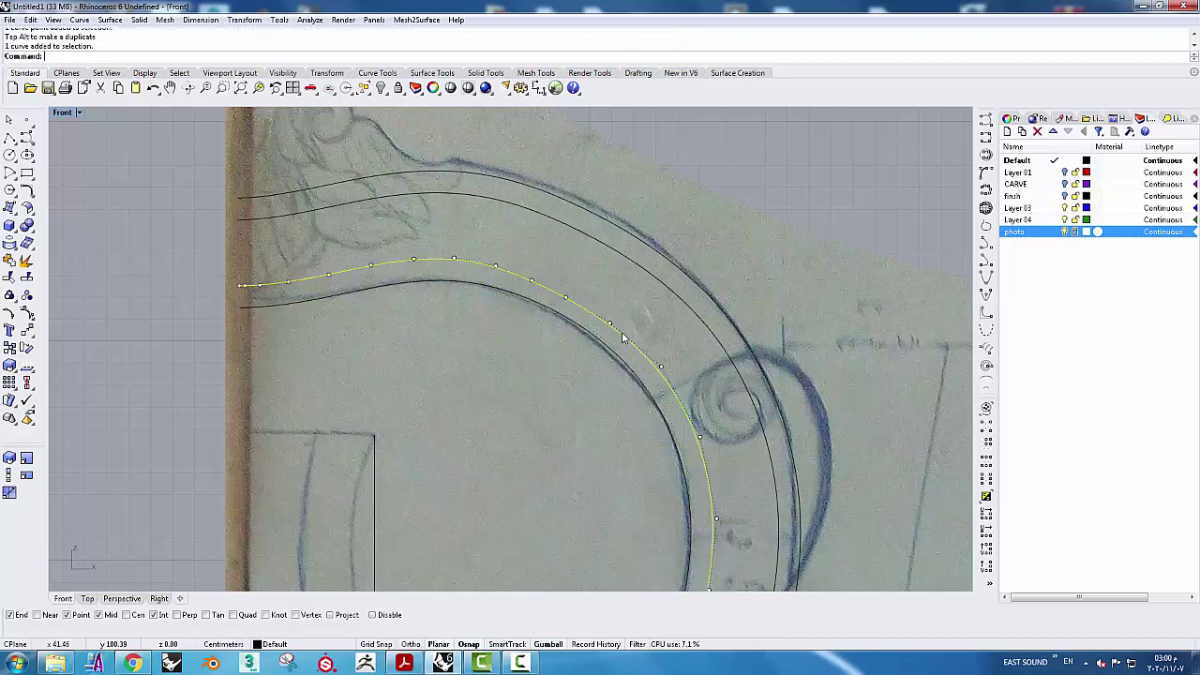
{"action": "key", "text": "Delete"}
Delete the two upper parallel arcs
{"action": "left_click", "coordinate": [604, 222]}
{"action": "key", "text": "Delete"}
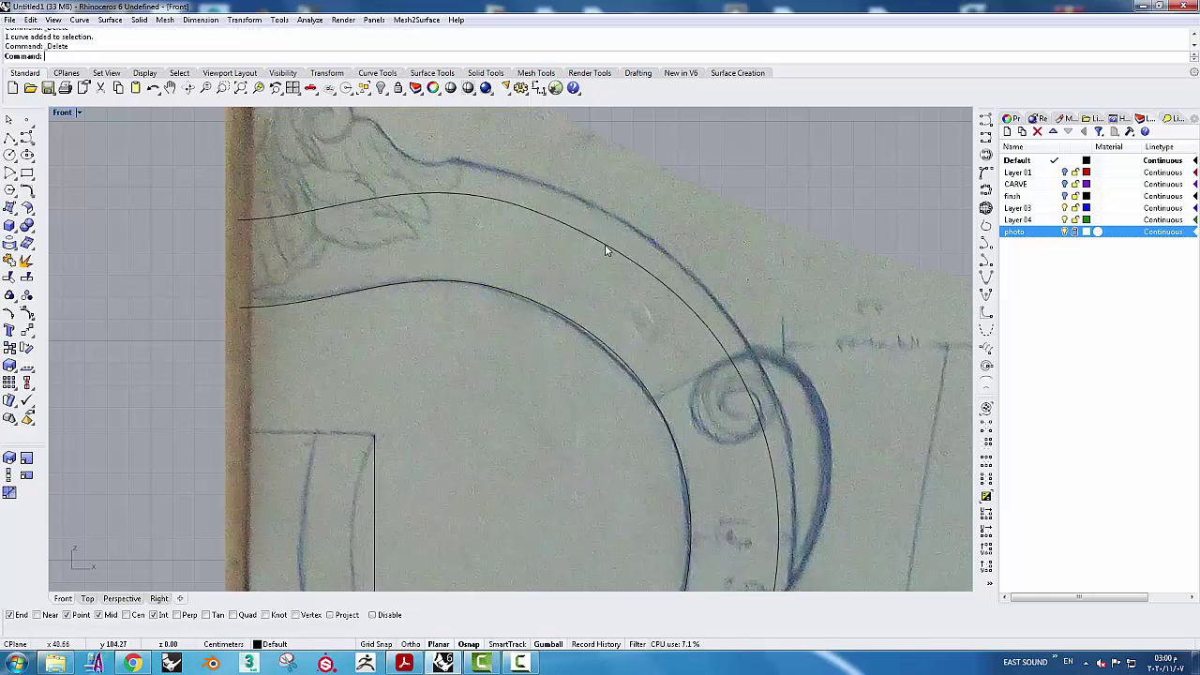
{"action": "left_click", "coordinate": [604, 243]}
{"action": "key", "text": "Delete"}
Show the remaining curve's control points and nudge one to follow the photo line
{"action": "left_click", "coordinate": [584, 333]}
{"action": "scroll", "coordinate": [577, 334], "scroll_direction": "up", "scroll_amount": 2}
{"action": "key", "text": "F10"}
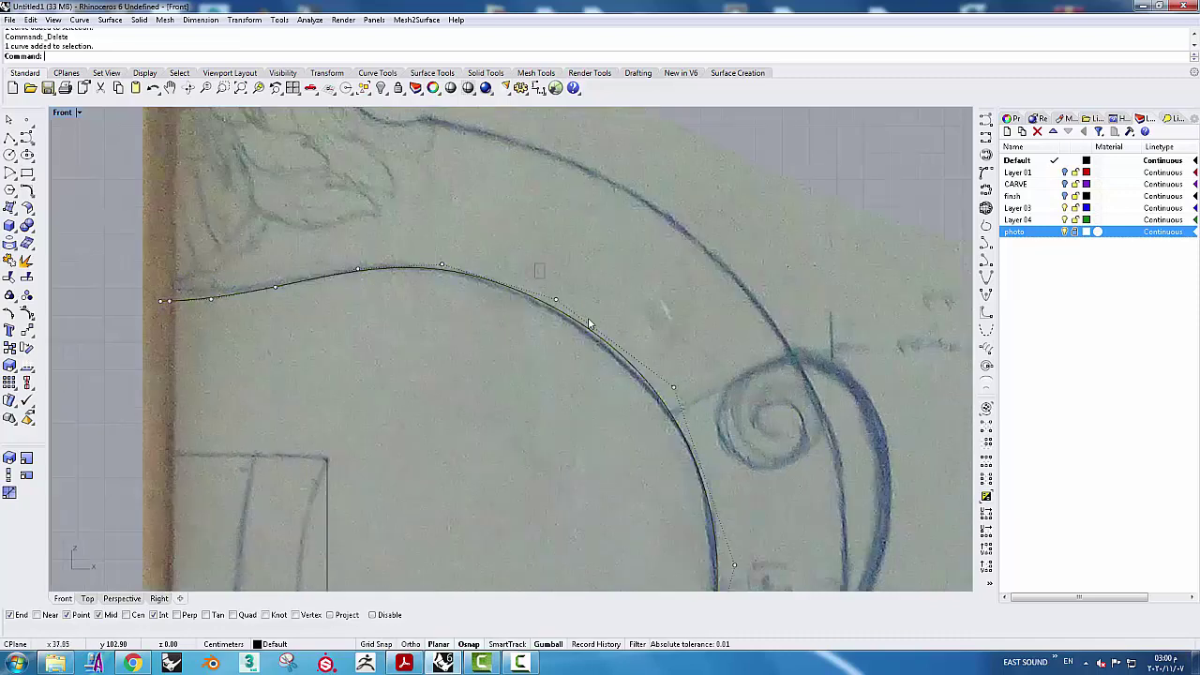
{"action": "left_click", "coordinate": [549, 281]}
{"action": "left_click_drag", "start_coordinate": [549, 281], "coordinate": [556, 299]}
{"action": "scroll", "coordinate": [586, 268], "scroll_direction": "down", "scroll_amount": 2}
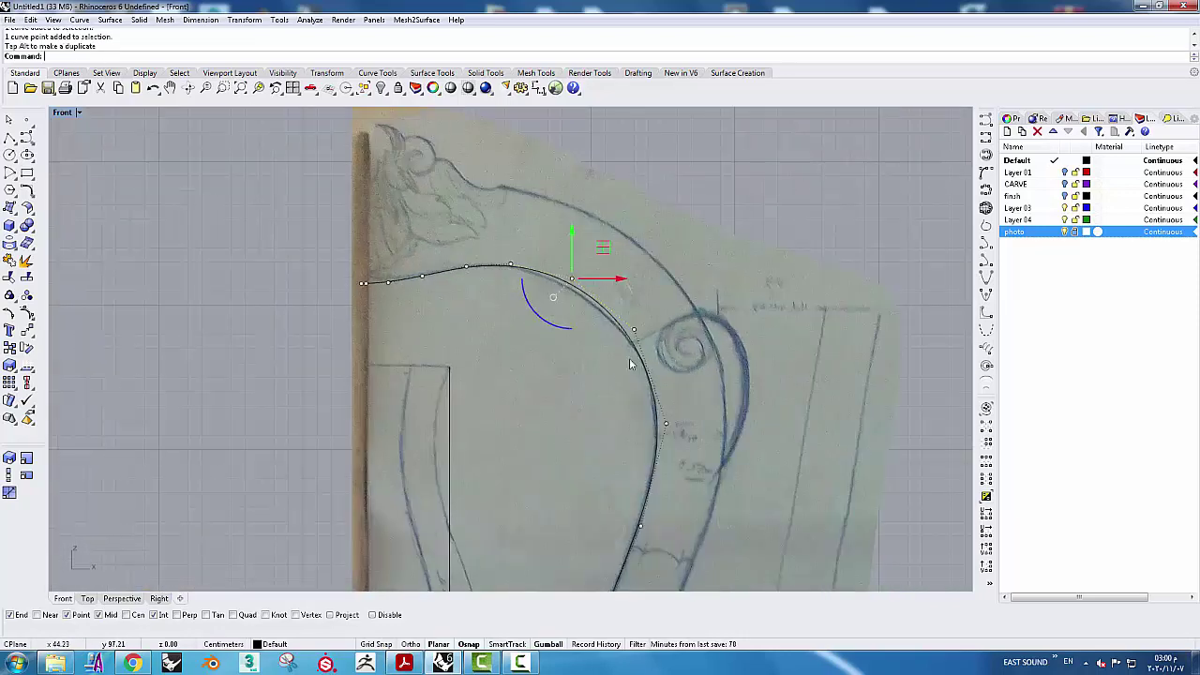
{"action": "left_click", "coordinate": [575, 293]}
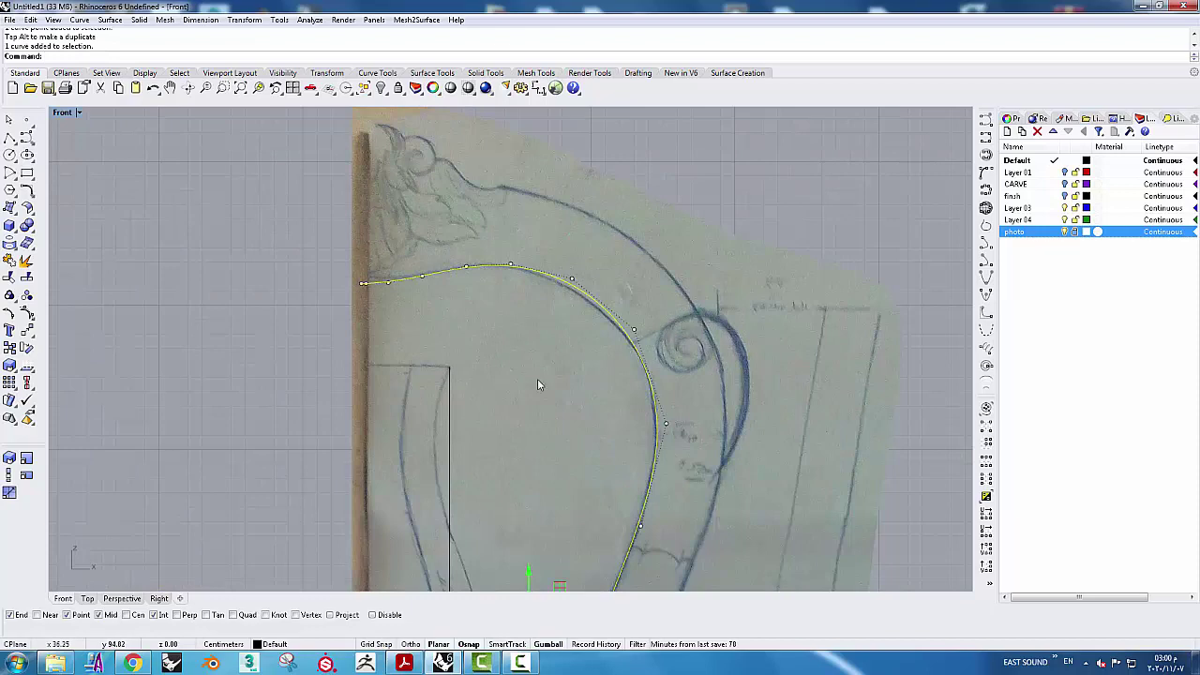
{"action": "mouse_move", "coordinate": [537, 379]}
{"action": "right_mouse_down"}
{"action": "mouse_move", "coordinate": [481, 305]}
{"action": "mouse_move", "coordinate": [496, 206]}
{"action": "right_mouse_up"}
{"action": "scroll", "coordinate": [522, 362], "scroll_direction": "down", "scroll_amount": 2}
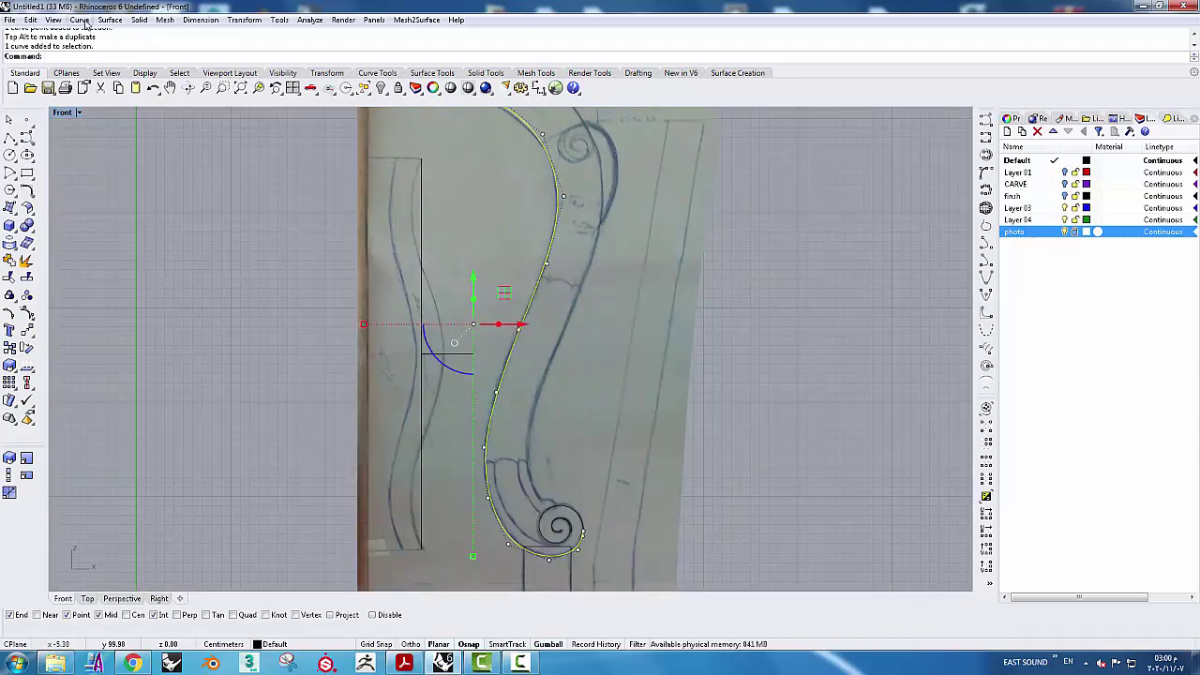
Offset the traced S-curve at distance 1 to create a parallel copy beside it
{"action": "left_click", "coordinate": [80, 20]}
{"action": "left_click", "coordinate": [279, 342]}
{"action": "type", "text": "5"}
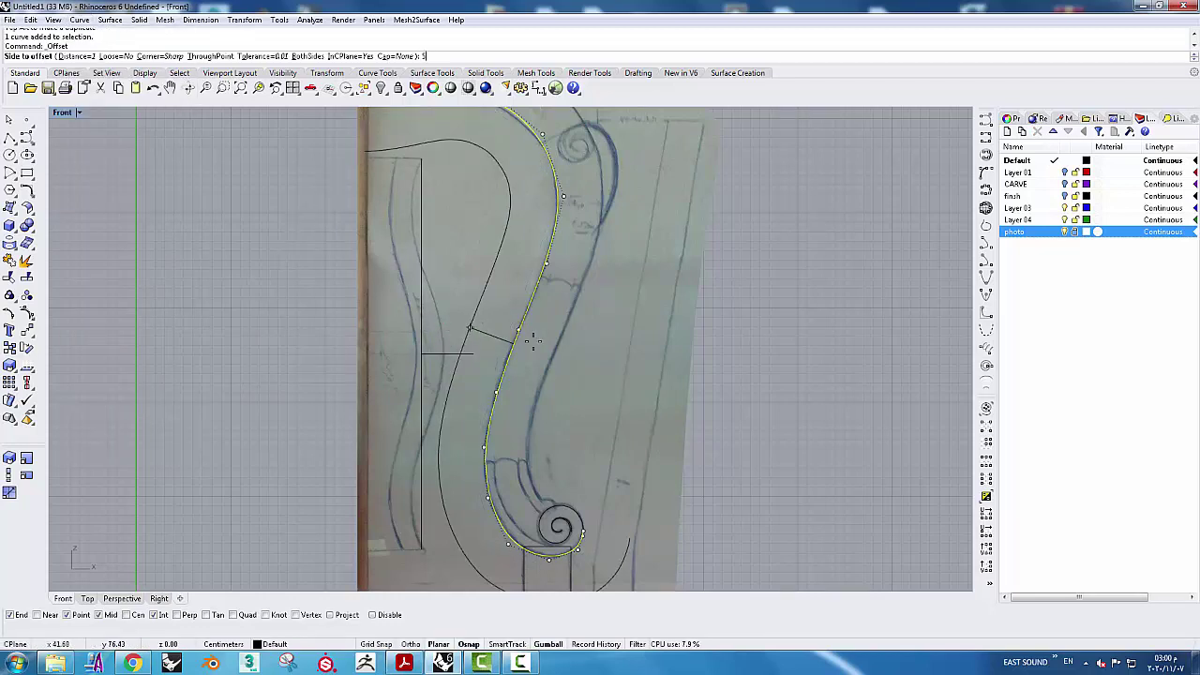
{"action": "key", "text": "Return"}
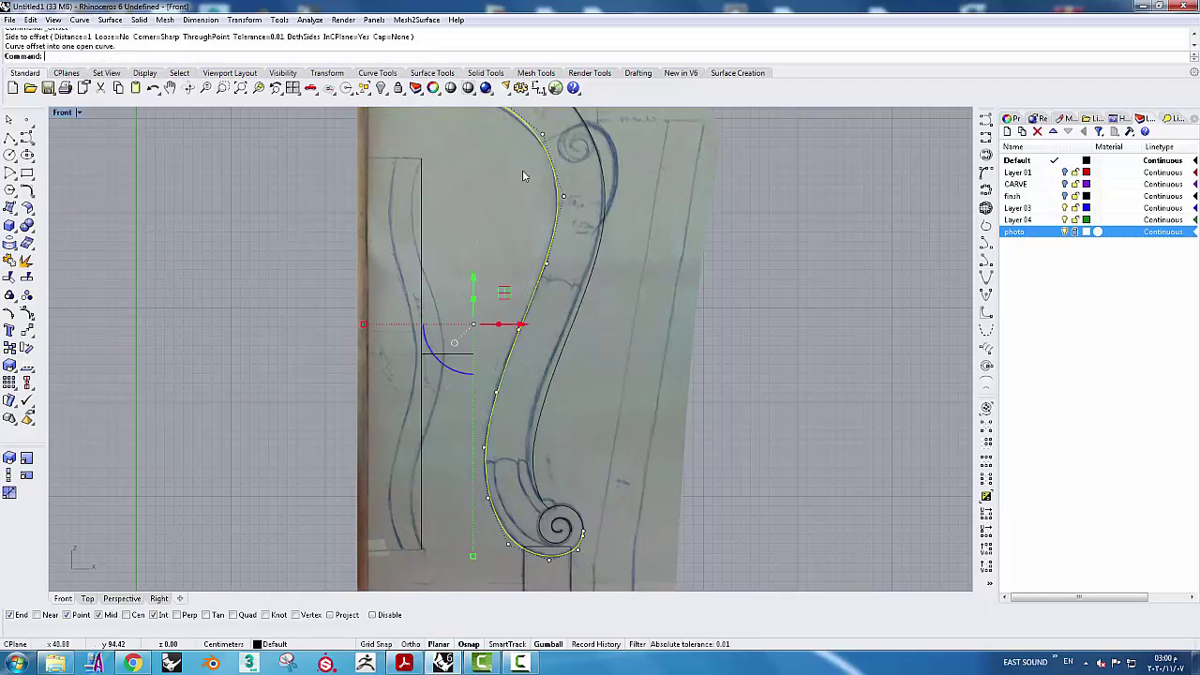
{"action": "scroll", "coordinate": [515, 291], "scroll_direction": "up", "scroll_amount": 3}
{"action": "scroll", "coordinate": [525, 234], "scroll_direction": "up", "scroll_amount": 3}
{"action": "type", "text": "1"}
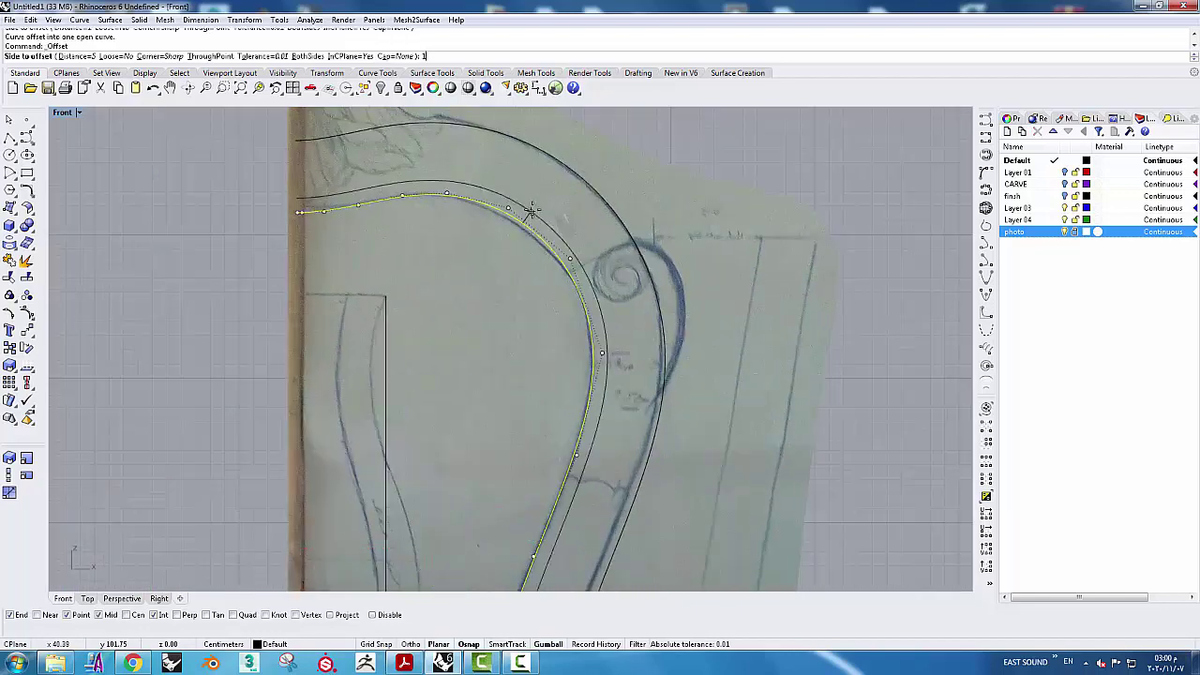
{"action": "key", "text": "Return"}
{"action": "left_click", "coordinate": [533, 215]}
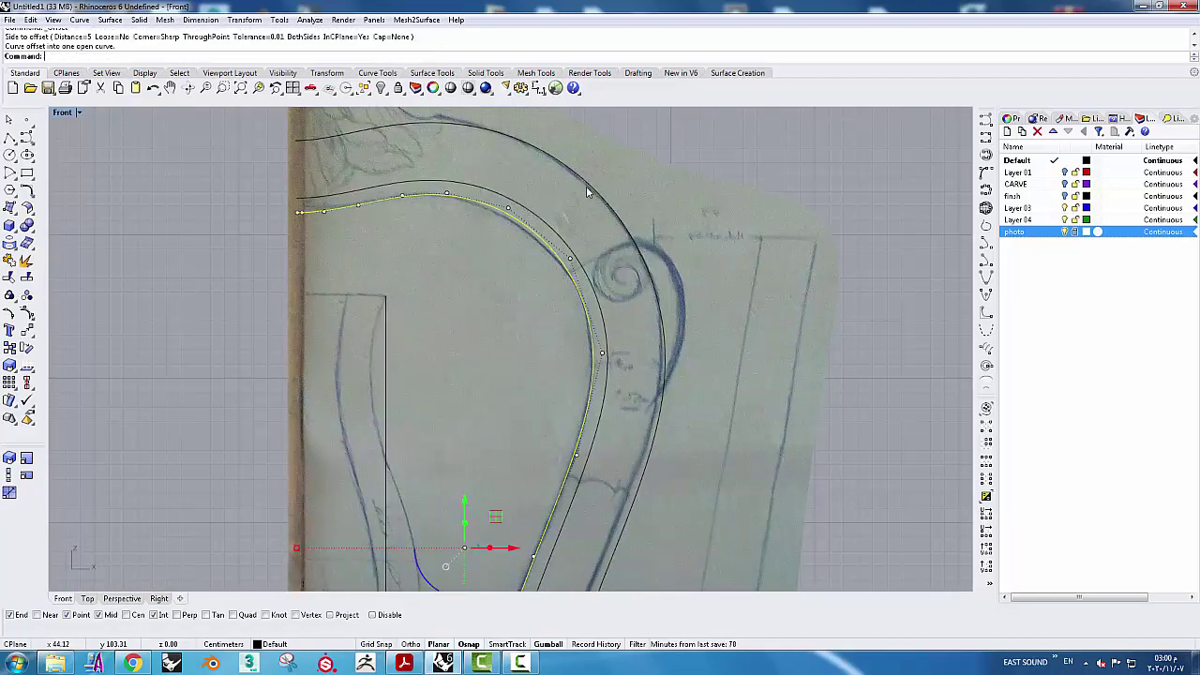
{"action": "scroll", "coordinate": [585, 192], "scroll_direction": "down", "scroll_amount": 2}
{"action": "scroll", "coordinate": [529, 180], "scroll_direction": "down", "scroll_amount": 3}
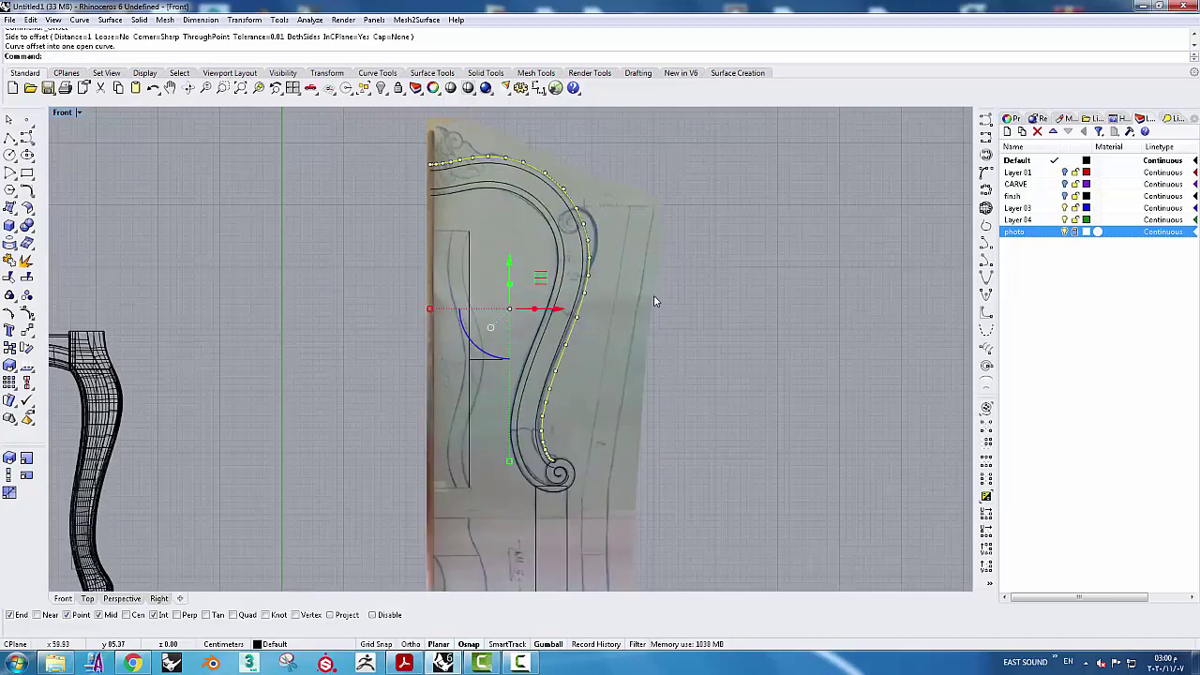
{"action": "key", "text": "Escape"}
{"action": "scroll", "coordinate": [577, 435], "scroll_direction": "up", "scroll_amount": 1}
{"action": "scroll", "coordinate": [563, 436], "scroll_direction": "up", "scroll_amount": 3}
{"action": "scroll", "coordinate": [530, 436], "scroll_direction": "up", "scroll_amount": 2}
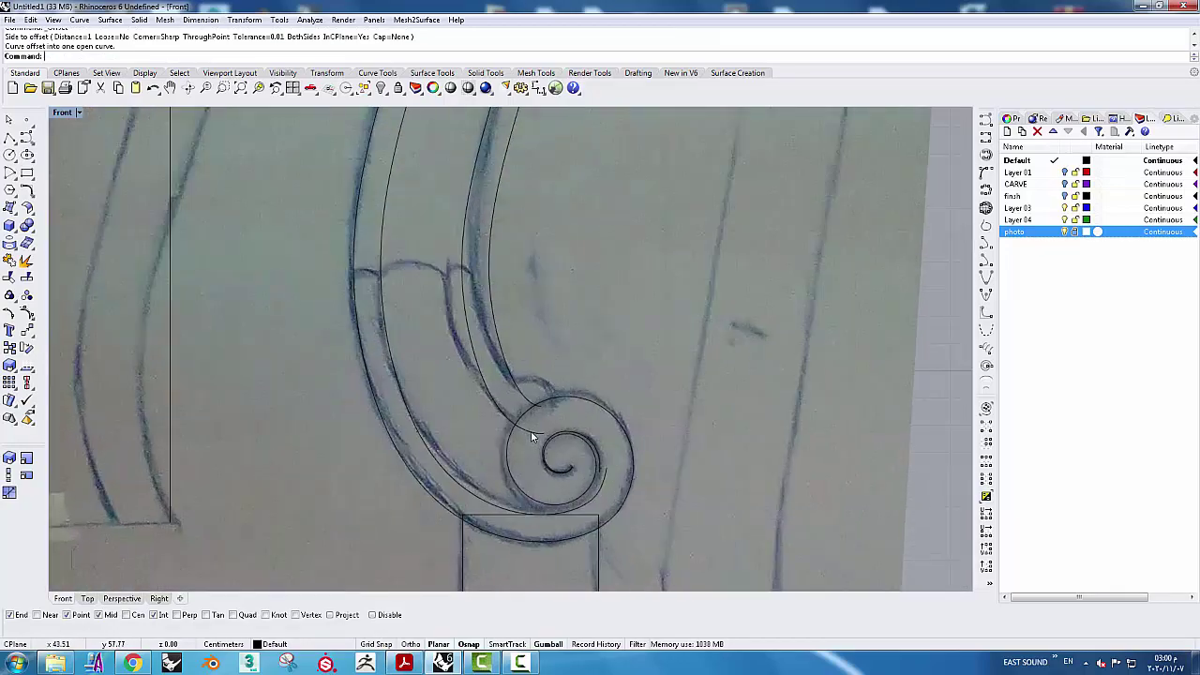
{"action": "scroll", "coordinate": [530, 436], "scroll_direction": "down", "scroll_amount": 1}
{"action": "scroll", "coordinate": [581, 362], "scroll_direction": "down", "scroll_amount": 1}
{"action": "scroll", "coordinate": [621, 429], "scroll_direction": "down", "scroll_amount": 1}
Drag the parallel curve's end point into the spiral at the foot of the leg
{"action": "right_click_drag", "start_coordinate": [669, 263], "coordinate": [671, 218]}
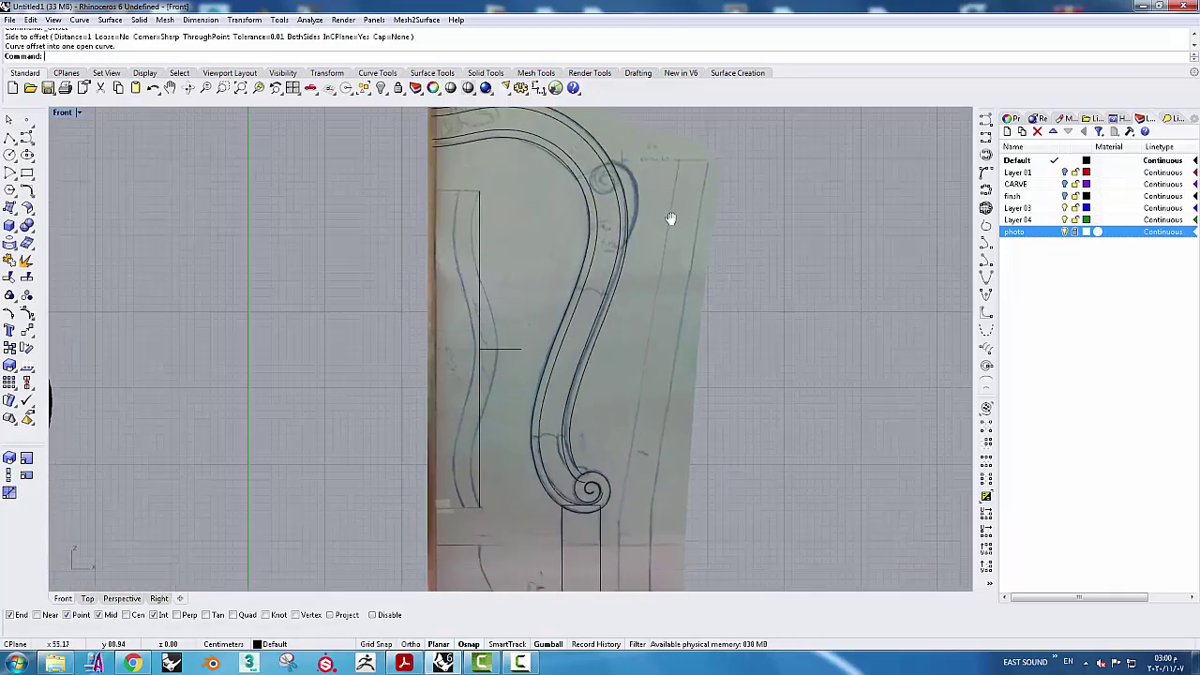
{"action": "scroll", "coordinate": [563, 413], "scroll_direction": "up", "scroll_amount": 2}
{"action": "scroll", "coordinate": [529, 387], "scroll_direction": "up", "scroll_amount": 2}
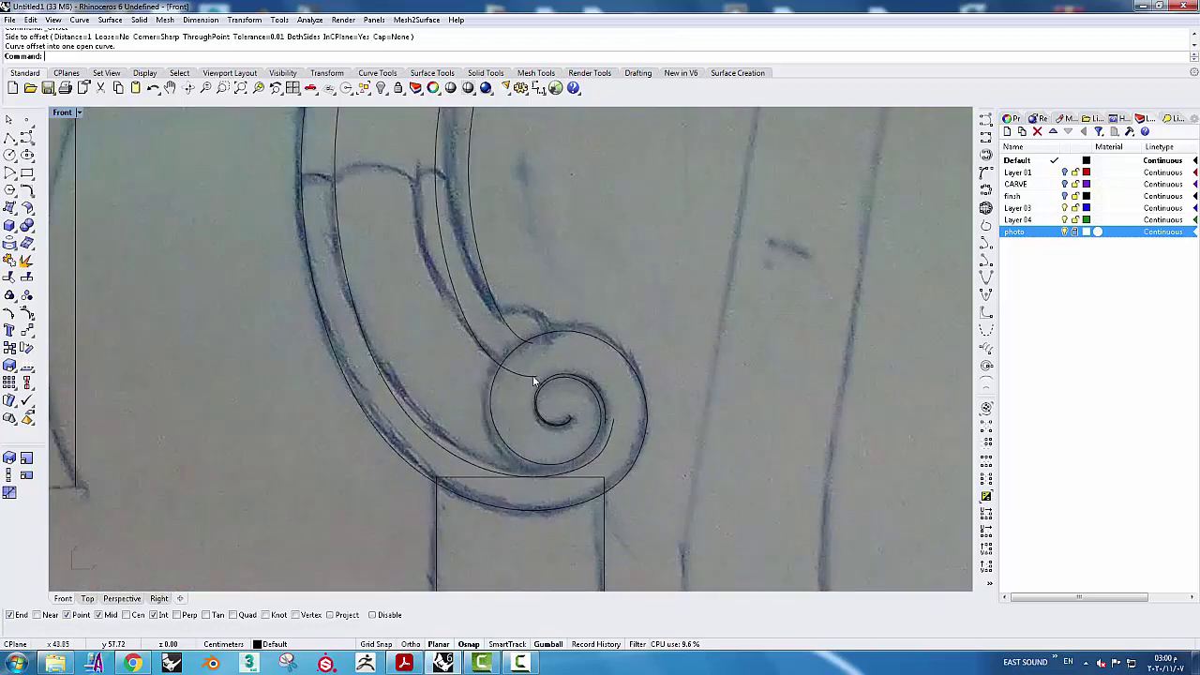
{"action": "left_click", "coordinate": [533, 377]}
{"action": "scroll", "coordinate": [541, 379], "scroll_direction": "up", "scroll_amount": 1}
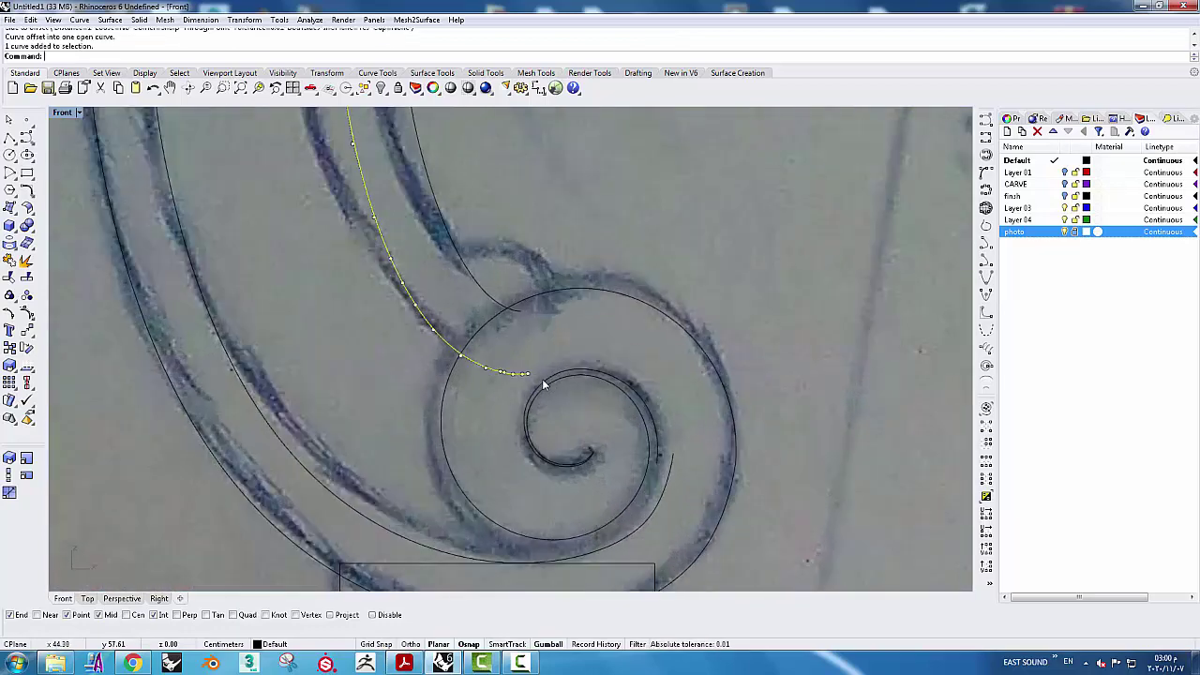
{"action": "scroll", "coordinate": [530, 375], "scroll_direction": "up", "scroll_amount": 2}
{"action": "scroll", "coordinate": [515, 370], "scroll_direction": "up", "scroll_amount": 1}
{"action": "left_click_drag", "start_coordinate": [511, 368], "coordinate": [718, 316]}
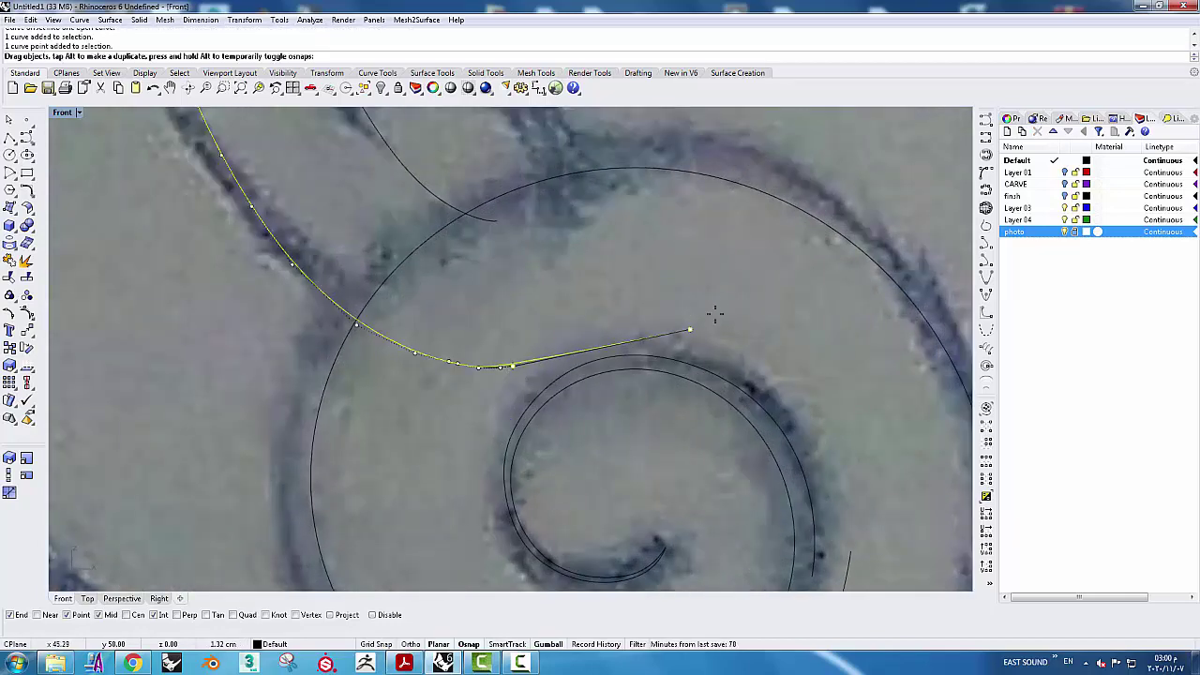
Move two more control points to smooth the curl into the spiral
{"action": "scroll", "coordinate": [503, 368], "scroll_direction": "up", "scroll_amount": 1}
{"action": "left_click_drag", "start_coordinate": [504, 362], "coordinate": [623, 347]}
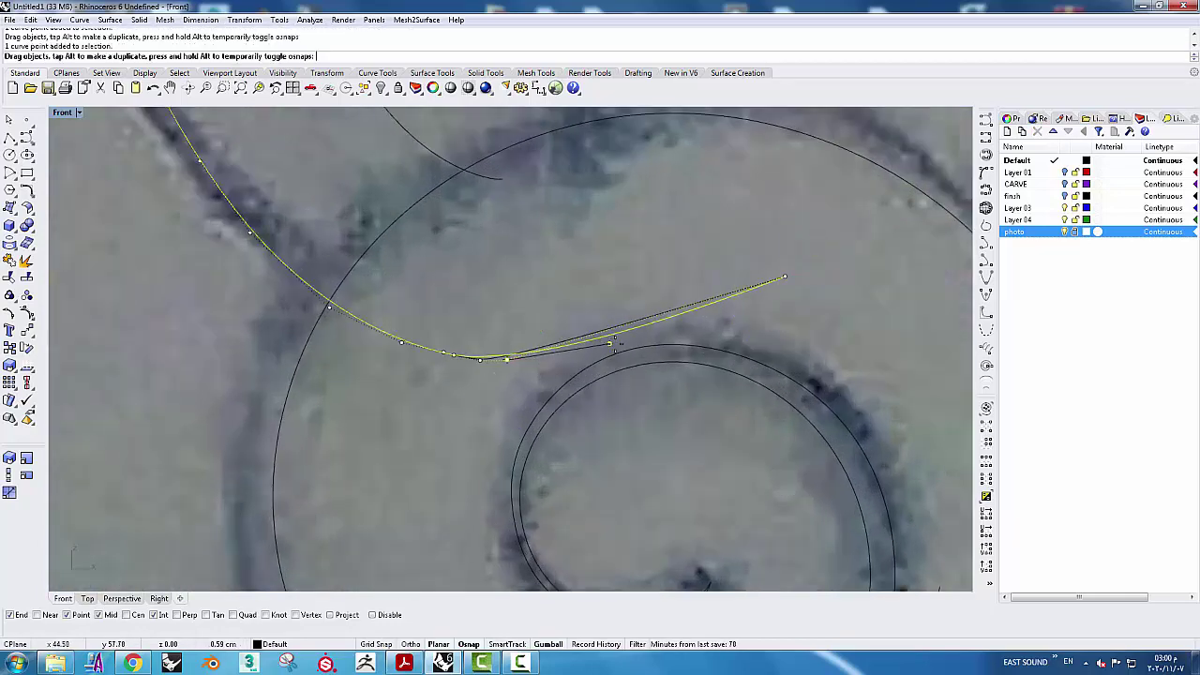
{"action": "scroll", "coordinate": [562, 309], "scroll_direction": "down", "scroll_amount": 2}
{"action": "scroll", "coordinate": [520, 379], "scroll_direction": "up", "scroll_amount": 1}
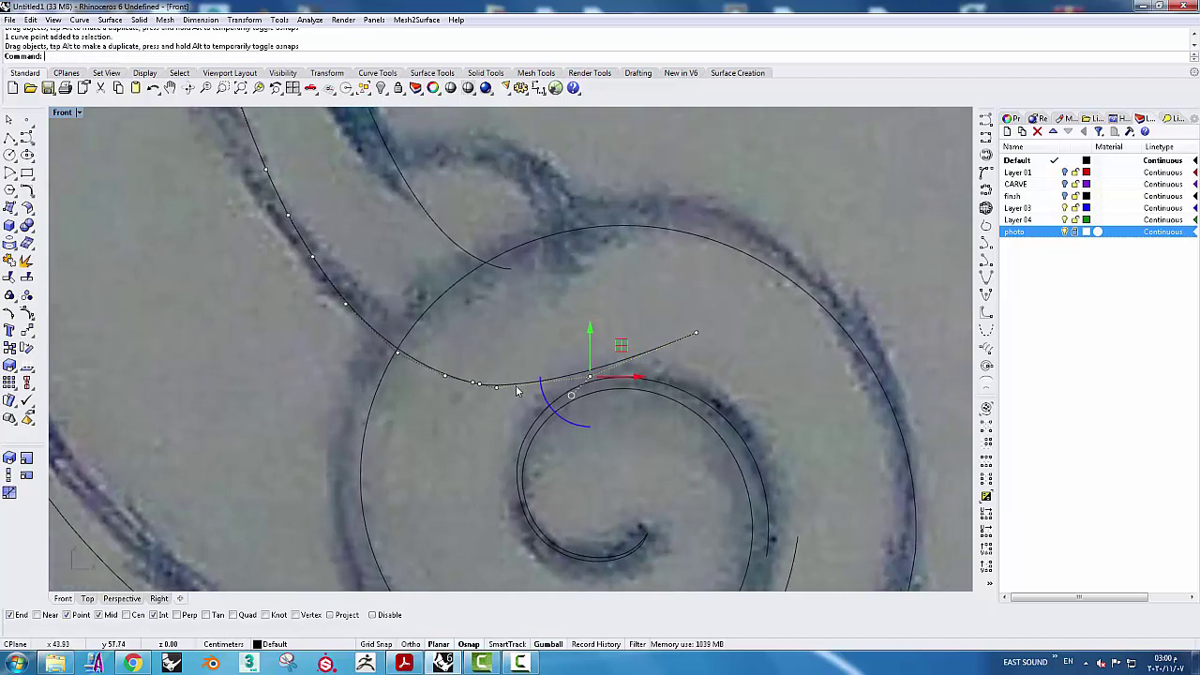
{"action": "scroll", "coordinate": [486, 393], "scroll_direction": "up", "scroll_amount": 1}
{"action": "left_click", "coordinate": [486, 388]}
{"action": "left_click_drag", "start_coordinate": [498, 393], "coordinate": [516, 392]}
{"action": "scroll", "coordinate": [553, 282], "scroll_direction": "down", "scroll_amount": 3}
{"action": "scroll", "coordinate": [534, 328], "scroll_direction": "down", "scroll_amount": 1}
{"action": "scroll", "coordinate": [514, 358], "scroll_direction": "down", "scroll_amount": 1}
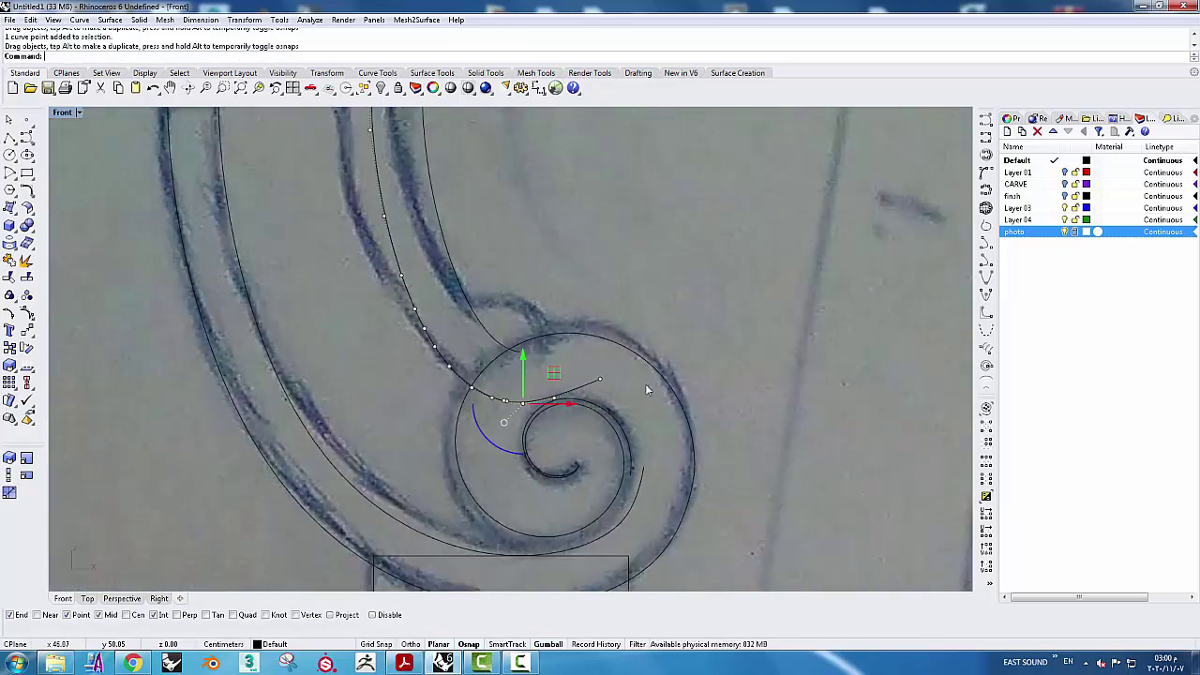
{"action": "key", "text": "Escape"}
{"action": "scroll", "coordinate": [670, 391], "scroll_direction": "down", "scroll_amount": 1}
{"action": "scroll", "coordinate": [618, 447], "scroll_direction": "up", "scroll_amount": 1}
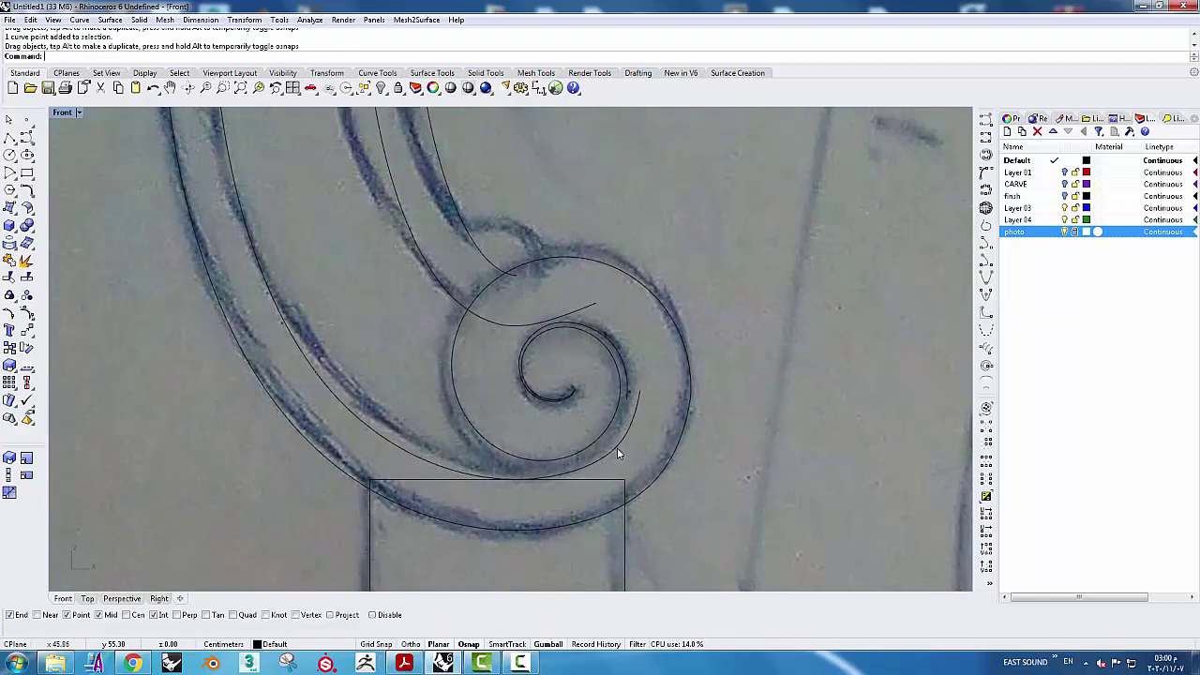
Draw a new curve through picked points that follows the spiral's scroll line
{"action": "left_click", "coordinate": [985, 137]}
{"action": "scroll", "coordinate": [684, 398], "scroll_direction": "up", "scroll_amount": 2}
{"action": "left_click", "coordinate": [607, 399]}
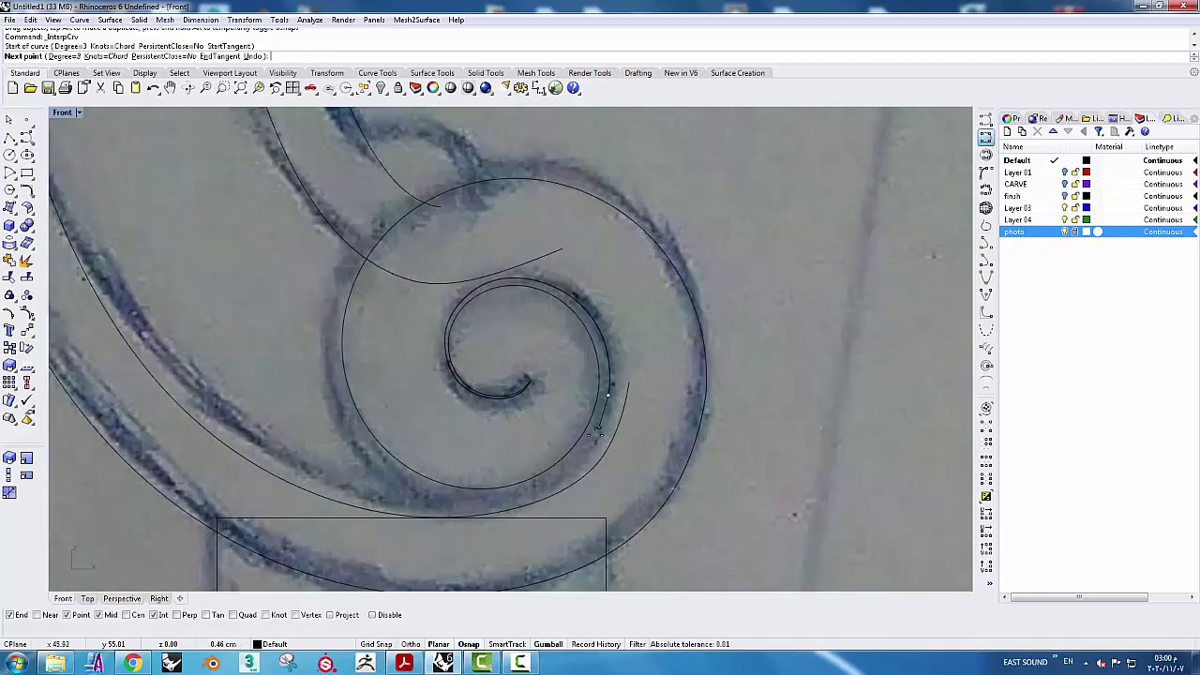
{"action": "scroll", "coordinate": [609, 394], "scroll_direction": "up", "scroll_amount": 2}
{"action": "left_click", "coordinate": [600, 422]}
{"action": "left_click", "coordinate": [581, 460]}
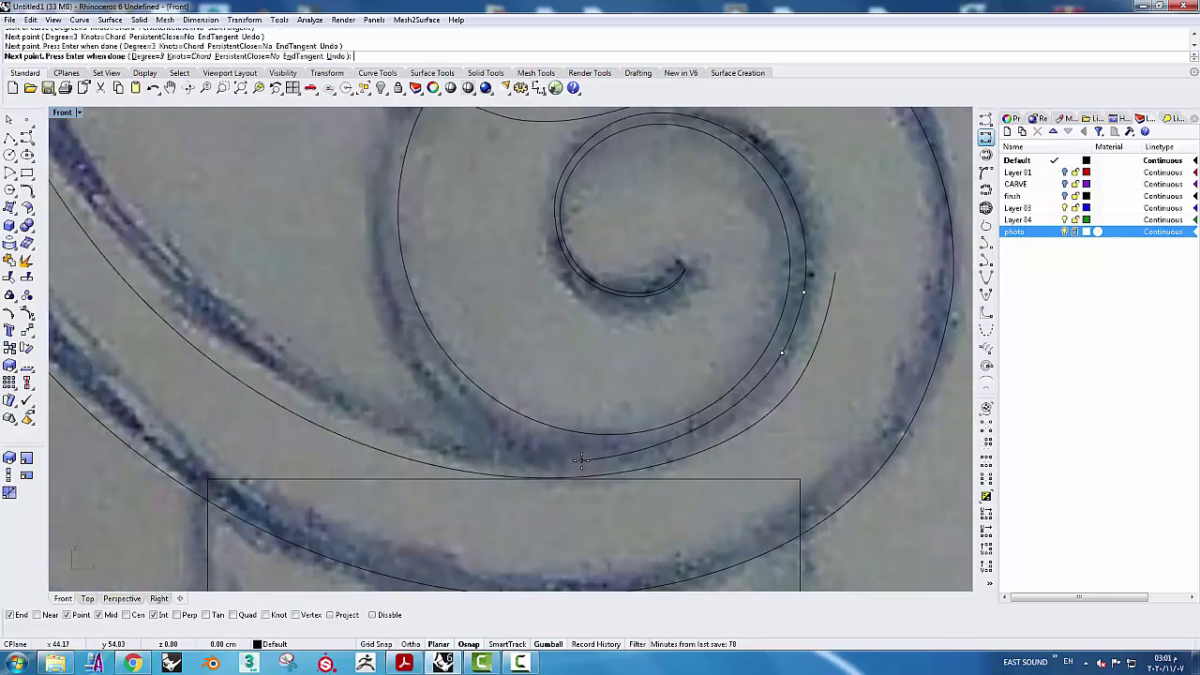
{"action": "right_click_drag", "start_coordinate": [273, 370], "coordinate": [490, 421]}
{"action": "left_click", "coordinate": [416, 378]}
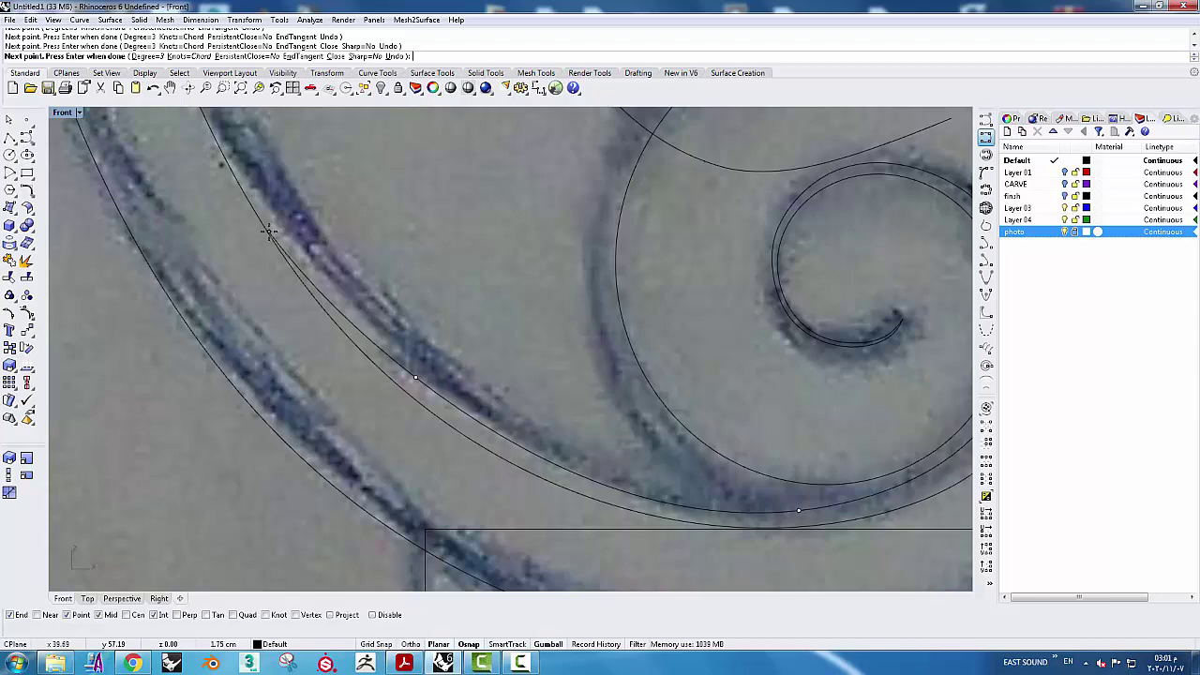
{"action": "key", "text": "Return"}
Select the new arc curve and pick the control points near its end
{"action": "scroll", "coordinate": [345, 323], "scroll_direction": "down", "scroll_amount": 2}
{"action": "right_click_drag", "start_coordinate": [505, 401], "coordinate": [457, 404]}
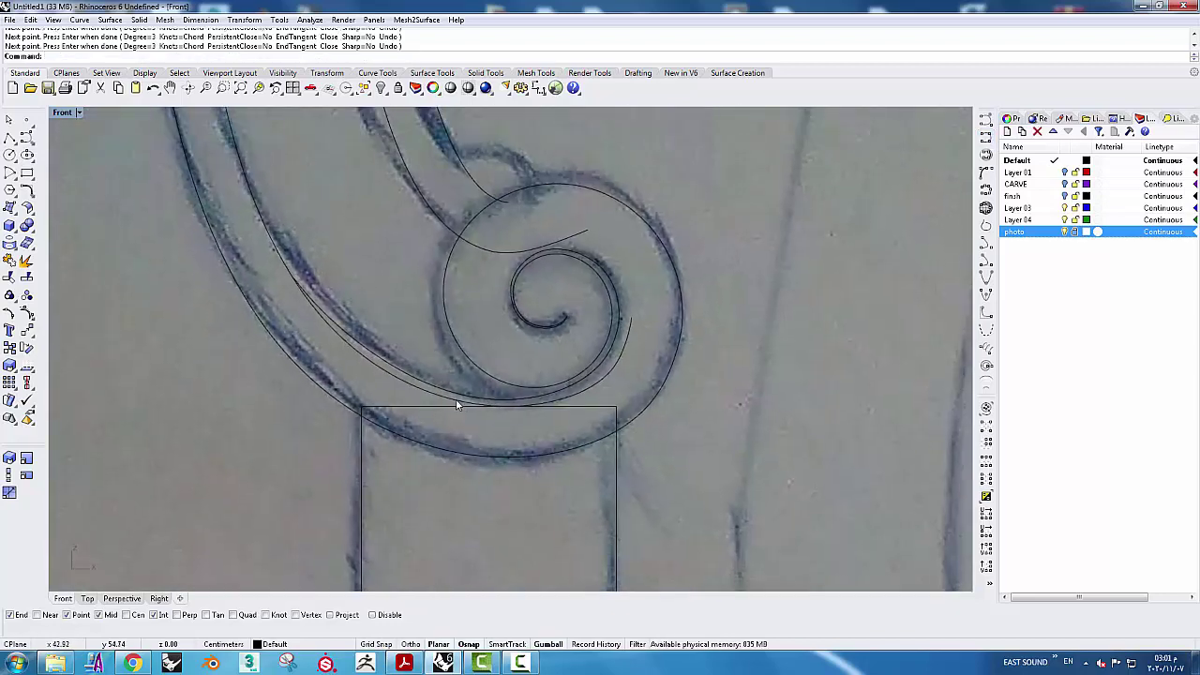
{"action": "left_click", "coordinate": [400, 387]}
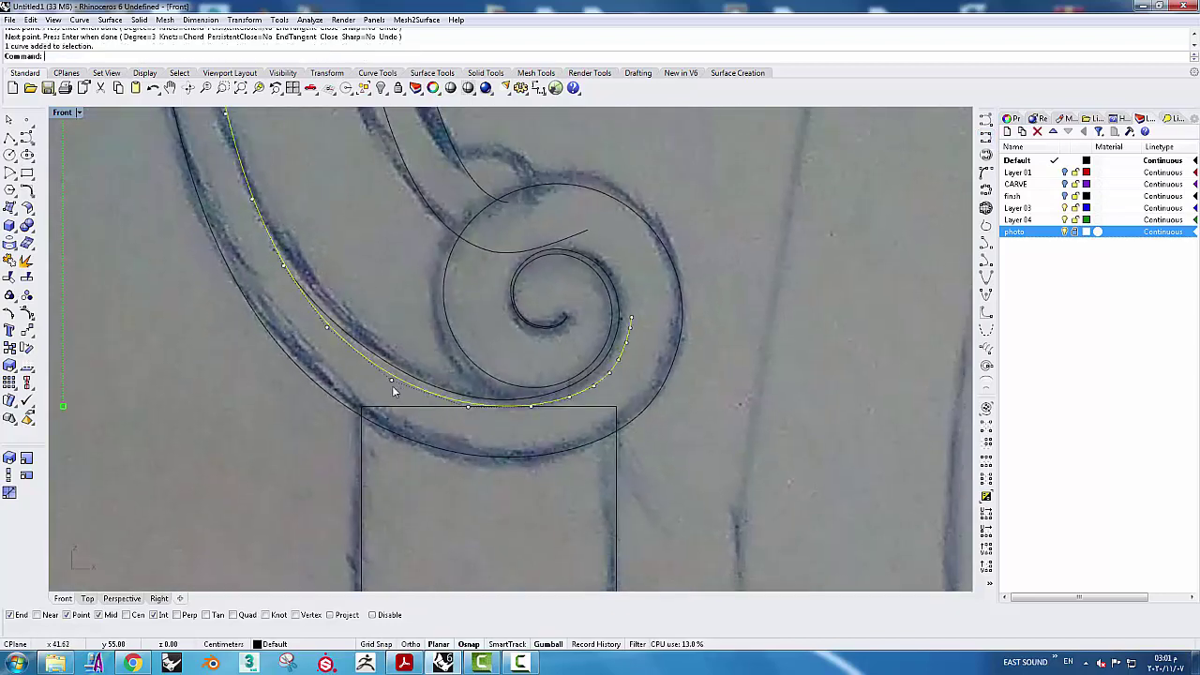
{"action": "scroll", "coordinate": [392, 385], "scroll_direction": "down", "scroll_amount": 2}
{"action": "scroll", "coordinate": [412, 390], "scroll_direction": "down", "scroll_amount": 2}
{"action": "scroll", "coordinate": [415, 396], "scroll_direction": "down", "scroll_amount": 2}
{"action": "scroll", "coordinate": [469, 338], "scroll_direction": "down", "scroll_amount": 2}
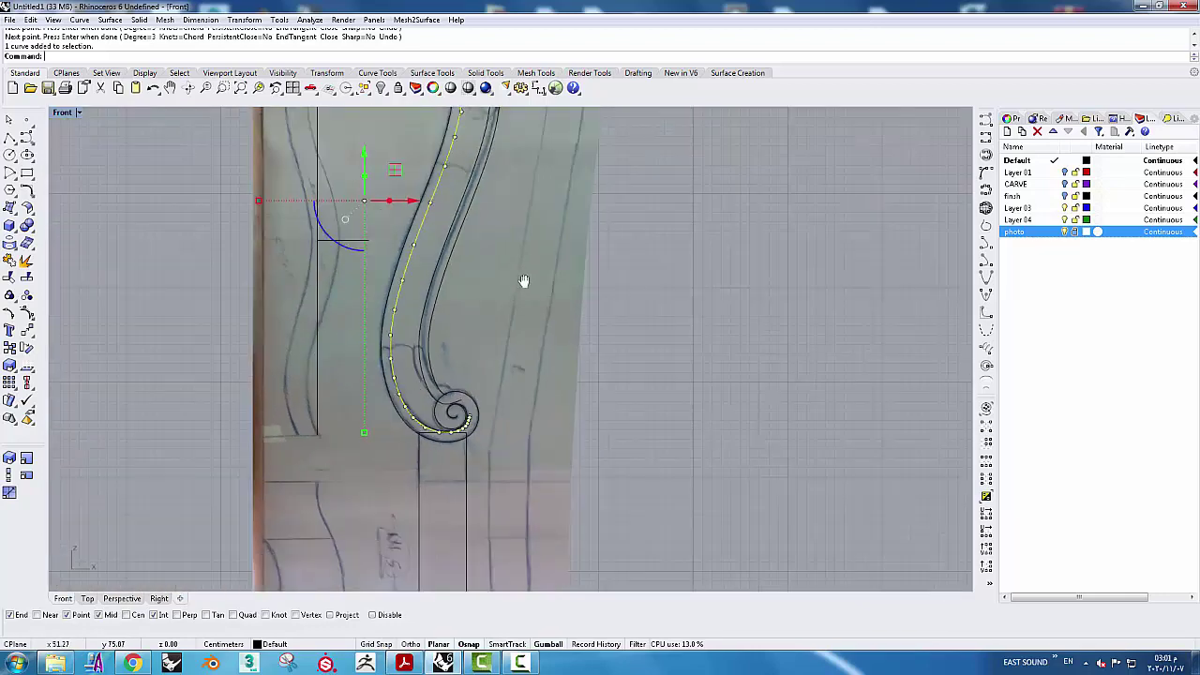
{"action": "mouse_move", "coordinate": [527, 282]}
{"action": "right_mouse_down"}
{"action": "mouse_move", "coordinate": [509, 289]}
{"action": "mouse_move", "coordinate": [469, 180]}
{"action": "right_mouse_up"}
{"action": "scroll", "coordinate": [440, 415], "scroll_direction": "up", "scroll_amount": 2}
{"action": "scroll", "coordinate": [440, 415], "scroll_direction": "up", "scroll_amount": 2}
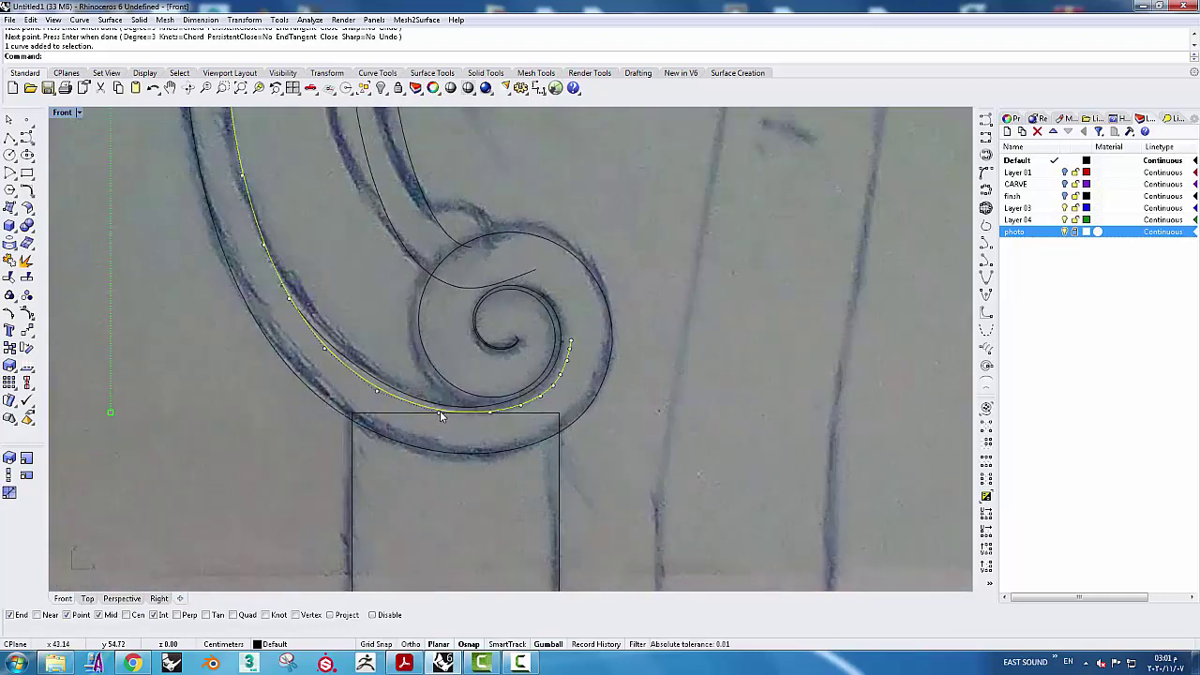
{"action": "scroll", "coordinate": [395, 391], "scroll_direction": "up", "scroll_amount": 3}
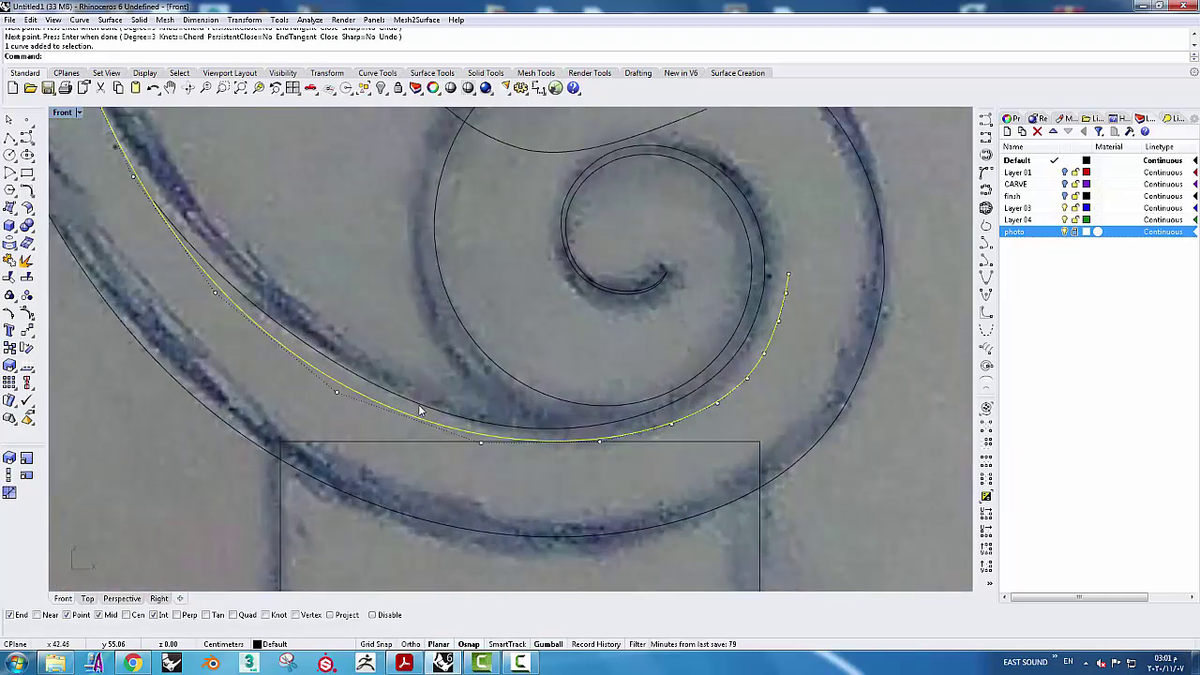
{"action": "left_click", "coordinate": [420, 410]}
{"action": "scroll", "coordinate": [522, 474], "scroll_direction": "up", "scroll_amount": 1}
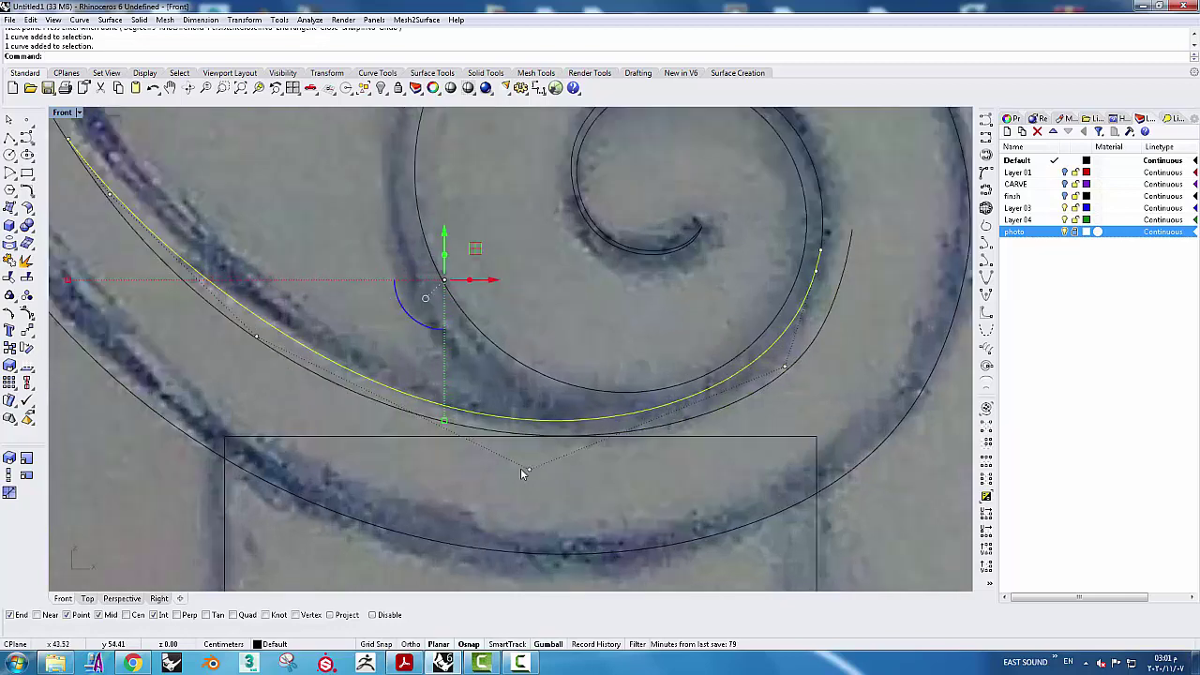
{"action": "left_click", "coordinate": [785, 369]}
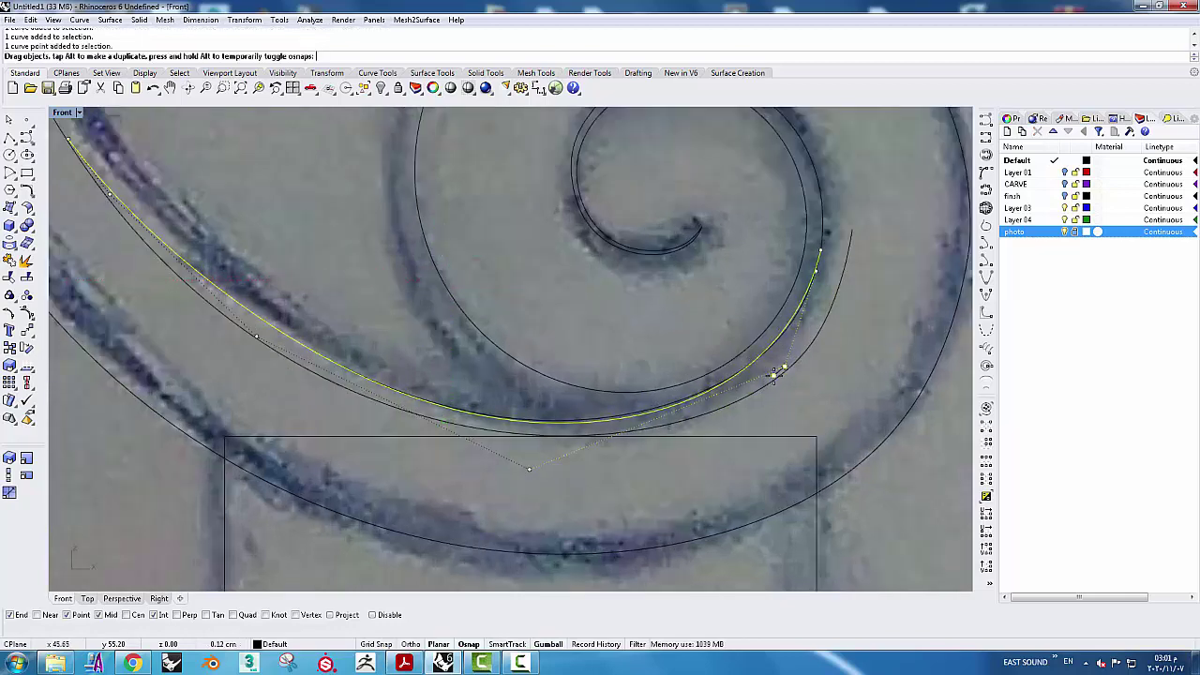
{"action": "scroll", "coordinate": [817, 271], "scroll_direction": "up", "scroll_amount": 1}
{"action": "left_click", "coordinate": [816, 272]}
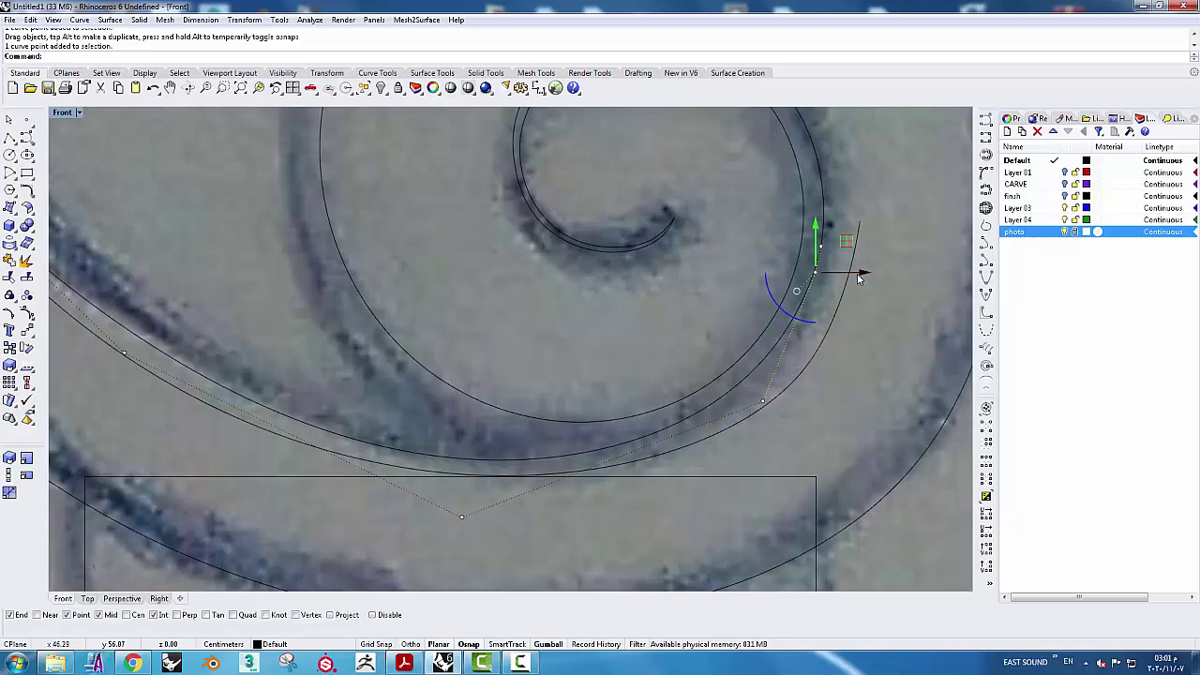
{"action": "scroll", "coordinate": [527, 446], "scroll_direction": "down", "scroll_amount": 3}
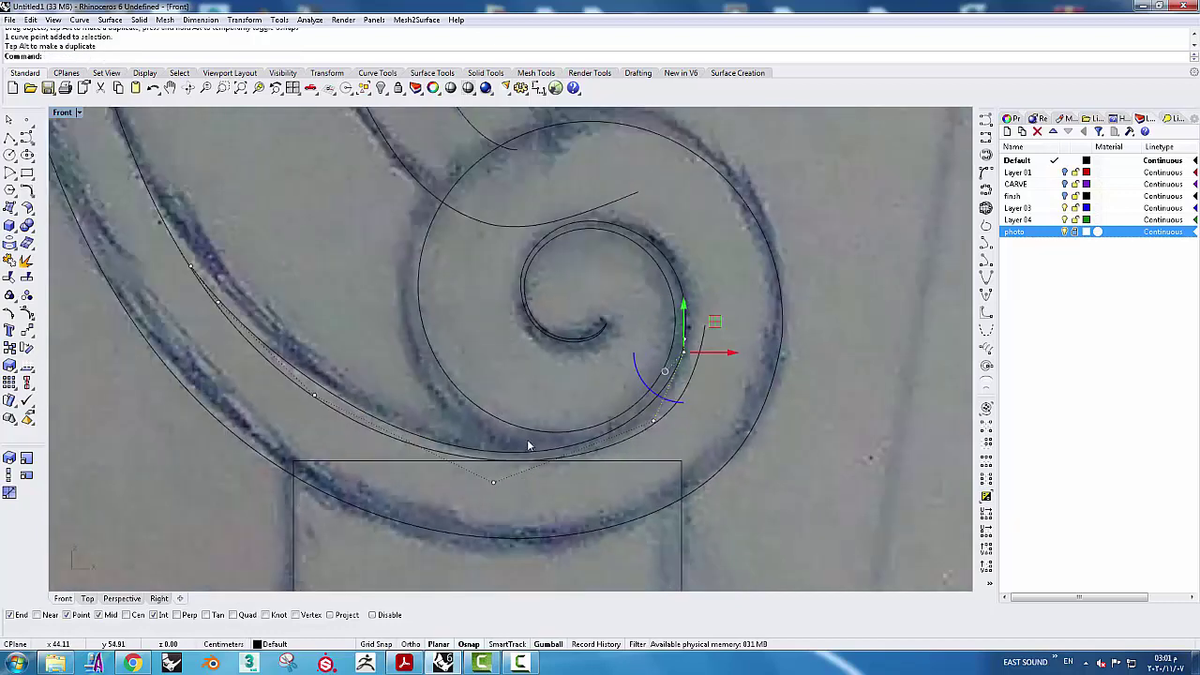
{"action": "scroll", "coordinate": [374, 396], "scroll_direction": "up", "scroll_amount": 1}
{"action": "scroll", "coordinate": [395, 409], "scroll_direction": "up", "scroll_amount": 2}
{"action": "scroll", "coordinate": [390, 408], "scroll_direction": "up", "scroll_amount": 1}
Nudge the rail curve's control points onto the photo's carved line, then review the whole curve
{"action": "left_click", "coordinate": [389, 409]}
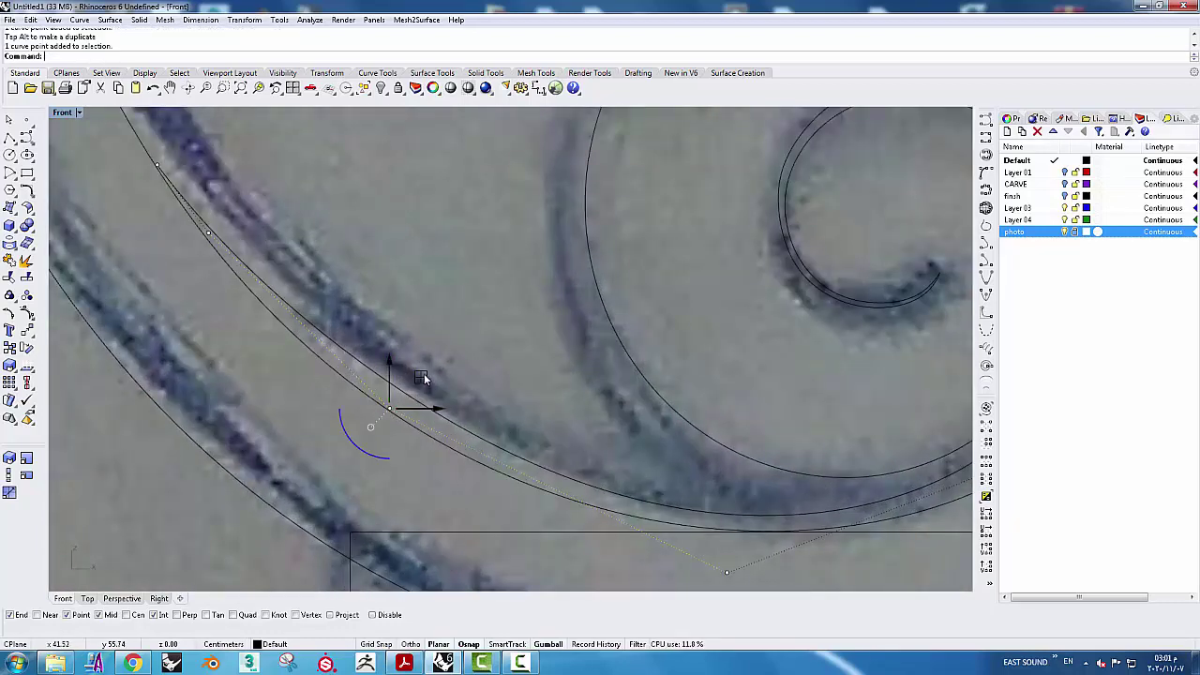
{"action": "scroll", "coordinate": [328, 326], "scroll_direction": "up", "scroll_amount": 4}
{"action": "left_click", "coordinate": [331, 272]}
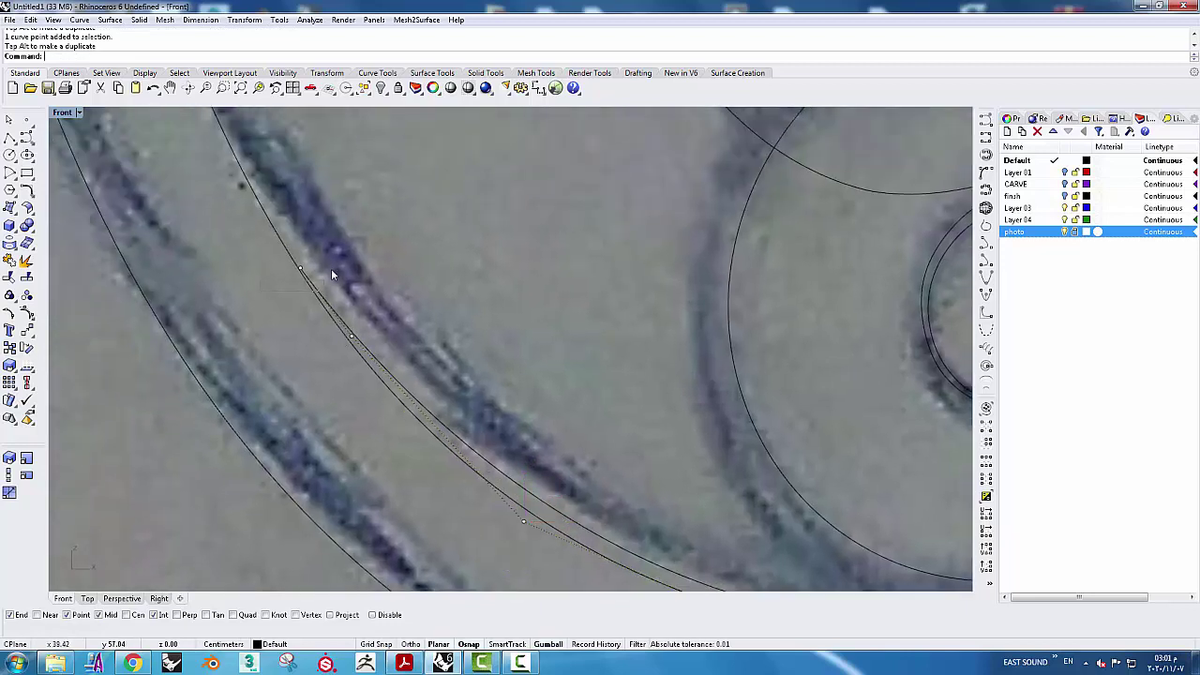
{"action": "left_click", "coordinate": [300, 269]}
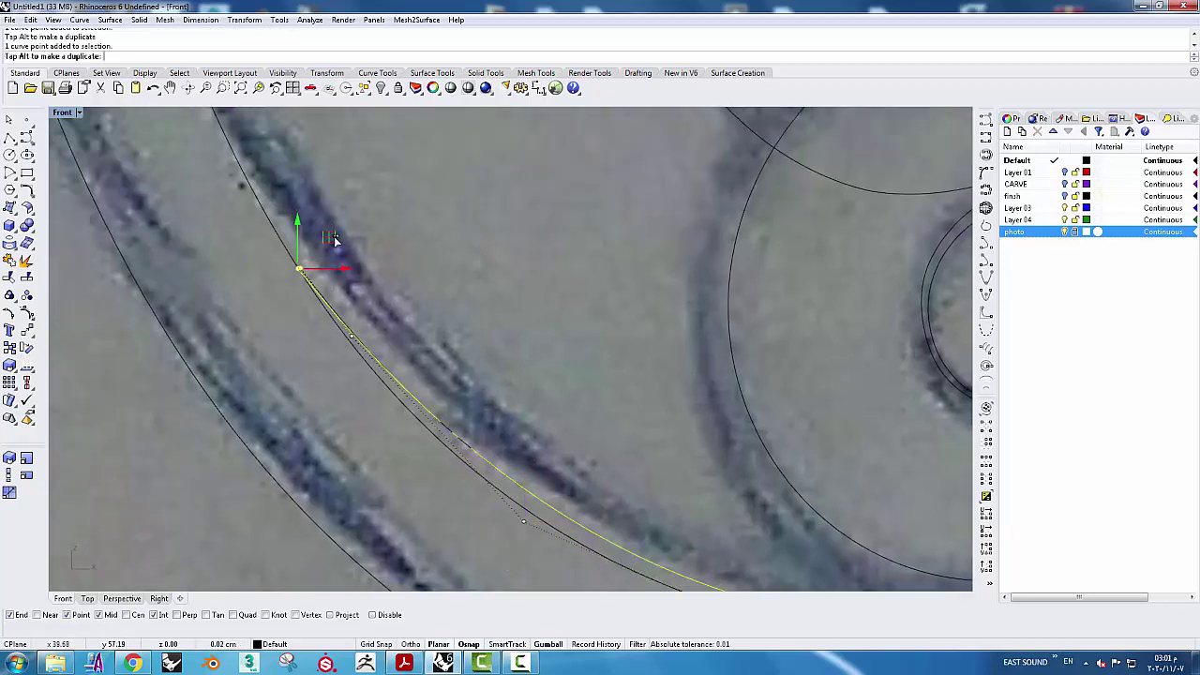
{"action": "left_click", "coordinate": [281, 298]}
{"action": "left_click_drag", "start_coordinate": [337, 358], "coordinate": [390, 313]}
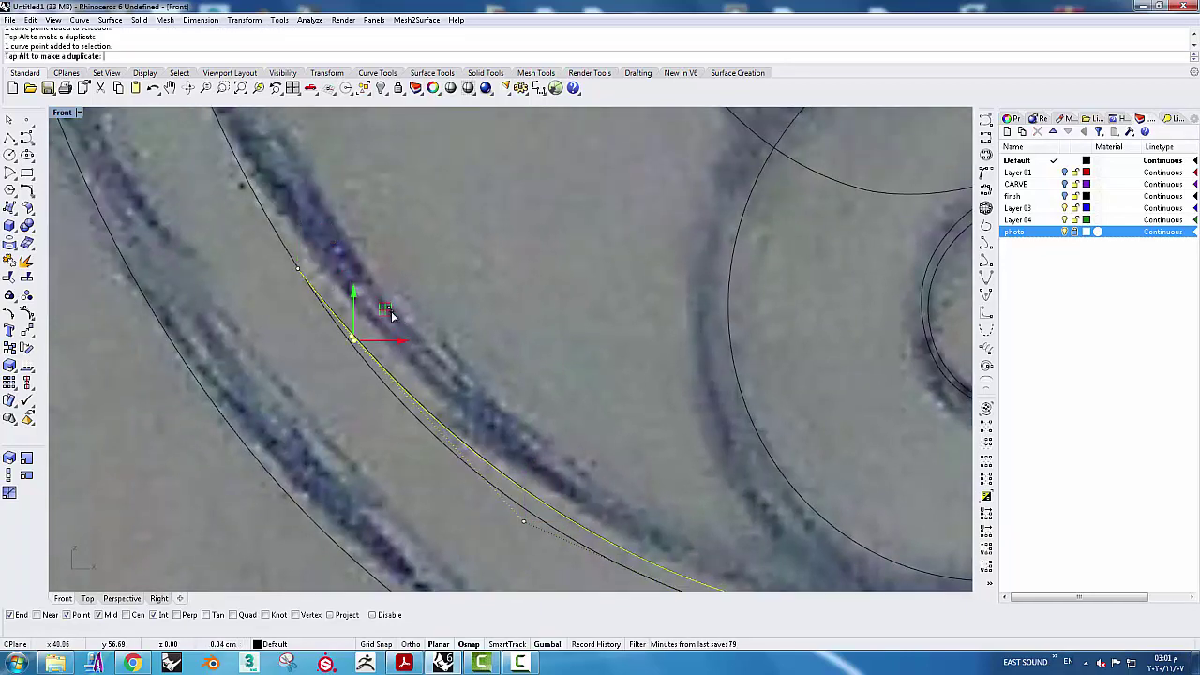
{"action": "scroll", "coordinate": [392, 315], "scroll_direction": "down", "scroll_amount": 3}
{"action": "scroll", "coordinate": [456, 374], "scroll_direction": "down", "scroll_amount": 2}
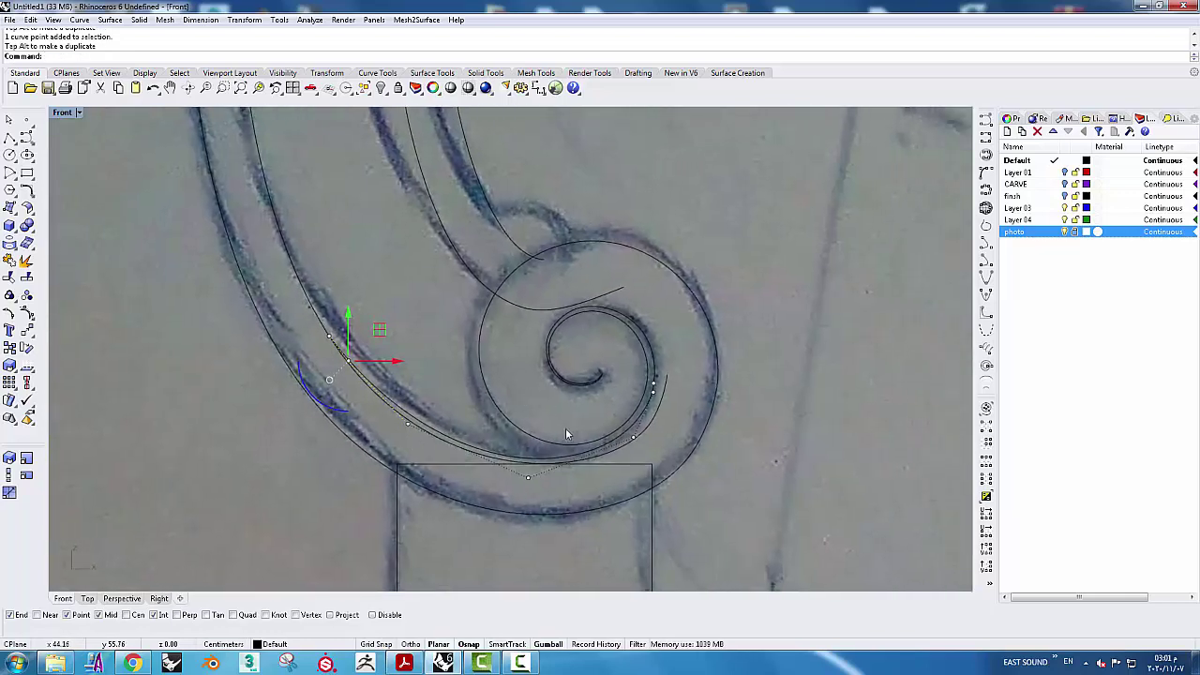
{"action": "left_click", "coordinate": [653, 429]}
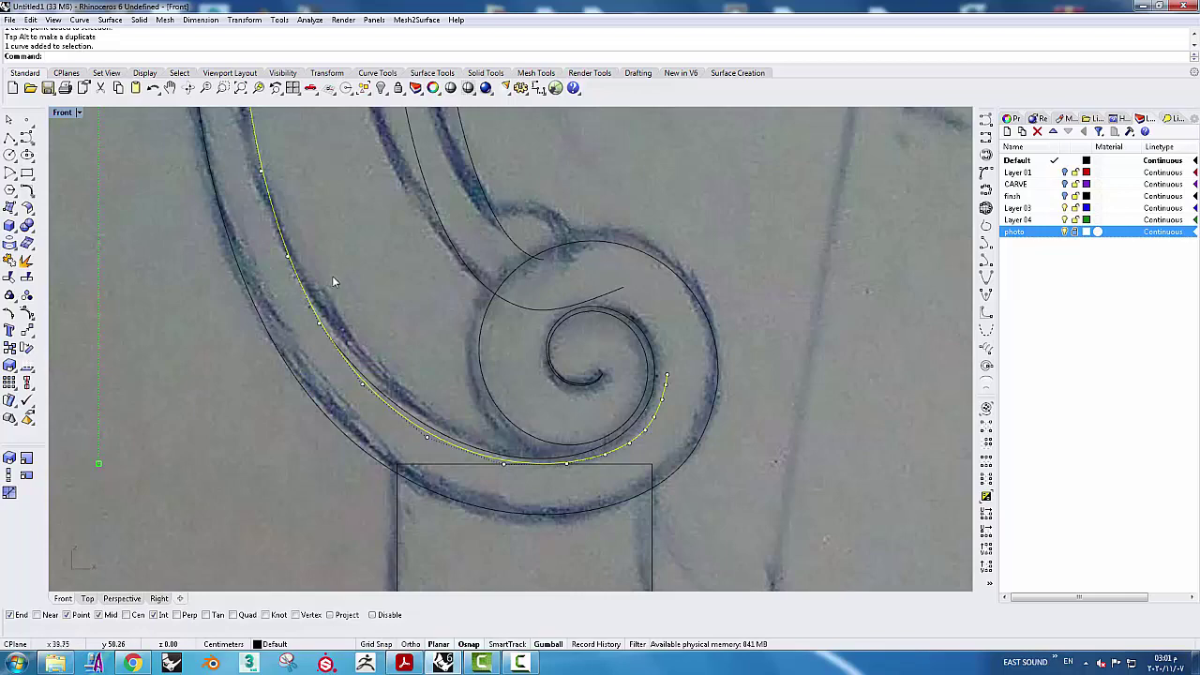
{"action": "scroll", "coordinate": [332, 276], "scroll_direction": "down", "scroll_amount": 2}
{"action": "right_click_drag", "start_coordinate": [596, 462], "coordinate": [510, 379]}
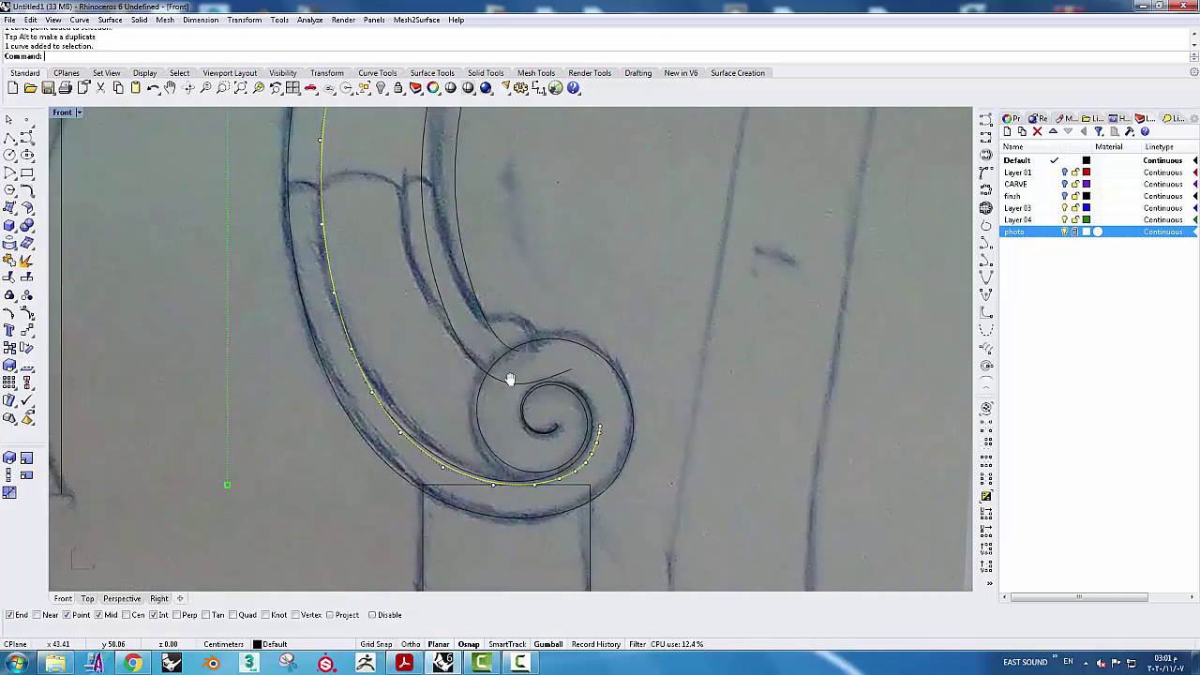
{"action": "left_click", "coordinate": [670, 394]}
Draw a start-end arc bridging the upper and middle curve ends, then squash it vertically
{"action": "scroll", "coordinate": [565, 485], "scroll_direction": "down", "scroll_amount": 5}
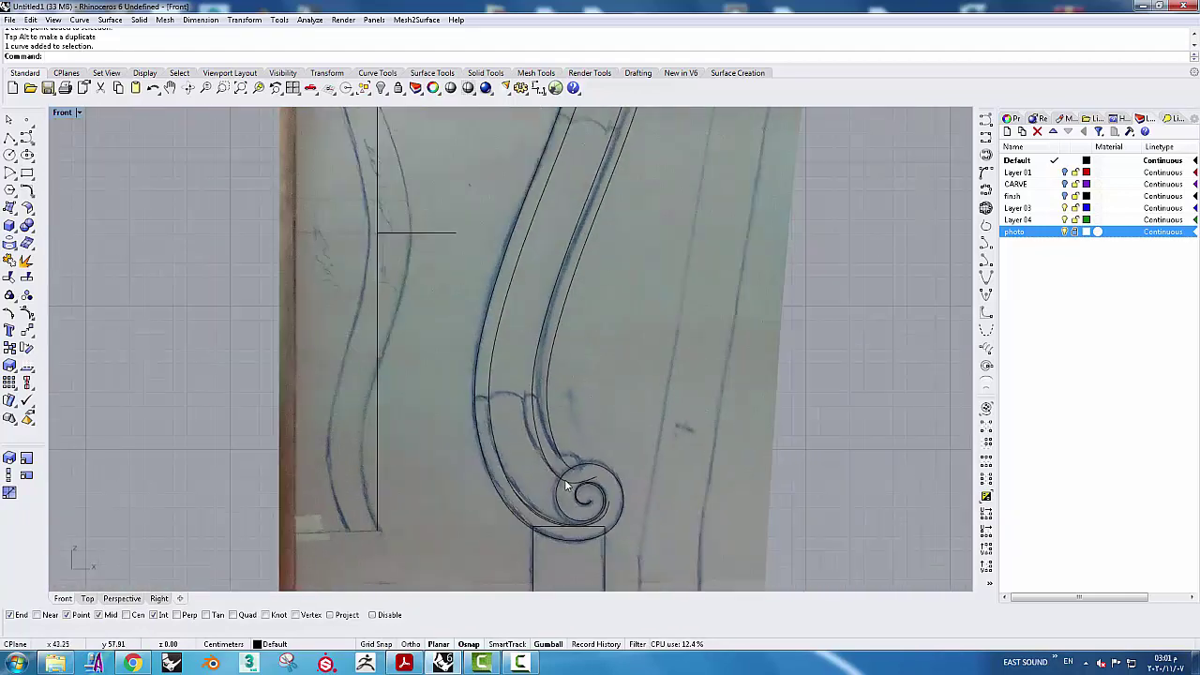
{"action": "scroll", "coordinate": [565, 485], "scroll_direction": "down", "scroll_amount": 3}
{"action": "scroll", "coordinate": [445, 212], "scroll_direction": "down", "scroll_amount": 2}
{"action": "scroll", "coordinate": [445, 211], "scroll_direction": "up", "scroll_amount": 5}
{"action": "scroll", "coordinate": [491, 261], "scroll_direction": "up", "scroll_amount": 4}
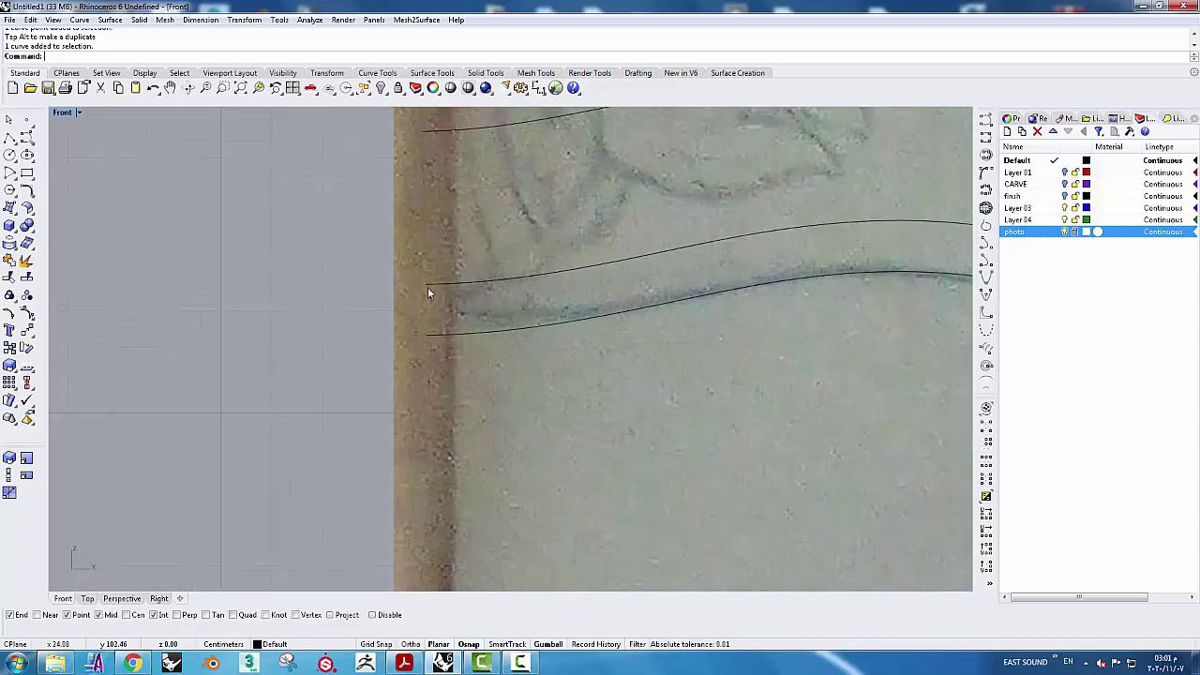
{"action": "right_click_drag", "start_coordinate": [427, 293], "coordinate": [412, 345]}
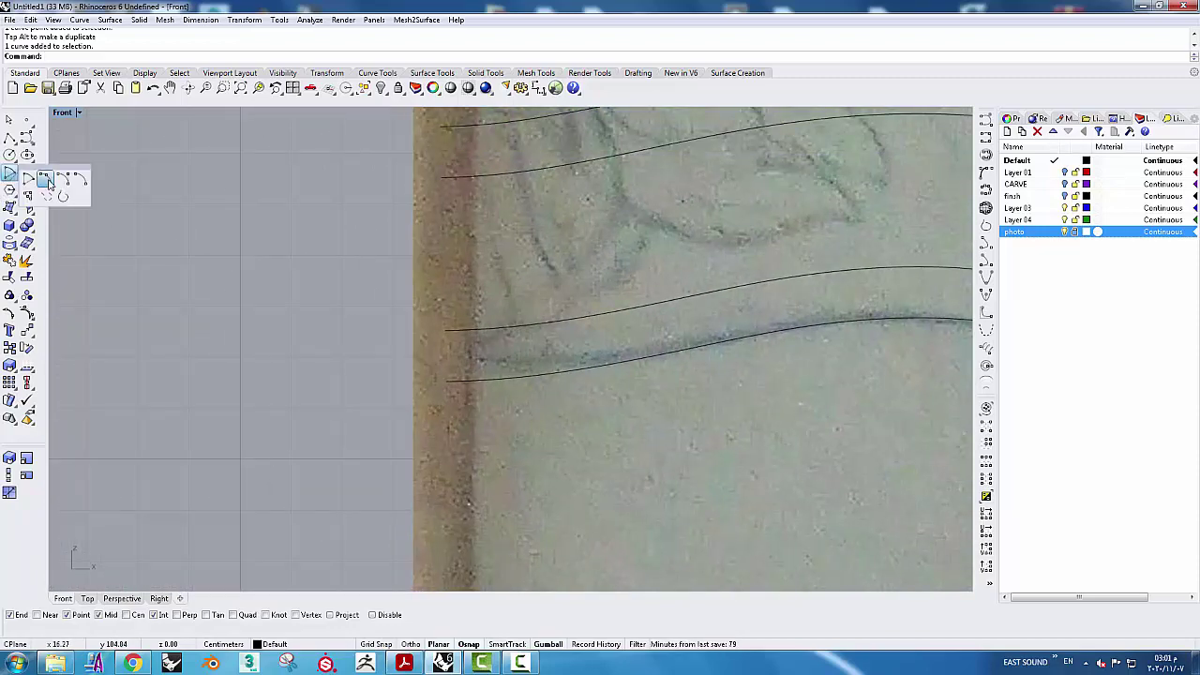
{"action": "right_click", "coordinate": [10, 173]}
{"action": "left_click", "coordinate": [442, 177]}
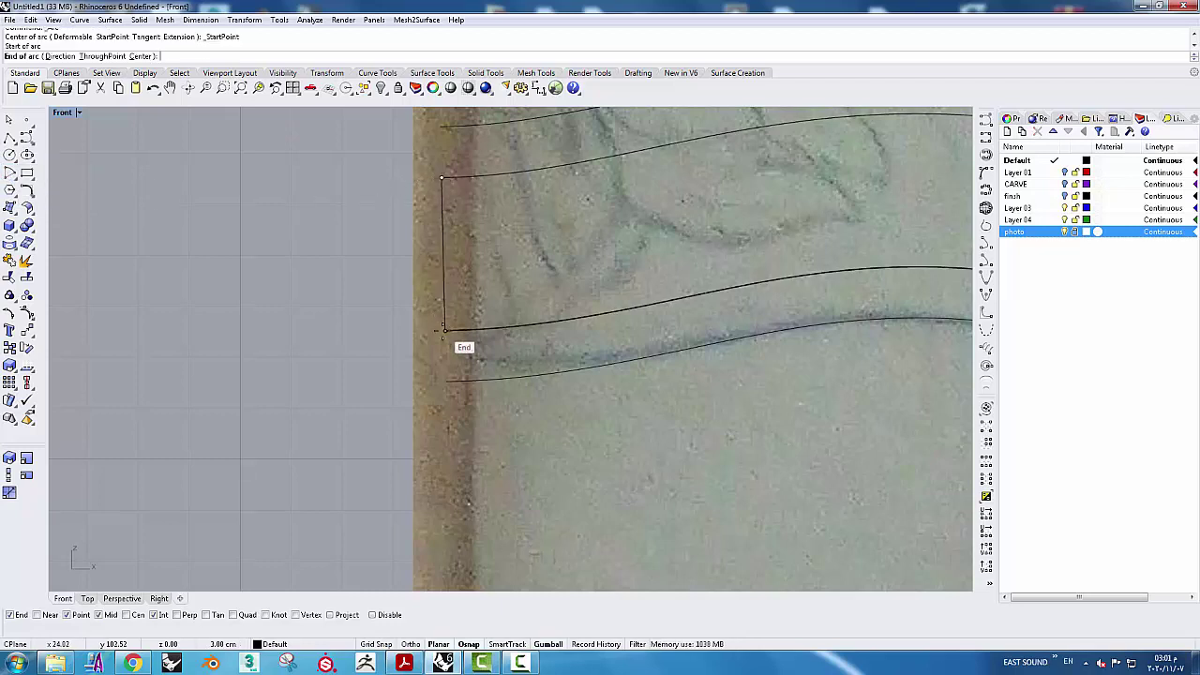
{"action": "left_click", "coordinate": [445, 329]}
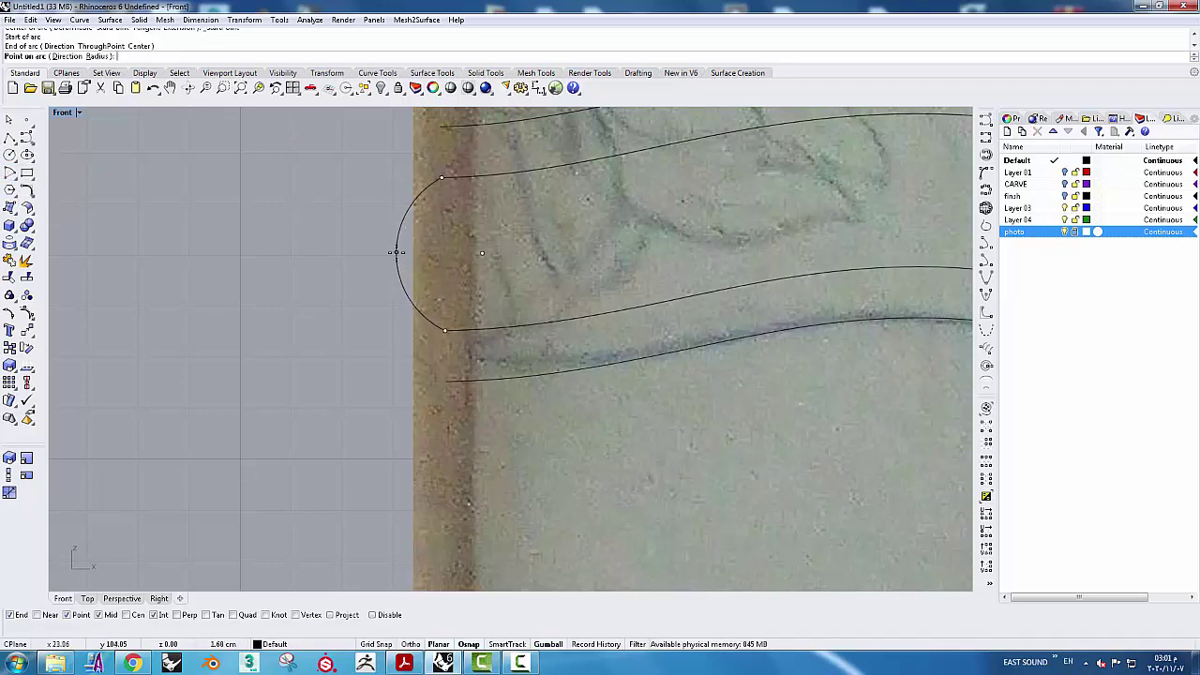
{"action": "left_click", "coordinate": [399, 253]}
{"action": "scroll", "coordinate": [414, 214], "scroll_direction": "up", "scroll_amount": 1}
{"action": "left_click", "coordinate": [411, 206]}
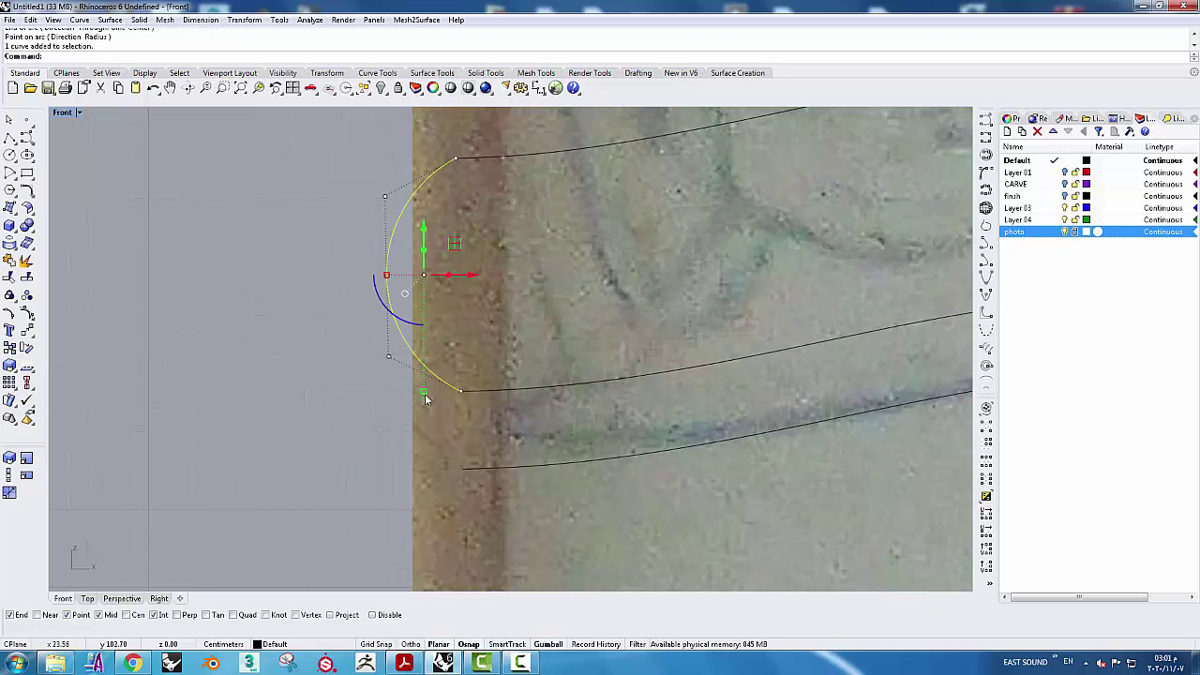
{"action": "left_click_drag", "start_coordinate": [425, 398], "coordinate": [423, 380]}
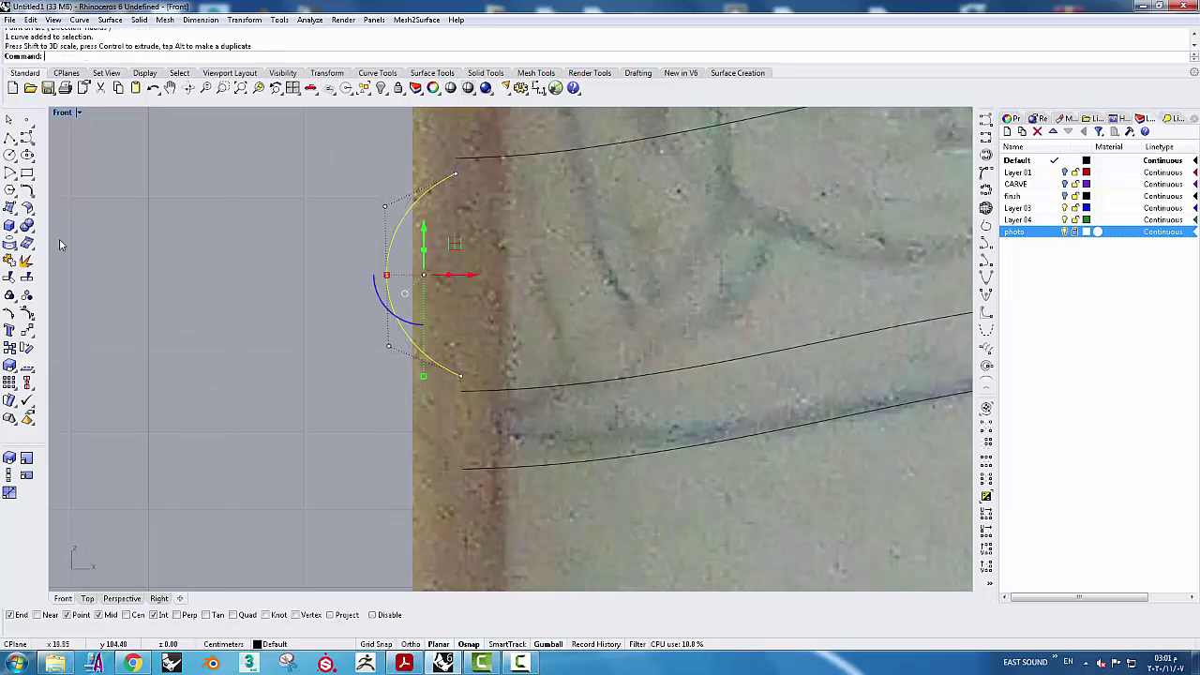
Add a small arc from the big arc's top to the upper curve's end
{"action": "left_click", "coordinate": [10, 173]}
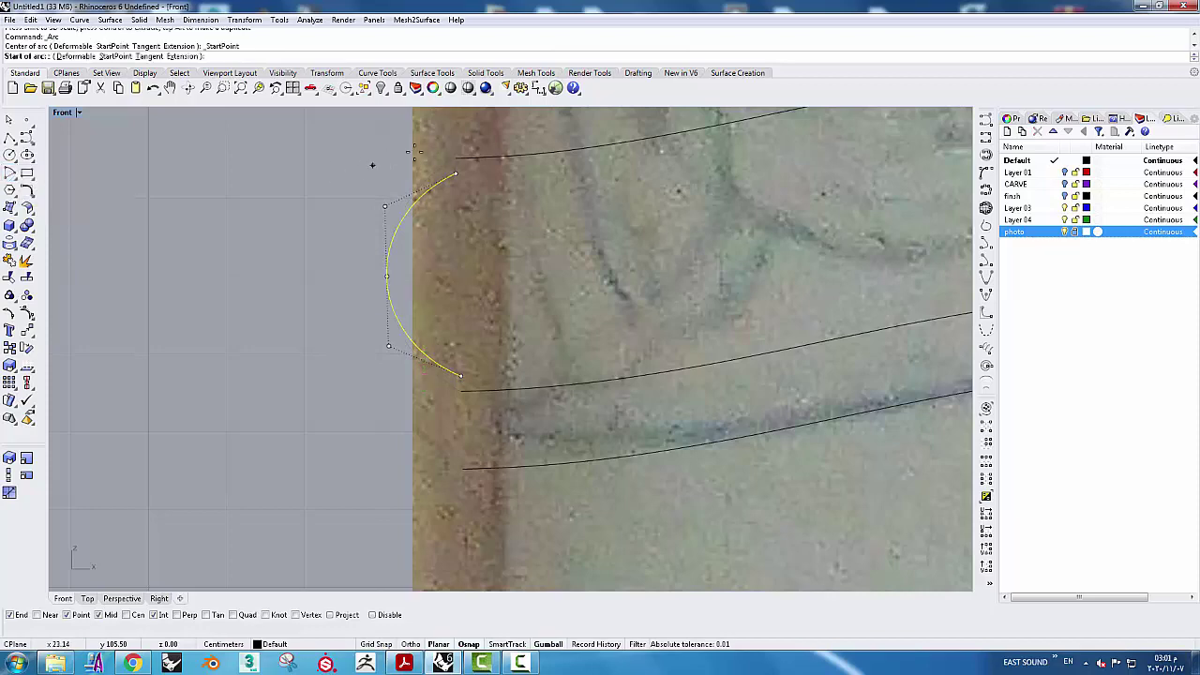
{"action": "scroll", "coordinate": [459, 154], "scroll_direction": "up", "scroll_amount": 5}
{"action": "left_click", "coordinate": [445, 170]}
{"action": "left_click", "coordinate": [446, 213]}
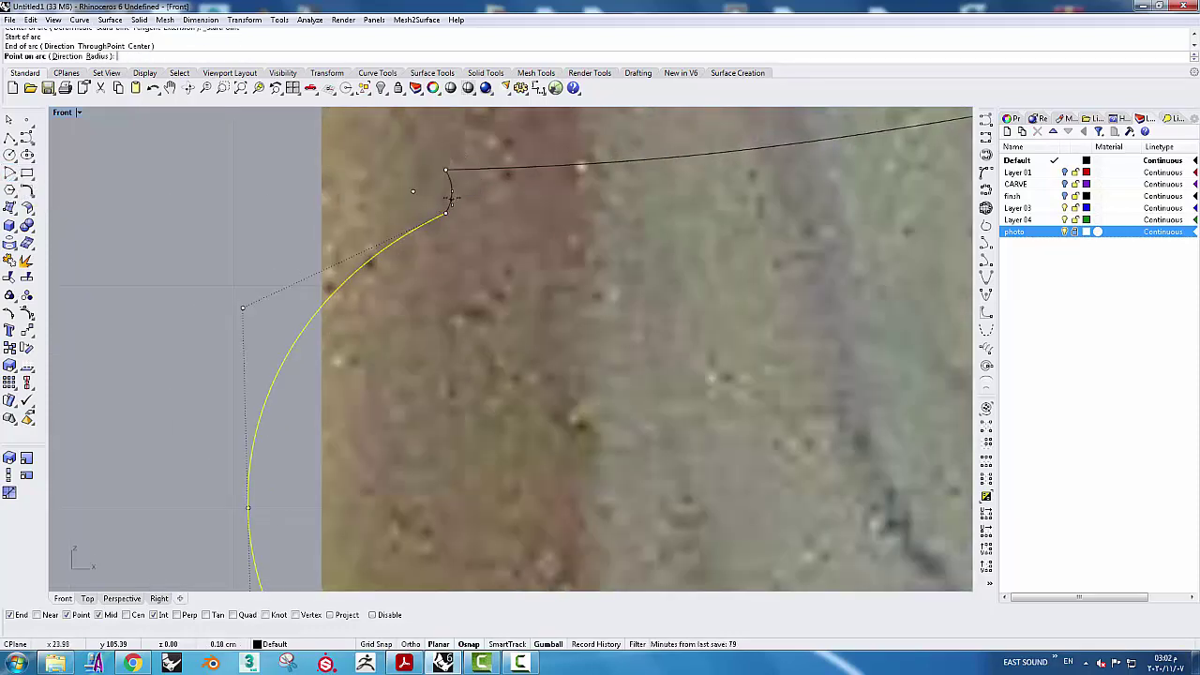
{"action": "left_click", "coordinate": [460, 194]}
{"action": "scroll", "coordinate": [459, 194], "scroll_direction": "down", "scroll_amount": 5}
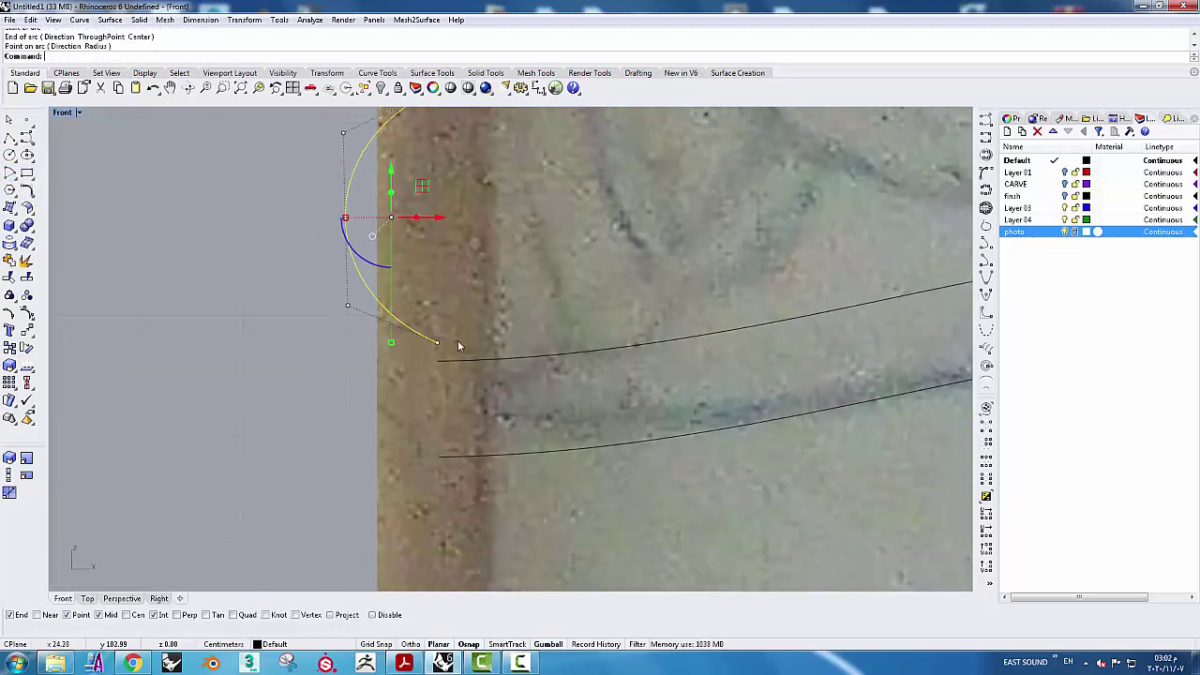
{"action": "scroll", "coordinate": [432, 190], "scroll_direction": "up", "scroll_amount": 3}
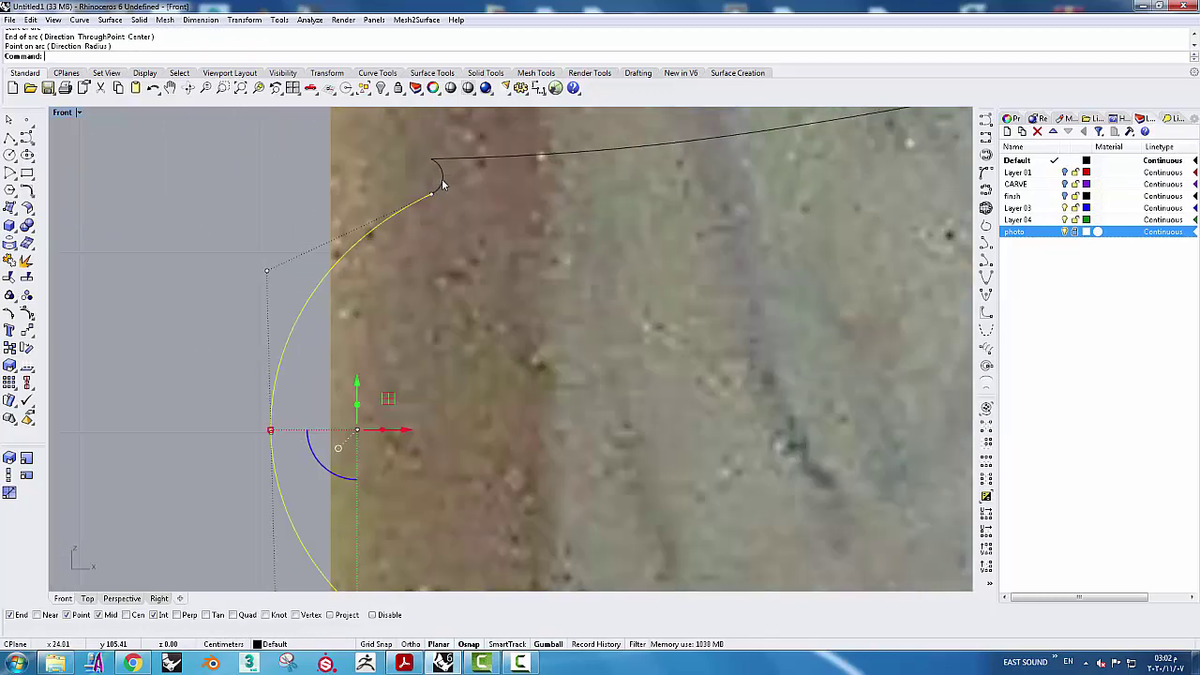
{"action": "left_click", "coordinate": [441, 184]}
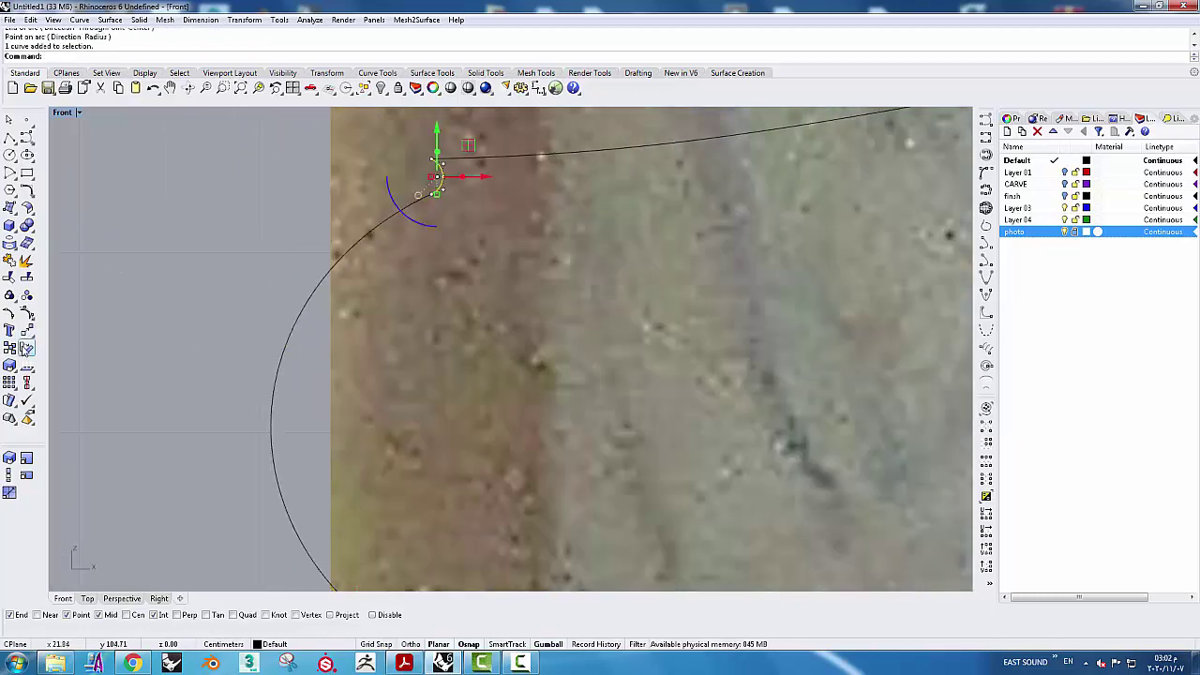
Mirror the small arc across a horizontal line and drag the copy toward the lower curve end
{"action": "left_click", "coordinate": [326, 72]}
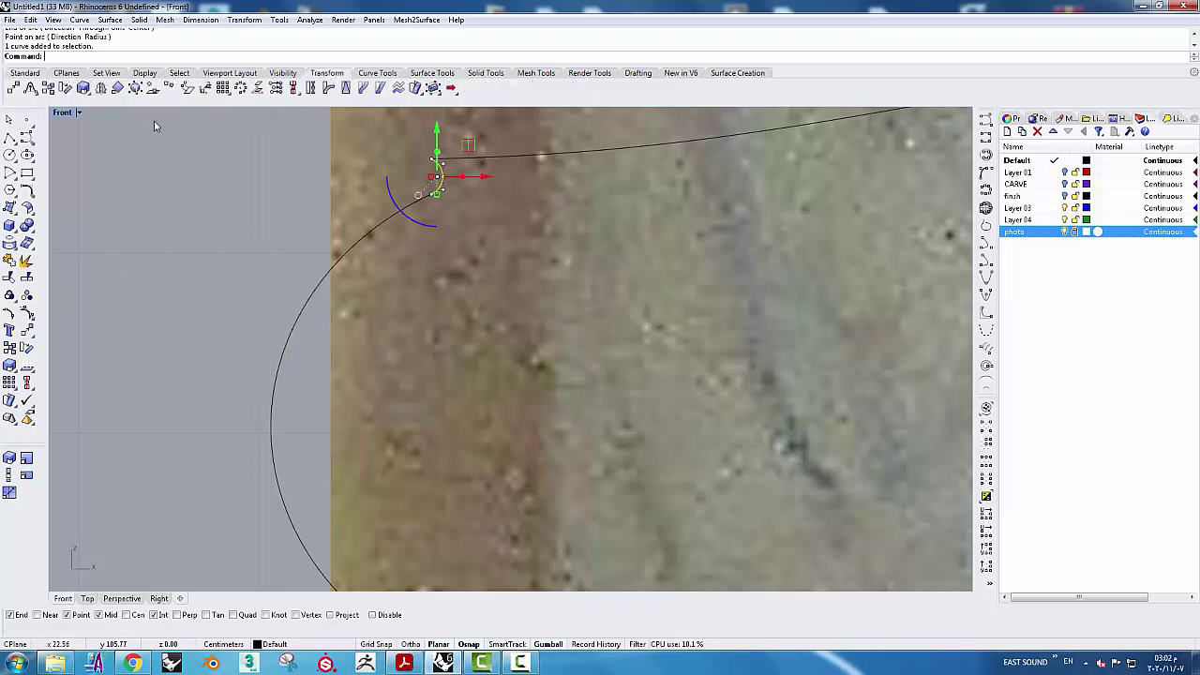
{"action": "left_click", "coordinate": [101, 87]}
{"action": "scroll", "coordinate": [246, 281], "scroll_direction": "down", "scroll_amount": 2}
{"action": "left_click", "coordinate": [255, 337]}
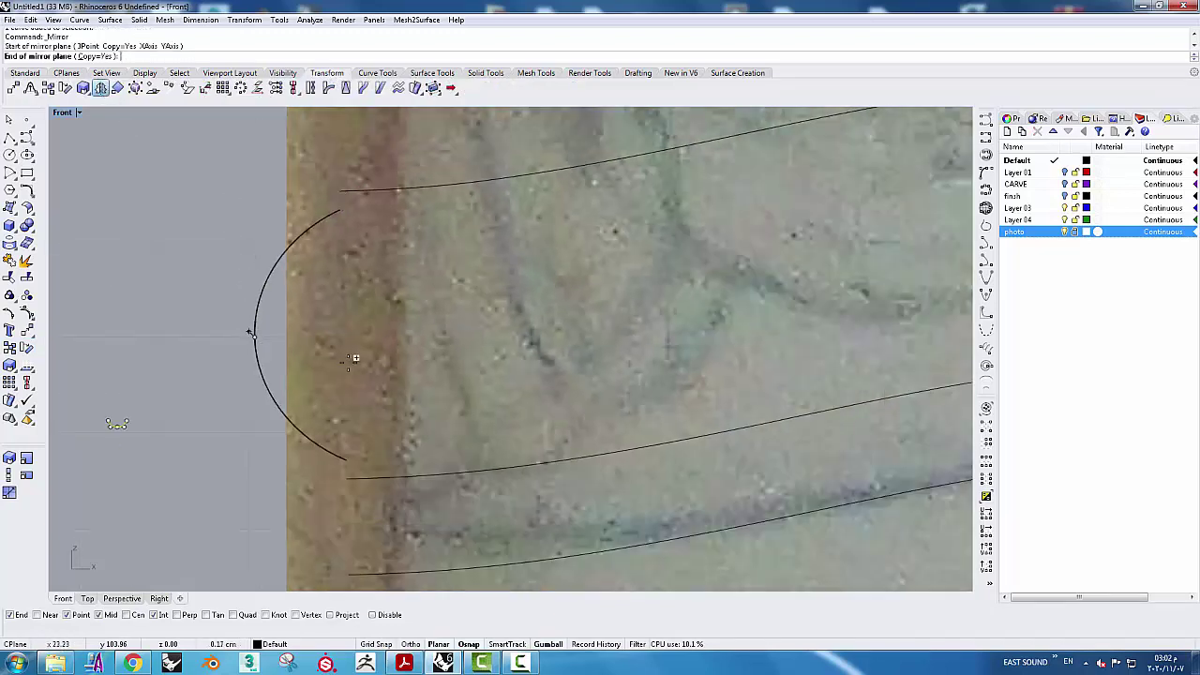
{"action": "key", "text": "F8"}
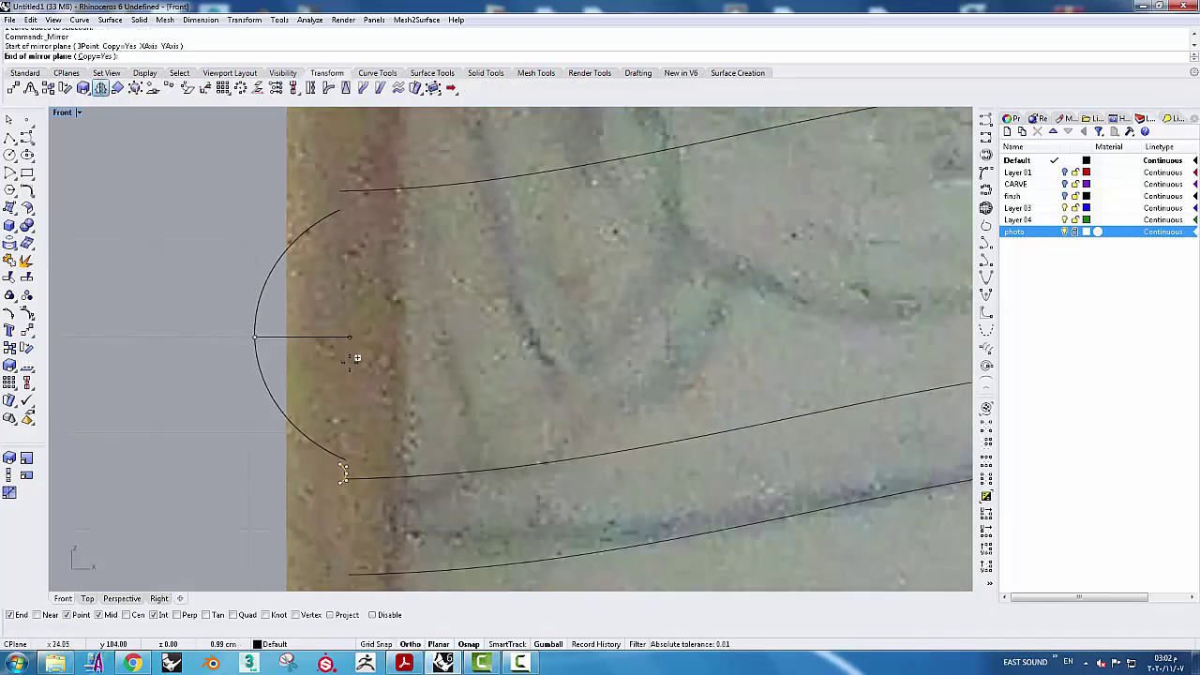
{"action": "left_click", "coordinate": [357, 358]}
{"action": "scroll", "coordinate": [351, 486], "scroll_direction": "up", "scroll_amount": 3}
{"action": "scroll", "coordinate": [344, 445], "scroll_direction": "up", "scroll_amount": 2}
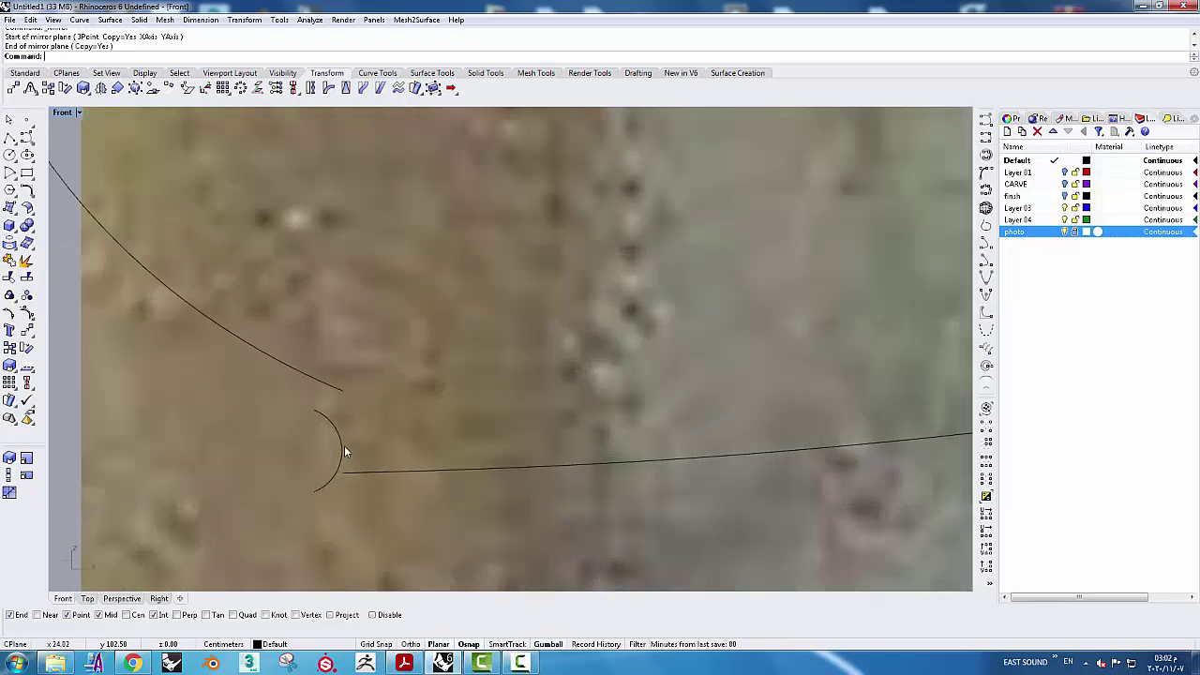
{"action": "left_click", "coordinate": [341, 447]}
{"action": "left_click_drag", "start_coordinate": [341, 448], "coordinate": [375, 429]}
Move the mirrored arc precisely so its end sits on the curve end
{"action": "left_click", "coordinate": [26, 330]}
{"action": "scroll", "coordinate": [347, 394], "scroll_direction": "up", "scroll_amount": 2}
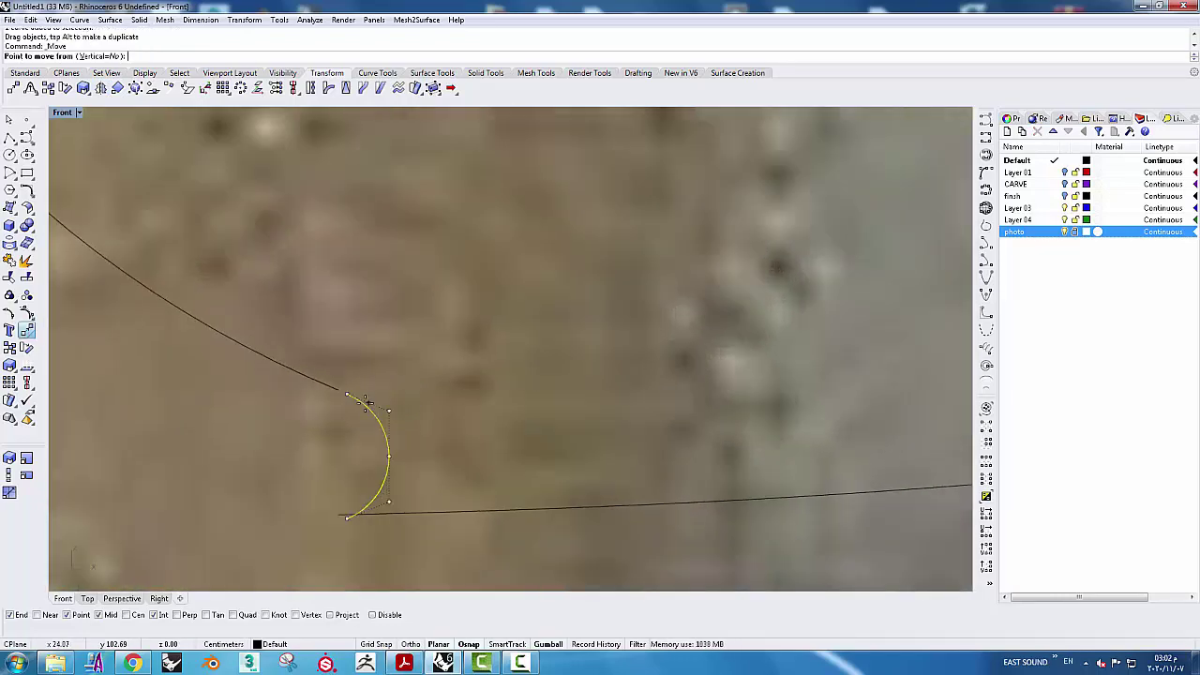
{"action": "left_click", "coordinate": [347, 394]}
{"action": "left_click", "coordinate": [348, 396]}
{"action": "key", "text": "Return"}
{"action": "scroll", "coordinate": [484, 384], "scroll_direction": "down", "scroll_amount": 1}
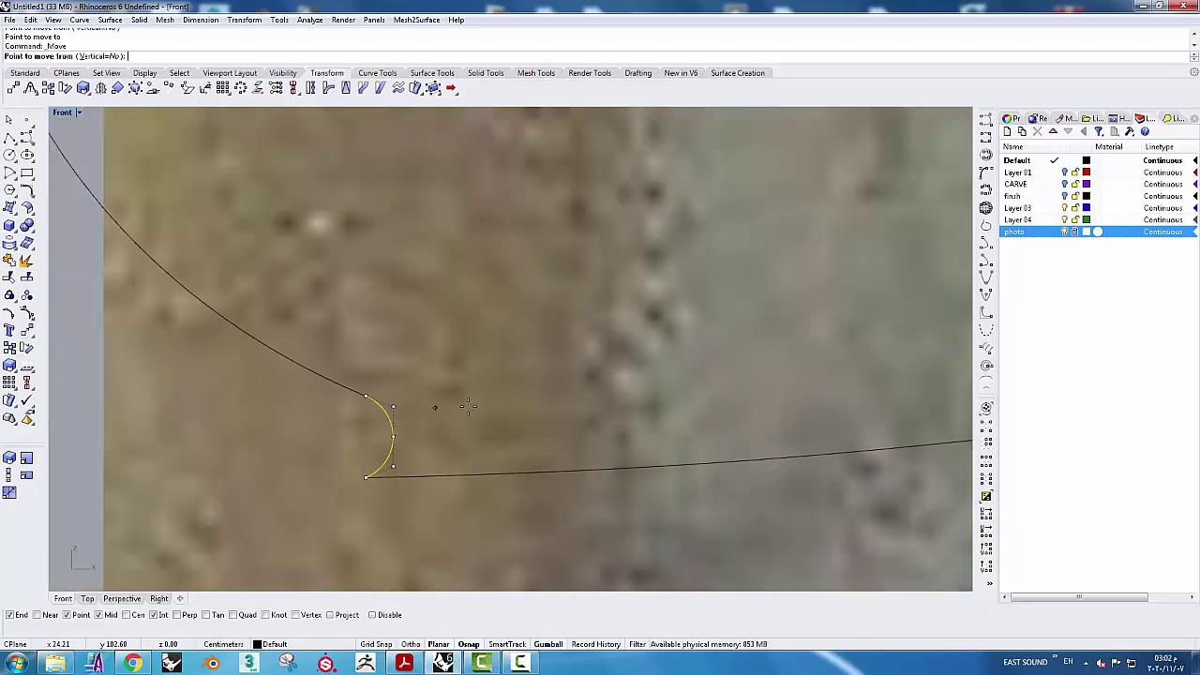
{"action": "key", "text": "Escape"}
{"action": "scroll", "coordinate": [485, 384], "scroll_direction": "down", "scroll_amount": 3}
{"action": "right_click_drag", "start_coordinate": [386, 353], "coordinate": [278, 296]}
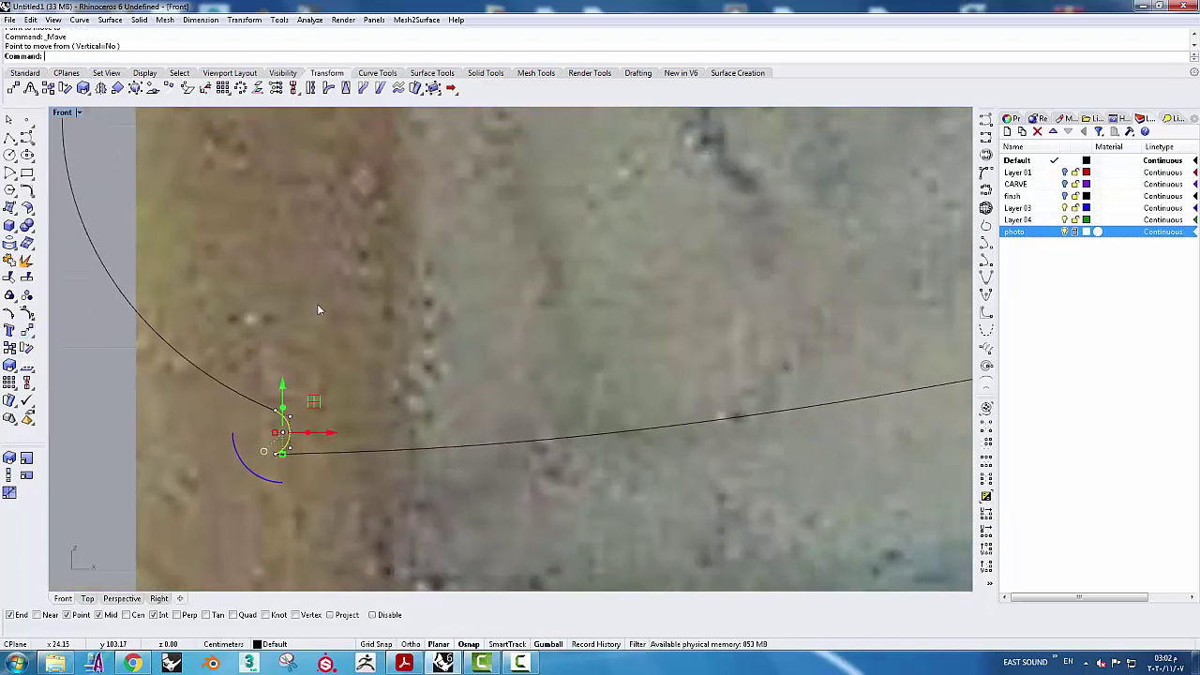
Draw a straight line between the middle and lower curve ends, then delete the unwanted line and arc
{"action": "left_click", "coordinate": [9, 137]}
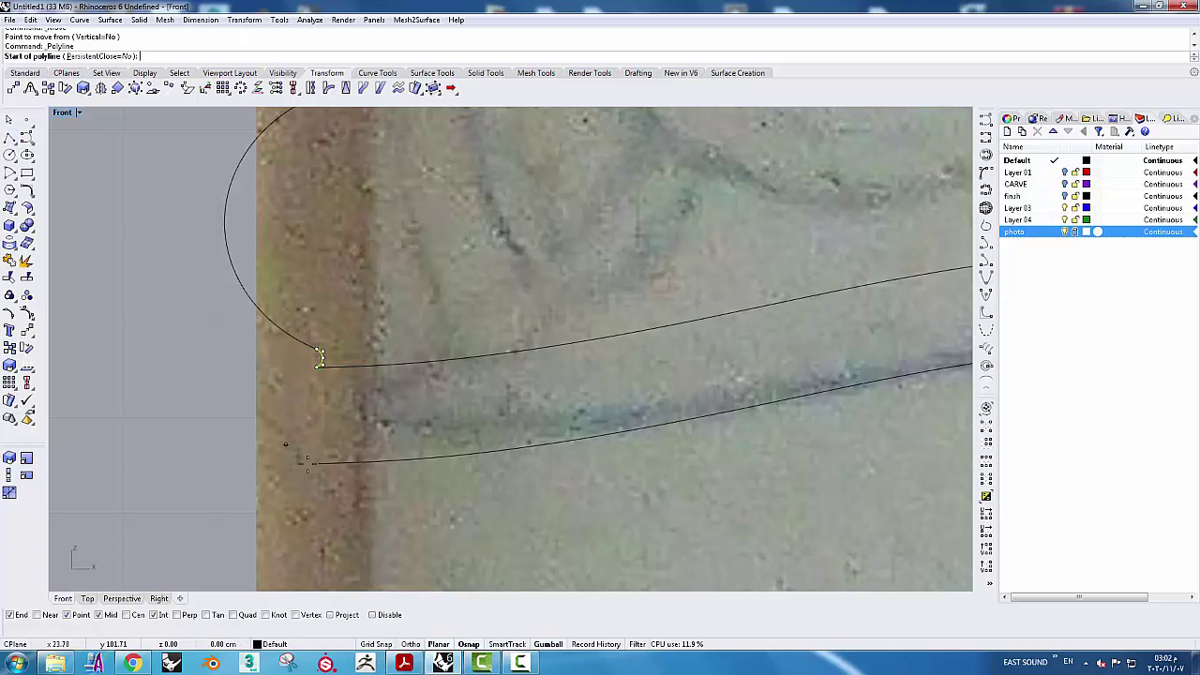
{"action": "left_click", "coordinate": [318, 462]}
{"action": "left_click", "coordinate": [318, 366]}
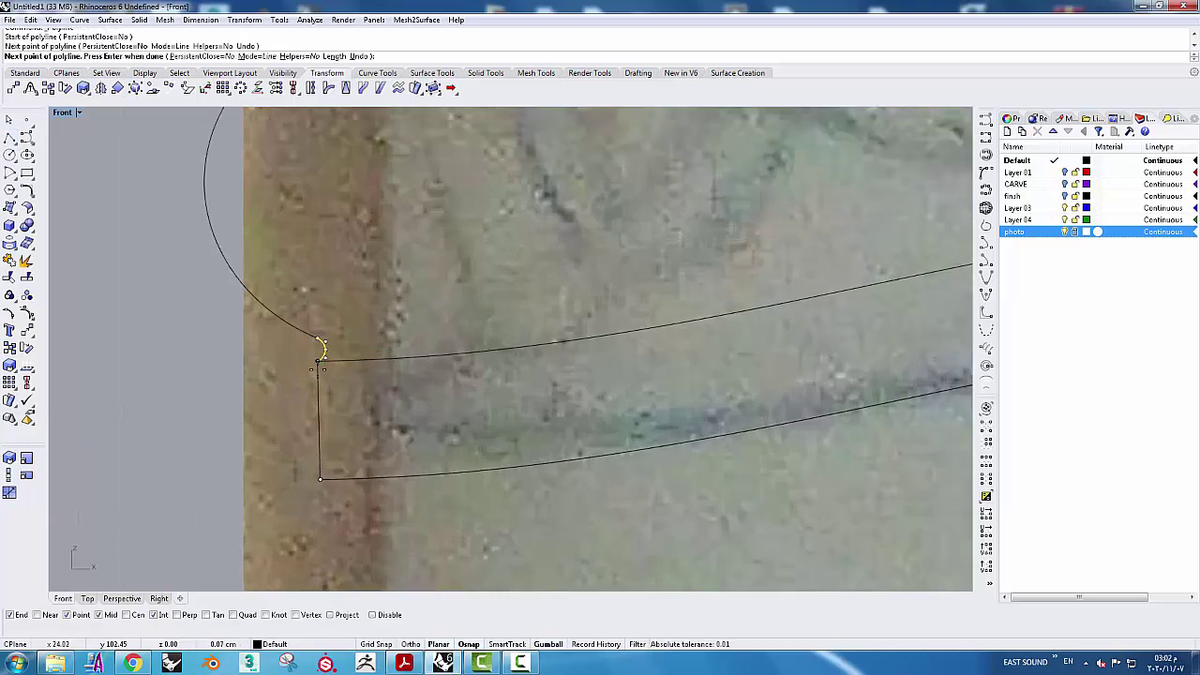
{"action": "key", "text": "Return"}
{"action": "left_click", "coordinate": [319, 429]}
{"action": "key", "text": "Delete"}
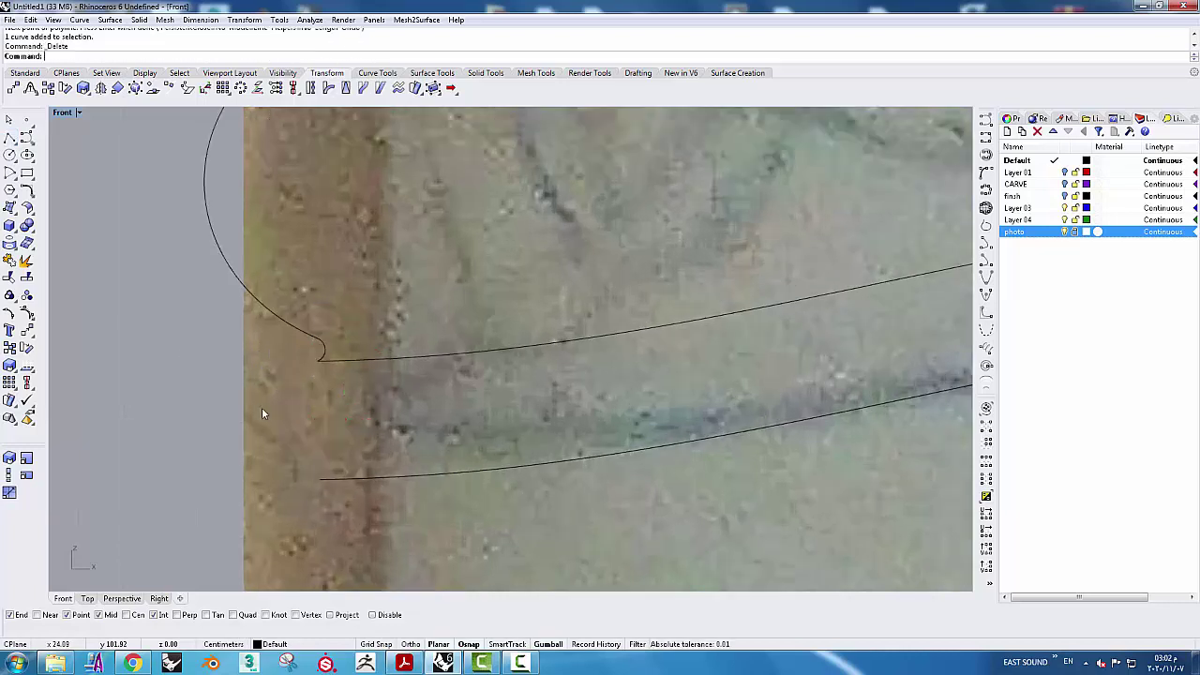
Round off the lower rail end with a start-end arc and join it to the rail curves
{"action": "left_click", "coordinate": [11, 174]}
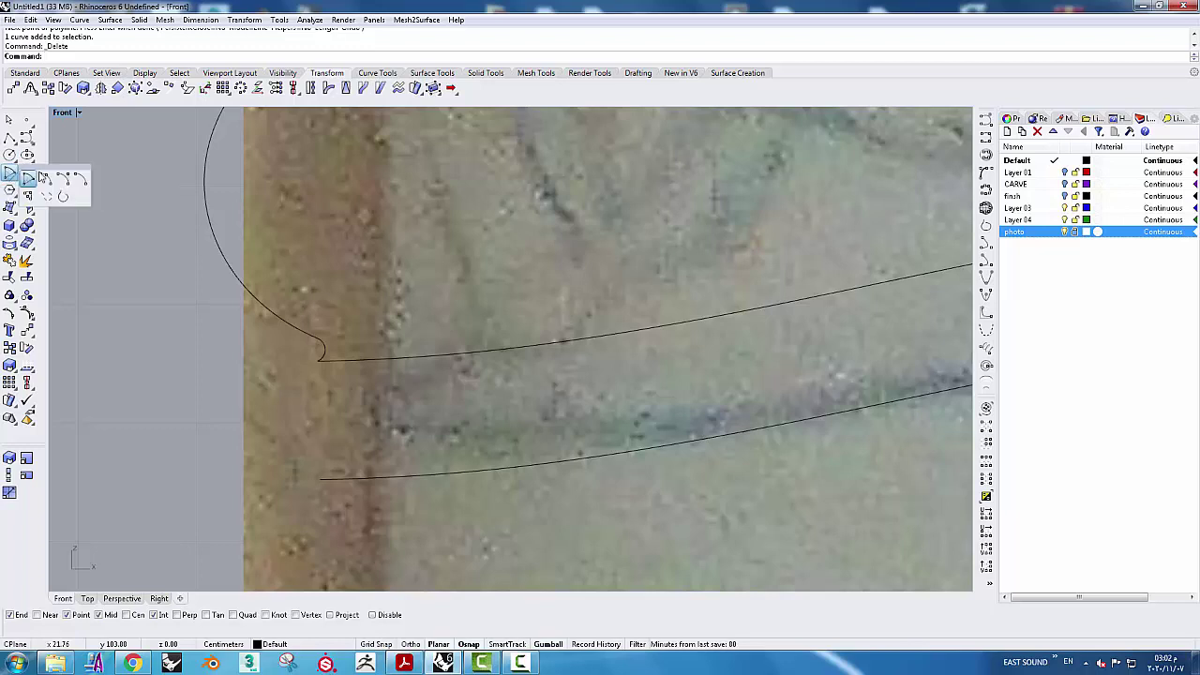
{"action": "left_click", "coordinate": [44, 178]}
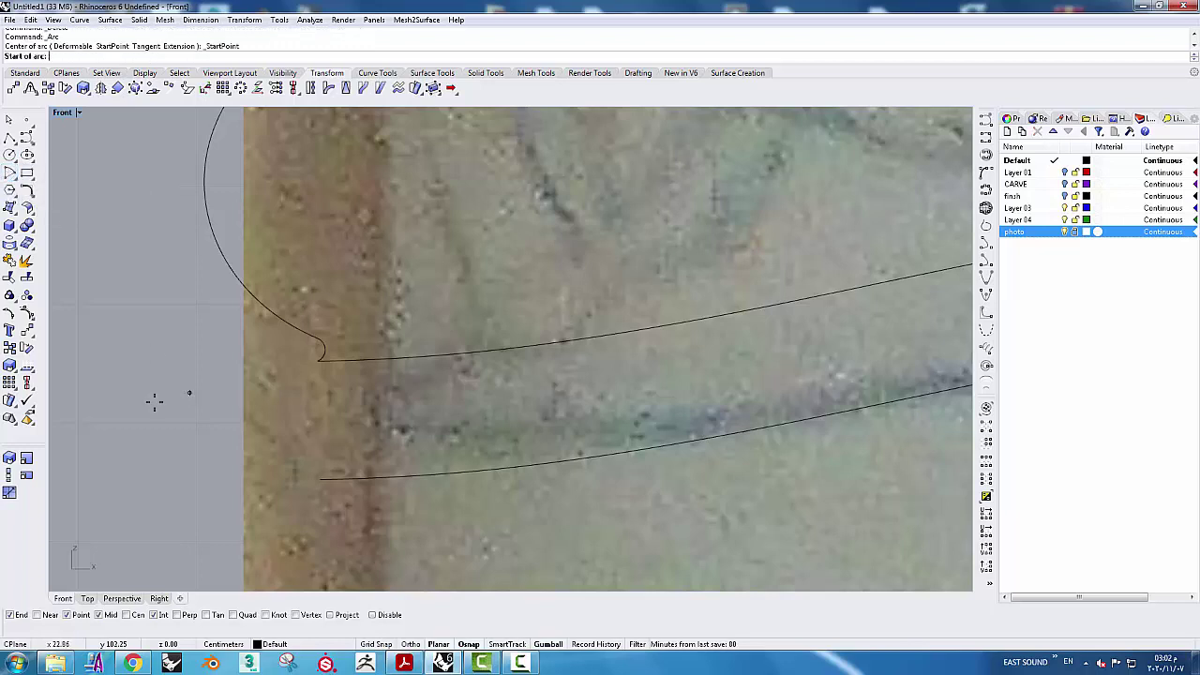
{"action": "left_click", "coordinate": [319, 479]}
{"action": "left_click", "coordinate": [318, 360]}
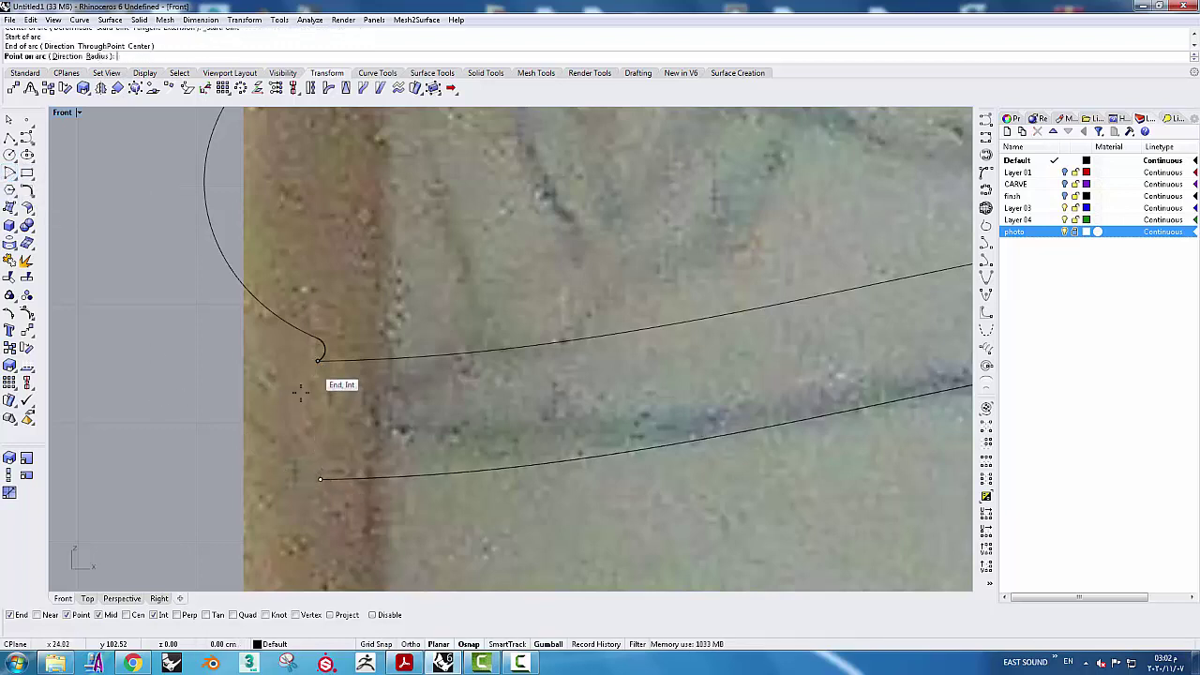
{"action": "left_click", "coordinate": [257, 420]}
{"action": "scroll", "coordinate": [312, 362], "scroll_direction": "up", "scroll_amount": 1}
{"action": "scroll", "coordinate": [313, 362], "scroll_direction": "up", "scroll_amount": 2}
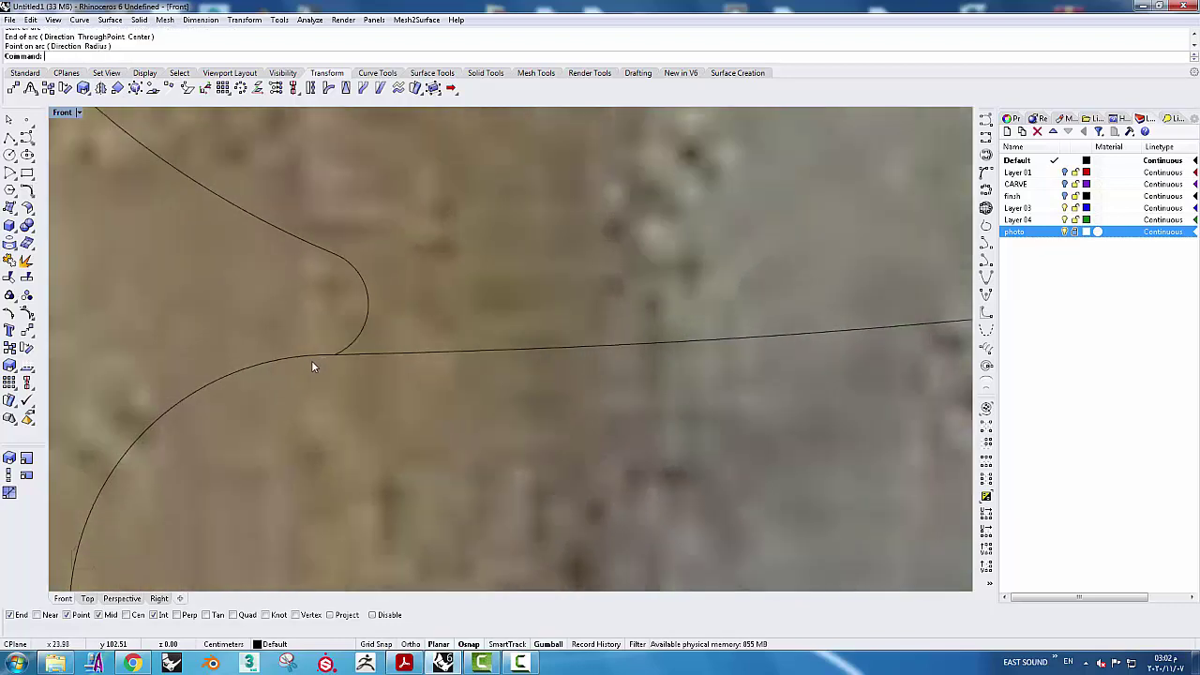
{"action": "left_click", "coordinate": [308, 359]}
{"action": "type", "text": "Join"}
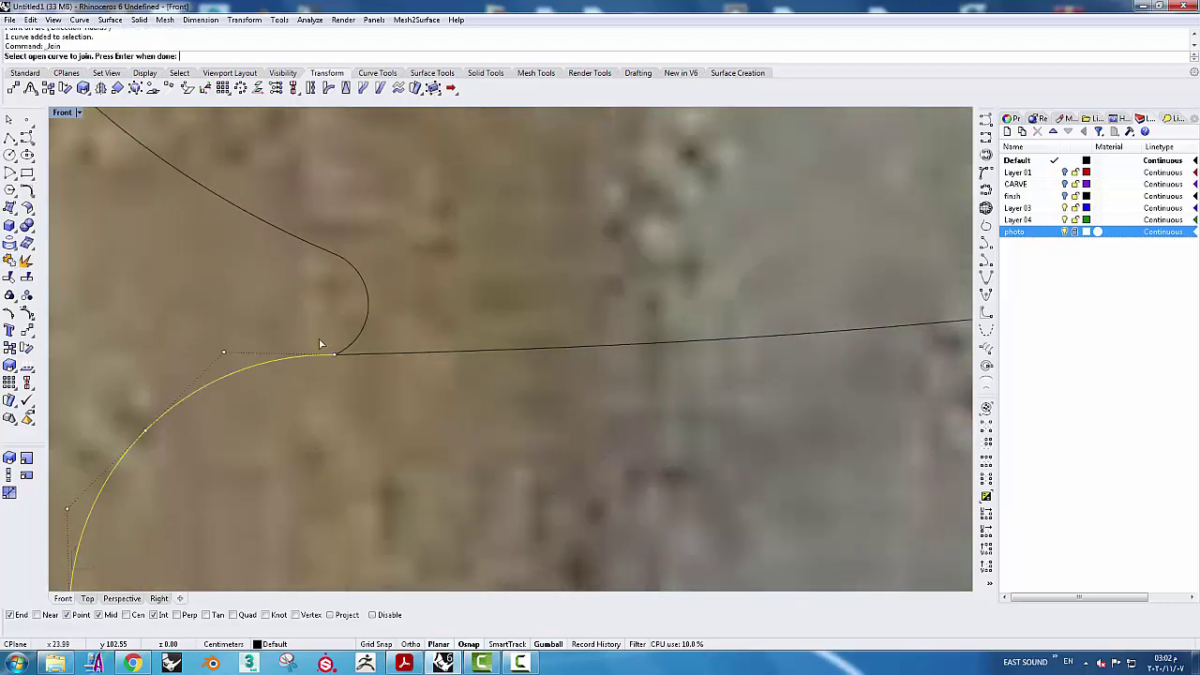
{"action": "scroll", "coordinate": [312, 362], "scroll_direction": "down", "scroll_amount": 3}
{"action": "key", "text": "ctrl+j"}
{"action": "key", "text": "Return"}
{"action": "key", "text": "Escape"}
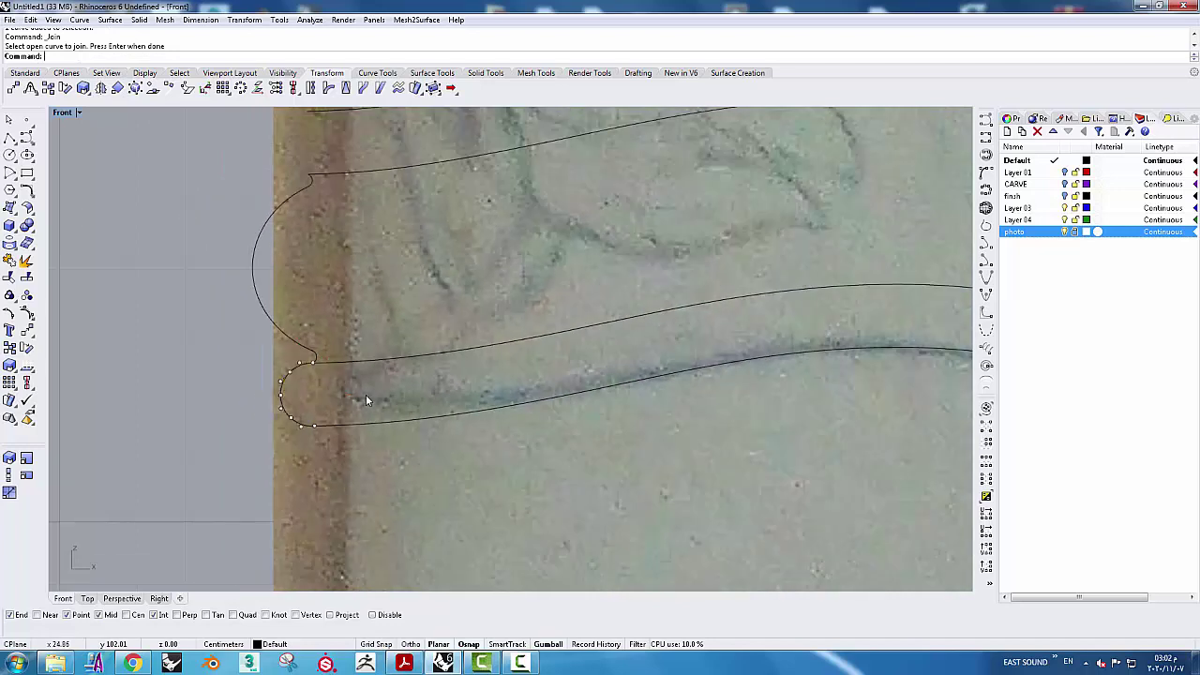
Copy the rounded arc from the lower rail end to the upper rail's end
{"action": "right_click_drag", "start_coordinate": [365, 394], "coordinate": [337, 376]}
{"action": "left_click", "coordinate": [273, 476]}
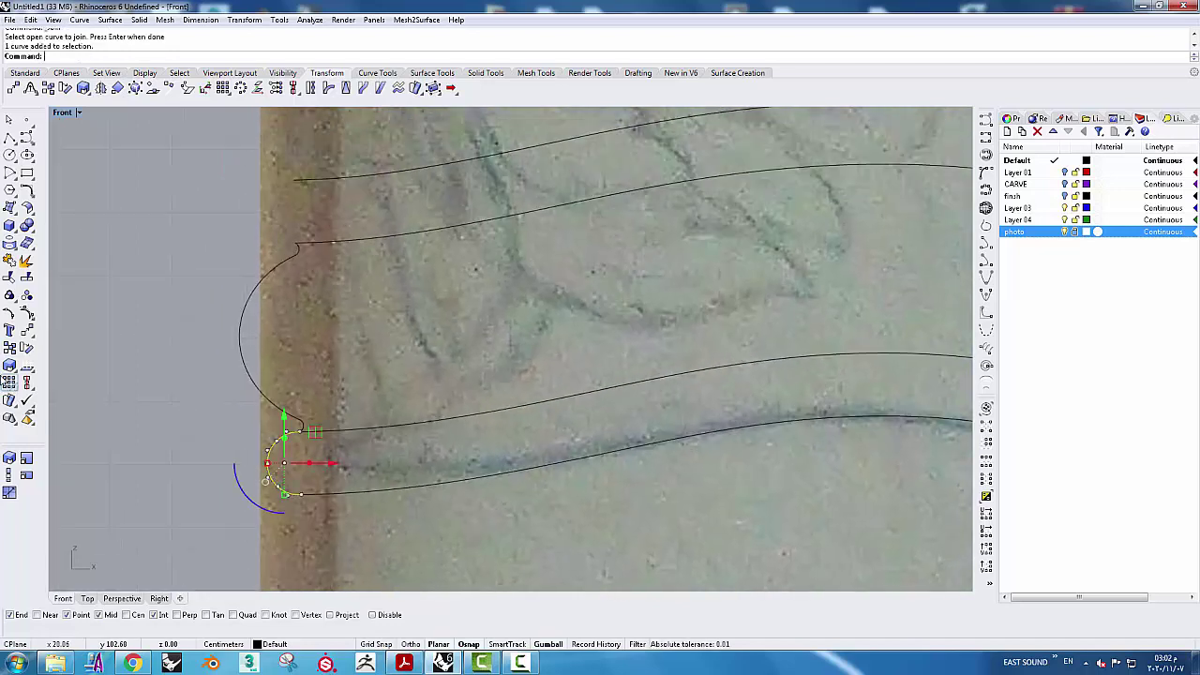
{"action": "left_click", "coordinate": [9, 349]}
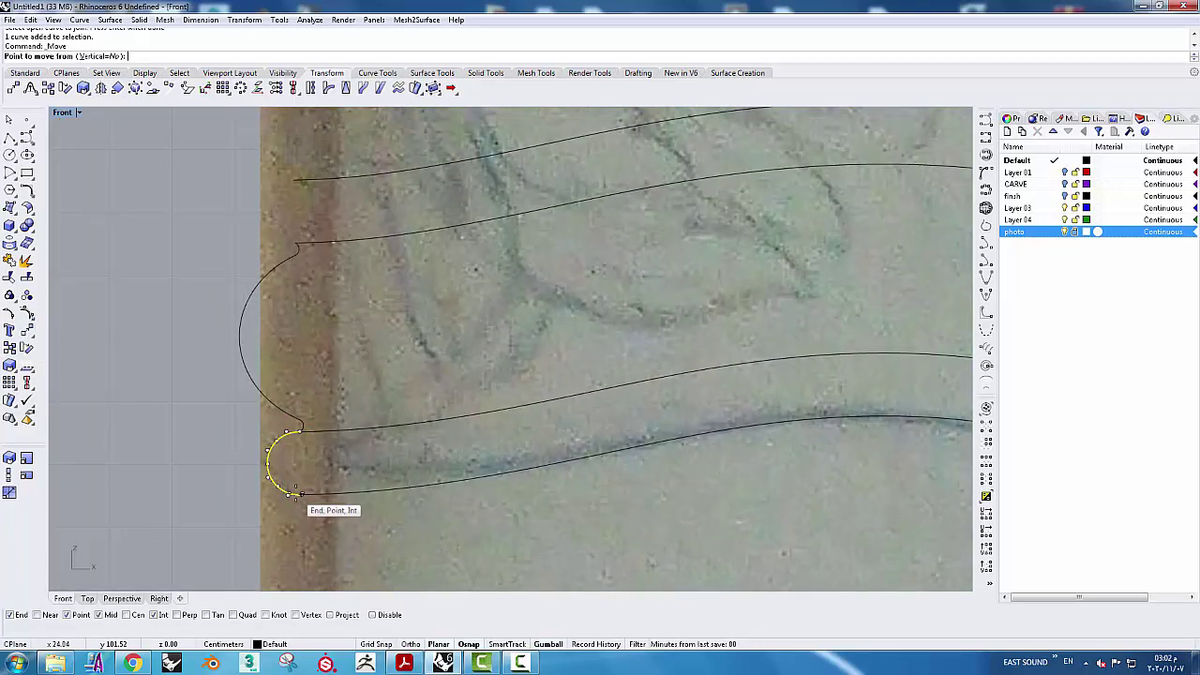
{"action": "left_click", "coordinate": [300, 493]}
{"action": "left_click", "coordinate": [296, 245]}
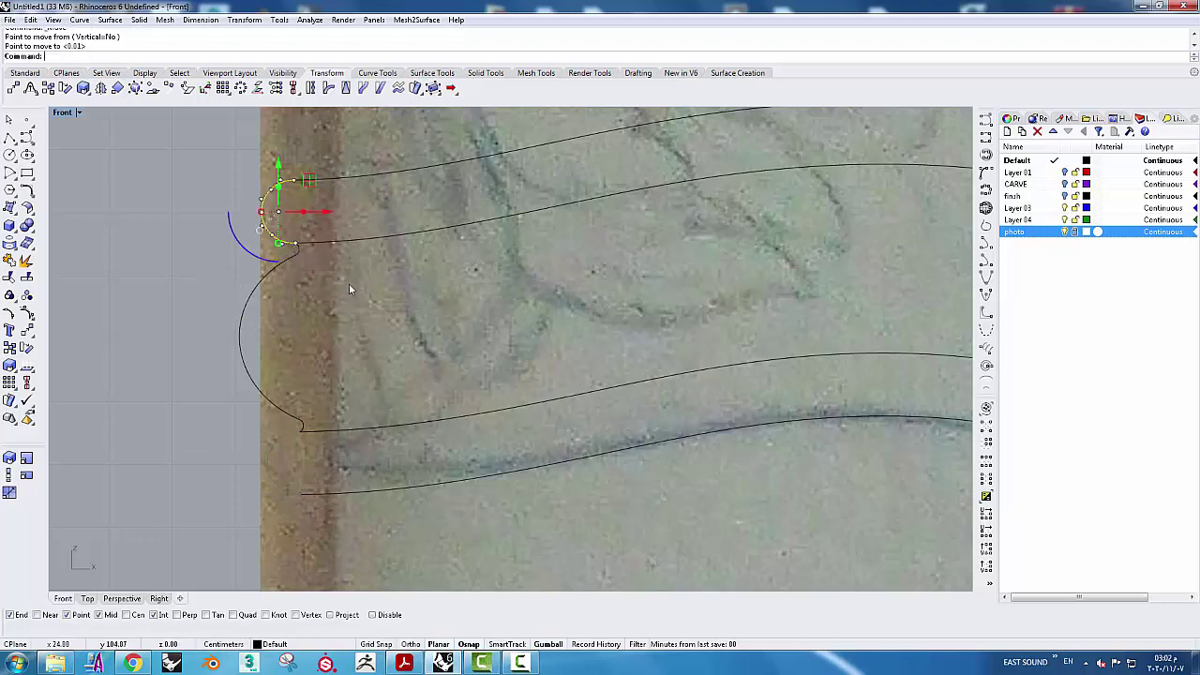
{"action": "key", "text": "Escape"}
{"action": "scroll", "coordinate": [350, 312], "scroll_direction": "down", "scroll_amount": 2}
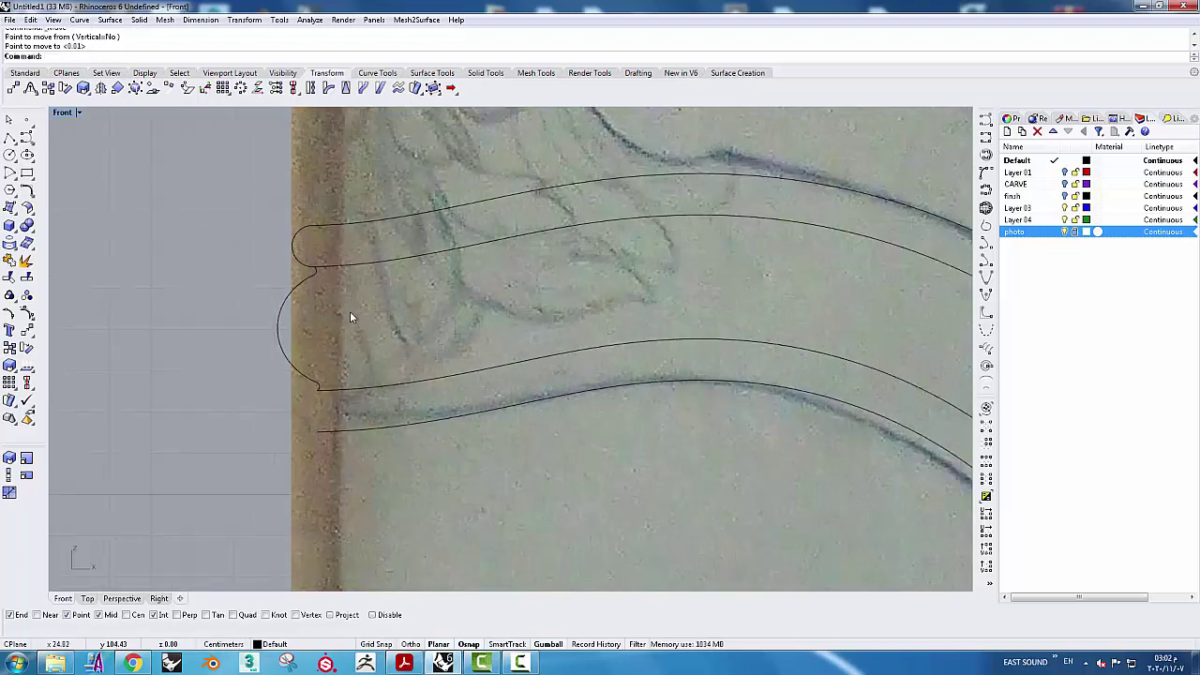
{"action": "key", "text": "ctrl+z"}
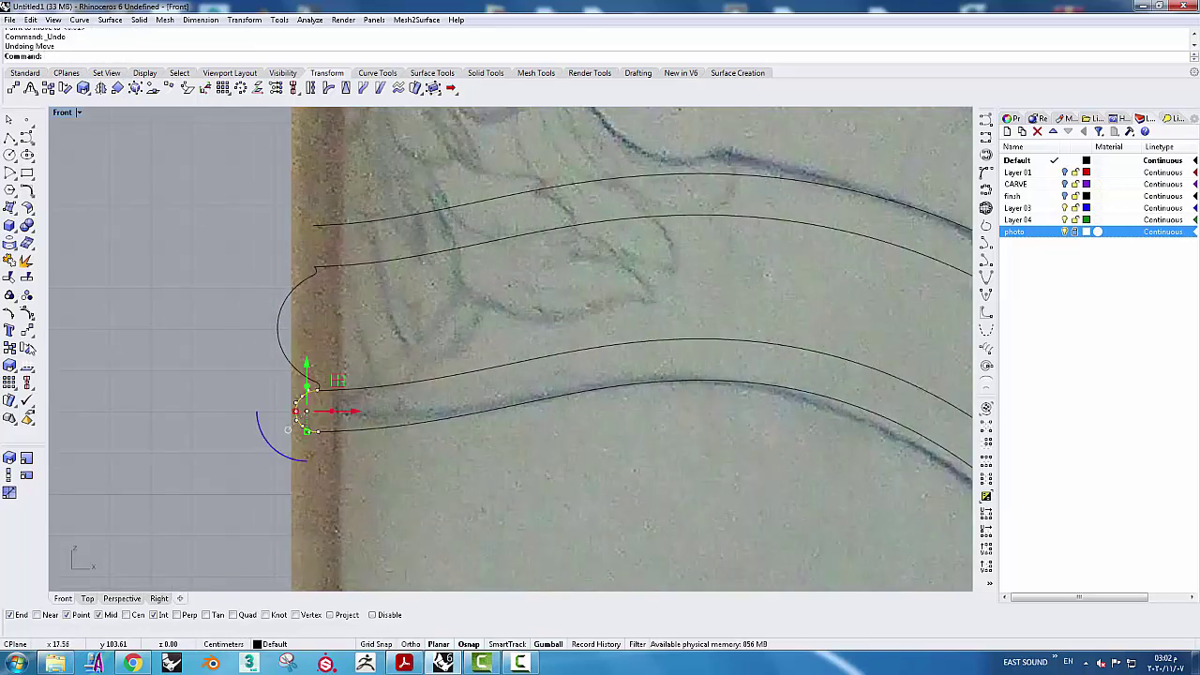
{"action": "type", "text": "copy"}
{"action": "key", "text": "Return"}
{"action": "left_click", "coordinate": [319, 434]}
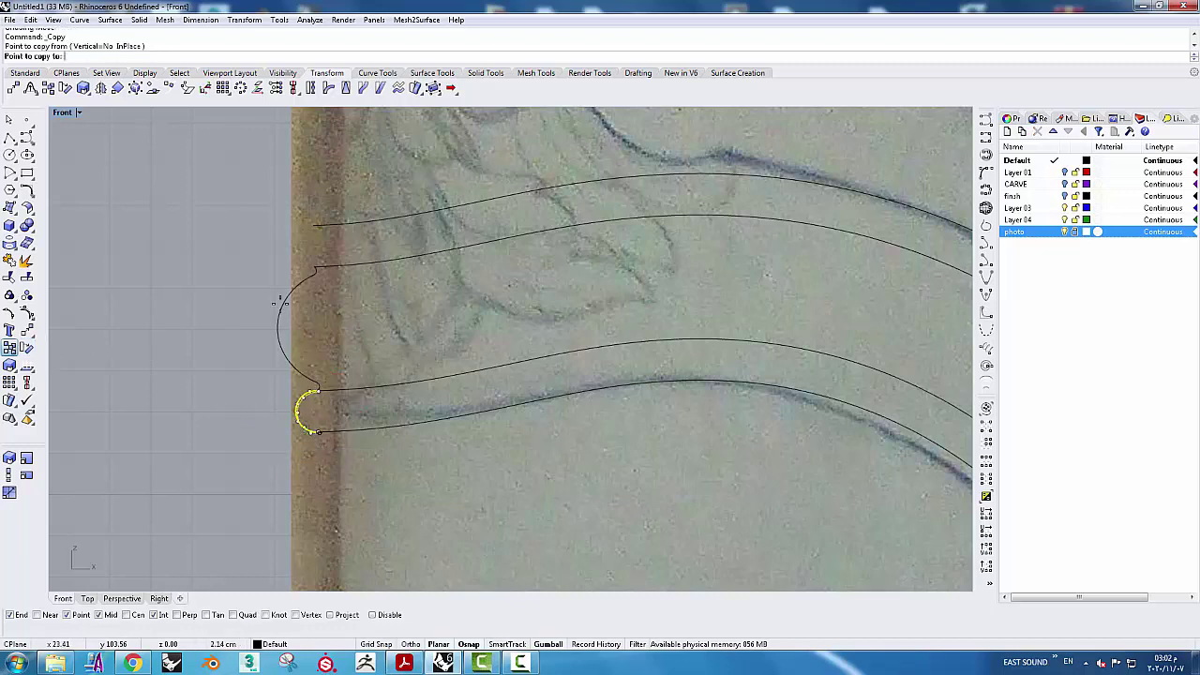
{"action": "left_click", "coordinate": [316, 266]}
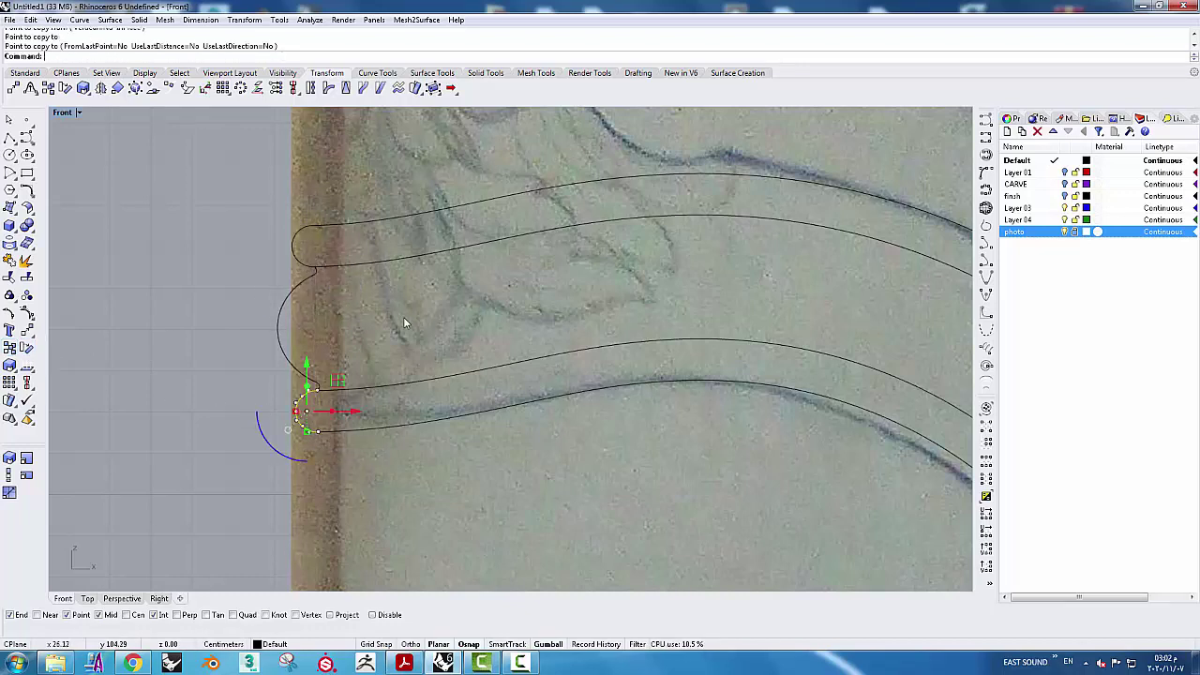
{"action": "key", "text": "Return"}
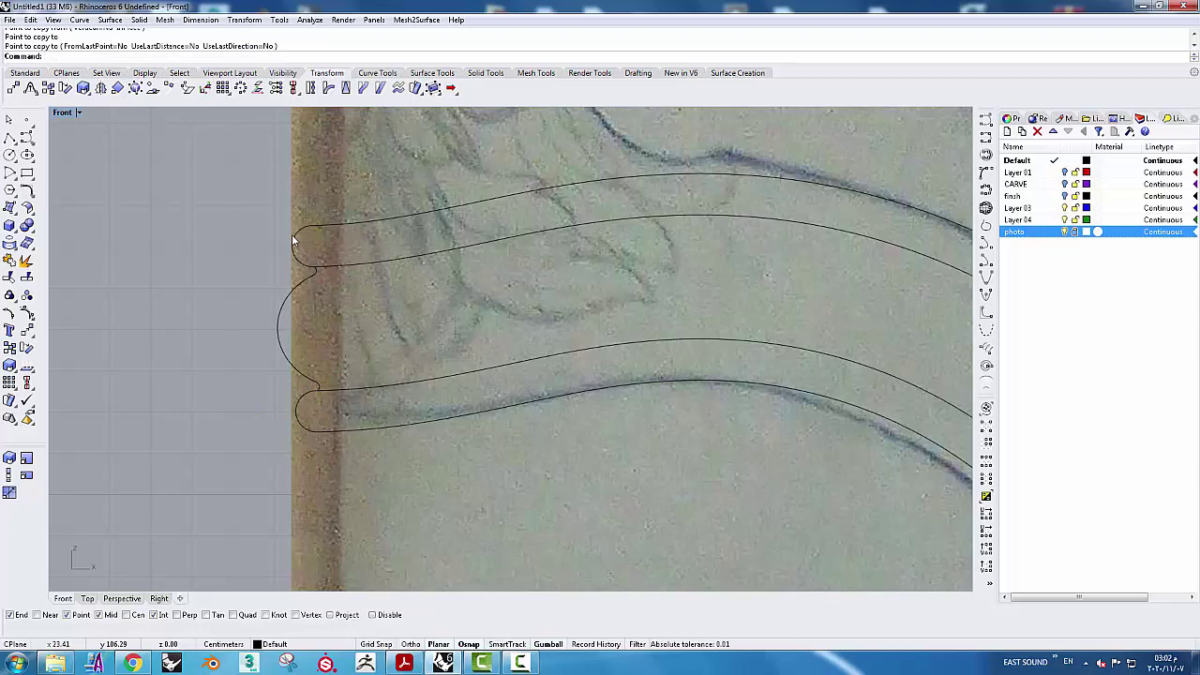
Window-select the curves forming the carved end profile at both rail ends
{"action": "scroll", "coordinate": [300, 239], "scroll_direction": "up", "scroll_amount": 1}
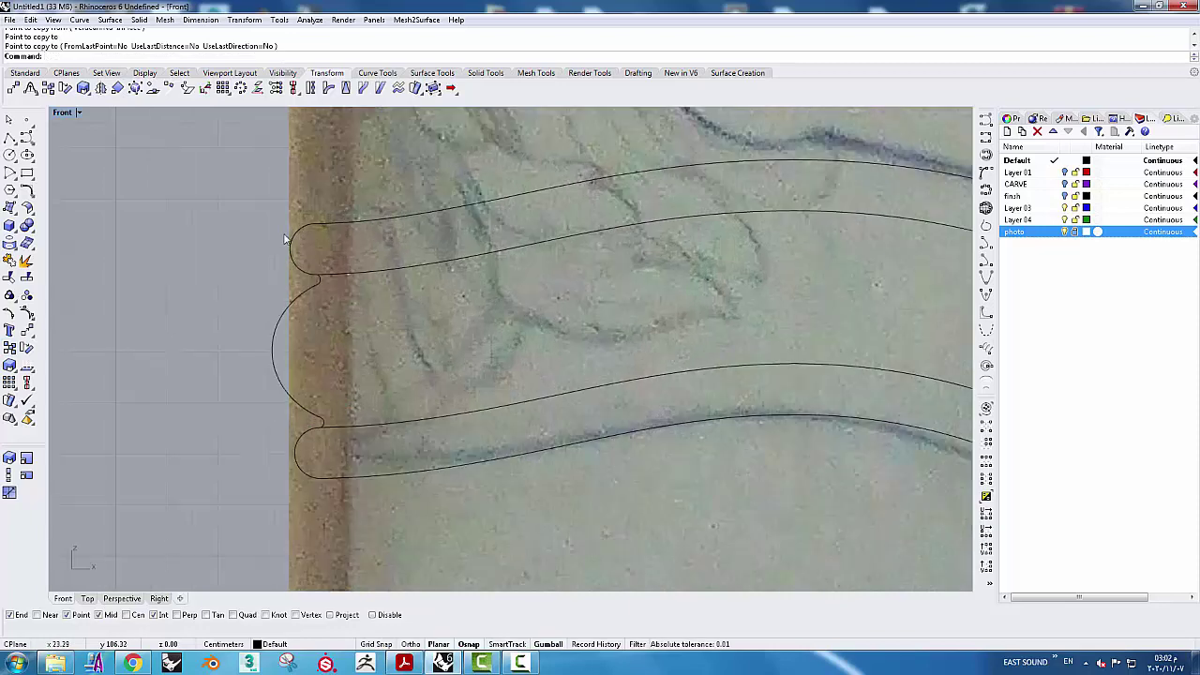
{"action": "left_click_drag", "start_coordinate": [240, 201], "coordinate": [368, 513]}
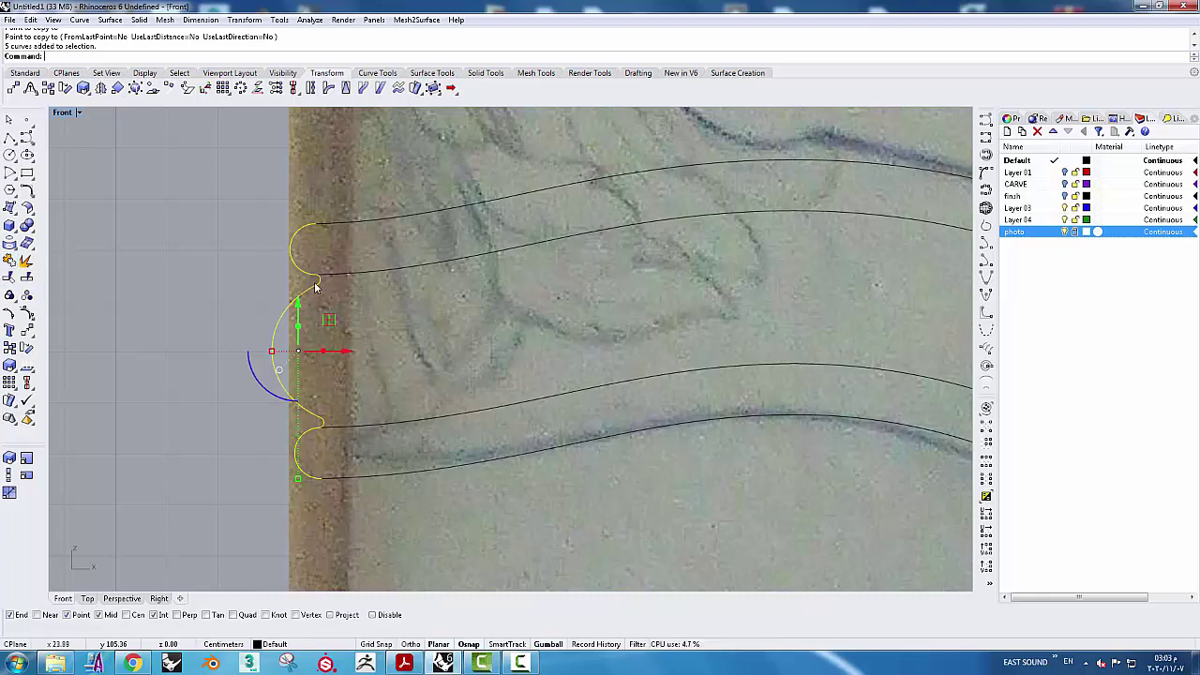
{"action": "key", "text": "Escape"}
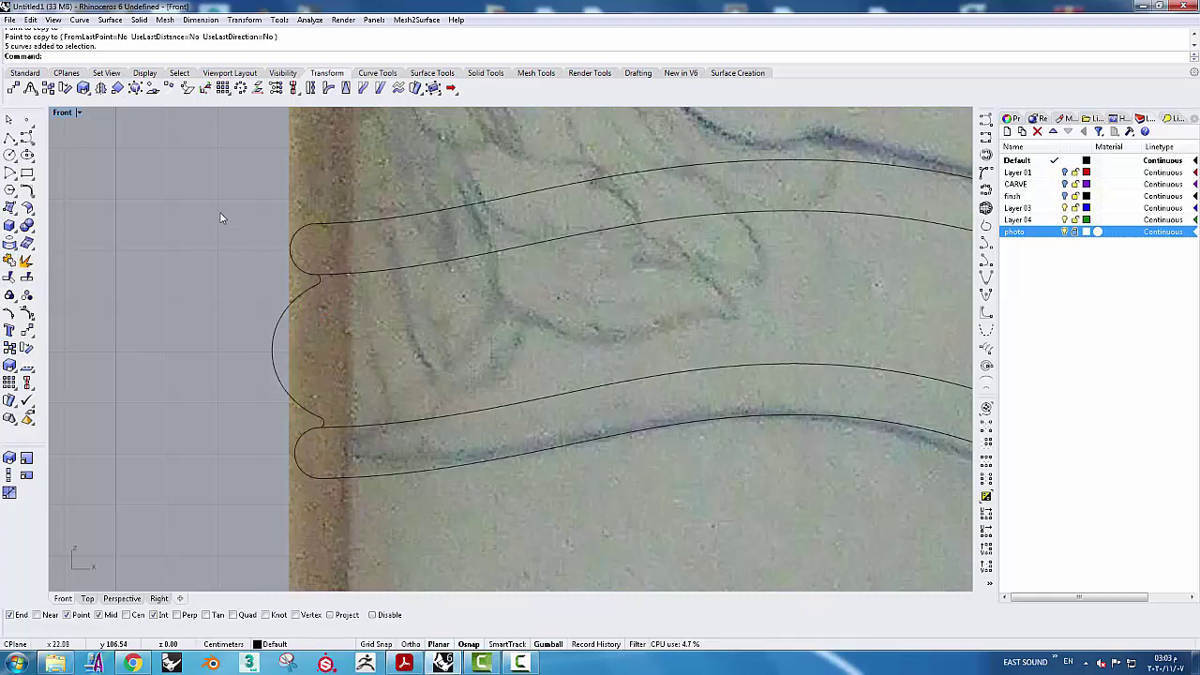
{"action": "left_click_drag", "start_coordinate": [214, 191], "coordinate": [431, 442]}
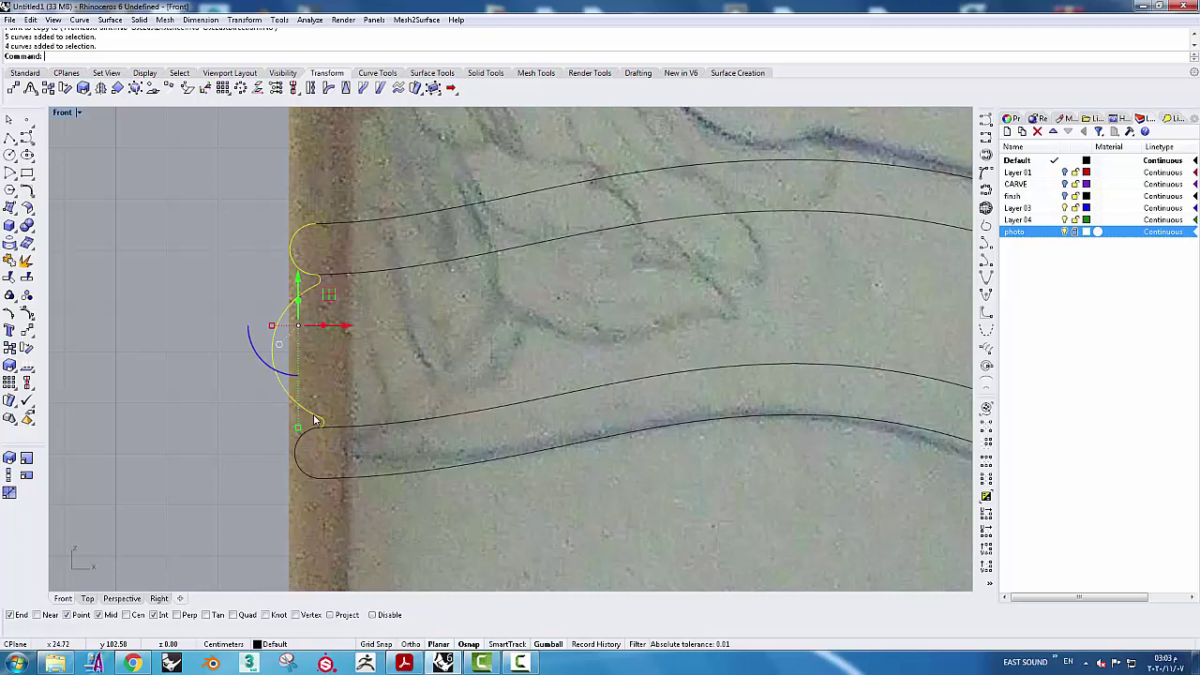
Rotate the end profile curves about the curve end to tilt them to a new angle
{"action": "left_click", "coordinate": [26, 347]}
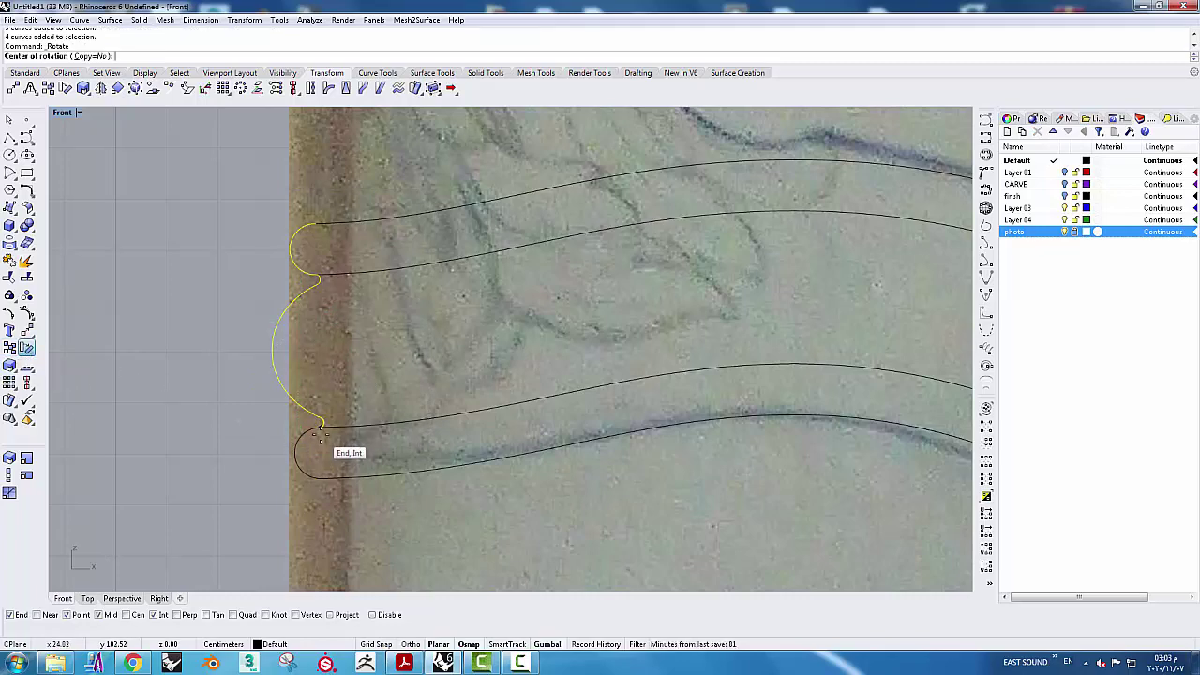
{"action": "left_click", "coordinate": [321, 426]}
{"action": "scroll", "coordinate": [340, 237], "scroll_direction": "up", "scroll_amount": 3}
{"action": "left_click", "coordinate": [293, 217]}
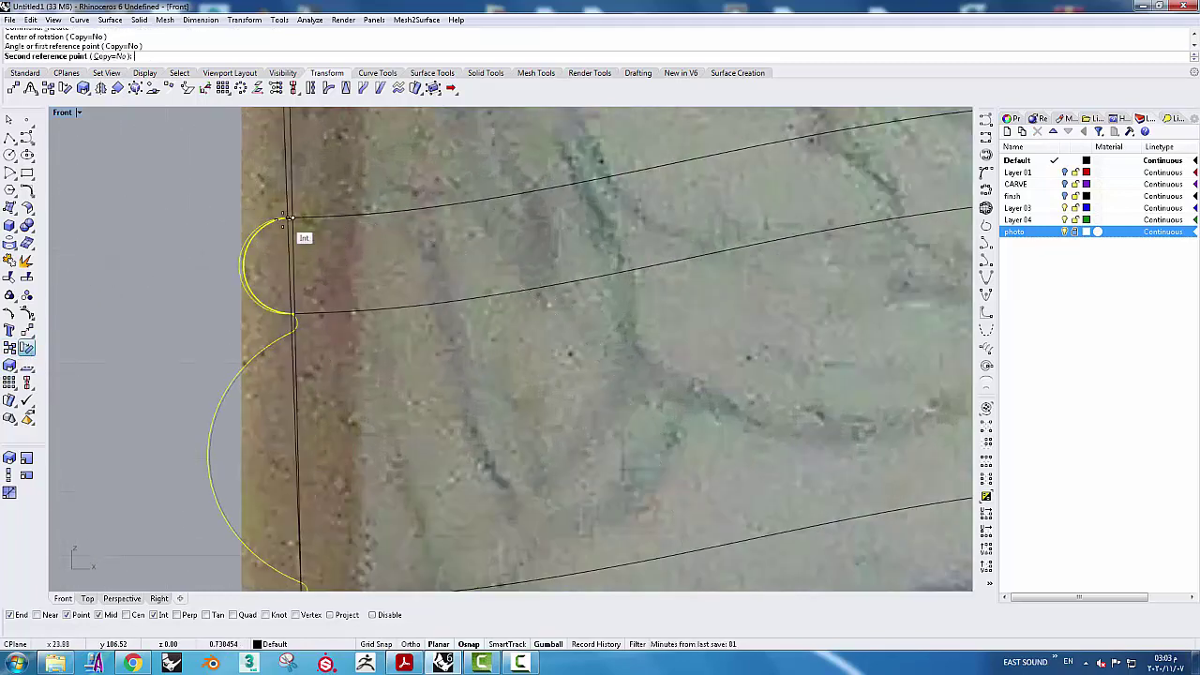
{"action": "left_click", "coordinate": [263, 219]}
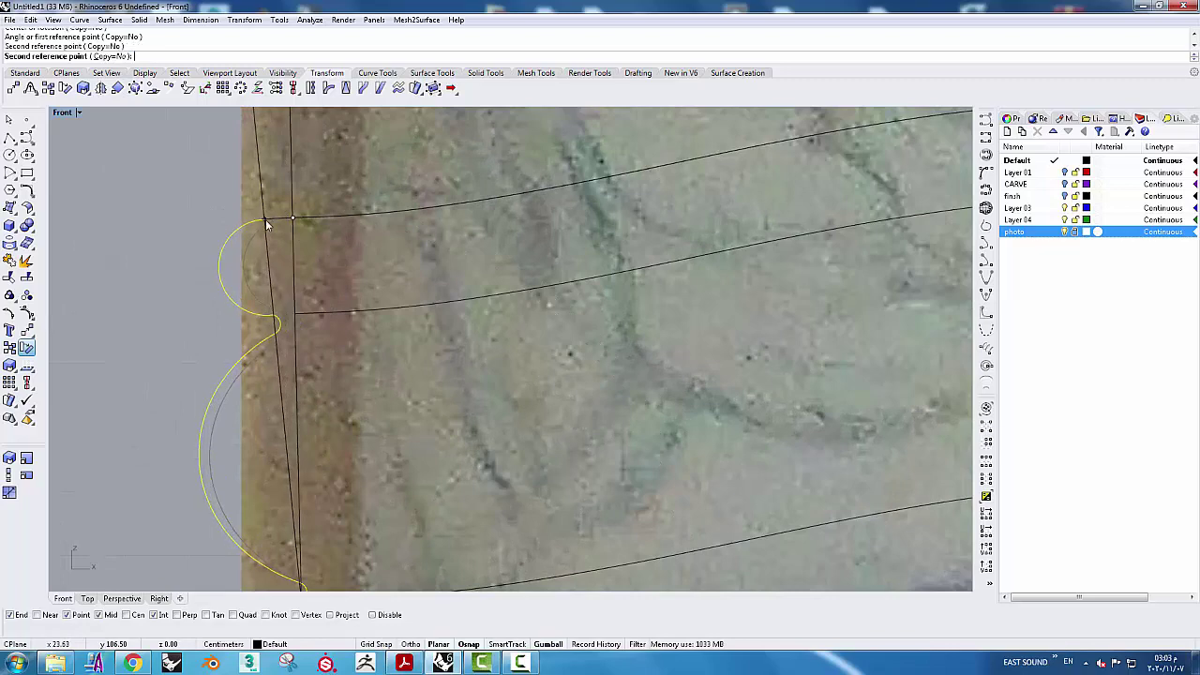
Draw a short straight line from the top curve's end toward the right
{"action": "left_click", "coordinate": [10, 137]}
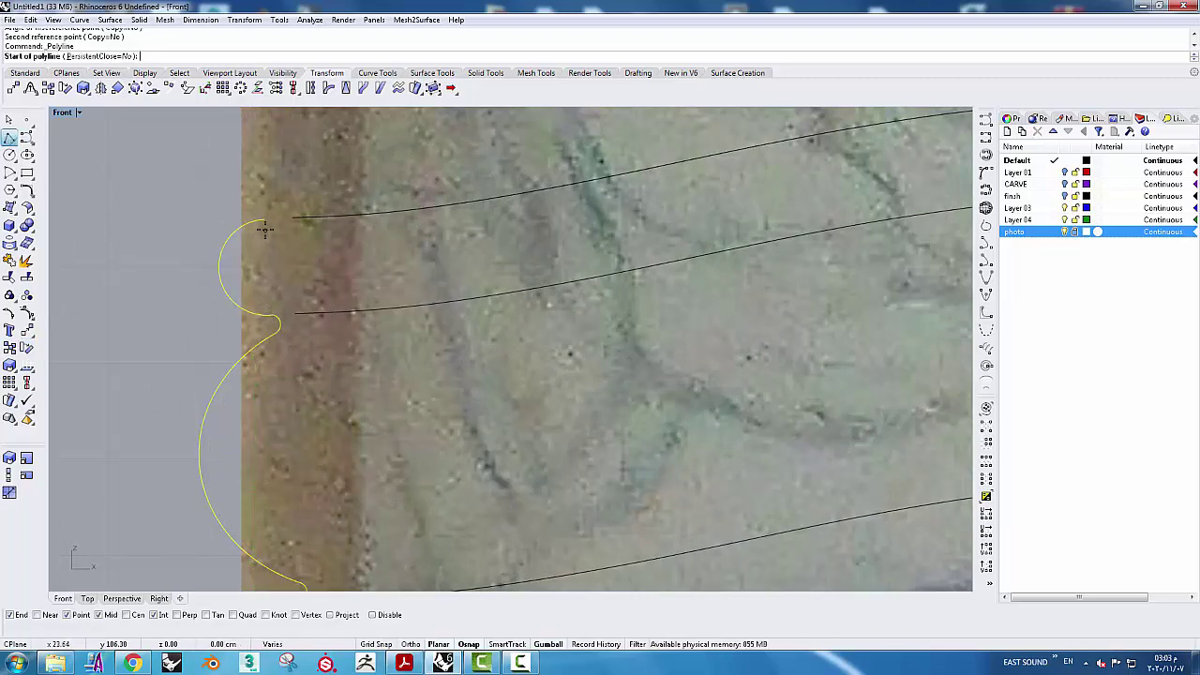
{"action": "left_click", "coordinate": [263, 219]}
{"action": "scroll", "coordinate": [282, 220], "scroll_direction": "up", "scroll_amount": 2}
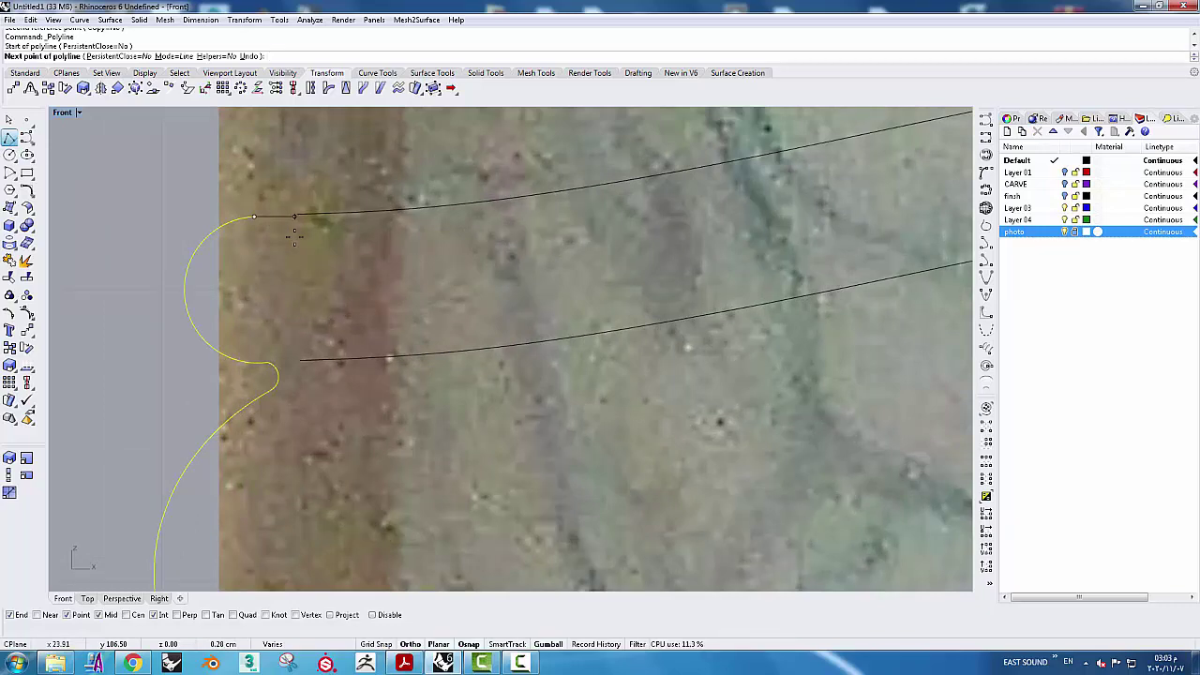
{"action": "left_click", "coordinate": [294, 218]}
{"action": "scroll", "coordinate": [357, 375], "scroll_direction": "down", "scroll_amount": 2}
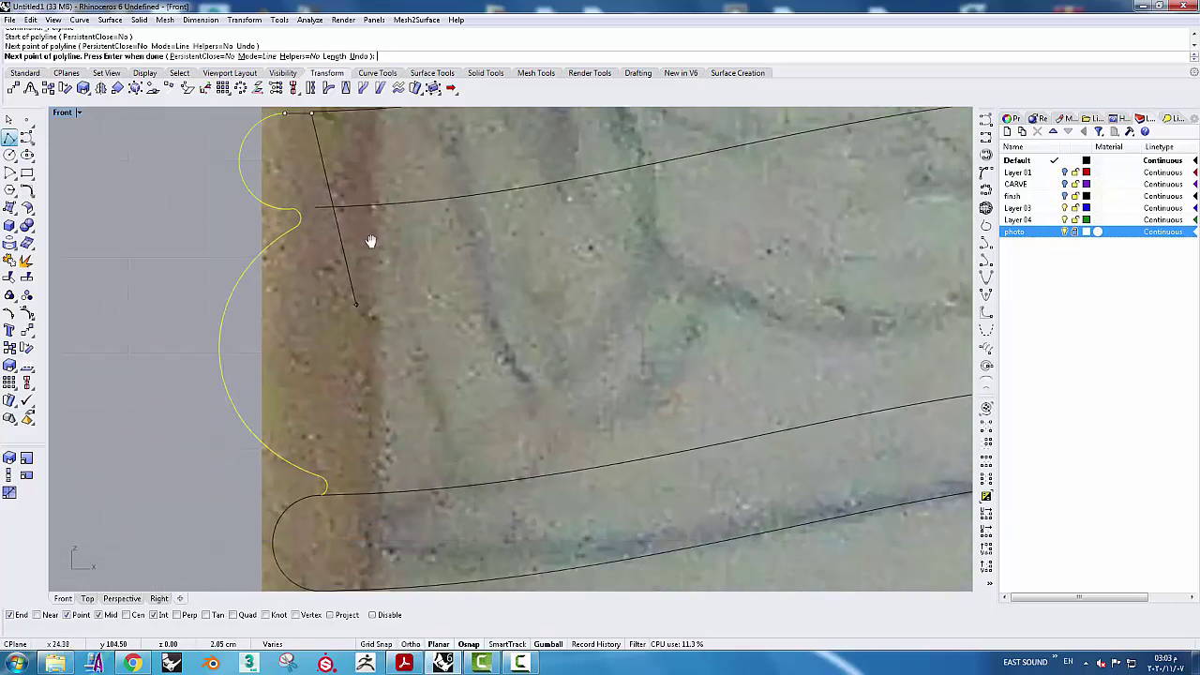
{"action": "scroll", "coordinate": [380, 455], "scroll_direction": "up", "scroll_amount": 2}
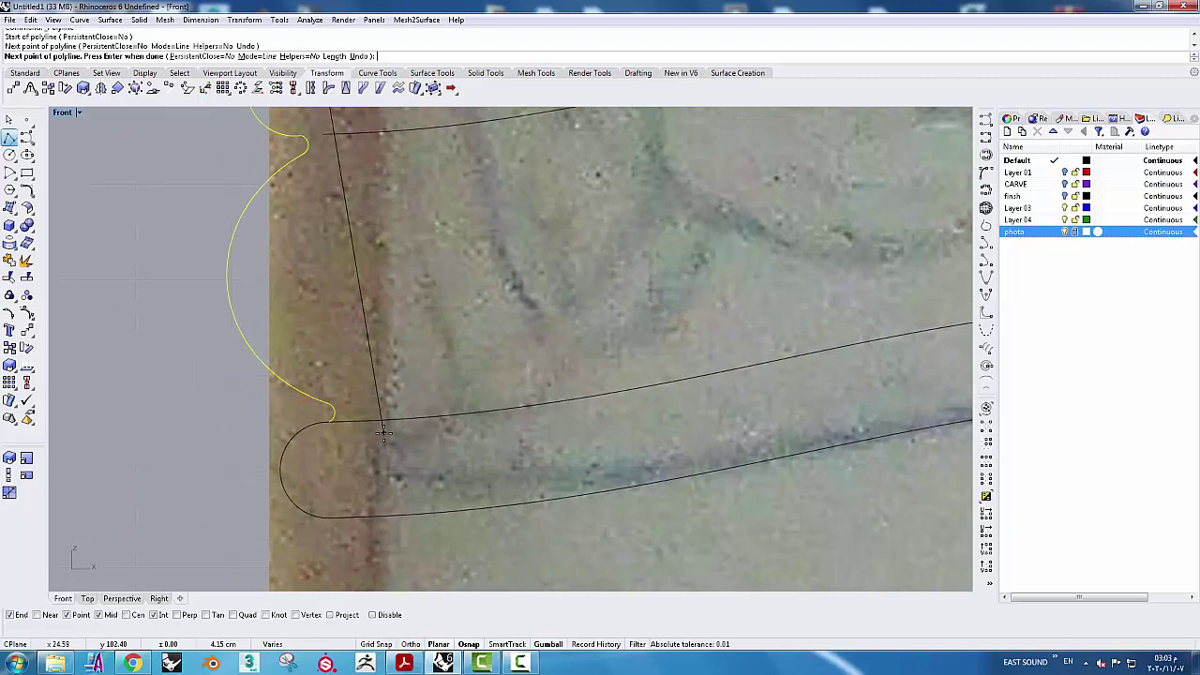
{"action": "key", "text": "Return"}
{"action": "scroll", "coordinate": [384, 384], "scroll_direction": "up", "scroll_amount": 2}
{"action": "scroll", "coordinate": [393, 374], "scroll_direction": "down", "scroll_amount": 2}
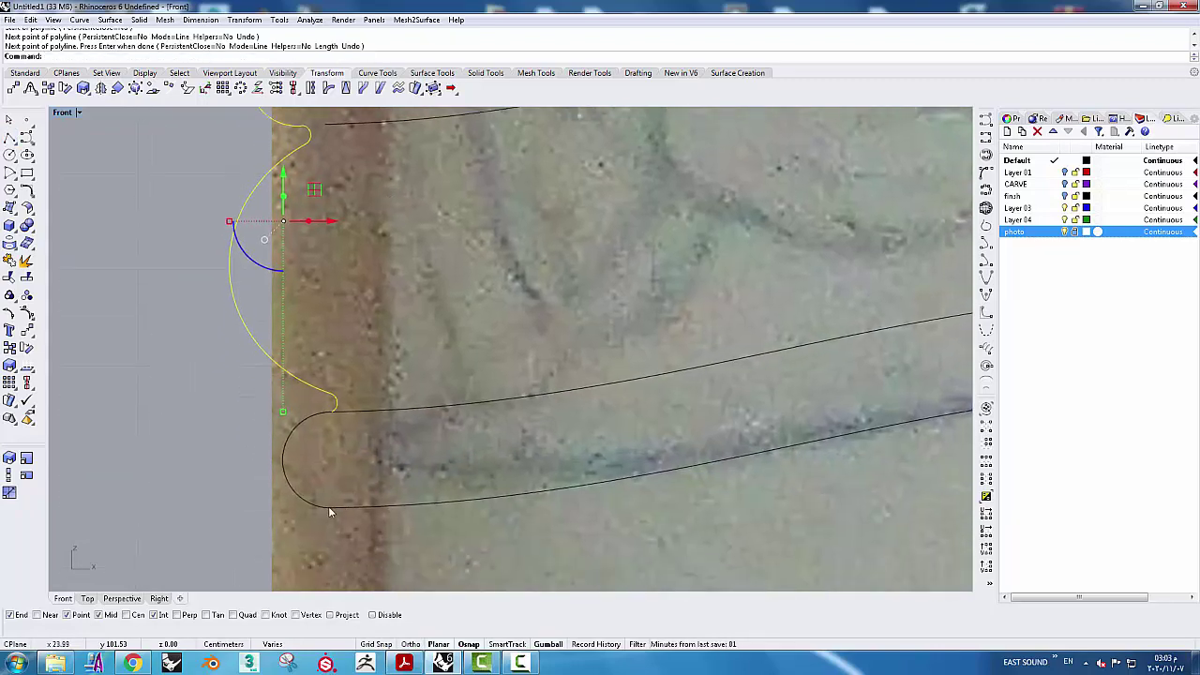
{"action": "scroll", "coordinate": [328, 511], "scroll_direction": "down", "scroll_amount": 3}
Draw a vertical line with Ortho from the lower arc's end upward
{"action": "key", "text": "Return"}
{"action": "left_click", "coordinate": [341, 553]}
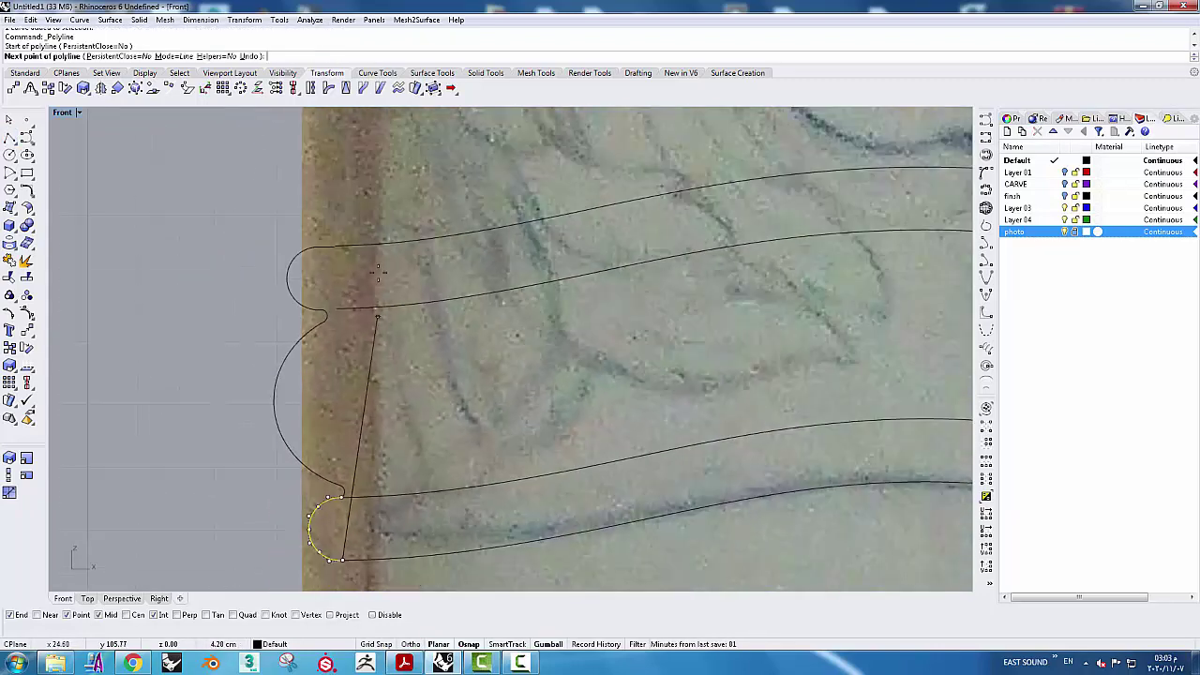
{"action": "key", "text": "F8"}
{"action": "left_click", "coordinate": [379, 242]}
{"action": "key", "text": "Return"}
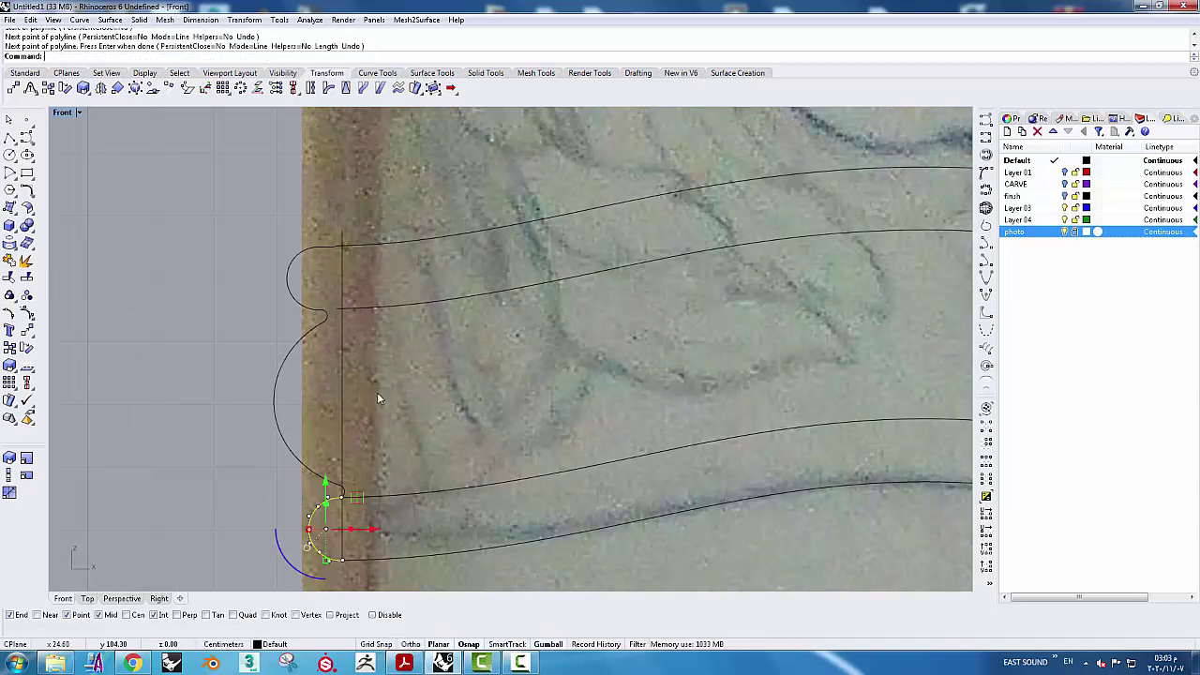
{"action": "scroll", "coordinate": [359, 402], "scroll_direction": "up", "scroll_amount": 1}
{"action": "scroll", "coordinate": [328, 490], "scroll_direction": "up", "scroll_amount": 2}
{"action": "scroll", "coordinate": [328, 490], "scroll_direction": "up", "scroll_amount": 2}
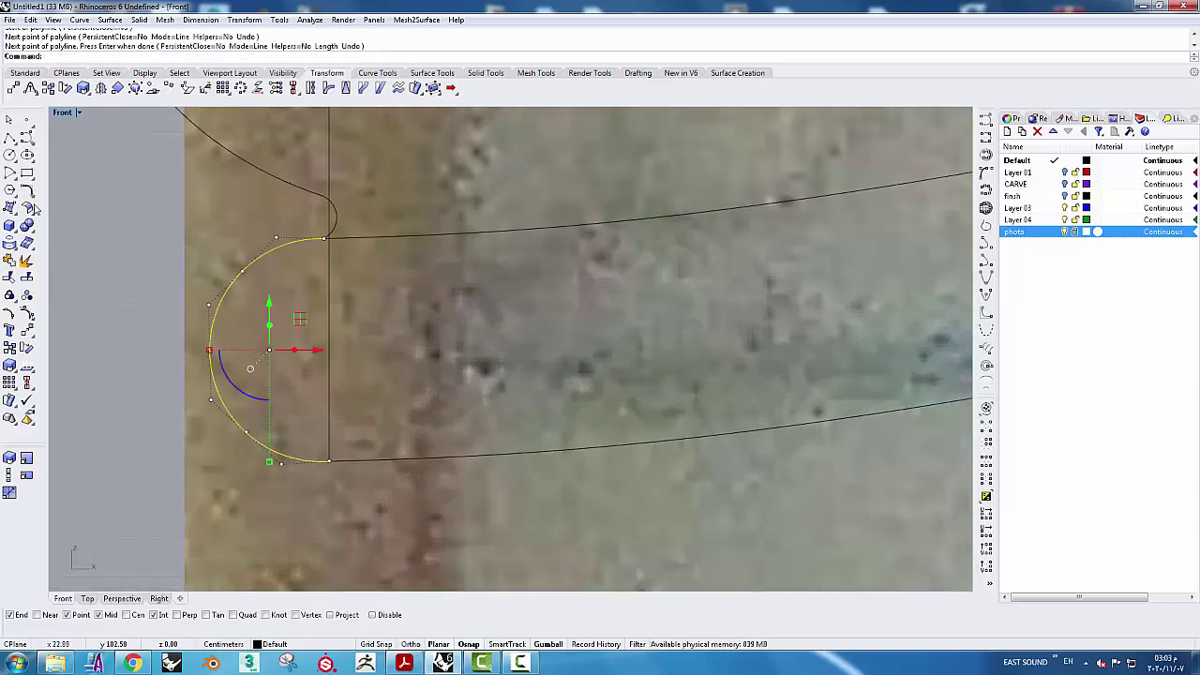
Draw a polyline snapped from the lower arc's end to the top curve's endpoint
{"action": "left_click", "coordinate": [11, 140]}
{"action": "left_click", "coordinate": [330, 461]}
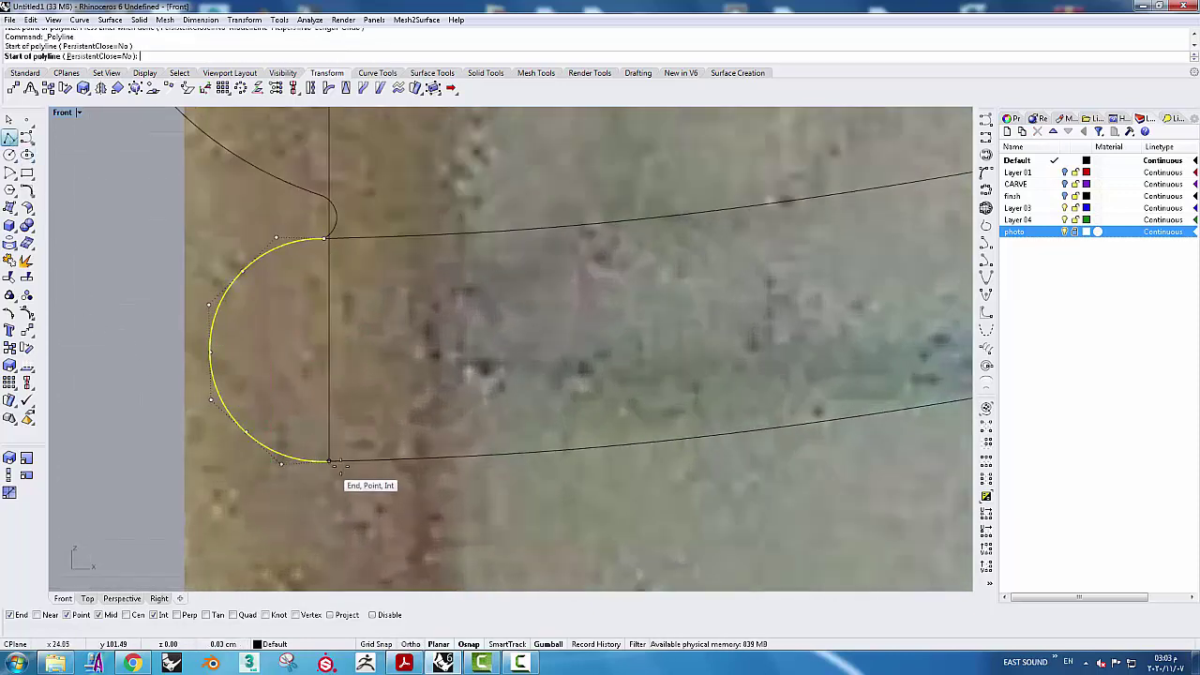
{"action": "scroll", "coordinate": [319, 440], "scroll_direction": "up", "scroll_amount": 2}
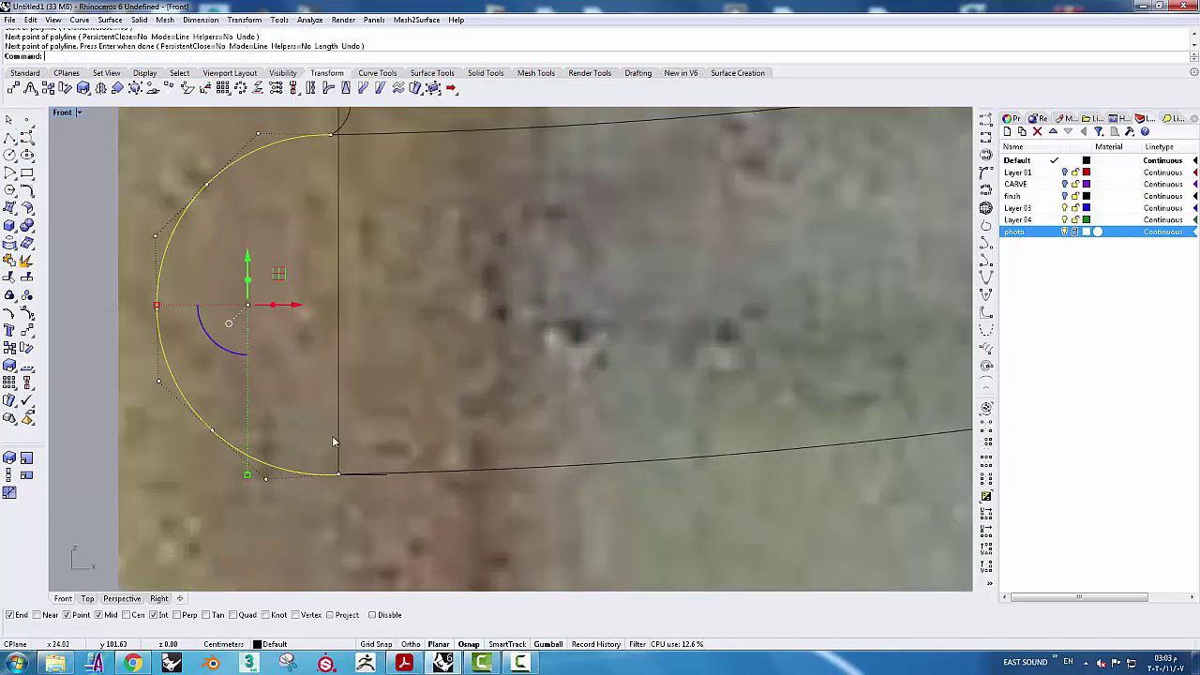
{"action": "left_click", "coordinate": [337, 131]}
{"action": "key", "text": "Return"}
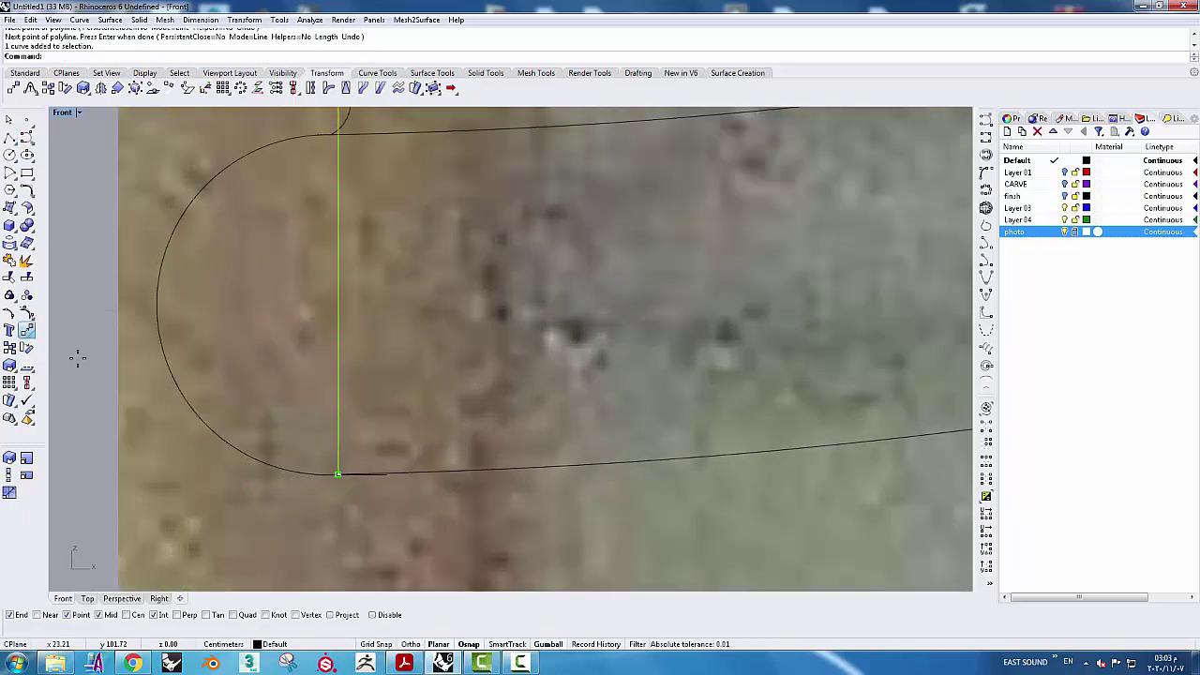
Move the new vertical line slightly to the right
{"action": "type", "text": "m"}
{"action": "key", "text": "Return"}
{"action": "left_click", "coordinate": [336, 474]}
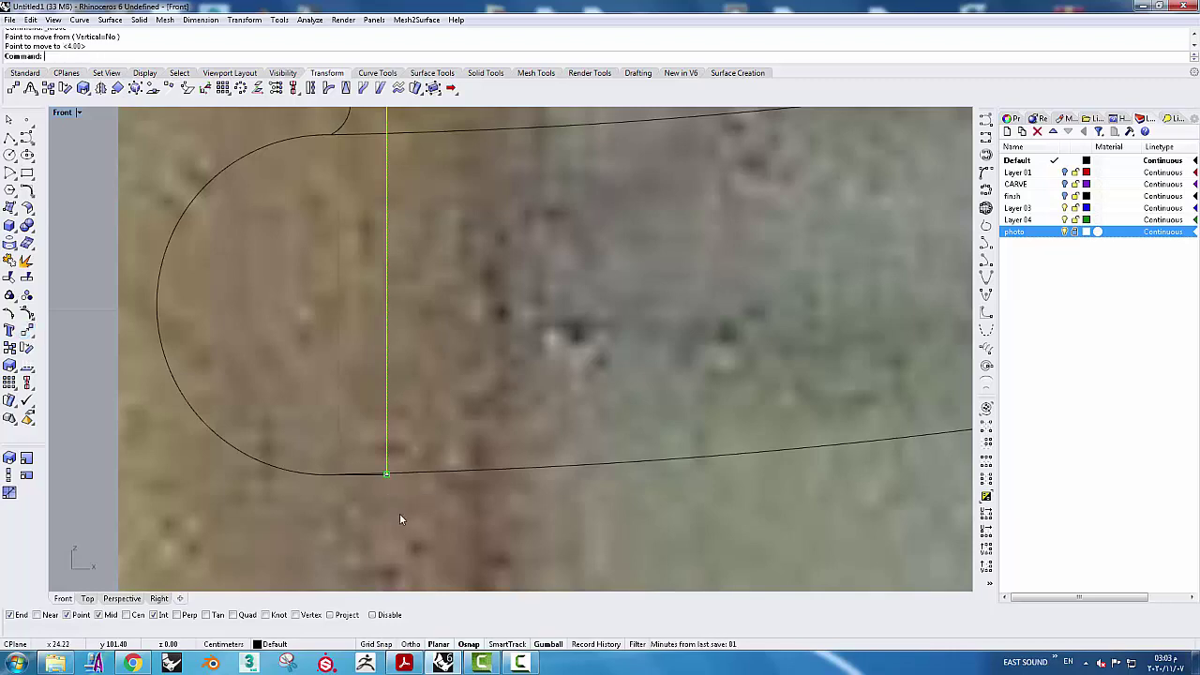
{"action": "left_click", "coordinate": [394, 478]}
Stretch the short top line rightward with the gumball until it meets the vertical line
{"action": "scroll", "coordinate": [405, 533], "scroll_direction": "down", "scroll_amount": 3}
{"action": "right_click_drag", "start_coordinate": [453, 357], "coordinate": [453, 462]}
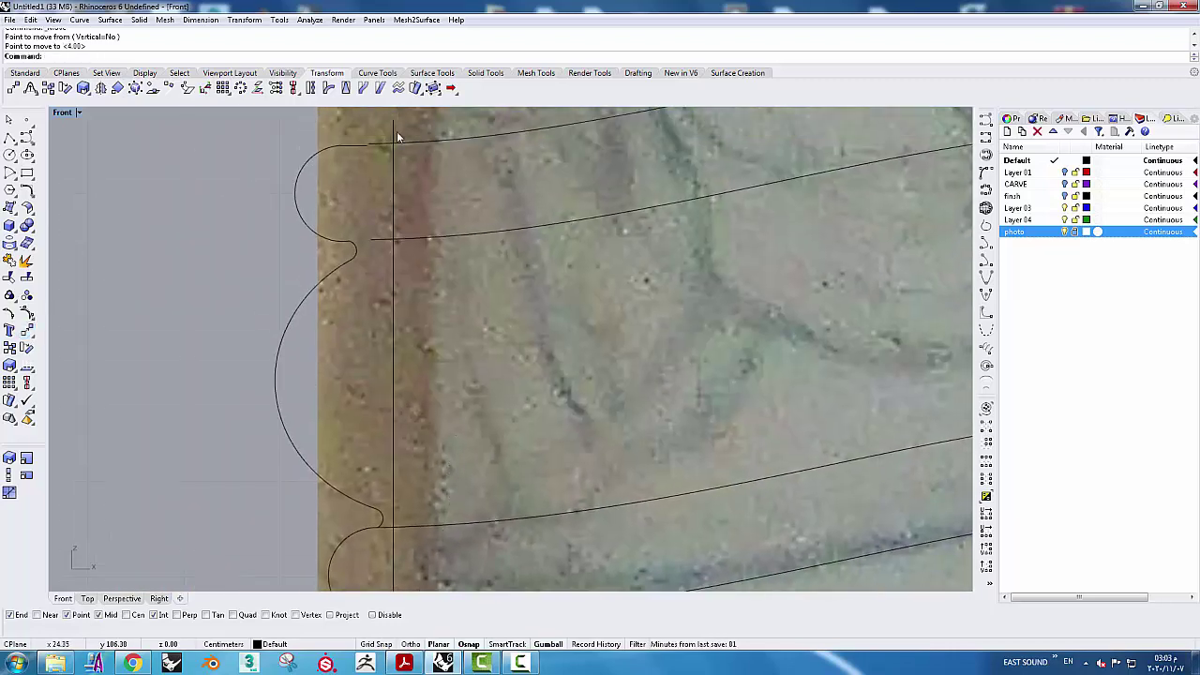
{"action": "scroll", "coordinate": [364, 151], "scroll_direction": "up", "scroll_amount": 2}
{"action": "left_click", "coordinate": [364, 151]}
{"action": "scroll", "coordinate": [371, 148], "scroll_direction": "up", "scroll_amount": 3}
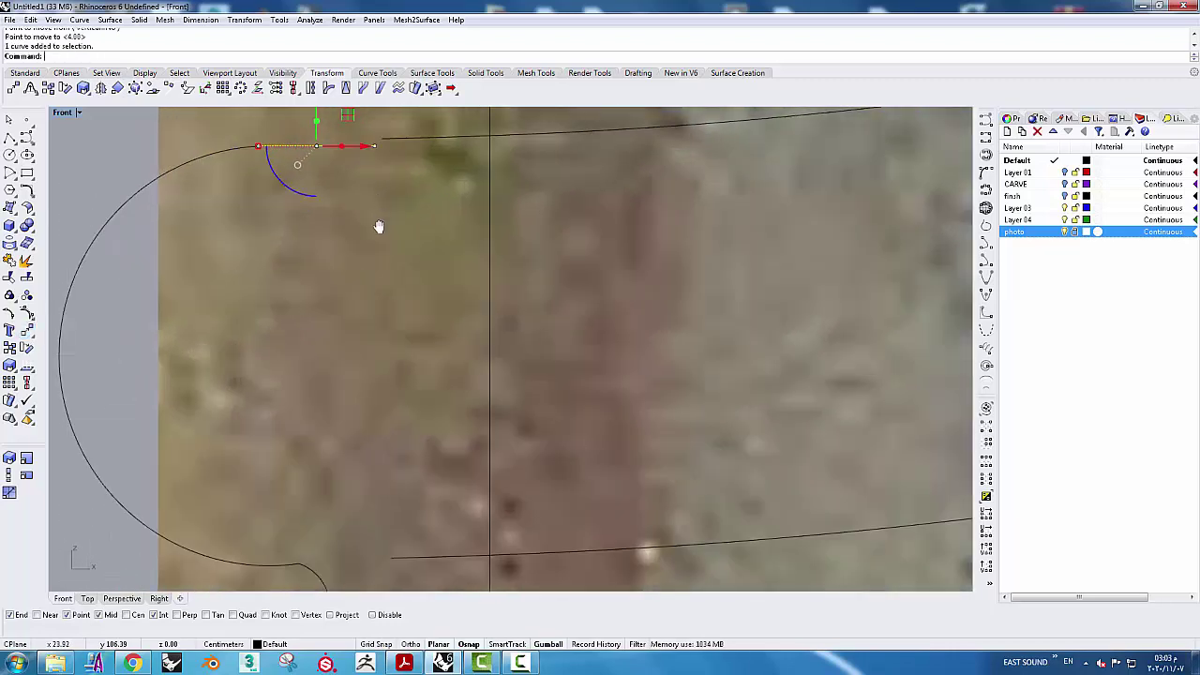
{"action": "right_click_drag", "start_coordinate": [379, 226], "coordinate": [372, 271]}
{"action": "left_click", "coordinate": [367, 192]}
{"action": "left_click_drag", "start_coordinate": [417, 193], "coordinate": [530, 195]}
{"action": "left_click_drag", "start_coordinate": [297, 153], "coordinate": [248, 205]}
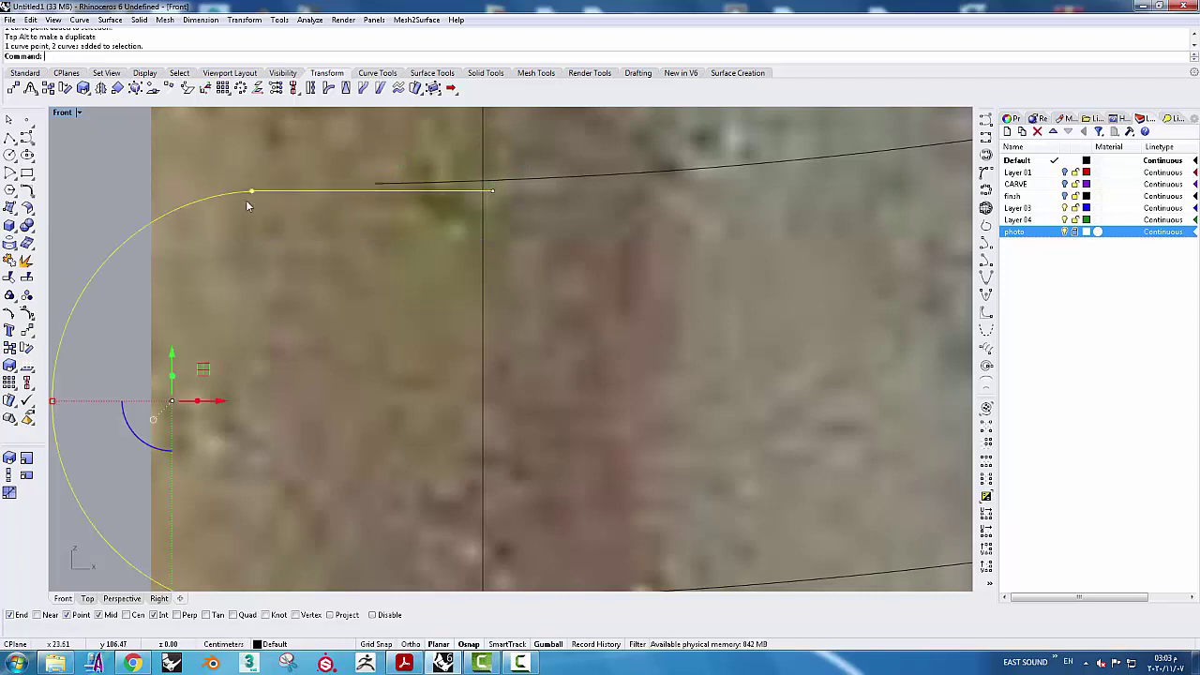
Add the lower curve, black arc and short curve to the selection and join the seven pieces
{"action": "scroll", "coordinate": [325, 261], "scroll_direction": "down", "scroll_amount": 3}
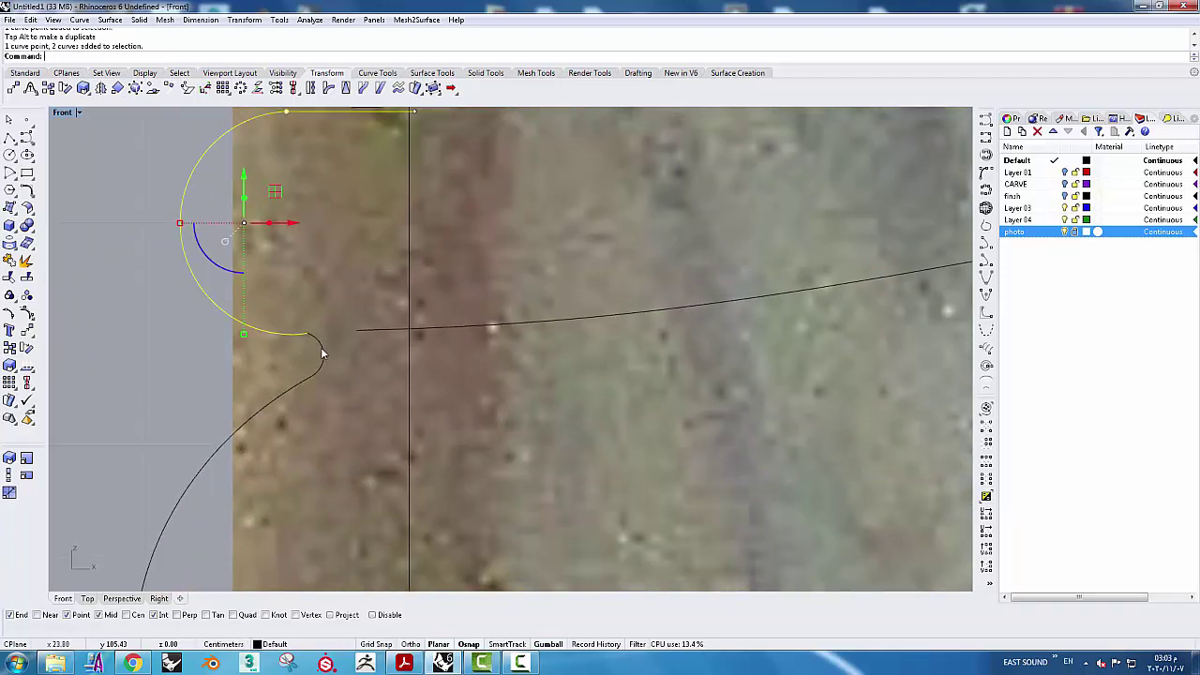
{"action": "scroll", "coordinate": [322, 353], "scroll_direction": "up", "scroll_amount": 2}
{"action": "scroll", "coordinate": [319, 351], "scroll_direction": "down", "scroll_amount": 2}
{"action": "left_click", "coordinate": [298, 375], "text": "shift"}
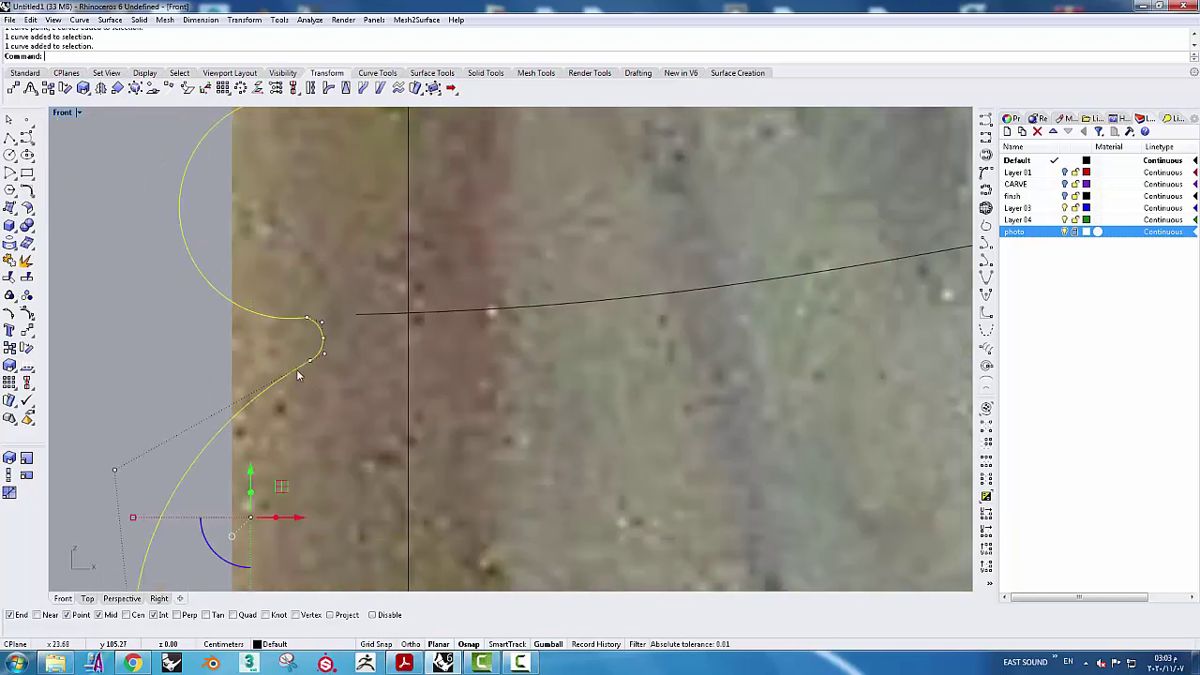
{"action": "scroll", "coordinate": [298, 374], "scroll_direction": "down", "scroll_amount": 3}
{"action": "scroll", "coordinate": [373, 390], "scroll_direction": "up", "scroll_amount": 4}
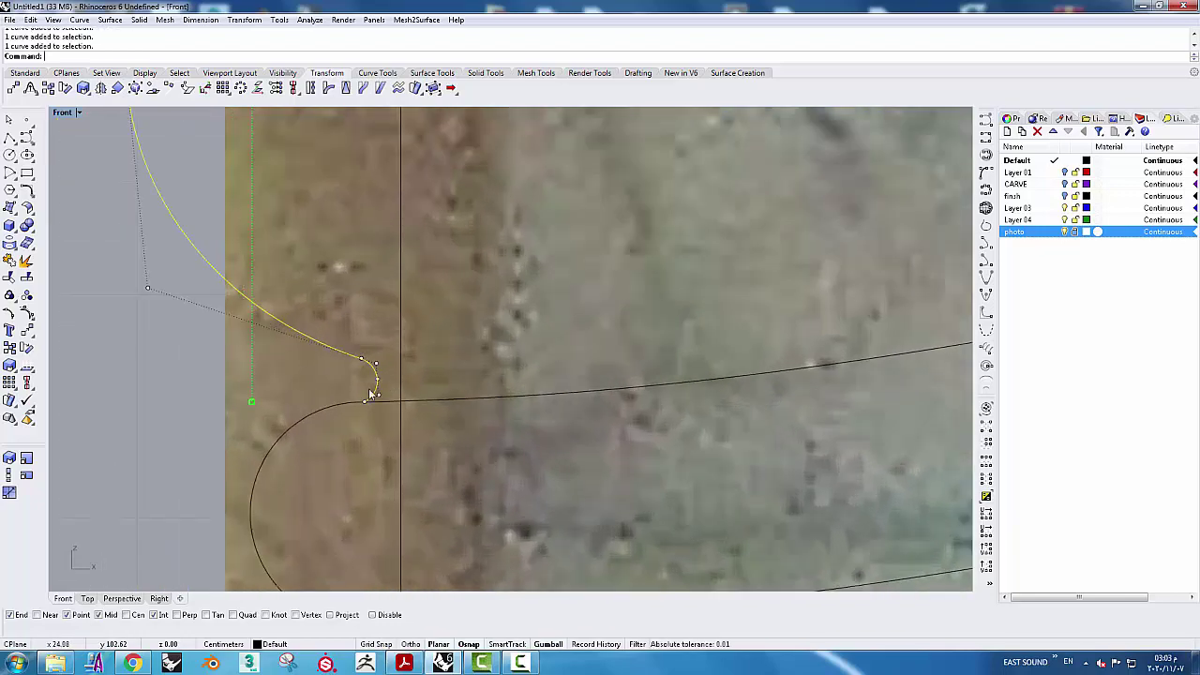
{"action": "left_click", "coordinate": [343, 410], "text": "shift"}
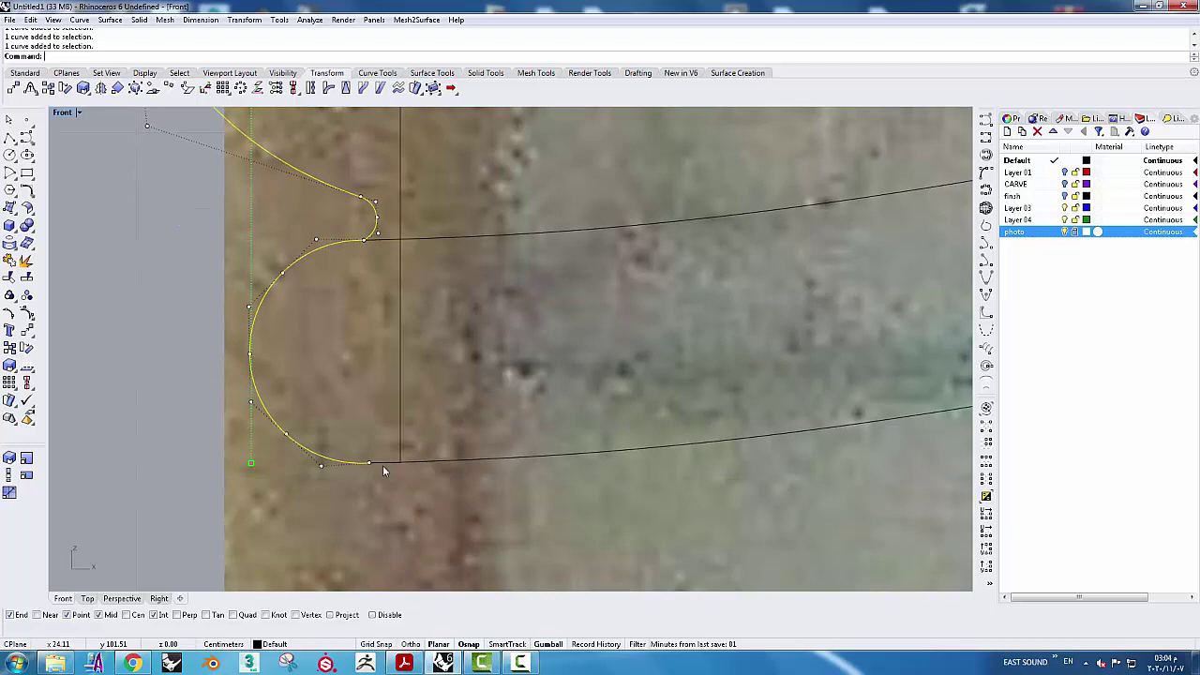
{"action": "left_click", "coordinate": [383, 465]}
{"action": "left_click", "coordinate": [432, 497]}
{"action": "left_click", "coordinate": [9, 263]}
Clear the selection and reselect the joined profile curve
{"action": "scroll", "coordinate": [387, 235], "scroll_direction": "up", "scroll_amount": 2}
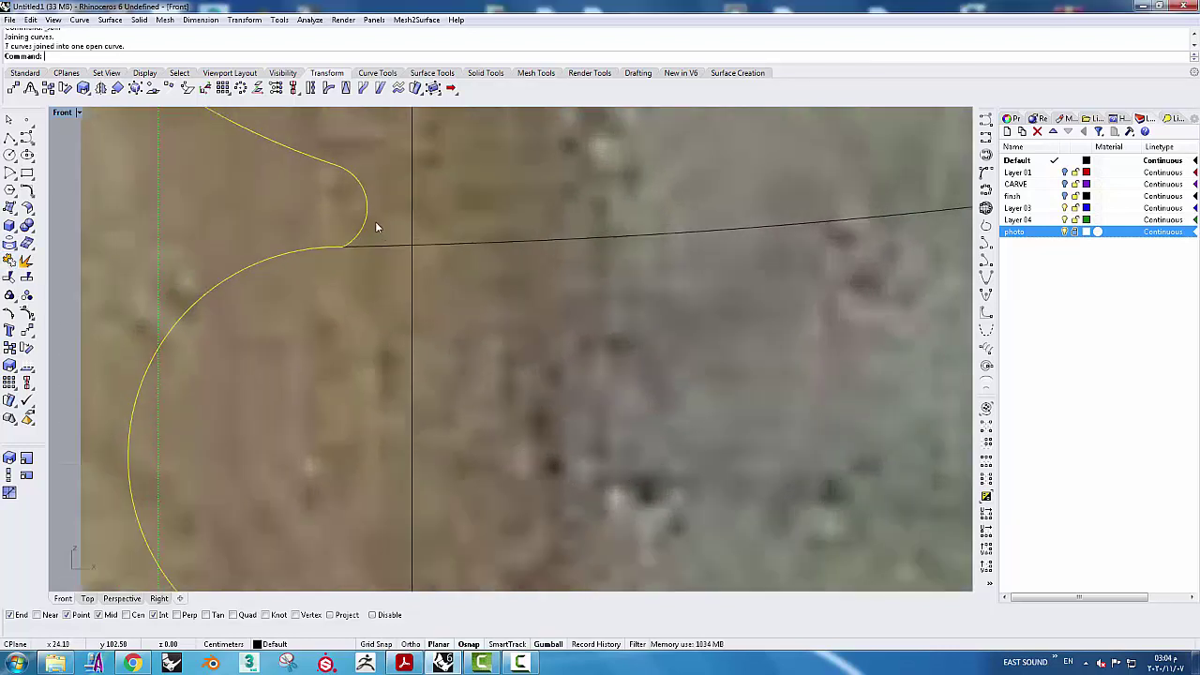
{"action": "key", "text": "Escape"}
{"action": "scroll", "coordinate": [374, 225], "scroll_direction": "up", "scroll_amount": 3}
{"action": "left_click", "coordinate": [349, 240]}
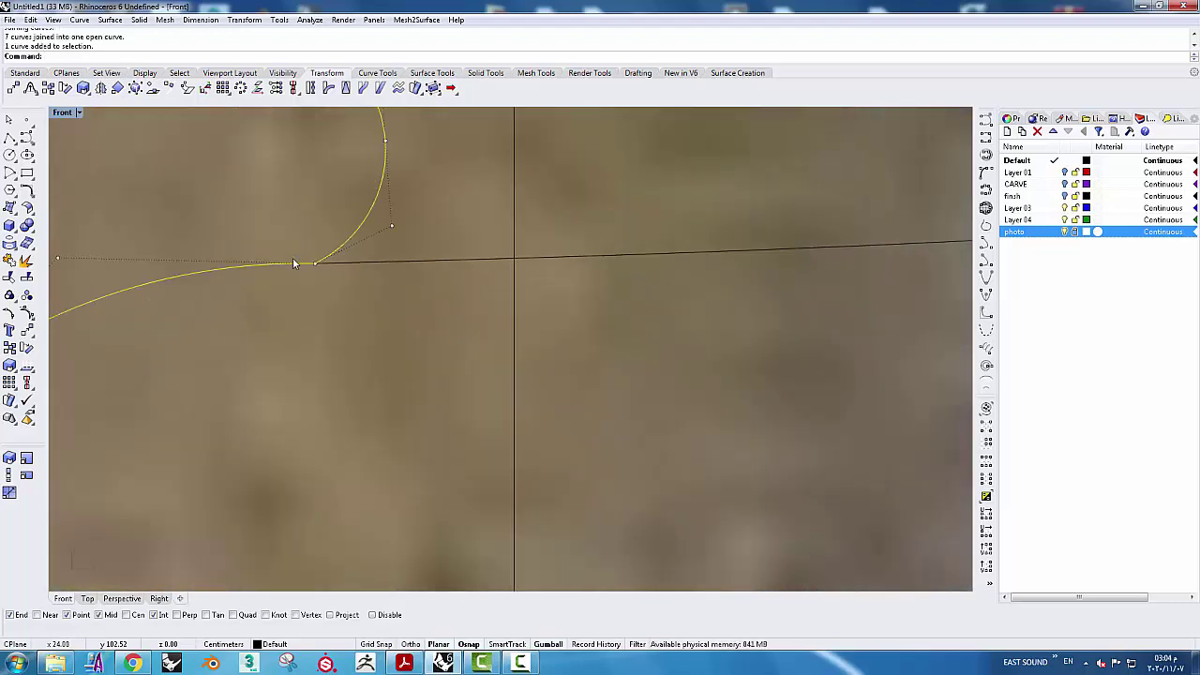
{"action": "scroll", "coordinate": [437, 311], "scroll_direction": "down", "scroll_amount": 1}
{"action": "scroll", "coordinate": [317, 241], "scroll_direction": "down", "scroll_amount": 2}
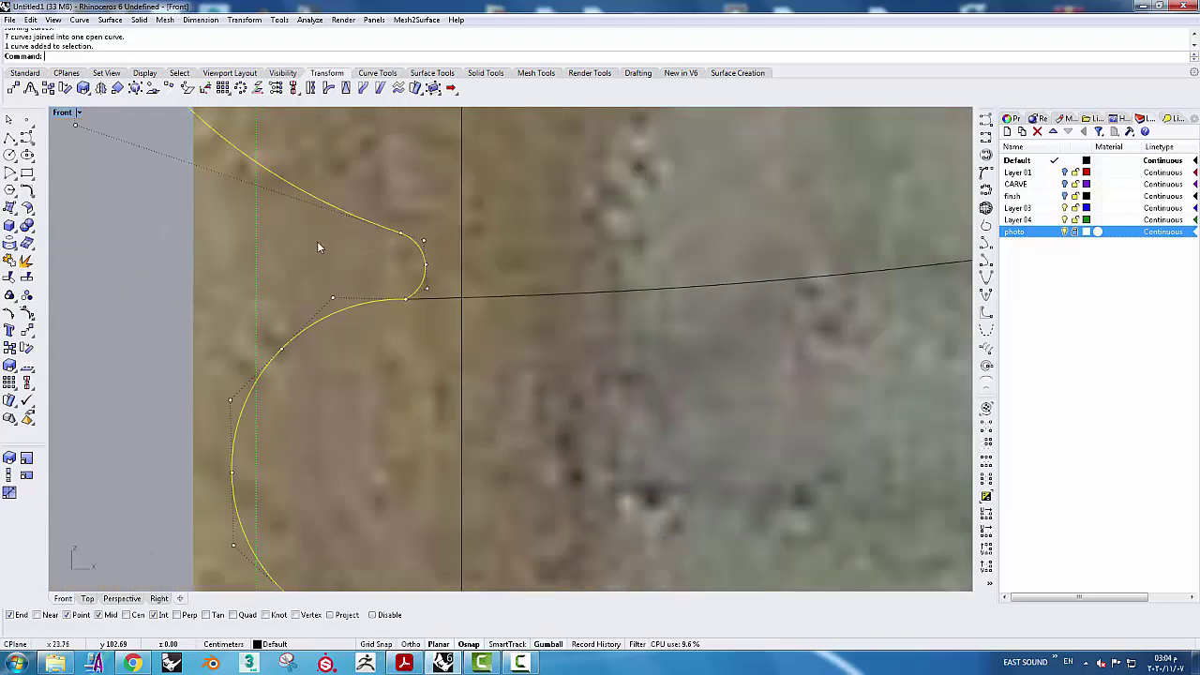
{"action": "scroll", "coordinate": [316, 240], "scroll_direction": "down", "scroll_amount": 2}
{"action": "left_click", "coordinate": [377, 75]}
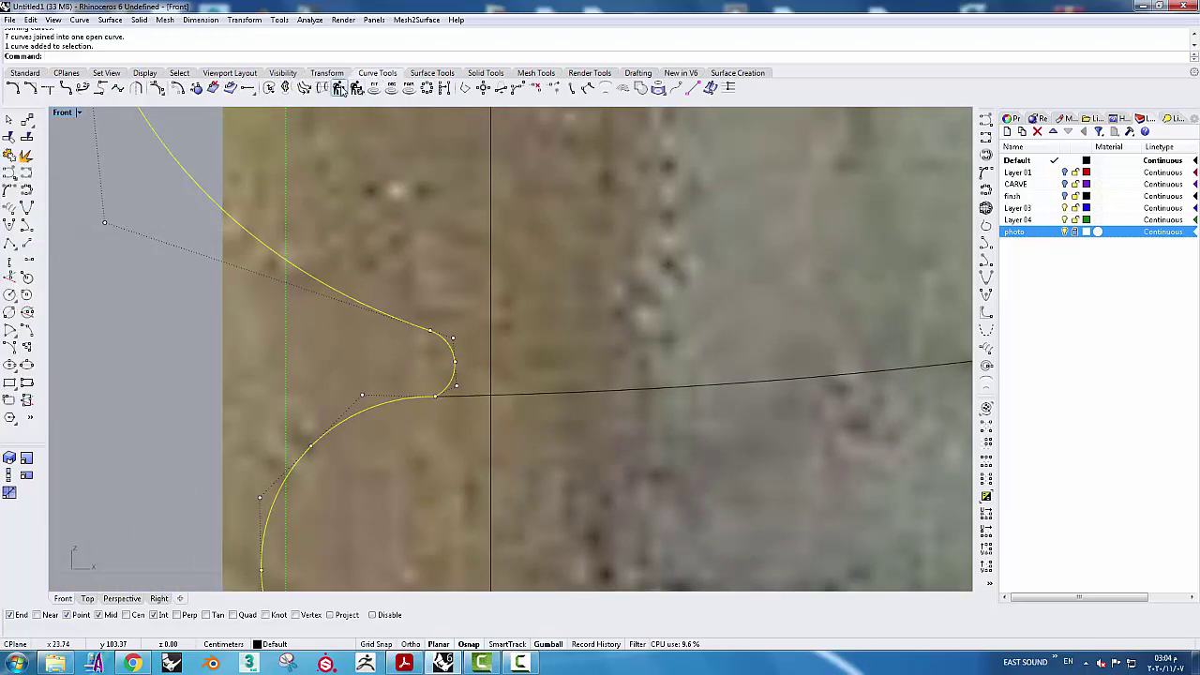
Try a 35-point rebuild of the joined curve, then discard it
{"action": "left_click", "coordinate": [338, 87]}
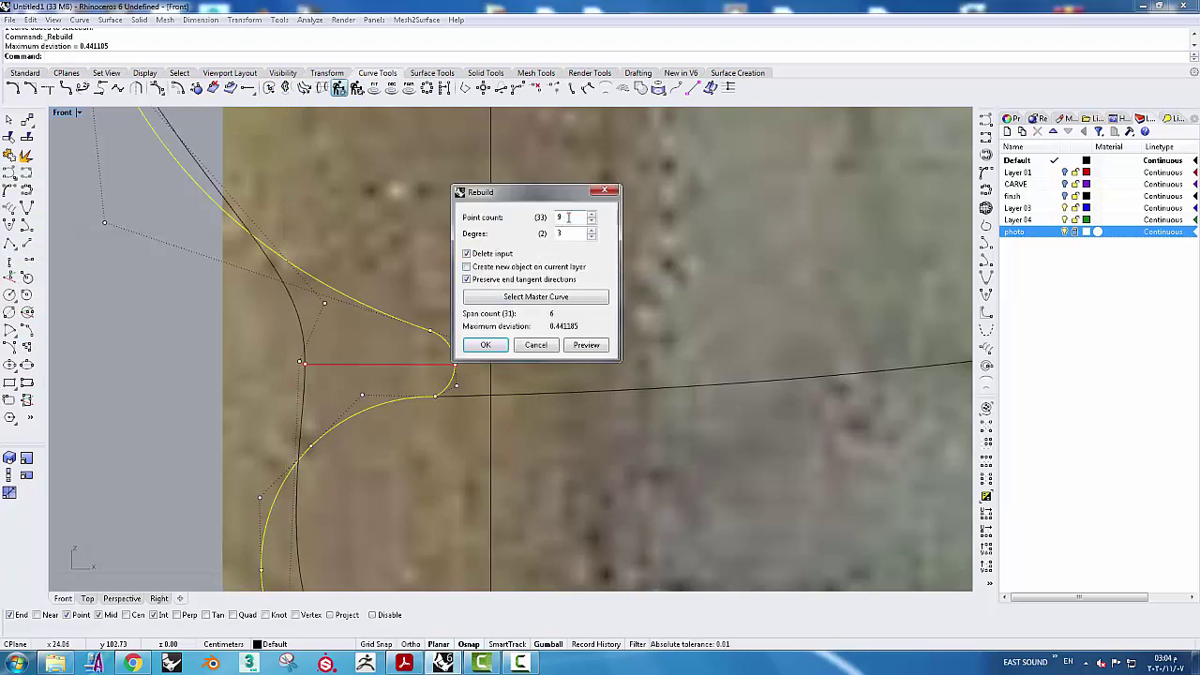
{"action": "type", "text": "35"}
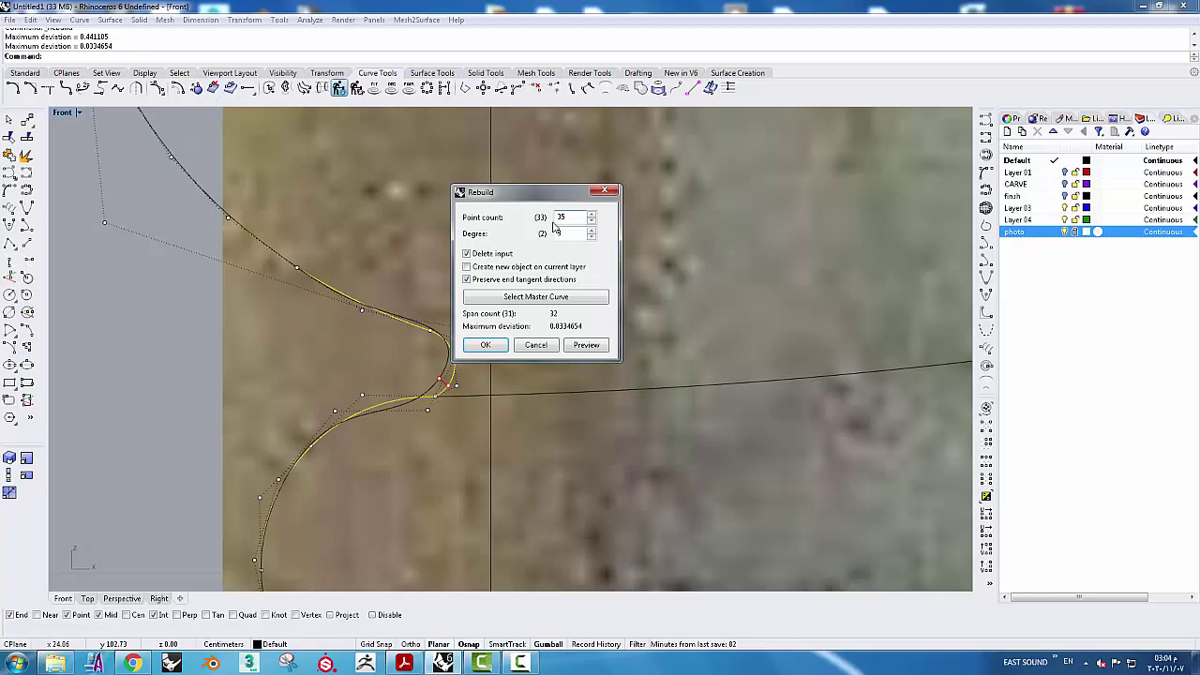
{"action": "left_click", "coordinate": [533, 345]}
{"action": "scroll", "coordinate": [405, 342], "scroll_direction": "down", "scroll_amount": 5}
{"action": "key", "text": "Escape"}
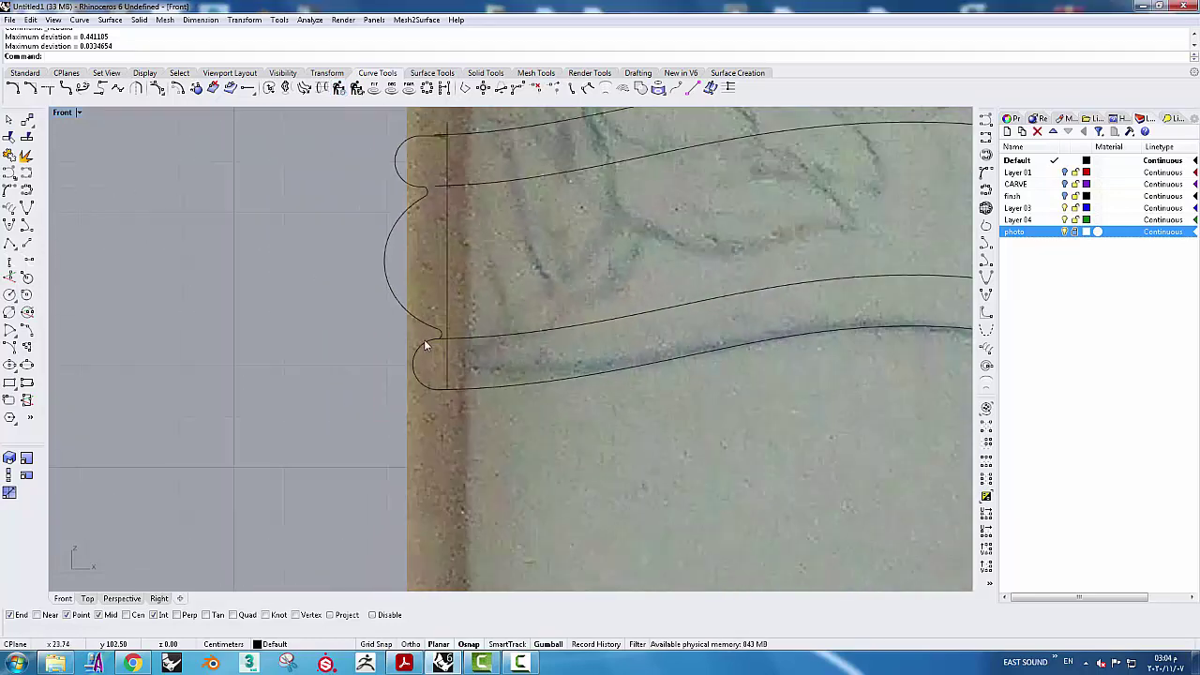
{"action": "scroll", "coordinate": [426, 346], "scroll_direction": "up", "scroll_amount": 3}
Rebuild the reselected curve with 40 points at degree 3, preview it, and accept
{"action": "left_click", "coordinate": [433, 341]}
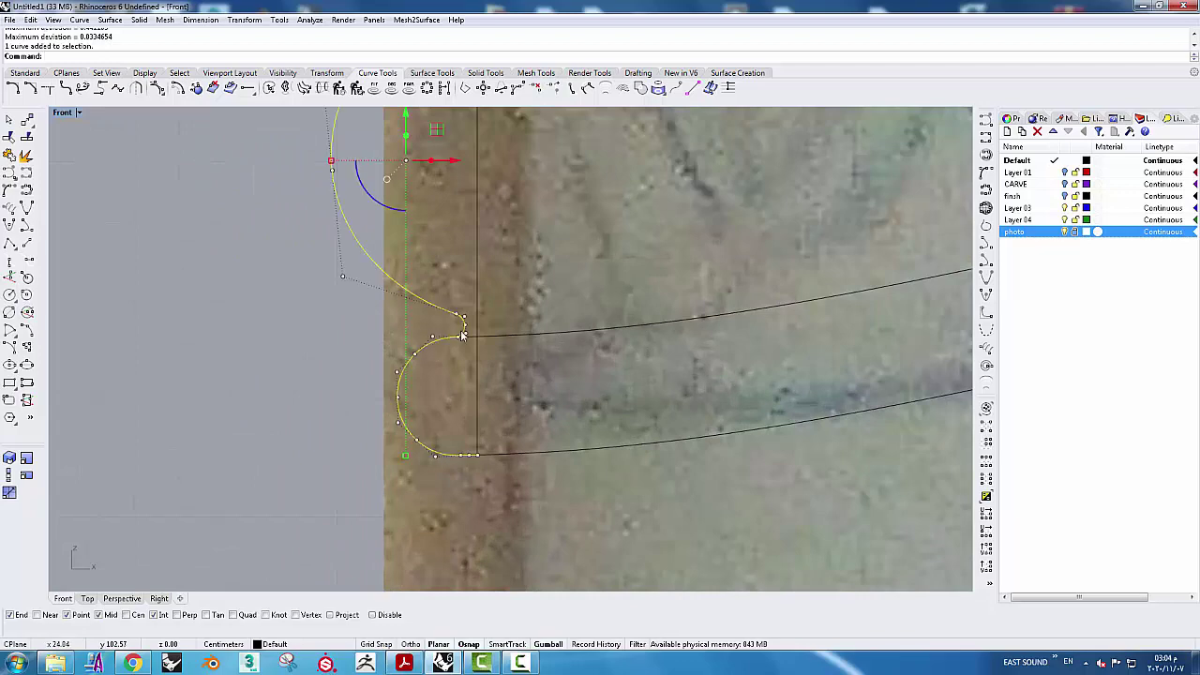
{"action": "scroll", "coordinate": [461, 334], "scroll_direction": "up", "scroll_amount": 3}
{"action": "scroll", "coordinate": [544, 314], "scroll_direction": "up", "scroll_amount": 1}
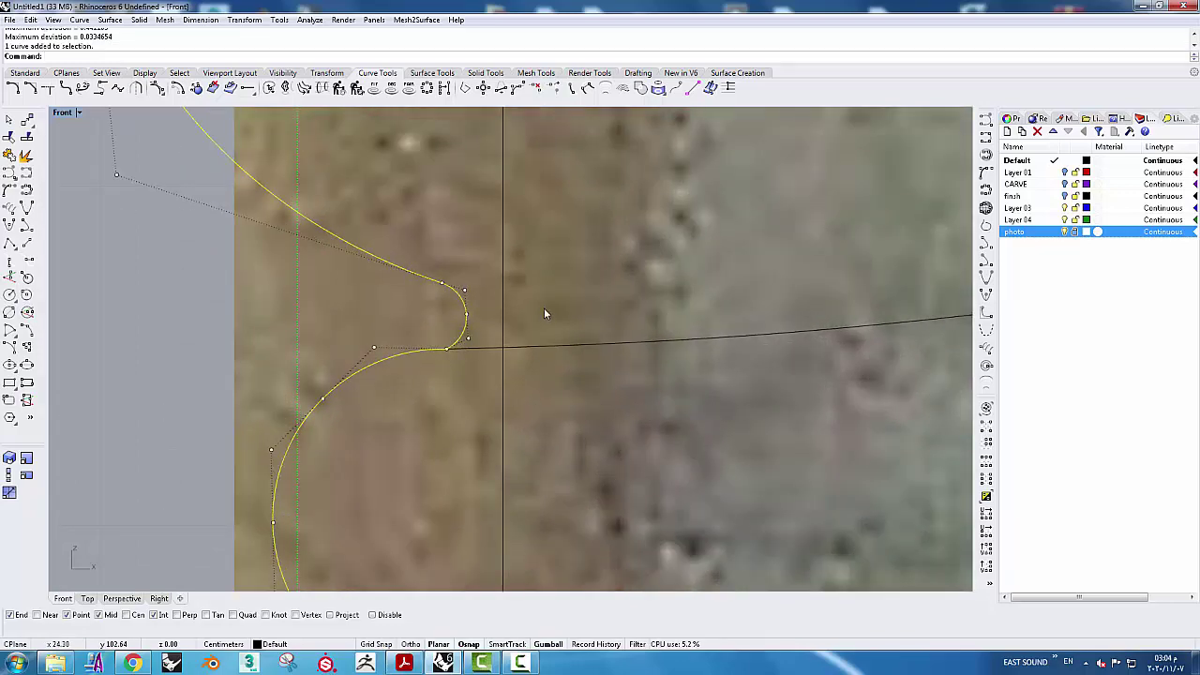
{"action": "scroll", "coordinate": [543, 314], "scroll_direction": "down", "scroll_amount": 2}
{"action": "scroll", "coordinate": [591, 243], "scroll_direction": "down", "scroll_amount": 2}
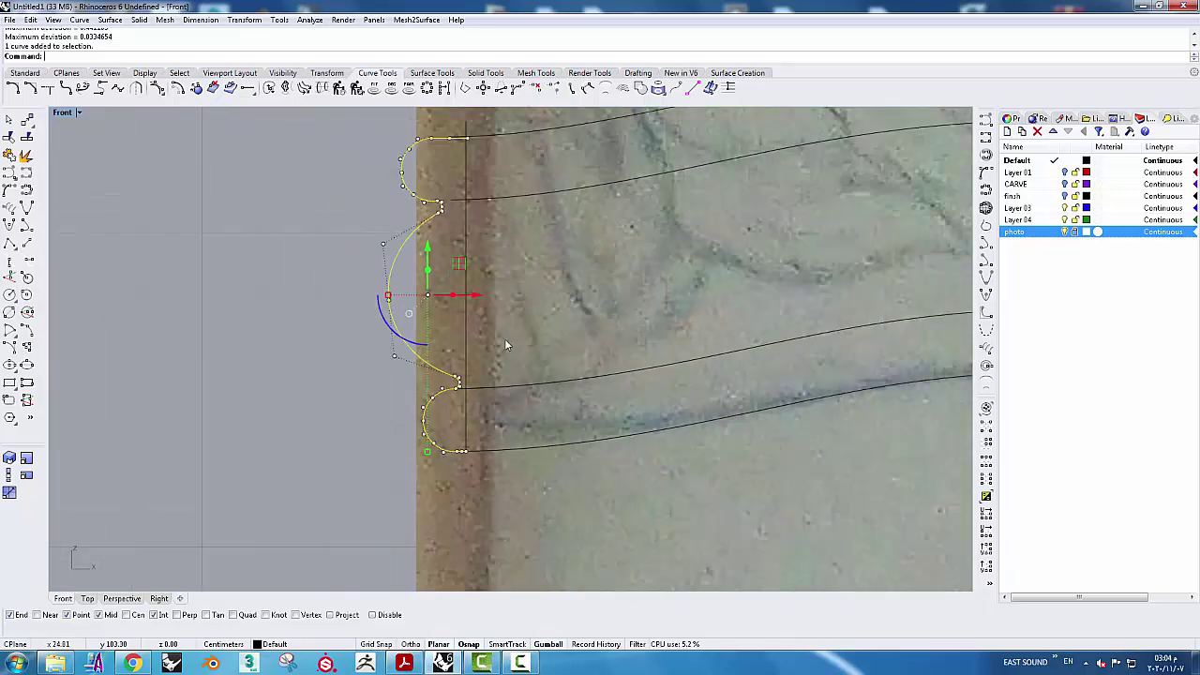
{"action": "scroll", "coordinate": [504, 338], "scroll_direction": "down", "scroll_amount": 1}
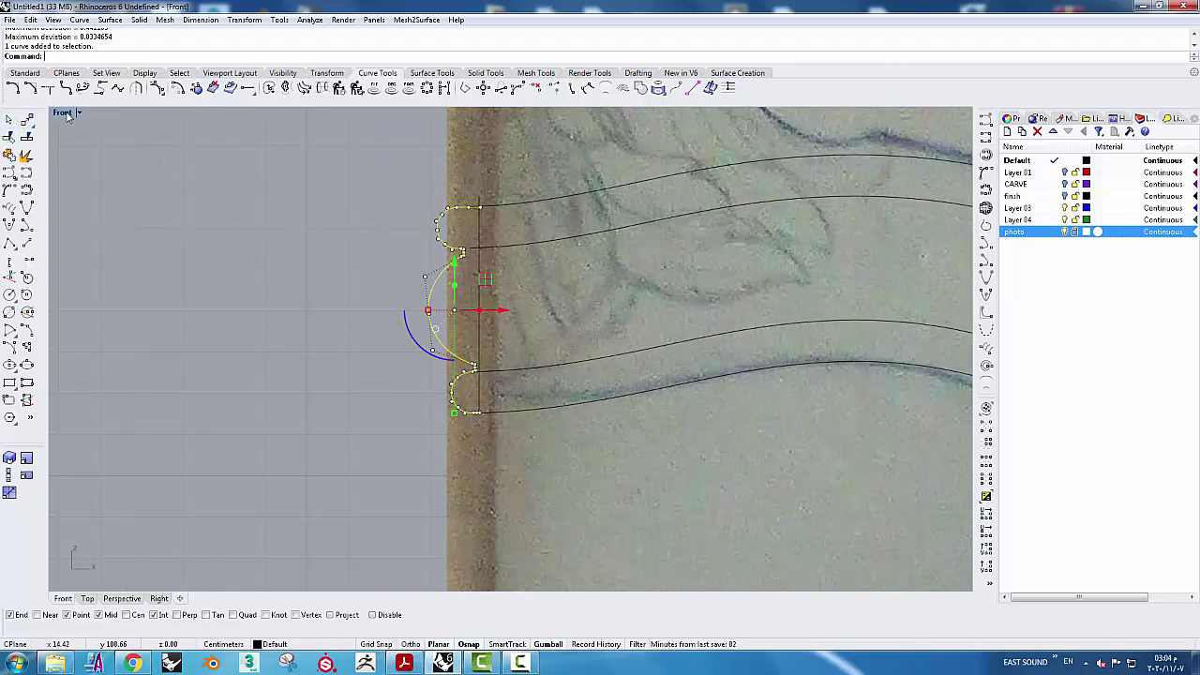
{"action": "right_click", "coordinate": [516, 286]}
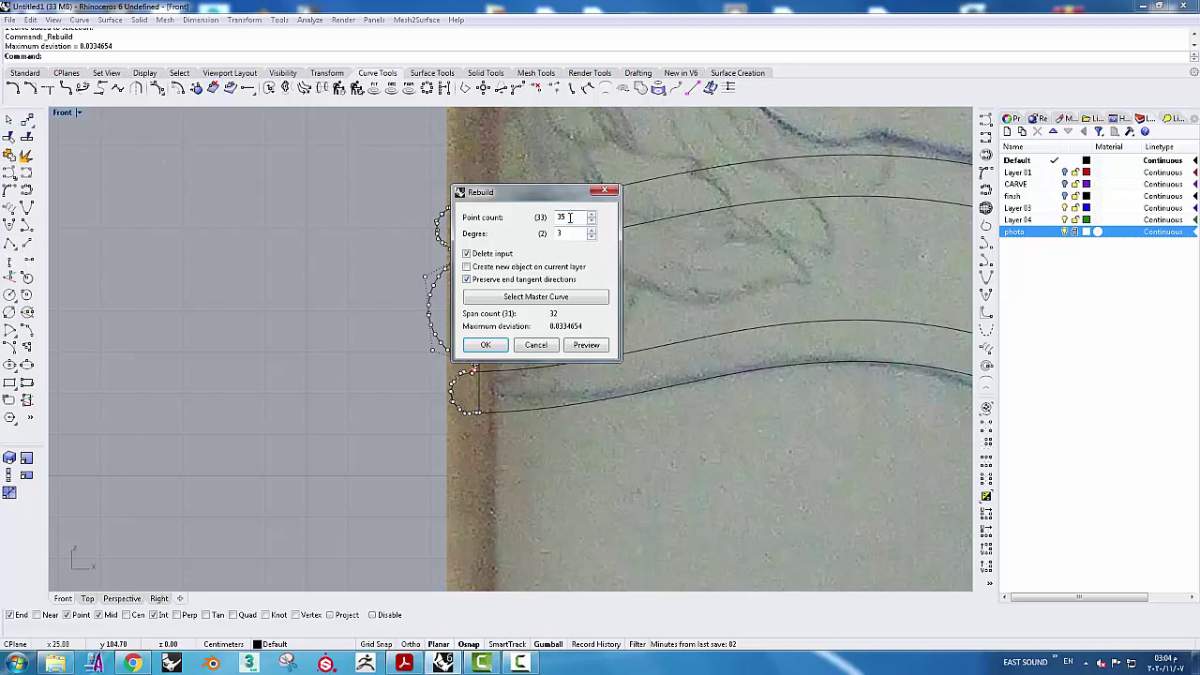
{"action": "left_click_drag", "start_coordinate": [569, 217], "coordinate": [555, 218]}
{"action": "key", "text": "Tab"}
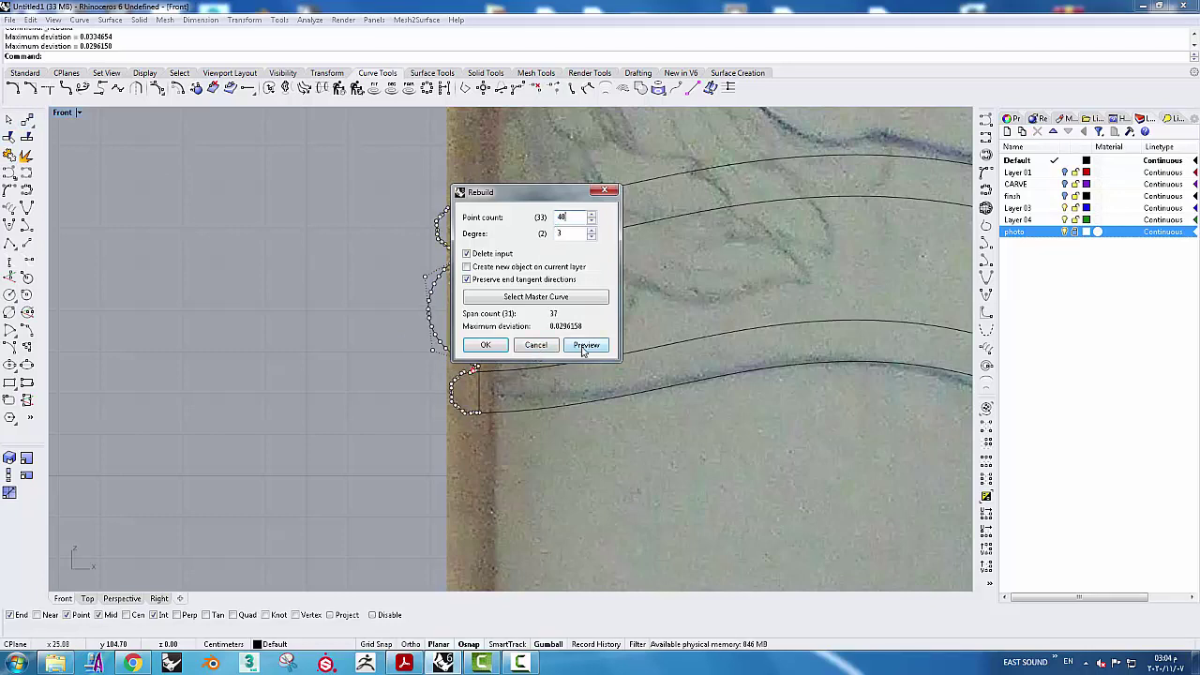
{"action": "left_click", "coordinate": [583, 346]}
{"action": "left_click", "coordinate": [486, 345]}
{"action": "scroll", "coordinate": [464, 373], "scroll_direction": "up", "scroll_amount": 3}
{"action": "scroll", "coordinate": [476, 372], "scroll_direction": "up", "scroll_amount": 4}
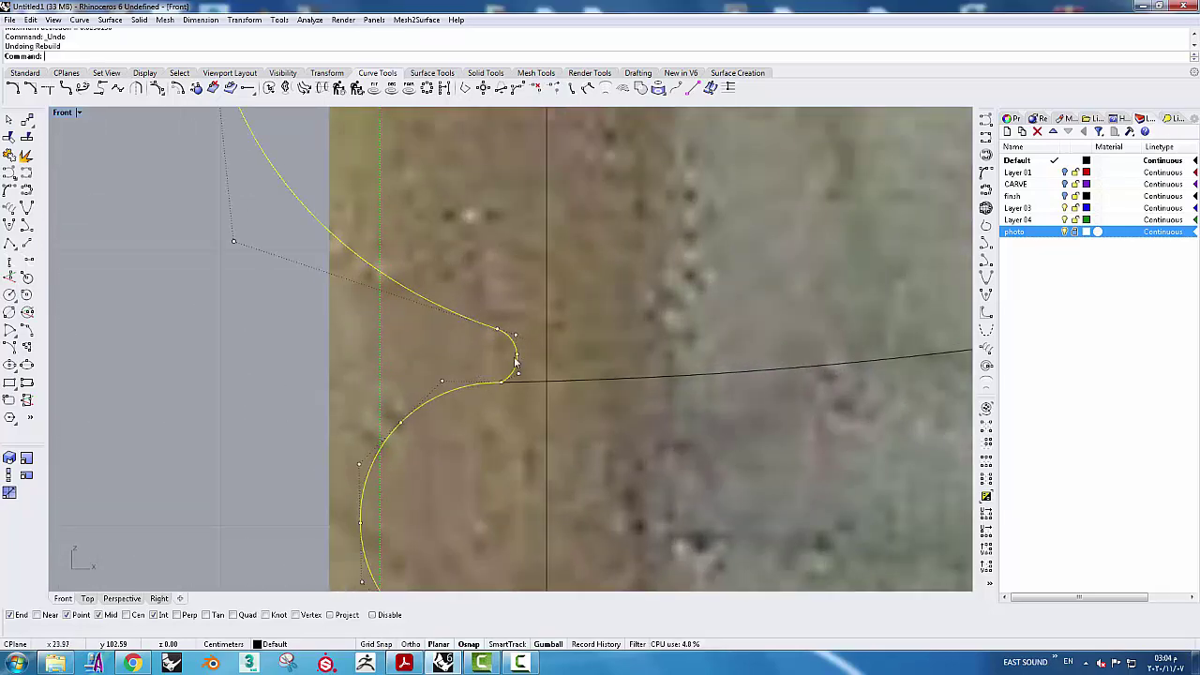
Undo the rebuild and explode the profile curve back into its 7 segments
{"action": "key", "text": "ctrl+z"}
{"action": "scroll", "coordinate": [515, 374], "scroll_direction": "up", "scroll_amount": 3}
{"action": "left_click", "coordinate": [518, 372]}
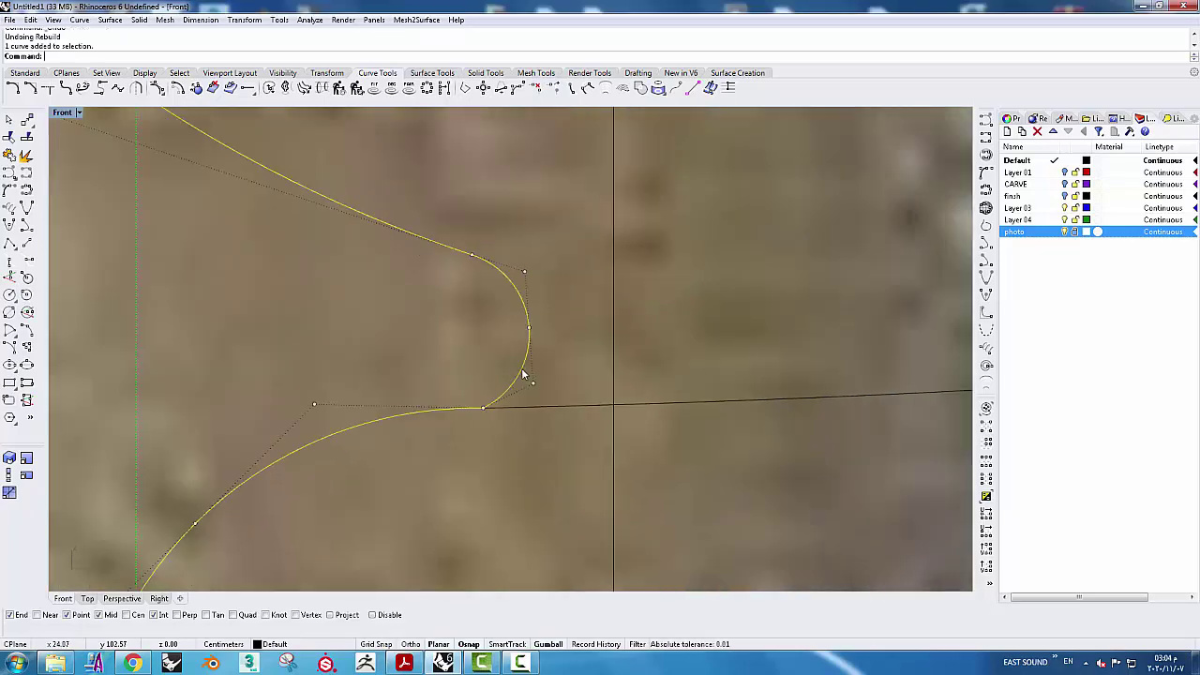
{"action": "scroll", "coordinate": [487, 404], "scroll_direction": "up", "scroll_amount": 2}
{"action": "scroll", "coordinate": [480, 406], "scroll_direction": "up", "scroll_amount": 2}
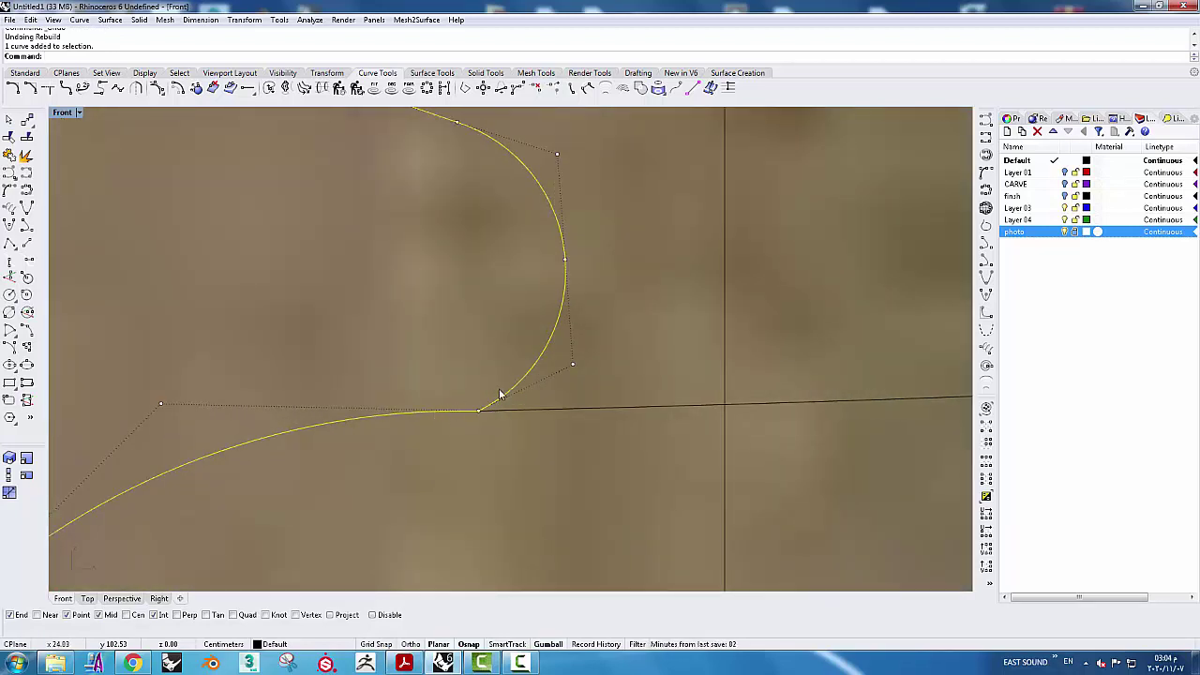
{"action": "scroll", "coordinate": [506, 387], "scroll_direction": "down", "scroll_amount": 2}
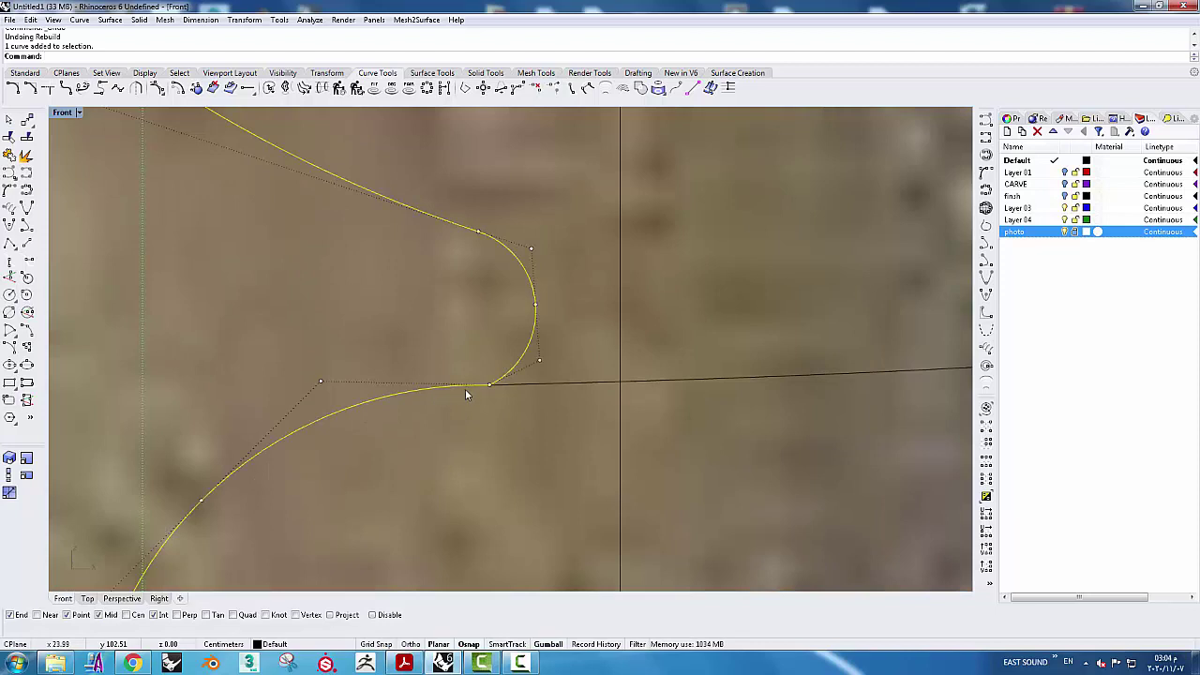
{"action": "scroll", "coordinate": [464, 392], "scroll_direction": "down", "scroll_amount": 2}
{"action": "scroll", "coordinate": [481, 358], "scroll_direction": "down", "scroll_amount": 2}
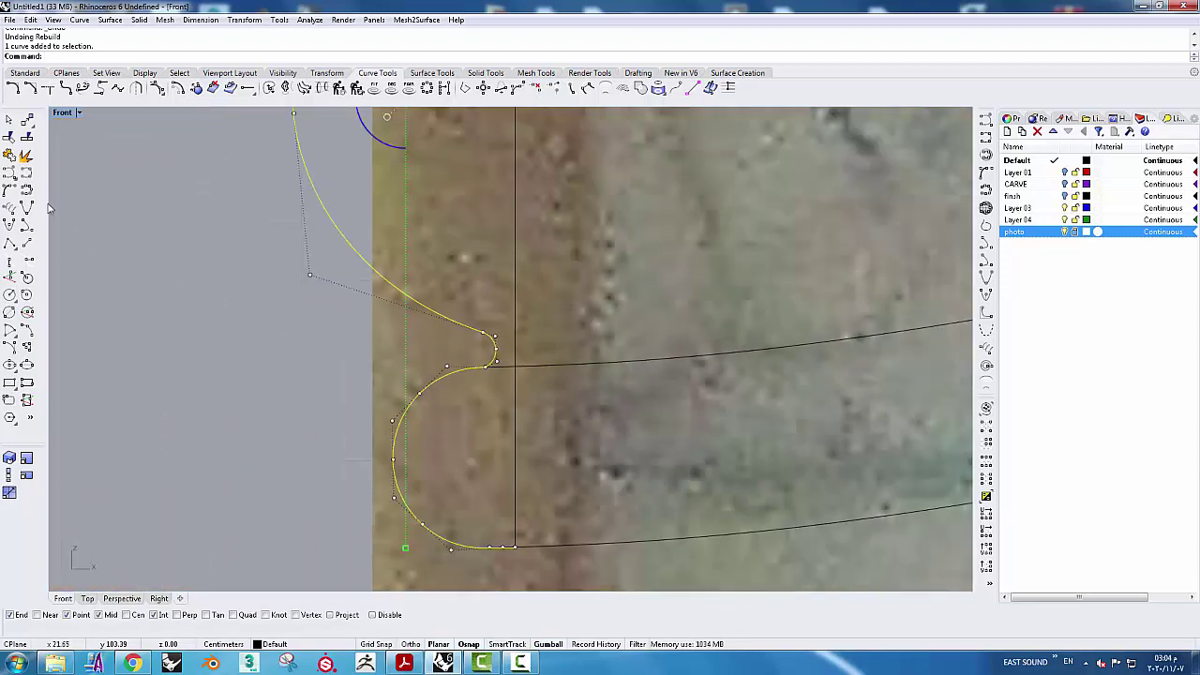
{"action": "left_click", "coordinate": [26, 156]}
Drag the lower arc's end control point left to open a small gap
{"action": "scroll", "coordinate": [478, 398], "scroll_direction": "up", "scroll_amount": 2}
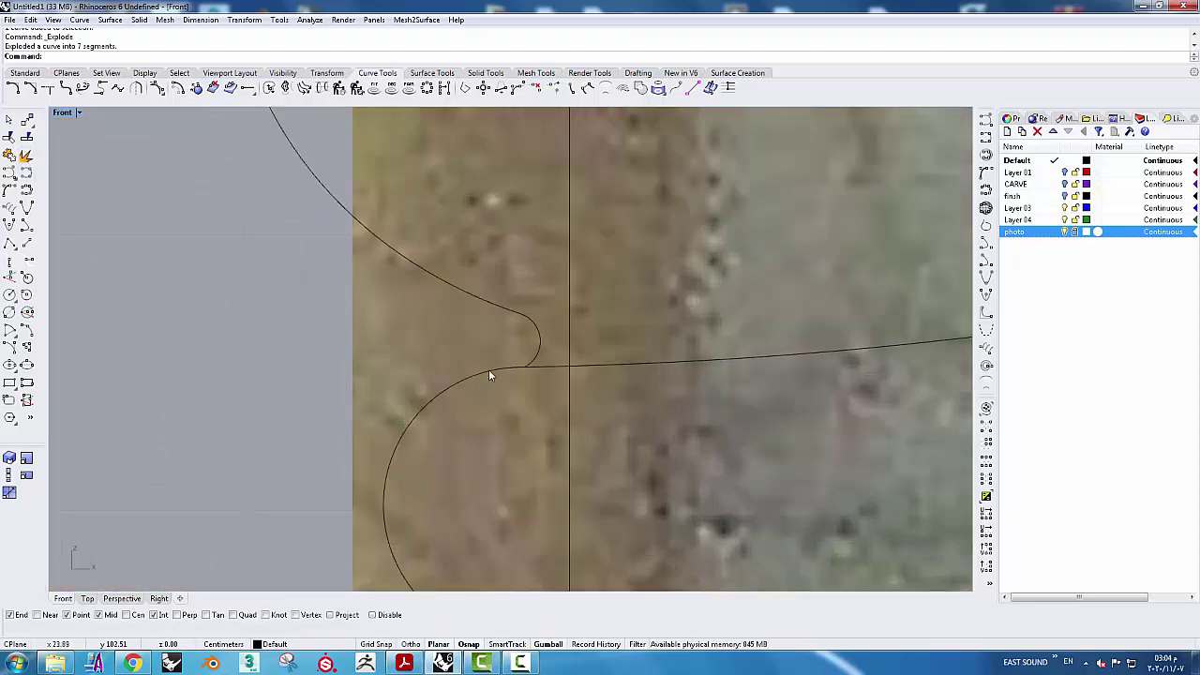
{"action": "left_click", "coordinate": [488, 373]}
{"action": "scroll", "coordinate": [488, 375], "scroll_direction": "up", "scroll_amount": 2}
{"action": "key", "text": "F10"}
{"action": "left_click", "coordinate": [549, 365]}
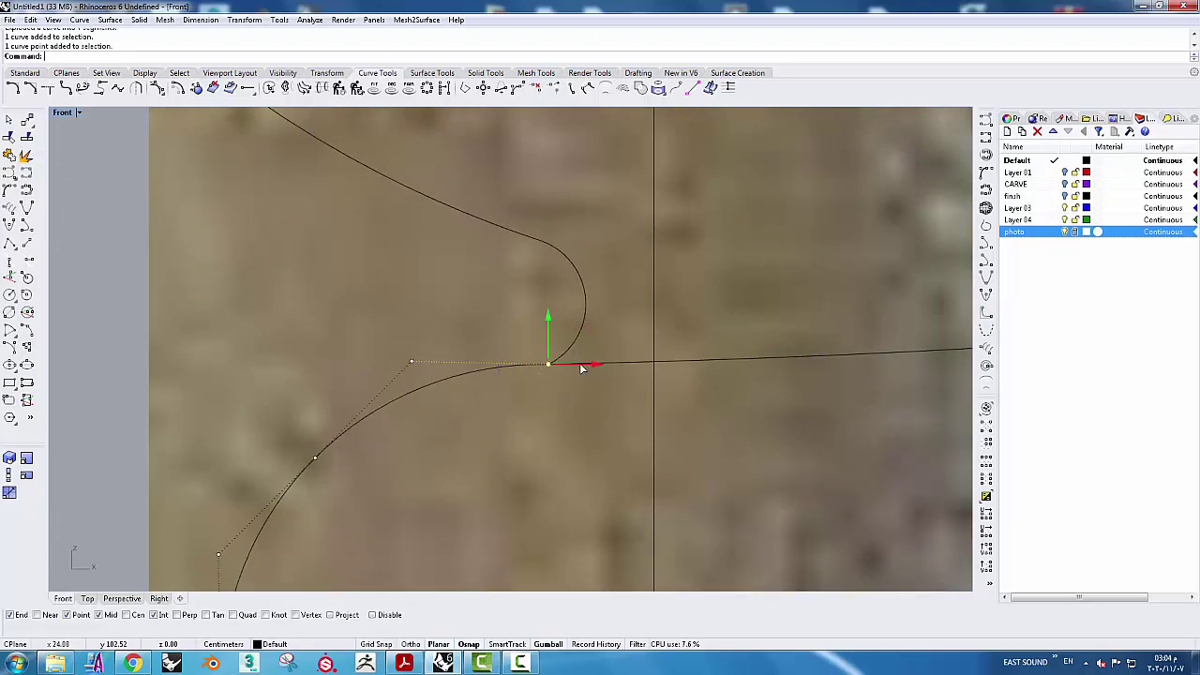
{"action": "left_click_drag", "start_coordinate": [581, 368], "coordinate": [563, 366]}
{"action": "key", "text": "Escape"}
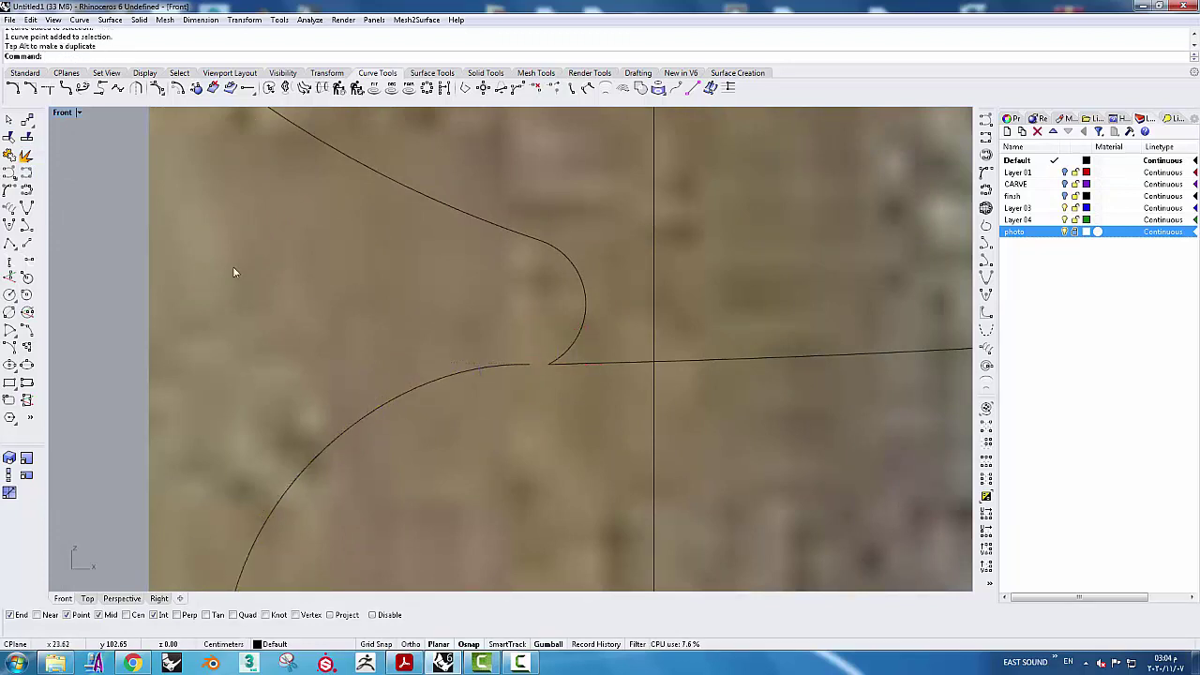
Create an adjustable curve blend between the lower arc and the rail curve
{"action": "left_click", "coordinate": [81, 21]}
{"action": "mouse_move", "coordinate": [109, 356]}
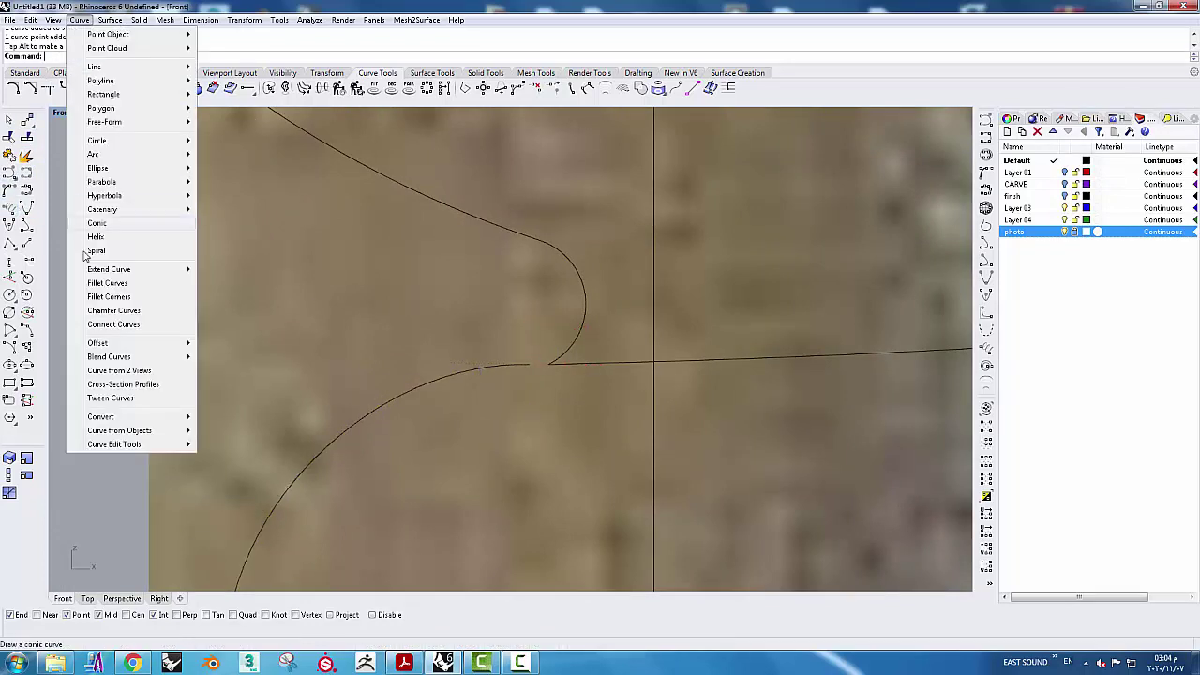
{"action": "left_click", "coordinate": [248, 357]}
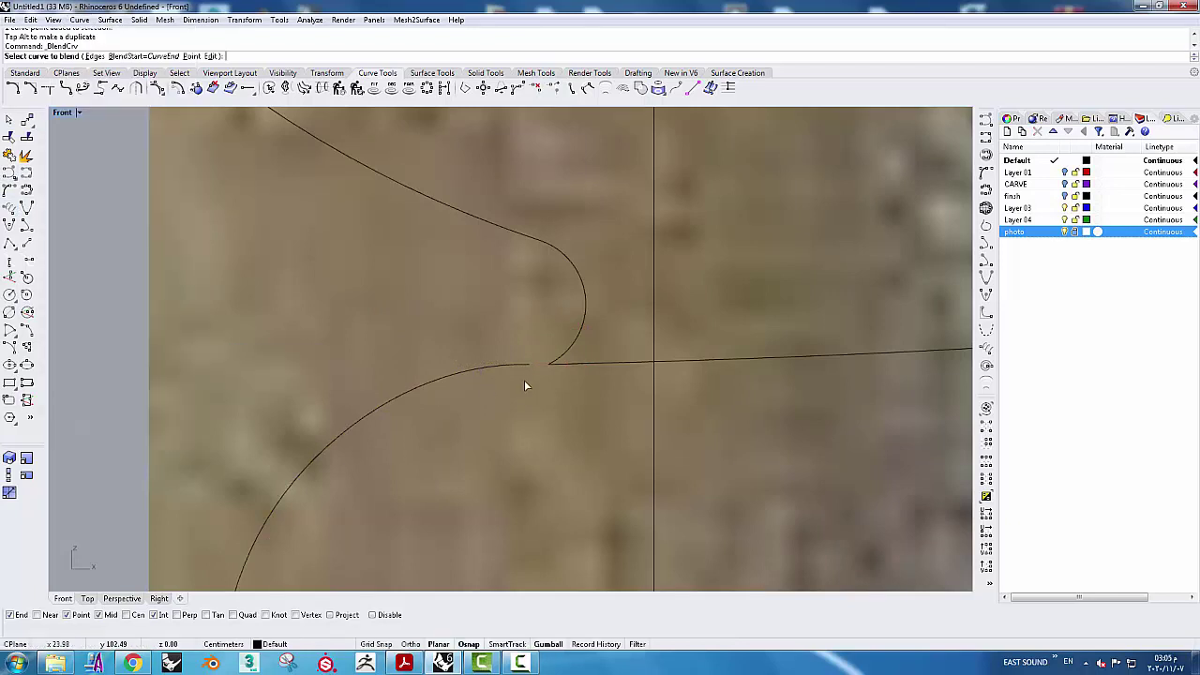
{"action": "left_click", "coordinate": [526, 367]}
{"action": "left_click", "coordinate": [566, 361]}
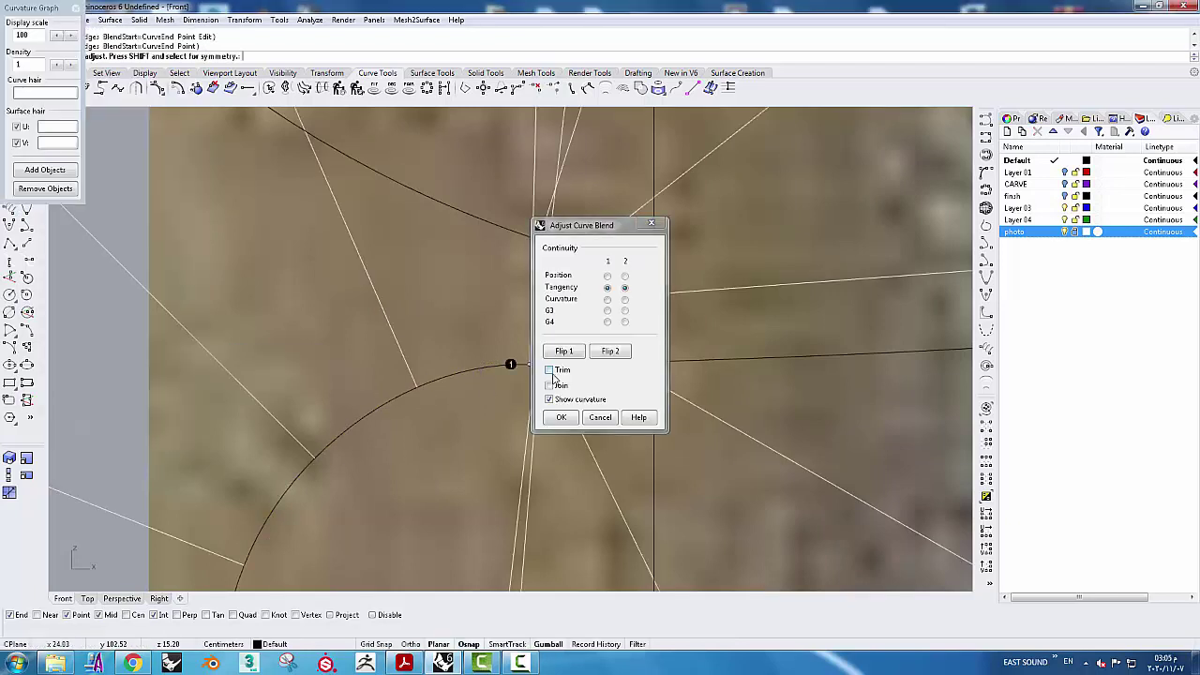
{"action": "left_click", "coordinate": [562, 417]}
Adjust the blend's and upper curve's end points, then delete the unwanted blend segment
{"action": "scroll", "coordinate": [549, 371], "scroll_direction": "up", "scroll_amount": 3}
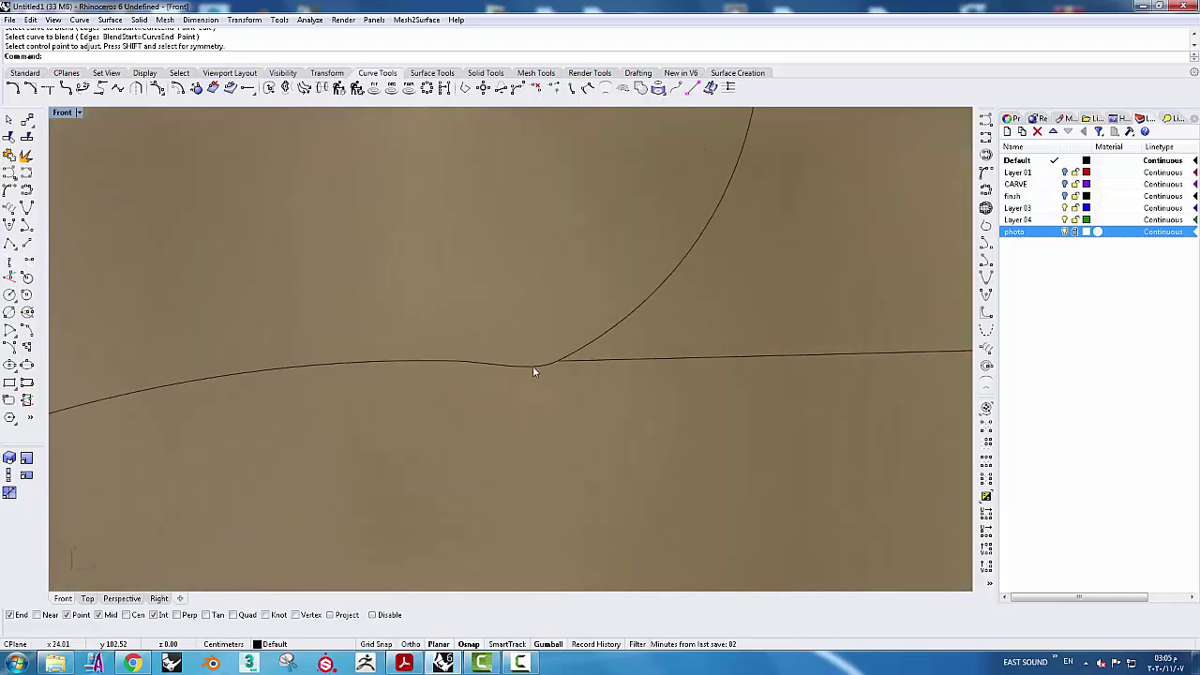
{"action": "left_click", "coordinate": [528, 369]}
{"action": "left_click_drag", "start_coordinate": [521, 349], "coordinate": [516, 335]}
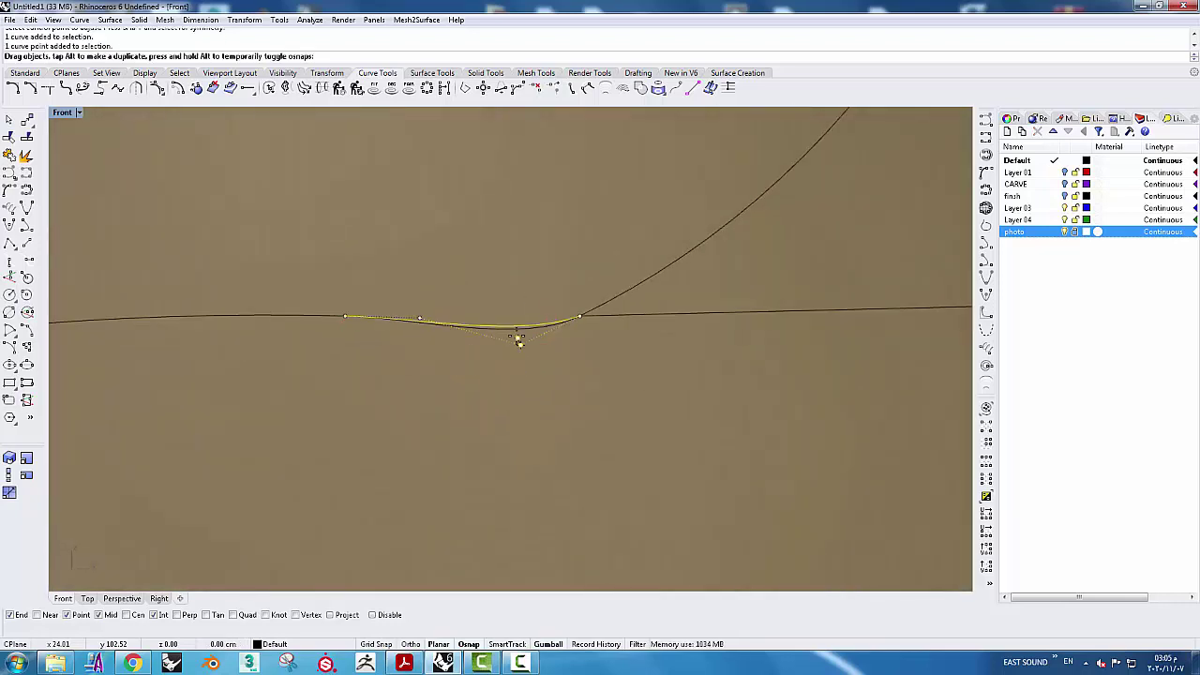
{"action": "key", "text": "Escape"}
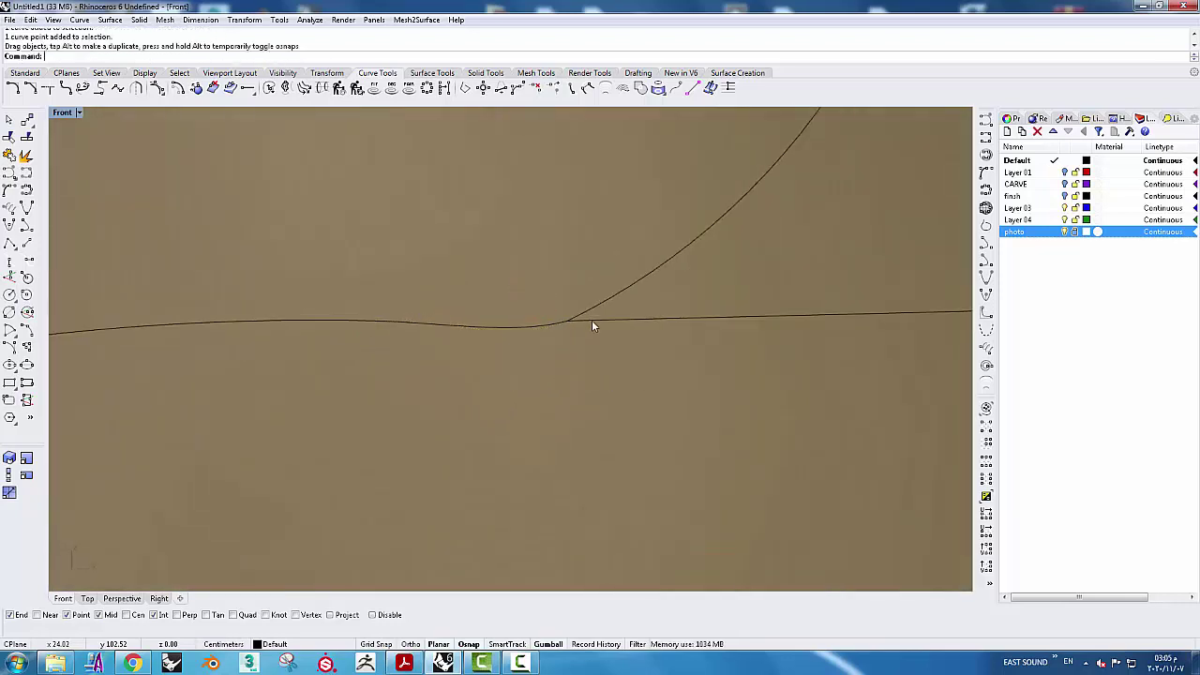
{"action": "left_click", "coordinate": [592, 307]}
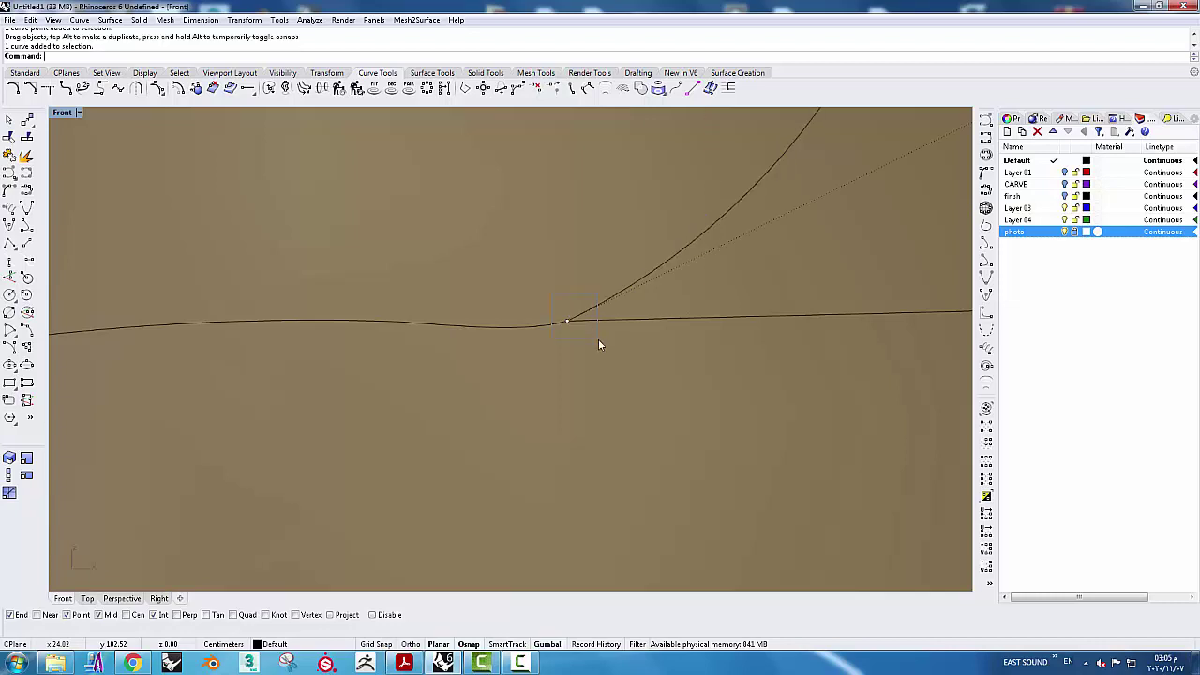
{"action": "left_click", "coordinate": [567, 320]}
{"action": "left_click_drag", "start_coordinate": [567, 286], "coordinate": [565, 264]}
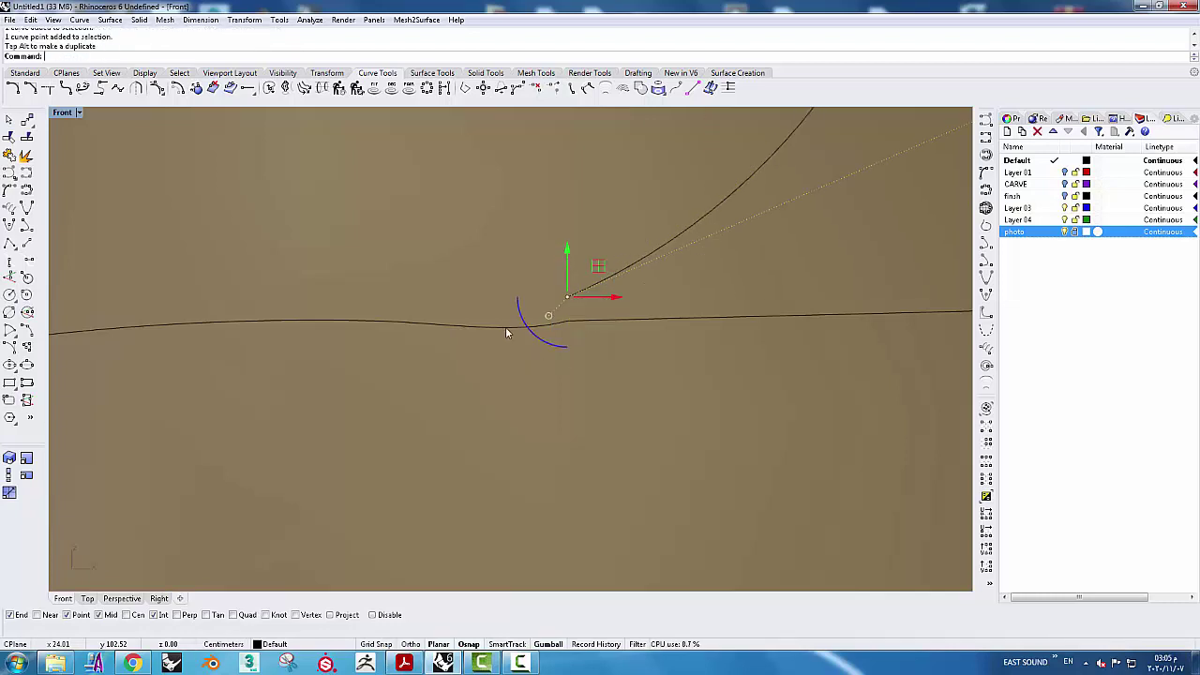
{"action": "left_click", "coordinate": [505, 327]}
{"action": "key", "text": "Delete"}
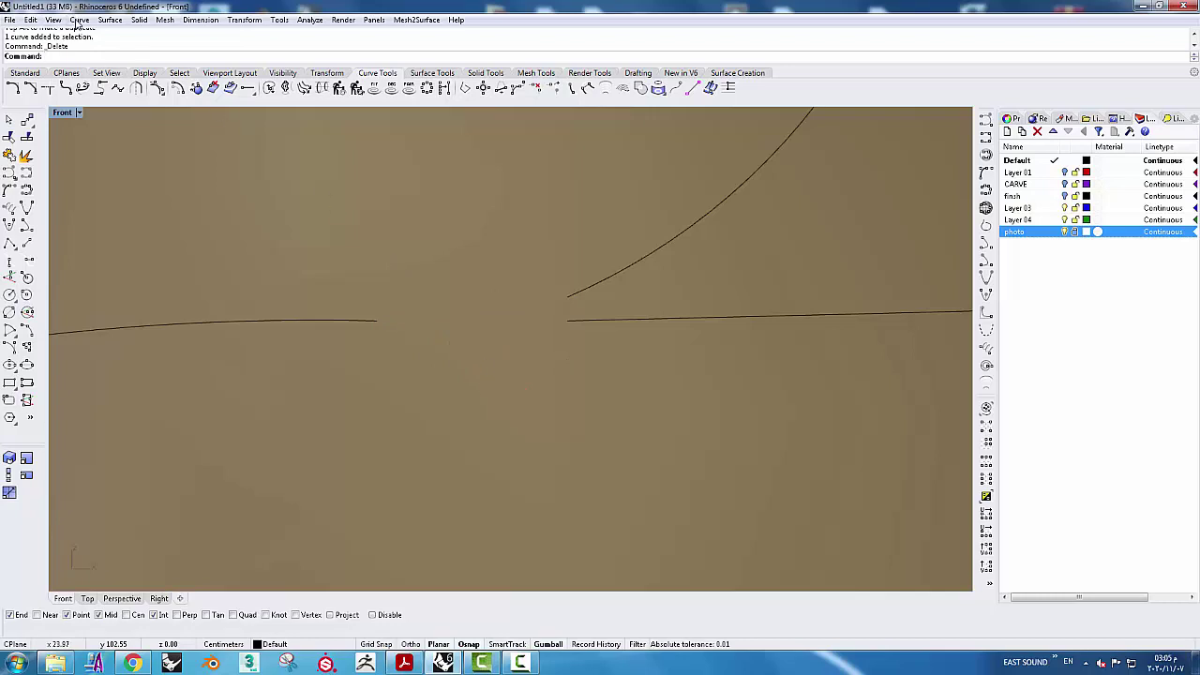
Blend the left curve into the upper curve with a new adjustable curve blend
{"action": "left_click", "coordinate": [79, 20]}
{"action": "mouse_move", "coordinate": [109, 356]}
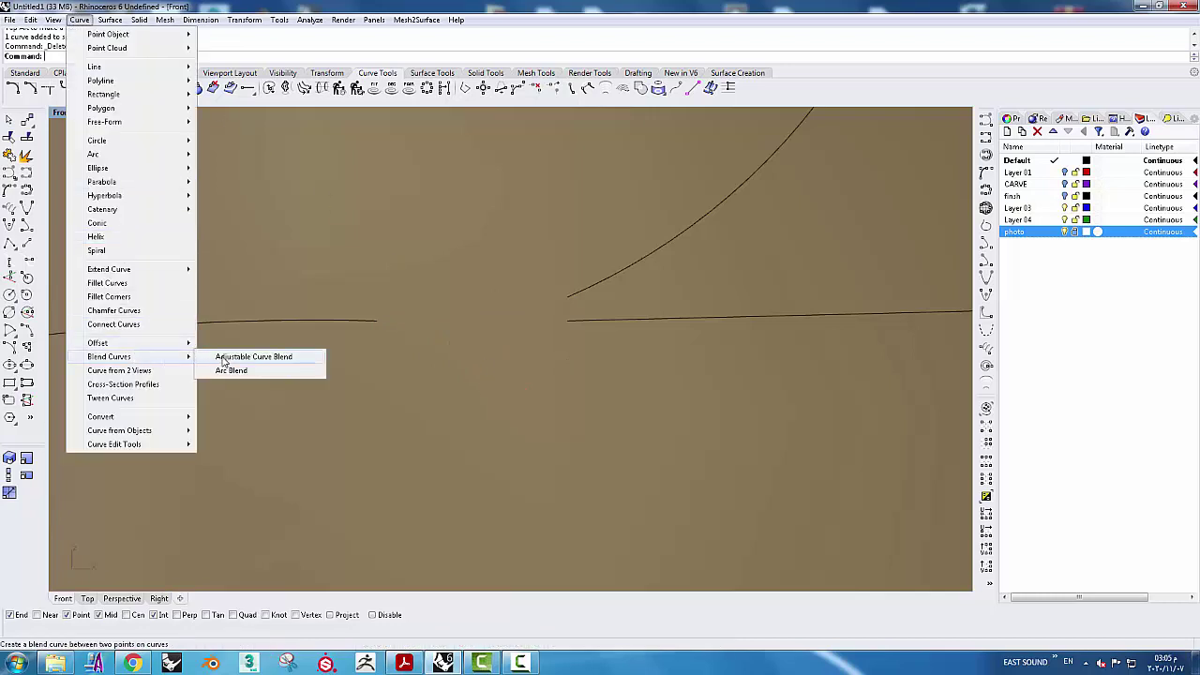
{"action": "left_click", "coordinate": [225, 357]}
{"action": "left_click", "coordinate": [375, 325]}
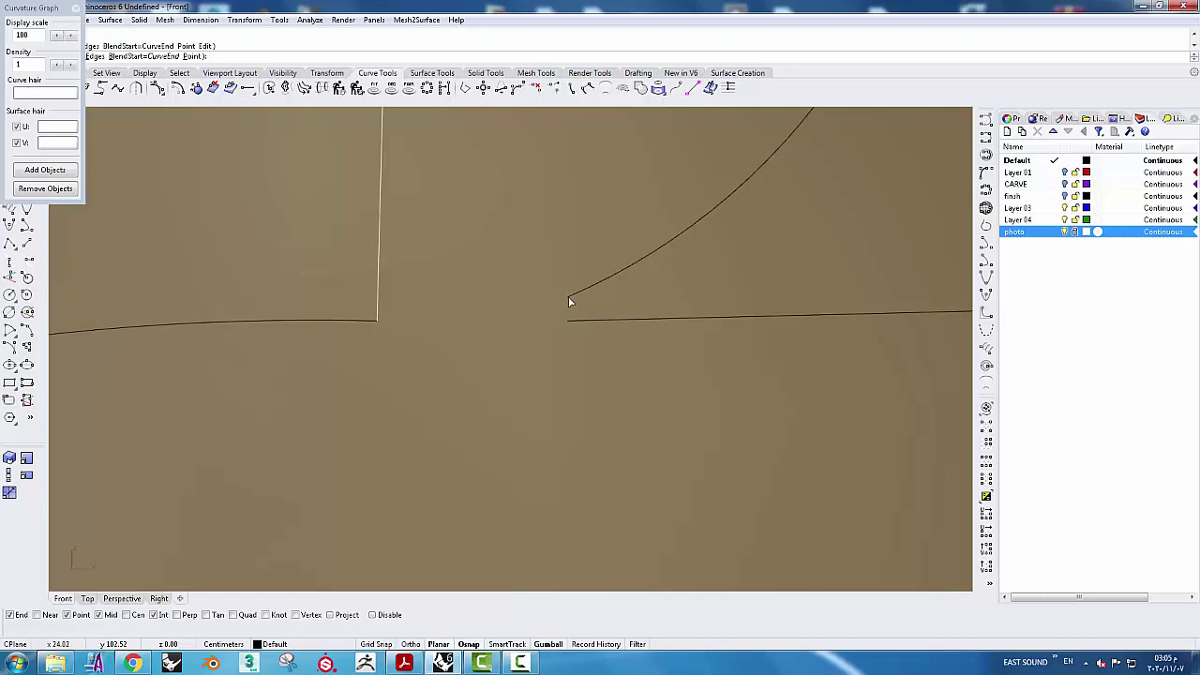
{"action": "left_click", "coordinate": [569, 301]}
{"action": "left_click", "coordinate": [560, 417]}
{"action": "scroll", "coordinate": [511, 327], "scroll_direction": "up", "scroll_amount": 2}
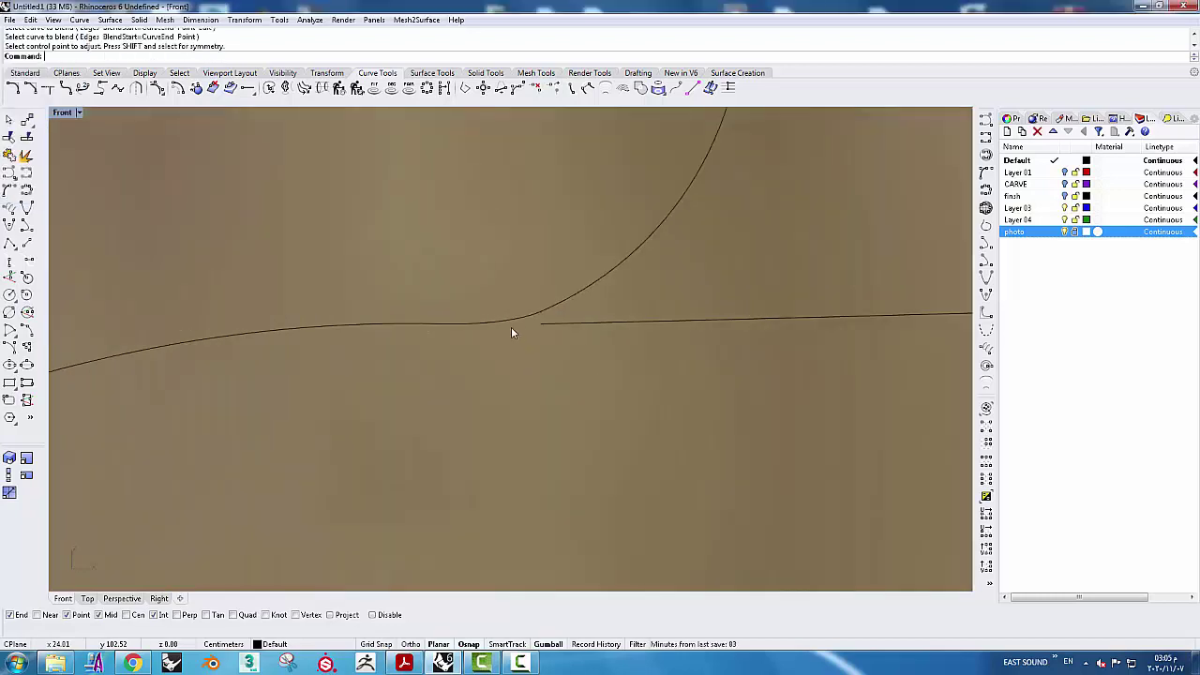
{"action": "scroll", "coordinate": [506, 324], "scroll_direction": "up", "scroll_amount": 2}
{"action": "scroll", "coordinate": [501, 327], "scroll_direction": "up", "scroll_amount": 2}
{"action": "scroll", "coordinate": [502, 326], "scroll_direction": "up", "scroll_amount": 2}
{"action": "scroll", "coordinate": [506, 325], "scroll_direction": "up", "scroll_amount": 2}
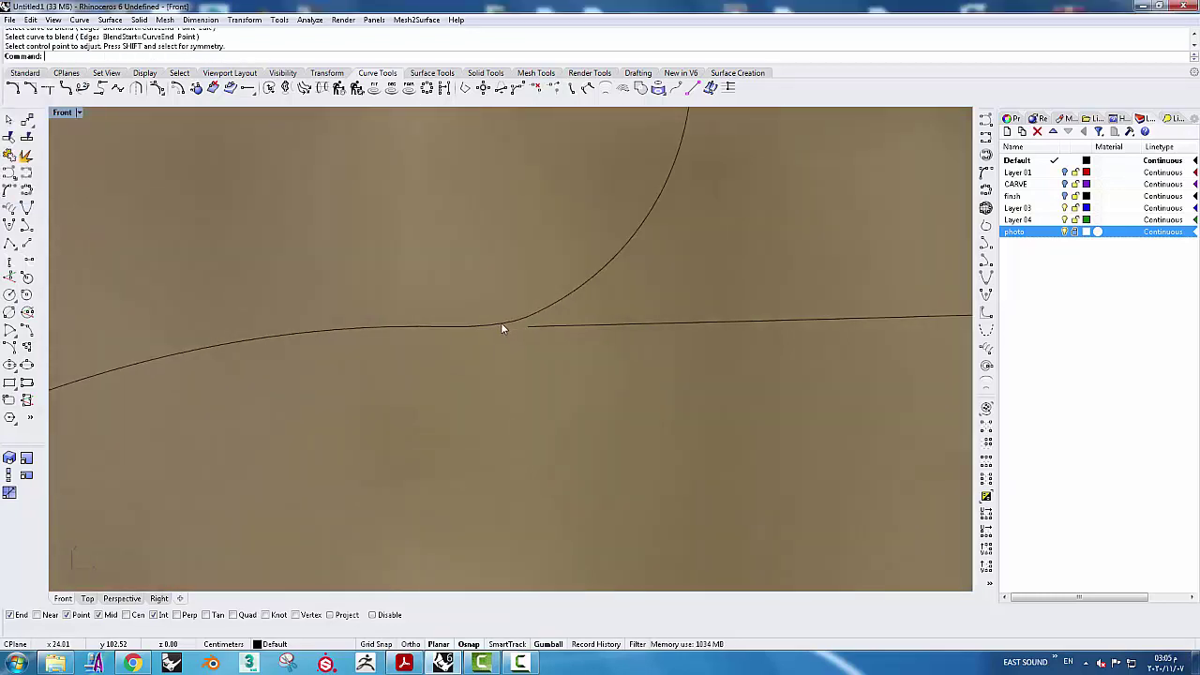
Join the new blend with the left curve and the arc into one open curve
{"action": "left_click", "coordinate": [500, 325]}
{"action": "left_click", "coordinate": [8, 155]}
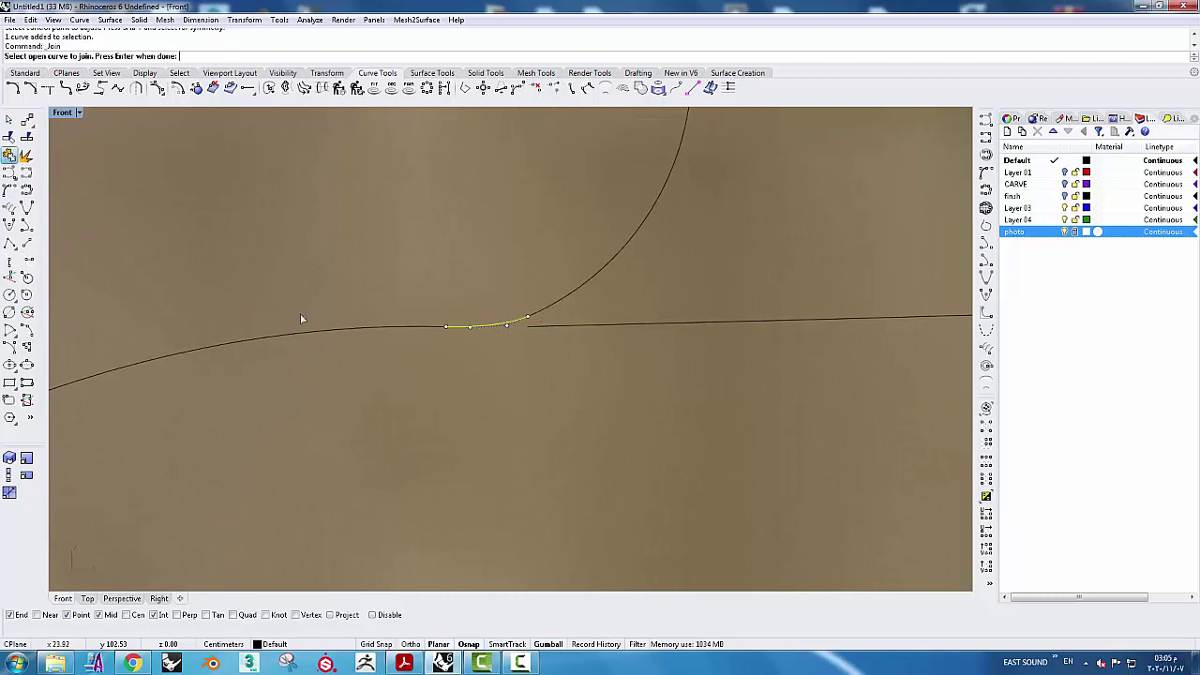
{"action": "left_click", "coordinate": [437, 328]}
{"action": "left_click", "coordinate": [538, 318]}
{"action": "scroll", "coordinate": [533, 331], "scroll_direction": "down", "scroll_amount": 2}
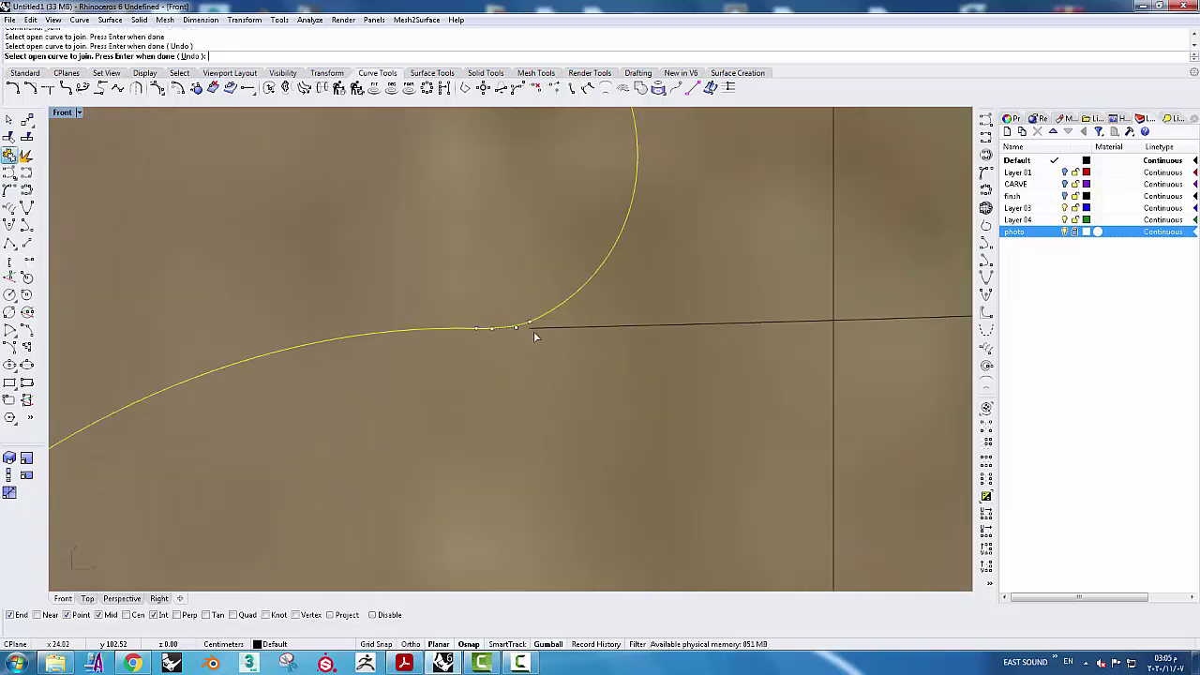
{"action": "key", "text": "Return"}
{"action": "scroll", "coordinate": [533, 331], "scroll_direction": "down", "scroll_amount": 2}
{"action": "scroll", "coordinate": [513, 305], "scroll_direction": "down", "scroll_amount": 2}
Pull the upper-left curve's end point back to open a gap before the arc
{"action": "scroll", "coordinate": [484, 306], "scroll_direction": "down", "scroll_amount": 3}
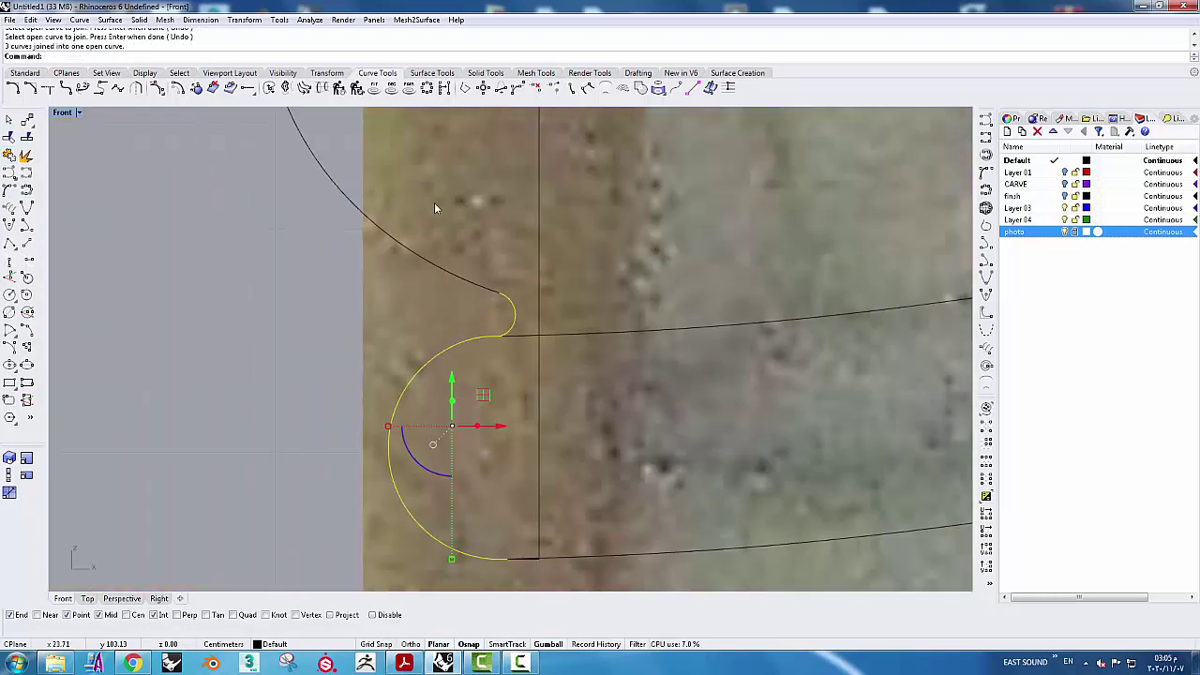
{"action": "scroll", "coordinate": [447, 339], "scroll_direction": "up", "scroll_amount": 1}
{"action": "scroll", "coordinate": [521, 364], "scroll_direction": "up", "scroll_amount": 2}
{"action": "scroll", "coordinate": [521, 363], "scroll_direction": "up", "scroll_amount": 2}
{"action": "left_click", "coordinate": [566, 359]}
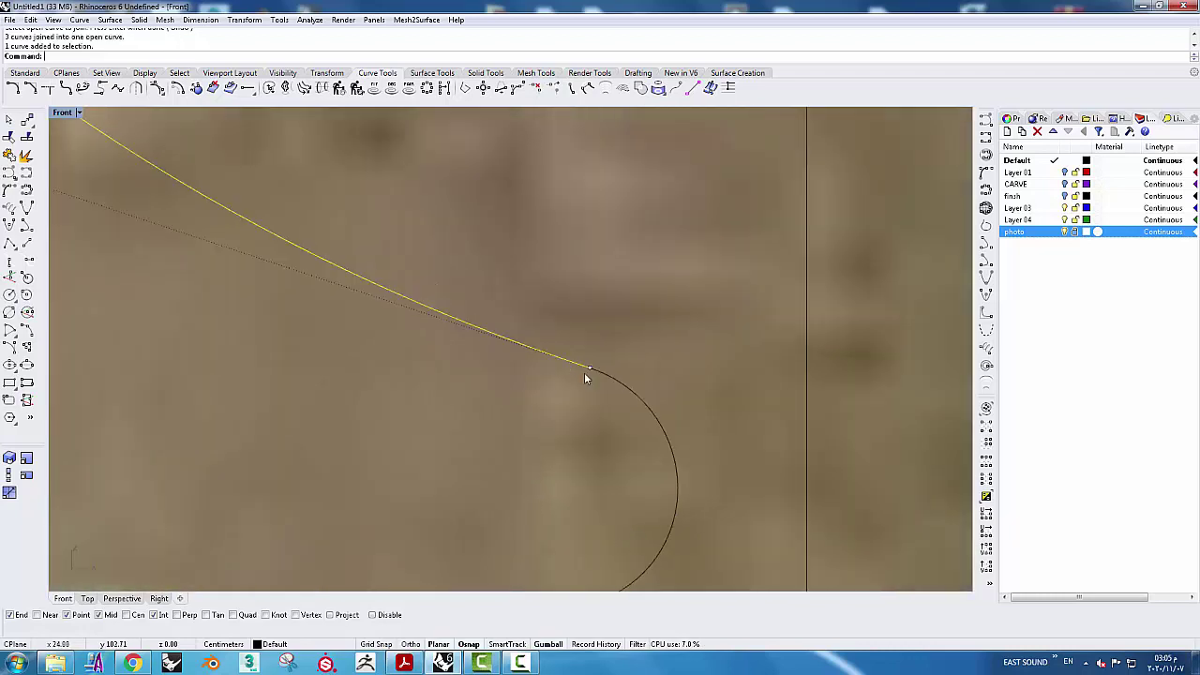
{"action": "scroll", "coordinate": [594, 366], "scroll_direction": "up", "scroll_amount": 1}
{"action": "left_click", "coordinate": [593, 365]}
{"action": "left_click_drag", "start_coordinate": [593, 365], "coordinate": [538, 344]}
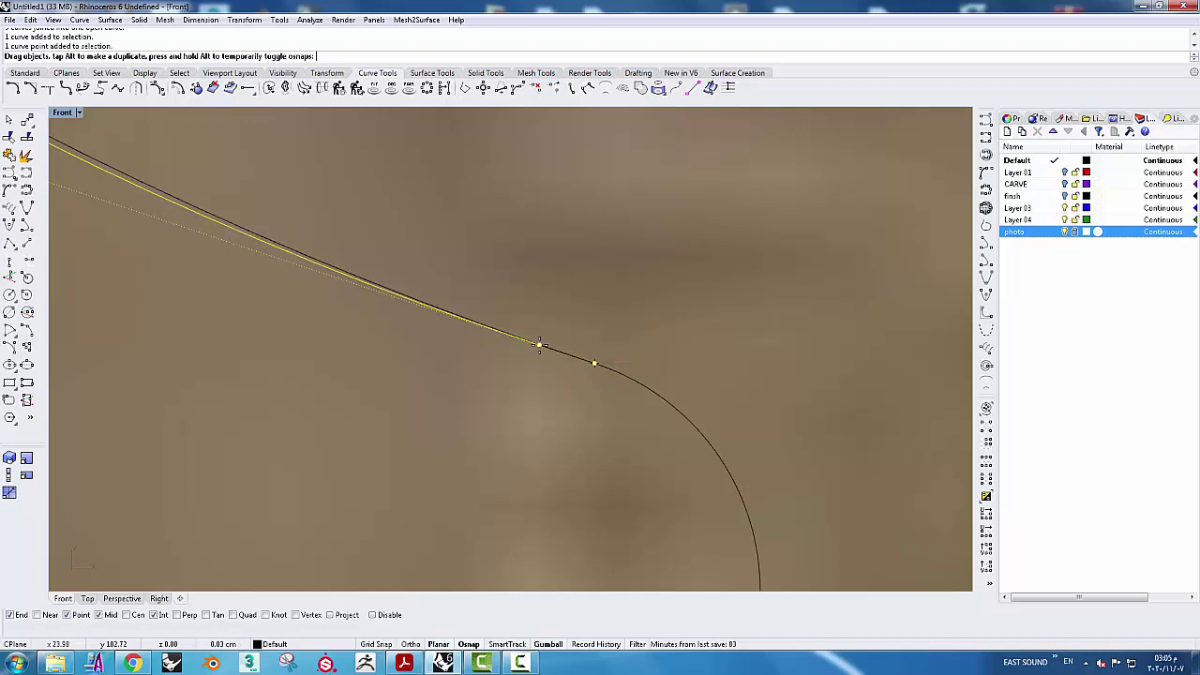
{"action": "left_click", "coordinate": [564, 398]}
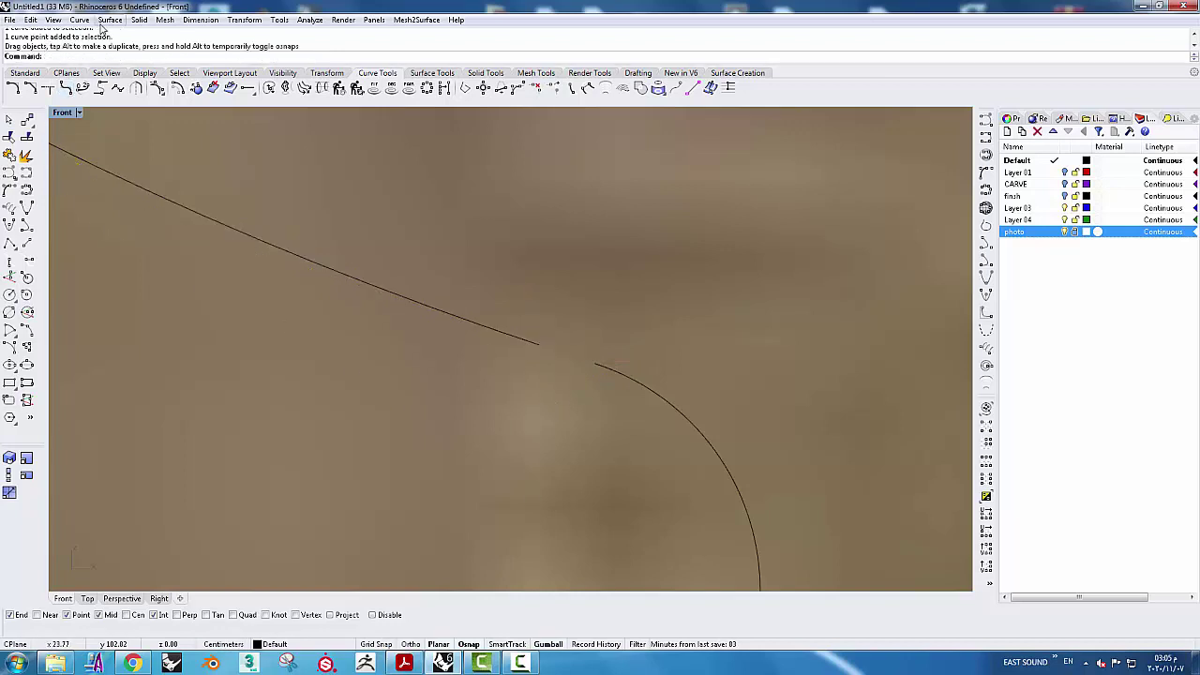
Bridge the gap with an adjustable curve blend between the upper-left curve and the arc
{"action": "left_click", "coordinate": [79, 22]}
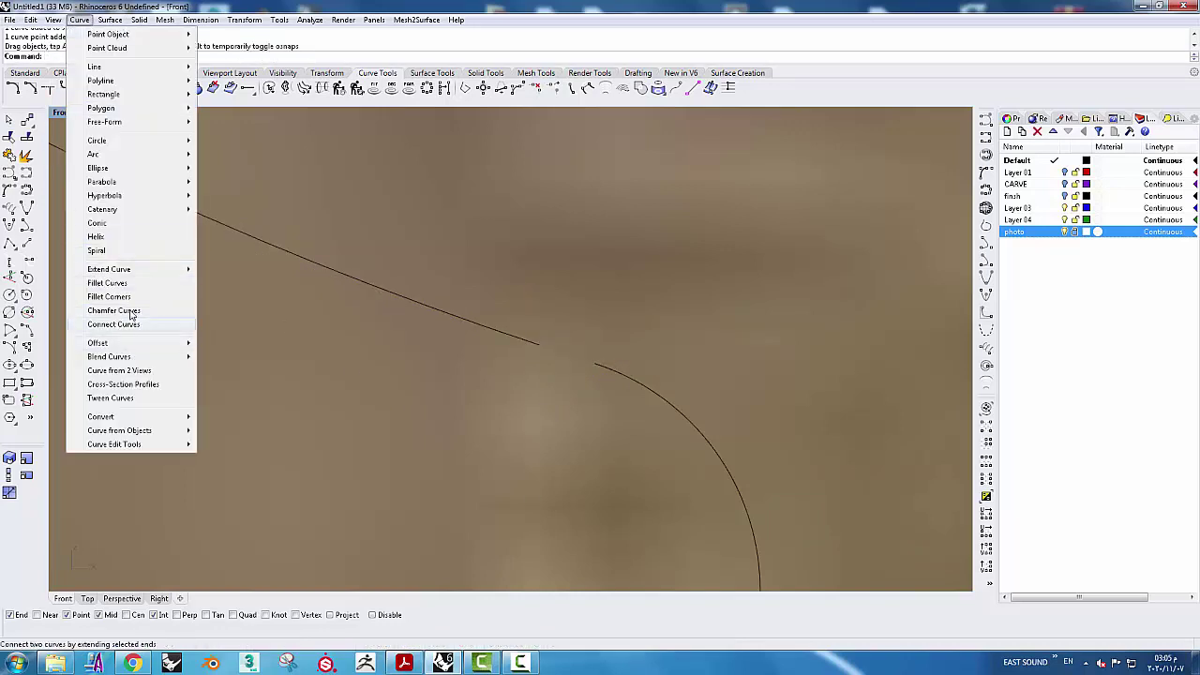
{"action": "mouse_move", "coordinate": [109, 356]}
{"action": "left_click", "coordinate": [245, 357]}
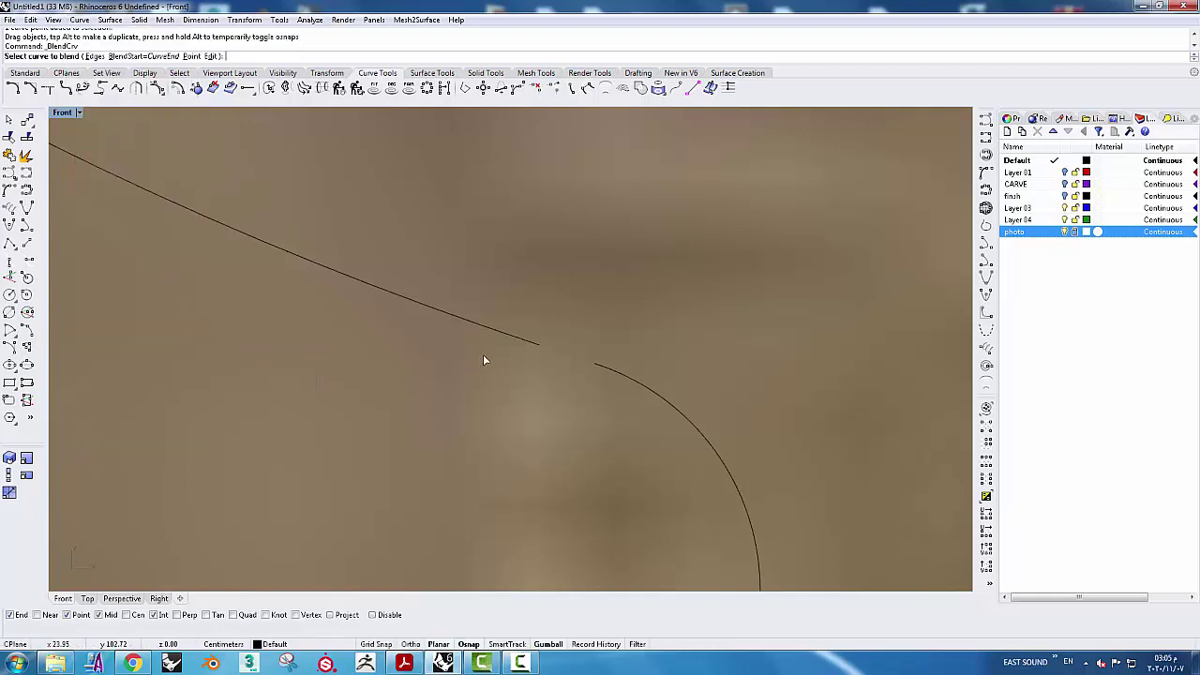
{"action": "left_click", "coordinate": [542, 348]}
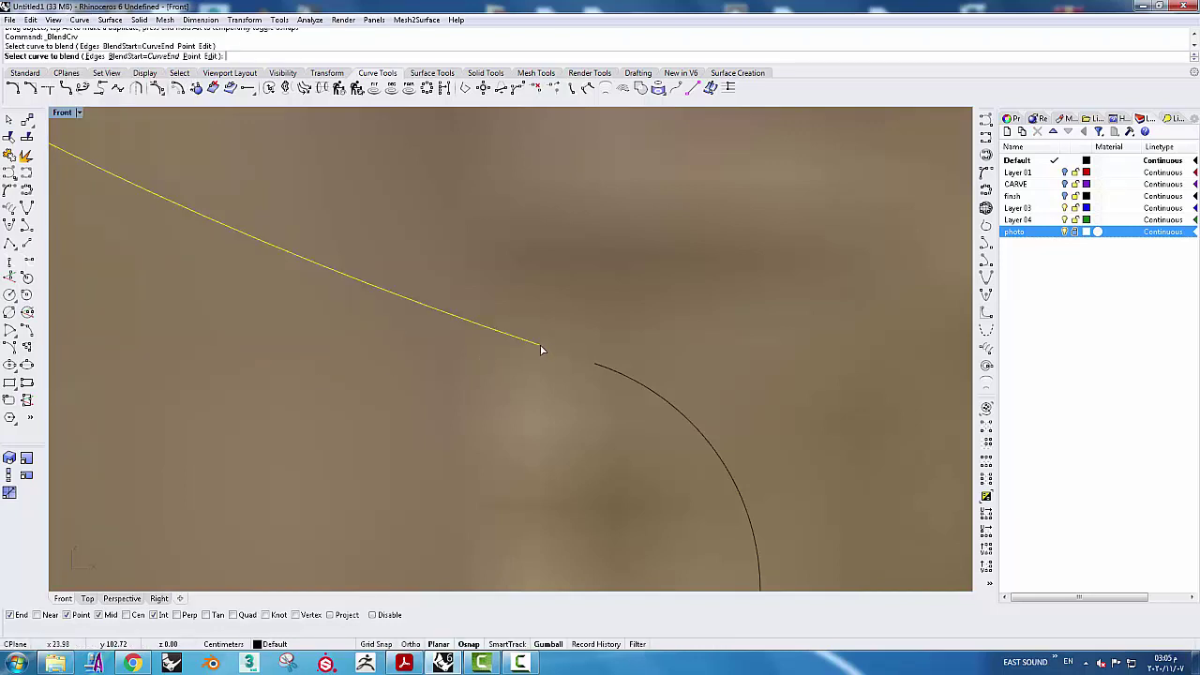
{"action": "left_click", "coordinate": [596, 365]}
{"action": "left_click", "coordinate": [561, 418]}
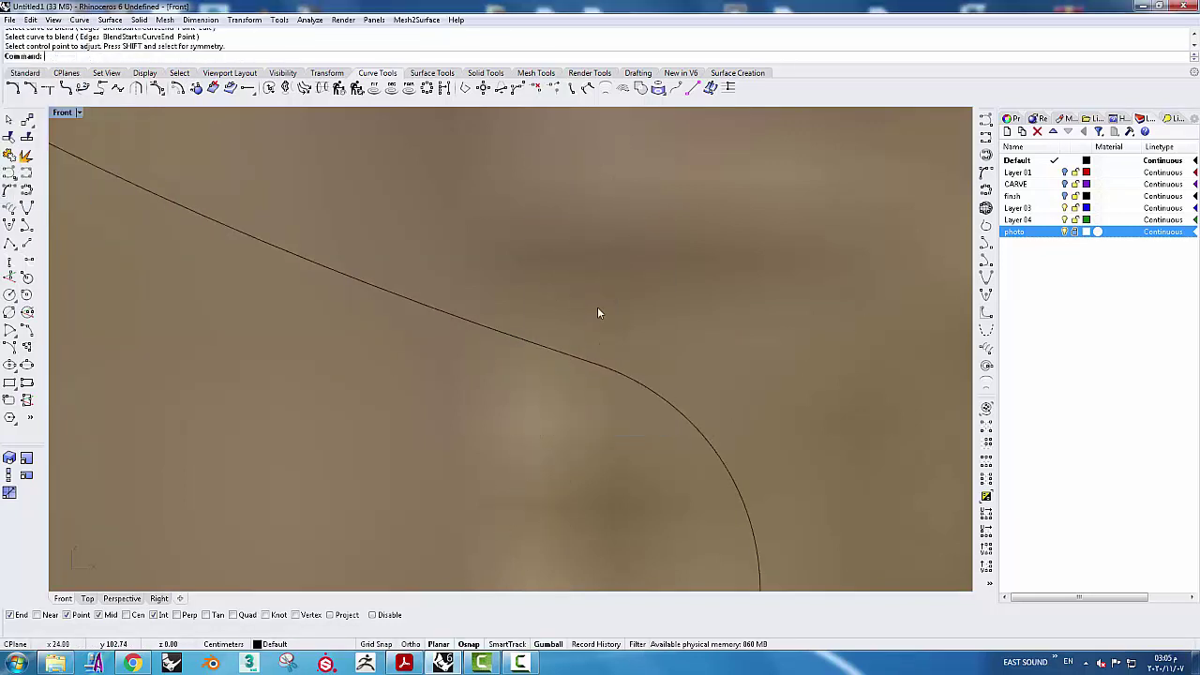
Join the new blend with the upper curve and arc into one open curve
{"action": "scroll", "coordinate": [597, 306], "scroll_direction": "down", "scroll_amount": 2}
{"action": "left_click_drag", "start_coordinate": [464, 244], "coordinate": [716, 567]}
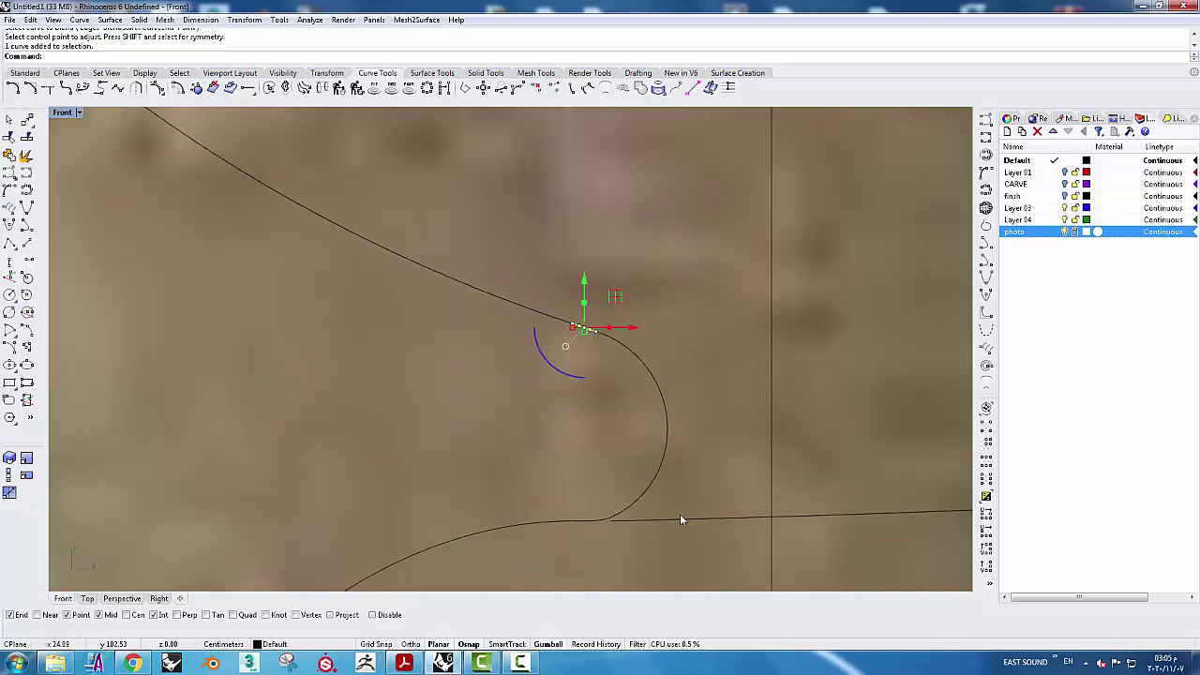
{"action": "left_click", "coordinate": [667, 437]}
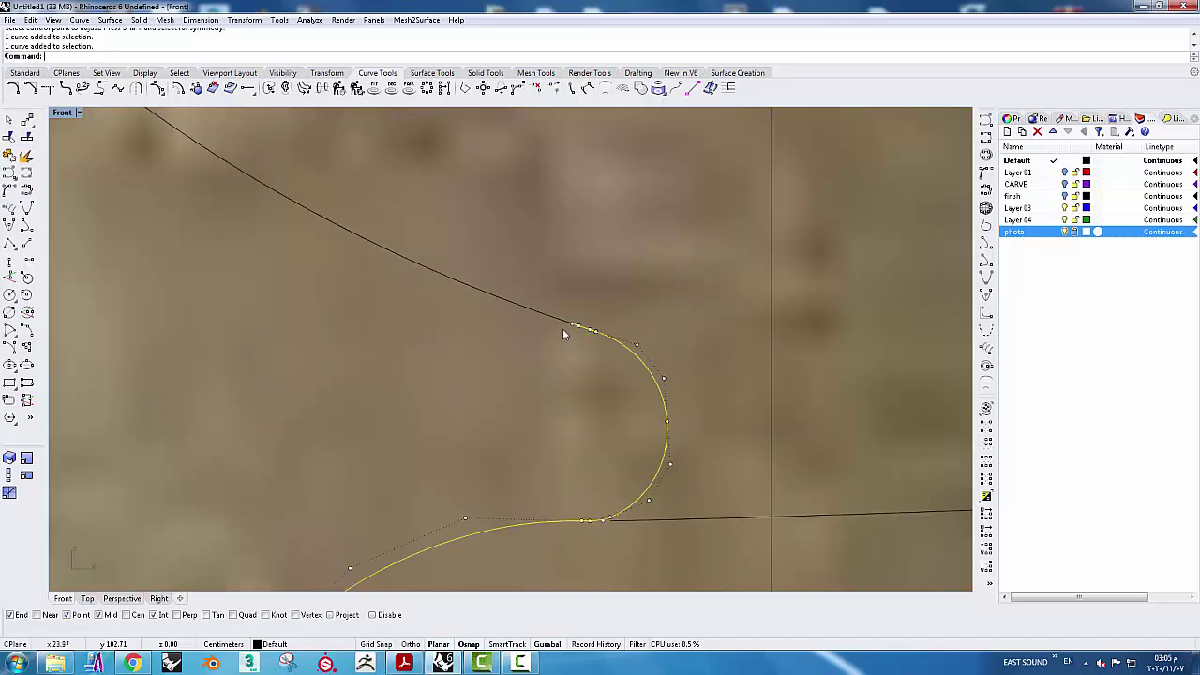
{"action": "left_click", "coordinate": [548, 315], "text": "shift"}
{"action": "scroll", "coordinate": [459, 339], "scroll_direction": "down", "scroll_amount": 2}
{"action": "left_click", "coordinate": [8, 137]}
{"action": "left_click", "coordinate": [8, 136]}
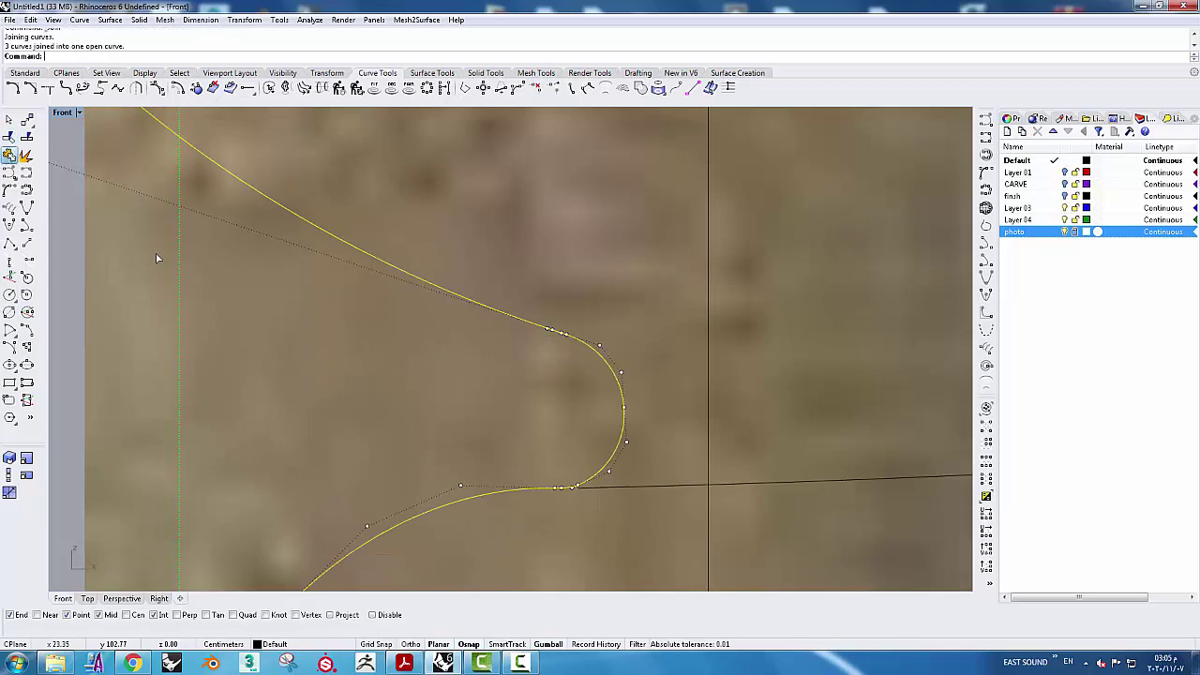
{"action": "scroll", "coordinate": [401, 350], "scroll_direction": "up", "scroll_amount": 5}
{"action": "scroll", "coordinate": [436, 337], "scroll_direction": "down", "scroll_amount": 2}
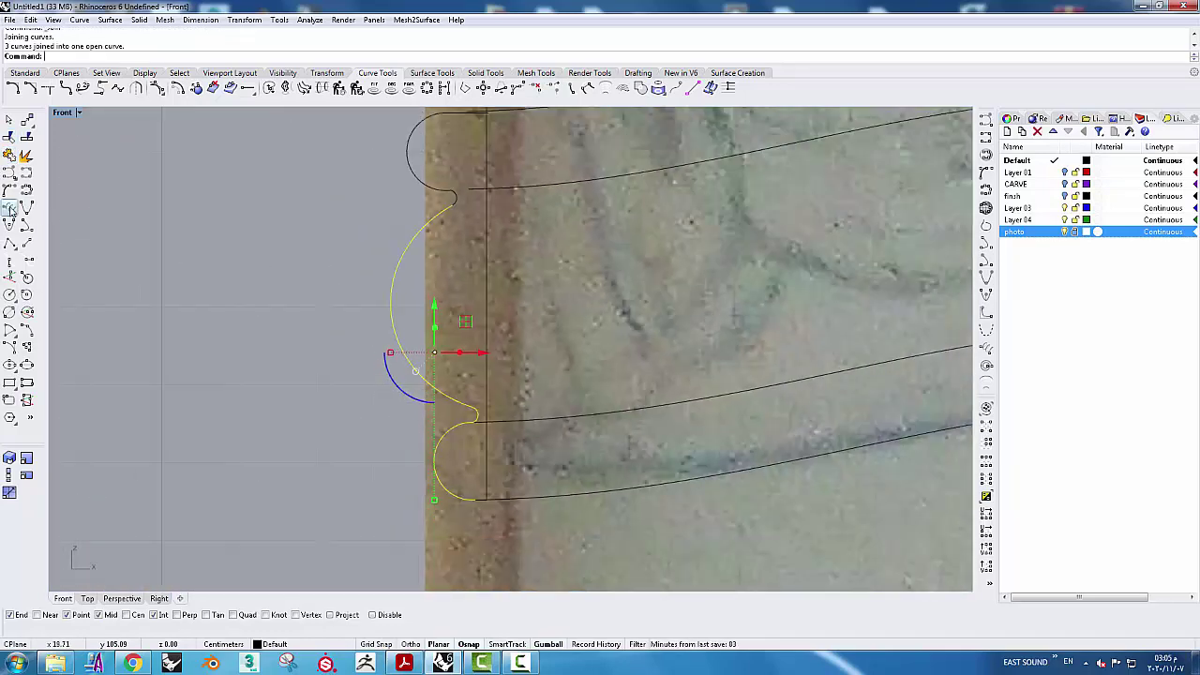
Split the end profile with a short horizontal polyline drawn at its midpoint
{"action": "left_click", "coordinate": [25, 72]}
{"action": "left_click", "coordinate": [9, 136]}
{"action": "left_click", "coordinate": [392, 311]}
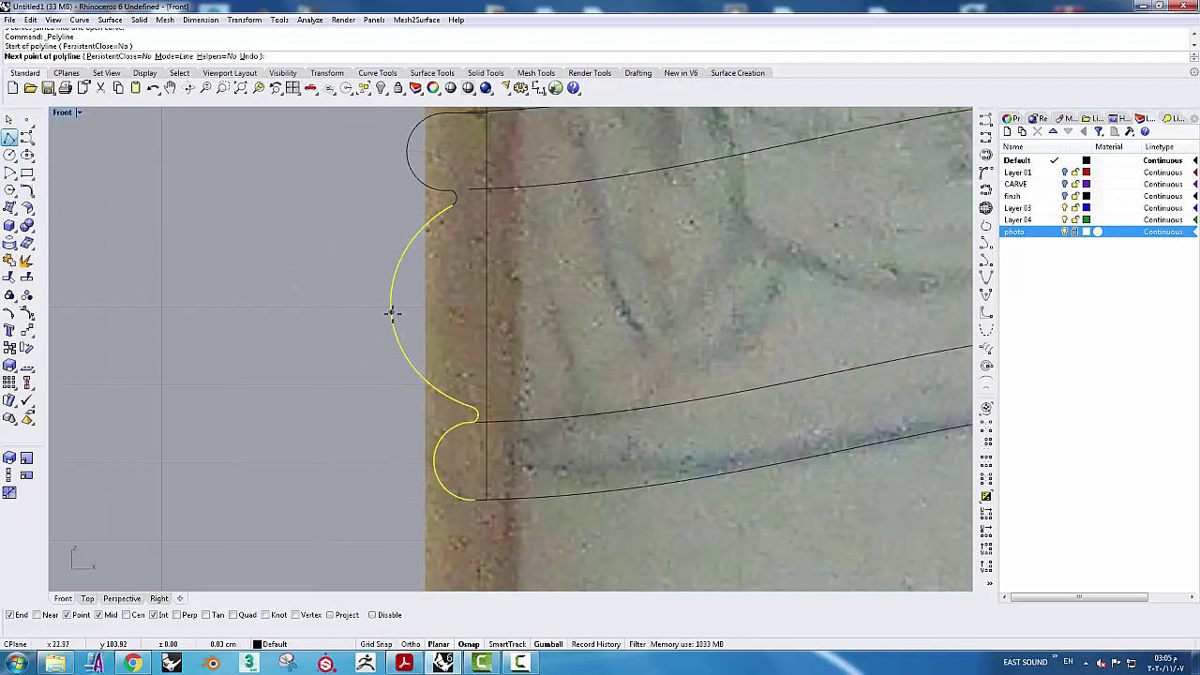
{"action": "left_click", "coordinate": [439, 311]}
{"action": "key", "text": "Return"}
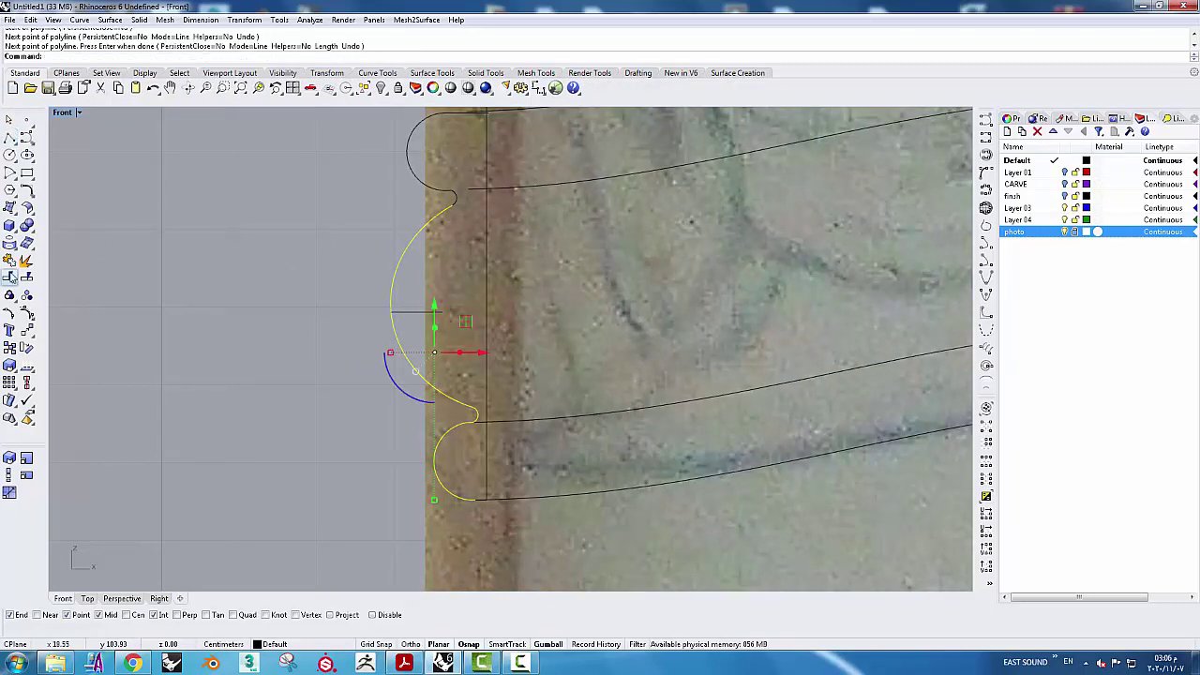
{"action": "left_click", "coordinate": [26, 276]}
{"action": "left_click", "coordinate": [398, 315]}
{"action": "key", "text": "Return"}
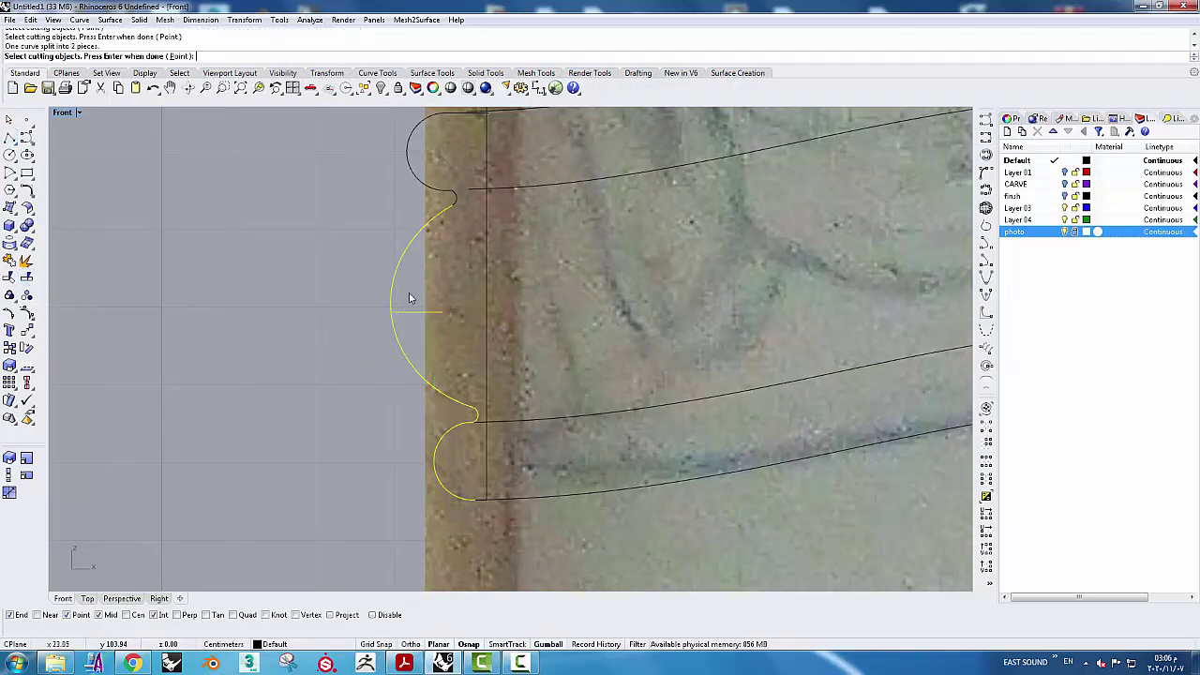
Delete the profile's upper half and the old upper hook curves, keeping the lower half
{"action": "left_click_drag", "start_coordinate": [413, 280], "coordinate": [344, 304]}
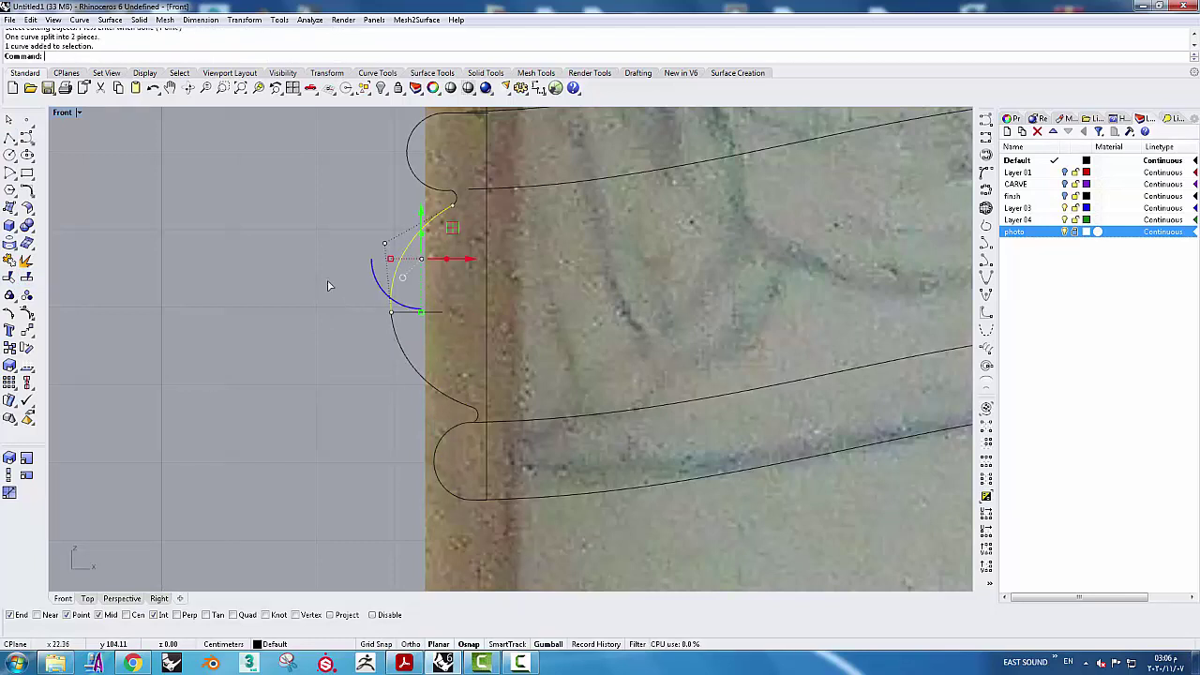
{"action": "key", "text": "Delete"}
{"action": "right_click_drag", "start_coordinate": [329, 195], "coordinate": [327, 250]}
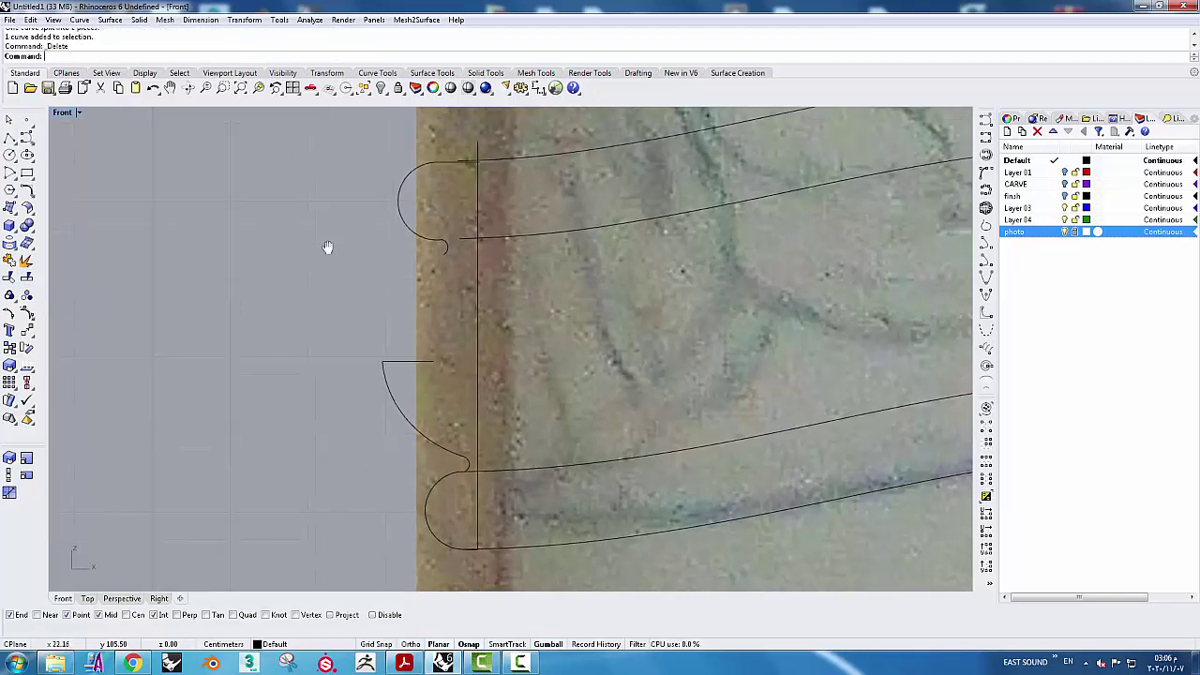
{"action": "left_click", "coordinate": [448, 168]}
{"action": "left_click", "coordinate": [425, 233]}
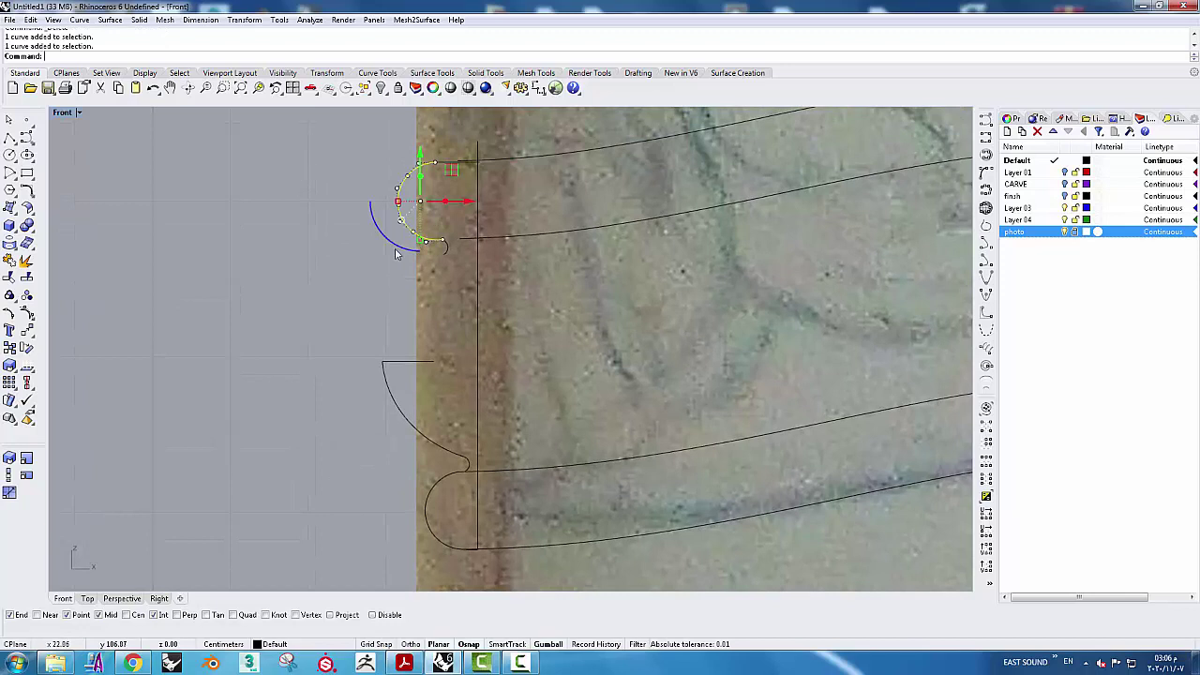
{"action": "left_click_drag", "start_coordinate": [311, 131], "coordinate": [454, 304]}
{"action": "key", "text": "Delete"}
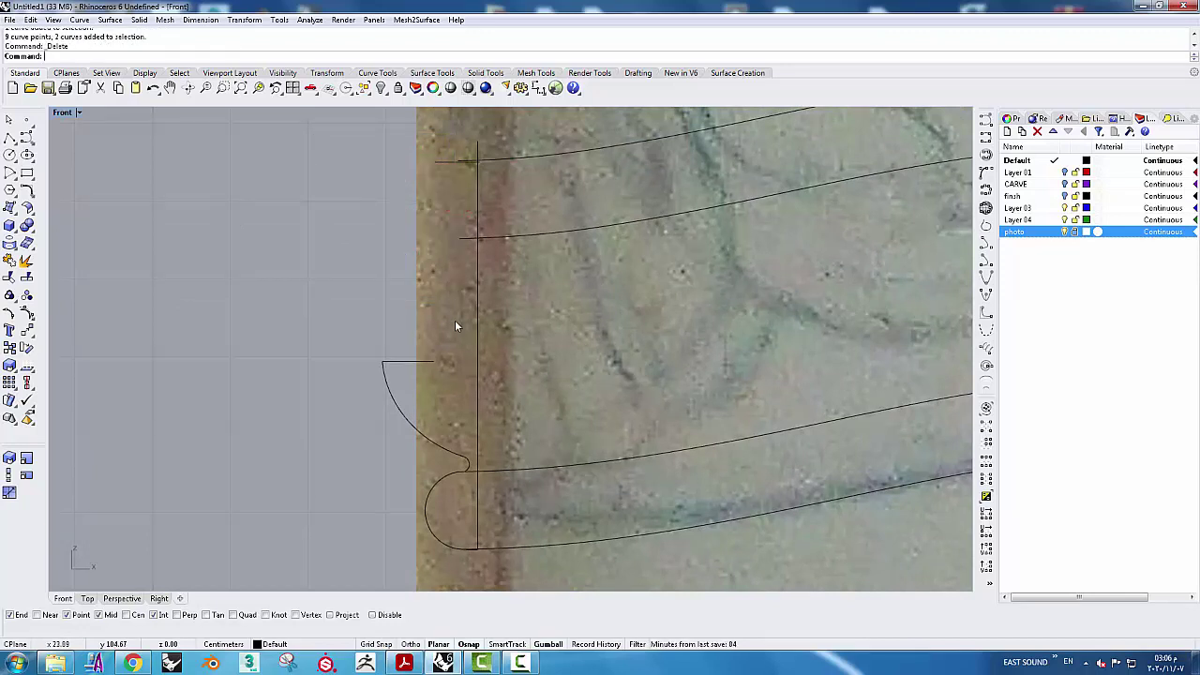
{"action": "left_click", "coordinate": [424, 443]}
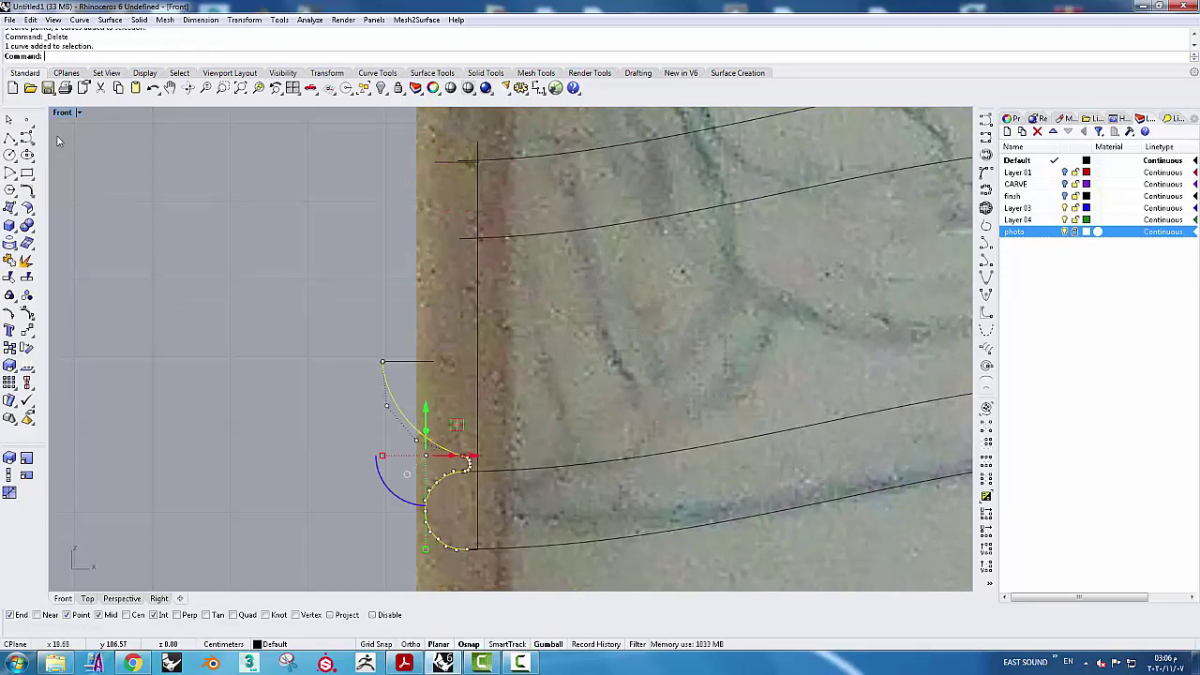
{"action": "left_click", "coordinate": [327, 73]}
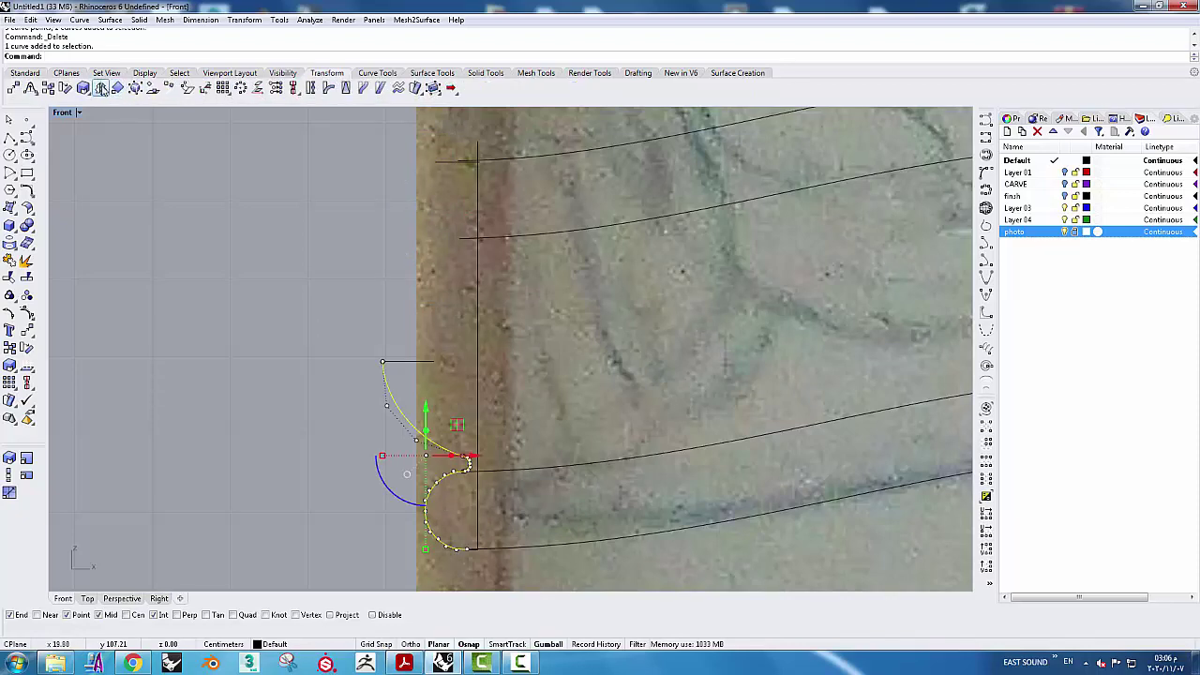
Mirror the lower half-profile upward about the horizontal line
{"action": "left_click", "coordinate": [101, 87]}
{"action": "left_click", "coordinate": [450, 380]}
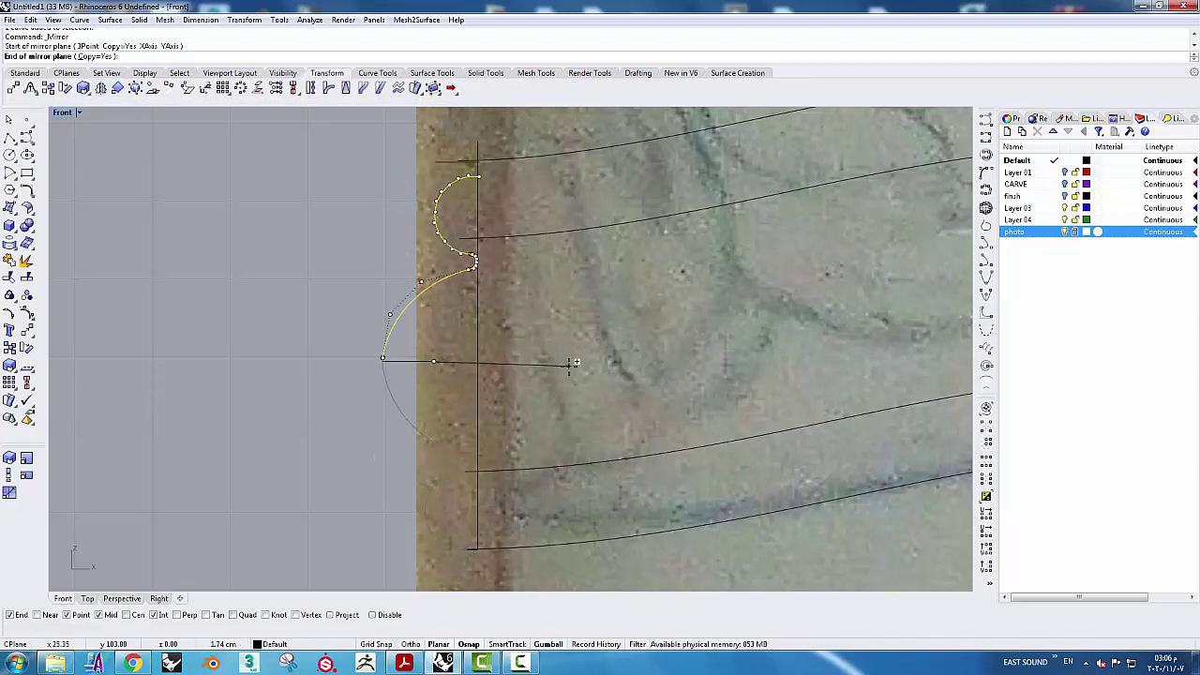
{"action": "left_click", "coordinate": [574, 363]}
{"action": "scroll", "coordinate": [389, 366], "scroll_direction": "up", "scroll_amount": 3}
{"action": "scroll", "coordinate": [352, 368], "scroll_direction": "up", "scroll_amount": 3}
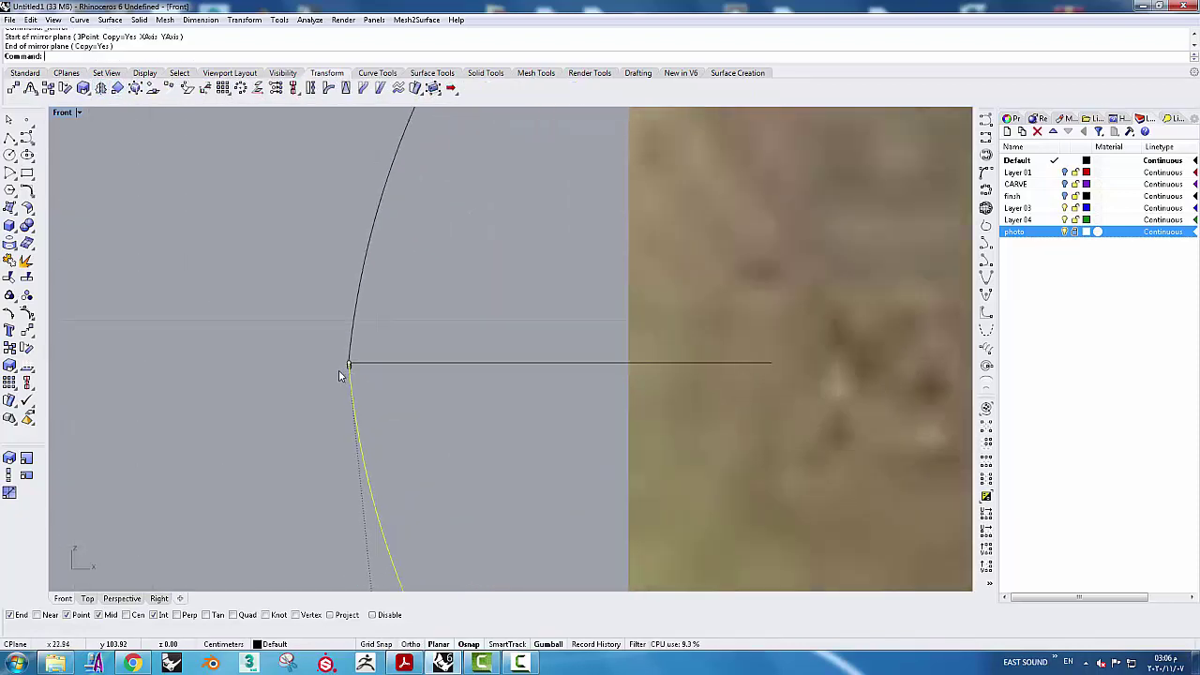
{"action": "scroll", "coordinate": [347, 373], "scroll_direction": "up", "scroll_amount": 3}
Draw two short horizontal cutting polylines above and below the junction of the halves
{"action": "left_click", "coordinate": [375, 296]}
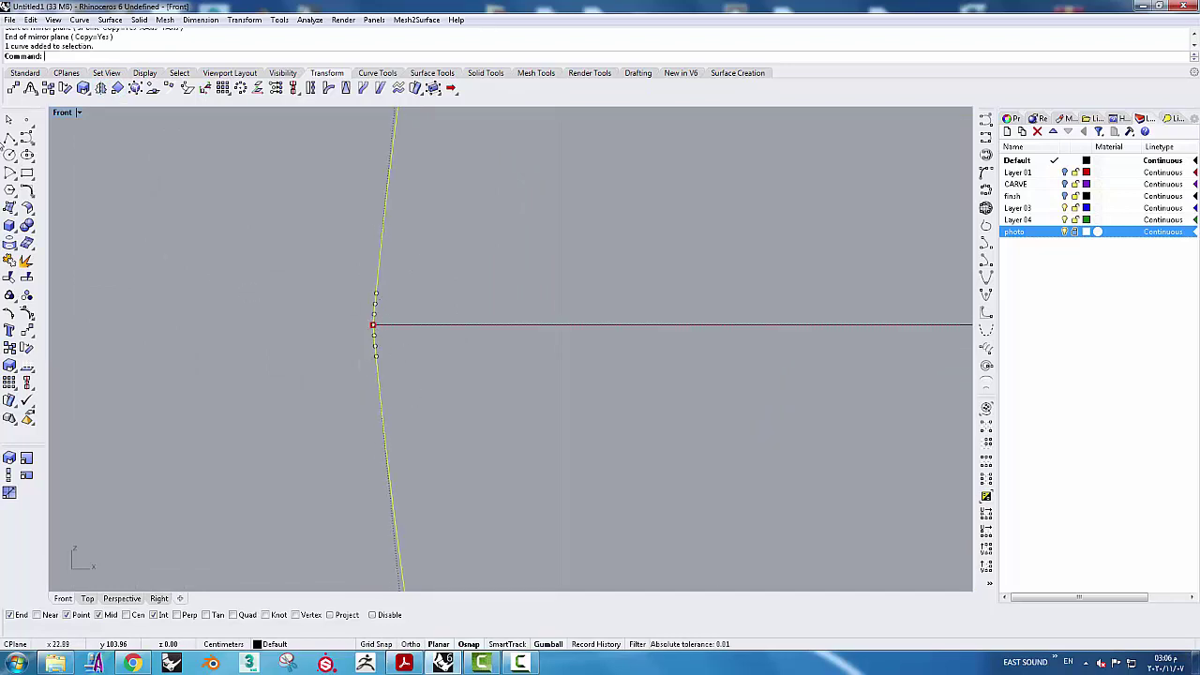
{"action": "left_click", "coordinate": [9, 139]}
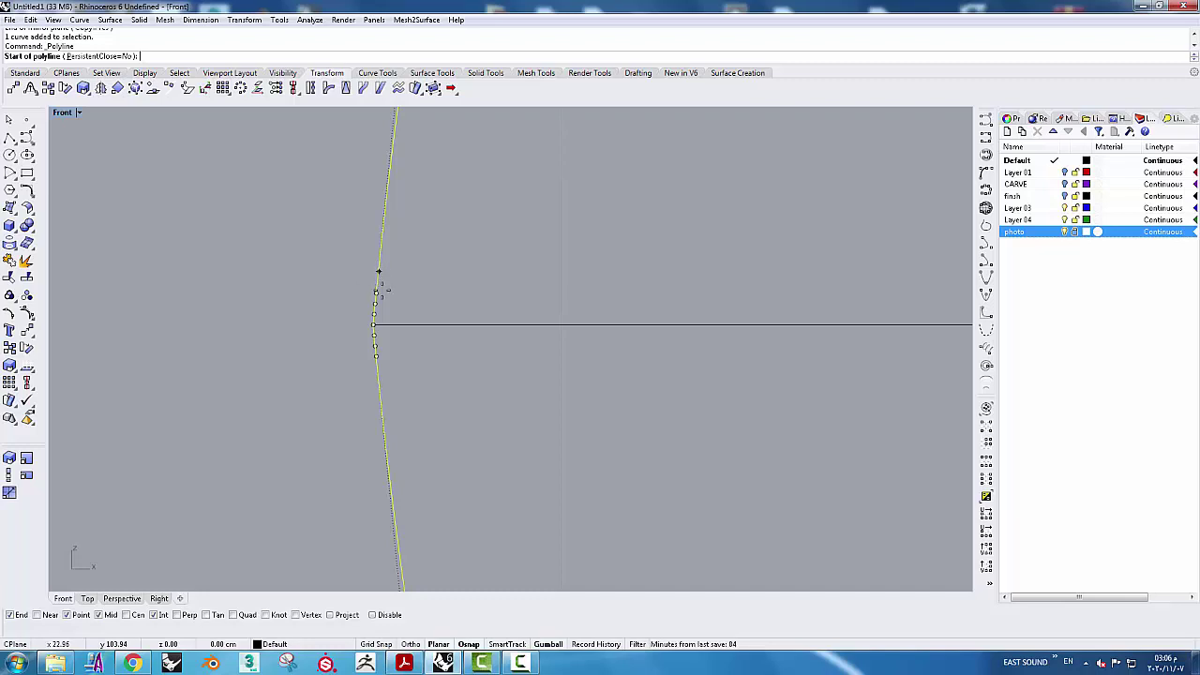
{"action": "left_click", "coordinate": [376, 294]}
{"action": "left_click", "coordinate": [430, 296]}
{"action": "key", "text": "Return"}
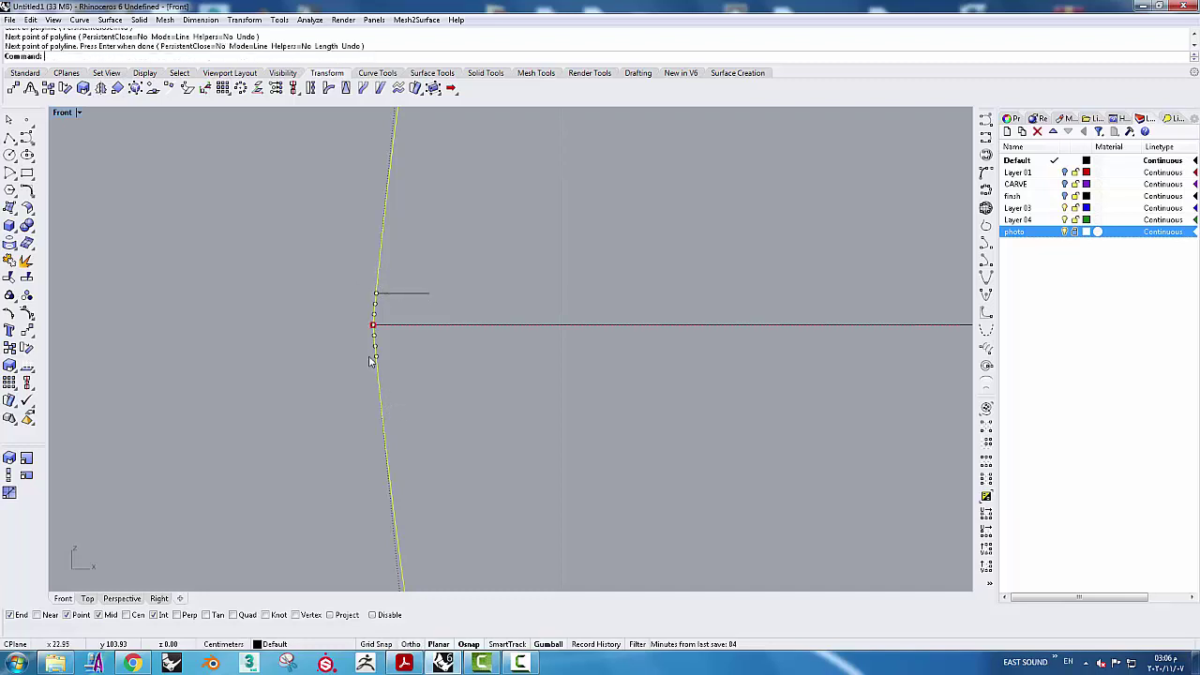
{"action": "key", "text": "Return"}
{"action": "left_click", "coordinate": [376, 356]}
{"action": "left_click", "coordinate": [446, 356]}
{"action": "key", "text": "Return"}
Split the upper and lower curves with the two short cutting lines
{"action": "left_click", "coordinate": [449, 256]}
{"action": "left_click_drag", "start_coordinate": [451, 323], "coordinate": [432, 398]}
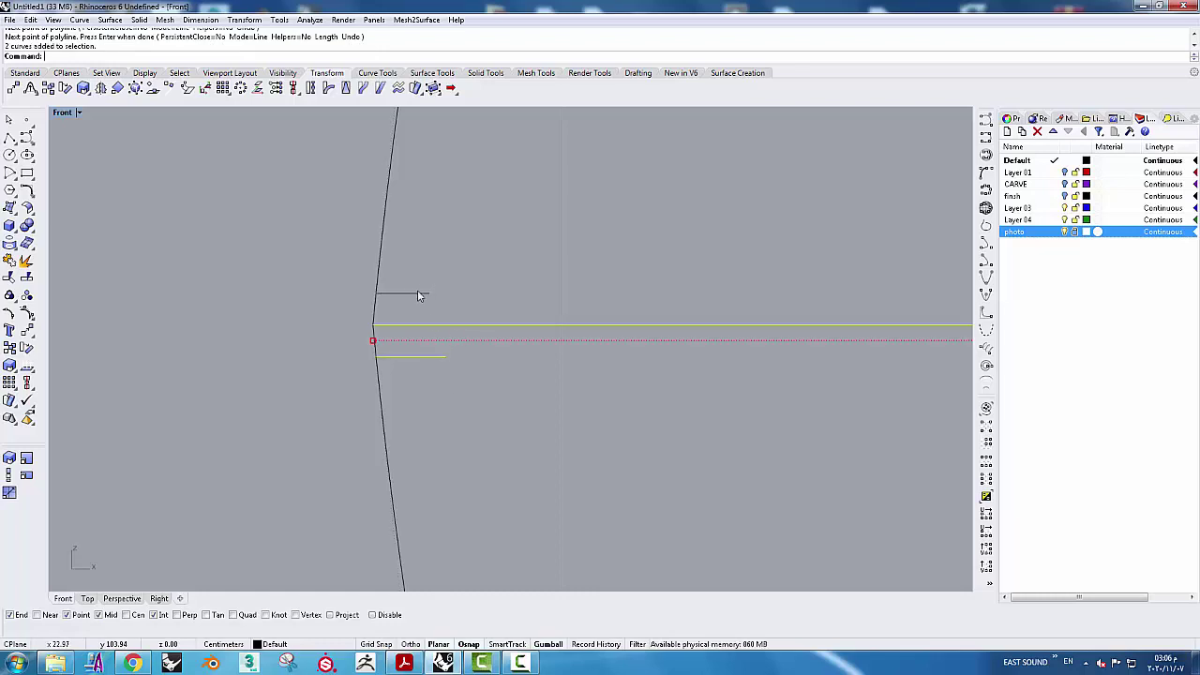
{"action": "left_click", "coordinate": [417, 292]}
{"action": "left_click", "coordinate": [441, 356], "text": "shift"}
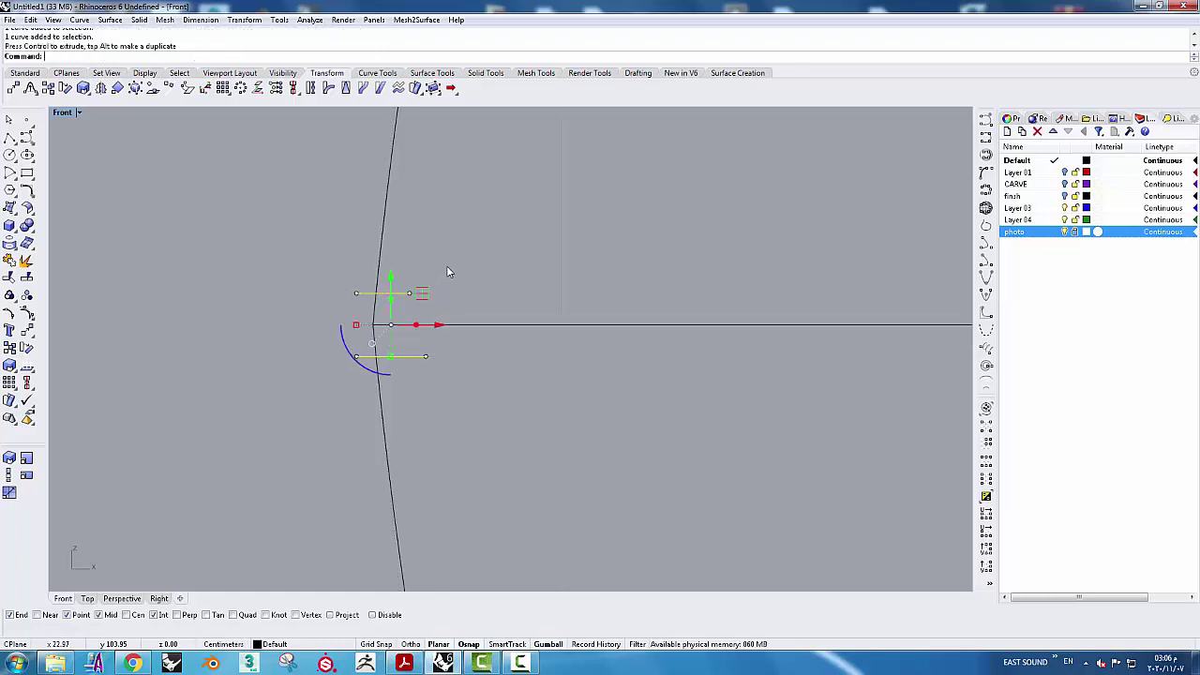
{"action": "left_click", "coordinate": [388, 220]}
{"action": "left_click", "coordinate": [388, 461], "text": "shift"}
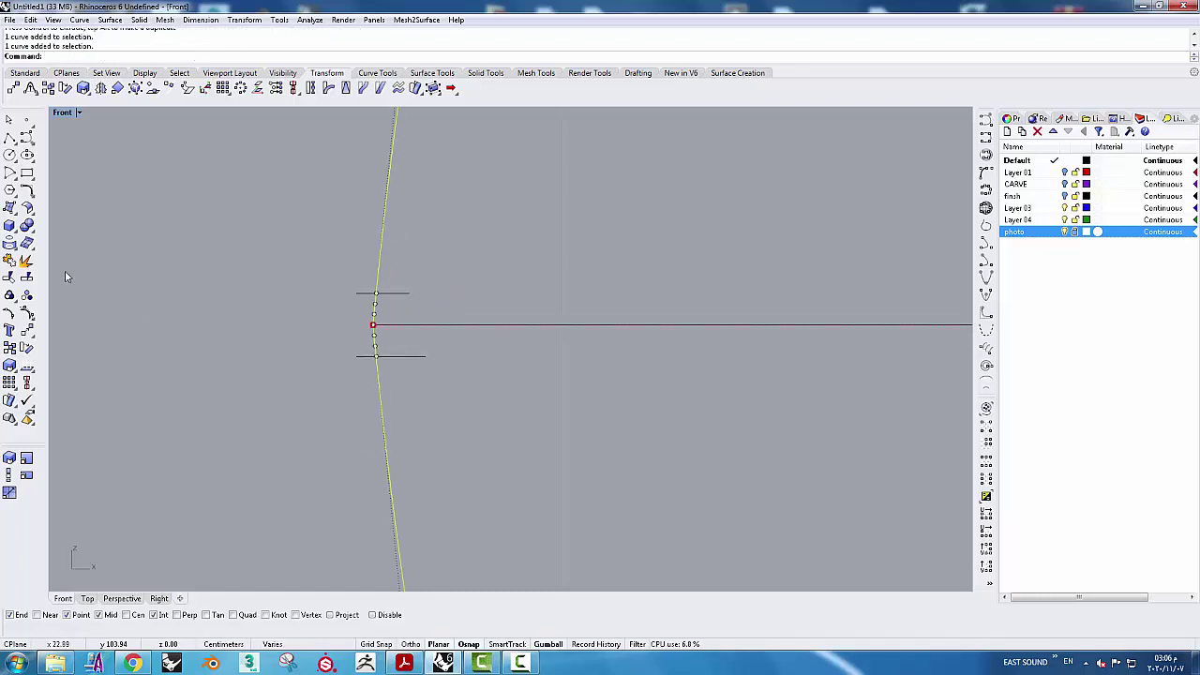
{"action": "left_click", "coordinate": [26, 276]}
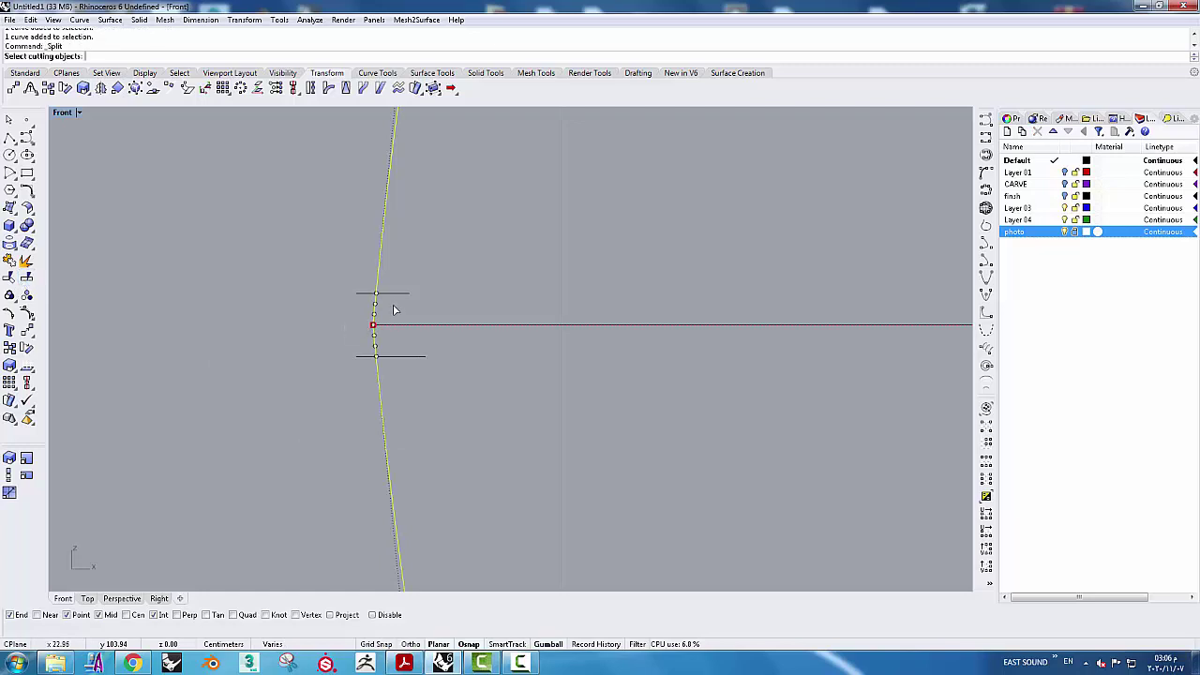
{"action": "left_click", "coordinate": [416, 358]}
{"action": "key", "text": "Return"}
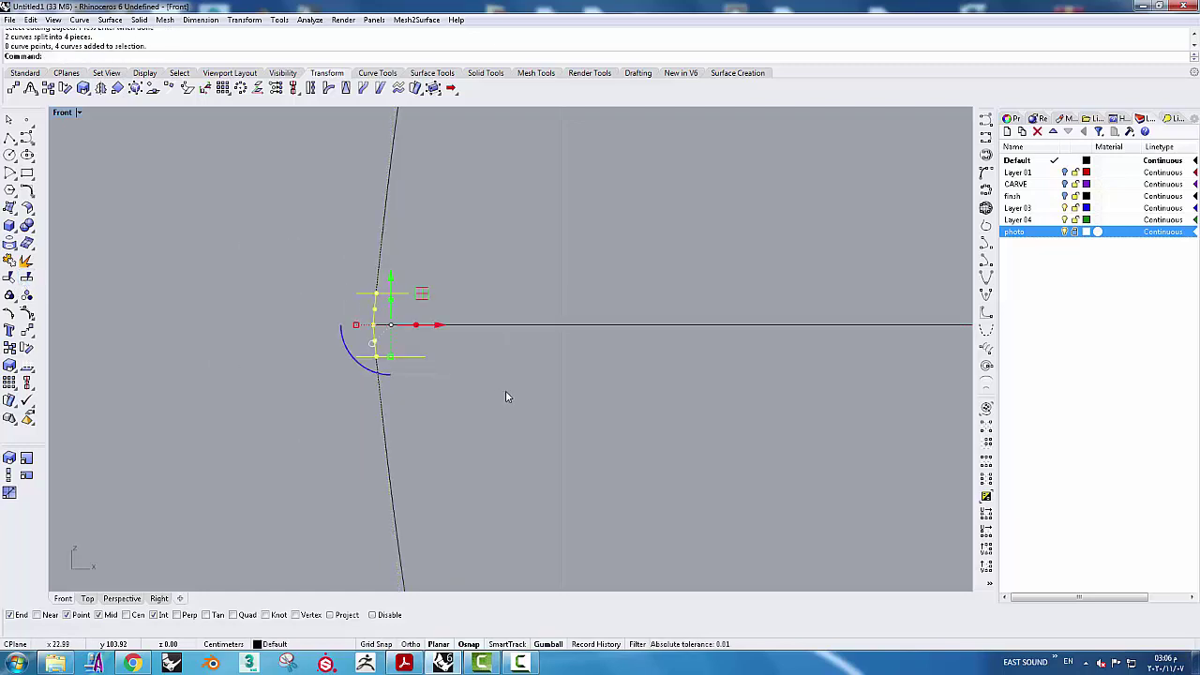
Delete the cutting lines and the short middle pieces around the junction
{"action": "key", "text": "Delete"}
{"action": "key", "text": "ctrl+z"}
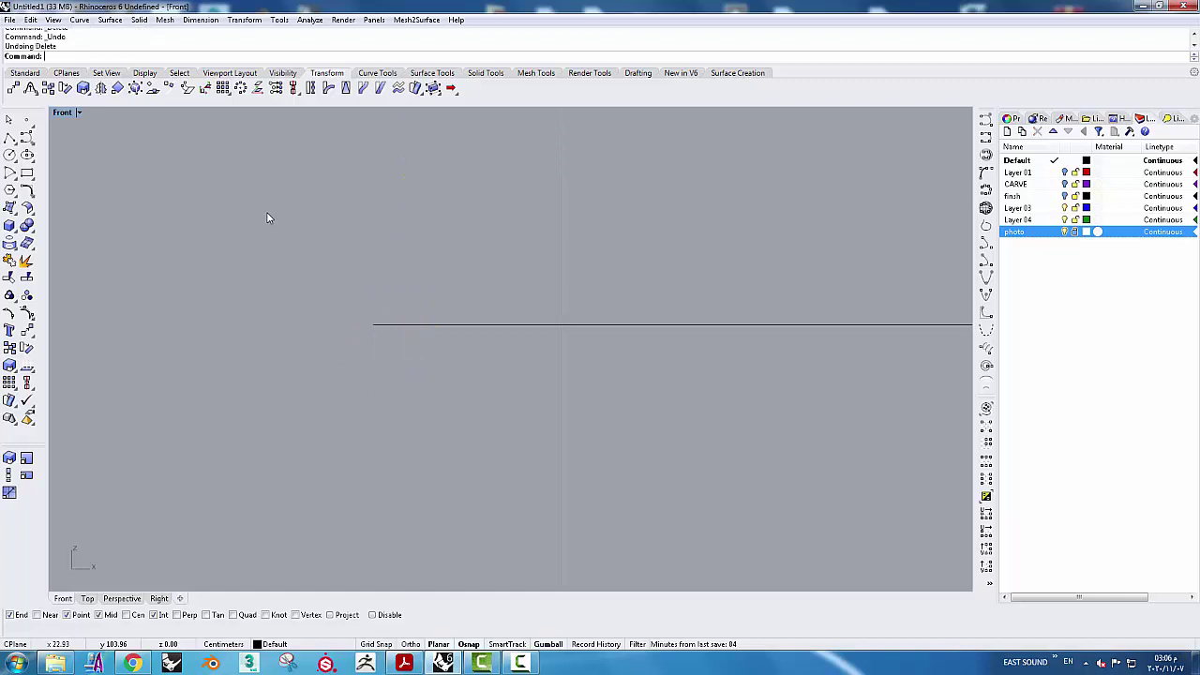
{"action": "left_click_drag", "start_coordinate": [287, 255], "coordinate": [511, 412]}
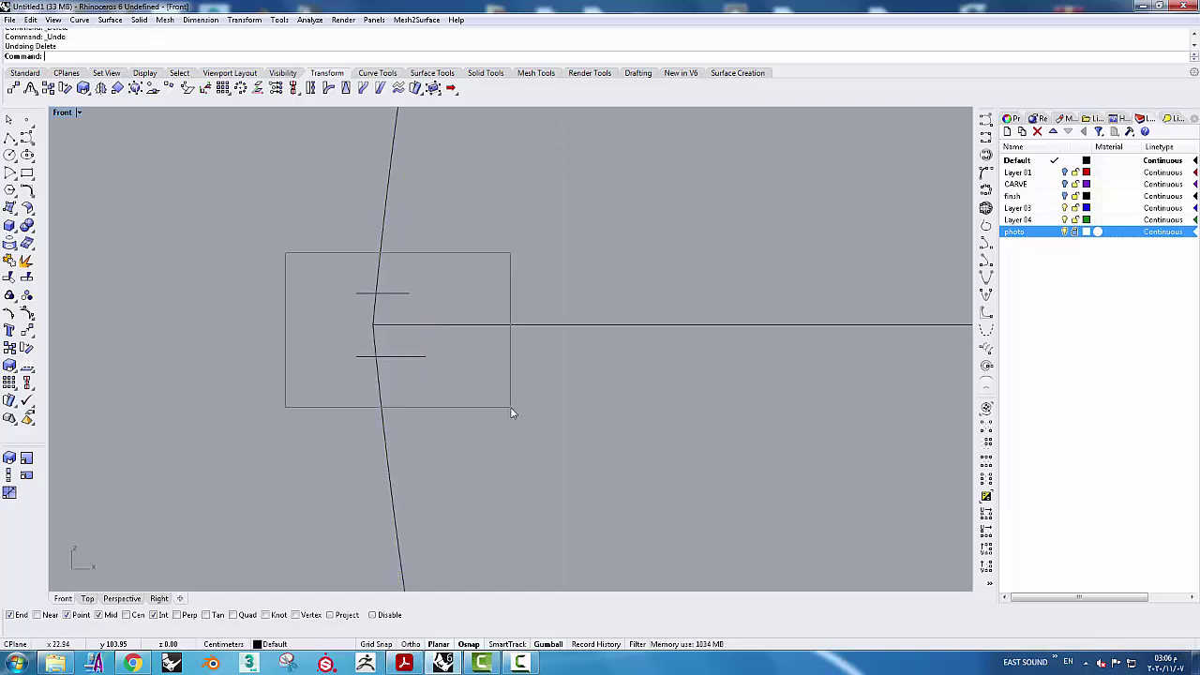
{"action": "key", "text": "Delete"}
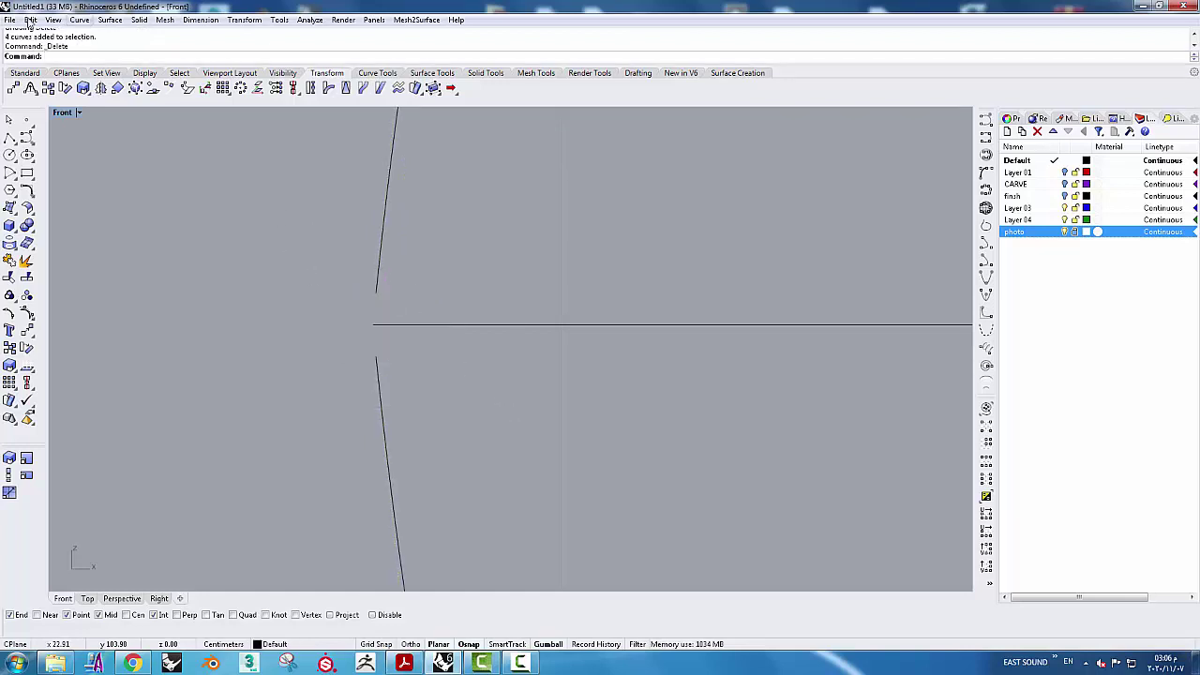
Create an adjustable curve blend between the two profile ends across the gap
{"action": "left_click", "coordinate": [78, 20]}
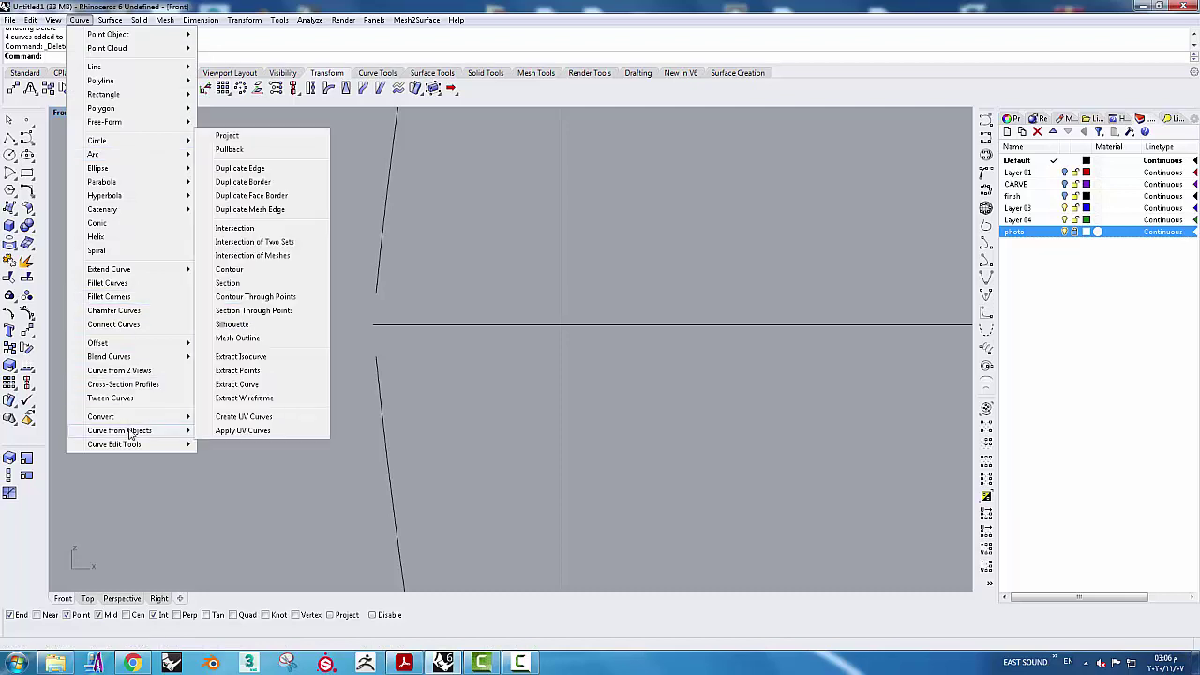
{"action": "mouse_move", "coordinate": [109, 356]}
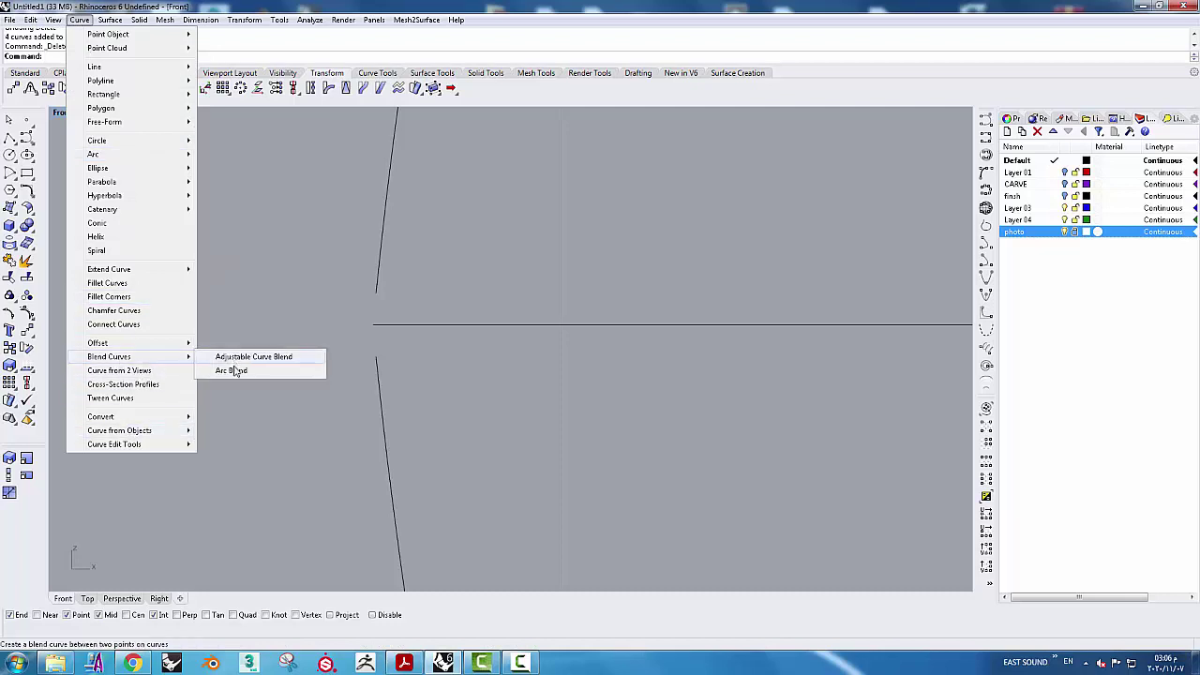
{"action": "left_click", "coordinate": [236, 357]}
{"action": "left_click", "coordinate": [378, 368]}
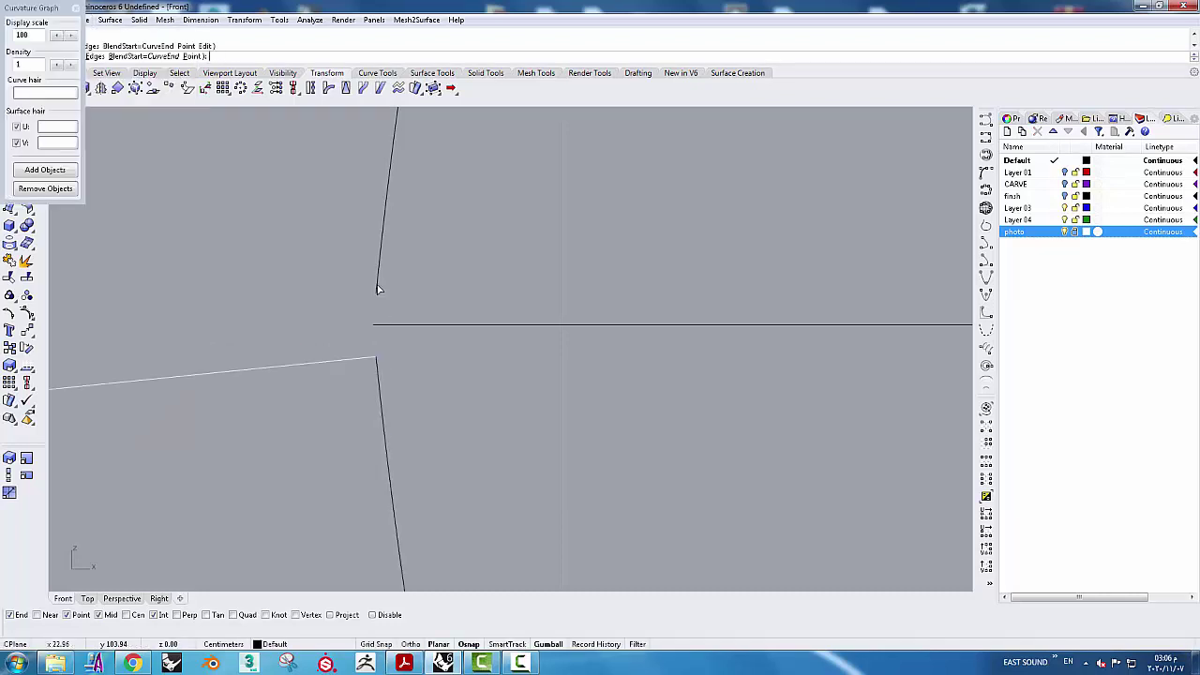
{"action": "left_click", "coordinate": [379, 287]}
{"action": "left_click", "coordinate": [561, 417]}
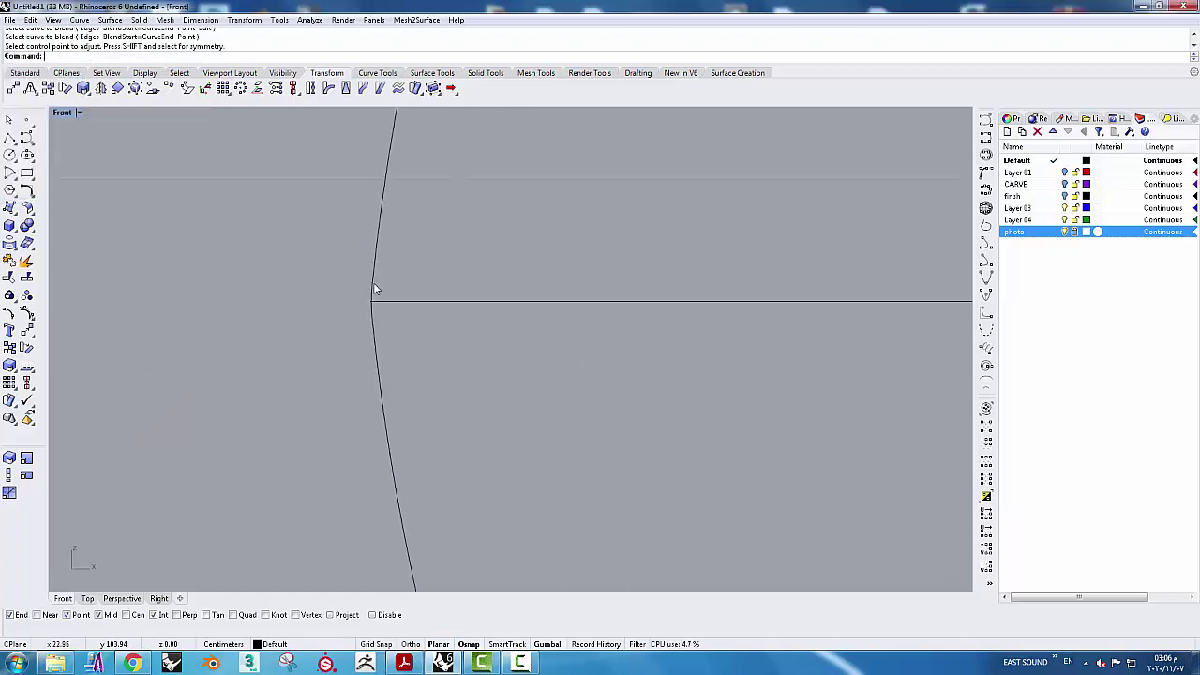
Join the blend and both profile halves into one curve and show its control points
{"action": "left_click_drag", "start_coordinate": [394, 209], "coordinate": [328, 433]}
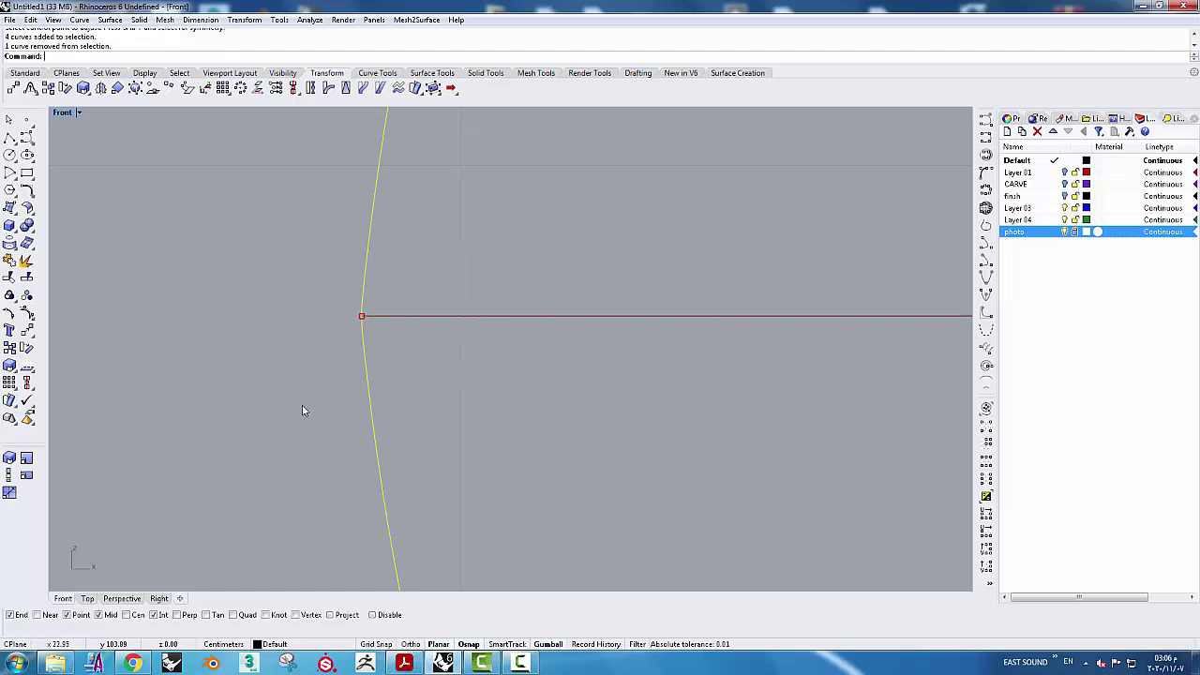
{"action": "left_click", "coordinate": [10, 261]}
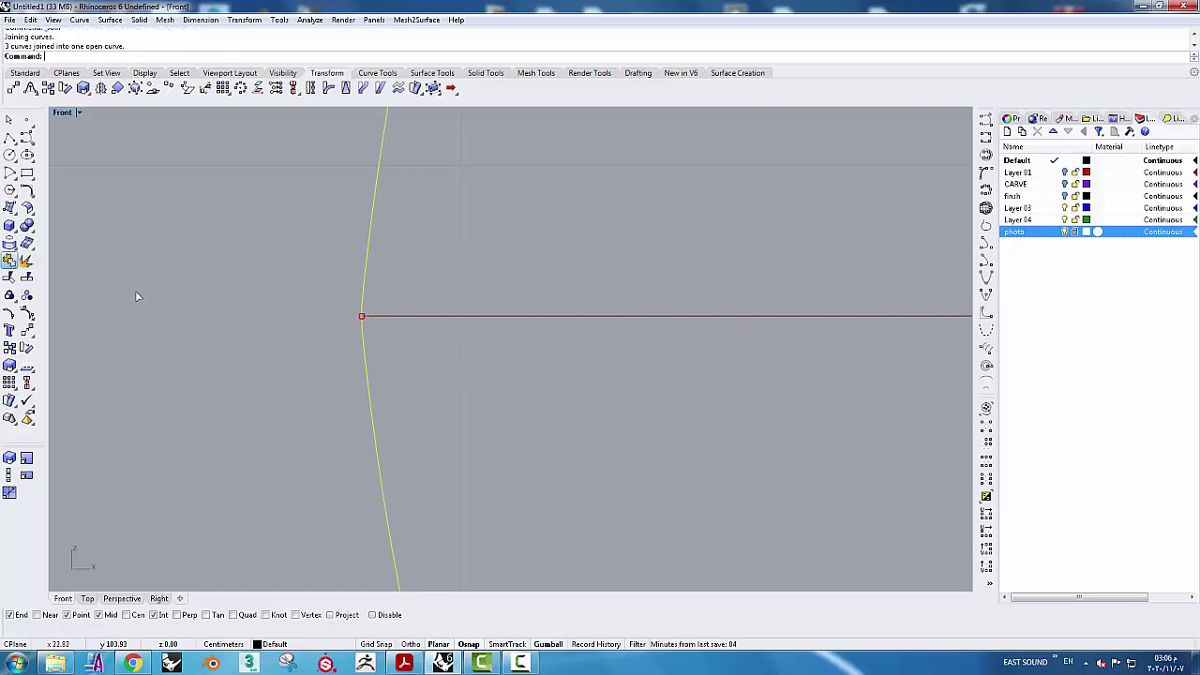
{"action": "left_click", "coordinate": [26, 313]}
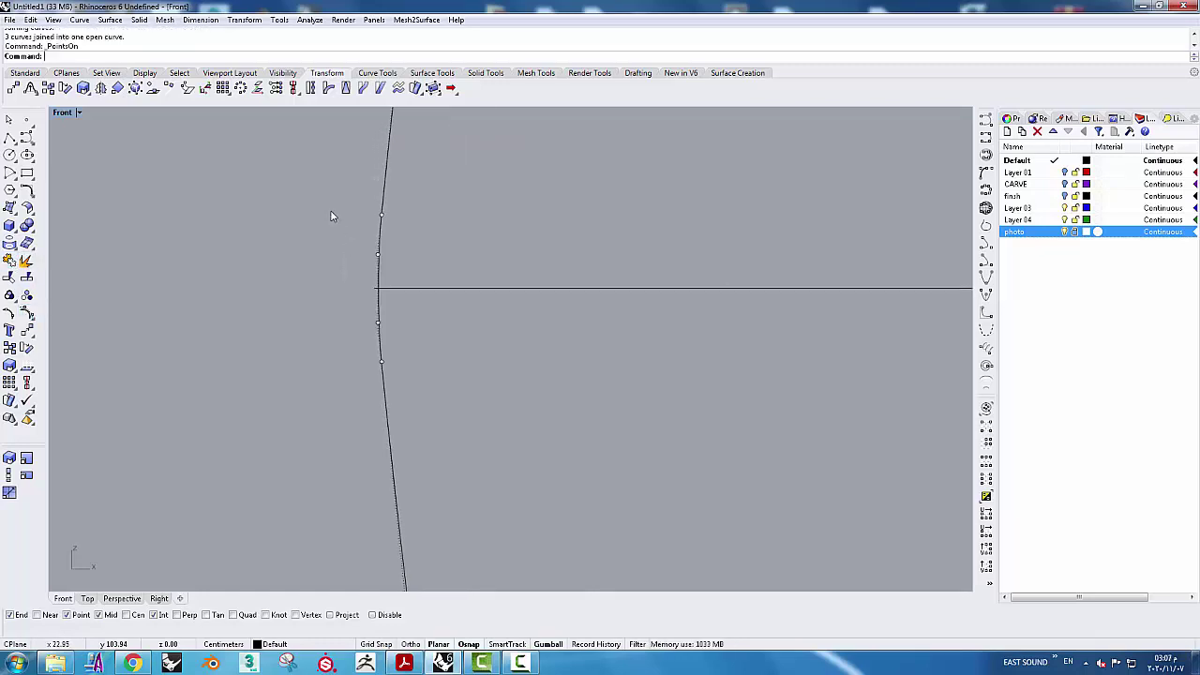
Push the four middle control points of the edge curve slightly to the right
{"action": "left_click_drag", "start_coordinate": [332, 194], "coordinate": [448, 407]}
{"action": "left_click_drag", "start_coordinate": [424, 293], "coordinate": [427, 292]}
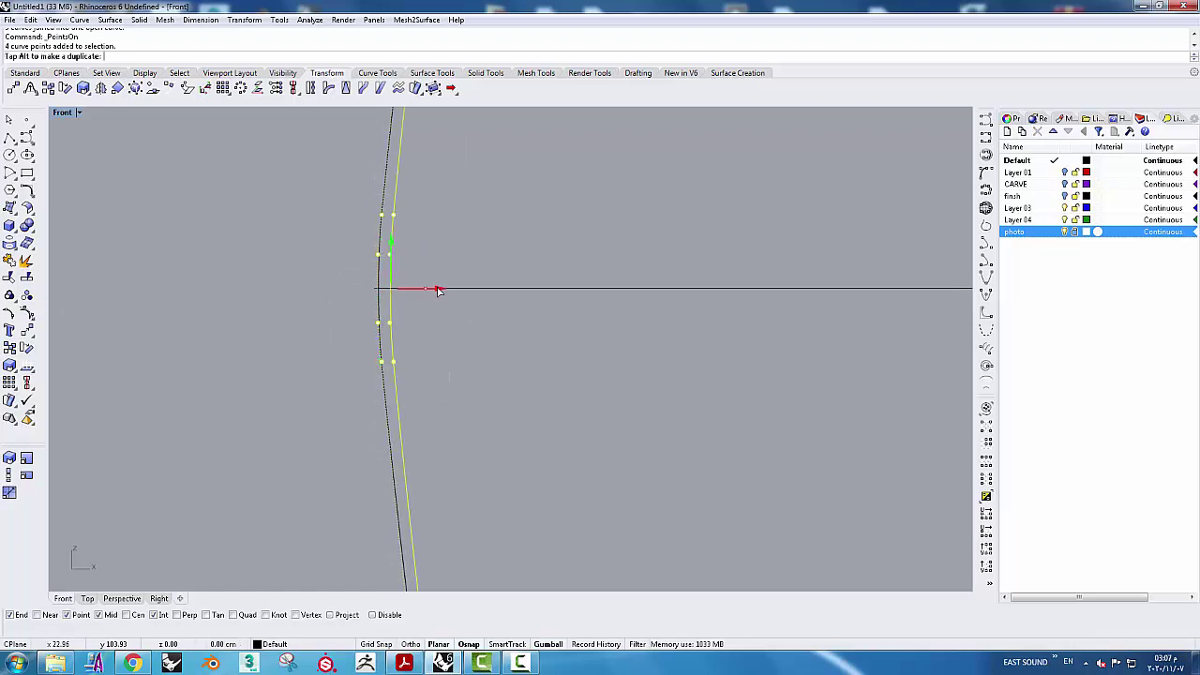
{"action": "scroll", "coordinate": [405, 317], "scroll_direction": "up", "scroll_amount": 3}
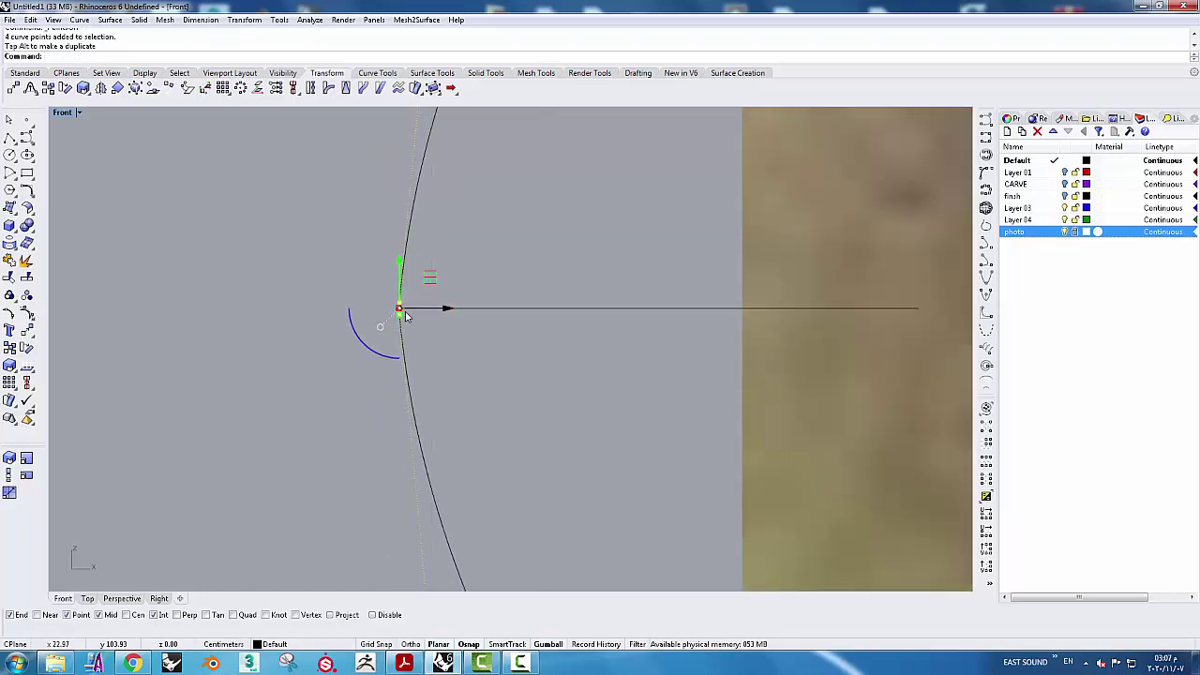
{"action": "scroll", "coordinate": [405, 317], "scroll_direction": "up", "scroll_amount": 2}
{"action": "left_click_drag", "start_coordinate": [437, 316], "coordinate": [442, 317]}
{"action": "scroll", "coordinate": [442, 317], "scroll_direction": "down", "scroll_amount": 3}
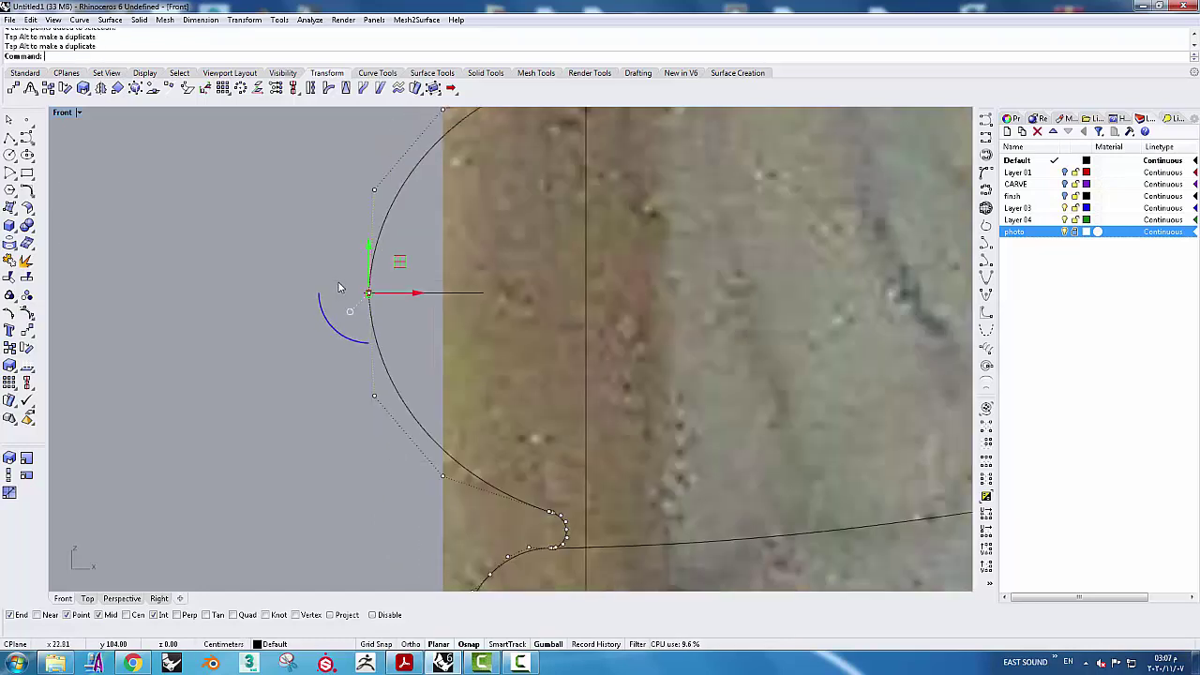
{"action": "scroll", "coordinate": [422, 325], "scroll_direction": "down", "scroll_amount": 2}
Select the carved end profile and start a one-direction scale (Scale1D)
{"action": "right_click_drag", "start_coordinate": [491, 280], "coordinate": [504, 313]}
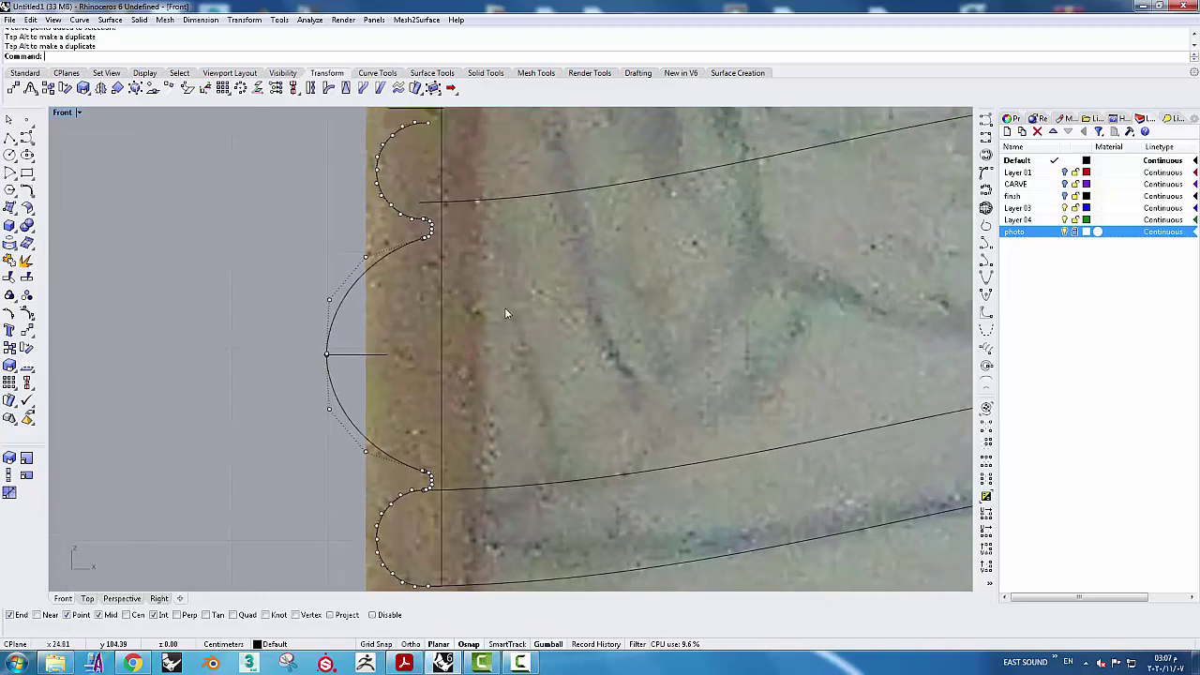
{"action": "scroll", "coordinate": [453, 212], "scroll_direction": "up", "scroll_amount": 1}
{"action": "scroll", "coordinate": [439, 272], "scroll_direction": "up", "scroll_amount": 2}
{"action": "scroll", "coordinate": [420, 222], "scroll_direction": "up", "scroll_amount": 2}
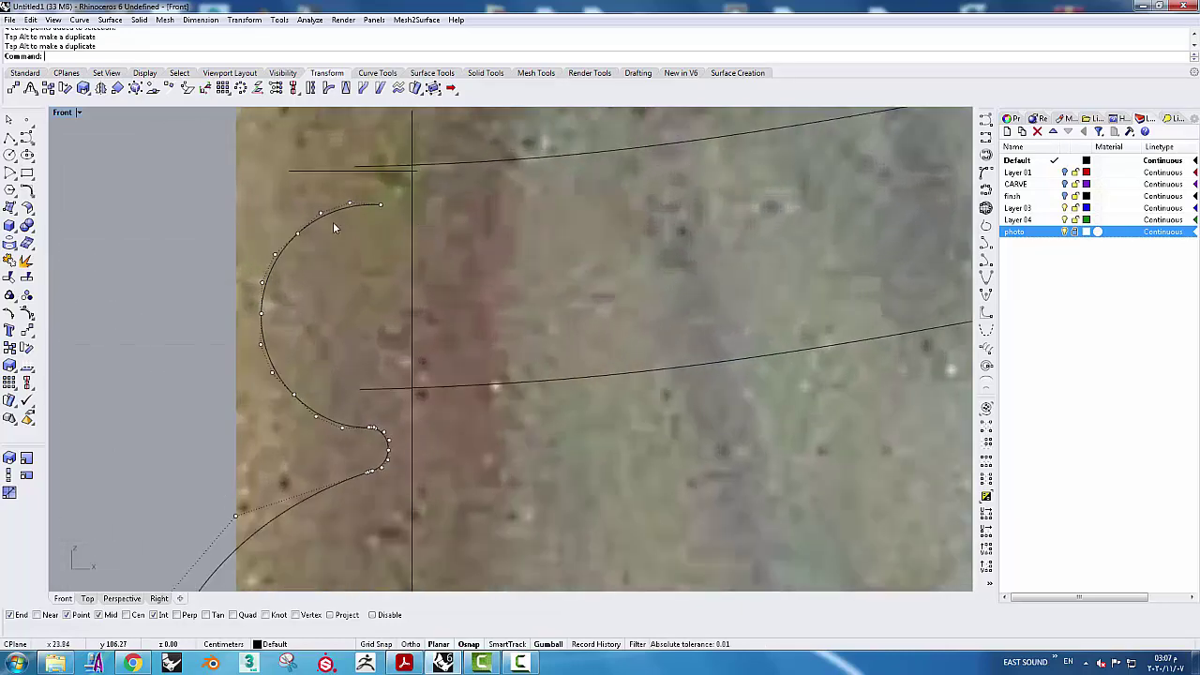
{"action": "left_click", "coordinate": [333, 217]}
{"action": "scroll", "coordinate": [416, 228], "scroll_direction": "down", "scroll_amount": 3}
{"action": "right_click_drag", "start_coordinate": [497, 414], "coordinate": [498, 332]}
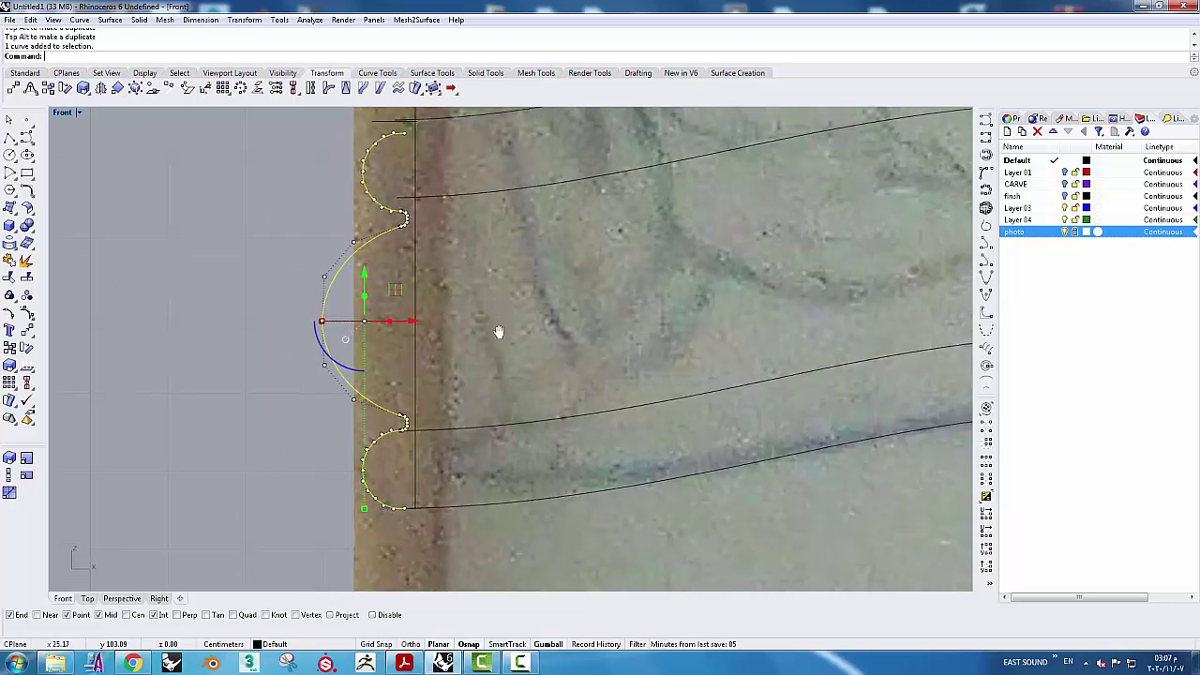
{"action": "left_click", "coordinate": [9, 475]}
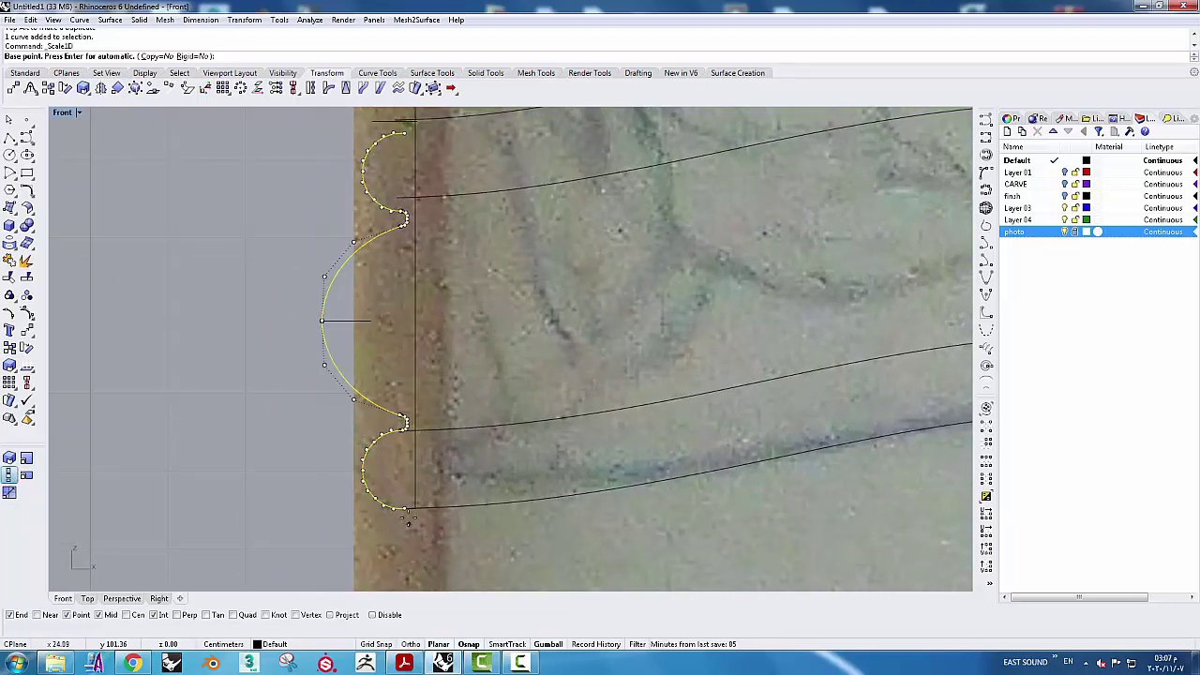
Stretch the end profile from its lower end up to the upper rail intersection
{"action": "left_click", "coordinate": [406, 509]}
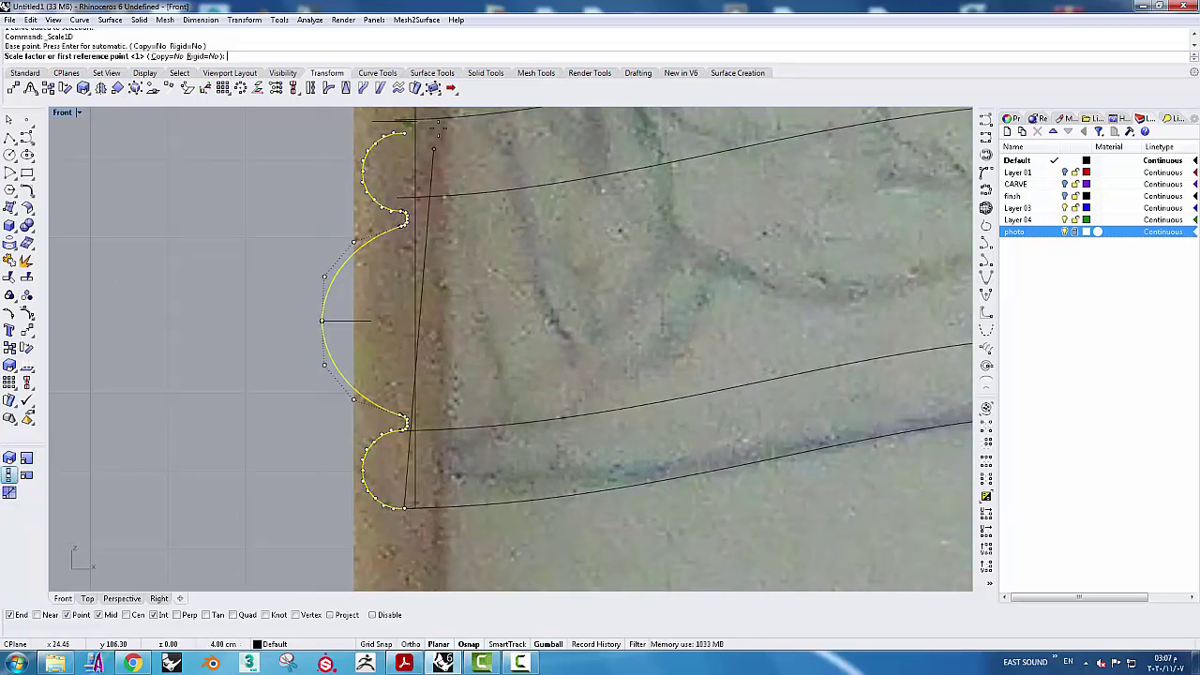
{"action": "scroll", "coordinate": [439, 246], "scroll_direction": "up", "scroll_amount": 2}
{"action": "scroll", "coordinate": [420, 253], "scroll_direction": "up", "scroll_amount": 3}
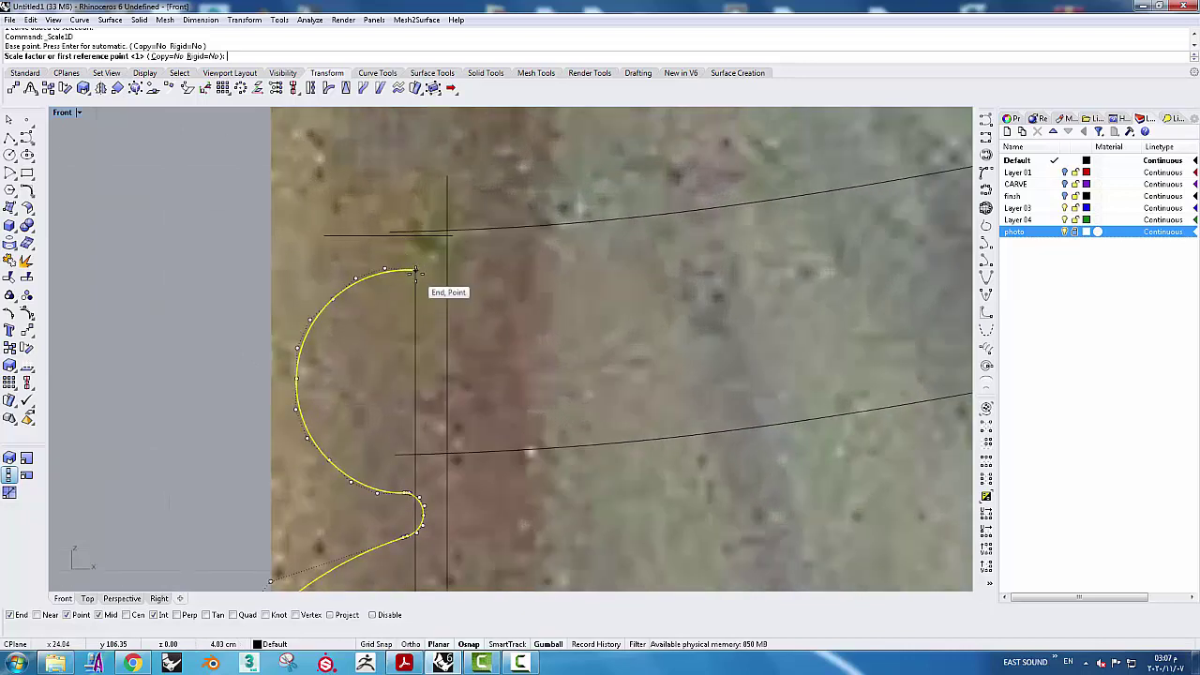
{"action": "left_click", "coordinate": [415, 271]}
{"action": "left_click", "coordinate": [415, 236]}
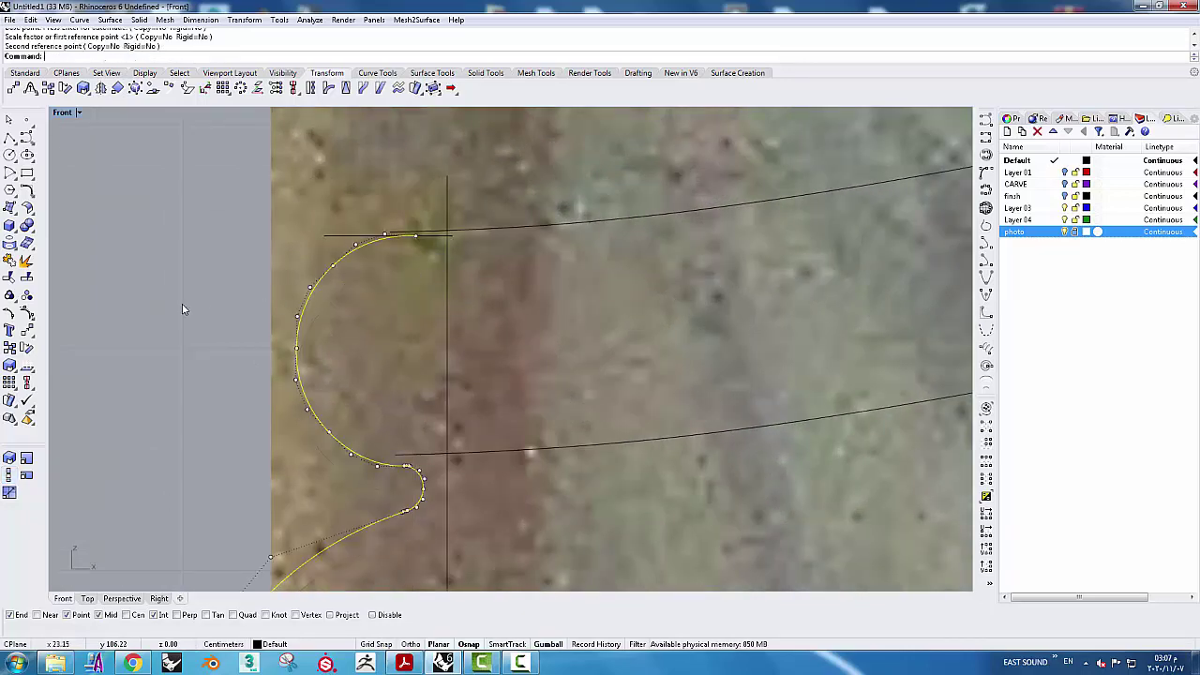
Rotate the profile about its lower end using reference points so it aligns with the rail
{"action": "left_click", "coordinate": [26, 347]}
{"action": "scroll", "coordinate": [381, 375], "scroll_direction": "down", "scroll_amount": 5}
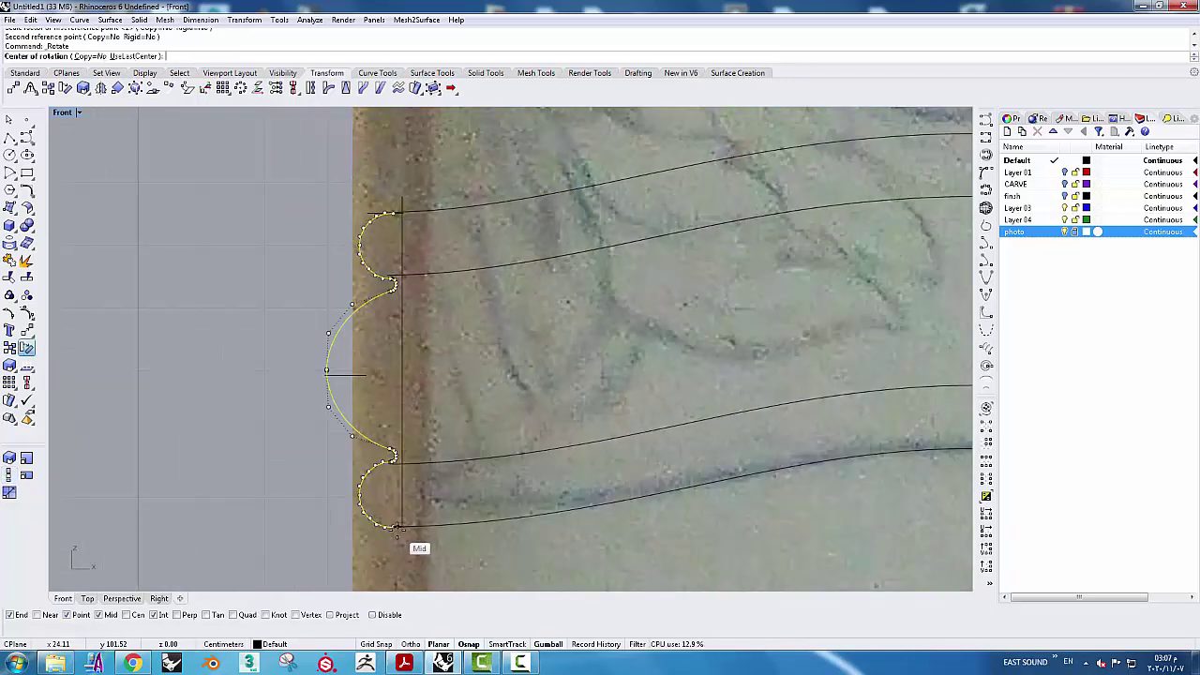
{"action": "left_click", "coordinate": [391, 530]}
{"action": "scroll", "coordinate": [394, 305], "scroll_direction": "up", "scroll_amount": 5}
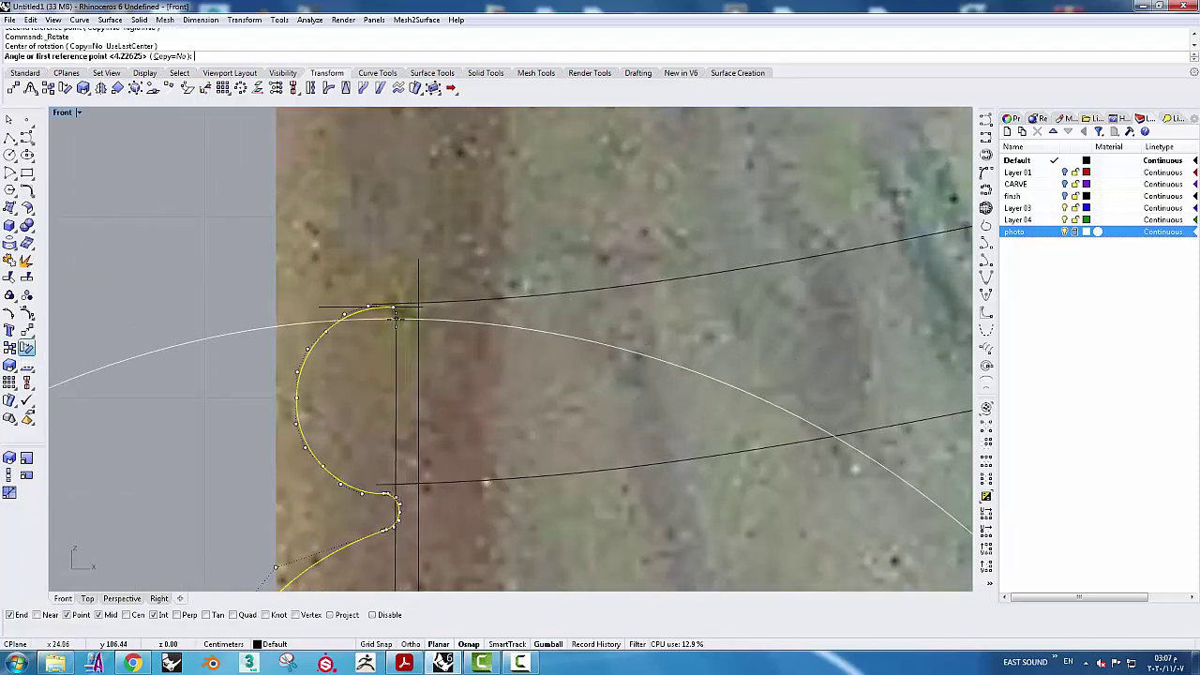
{"action": "left_click", "coordinate": [417, 307]}
{"action": "scroll", "coordinate": [394, 309], "scroll_direction": "up", "scroll_amount": 2}
{"action": "left_click", "coordinate": [324, 311]}
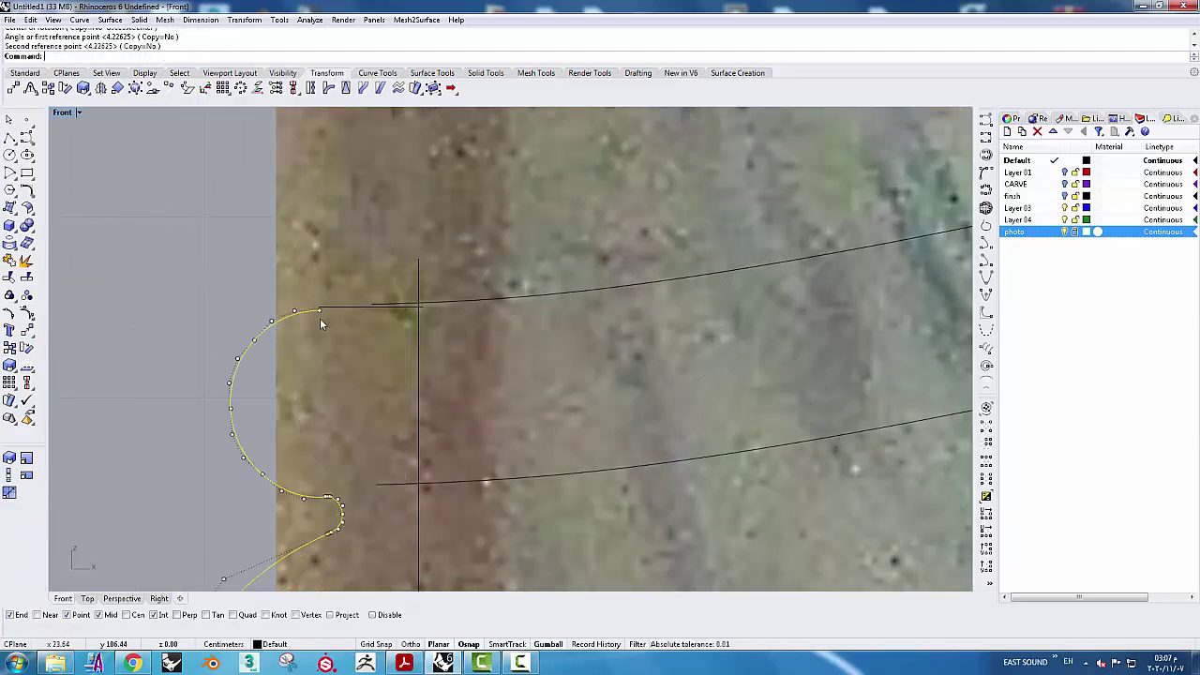
{"action": "scroll", "coordinate": [328, 310], "scroll_direction": "up", "scroll_amount": 2}
{"action": "scroll", "coordinate": [337, 302], "scroll_direction": "up", "scroll_amount": 2}
{"action": "left_click", "coordinate": [339, 296]}
Move the short straight line so its end snaps onto the profile's endpoint
{"action": "left_click_drag", "start_coordinate": [340, 296], "coordinate": [358, 313]}
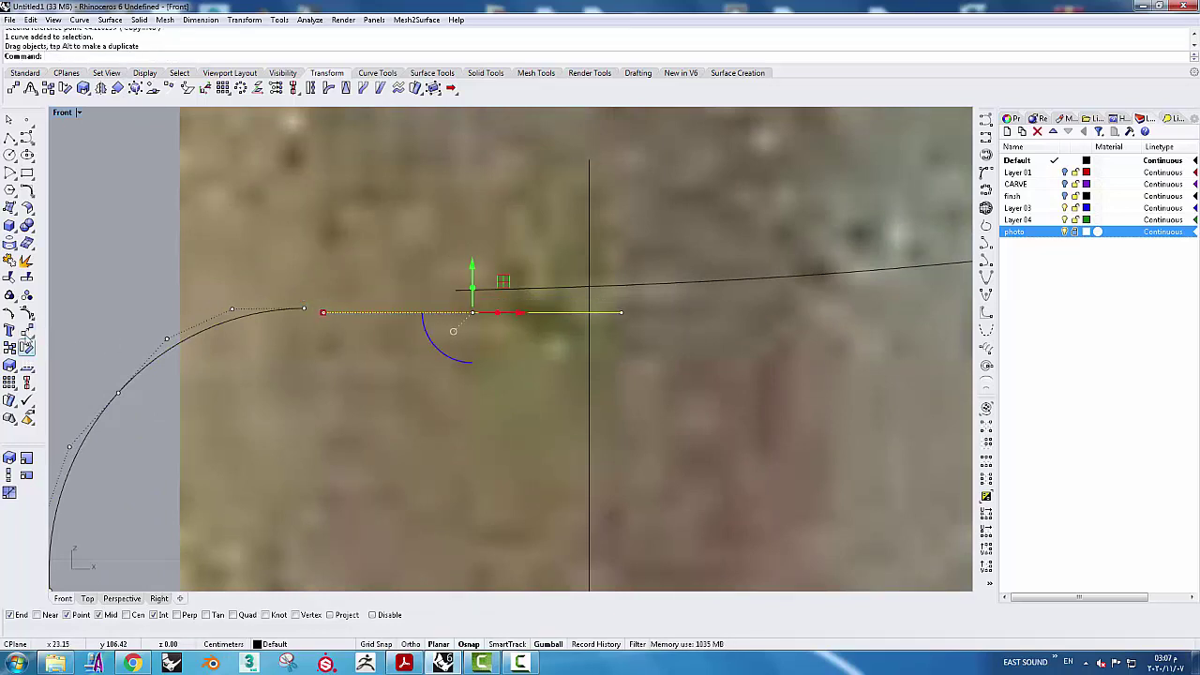
{"action": "left_click_drag", "start_coordinate": [323, 313], "coordinate": [304, 309]}
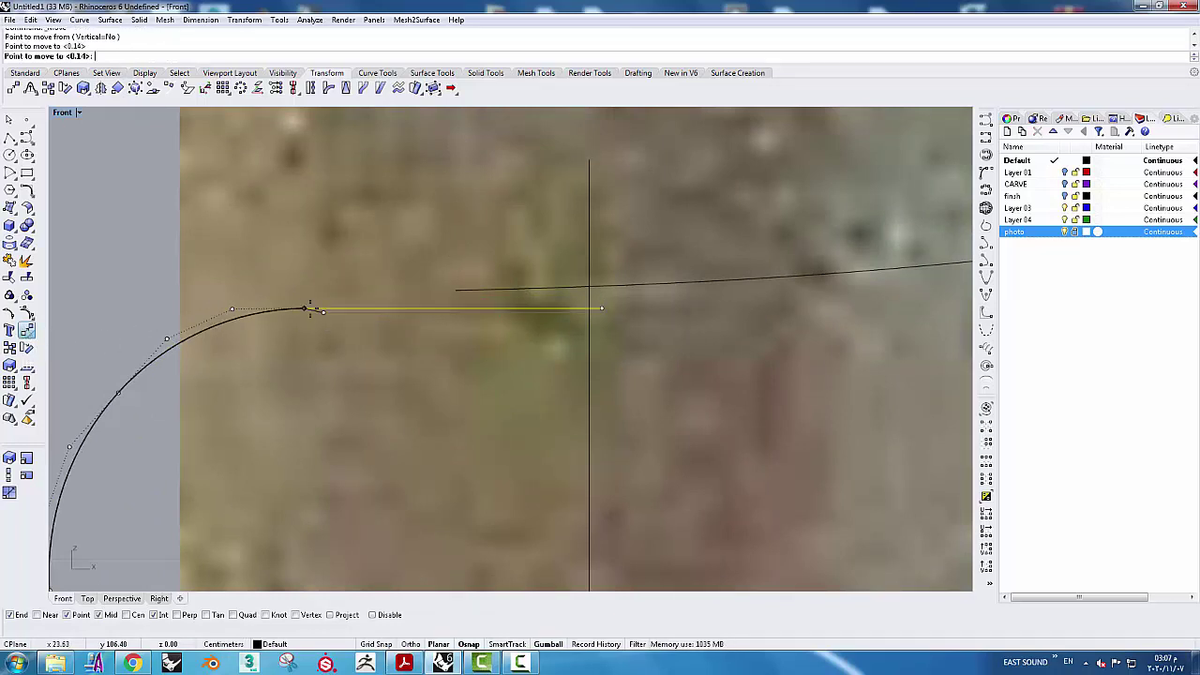
{"action": "scroll", "coordinate": [420, 235], "scroll_direction": "down", "scroll_amount": 3}
{"action": "scroll", "coordinate": [421, 236], "scroll_direction": "down", "scroll_amount": 1}
{"action": "key", "text": "Escape"}
{"action": "scroll", "coordinate": [395, 242], "scroll_direction": "down", "scroll_amount": 1}
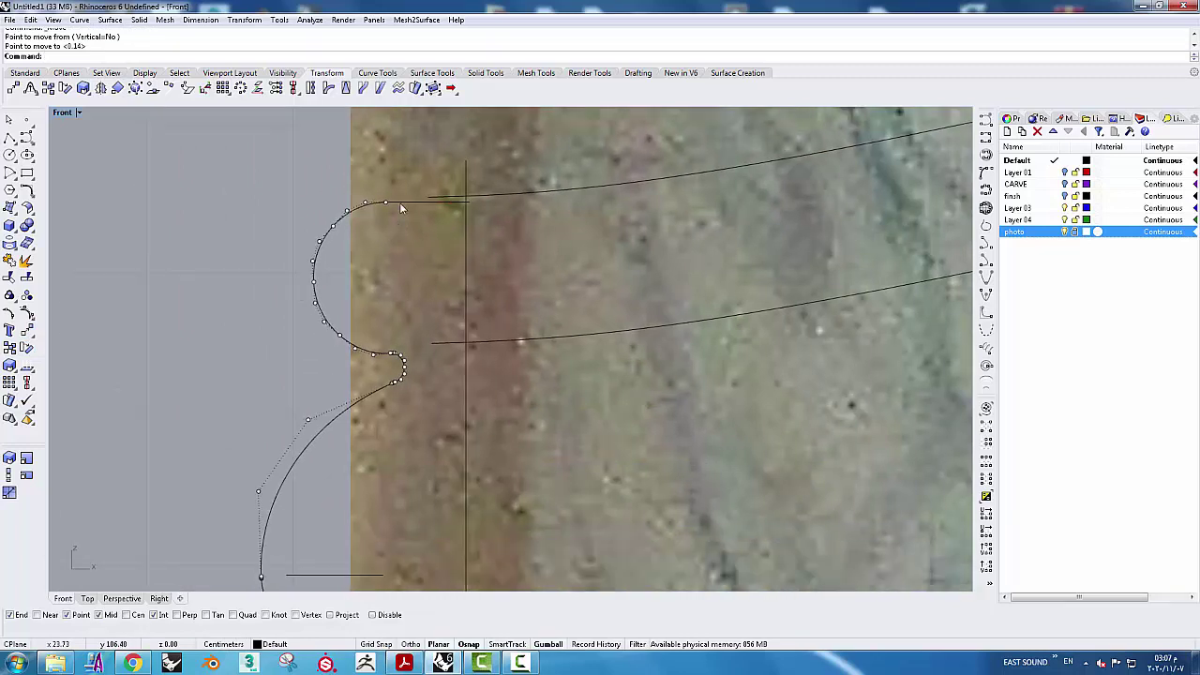
Join the end profile and the short straight segments into one open curve
{"action": "left_click", "coordinate": [401, 204]}
{"action": "left_click", "coordinate": [384, 285]}
{"action": "scroll", "coordinate": [385, 285], "scroll_direction": "down", "scroll_amount": 2}
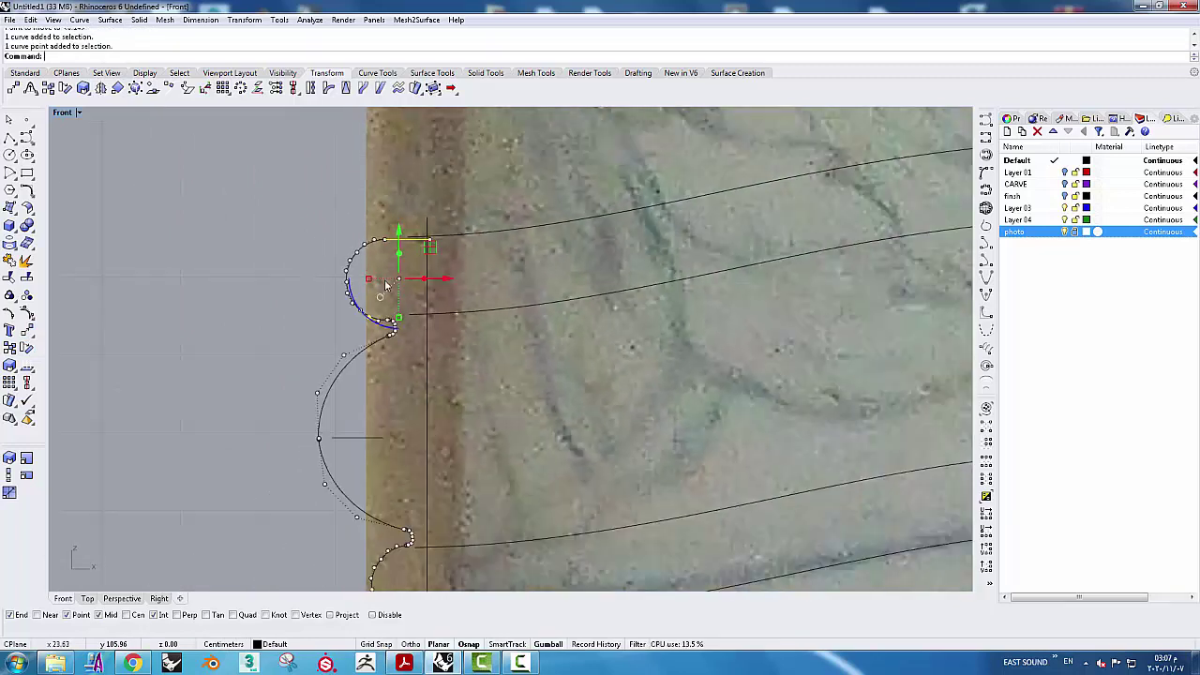
{"action": "left_click", "coordinate": [13, 314]}
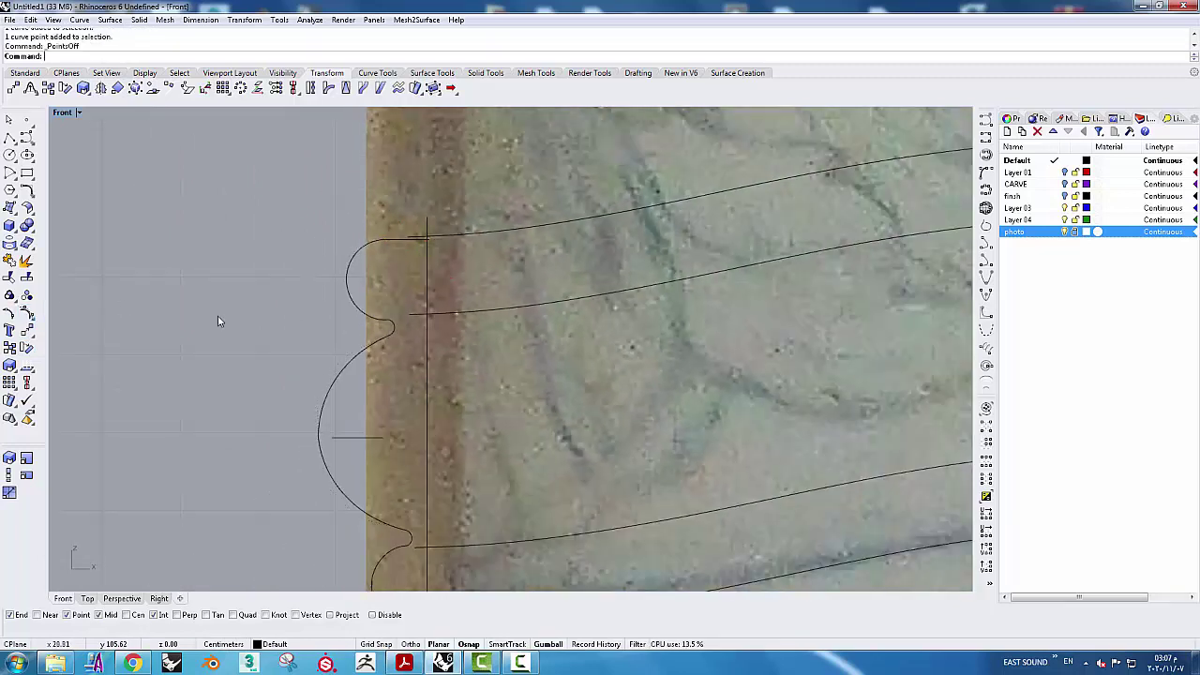
{"action": "left_click", "coordinate": [362, 308]}
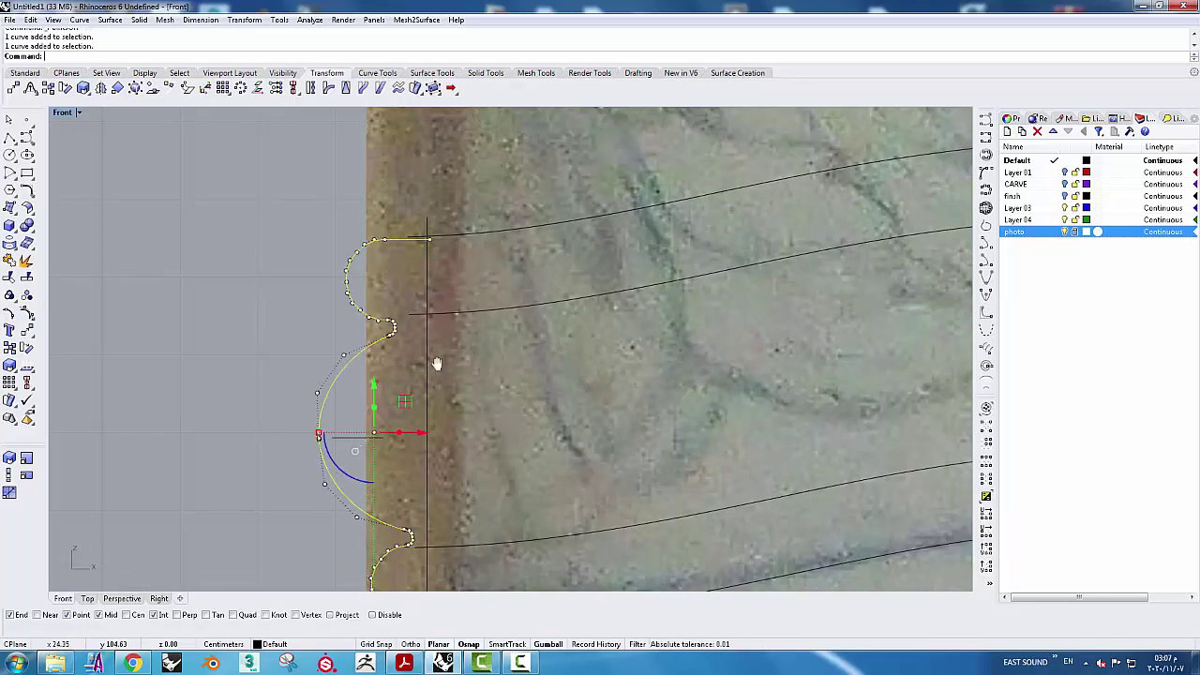
{"action": "key", "text": "Down"}
{"action": "key", "text": "Down"}
{"action": "key", "text": "Down"}
{"action": "scroll", "coordinate": [399, 426], "scroll_direction": "up", "scroll_amount": 2}
{"action": "scroll", "coordinate": [415, 443], "scroll_direction": "up", "scroll_amount": 2}
{"action": "scroll", "coordinate": [403, 448], "scroll_direction": "up", "scroll_amount": 2}
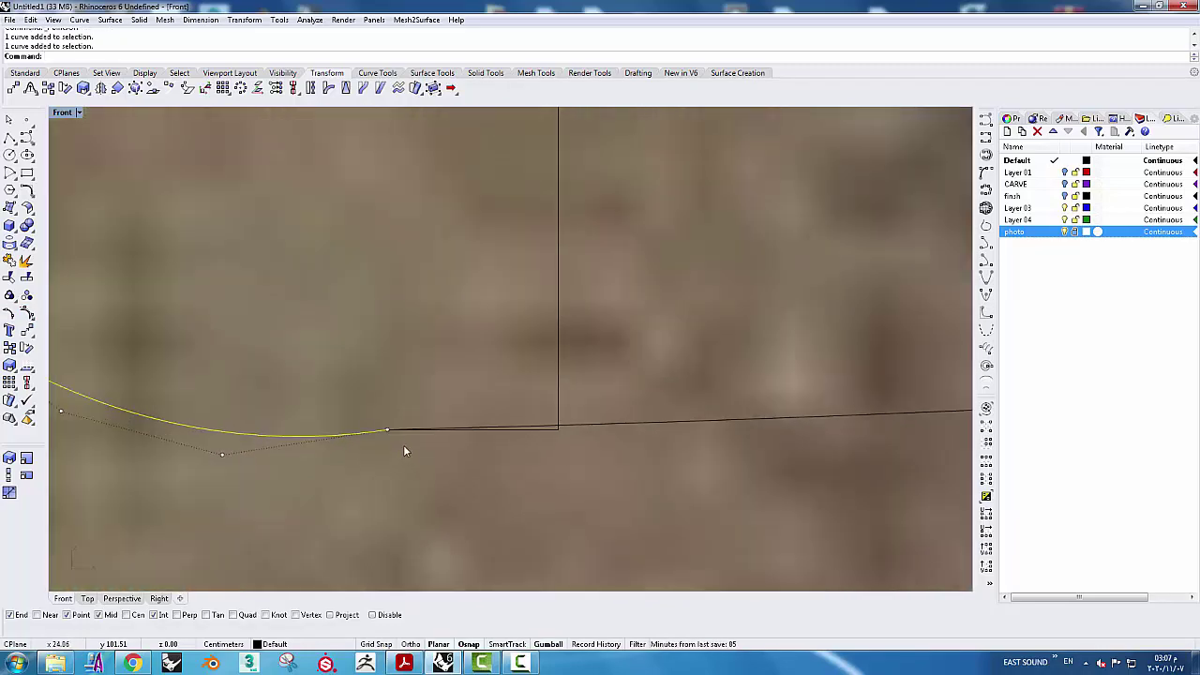
{"action": "left_click", "coordinate": [471, 430], "text": "shift"}
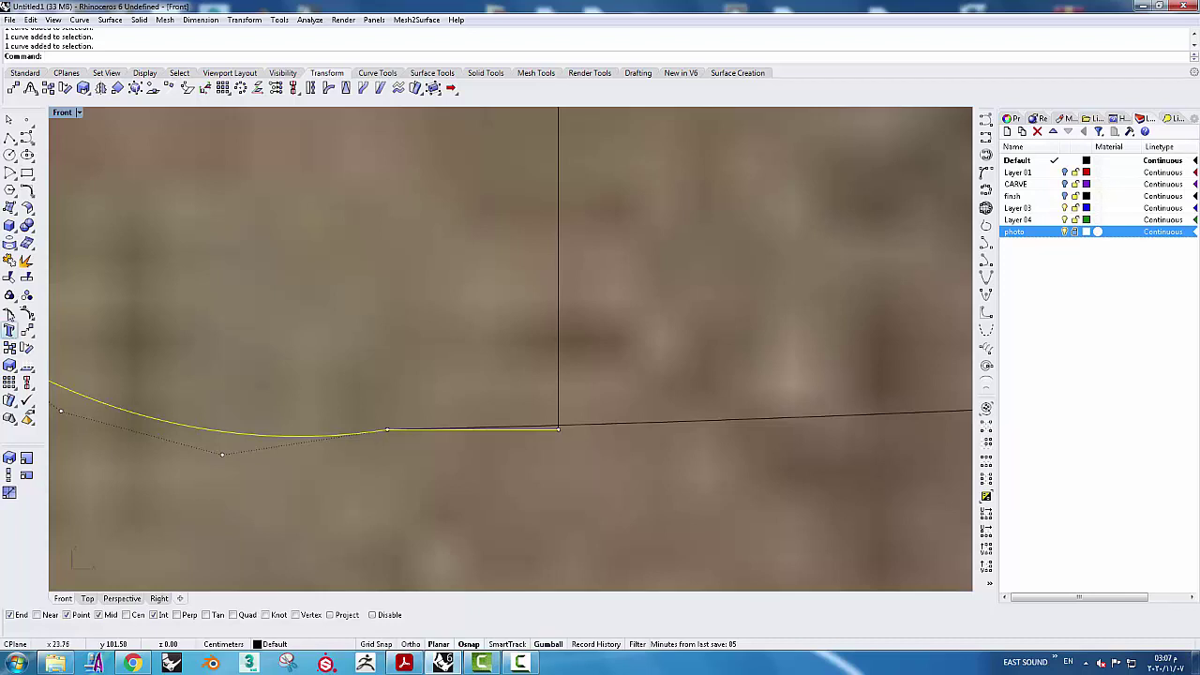
{"action": "left_click", "coordinate": [8, 261]}
{"action": "key", "text": "Escape"}
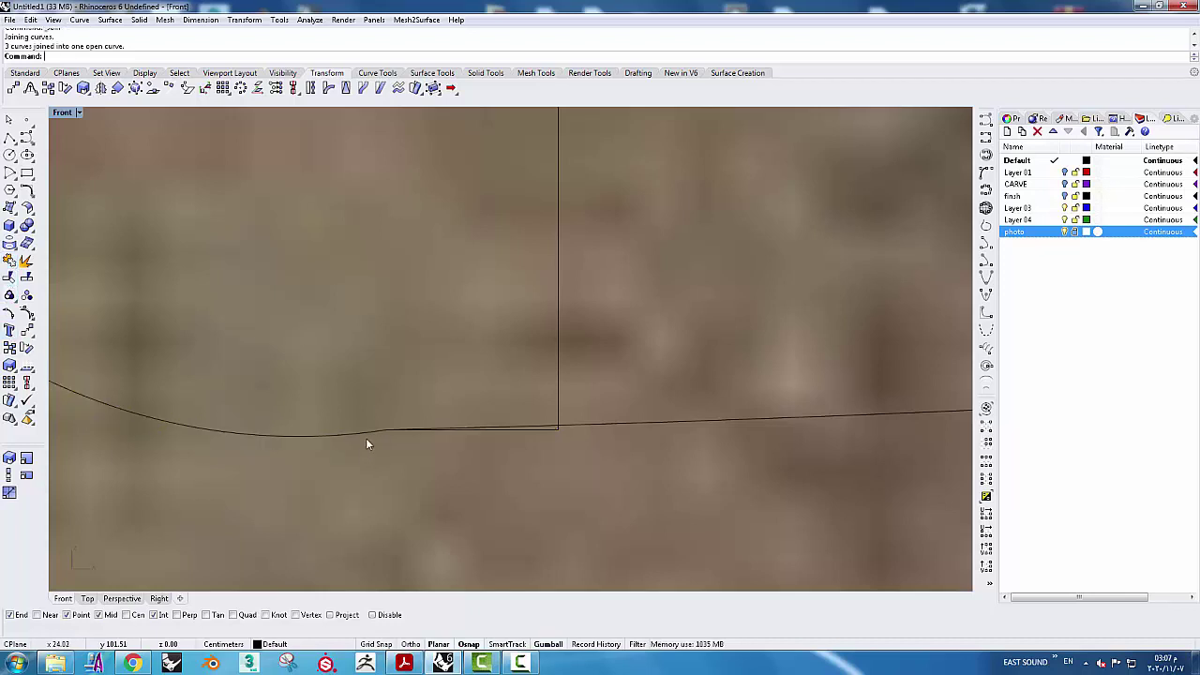
Show the joined profile's control points and window-select the four near the join
{"action": "left_click", "coordinate": [367, 433]}
{"action": "key", "text": "F10"}
{"action": "mouse_move", "coordinate": [565, 467]}
{"action": "left_mouse_down"}
{"action": "mouse_move", "coordinate": [422, 401]}
{"action": "mouse_move", "coordinate": [473, 409]}
{"action": "left_mouse_up"}
Nudge the control points near the join so the end profile flows smoothly into the lower rail
{"action": "scroll", "coordinate": [513, 483], "scroll_direction": "down", "scroll_amount": 5}
{"action": "key", "text": "Escape"}
{"action": "left_click", "coordinate": [410, 472]}
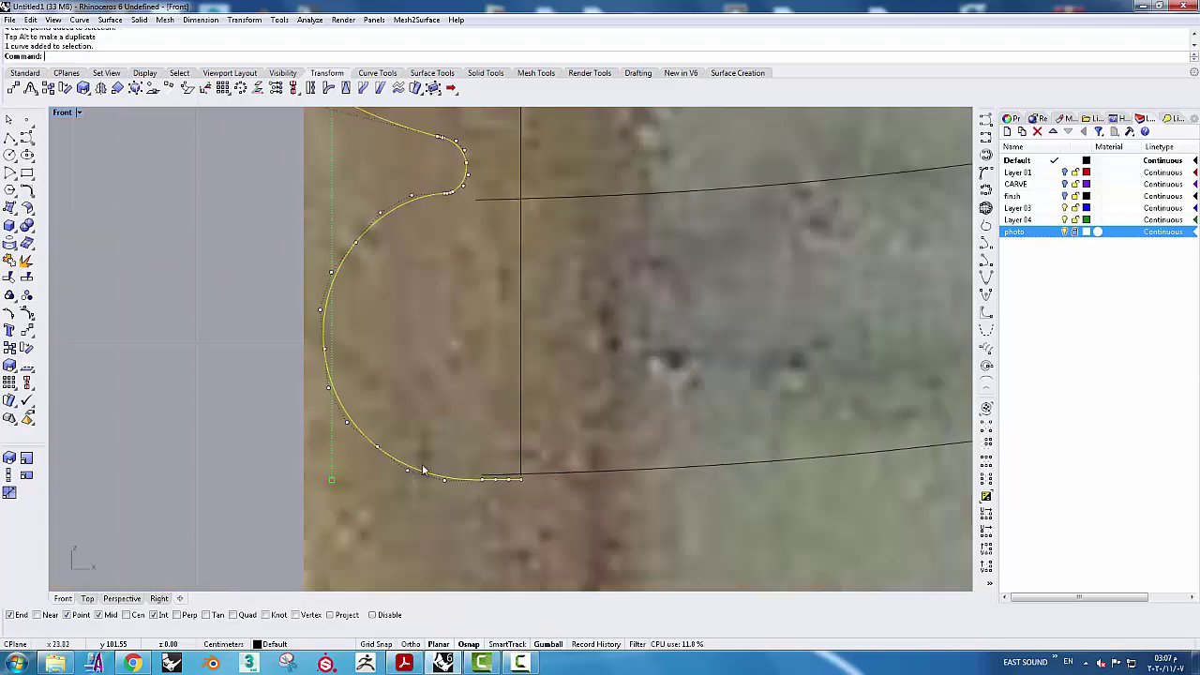
{"action": "scroll", "coordinate": [412, 422], "scroll_direction": "down", "scroll_amount": 3}
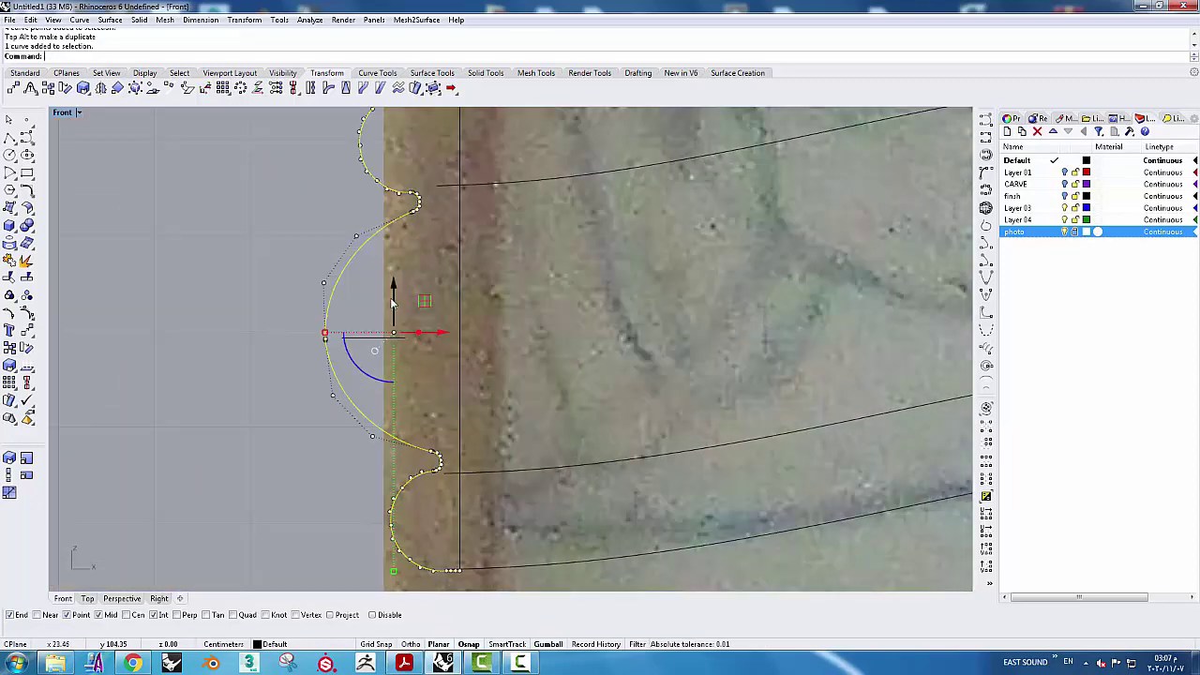
{"action": "left_click_drag", "start_coordinate": [392, 300], "coordinate": [393, 286]}
{"action": "scroll", "coordinate": [212, 322], "scroll_direction": "down", "scroll_amount": 2}
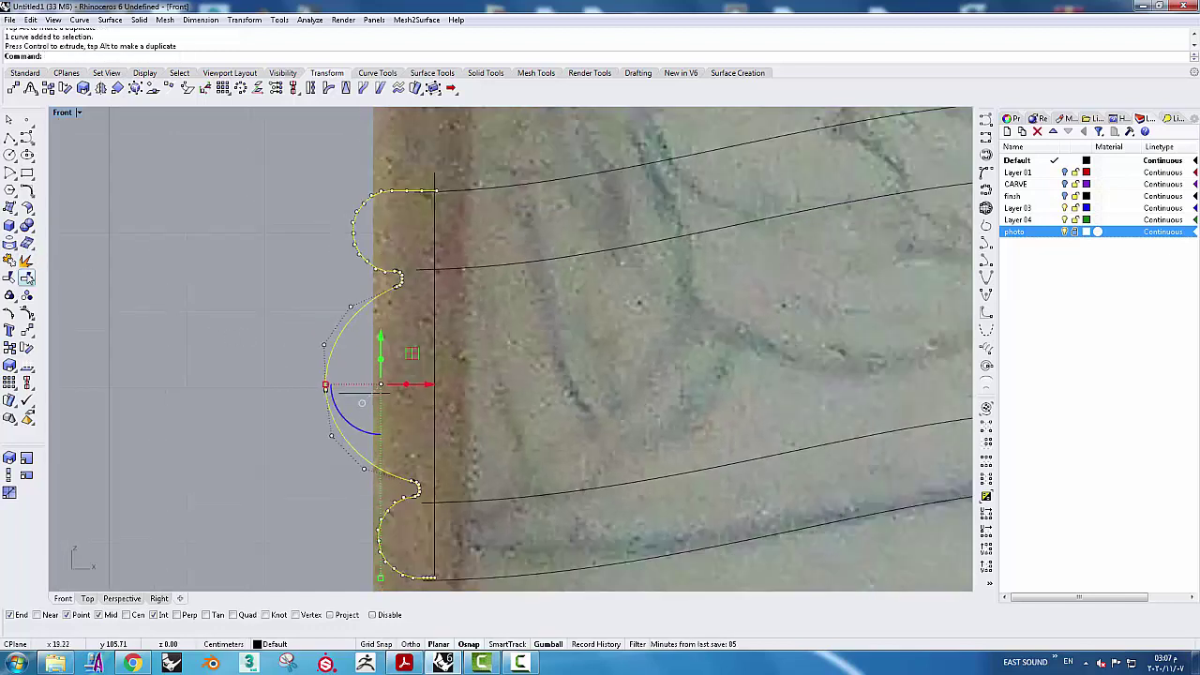
Split the curve with the vertical line and delete the leftover top piece
{"action": "left_click", "coordinate": [27, 277]}
{"action": "left_click", "coordinate": [433, 186]}
{"action": "key", "text": "Return"}
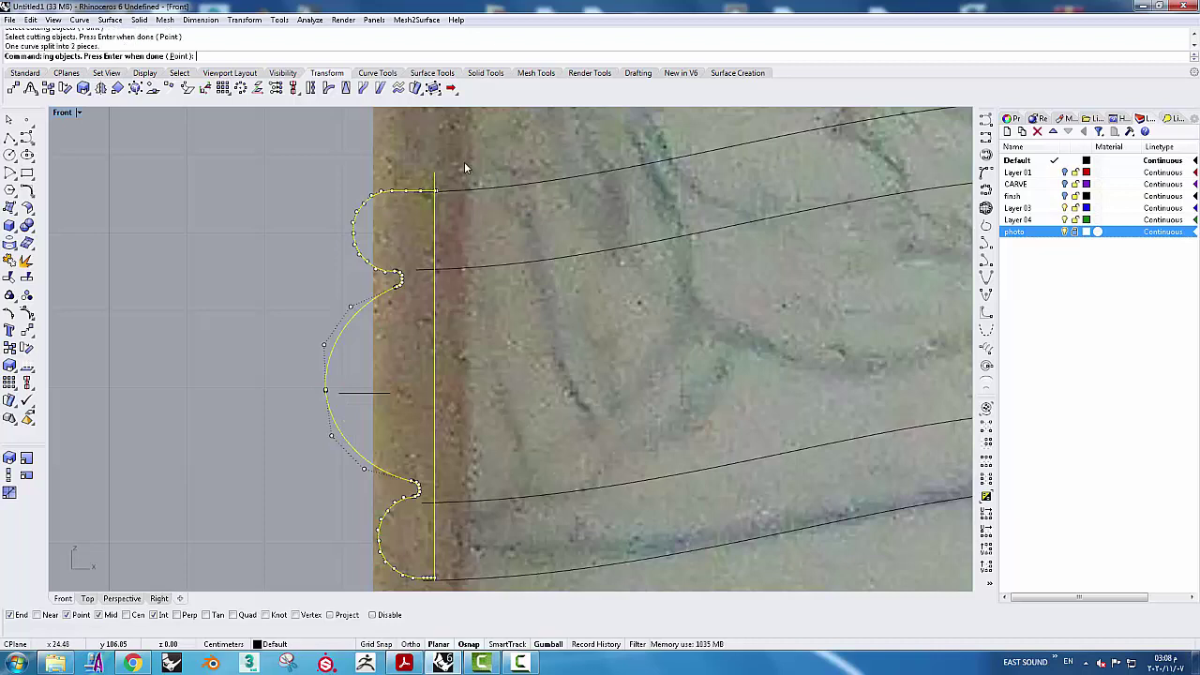
{"action": "left_click", "coordinate": [496, 258]}
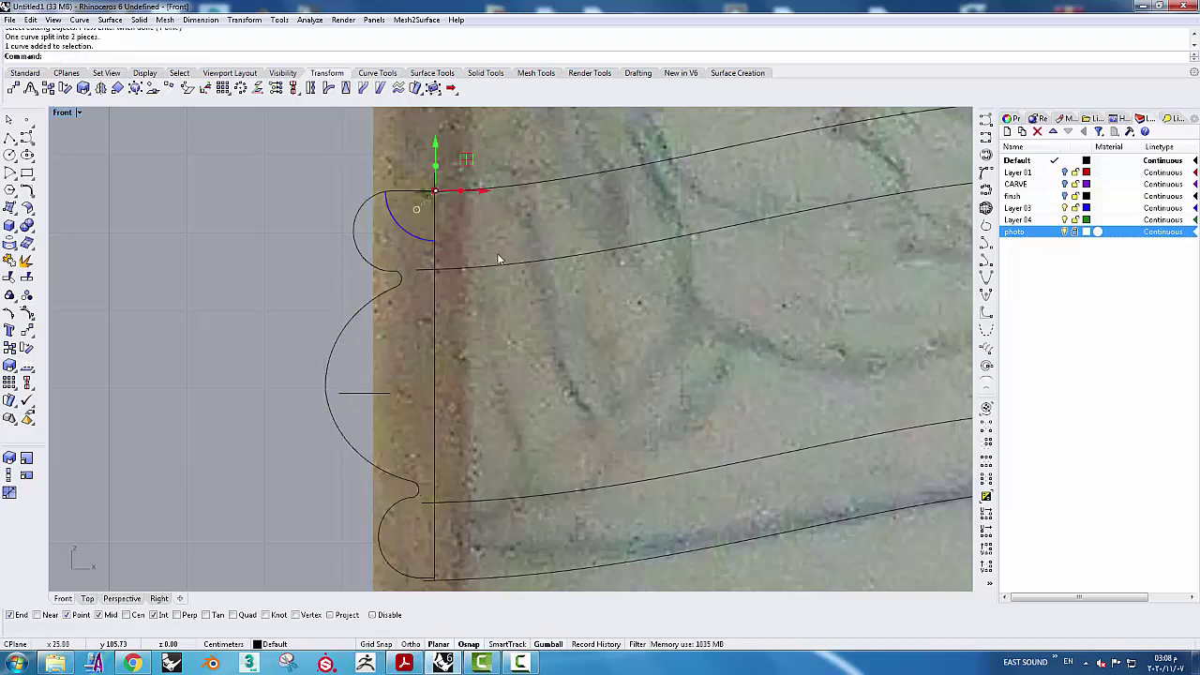
{"action": "key", "text": "Delete"}
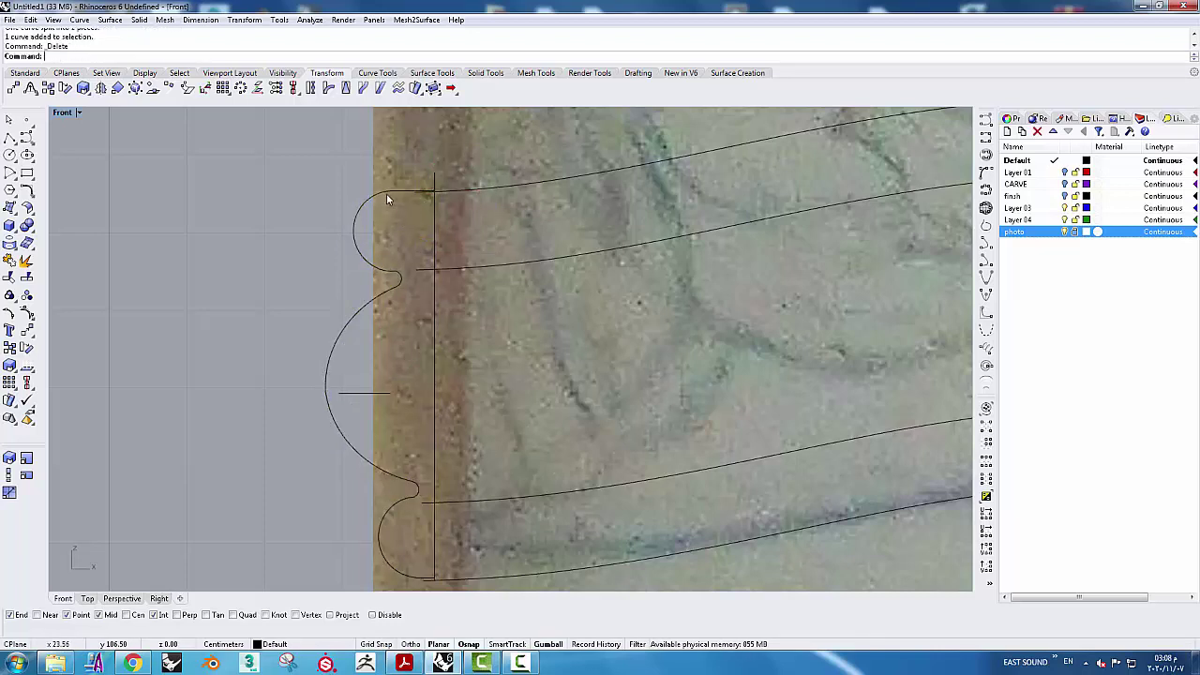
Start rotating the left profile curve about its top end
{"action": "left_click", "coordinate": [387, 194]}
{"action": "left_click", "coordinate": [65, 88]}
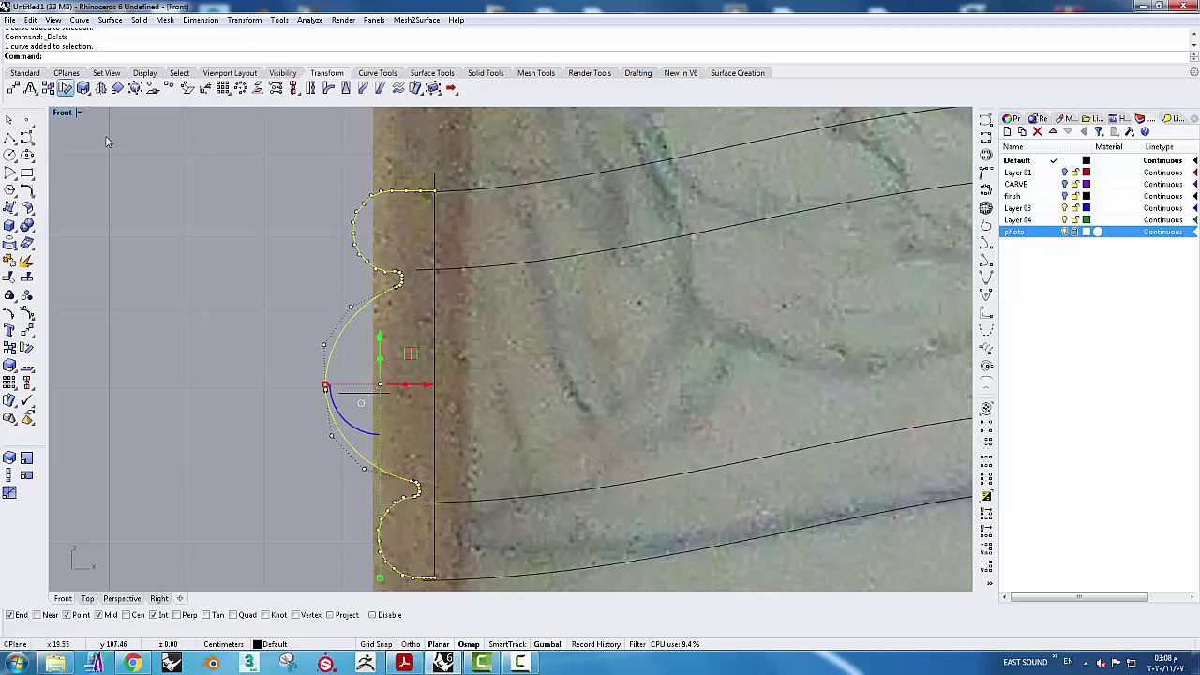
{"action": "left_click", "coordinate": [434, 191]}
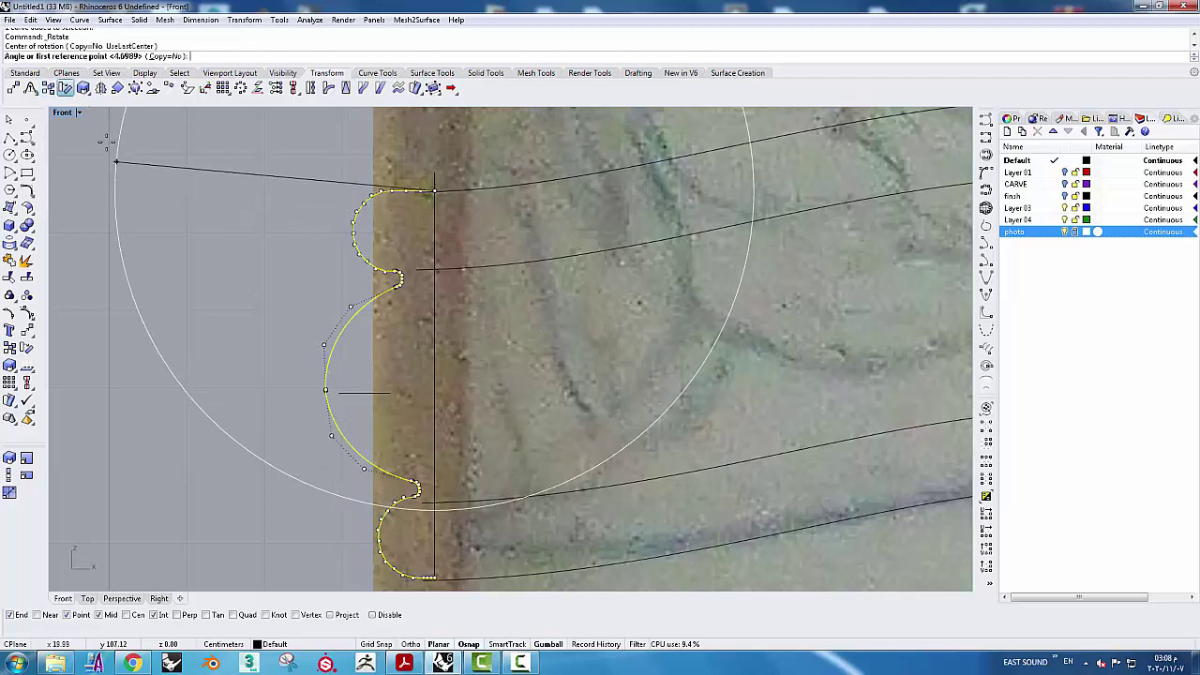
In the Top view, rotate the profile 90° about its top end so it runs front-to-back
{"action": "left_click", "coordinate": [87, 598]}
{"action": "right_click_drag", "start_coordinate": [502, 421], "coordinate": [366, 356]}
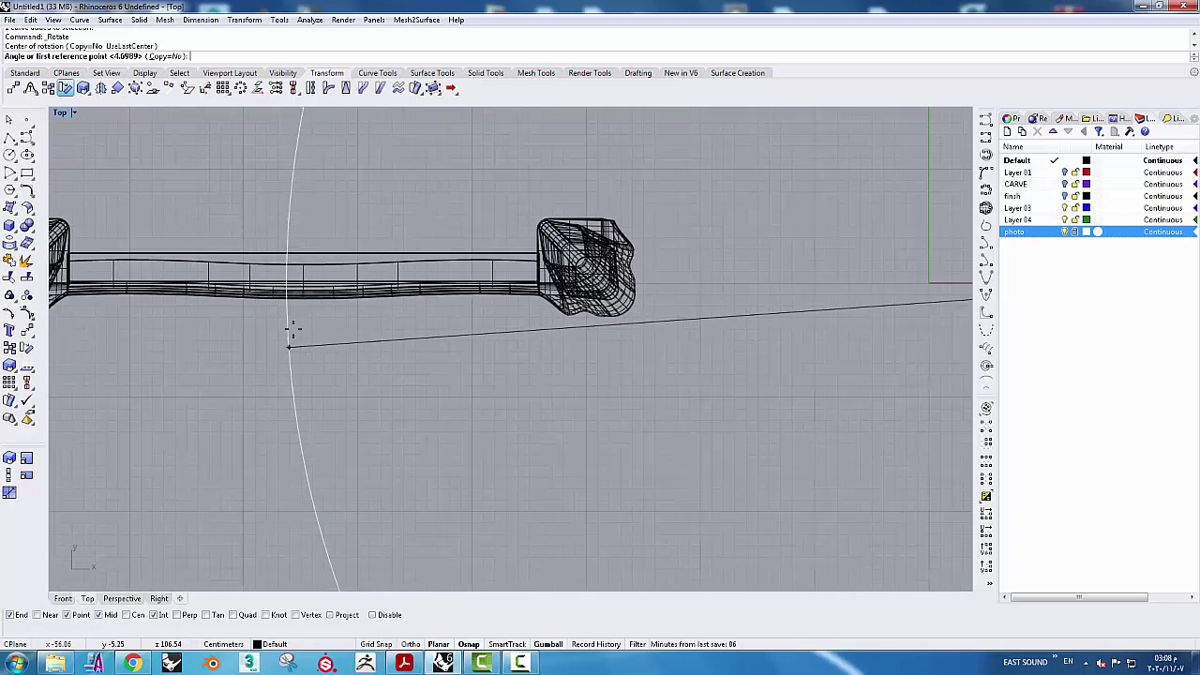
{"action": "scroll", "coordinate": [501, 375], "scroll_direction": "down", "scroll_amount": 3}
{"action": "right_click_drag", "start_coordinate": [501, 375], "coordinate": [503, 300]}
{"action": "scroll", "coordinate": [544, 325], "scroll_direction": "up", "scroll_amount": 4}
{"action": "scroll", "coordinate": [543, 325], "scroll_direction": "up", "scroll_amount": 1}
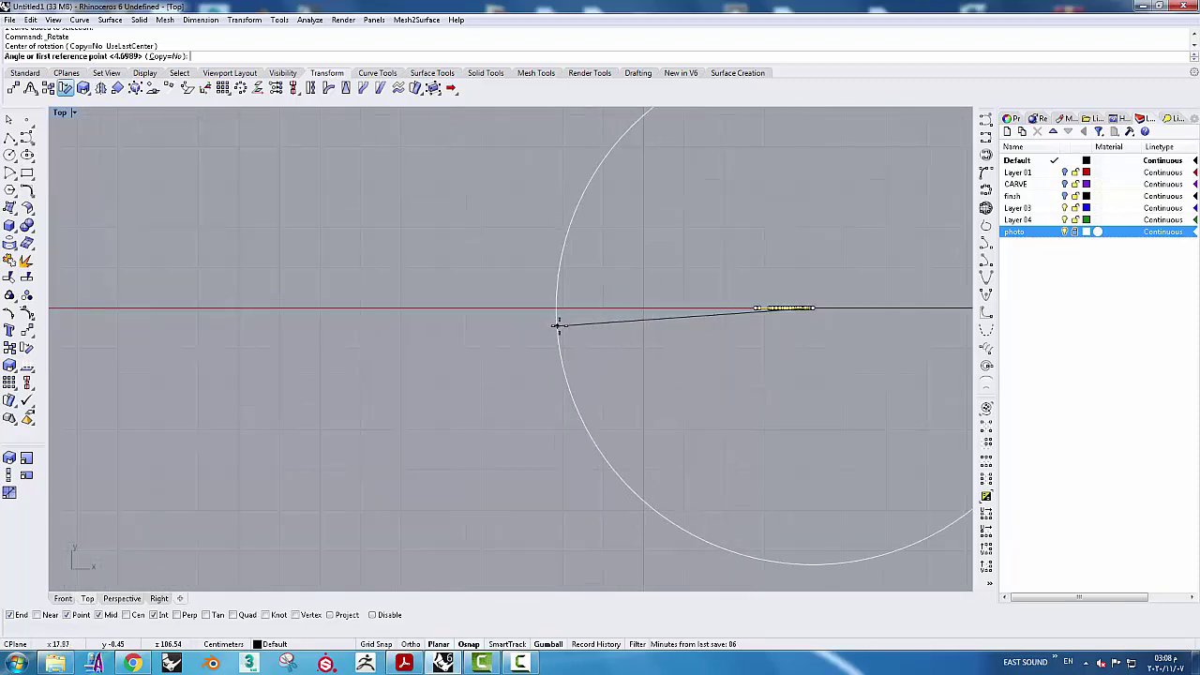
{"action": "left_click", "coordinate": [563, 311]}
{"action": "left_click", "coordinate": [789, 466]}
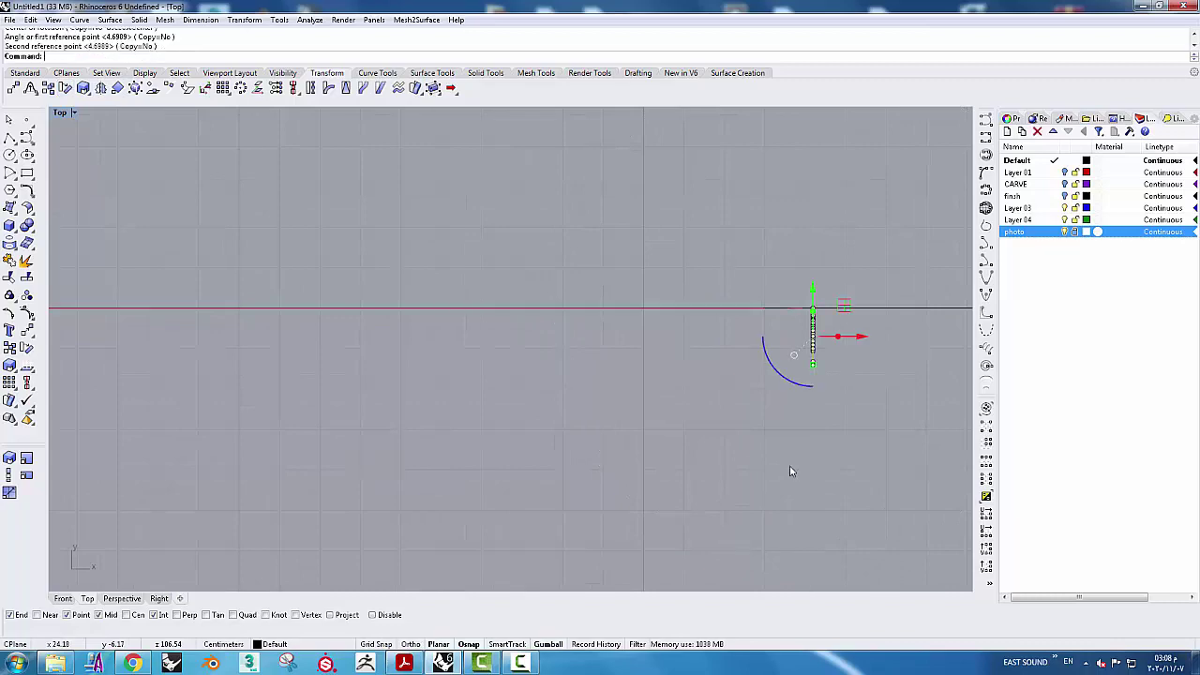
In the Front view, select the vertical line at the rails' left end from the overlapping curves
{"action": "left_click", "coordinate": [63, 598]}
{"action": "scroll", "coordinate": [576, 231], "scroll_direction": "down", "scroll_amount": 2}
{"action": "scroll", "coordinate": [576, 232], "scroll_direction": "down", "scroll_amount": 2}
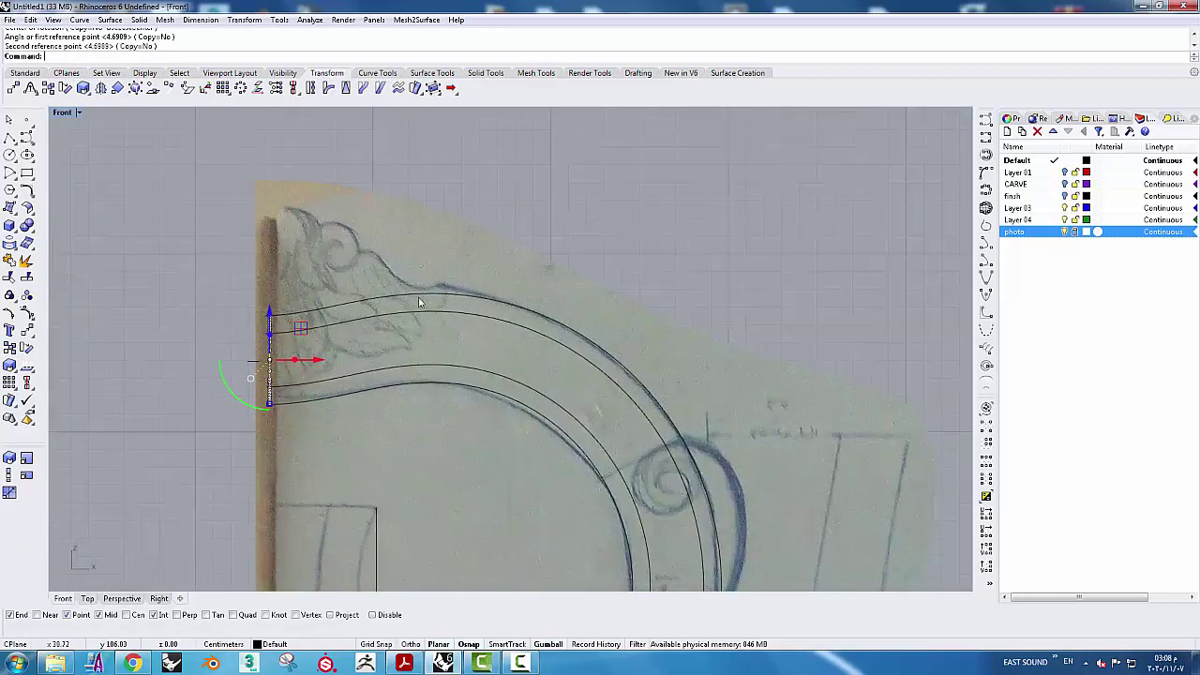
{"action": "scroll", "coordinate": [277, 363], "scroll_direction": "up", "scroll_amount": 1}
{"action": "scroll", "coordinate": [253, 300], "scroll_direction": "up", "scroll_amount": 1}
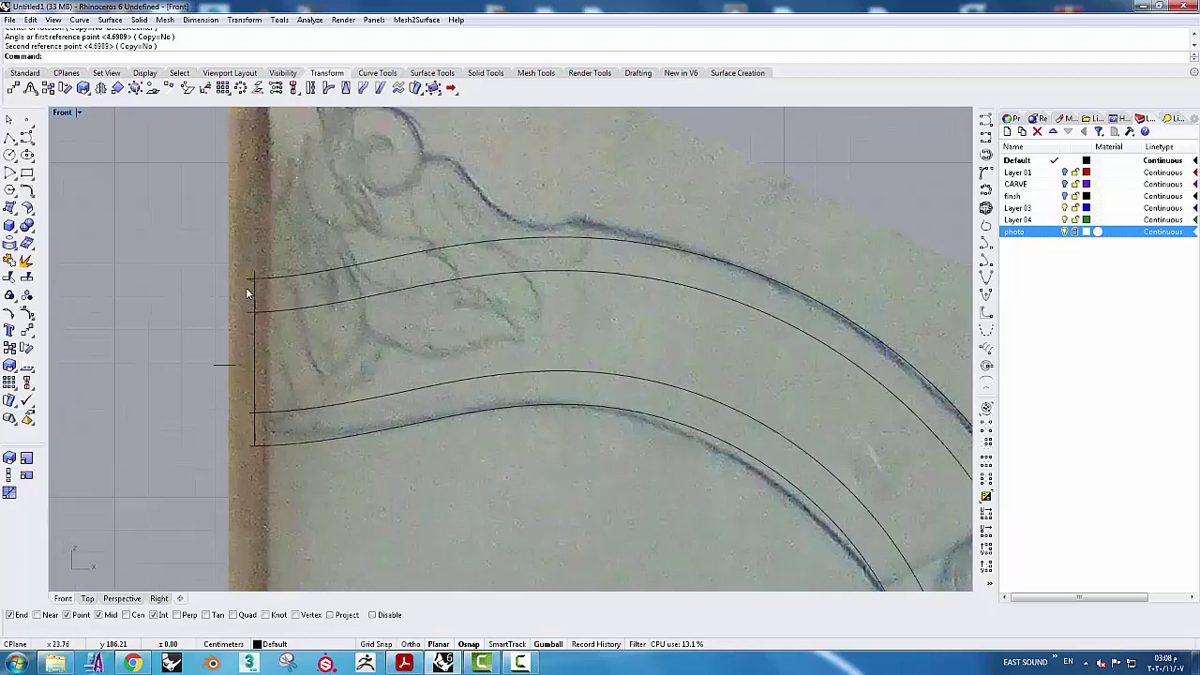
{"action": "scroll", "coordinate": [277, 282], "scroll_direction": "up", "scroll_amount": 2}
{"action": "left_click", "coordinate": [276, 282]}
{"action": "left_click", "coordinate": [318, 316]}
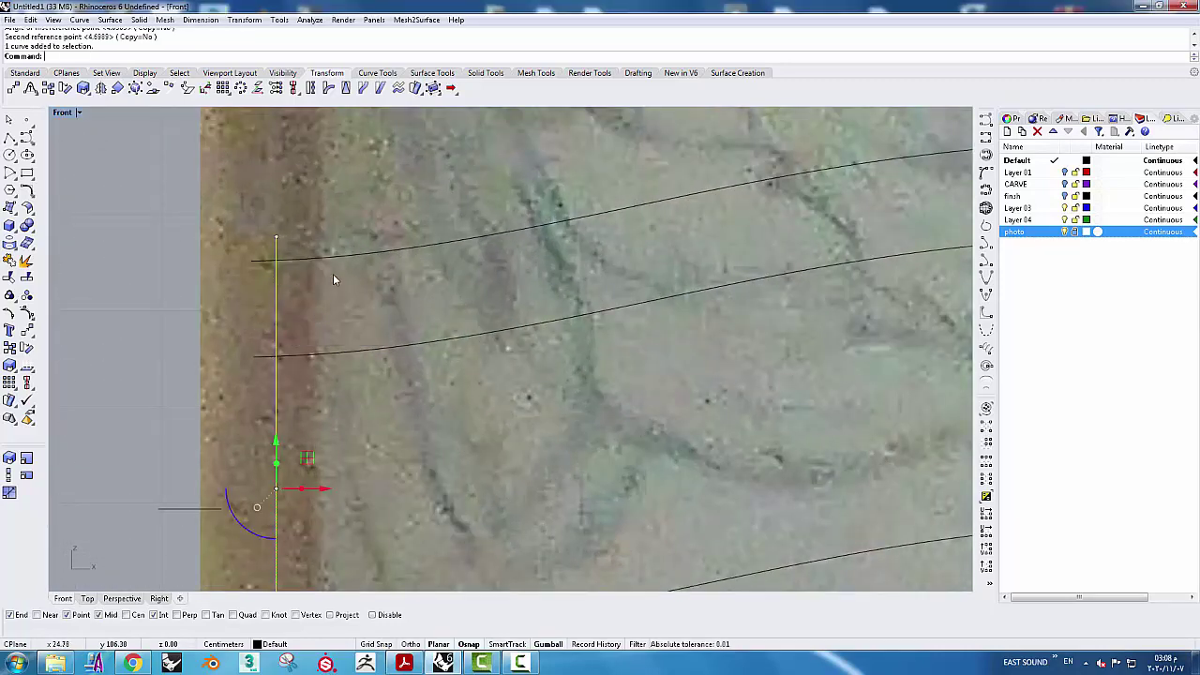
{"action": "scroll", "coordinate": [333, 373], "scroll_direction": "down", "scroll_amount": 3}
Stretch the vertical line with Scale1D from its lower endpoint so its top meets the upper rail
{"action": "left_click", "coordinate": [8, 475]}
{"action": "scroll", "coordinate": [309, 388], "scroll_direction": "up", "scroll_amount": 2}
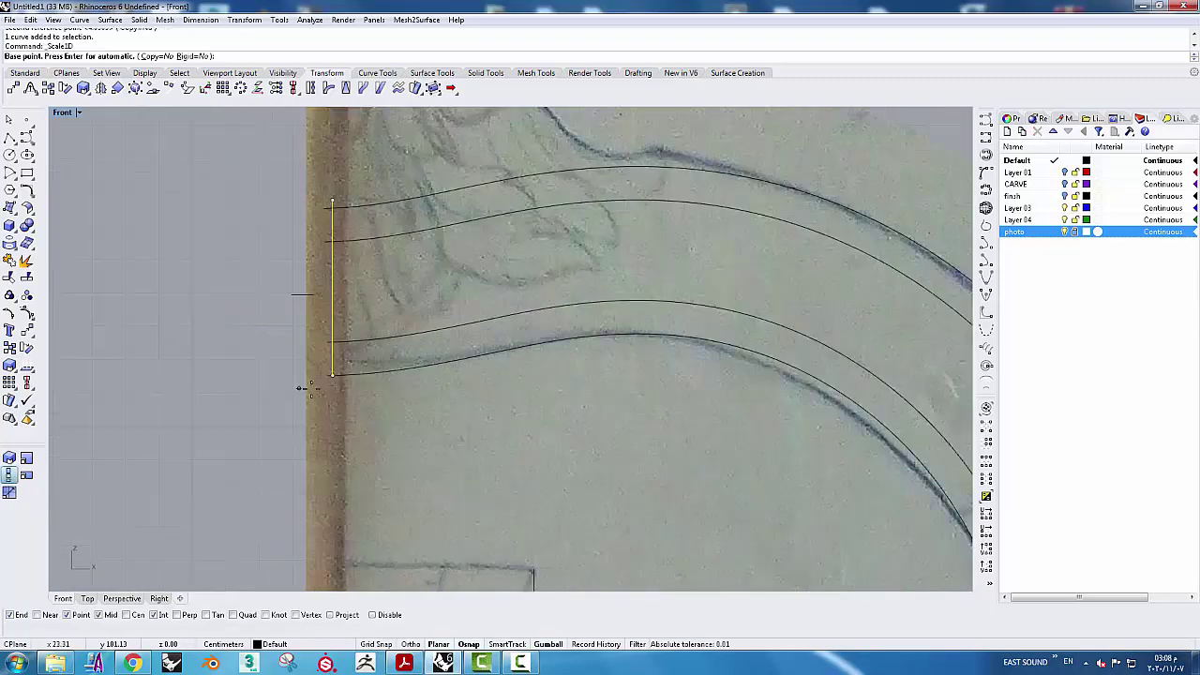
{"action": "scroll", "coordinate": [309, 388], "scroll_direction": "up", "scroll_amount": 1}
{"action": "left_click", "coordinate": [343, 364]}
{"action": "scroll", "coordinate": [345, 281], "scroll_direction": "up", "scroll_amount": 2}
{"action": "scroll", "coordinate": [344, 272], "scroll_direction": "up", "scroll_amount": 2}
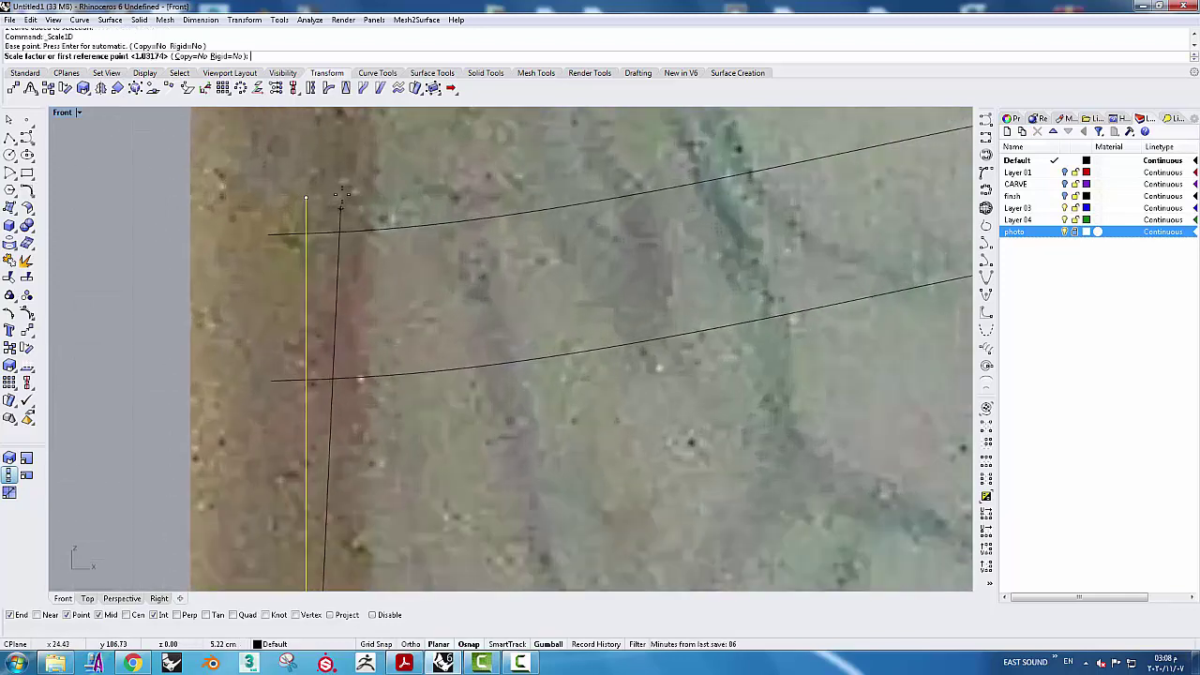
{"action": "scroll", "coordinate": [344, 271], "scroll_direction": "up", "scroll_amount": 1}
{"action": "left_click", "coordinate": [296, 225]}
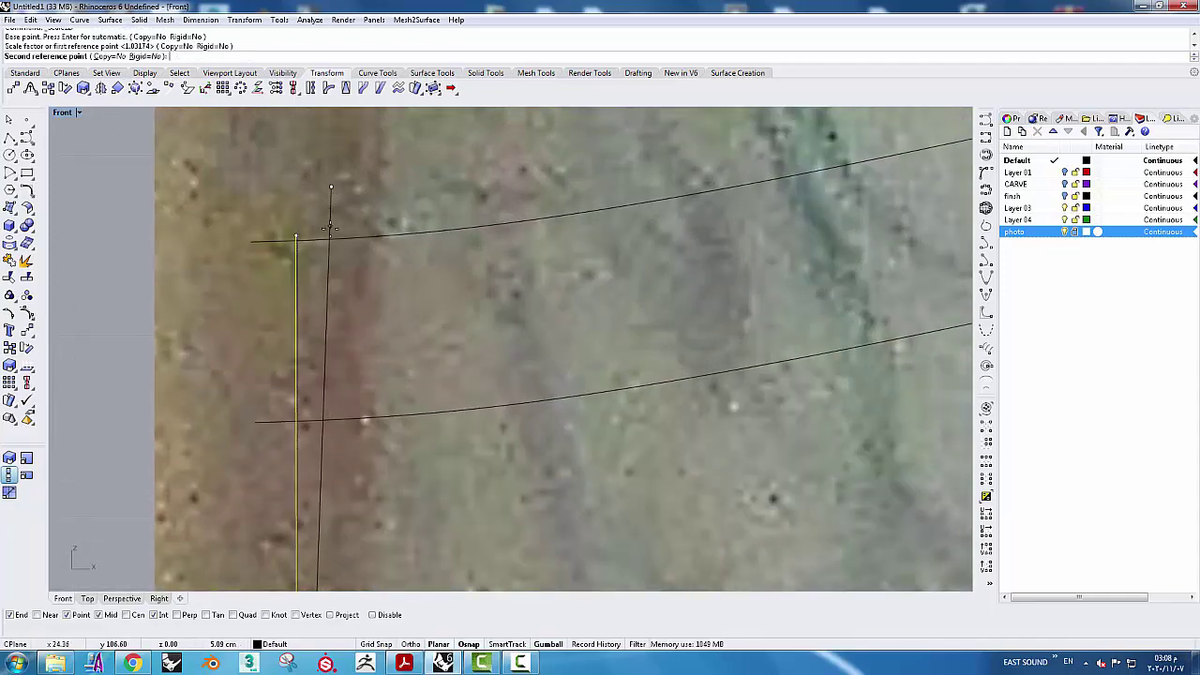
{"action": "scroll", "coordinate": [339, 227], "scroll_direction": "up", "scroll_amount": 3}
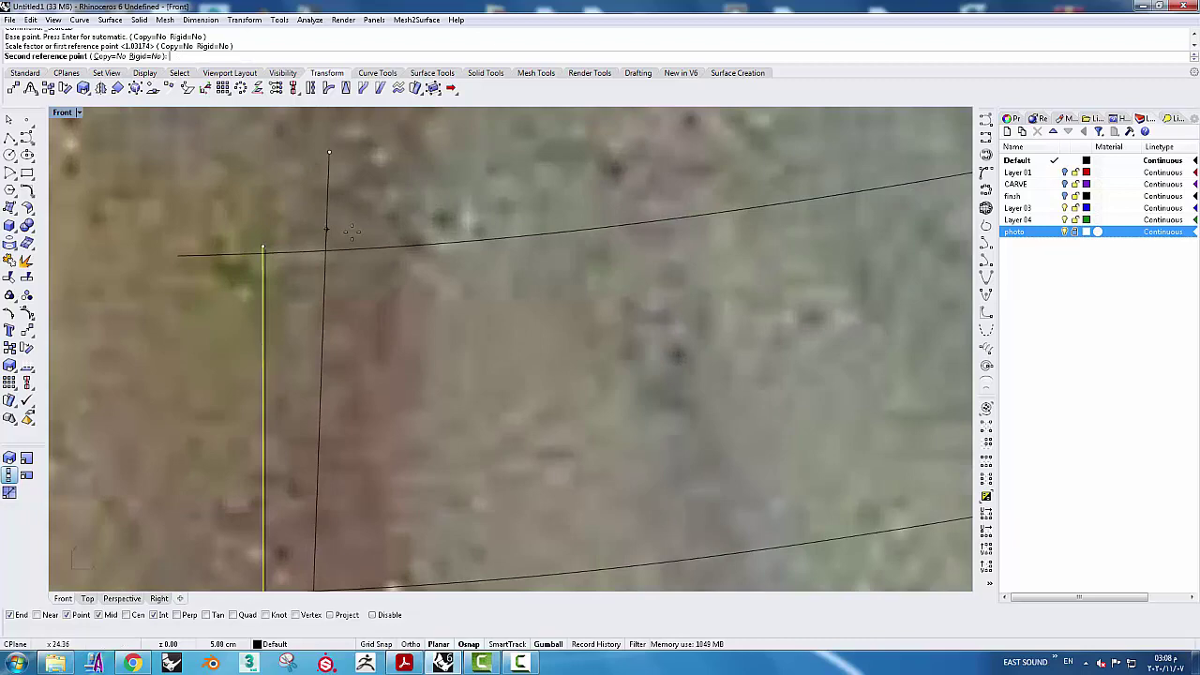
{"action": "left_click", "coordinate": [355, 232]}
{"action": "scroll", "coordinate": [309, 224], "scroll_direction": "down", "scroll_amount": 2}
{"action": "scroll", "coordinate": [433, 332], "scroll_direction": "down", "scroll_amount": 2}
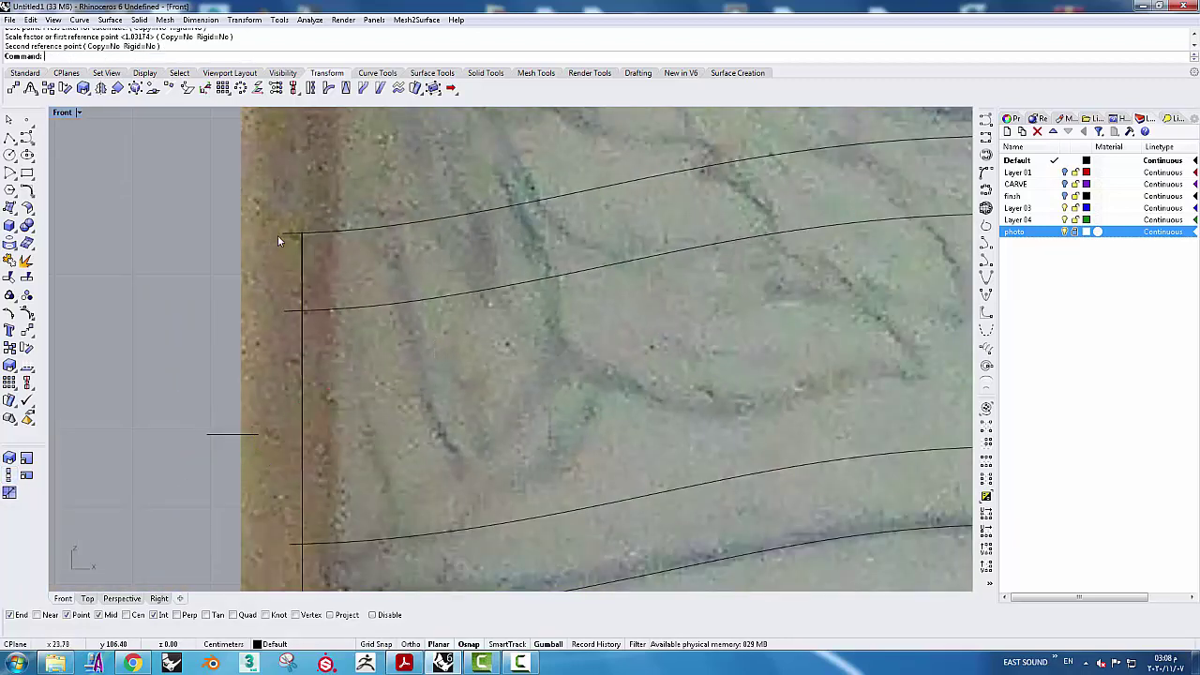
{"action": "scroll", "coordinate": [321, 236], "scroll_direction": "up", "scroll_amount": 4}
{"action": "scroll", "coordinate": [321, 236], "scroll_direction": "up", "scroll_amount": 1}
{"action": "left_click", "coordinate": [334, 217]}
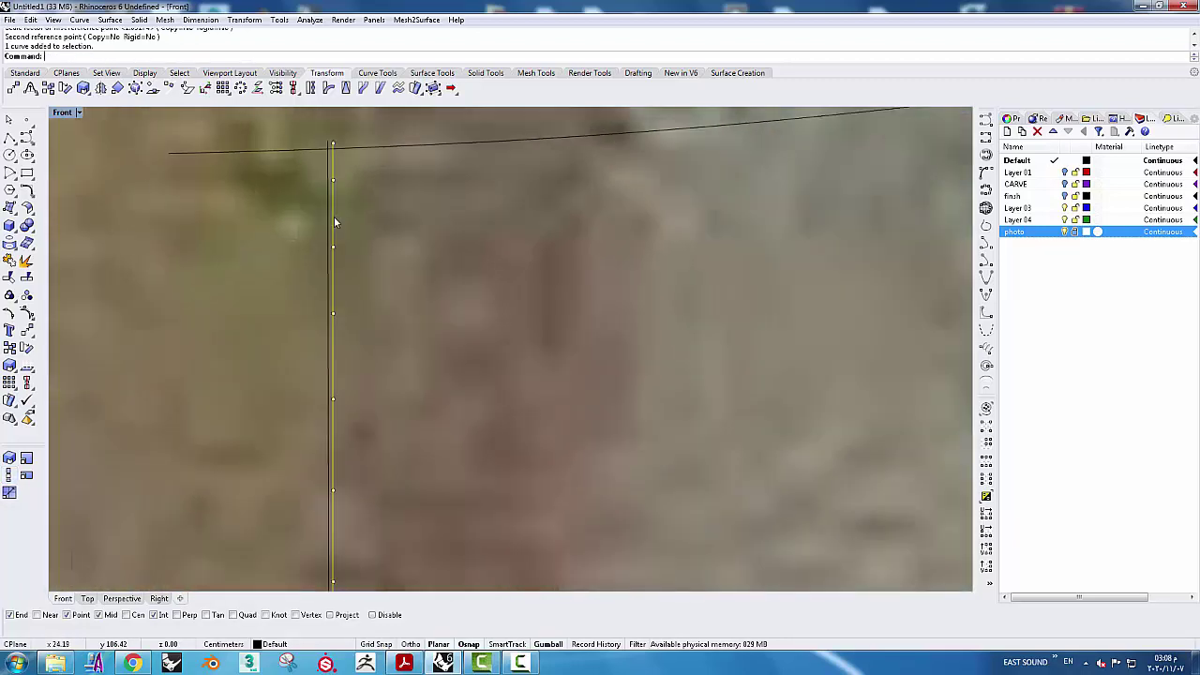
In the four-view layout, shift the curve left toward the rail ends and delete the extra line
{"action": "double_click", "coordinate": [66, 120]}
{"action": "scroll", "coordinate": [384, 409], "scroll_direction": "up", "scroll_amount": 2}
{"action": "scroll", "coordinate": [384, 409], "scroll_direction": "up", "scroll_amount": 2}
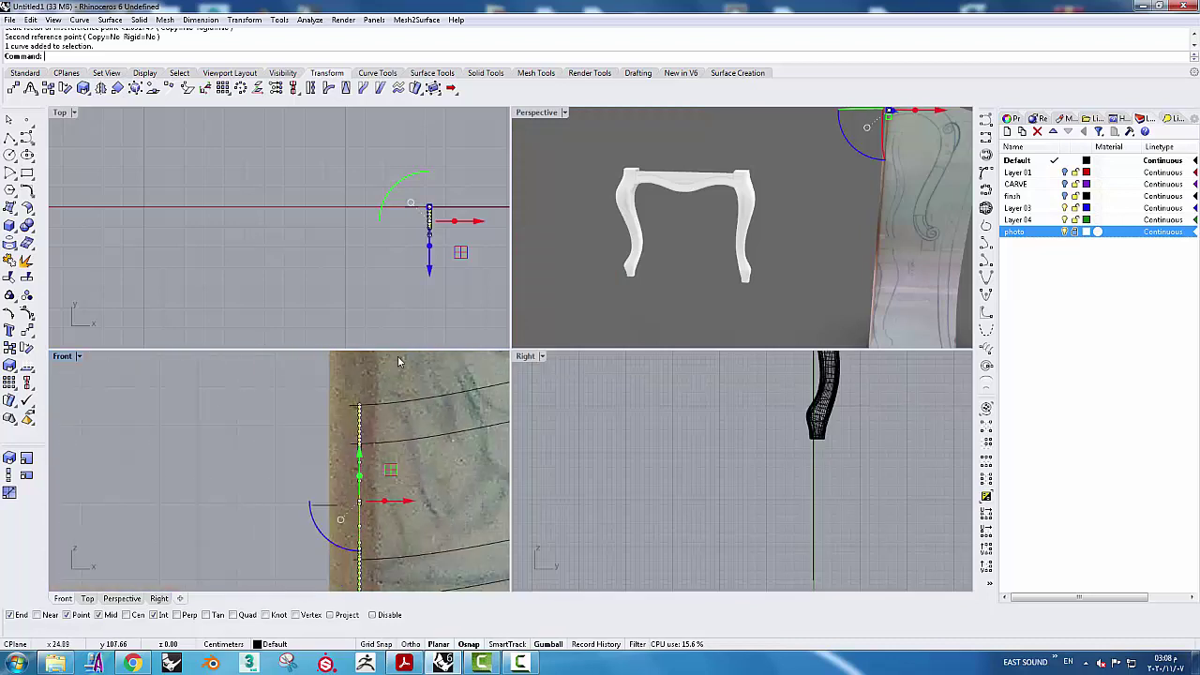
{"action": "right_click_drag", "start_coordinate": [387, 427], "coordinate": [356, 401]}
{"action": "right_click_drag", "start_coordinate": [379, 533], "coordinate": [217, 475]}
{"action": "left_click_drag", "start_coordinate": [208, 463], "coordinate": [184, 457]}
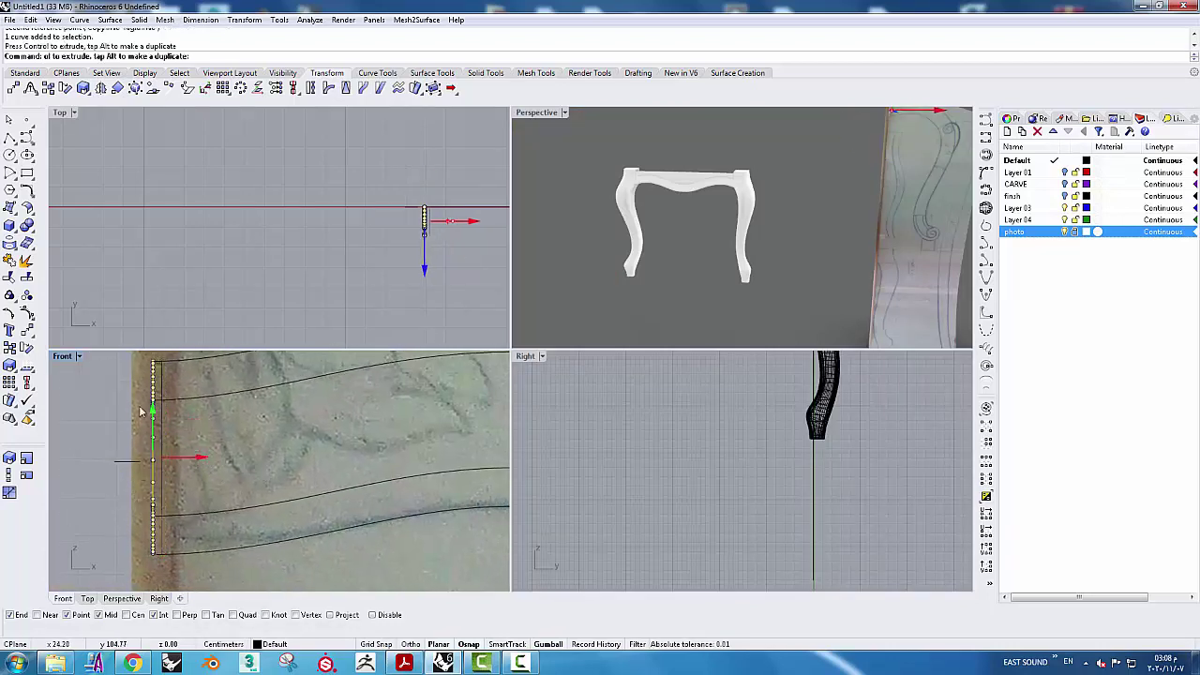
{"action": "scroll", "coordinate": [169, 390], "scroll_direction": "up", "scroll_amount": 2}
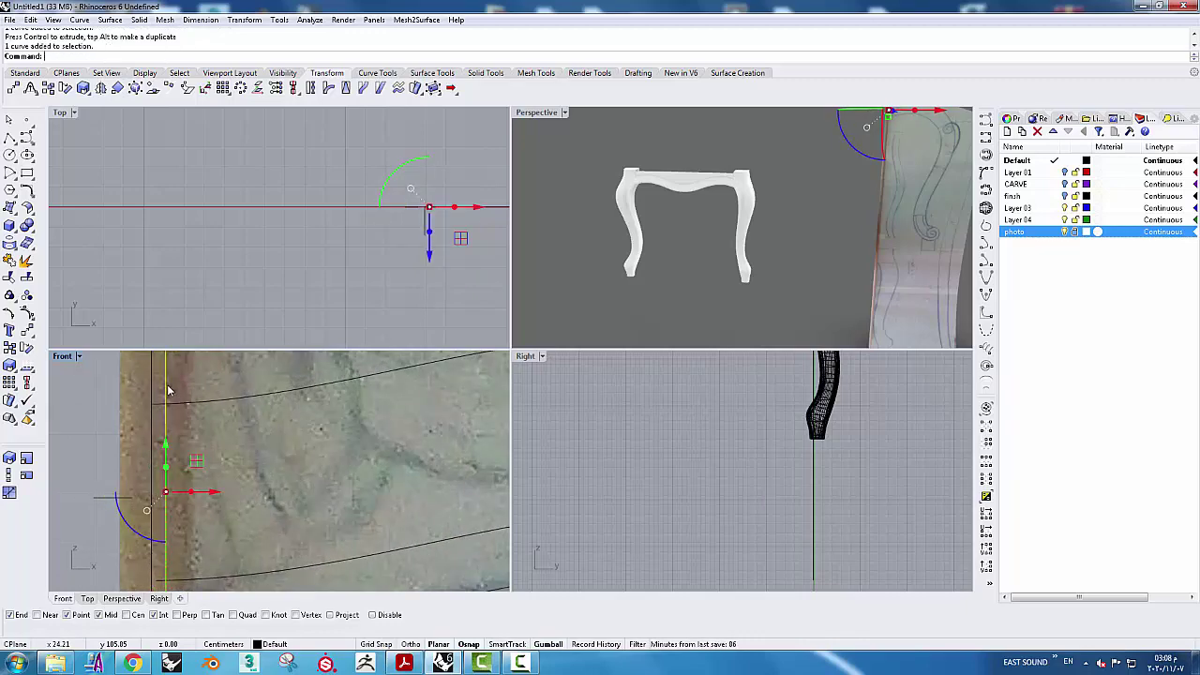
{"action": "key", "text": "Delete"}
Nudge the remaining vertical curve slightly right to align with the rails' left ends
{"action": "scroll", "coordinate": [167, 384], "scroll_direction": "down", "scroll_amount": 3}
{"action": "right_click_drag", "start_coordinate": [200, 439], "coordinate": [214, 411]}
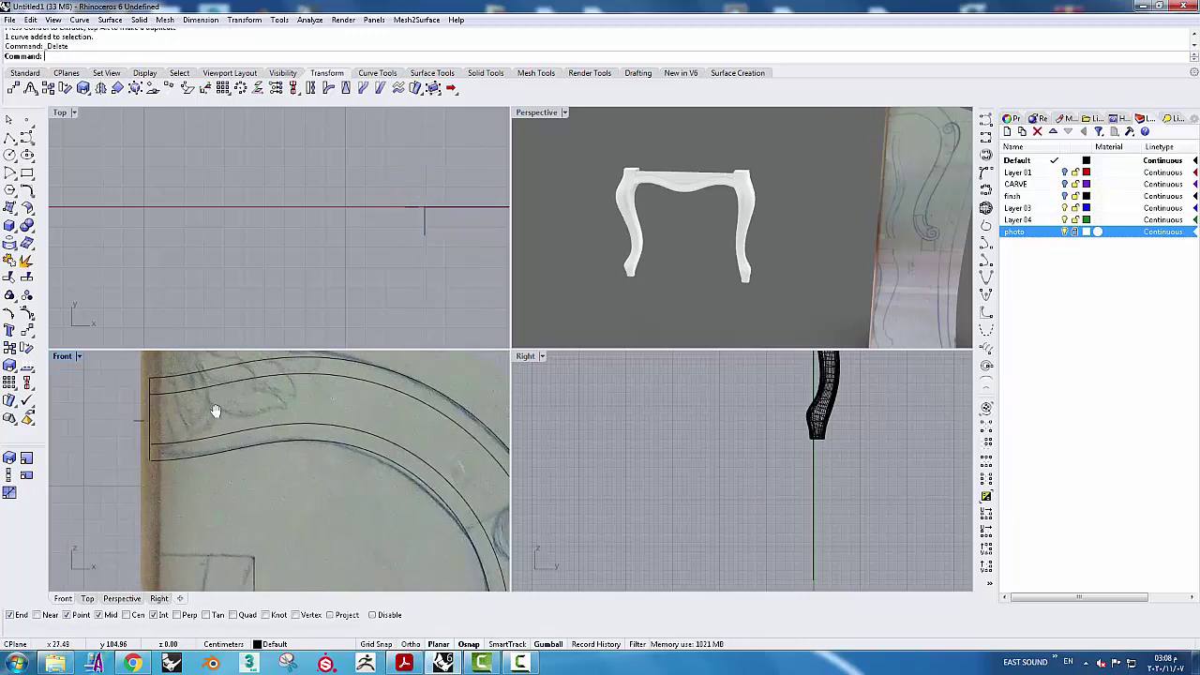
{"action": "scroll", "coordinate": [171, 431], "scroll_direction": "up", "scroll_amount": 2}
{"action": "scroll", "coordinate": [178, 442], "scroll_direction": "up", "scroll_amount": 1}
{"action": "left_click", "coordinate": [174, 438]}
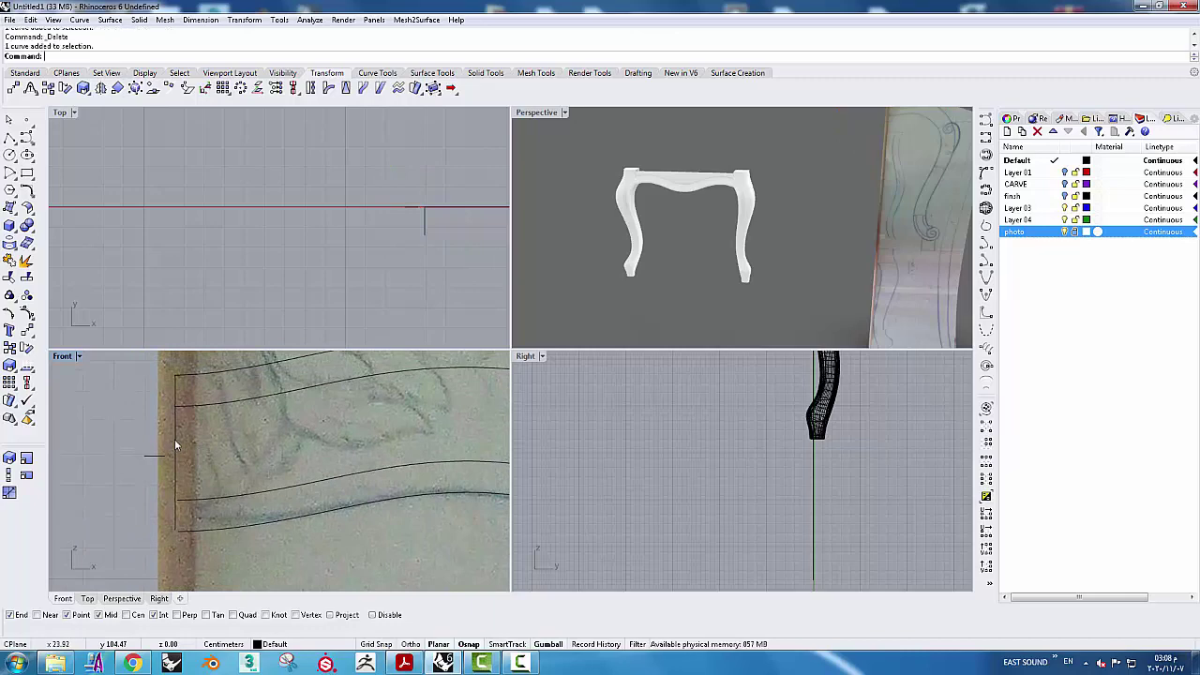
{"action": "left_click_drag", "start_coordinate": [216, 459], "coordinate": [220, 459]}
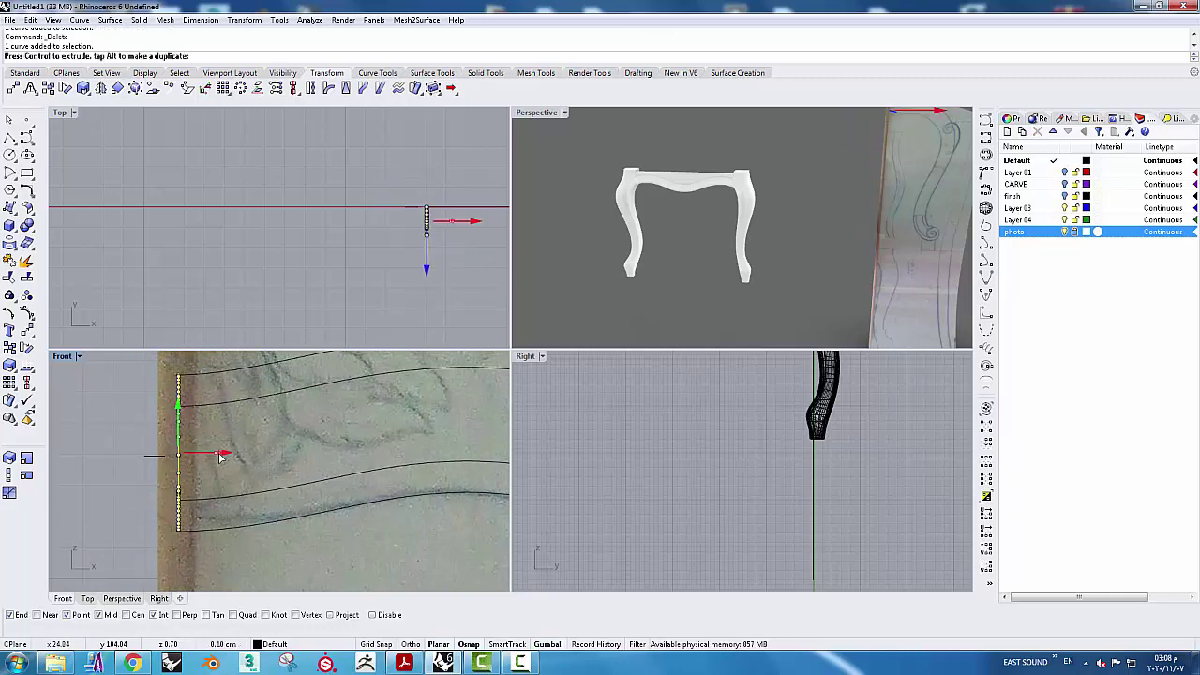
{"action": "double_click", "coordinate": [62, 356]}
{"action": "scroll", "coordinate": [314, 286], "scroll_direction": "up", "scroll_amount": 2}
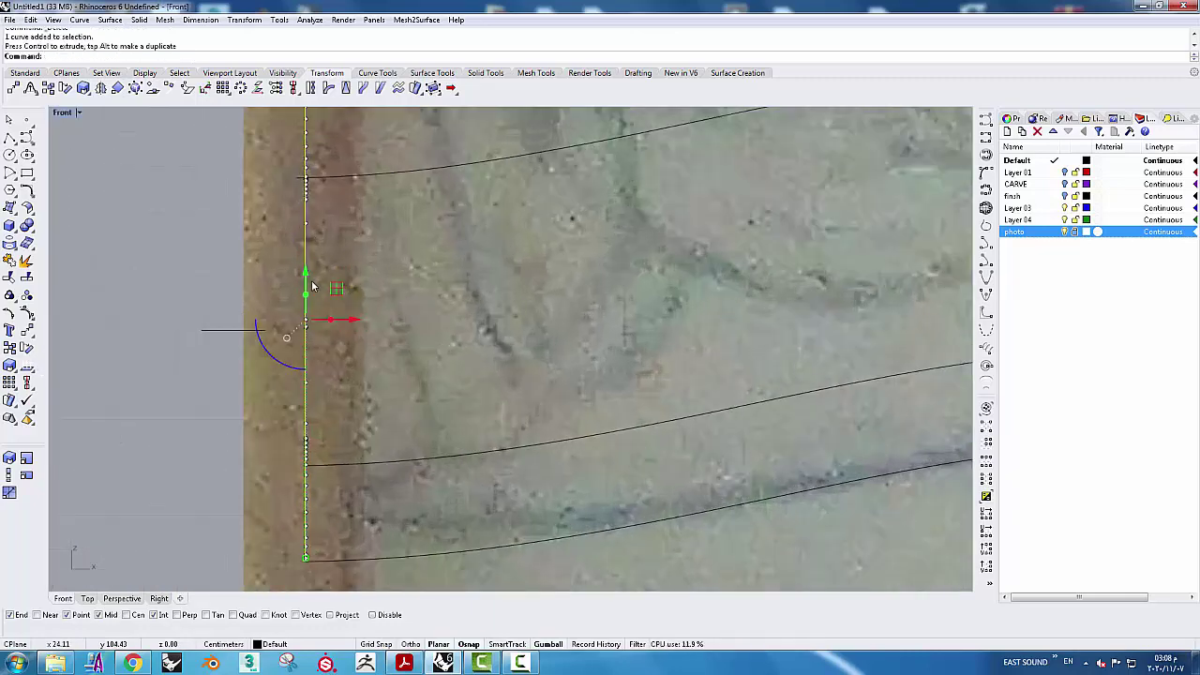
{"action": "left_click", "coordinate": [308, 280]}
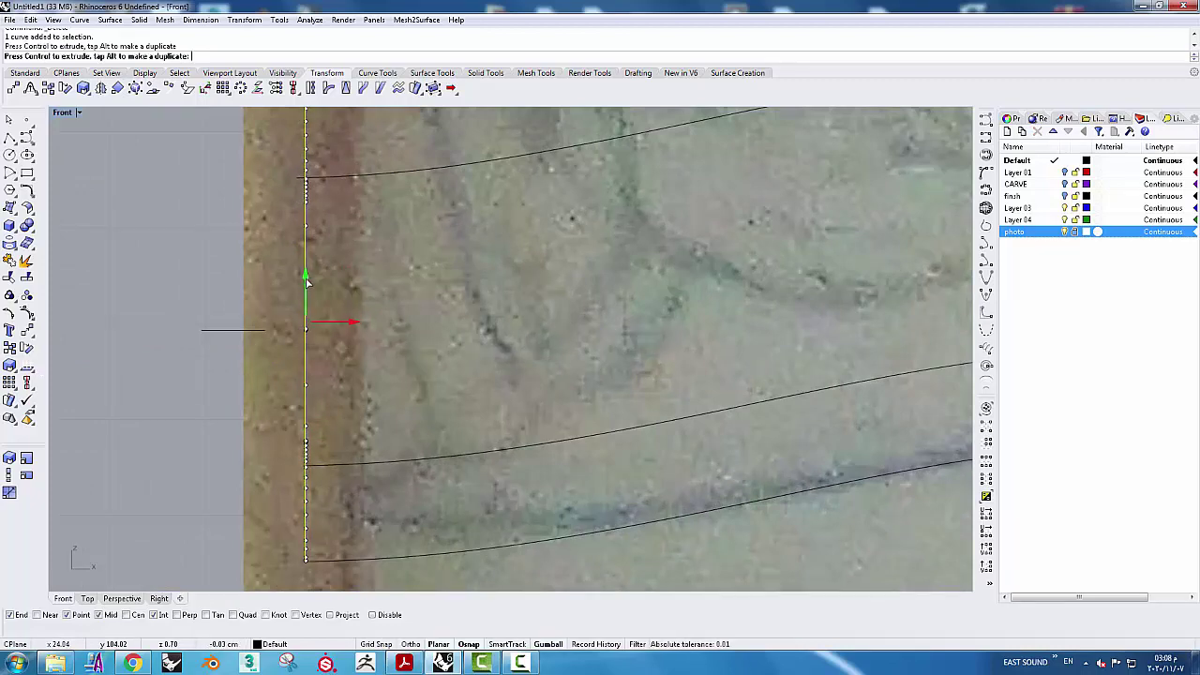
{"action": "scroll", "coordinate": [412, 258], "scroll_direction": "down", "scroll_amount": 1}
{"action": "scroll", "coordinate": [329, 286], "scroll_direction": "down", "scroll_amount": 1}
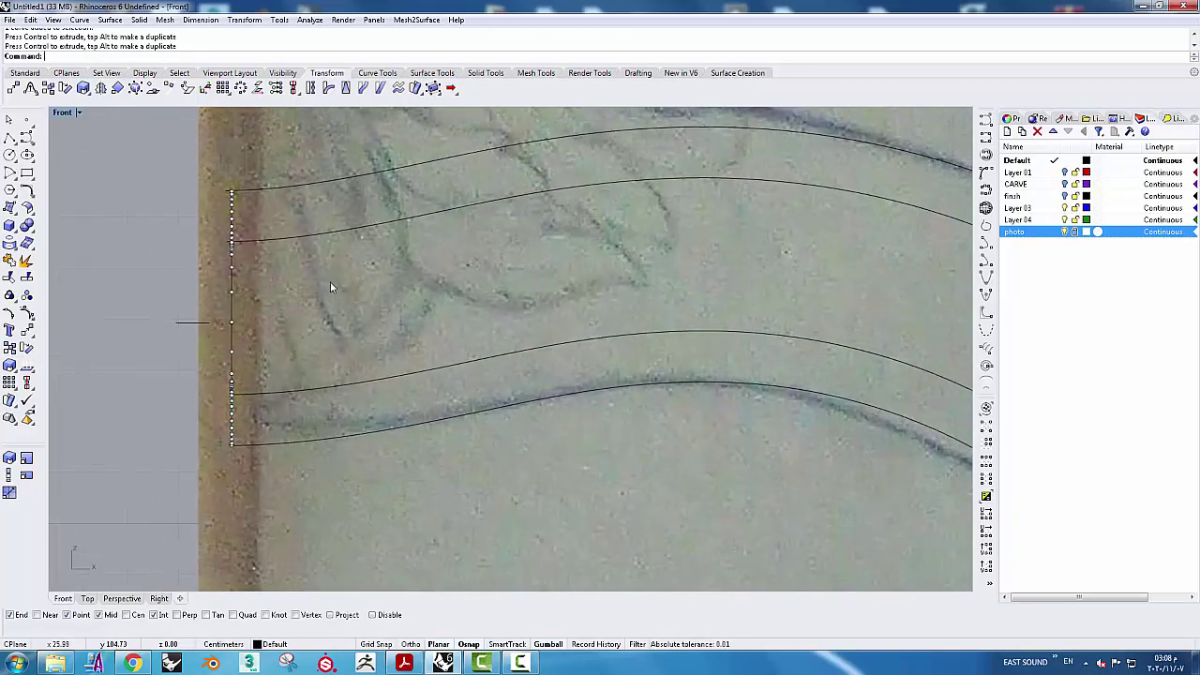
Start a Sweep2 with the top and bottom curves as rails and the vertical line as cross-section
{"action": "left_click", "coordinate": [749, 74]}
{"action": "left_click", "coordinate": [344, 88]}
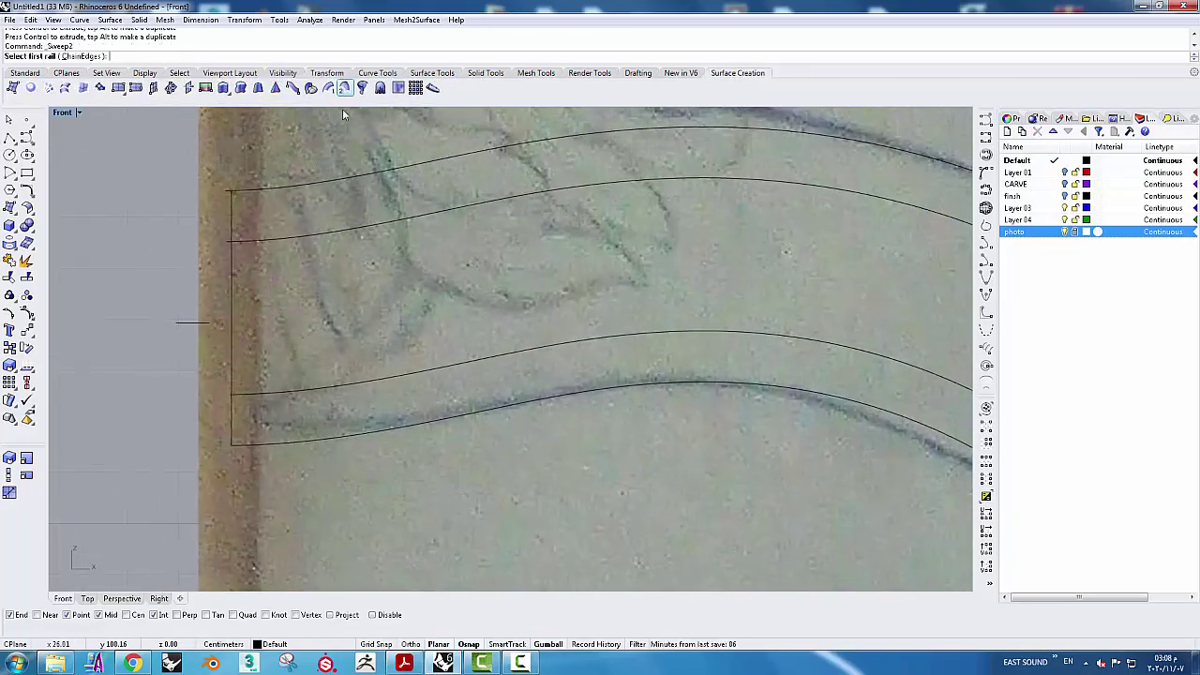
{"action": "left_click", "coordinate": [355, 184]}
{"action": "left_click", "coordinate": [389, 435]}
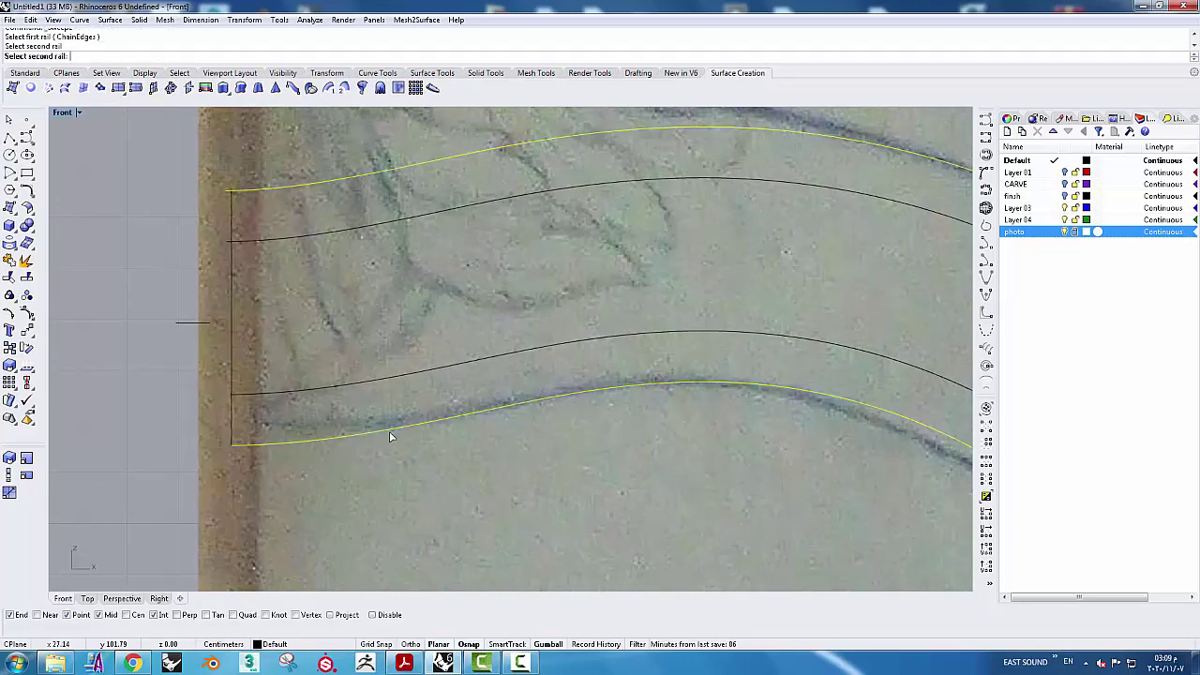
{"action": "left_click", "coordinate": [229, 325]}
{"action": "scroll", "coordinate": [307, 279], "scroll_direction": "down", "scroll_amount": 3}
{"action": "scroll", "coordinate": [394, 366], "scroll_direction": "down", "scroll_amount": 3}
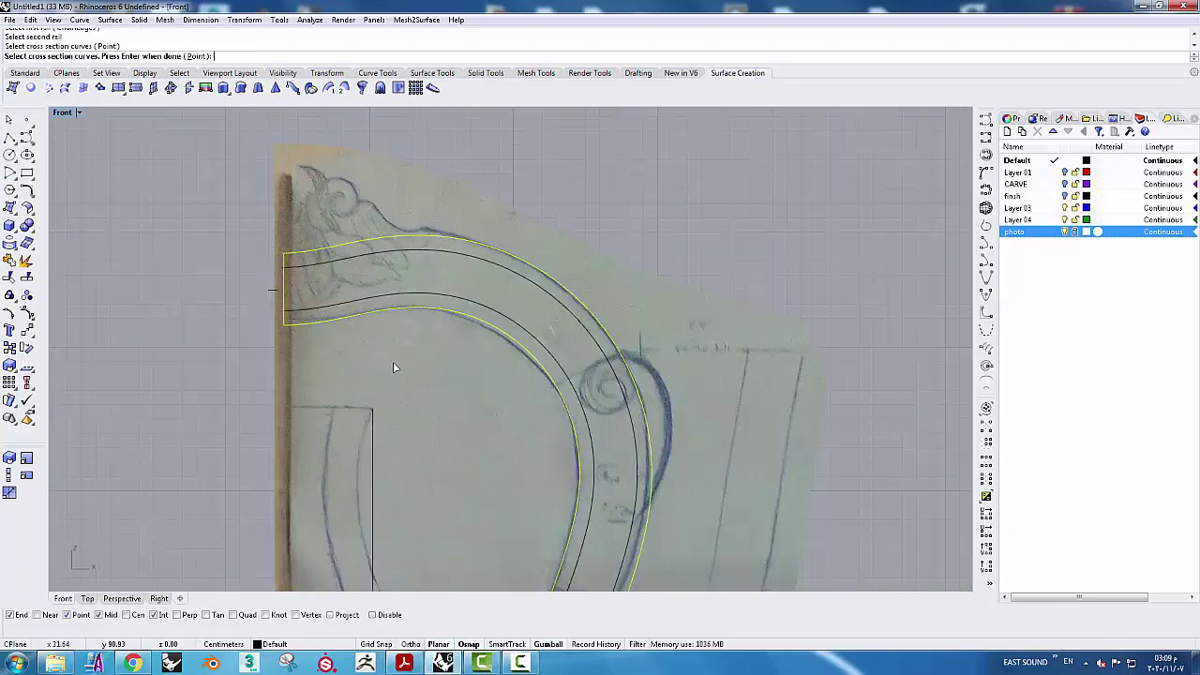
{"action": "key", "text": "Return"}
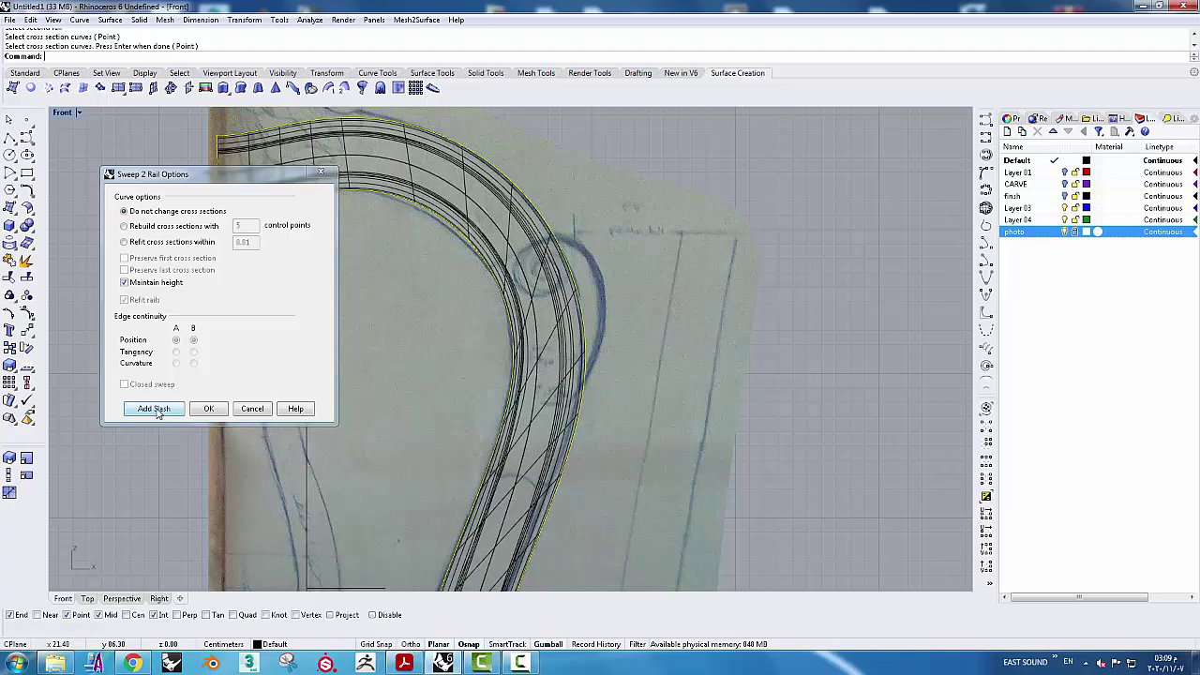
Add three cross-section slashes between the rails along the curving leg
{"action": "left_click", "coordinate": [155, 410]}
{"action": "left_click", "coordinate": [511, 423]}
{"action": "left_click", "coordinate": [575, 430]}
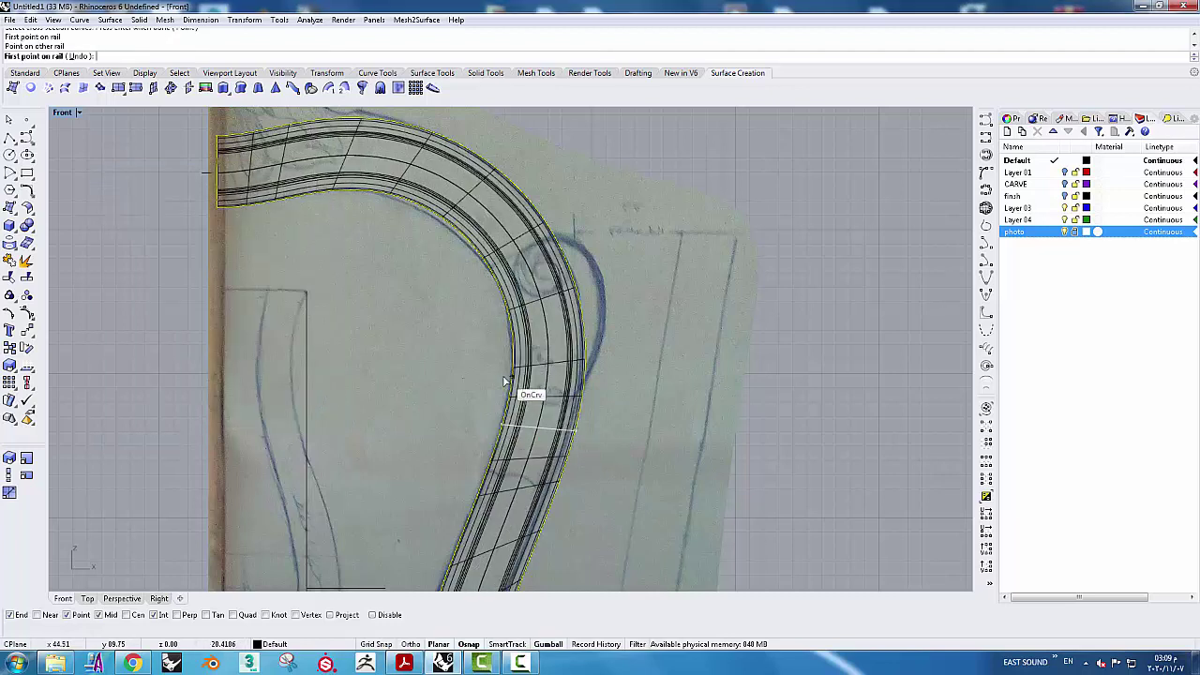
{"action": "left_click", "coordinate": [467, 235]}
{"action": "left_click", "coordinate": [518, 187]}
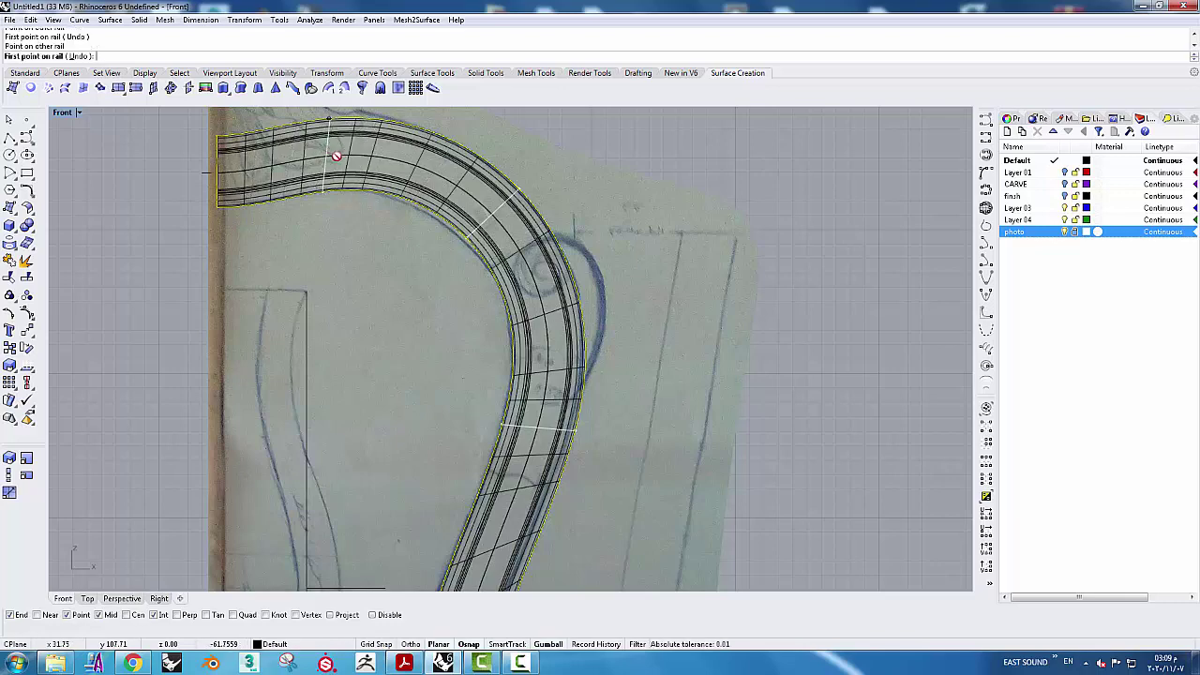
{"action": "scroll", "coordinate": [425, 404], "scroll_direction": "down", "scroll_amount": 3}
{"action": "scroll", "coordinate": [441, 416], "scroll_direction": "up", "scroll_amount": 3}
{"action": "left_click", "coordinate": [429, 375]}
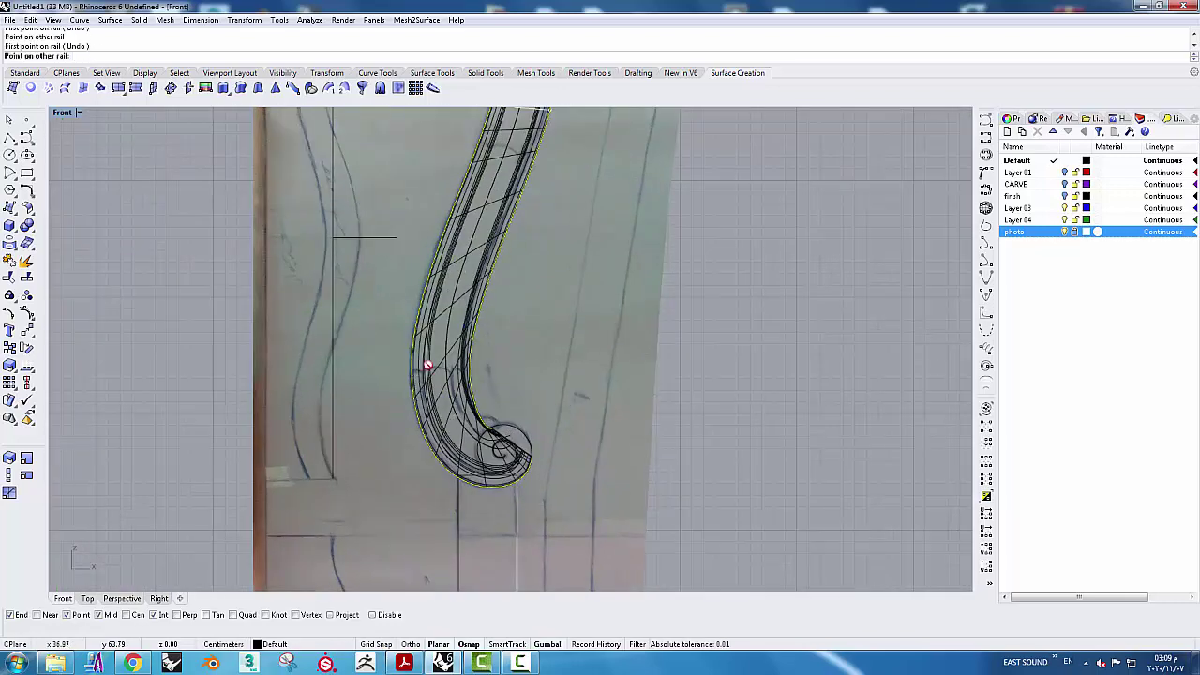
{"action": "scroll", "coordinate": [461, 365], "scroll_direction": "up", "scroll_amount": 2}
{"action": "scroll", "coordinate": [461, 366], "scroll_direction": "up", "scroll_amount": 2}
{"action": "left_click", "coordinate": [496, 369]}
Add two more slashes across and above the lower scroll curl, then accept the sweep surface
{"action": "scroll", "coordinate": [463, 460], "scroll_direction": "up", "scroll_amount": 2}
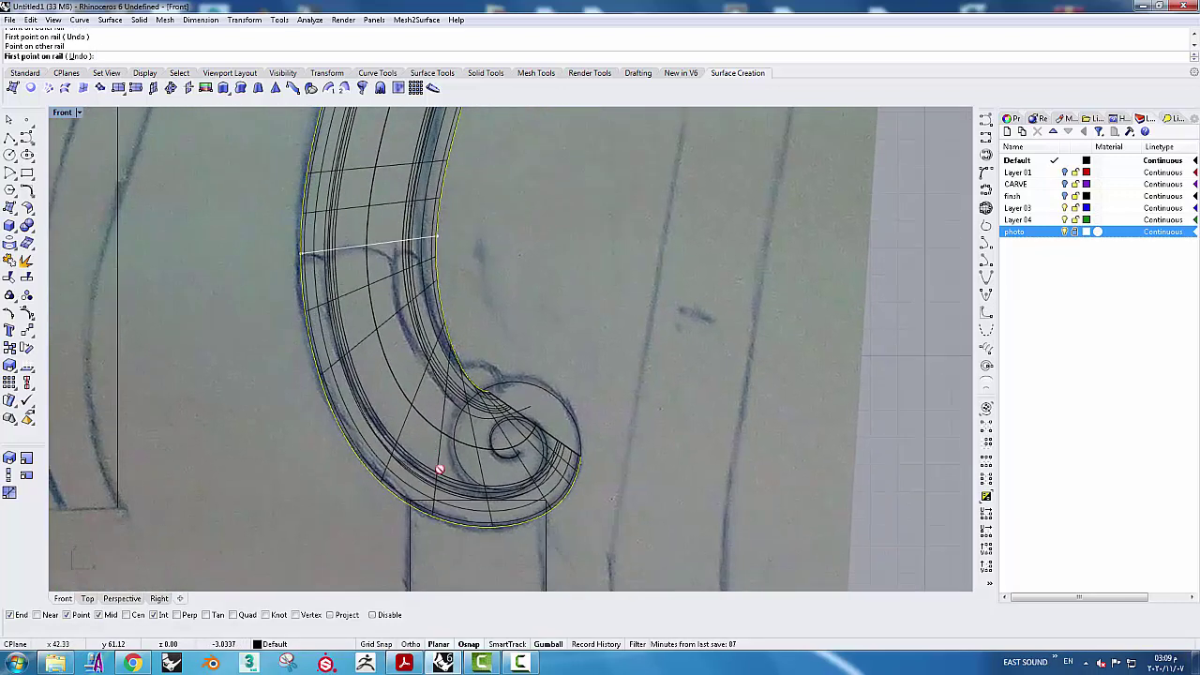
{"action": "scroll", "coordinate": [437, 471], "scroll_direction": "up", "scroll_amount": 2}
{"action": "left_click", "coordinate": [407, 541]}
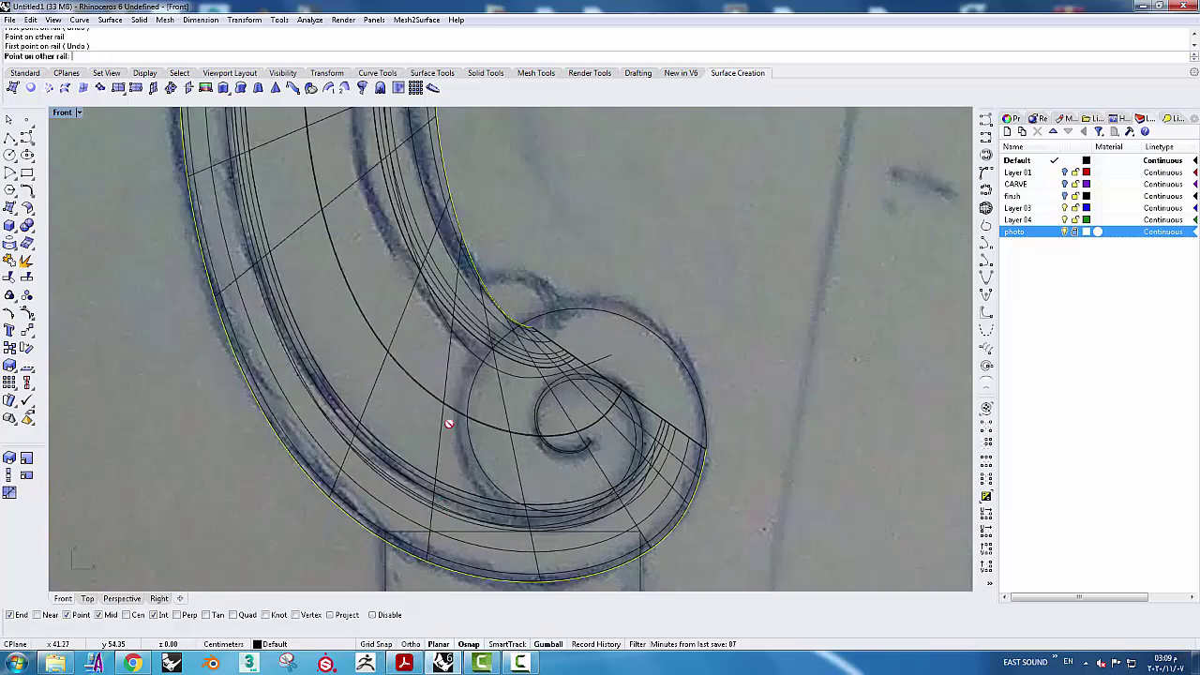
{"action": "left_click", "coordinate": [504, 354]}
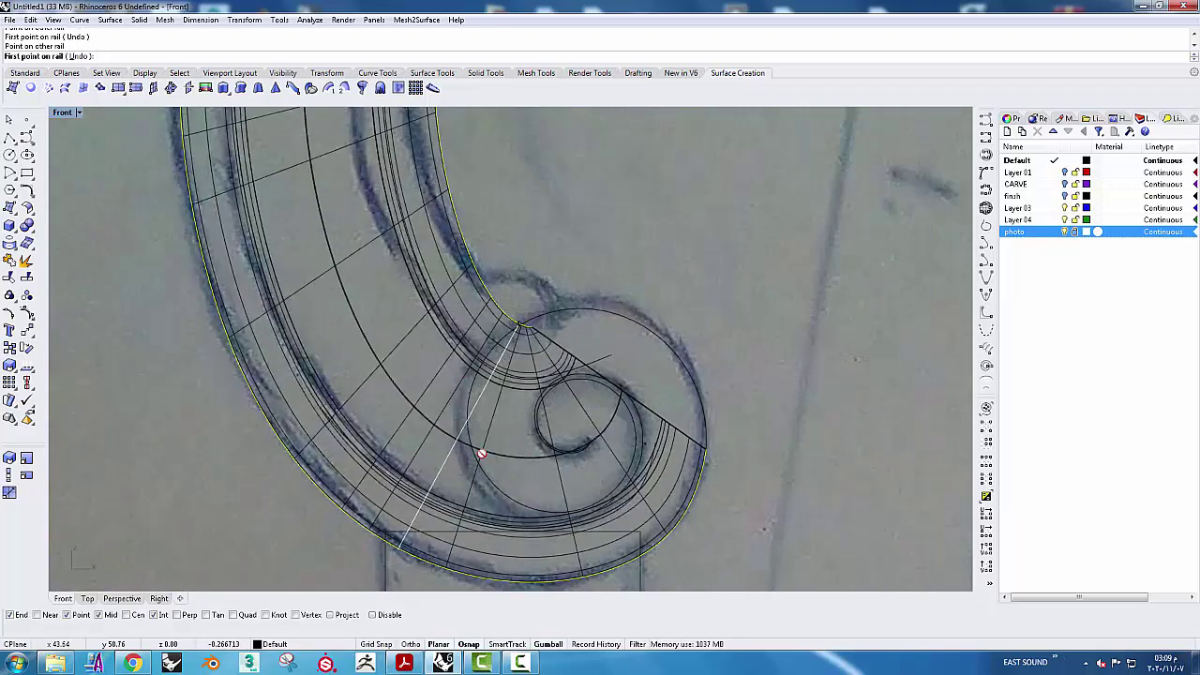
{"action": "scroll", "coordinate": [405, 325], "scroll_direction": "down", "scroll_amount": 2}
{"action": "left_click", "coordinate": [439, 262]}
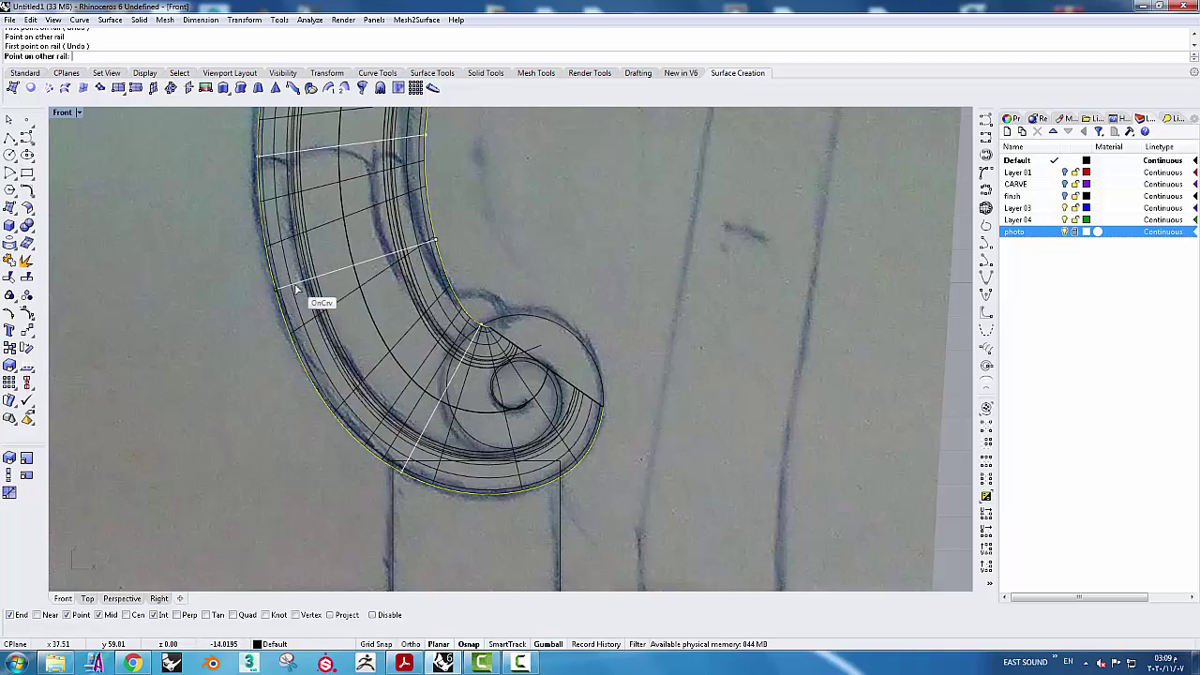
{"action": "left_click", "coordinate": [297, 290]}
{"action": "scroll", "coordinate": [356, 275], "scroll_direction": "down", "scroll_amount": 3}
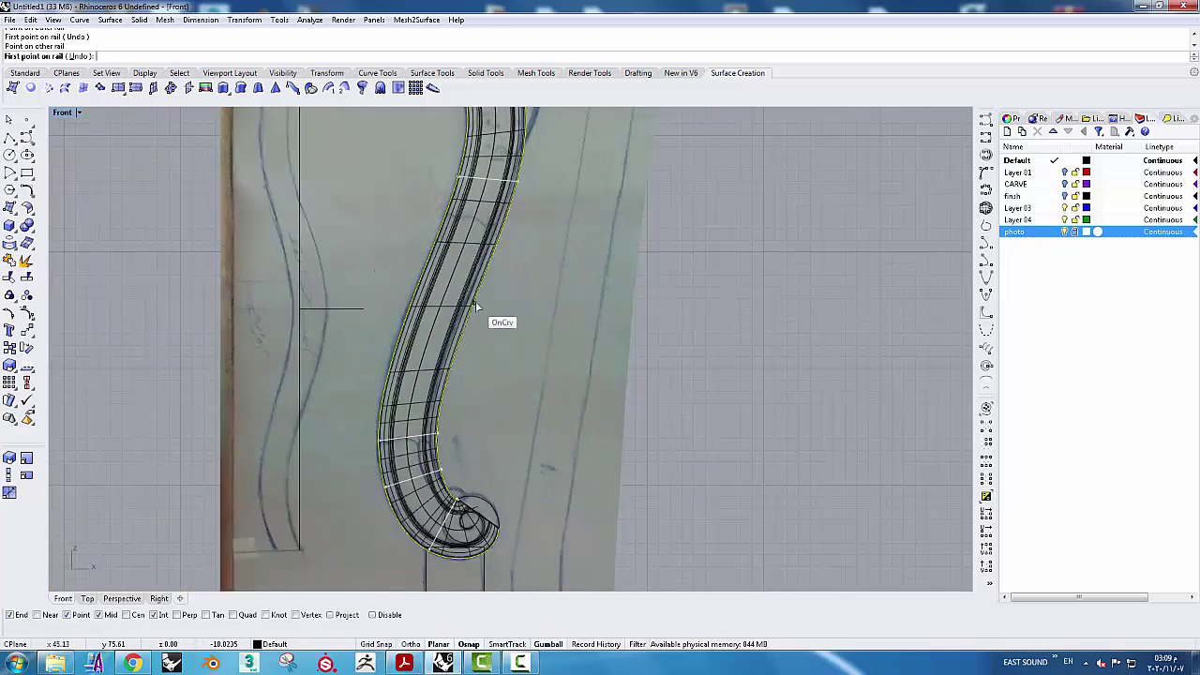
{"action": "key", "text": "Return"}
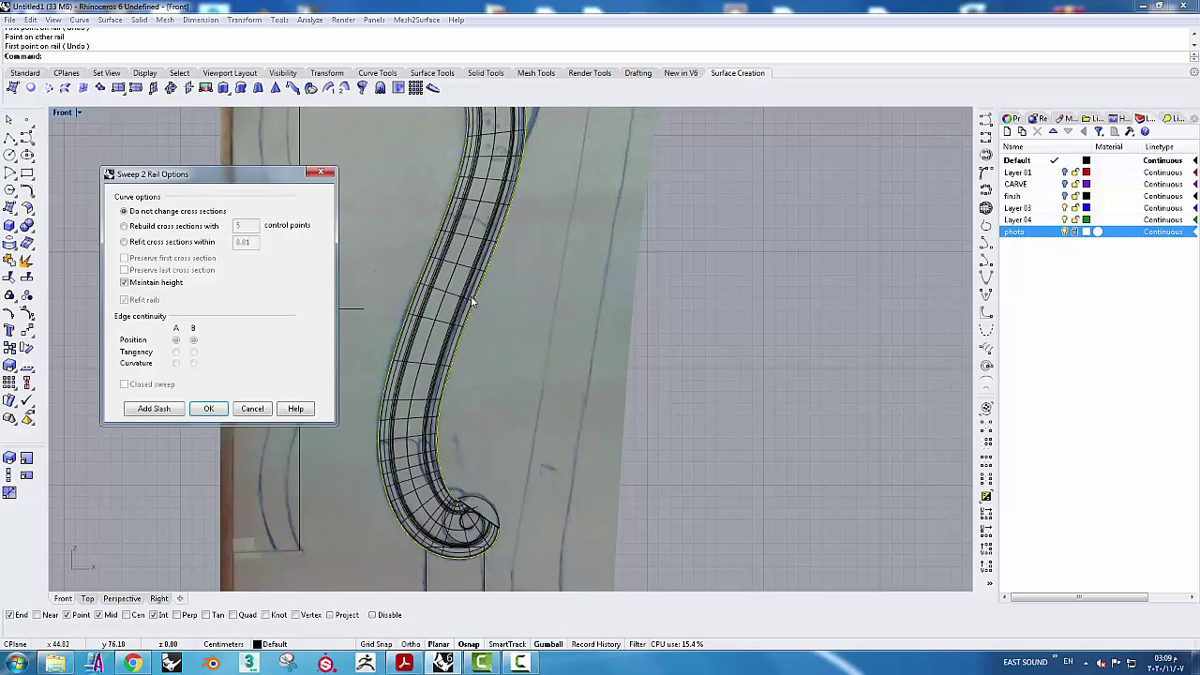
{"action": "left_click", "coordinate": [207, 412]}
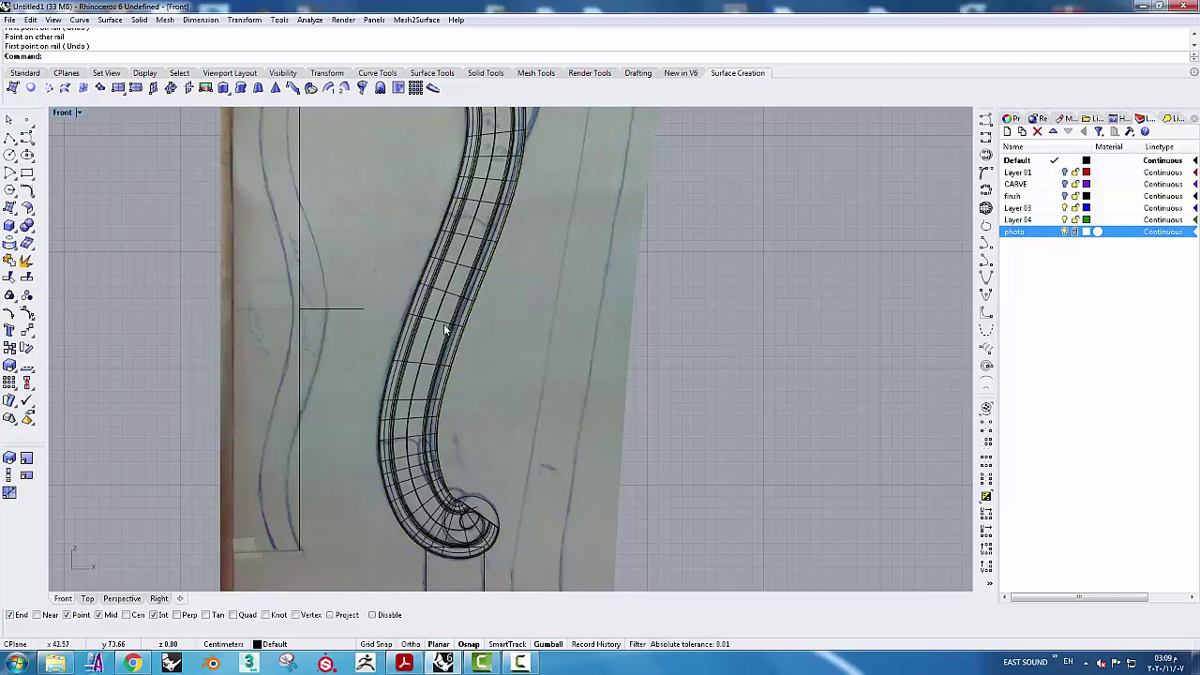
{"action": "left_click", "coordinate": [445, 327]}
{"action": "scroll", "coordinate": [286, 303], "scroll_direction": "down", "scroll_amount": 5}
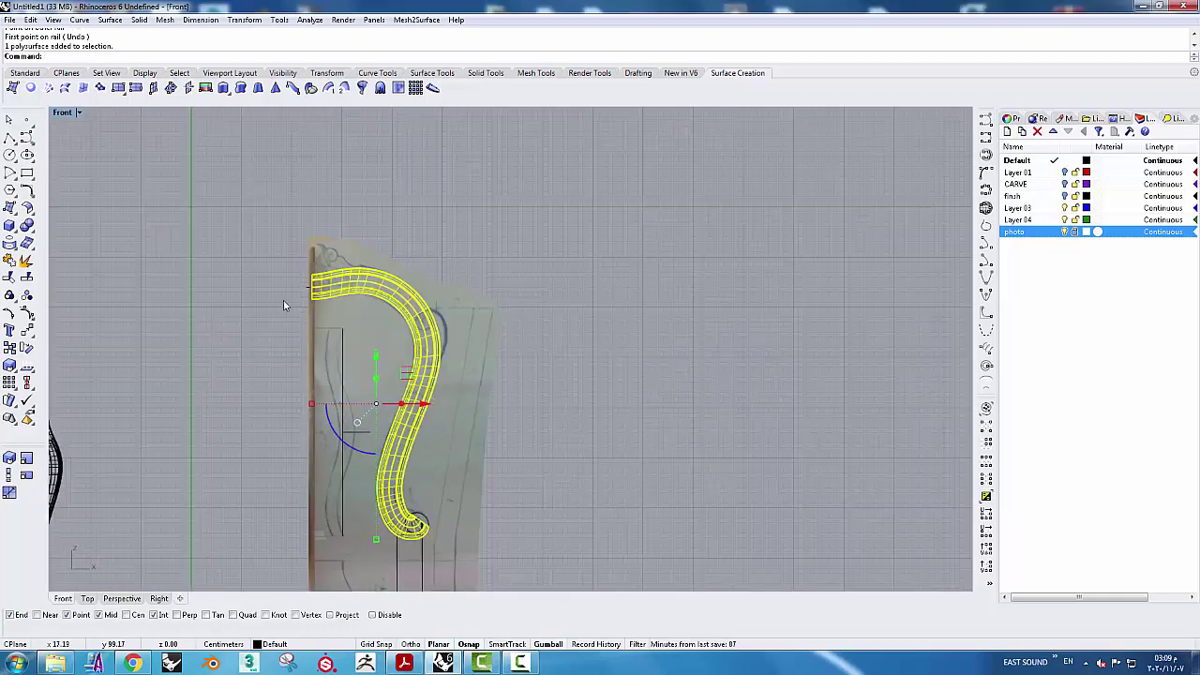
Start rebuilding the swept surface, then undo and cancel the Rebuild command
{"action": "scroll", "coordinate": [284, 305], "scroll_direction": "up", "scroll_amount": 3}
{"action": "scroll", "coordinate": [300, 262], "scroll_direction": "up", "scroll_amount": 3}
{"action": "scroll", "coordinate": [342, 180], "scroll_direction": "up", "scroll_amount": 2}
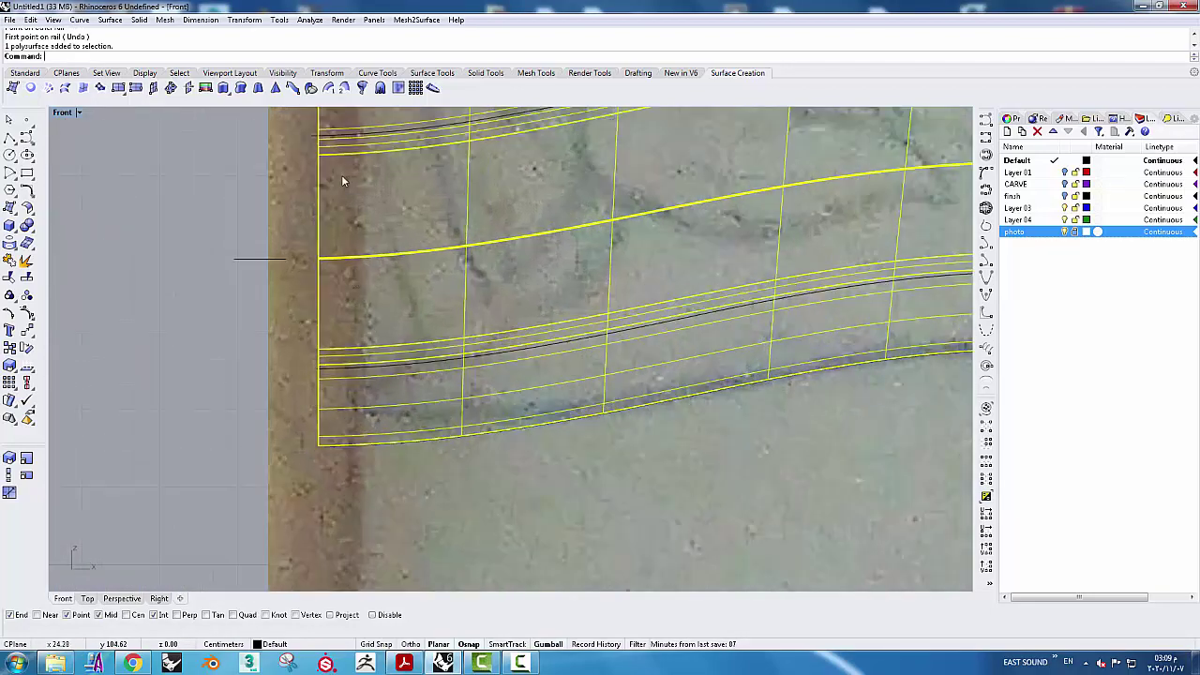
{"action": "left_click", "coordinate": [434, 73]}
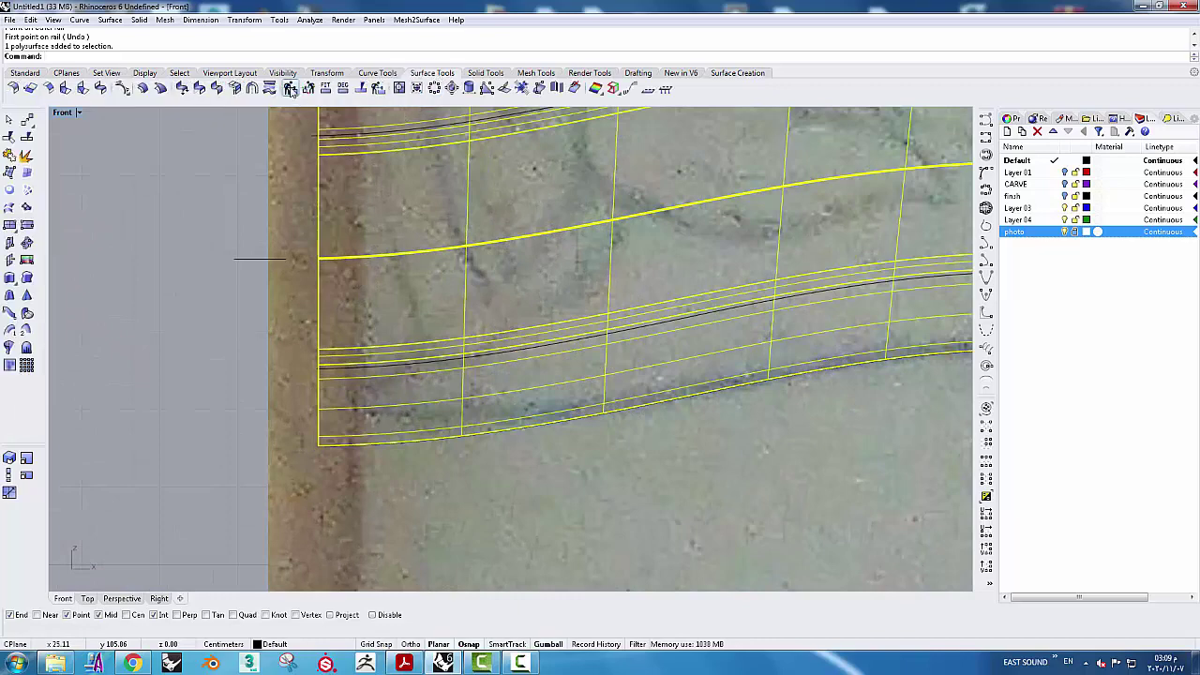
{"action": "left_click", "coordinate": [290, 88]}
{"action": "scroll", "coordinate": [433, 275], "scroll_direction": "down", "scroll_amount": 2}
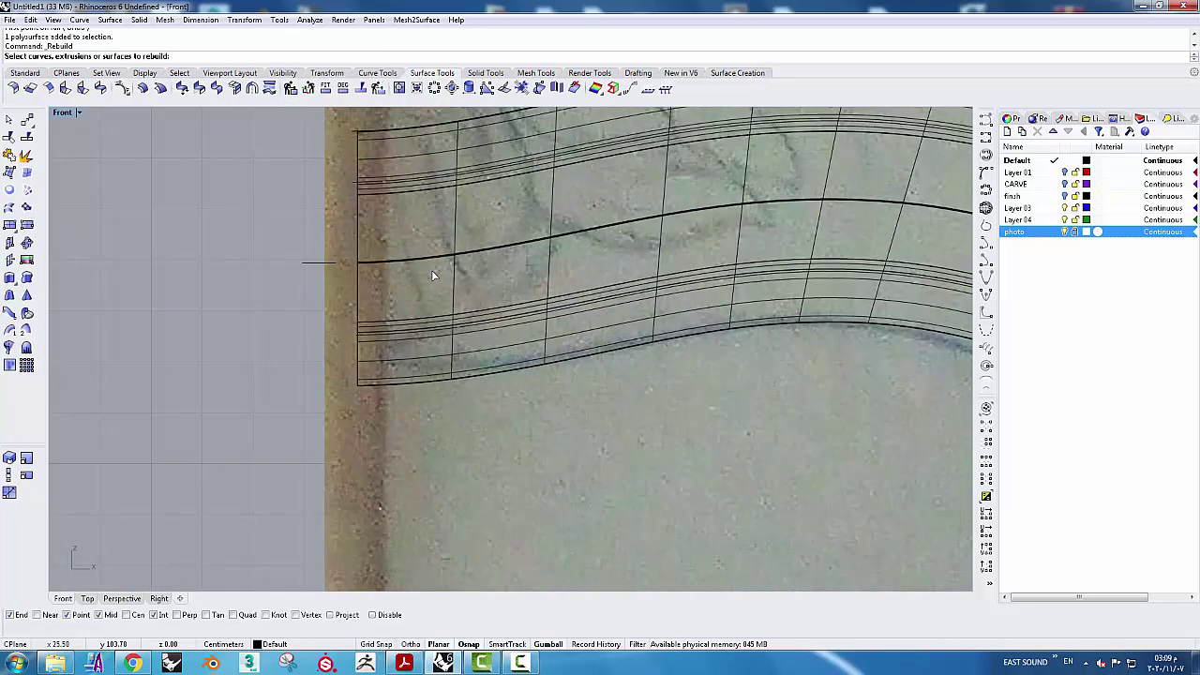
{"action": "key", "text": "ctrl+z"}
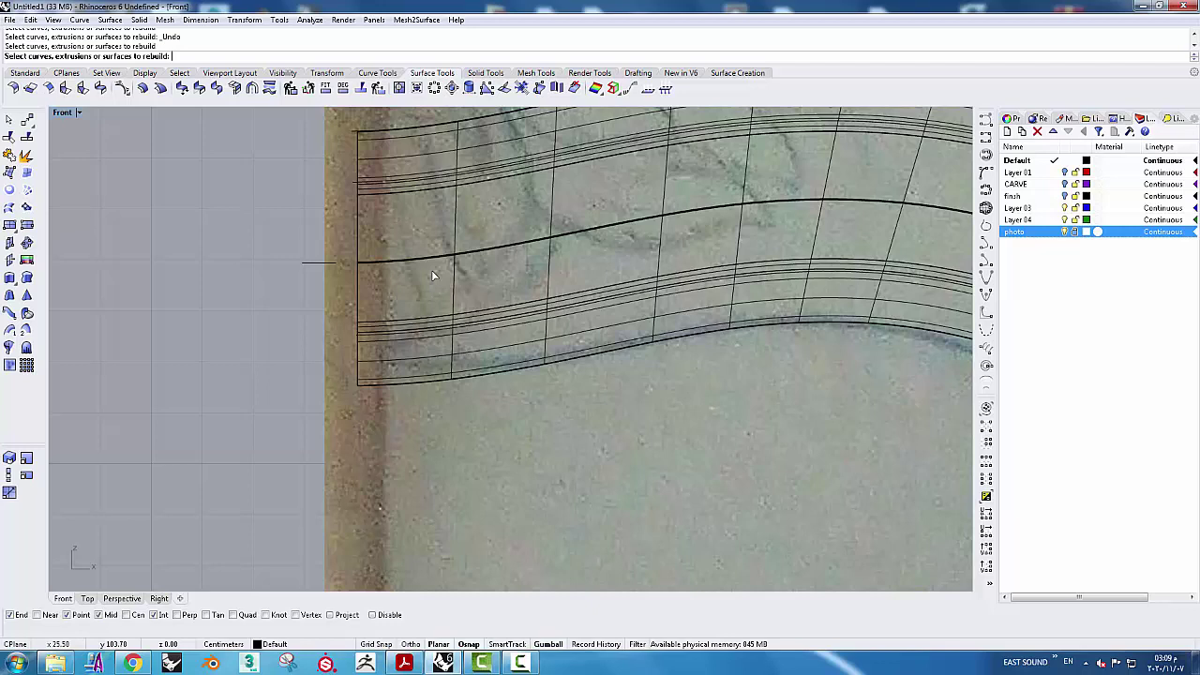
{"action": "left_click", "coordinate": [8, 122]}
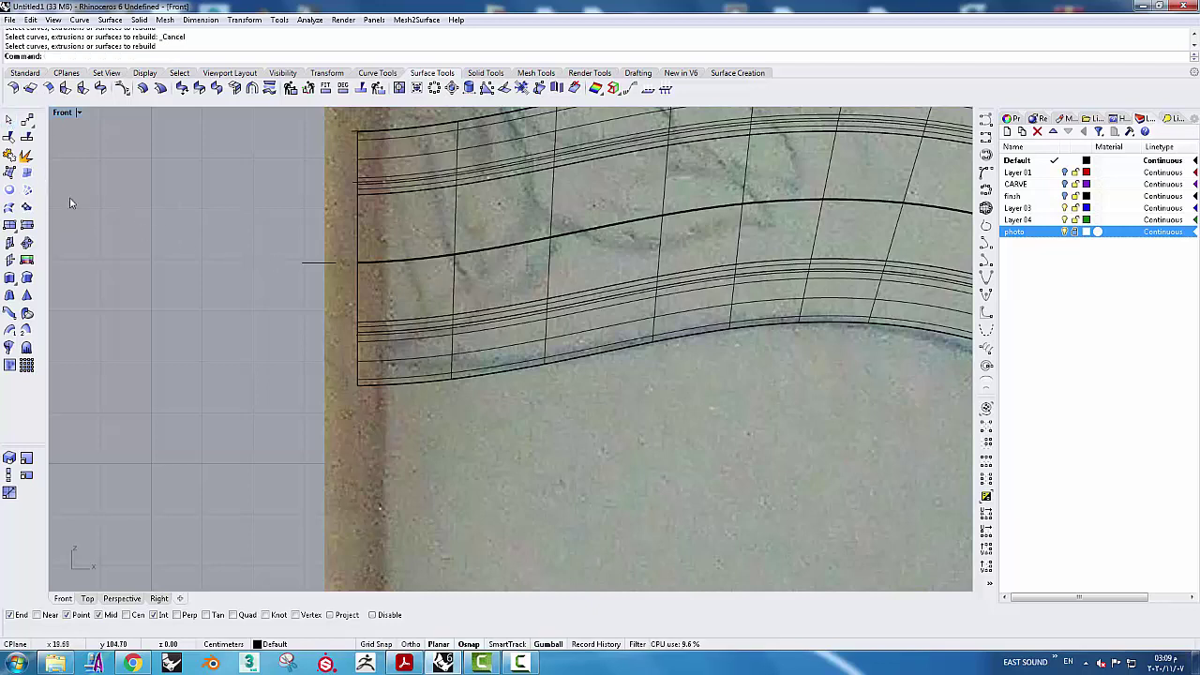
{"action": "left_click", "coordinate": [7, 121]}
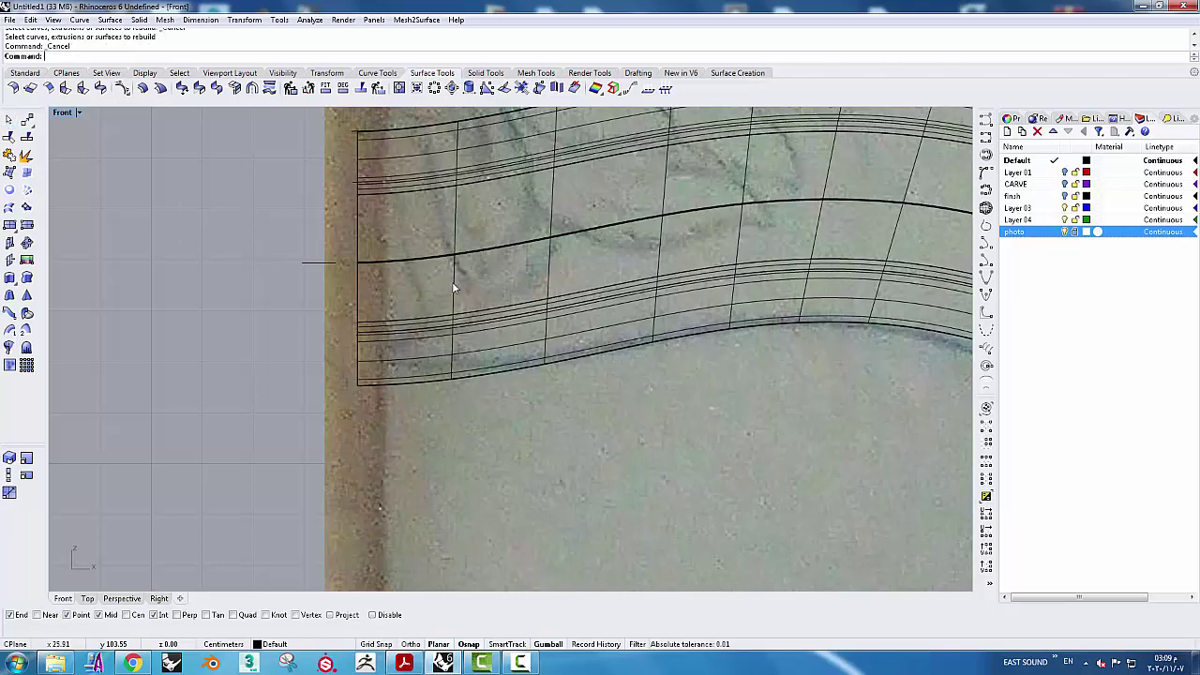
Delete the swept surface and restore the four-viewport layout
{"action": "left_click", "coordinate": [454, 289]}
{"action": "key", "text": "Delete"}
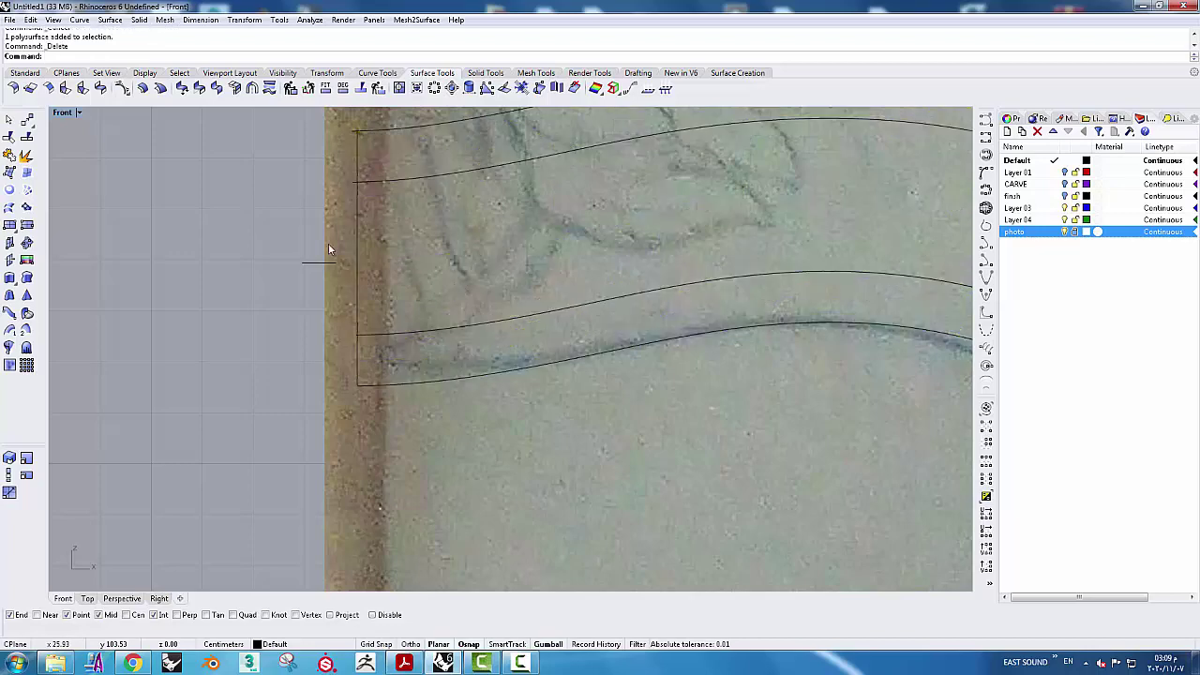
{"action": "double_click", "coordinate": [60, 113]}
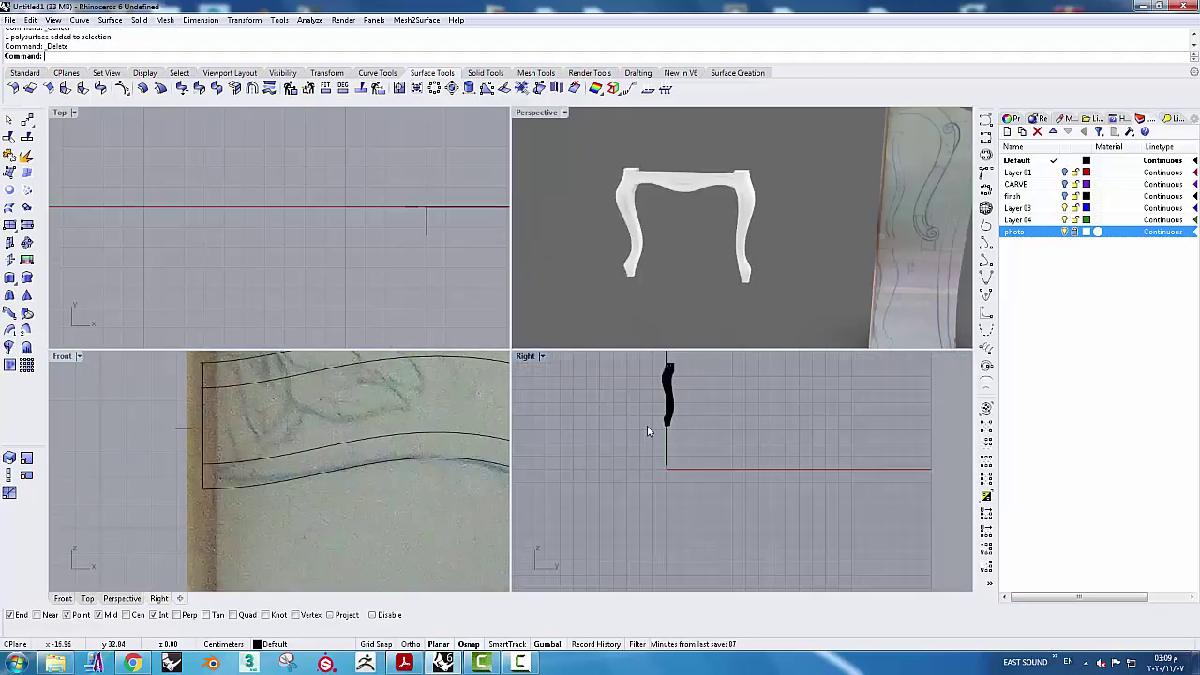
Delete four control points from the vertical cross-section profile in the Right view and clear the selection
{"action": "left_click", "coordinate": [201, 443]}
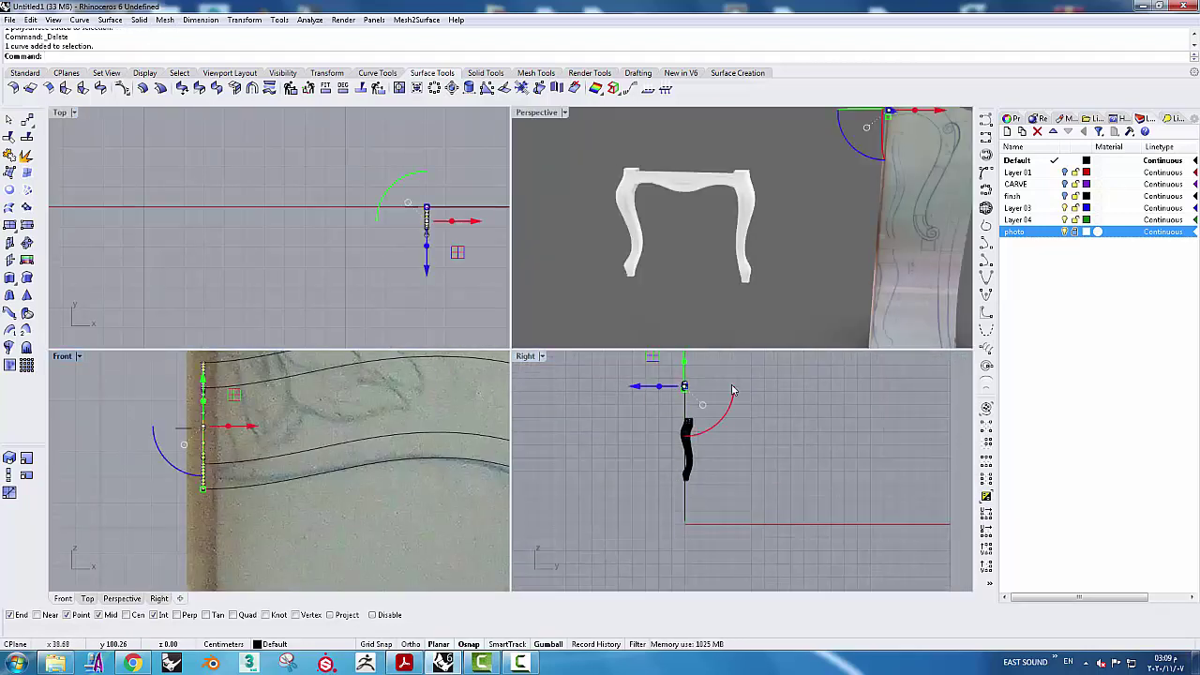
{"action": "scroll", "coordinate": [691, 392], "scroll_direction": "up", "scroll_amount": 3}
{"action": "scroll", "coordinate": [691, 392], "scroll_direction": "up", "scroll_amount": 2}
{"action": "scroll", "coordinate": [679, 403], "scroll_direction": "up", "scroll_amount": 2}
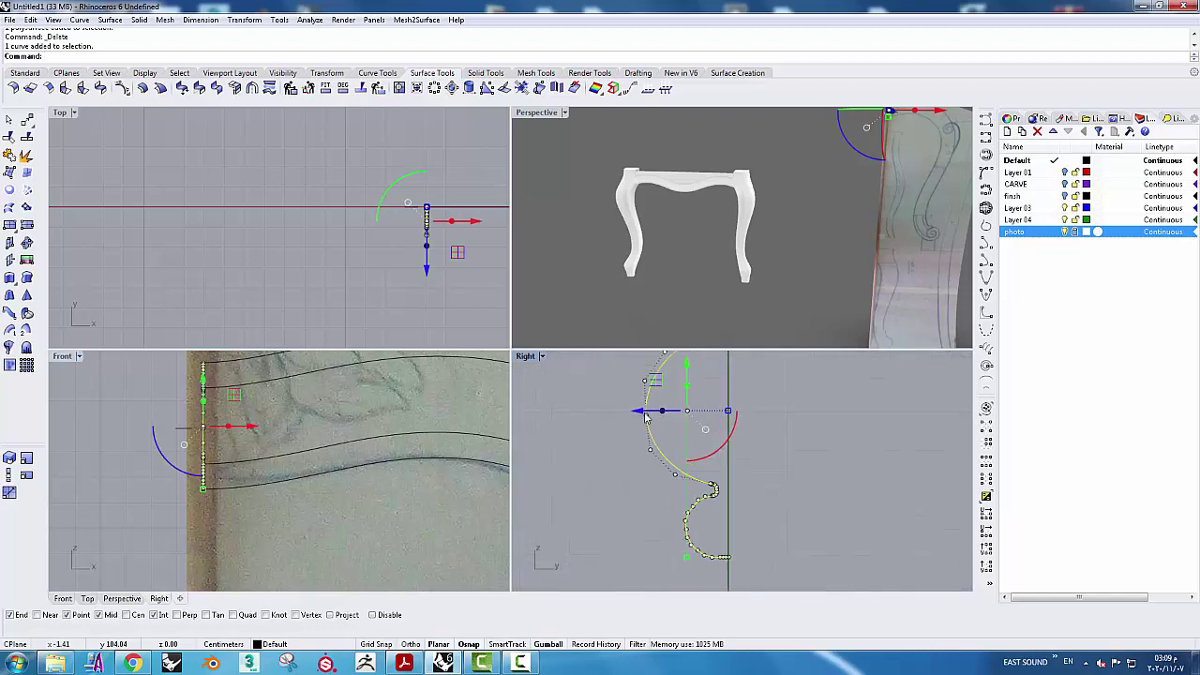
{"action": "scroll", "coordinate": [668, 422], "scroll_direction": "up", "scroll_amount": 3}
{"action": "scroll", "coordinate": [660, 433], "scroll_direction": "up", "scroll_amount": 2}
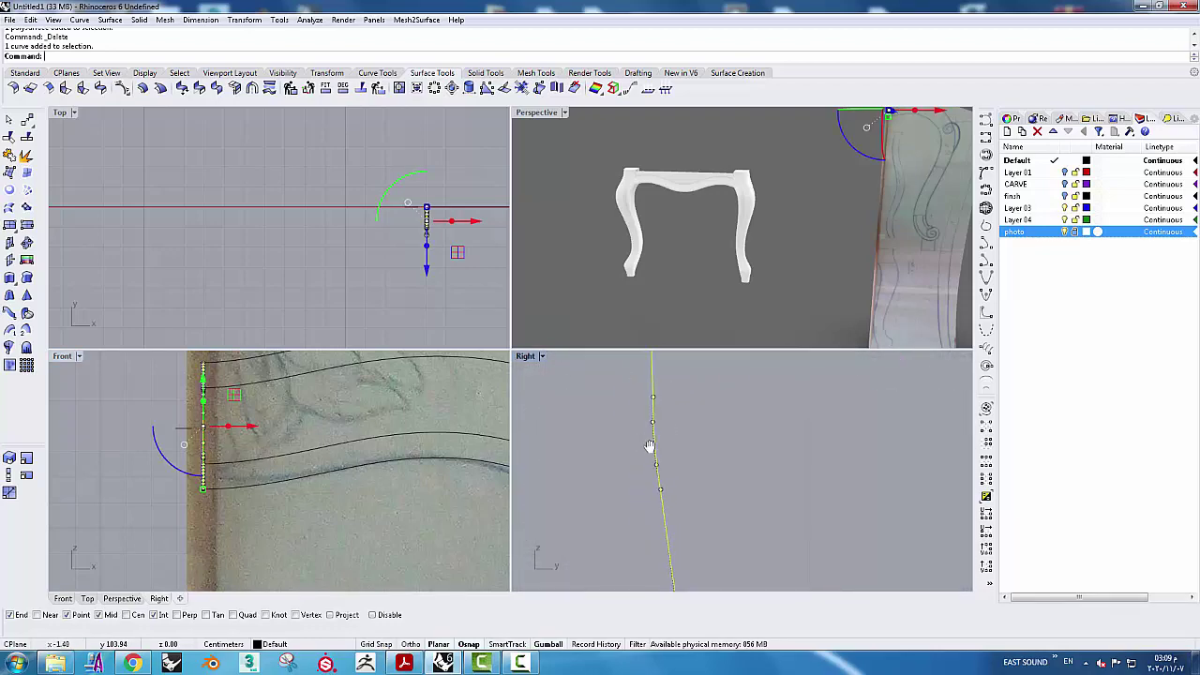
{"action": "scroll", "coordinate": [622, 418], "scroll_direction": "down", "scroll_amount": 2}
{"action": "scroll", "coordinate": [611, 410], "scroll_direction": "down", "scroll_amount": 1}
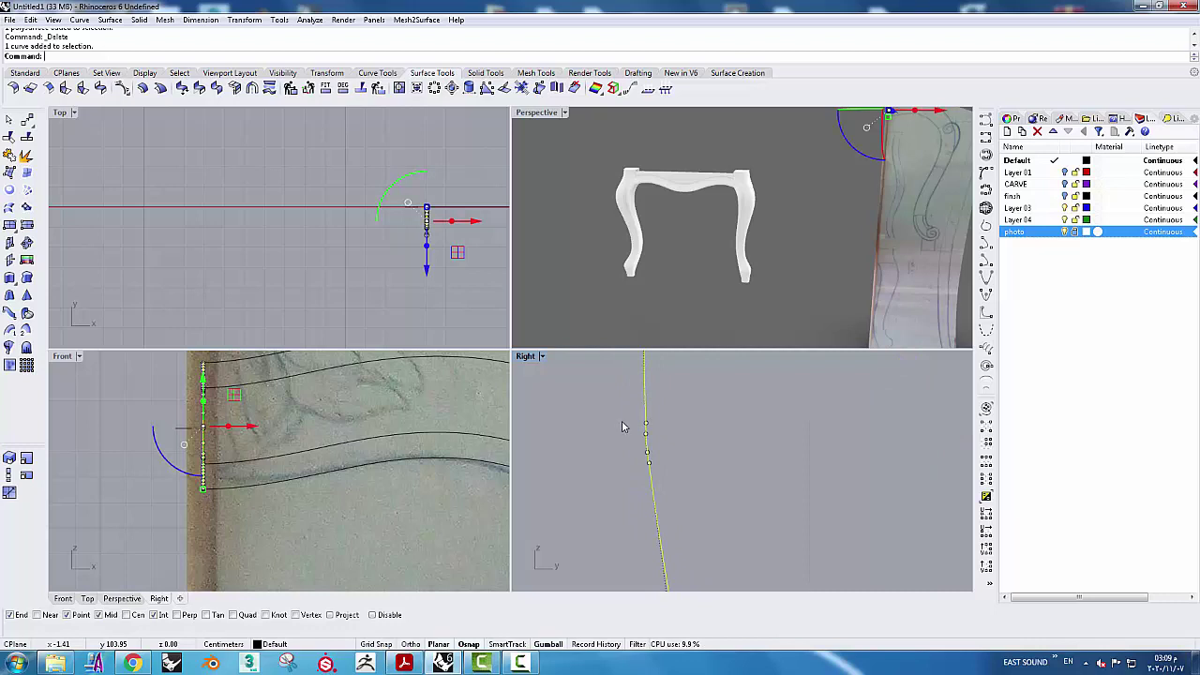
{"action": "left_click_drag", "start_coordinate": [622, 426], "coordinate": [687, 484]}
{"action": "key", "text": "Delete"}
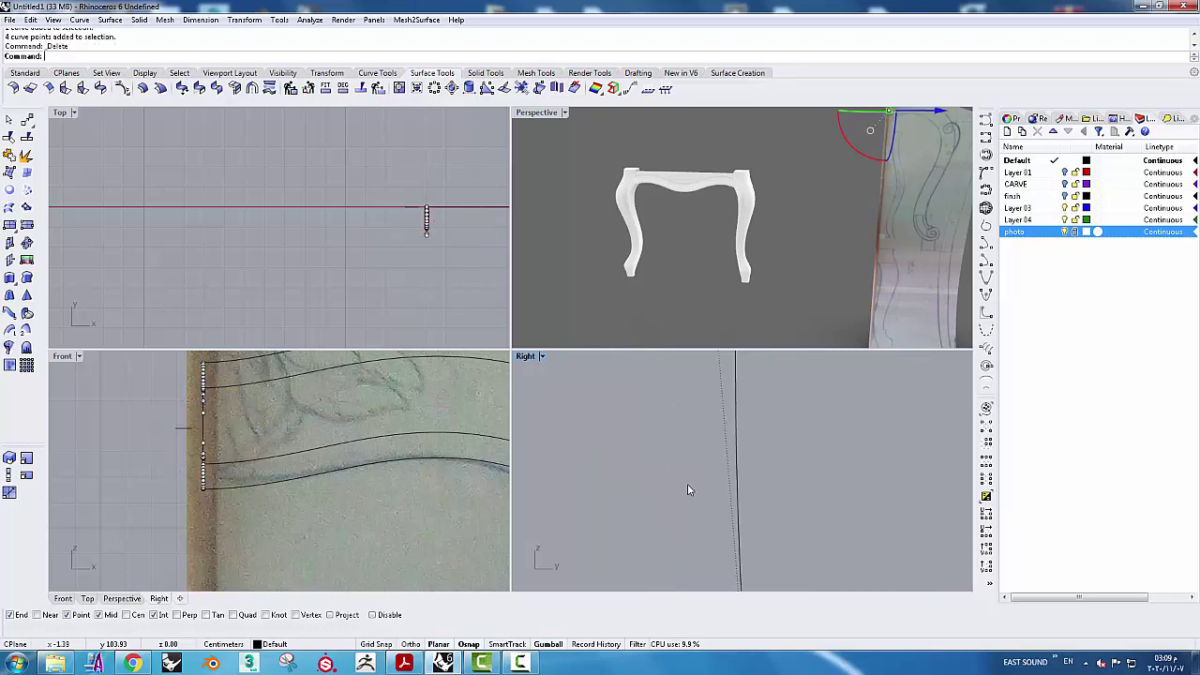
{"action": "scroll", "coordinate": [697, 453], "scroll_direction": "up", "scroll_amount": 1}
{"action": "scroll", "coordinate": [753, 469], "scroll_direction": "up", "scroll_amount": 1}
{"action": "scroll", "coordinate": [676, 455], "scroll_direction": "down", "scroll_amount": 1}
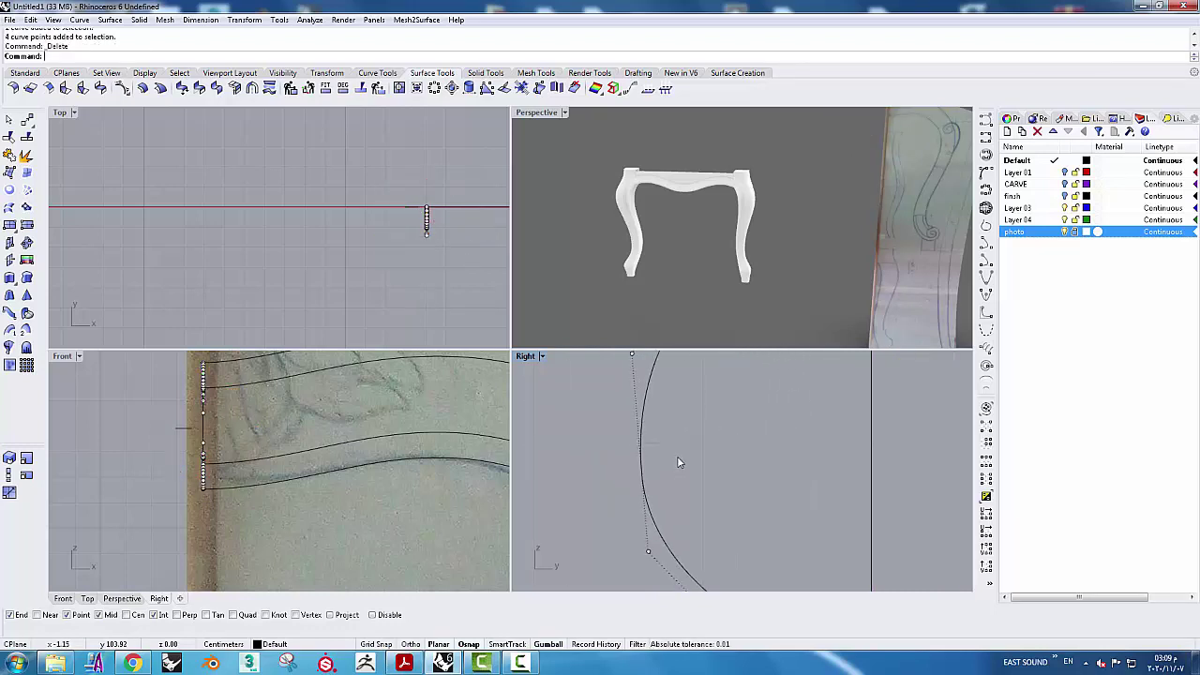
{"action": "scroll", "coordinate": [677, 456], "scroll_direction": "down", "scroll_amount": 2}
{"action": "scroll", "coordinate": [324, 463], "scroll_direction": "up", "scroll_amount": 1}
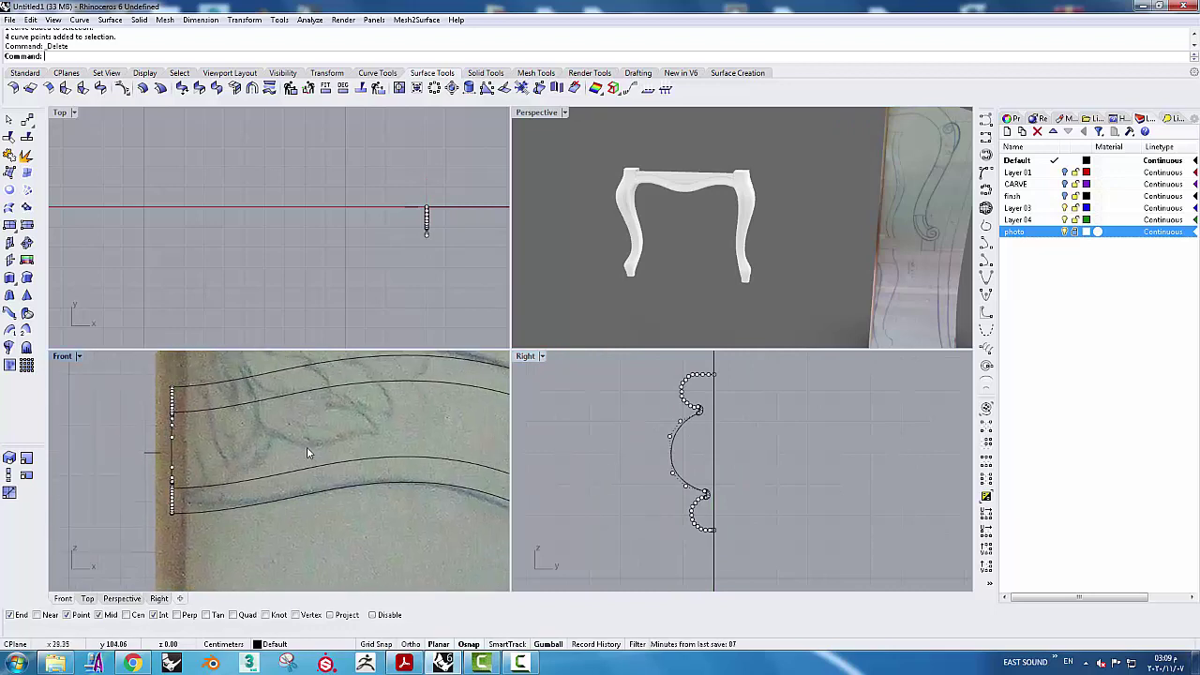
{"action": "key", "text": "Escape"}
Start a two-rail sweep with the lower and upper curves as rails and the scalloped profile as cross section
{"action": "left_click", "coordinate": [750, 75]}
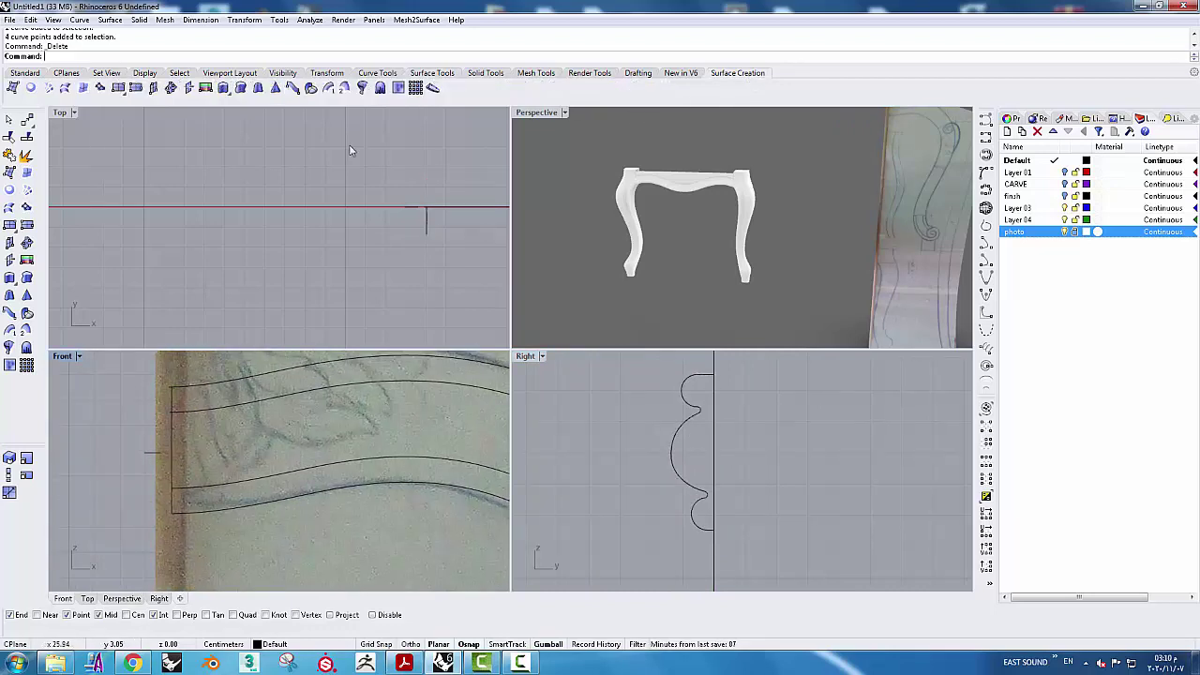
{"action": "left_click", "coordinate": [345, 88]}
{"action": "left_click", "coordinate": [322, 497]}
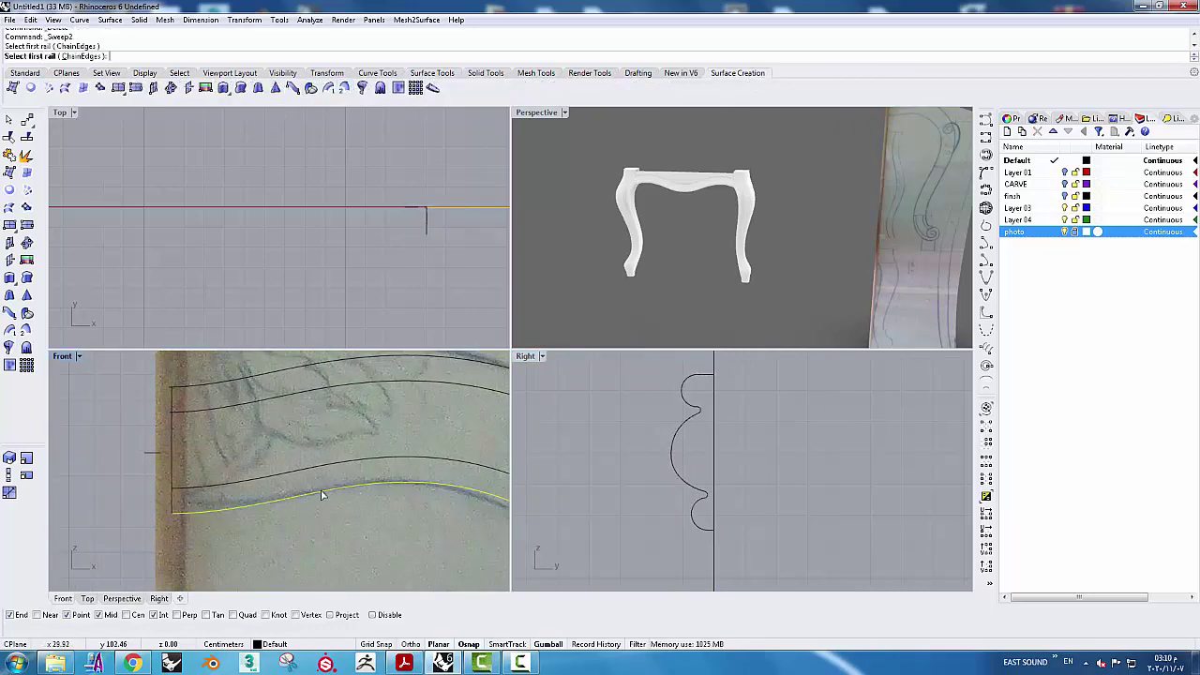
{"action": "left_click", "coordinate": [288, 374]}
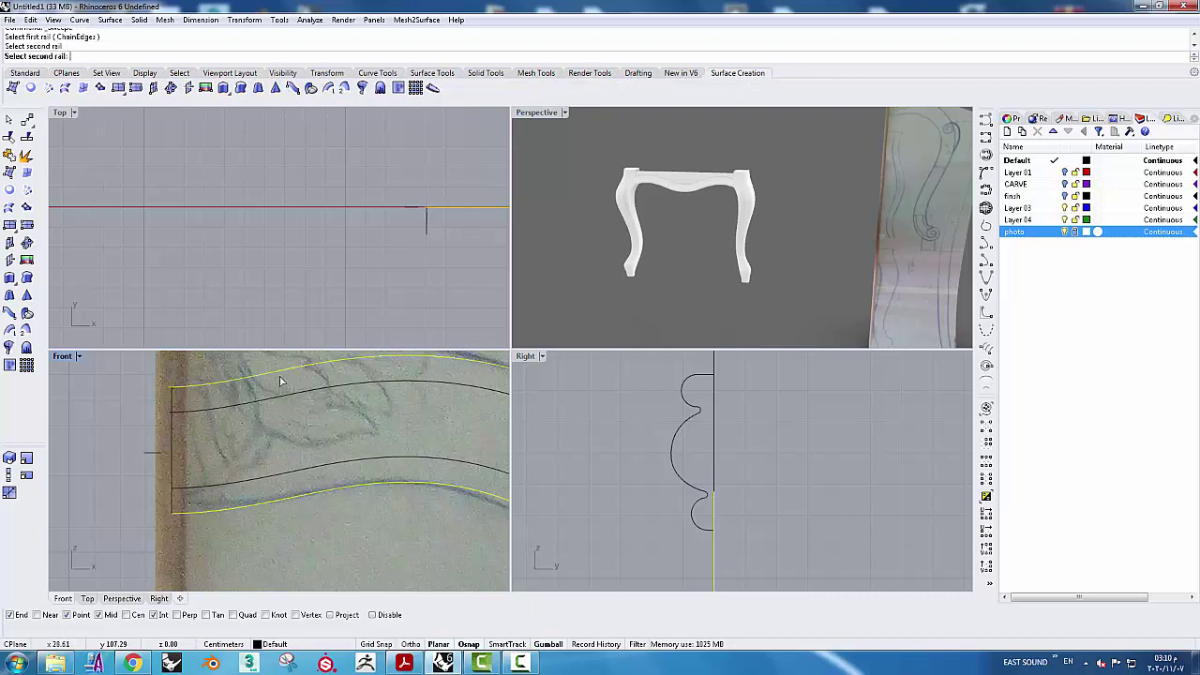
{"action": "left_click", "coordinate": [172, 440]}
{"action": "mouse_move", "coordinate": [255, 440]}
{"action": "right_mouse_down"}
{"action": "mouse_move", "coordinate": [272, 466]}
{"action": "mouse_move", "coordinate": [347, 456]}
{"action": "right_mouse_up"}
{"action": "key", "text": "Return"}
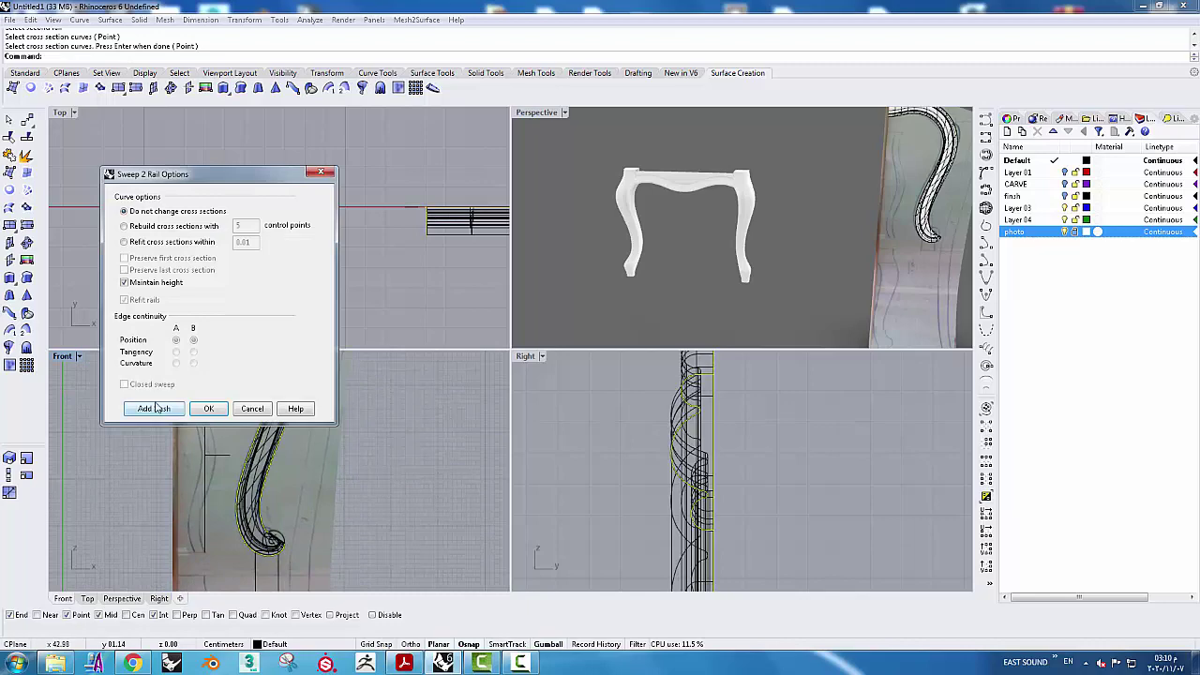
Add slash lines between matching rail points near the bottom of the leg
{"action": "left_click", "coordinate": [156, 407]}
{"action": "scroll", "coordinate": [274, 497], "scroll_direction": "up", "scroll_amount": 2}
{"action": "scroll", "coordinate": [271, 559], "scroll_direction": "up", "scroll_amount": 2}
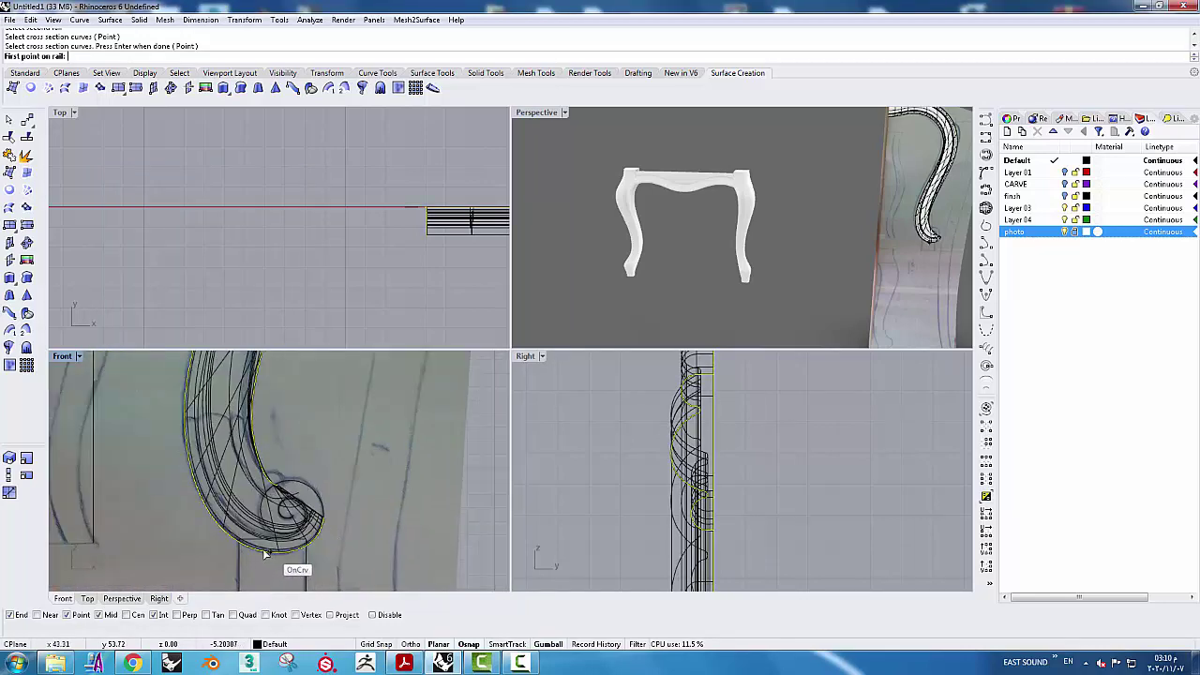
{"action": "left_click", "coordinate": [253, 551]}
{"action": "left_click", "coordinate": [283, 516]}
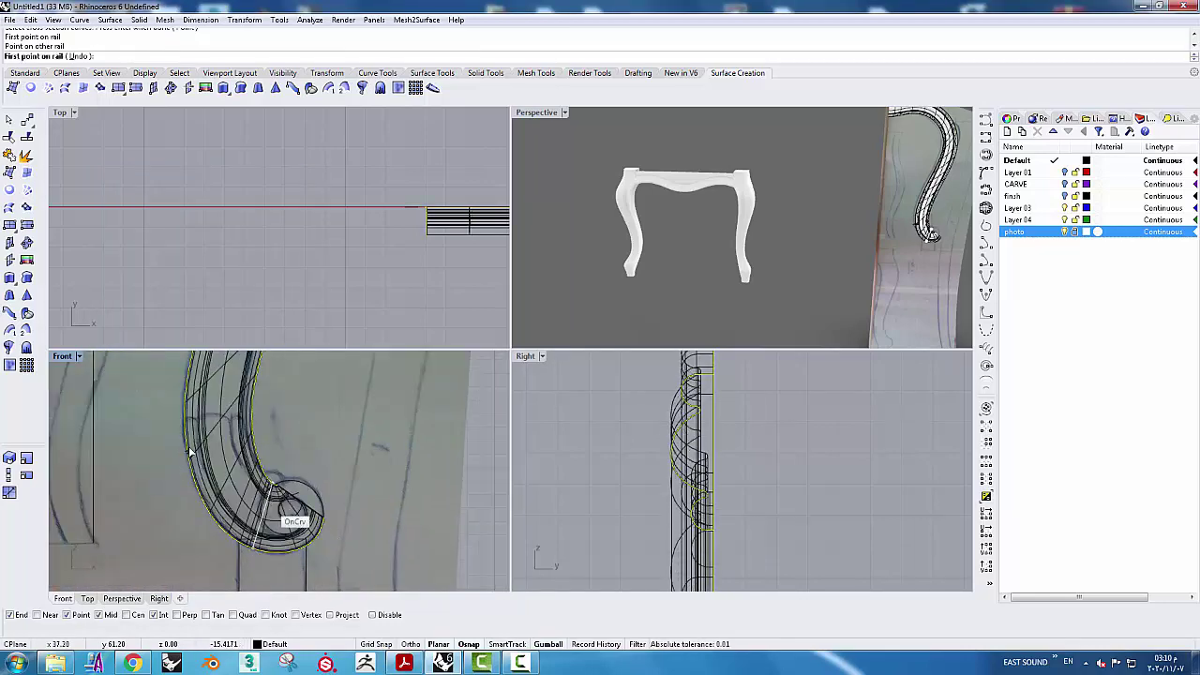
{"action": "left_click", "coordinate": [232, 435]}
{"action": "left_click", "coordinate": [268, 436]}
Add more slashes up to the curved top, then confirm to create the swept leg surface
{"action": "key", "text": "Up"}
{"action": "key", "text": "Up"}
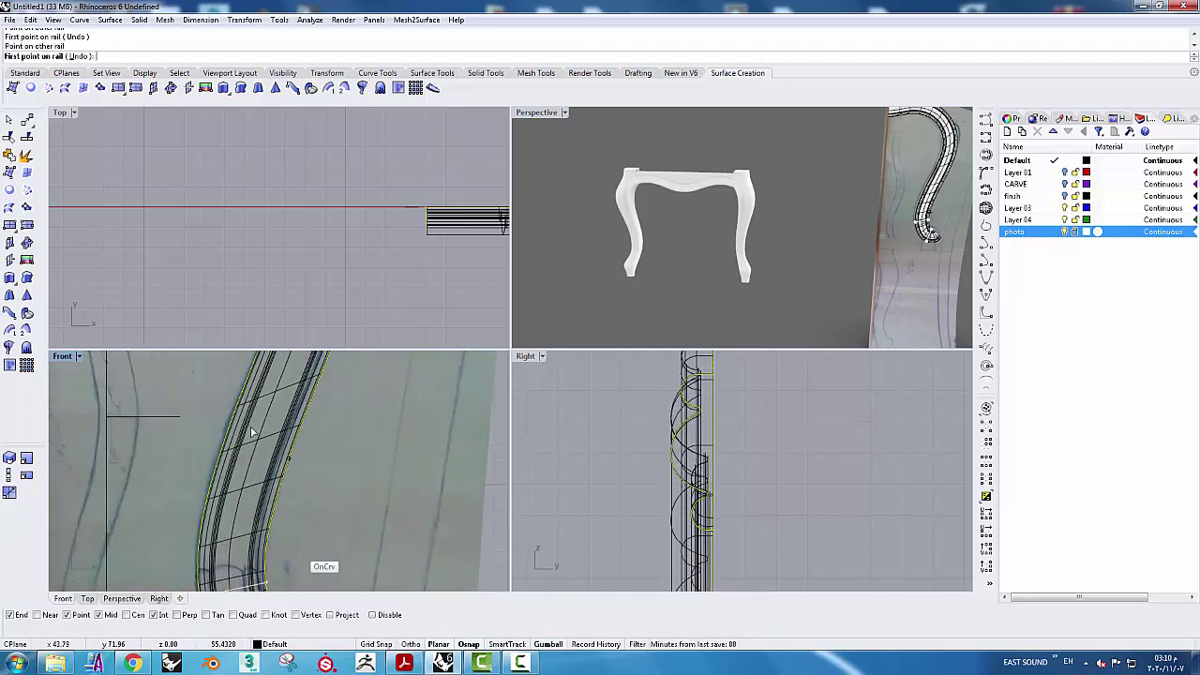
{"action": "left_click", "coordinate": [249, 423]}
{"action": "key", "text": "Up"}
{"action": "key", "text": "Up"}
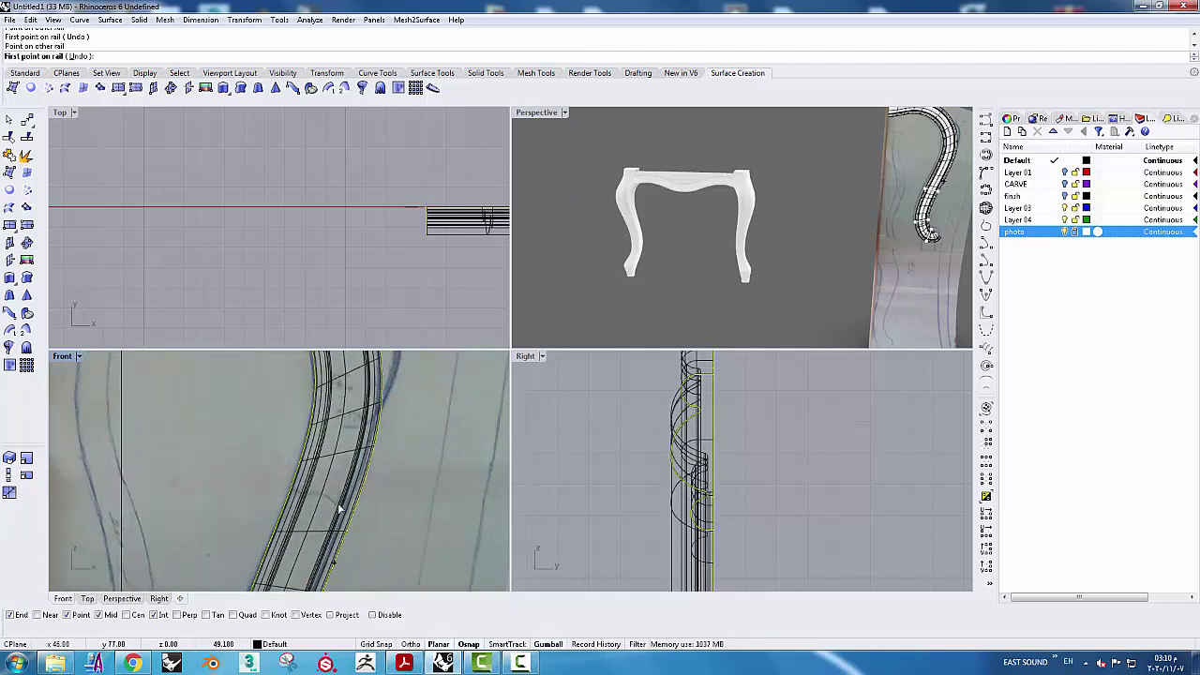
{"action": "left_click", "coordinate": [309, 401]}
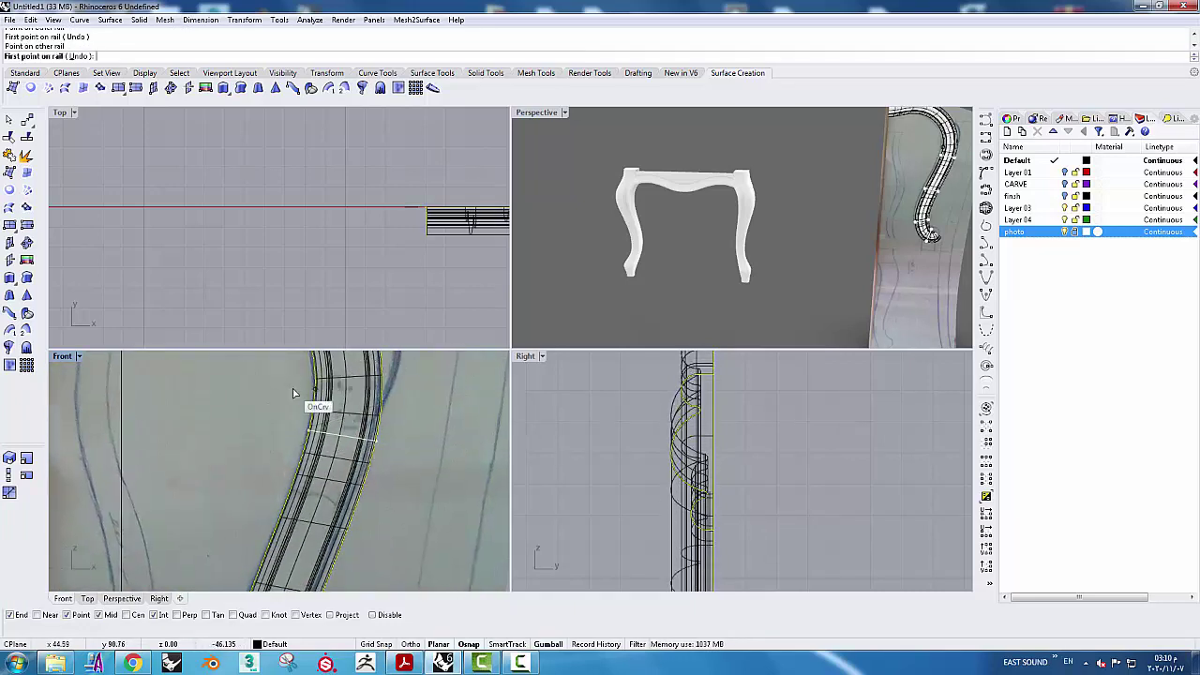
{"action": "key", "text": "Up"}
{"action": "key", "text": "Up"}
{"action": "left_click", "coordinate": [310, 439]}
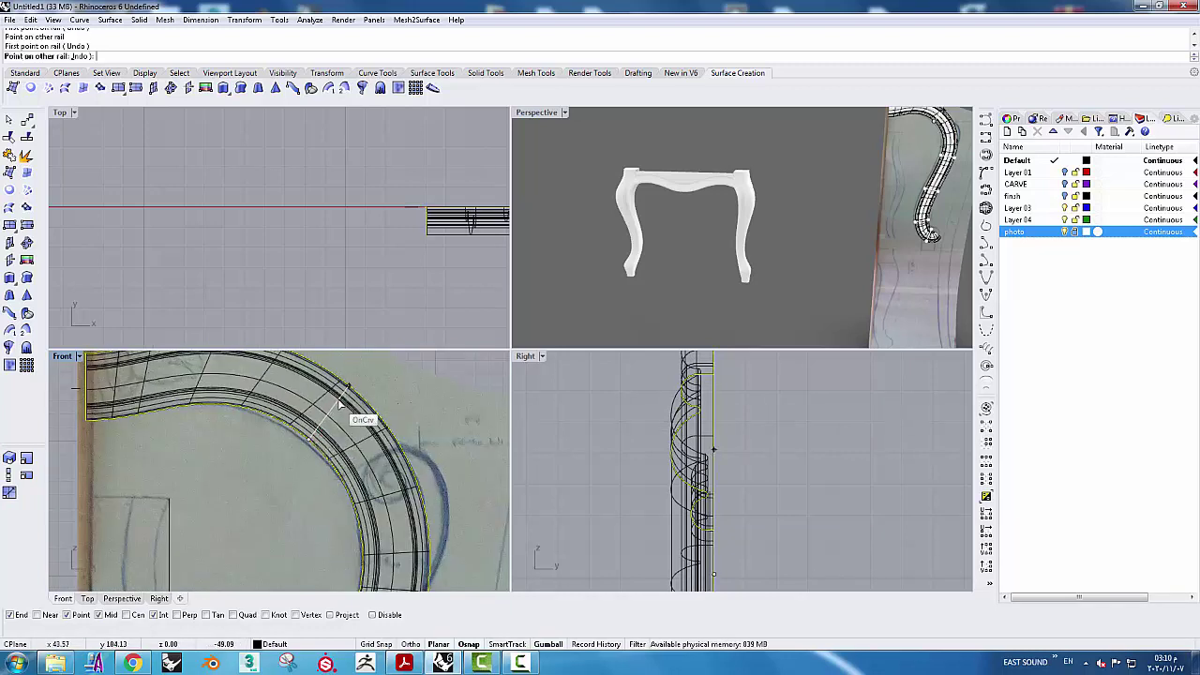
{"action": "left_click", "coordinate": [339, 403]}
{"action": "key", "text": "Left"}
{"action": "key", "text": "Up"}
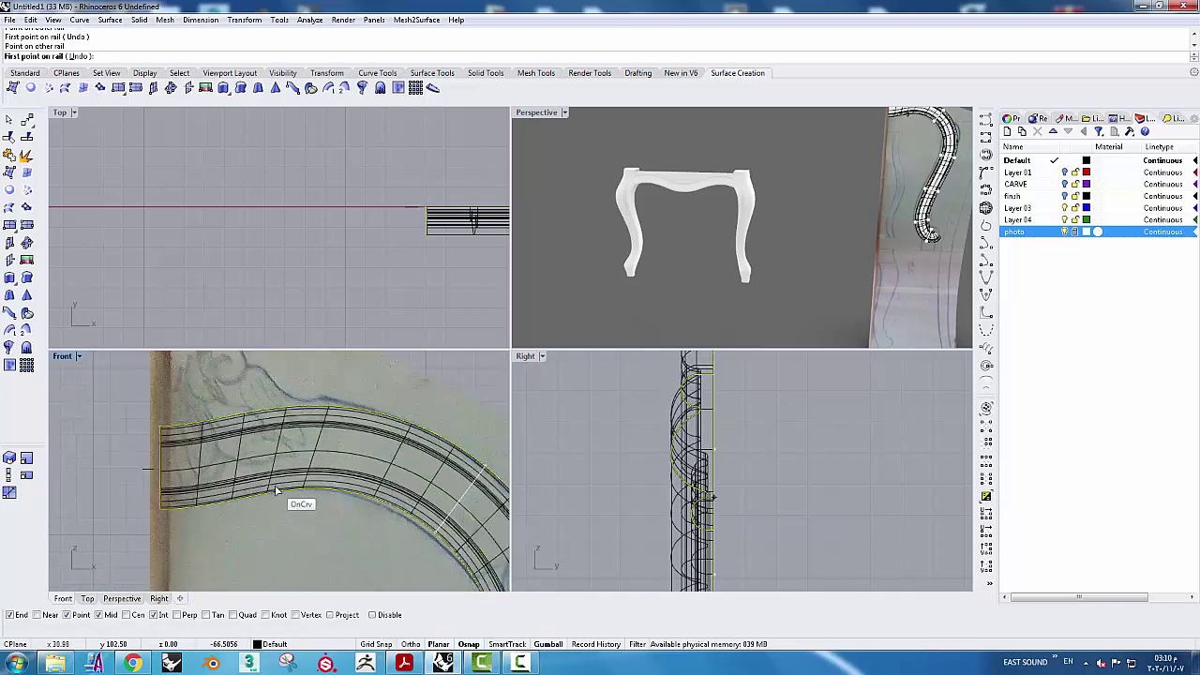
{"action": "left_click", "coordinate": [276, 489]}
{"action": "key", "text": "Return"}
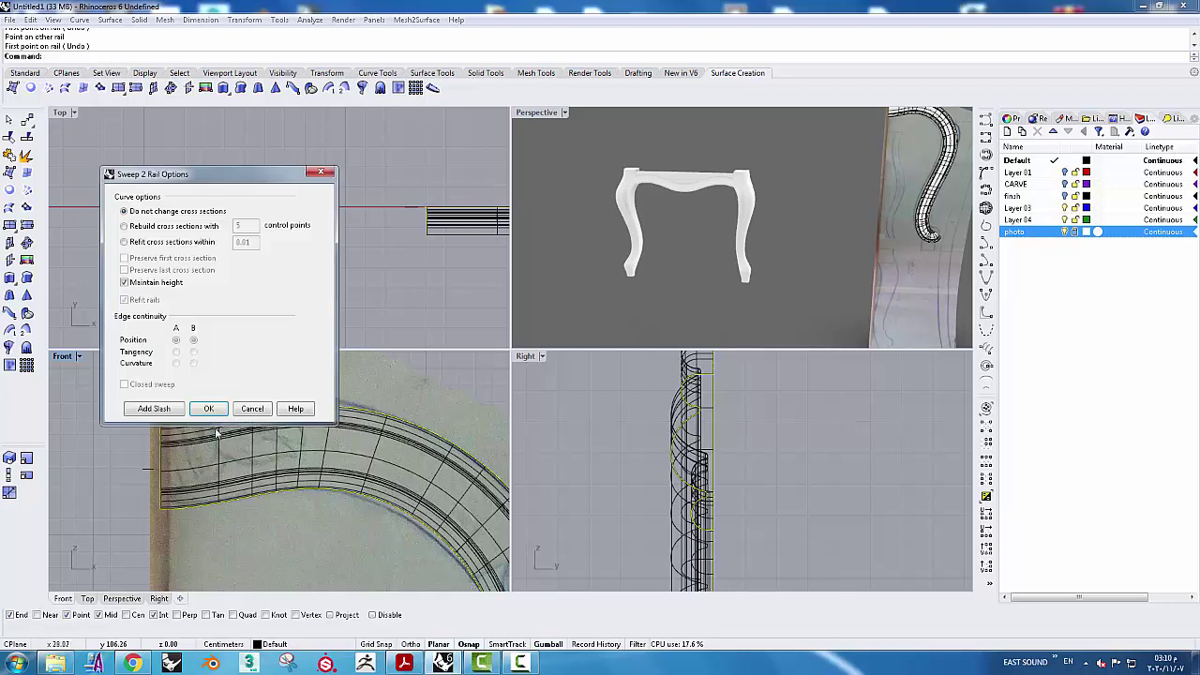
{"action": "left_click", "coordinate": [208, 409]}
{"action": "right_click_drag", "start_coordinate": [795, 224], "coordinate": [860, 181]}
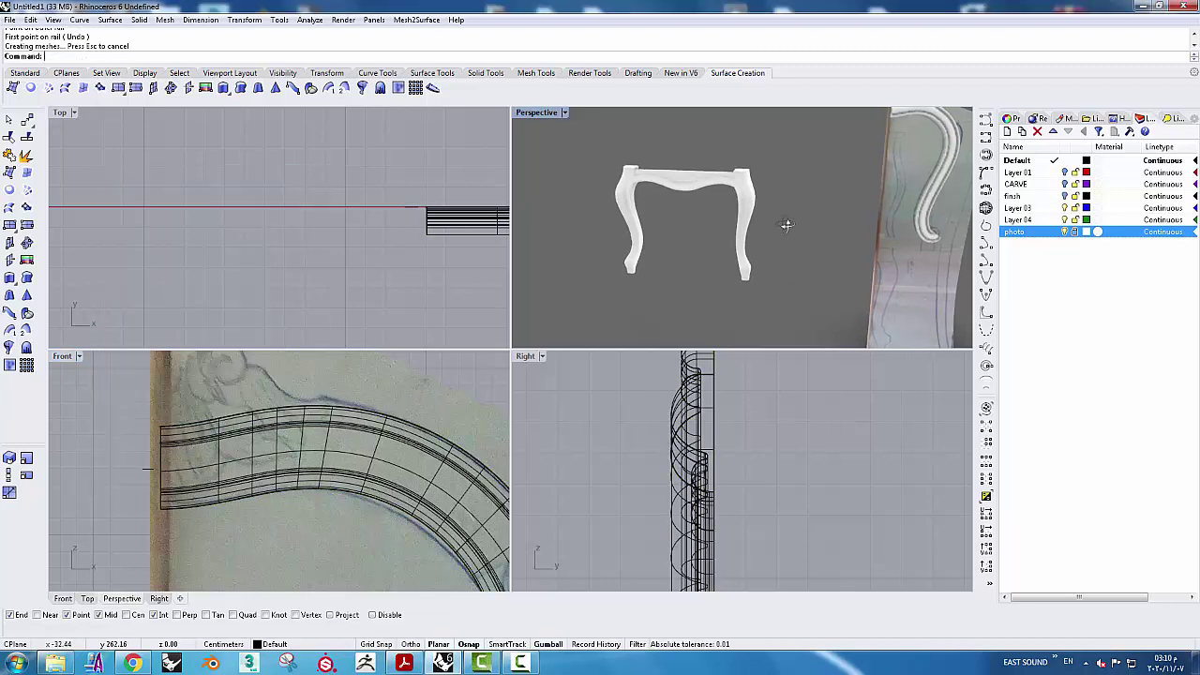
Select the new swept rail polysurface and try a surface rebuild, ending the command
{"action": "scroll", "coordinate": [857, 179], "scroll_direction": "up", "scroll_amount": 3}
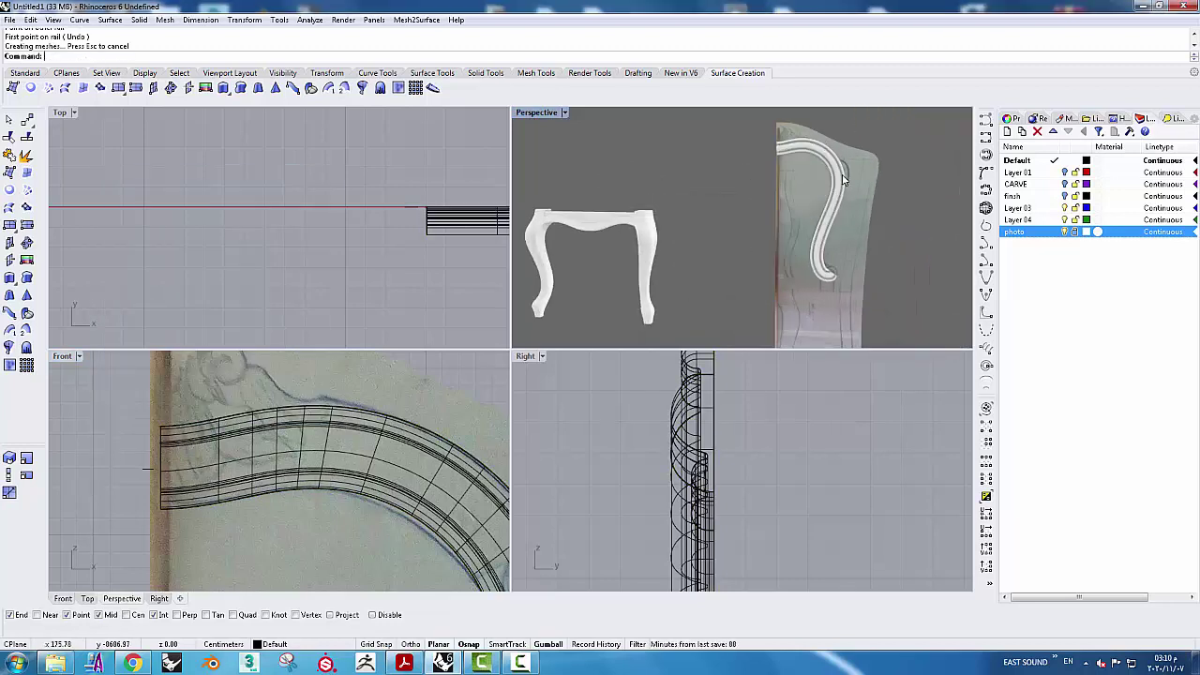
{"action": "scroll", "coordinate": [839, 183], "scroll_direction": "up", "scroll_amount": 3}
{"action": "scroll", "coordinate": [832, 187], "scroll_direction": "up", "scroll_amount": 3}
{"action": "left_click", "coordinate": [829, 190]}
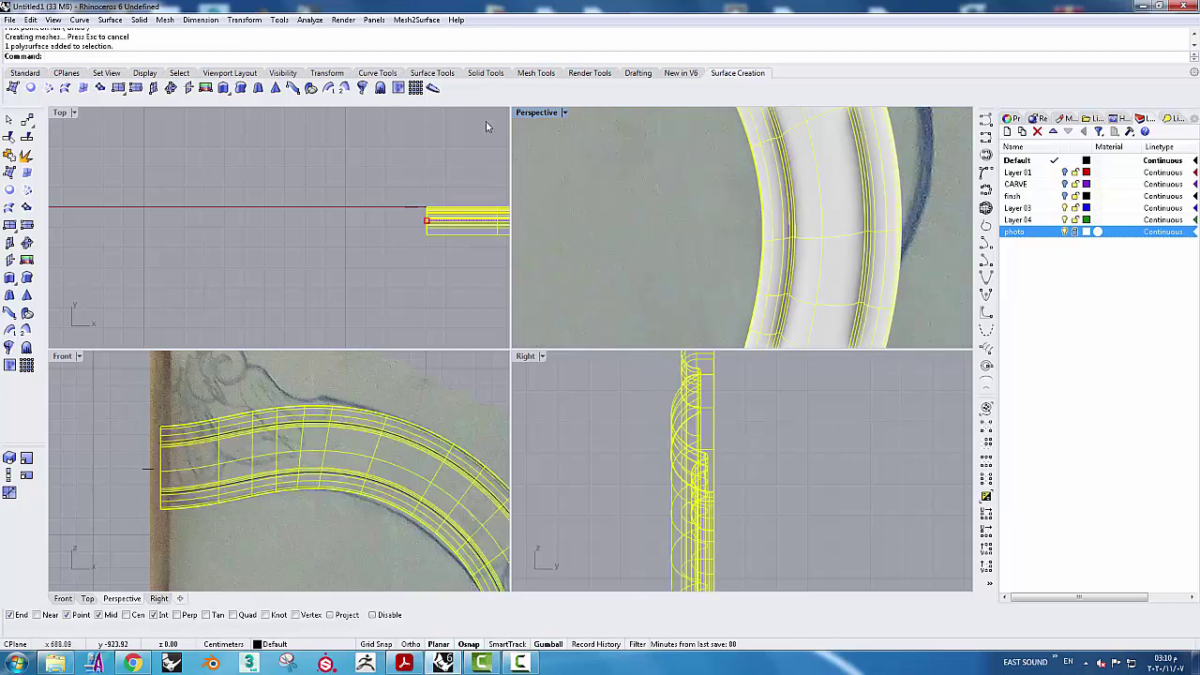
{"action": "left_click", "coordinate": [436, 74]}
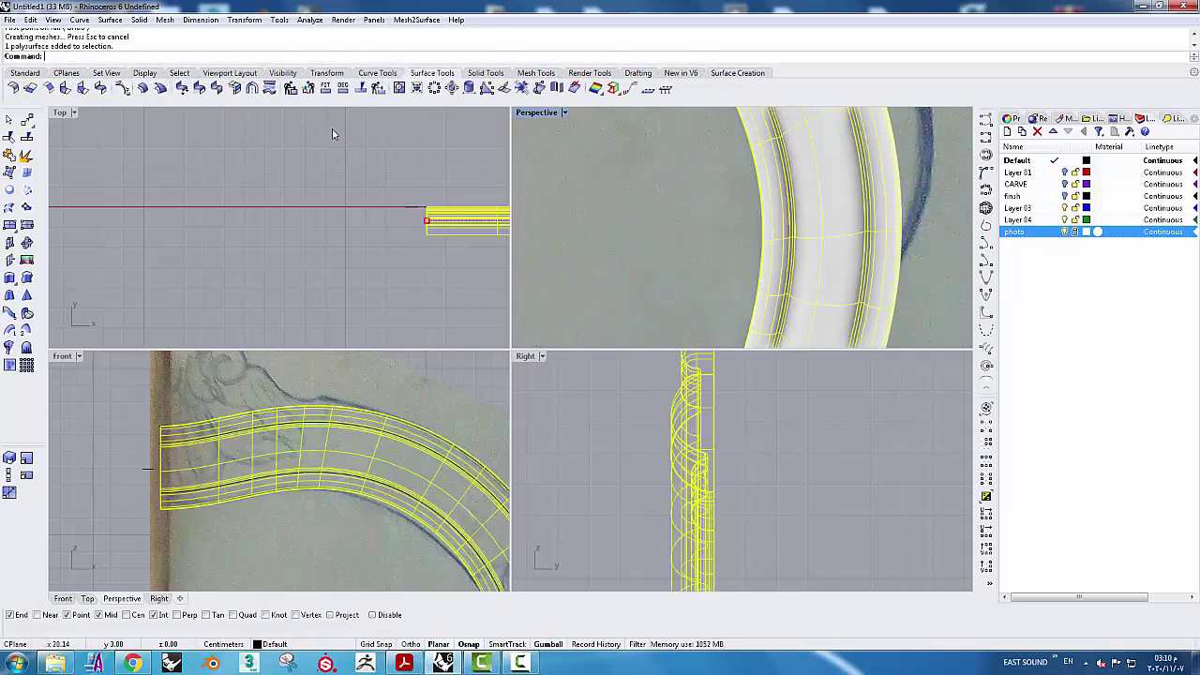
{"action": "left_click", "coordinate": [291, 89]}
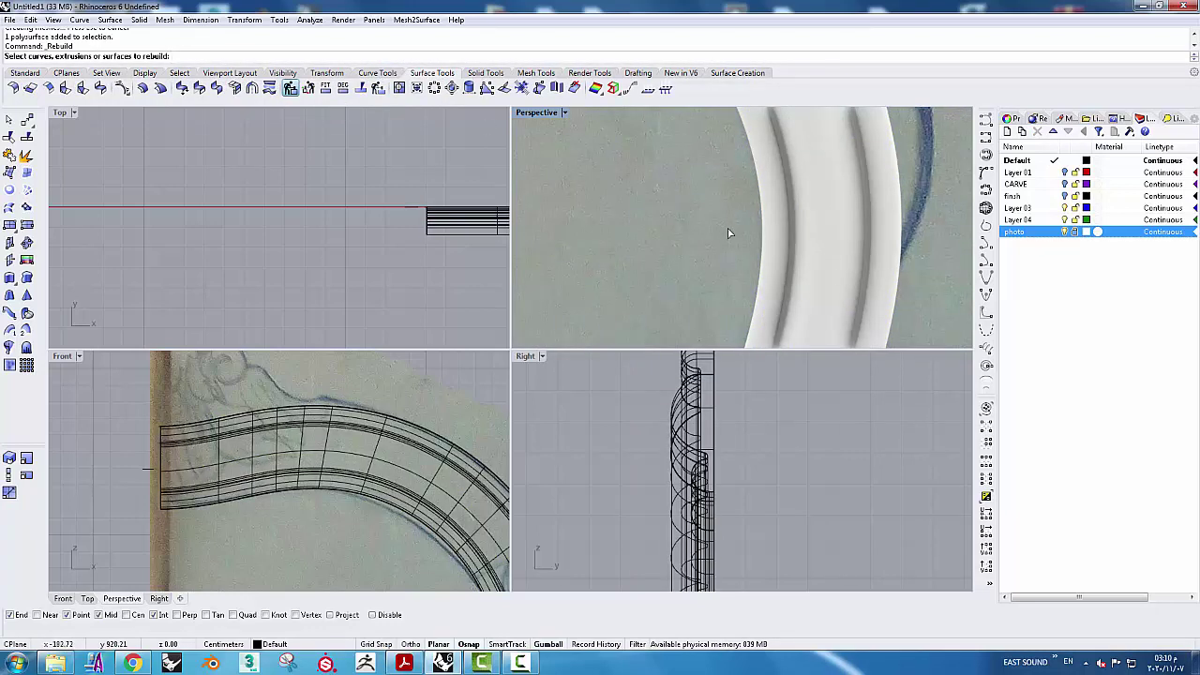
{"action": "scroll", "coordinate": [730, 233], "scroll_direction": "down", "scroll_amount": 3}
{"action": "scroll", "coordinate": [729, 230], "scroll_direction": "down", "scroll_amount": 3}
{"action": "left_click", "coordinate": [752, 232]}
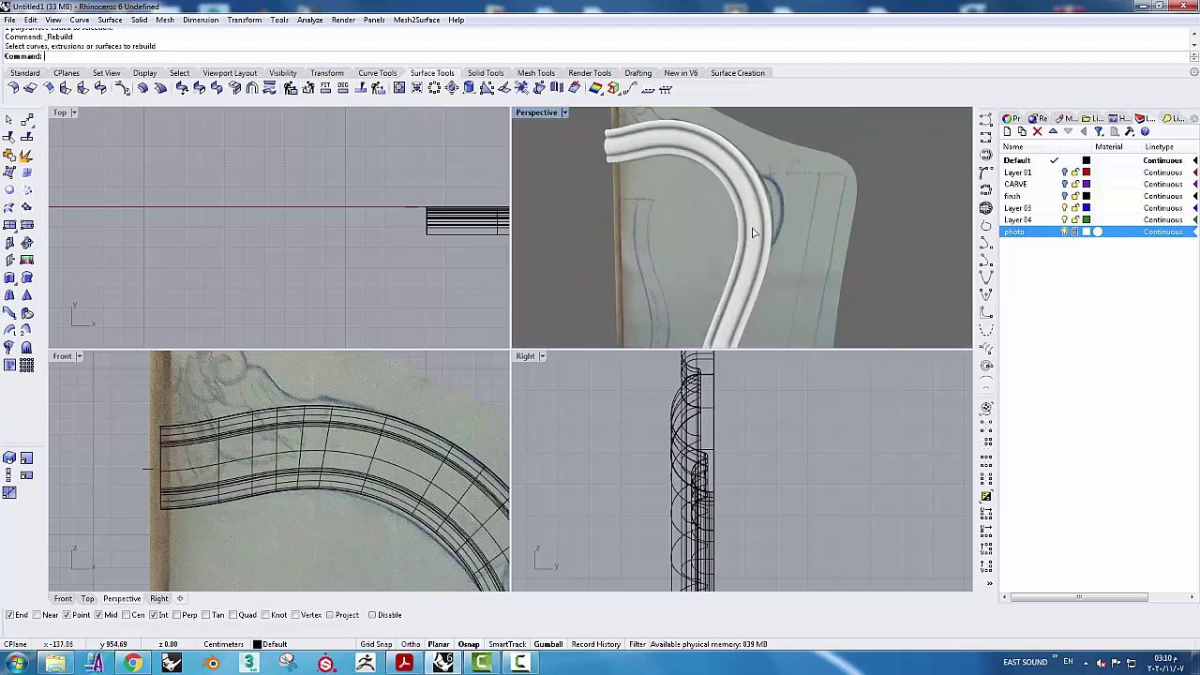
{"action": "key", "text": "Return"}
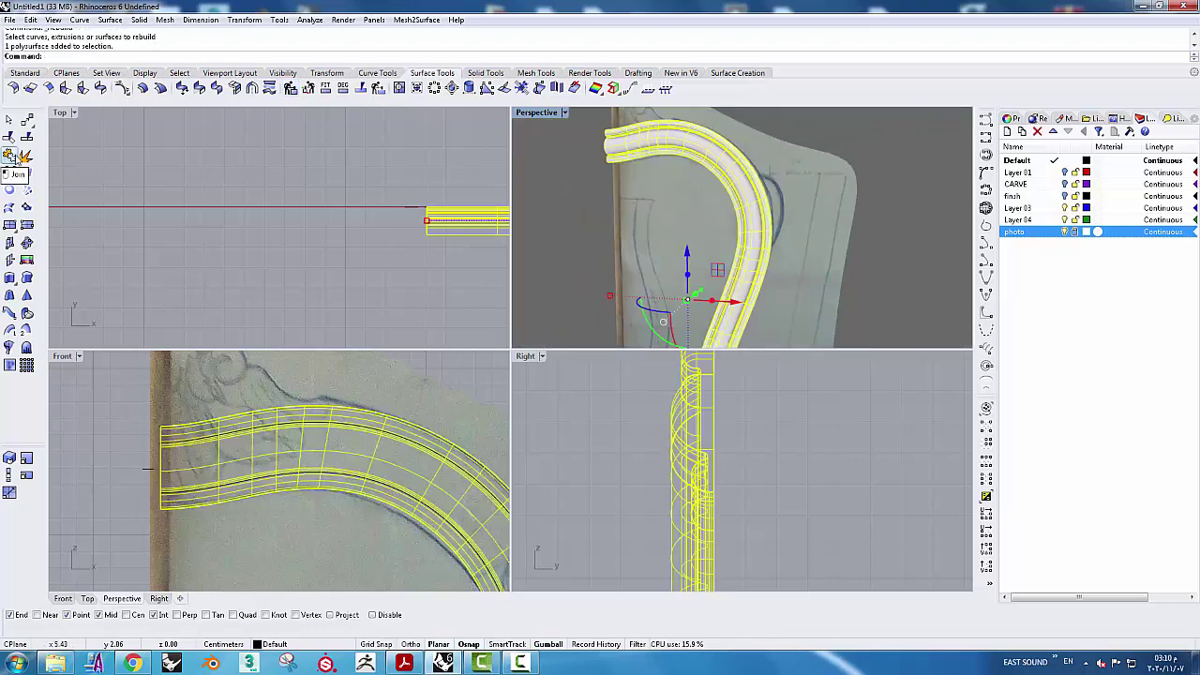
Explode the rail polysurface into separate surfaces and select one of them
{"action": "left_click", "coordinate": [9, 155]}
{"action": "left_click", "coordinate": [785, 174]}
{"action": "scroll", "coordinate": [777, 183], "scroll_direction": "up", "scroll_amount": 2}
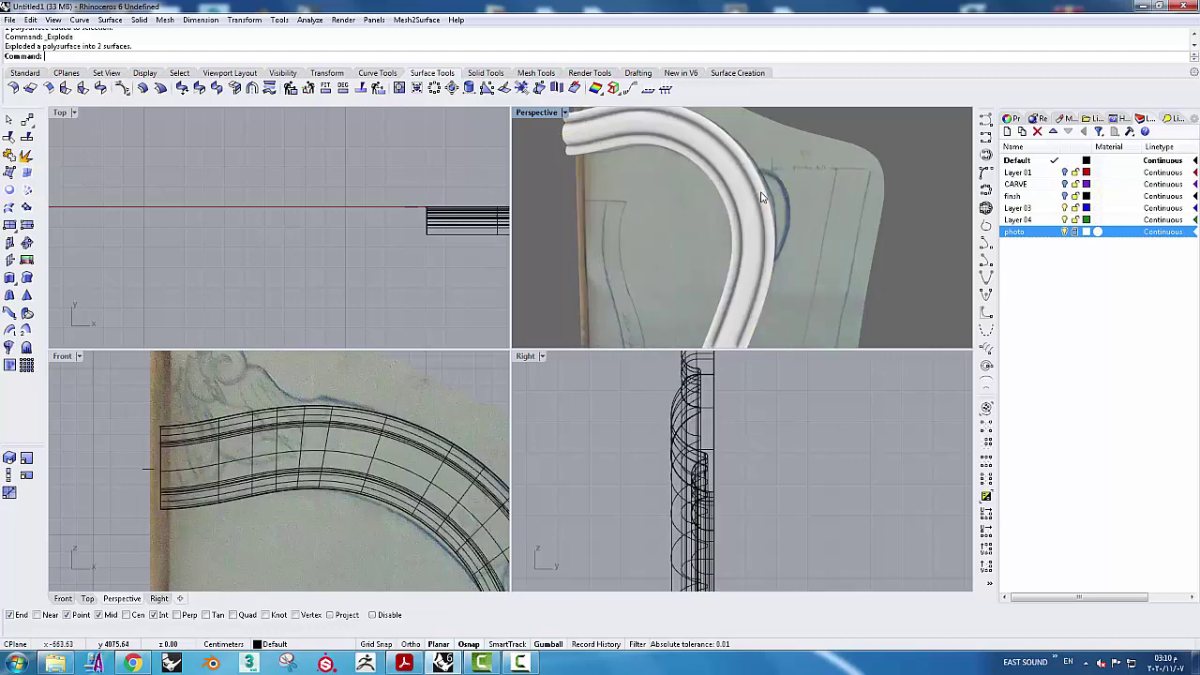
{"action": "scroll", "coordinate": [769, 192], "scroll_direction": "up", "scroll_amount": 3}
{"action": "left_click", "coordinate": [761, 197]}
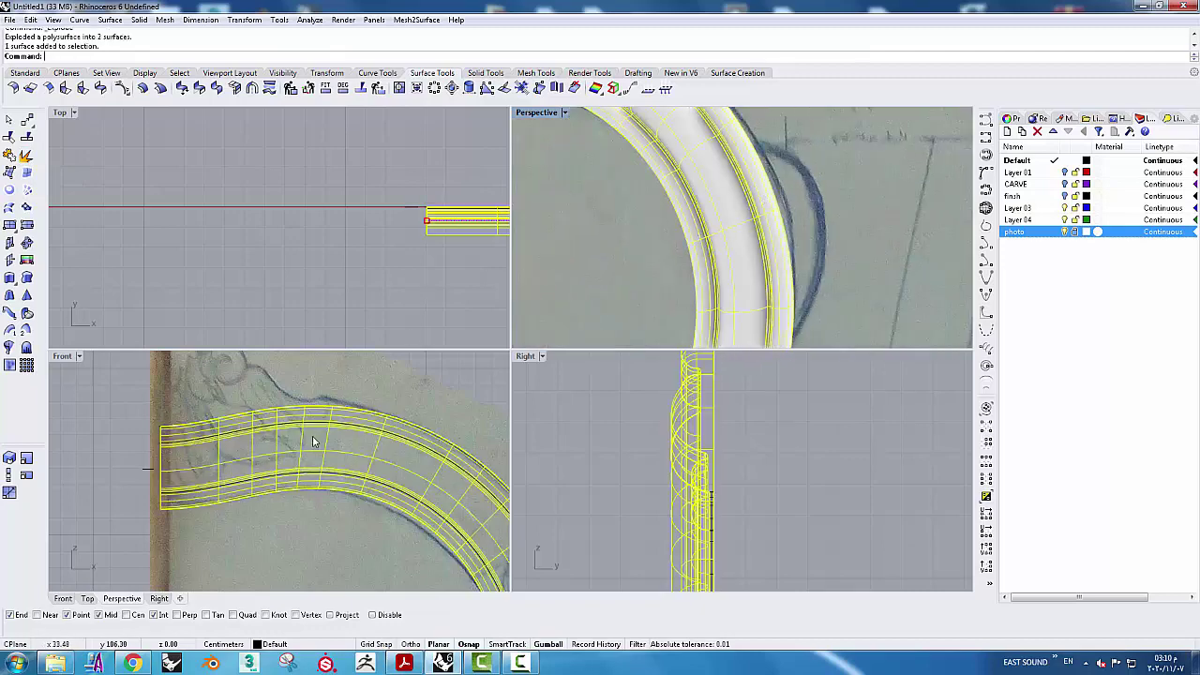
{"action": "scroll", "coordinate": [314, 441], "scroll_direction": "down", "scroll_amount": 4}
{"action": "scroll", "coordinate": [281, 403], "scroll_direction": "up", "scroll_amount": 2}
{"action": "scroll", "coordinate": [271, 384], "scroll_direction": "up", "scroll_amount": 1}
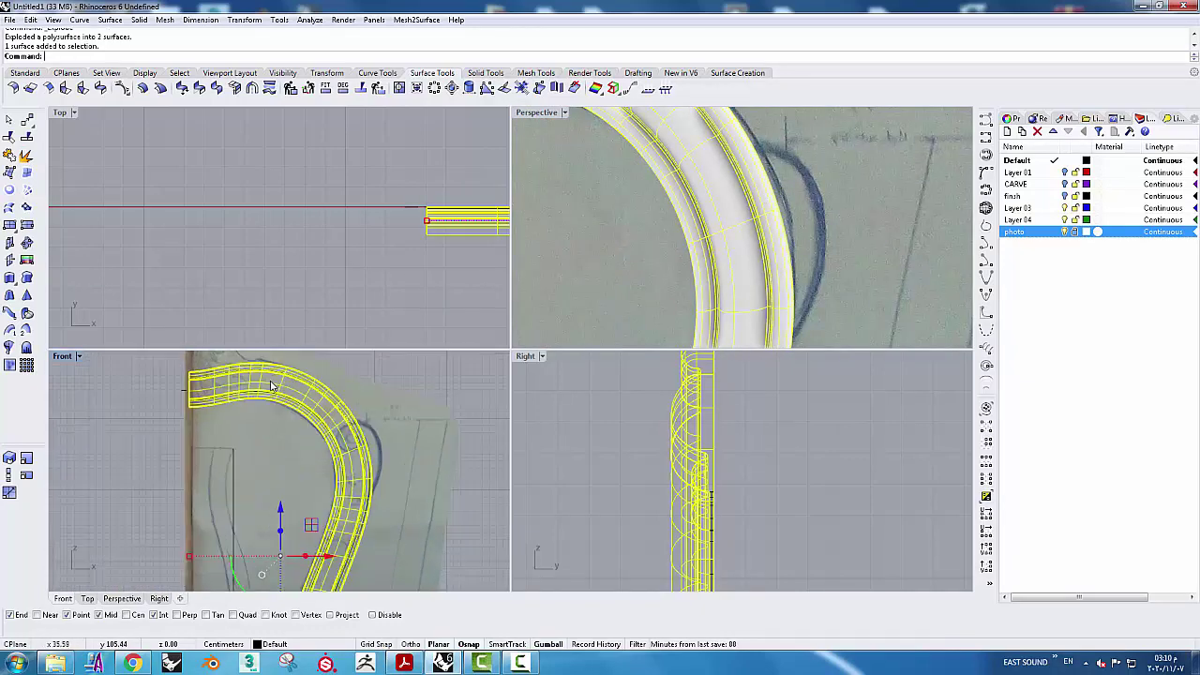
{"action": "scroll", "coordinate": [271, 385], "scroll_direction": "up", "scroll_amount": 2}
{"action": "right_click_drag", "start_coordinate": [268, 384], "coordinate": [300, 429]}
{"action": "right_click_drag", "start_coordinate": [310, 259], "coordinate": [198, 281]}
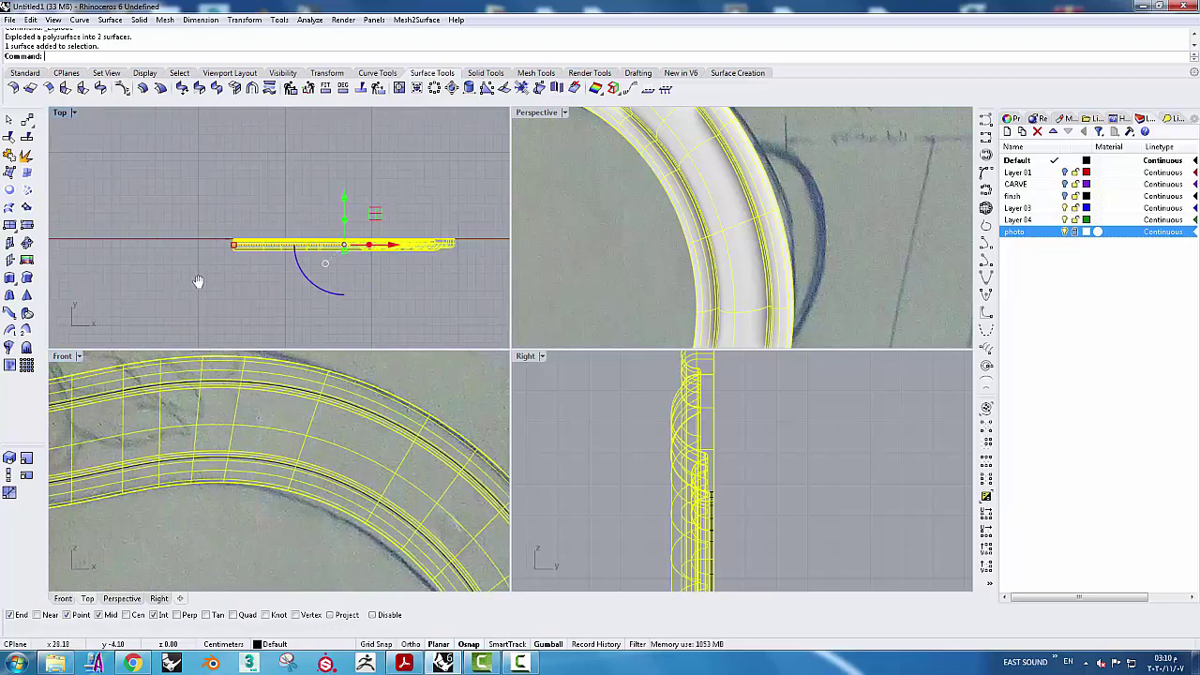
Select the stray surface lying along the rail and delete it
{"action": "scroll", "coordinate": [263, 248], "scroll_direction": "up", "scroll_amount": 3}
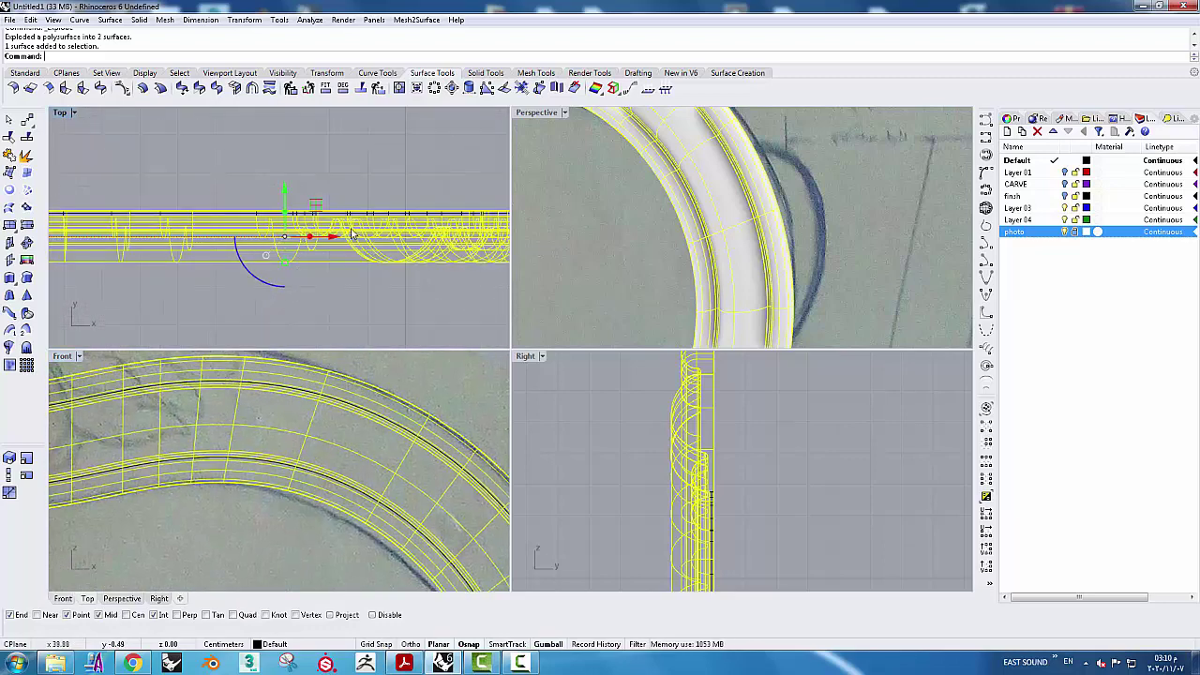
{"action": "scroll", "coordinate": [356, 213], "scroll_direction": "up", "scroll_amount": 2}
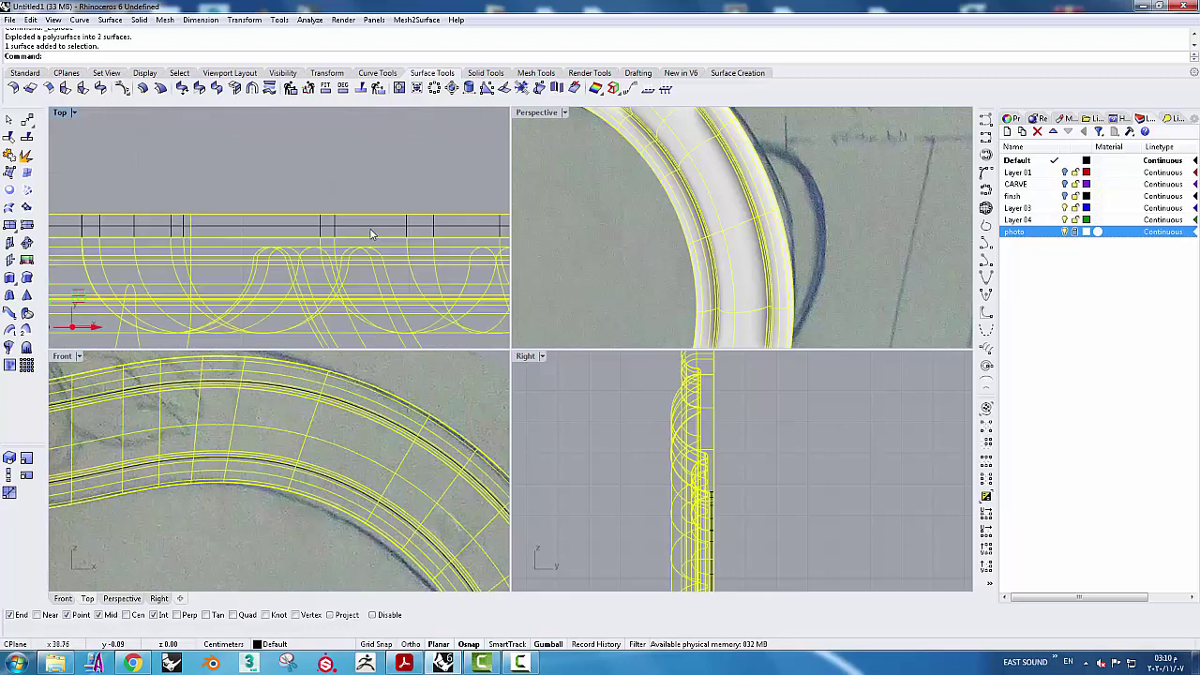
{"action": "scroll", "coordinate": [372, 222], "scroll_direction": "up", "scroll_amount": 2}
{"action": "left_click", "coordinate": [372, 223]}
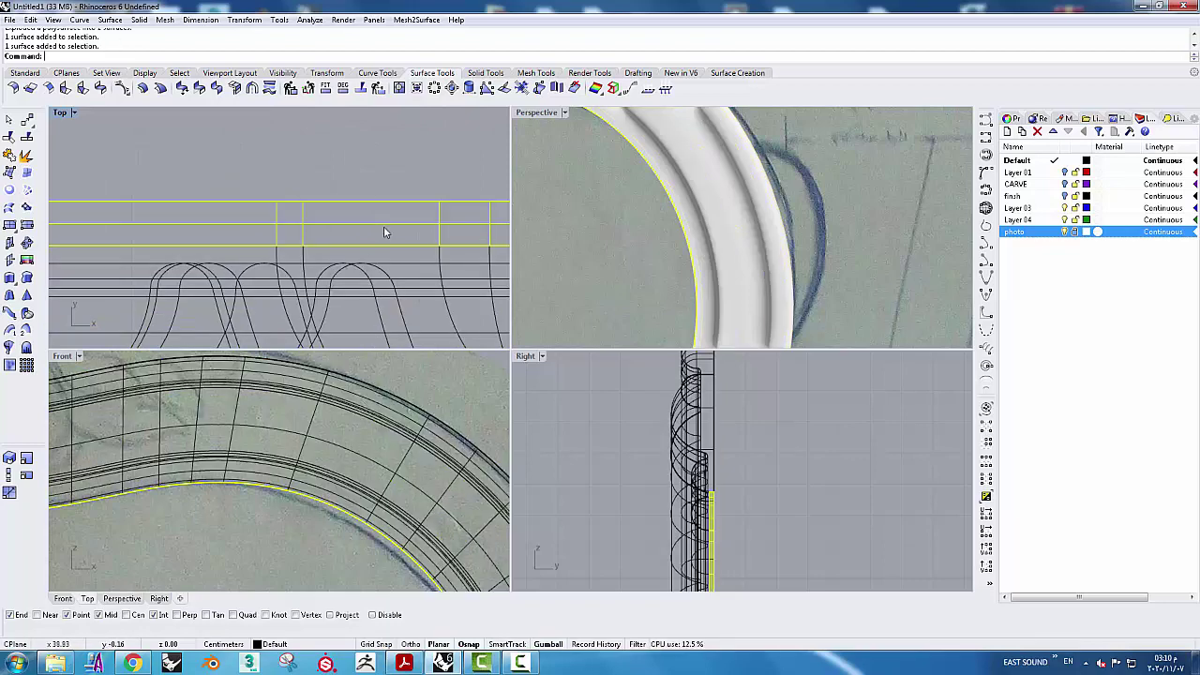
{"action": "scroll", "coordinate": [339, 164], "scroll_direction": "down", "scroll_amount": 2}
{"action": "scroll", "coordinate": [339, 163], "scroll_direction": "down", "scroll_amount": 1}
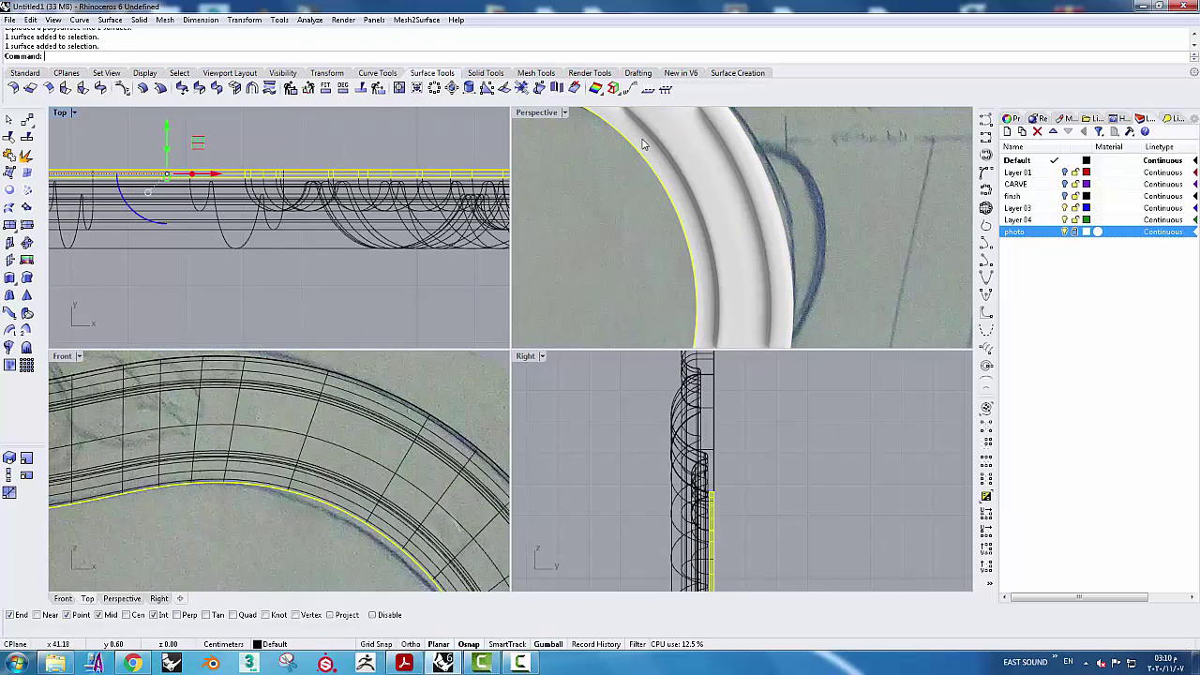
{"action": "right_click_drag", "start_coordinate": [643, 144], "coordinate": [829, 178]}
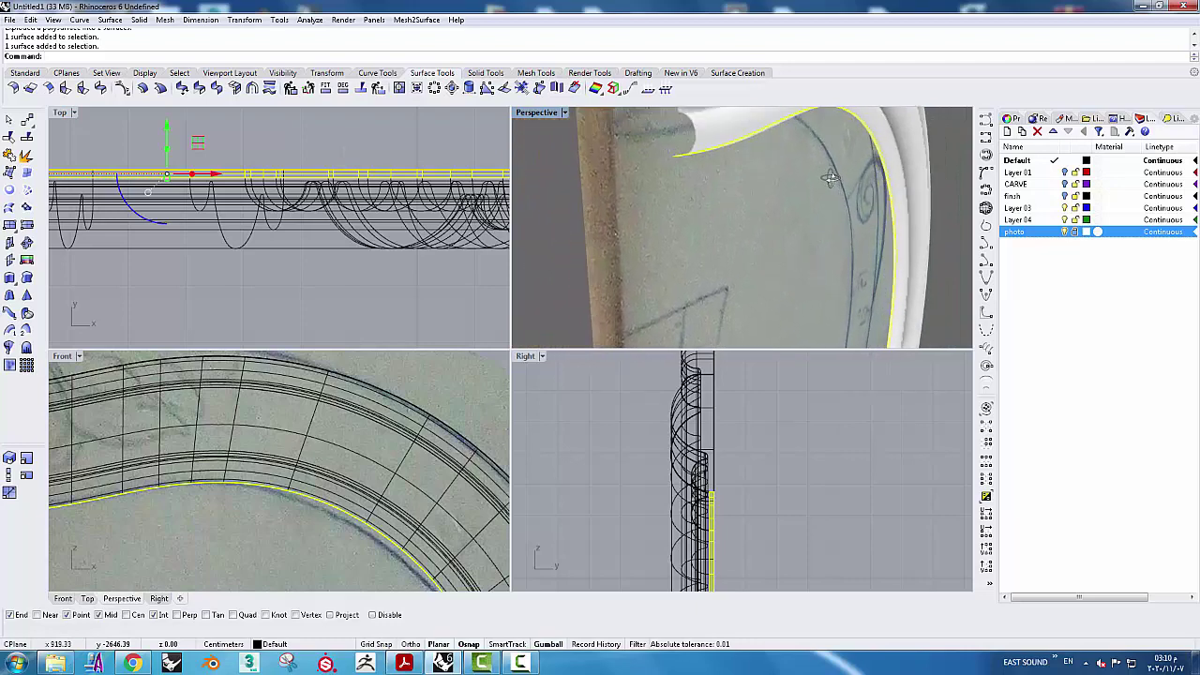
{"action": "key", "text": "Delete"}
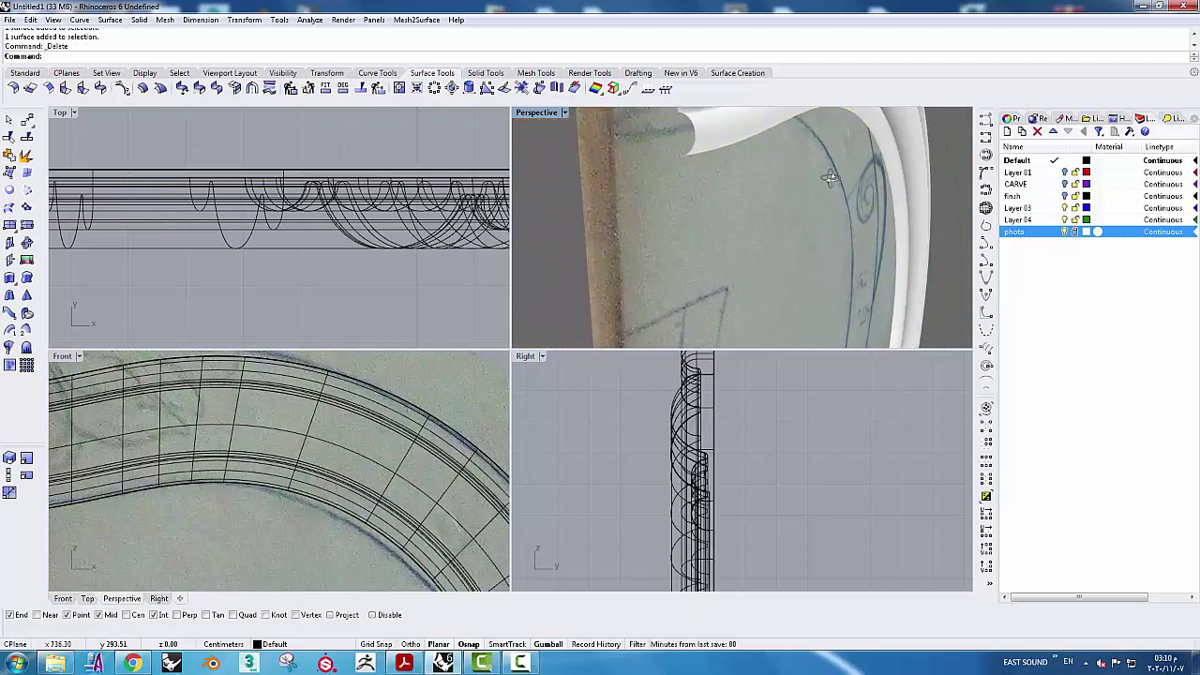
Pick the remaining rail surface from the overlapping objects, inspect it, and reselect the molding surface
{"action": "left_click", "coordinate": [433, 176]}
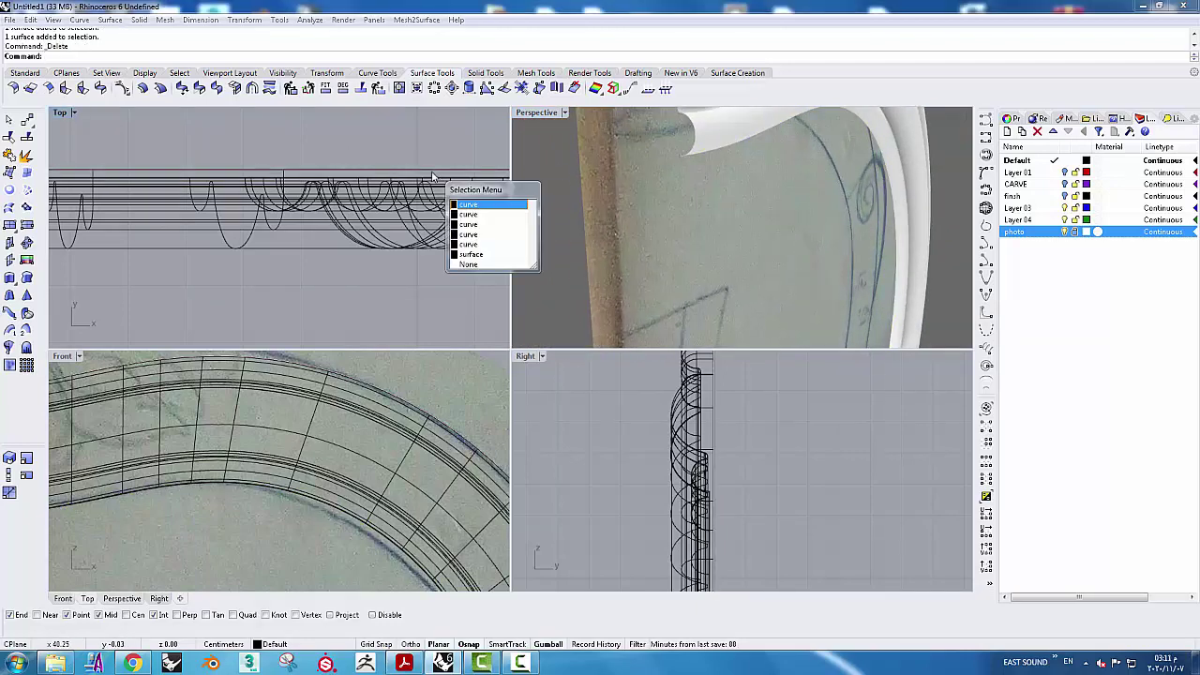
{"action": "left_click", "coordinate": [478, 256]}
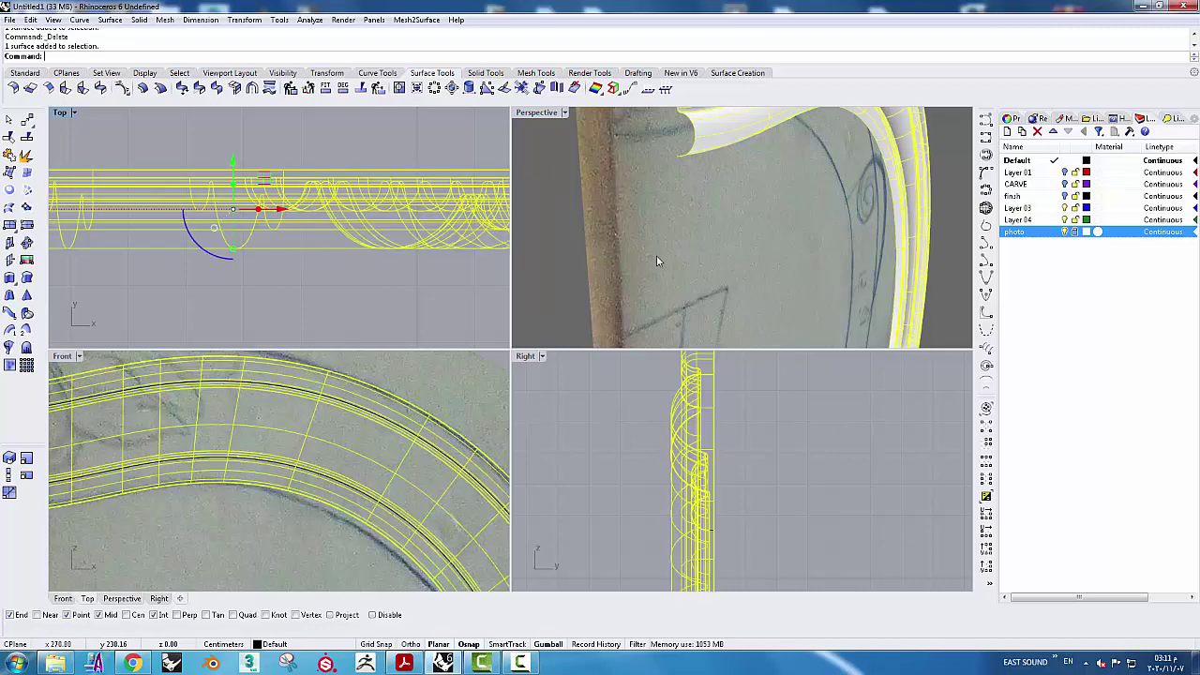
{"action": "mouse_move", "coordinate": [694, 192]}
{"action": "right_mouse_down"}
{"action": "mouse_move", "coordinate": [756, 200]}
{"action": "mouse_move", "coordinate": [720, 181]}
{"action": "mouse_move", "coordinate": [805, 232]}
{"action": "right_mouse_up"}
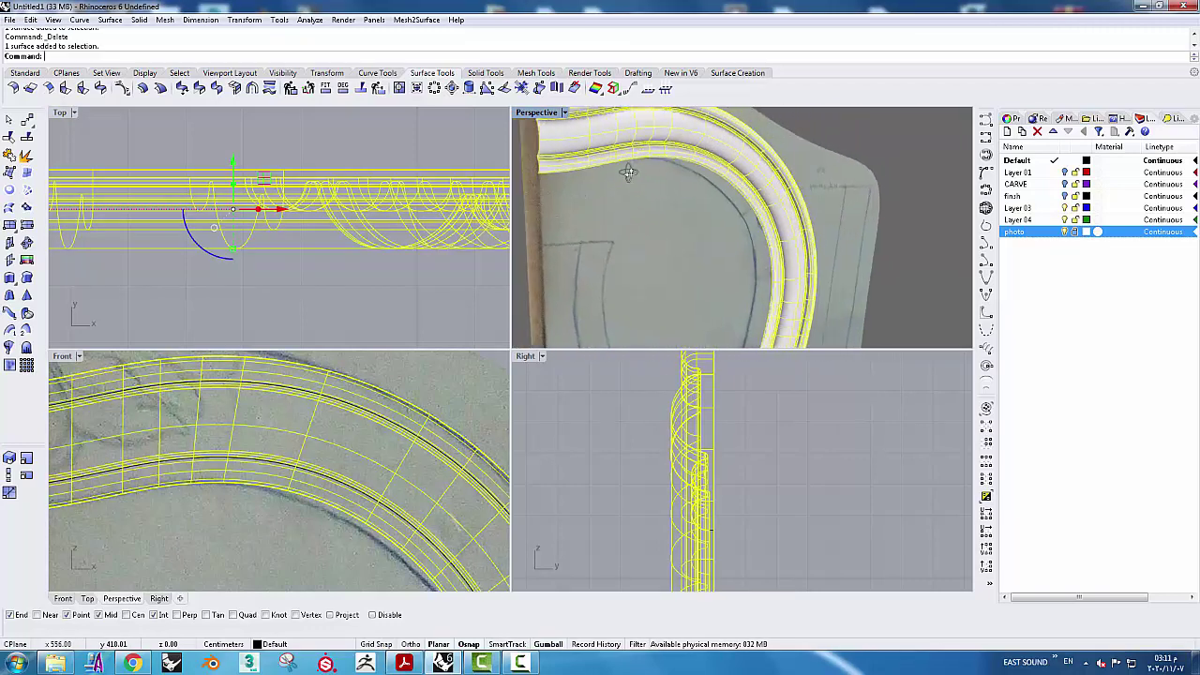
{"action": "key", "text": "Escape"}
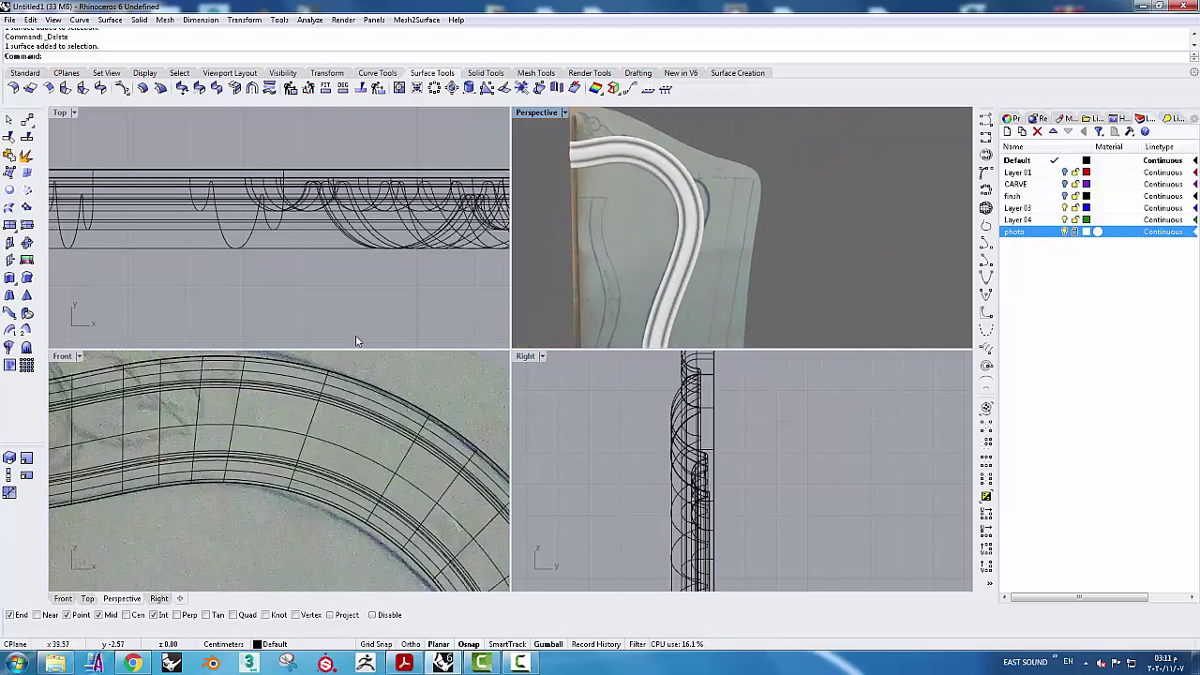
{"action": "scroll", "coordinate": [319, 328], "scroll_direction": "down", "scroll_amount": 5}
{"action": "scroll", "coordinate": [312, 439], "scroll_direction": "down", "scroll_amount": 5}
{"action": "scroll", "coordinate": [306, 395], "scroll_direction": "down", "scroll_amount": 4}
{"action": "left_click", "coordinate": [305, 396]}
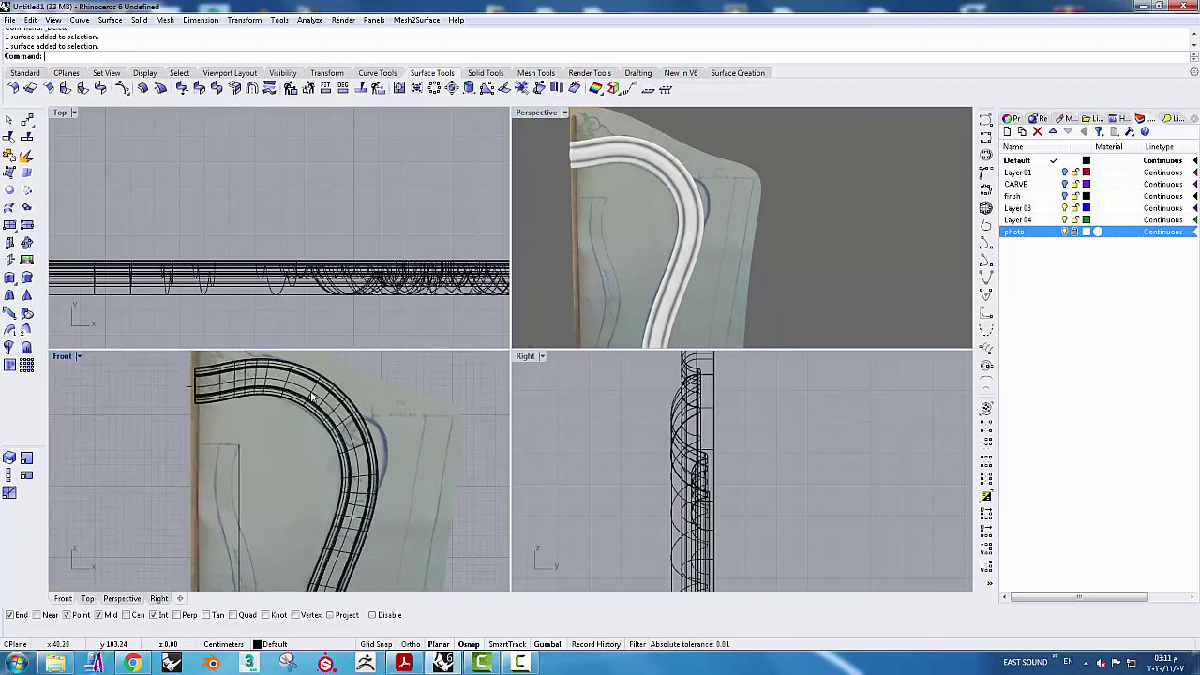
Rebuild the molding surface to U 60 × V 50 points at degree 3, previewing before accepting
{"action": "left_click", "coordinate": [292, 89]}
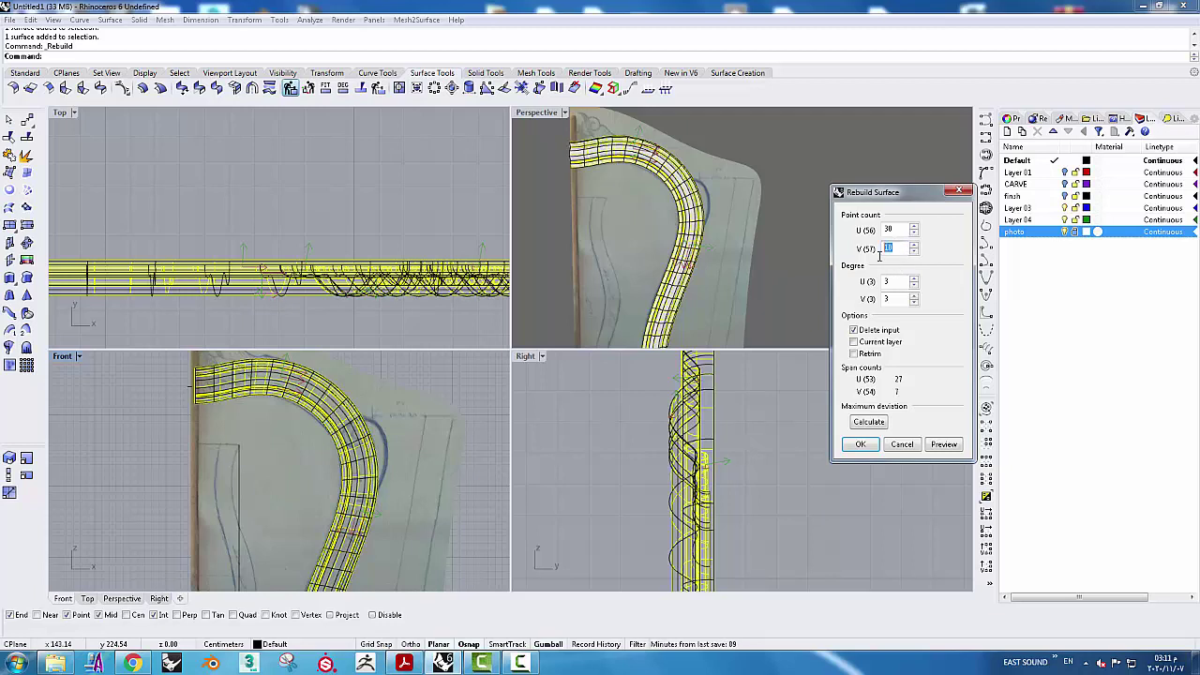
{"action": "type", "text": "50"}
{"action": "left_click", "coordinate": [954, 445]}
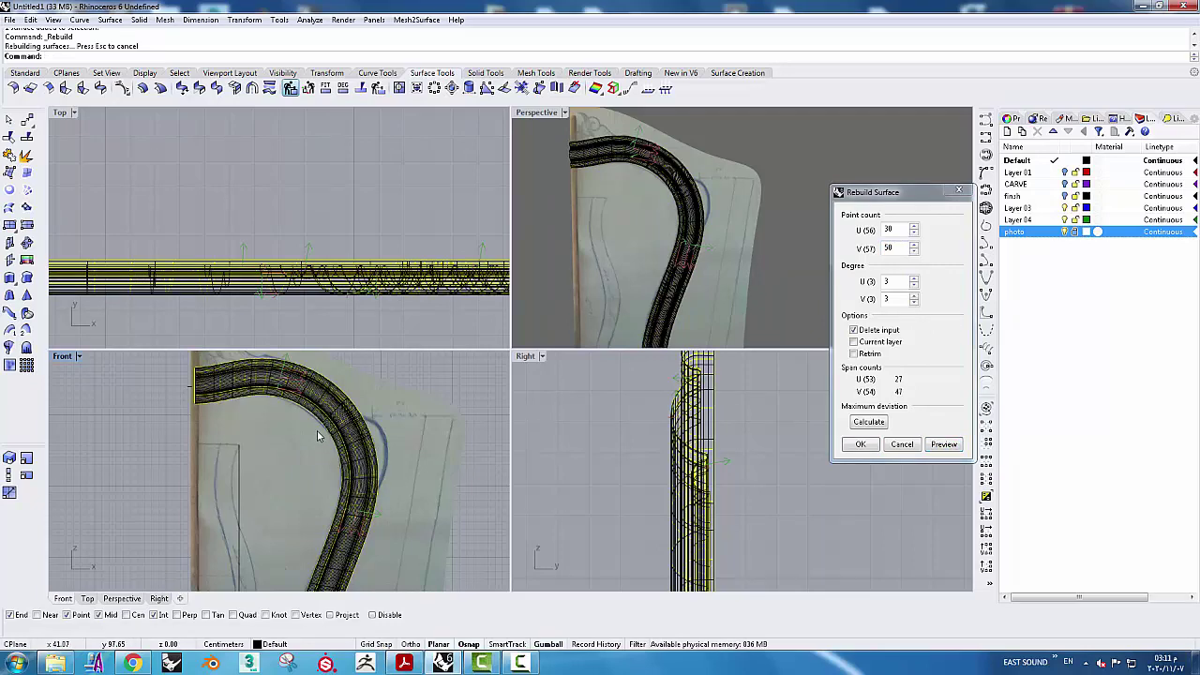
{"action": "scroll", "coordinate": [322, 436], "scroll_direction": "up", "scroll_amount": 2}
{"action": "scroll", "coordinate": [330, 417], "scroll_direction": "up", "scroll_amount": 2}
{"action": "scroll", "coordinate": [330, 417], "scroll_direction": "up", "scroll_amount": 2}
{"action": "scroll", "coordinate": [374, 450], "scroll_direction": "up", "scroll_amount": 1}
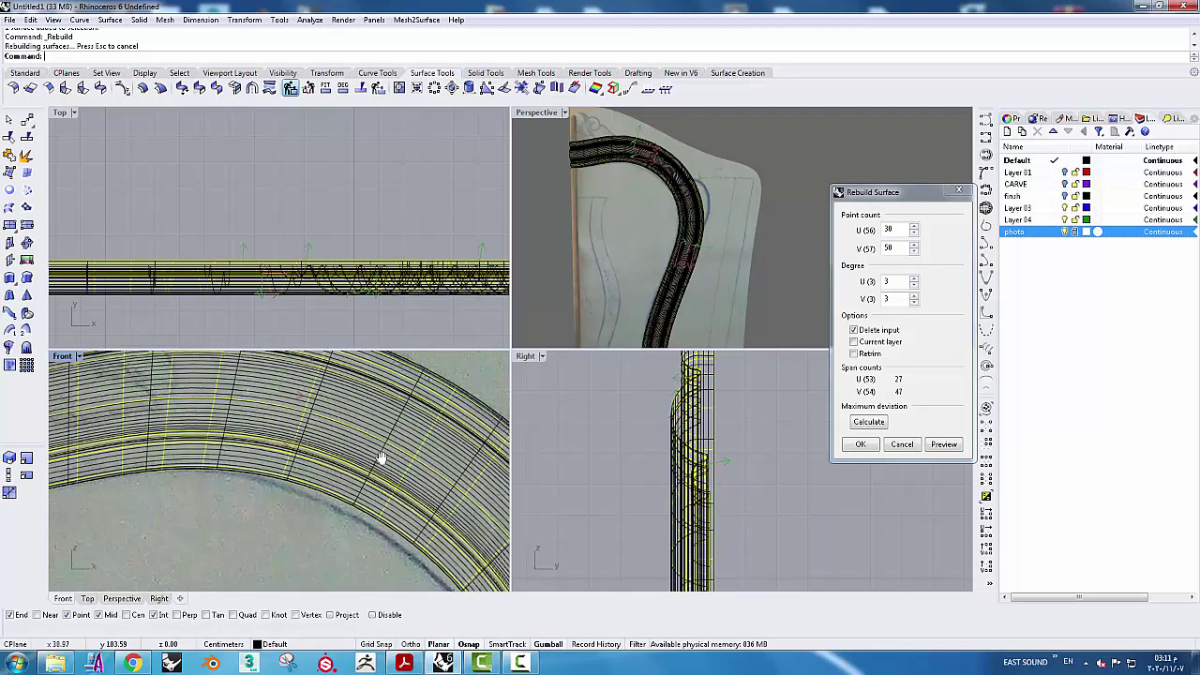
{"action": "scroll", "coordinate": [383, 461], "scroll_direction": "up", "scroll_amount": 1}
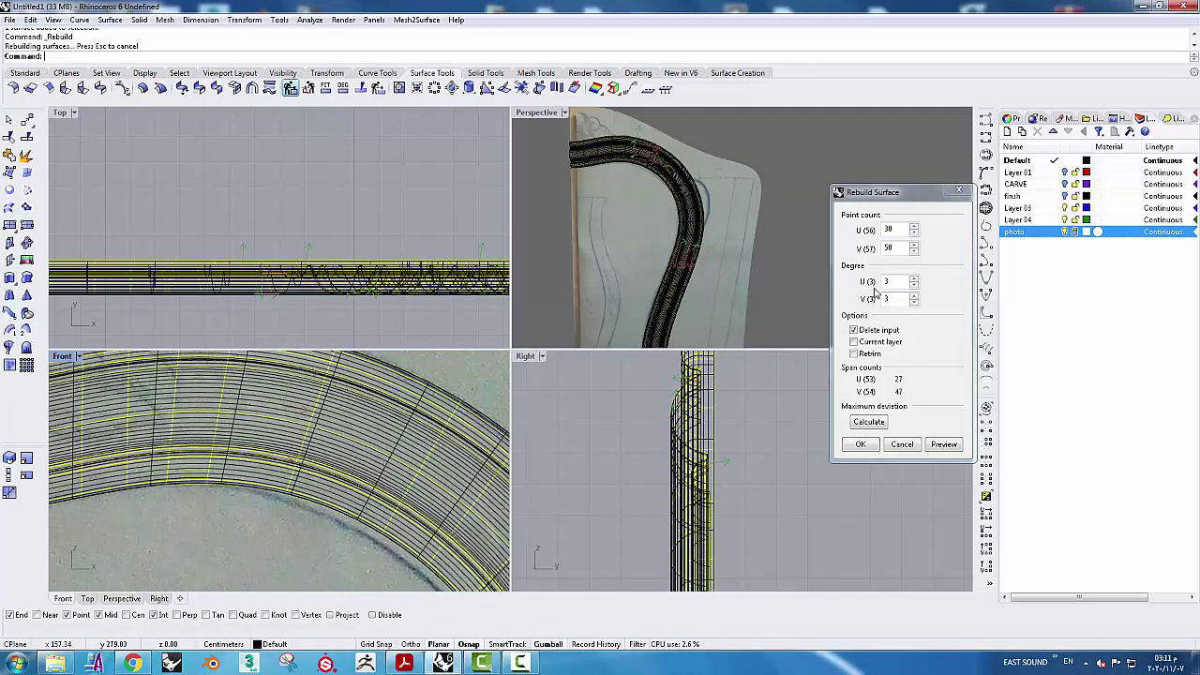
{"action": "left_click_drag", "start_coordinate": [905, 231], "coordinate": [883, 233]}
{"action": "type", "text": "60"}
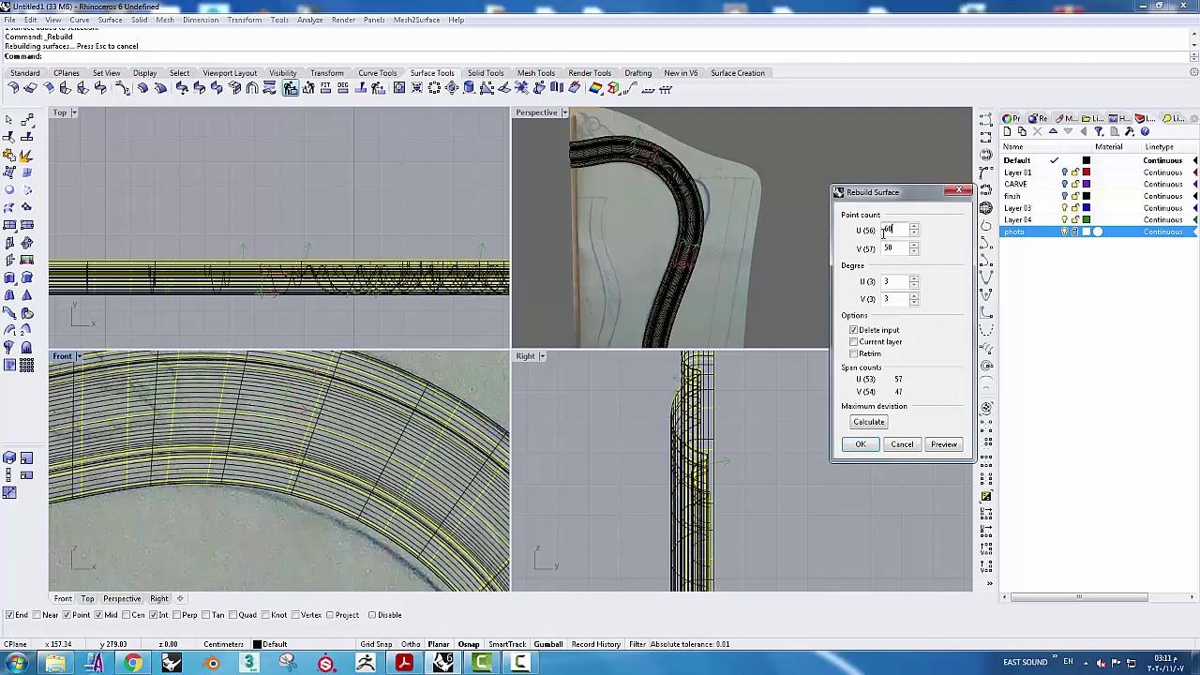
{"action": "left_click", "coordinate": [947, 446]}
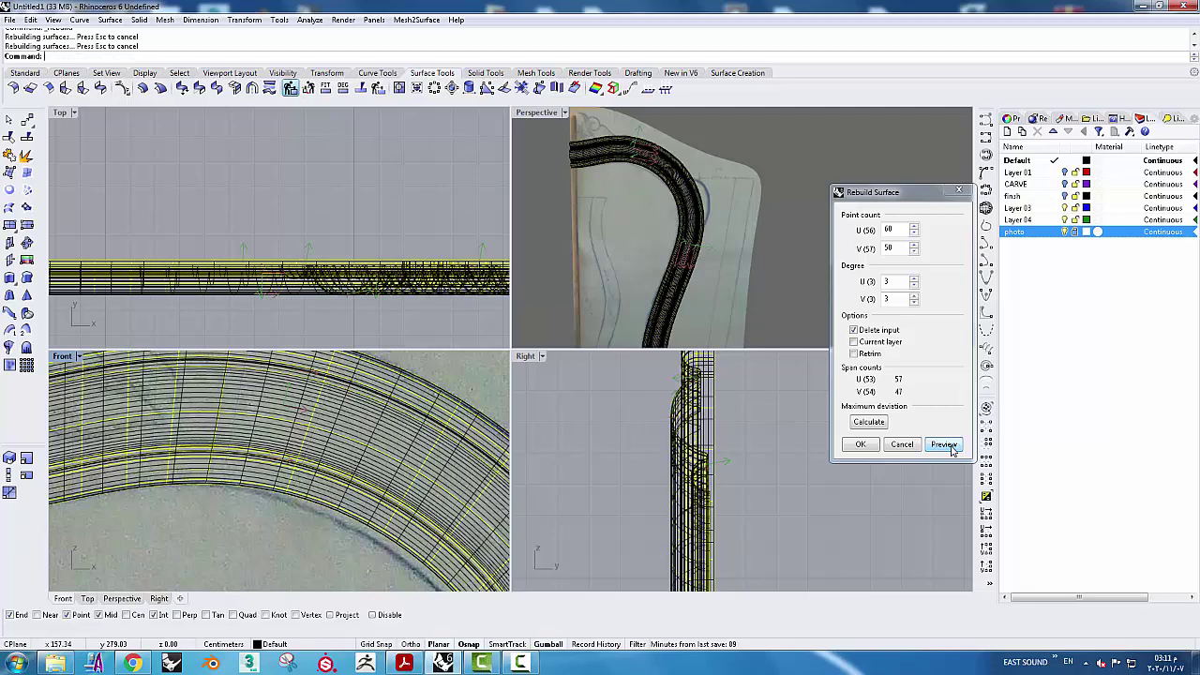
{"action": "left_click", "coordinate": [860, 445]}
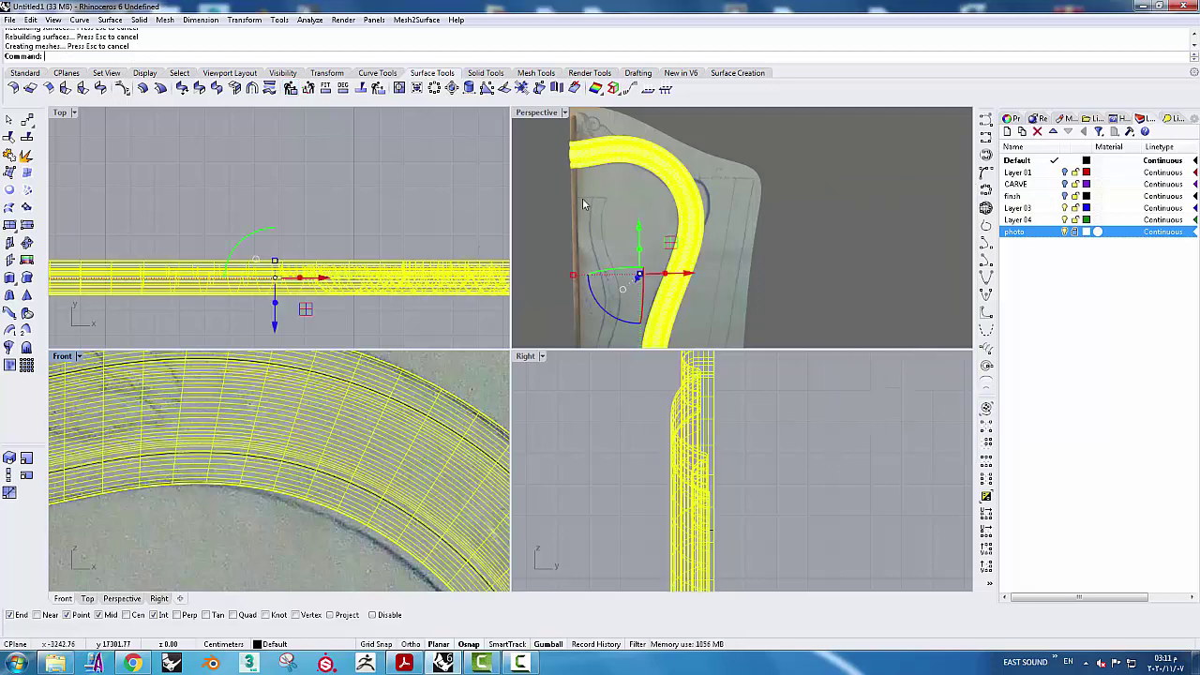
Deselect, then reselect the rebuilt molding surface in the viewport
{"action": "key", "text": "Escape"}
{"action": "scroll", "coordinate": [549, 193], "scroll_direction": "up", "scroll_amount": 3}
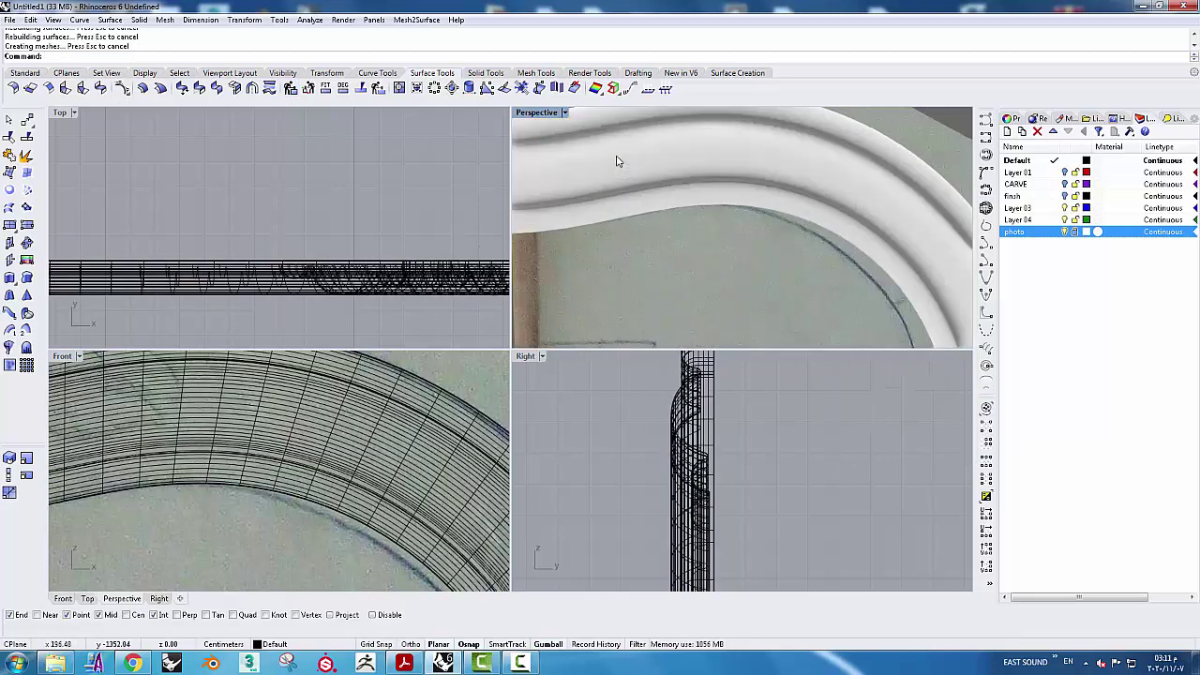
{"action": "scroll", "coordinate": [648, 168], "scroll_direction": "up", "scroll_amount": 3}
{"action": "scroll", "coordinate": [708, 175], "scroll_direction": "down", "scroll_amount": 3}
{"action": "scroll", "coordinate": [714, 176], "scroll_direction": "down", "scroll_amount": 2}
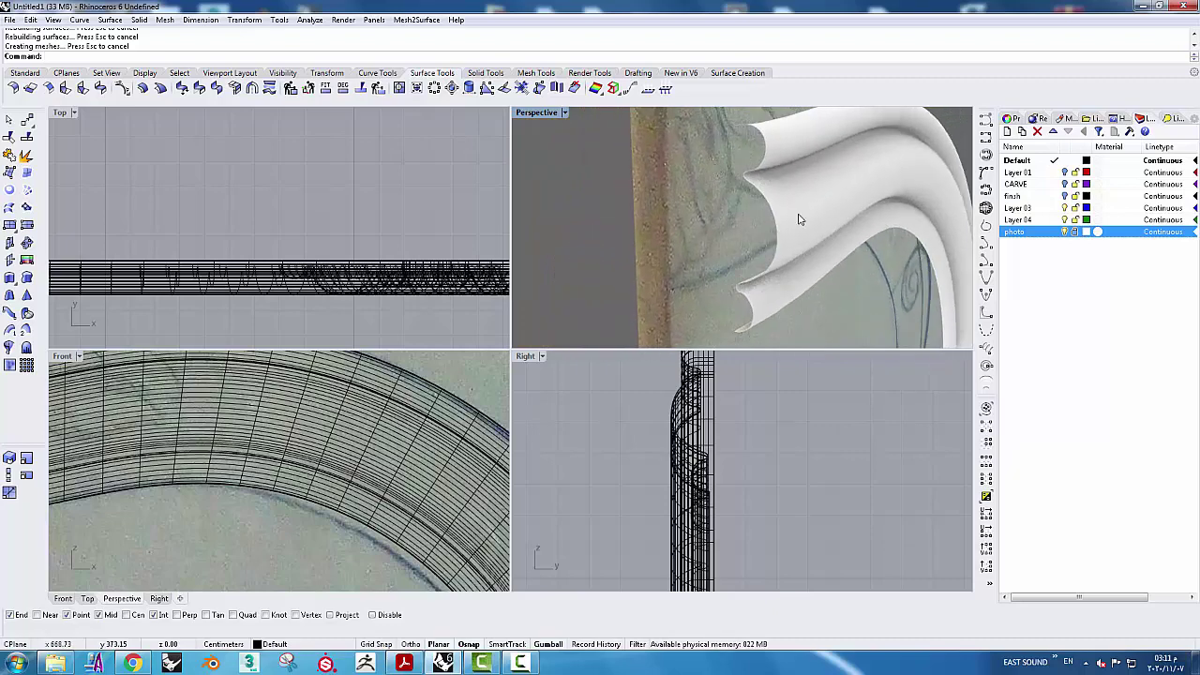
{"action": "left_click", "coordinate": [804, 221]}
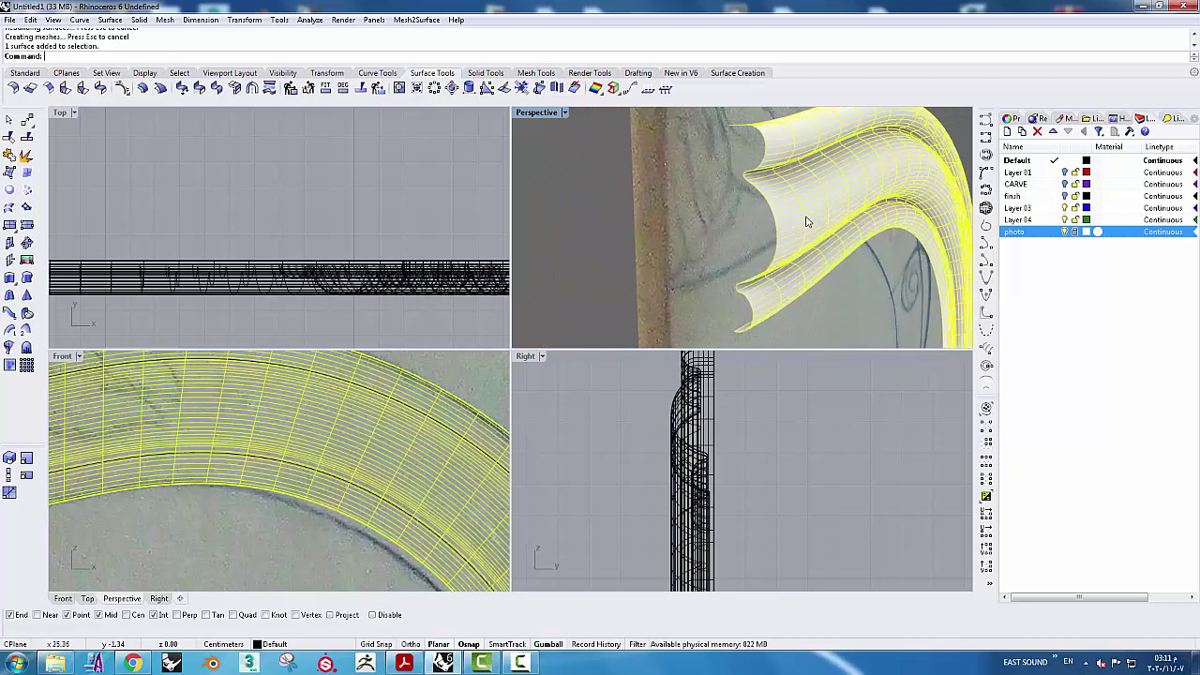
Run Mesh from NURBS object on the rebuilt molding, preview the 5394-polygon mesh, then close the options
{"action": "left_click", "coordinate": [24, 72]}
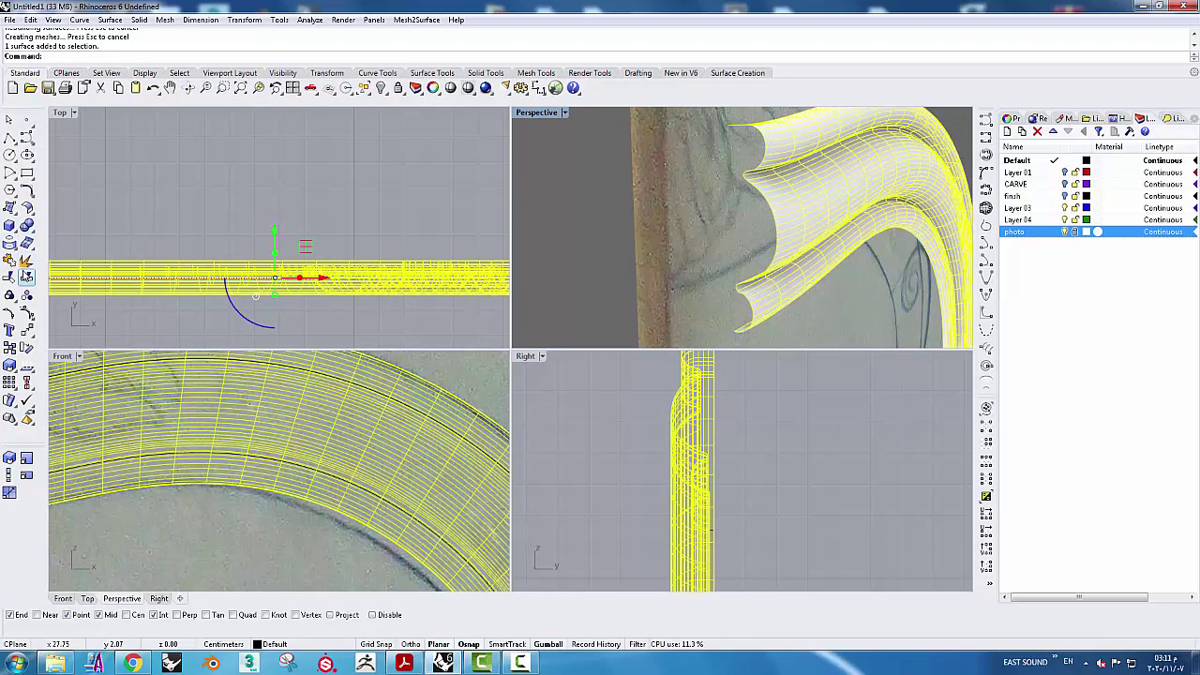
{"action": "left_click", "coordinate": [26, 242]}
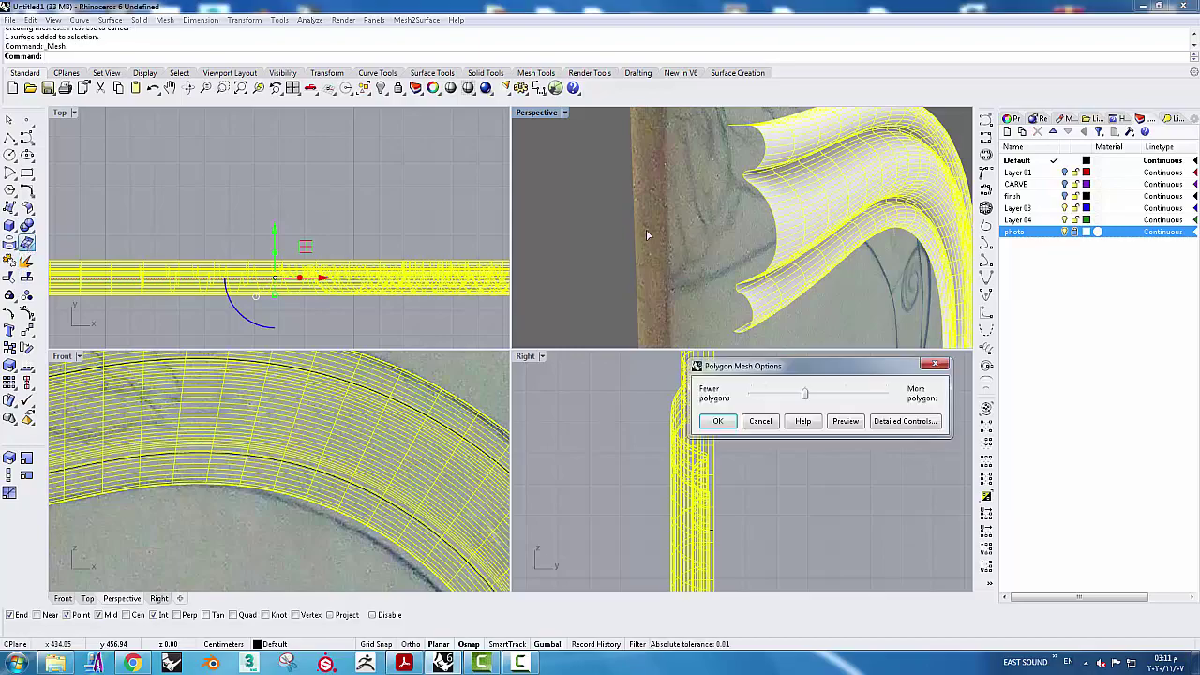
{"action": "left_click", "coordinate": [846, 422]}
{"action": "mouse_move", "coordinate": [837, 275]}
{"action": "right_mouse_down"}
{"action": "mouse_move", "coordinate": [735, 298]}
{"action": "mouse_move", "coordinate": [809, 131]}
{"action": "right_mouse_up"}
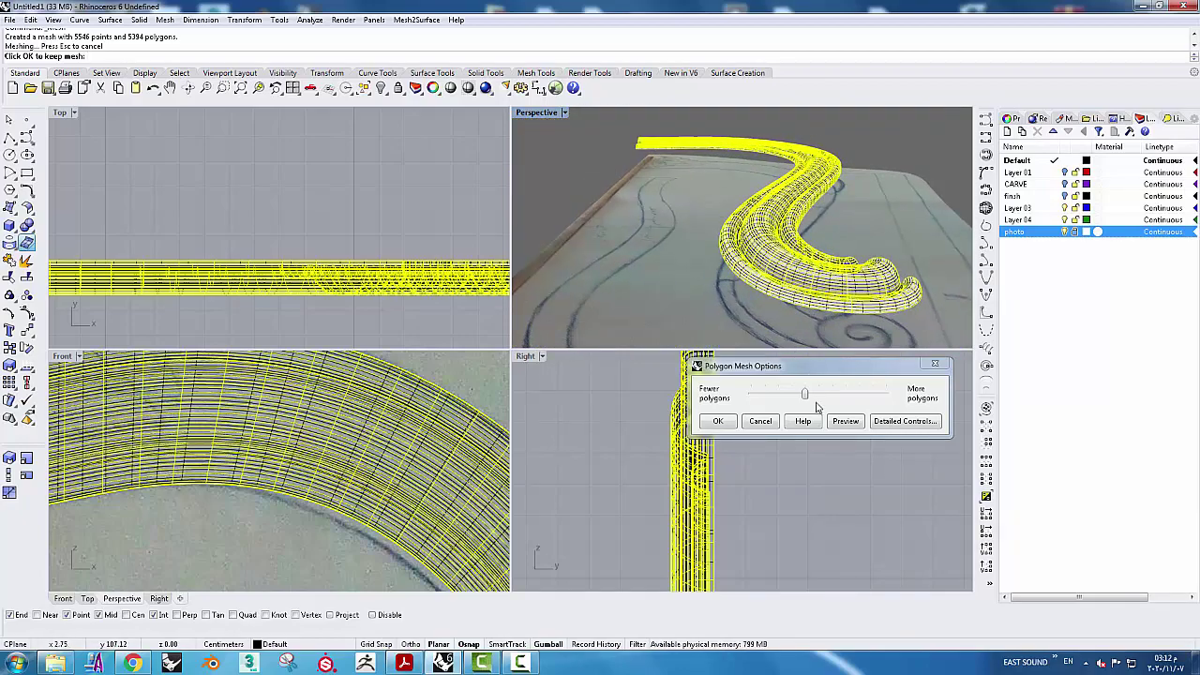
{"action": "left_click", "coordinate": [761, 421]}
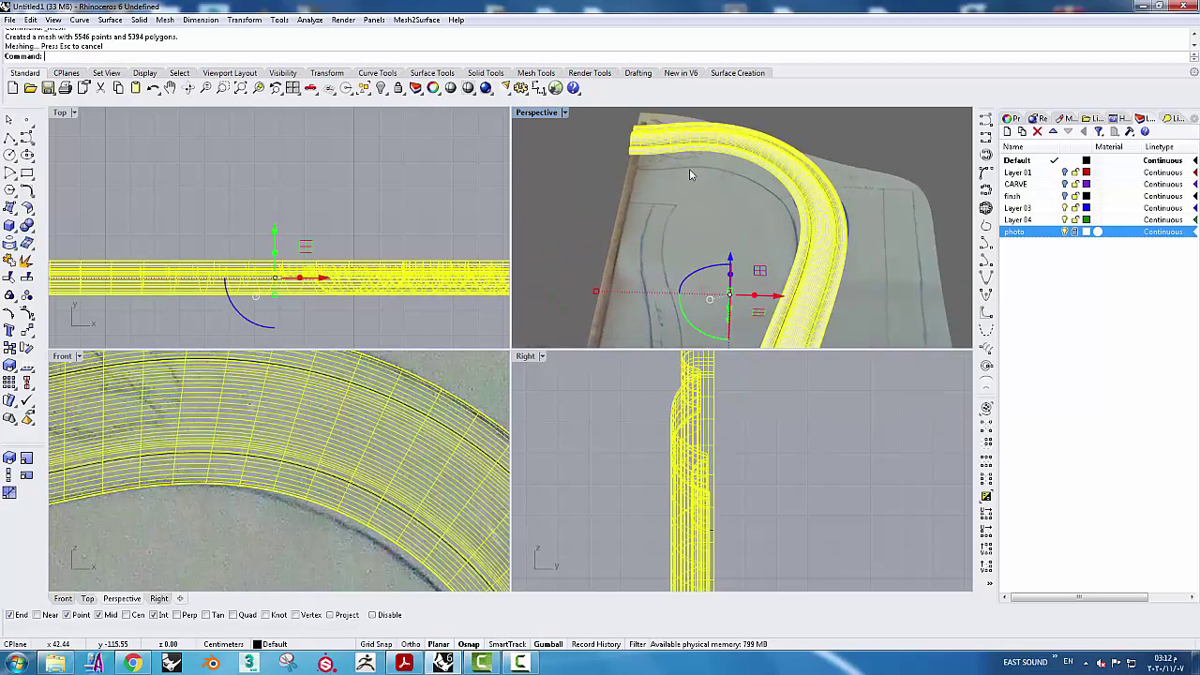